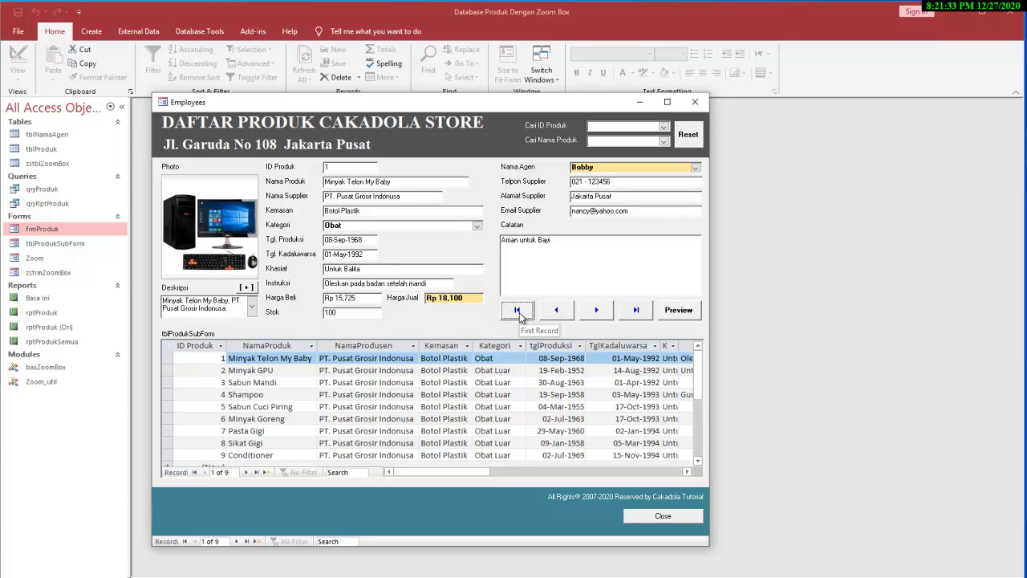
# Preview the current product's report, place it beside the product form for comparison, and close both windows
pyautogui.click(678, 310)
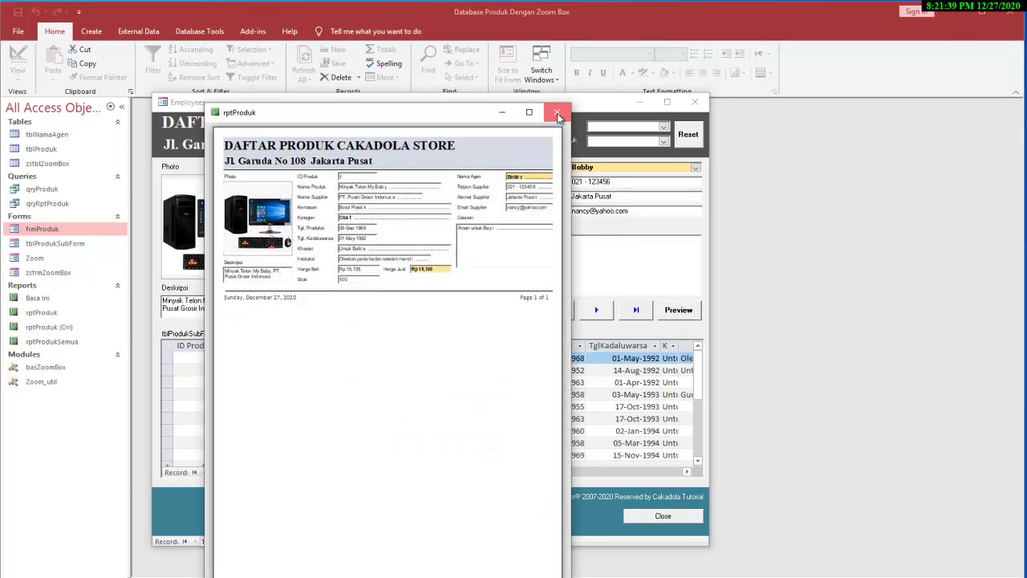
pyautogui.moveTo(486, 114); pyautogui.dragTo(964, 112)
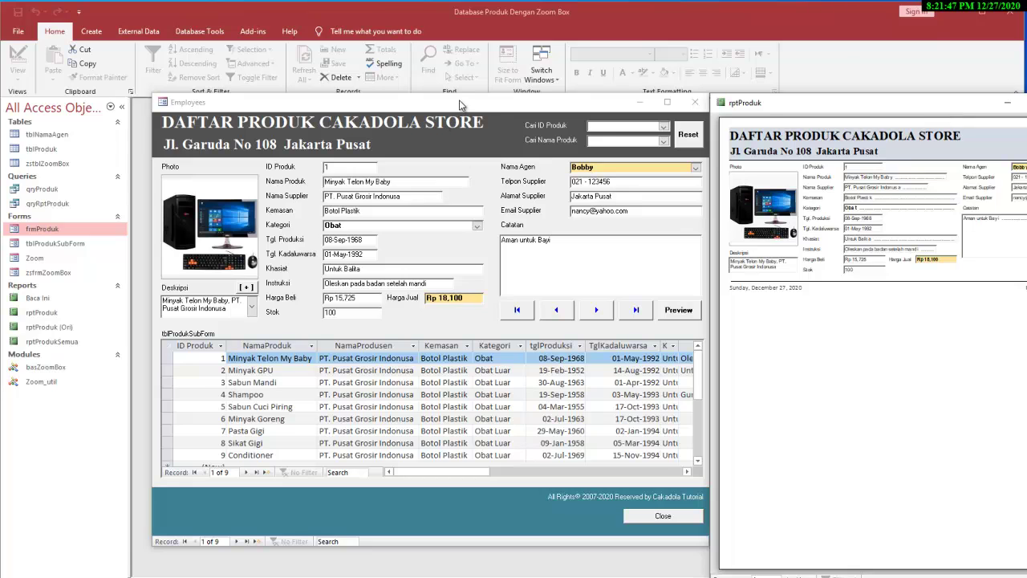
pyautogui.moveTo(460, 105); pyautogui.dragTo(428, 48)
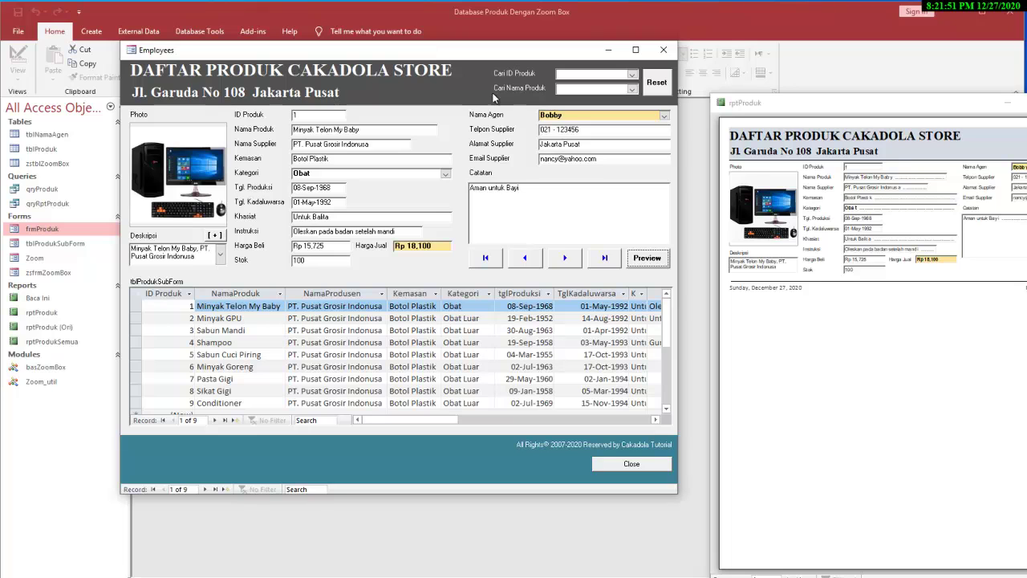
pyautogui.moveTo(781, 103); pyautogui.dragTo(745, 58)
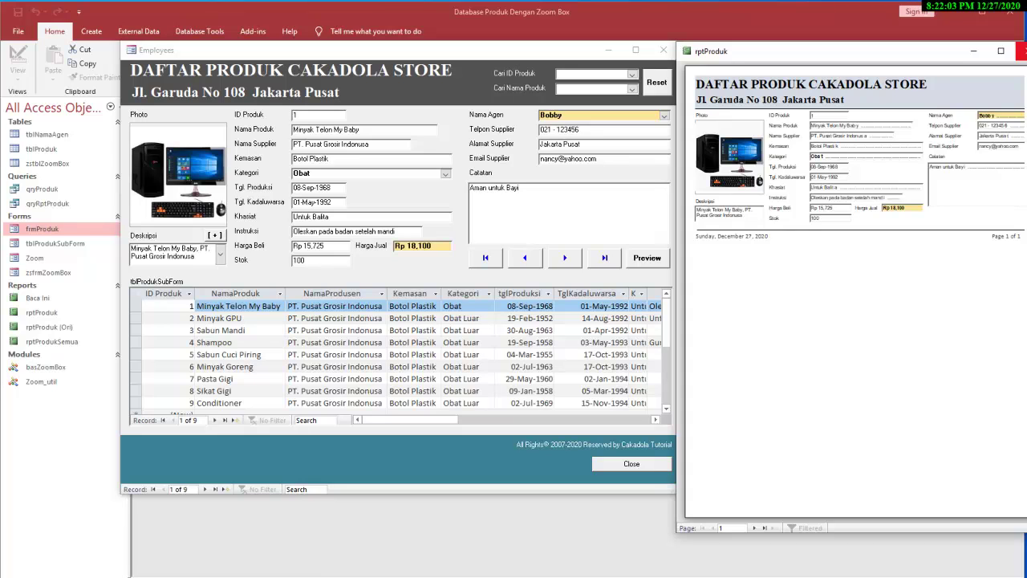
pyautogui.click(1023, 51)
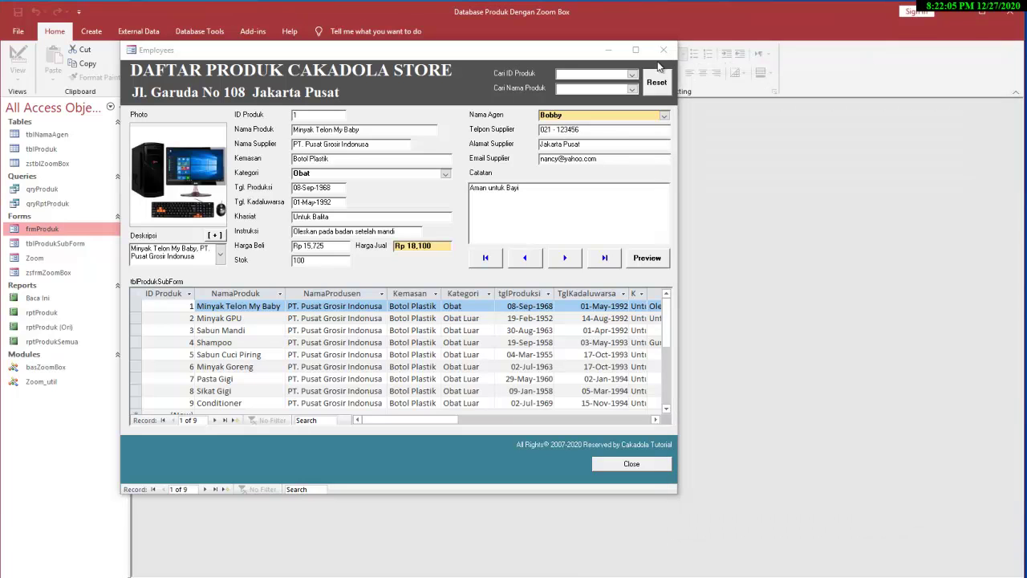
pyautogui.moveTo(559, 54); pyautogui.dragTo(572, 118)
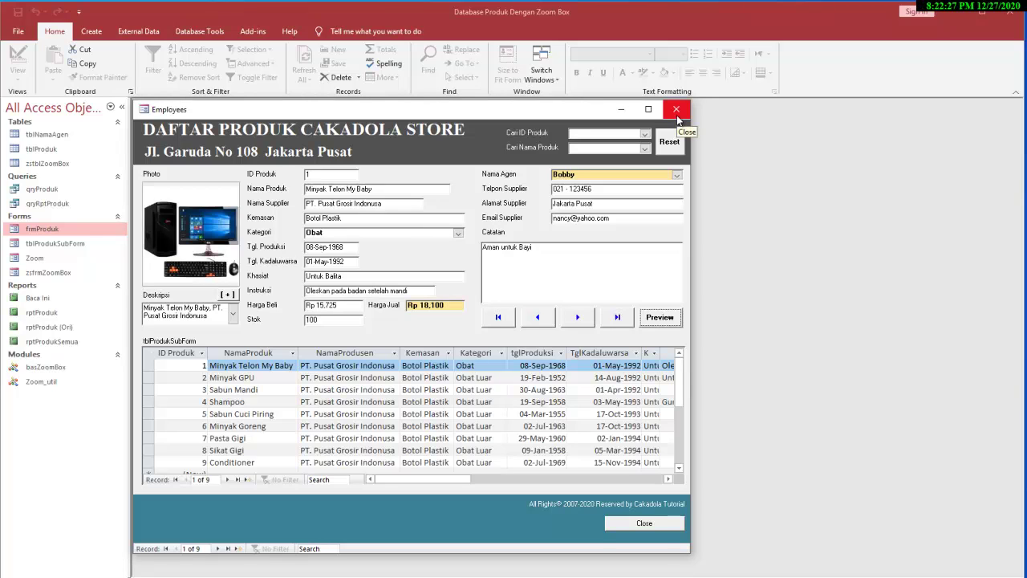
pyautogui.click(649, 525)
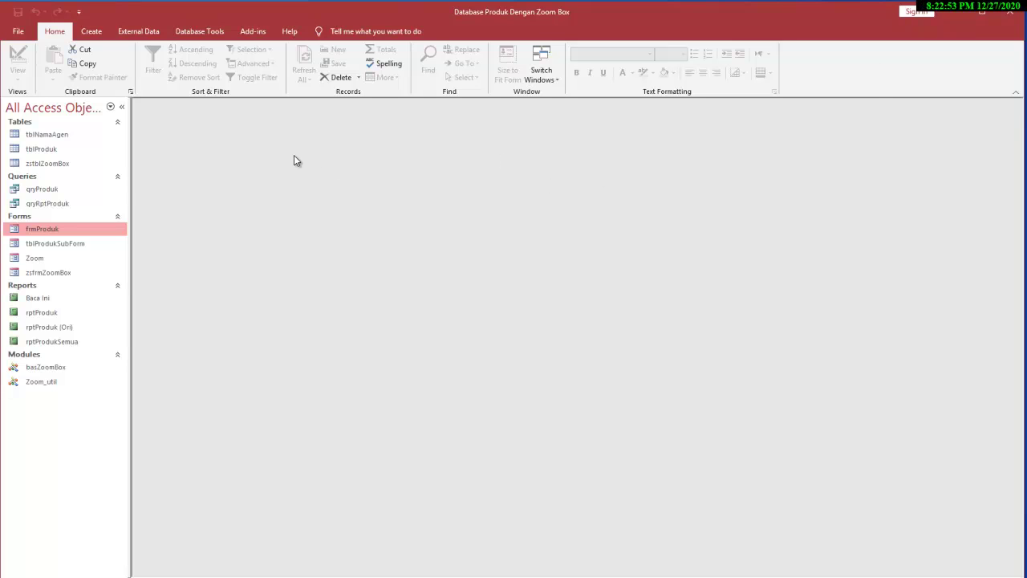
pyautogui.click(122, 108)
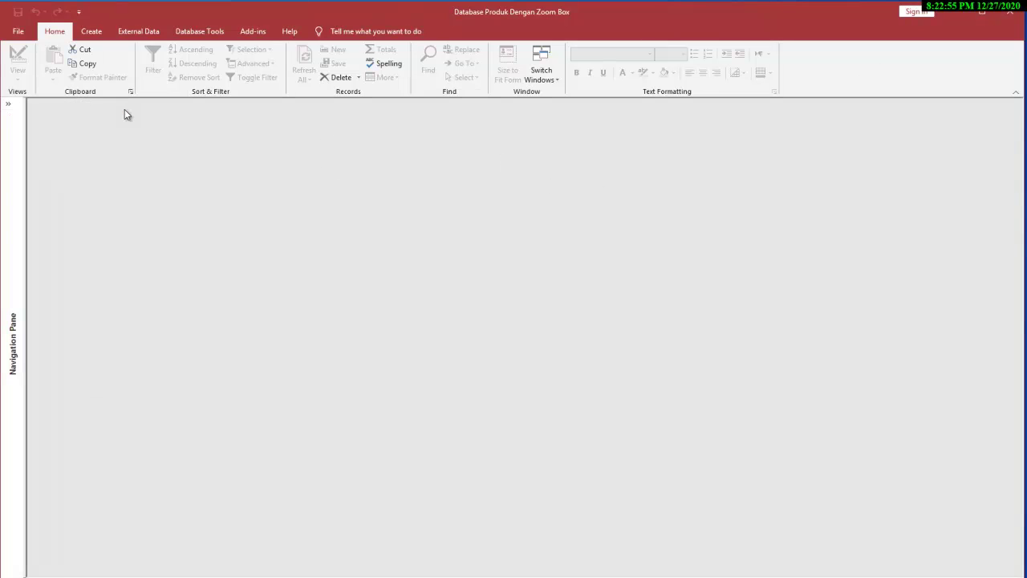
pyautogui.click(9, 104)
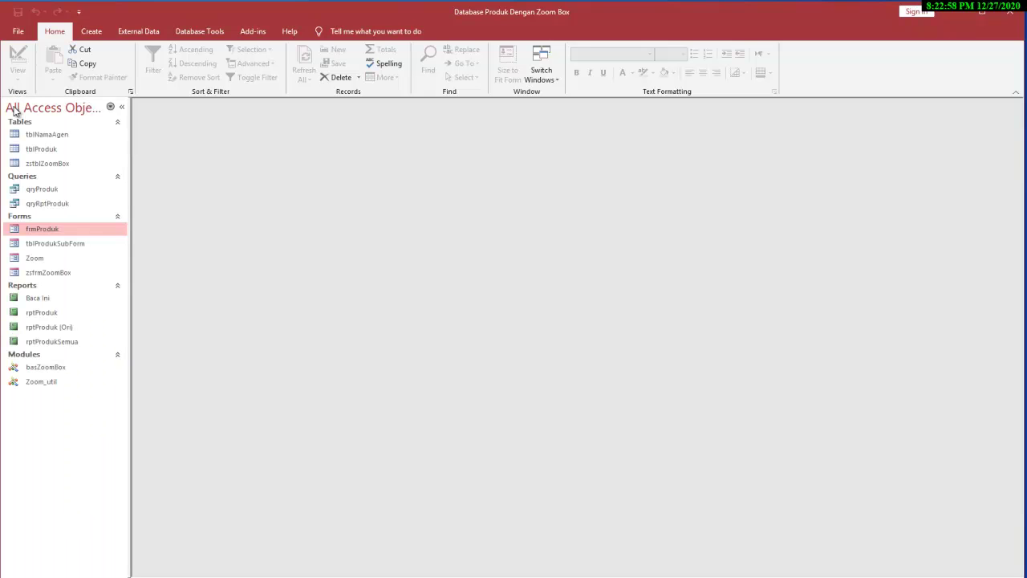
pyautogui.click(91, 33)
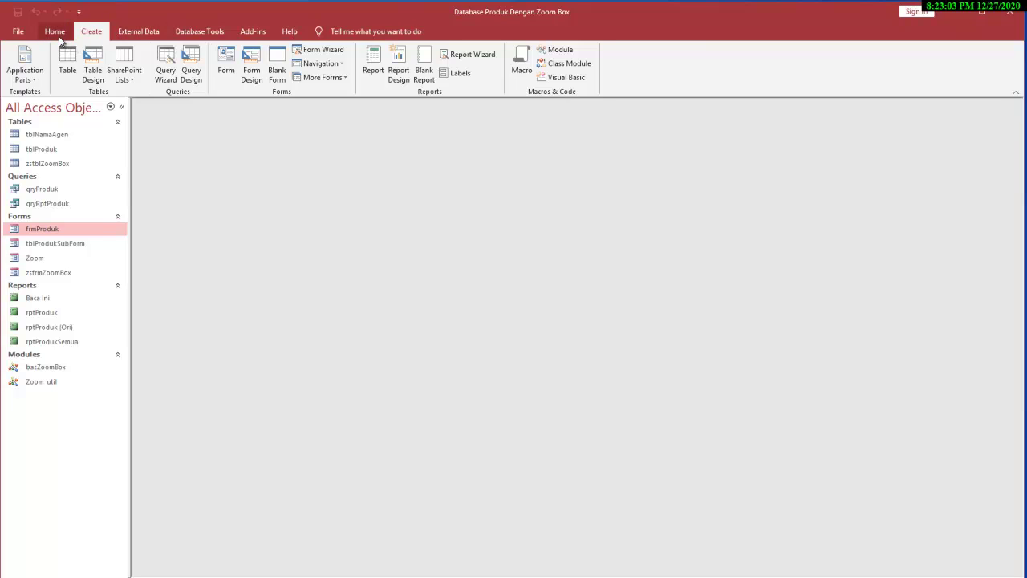
pyautogui.click(138, 32)
pyautogui.click(200, 32)
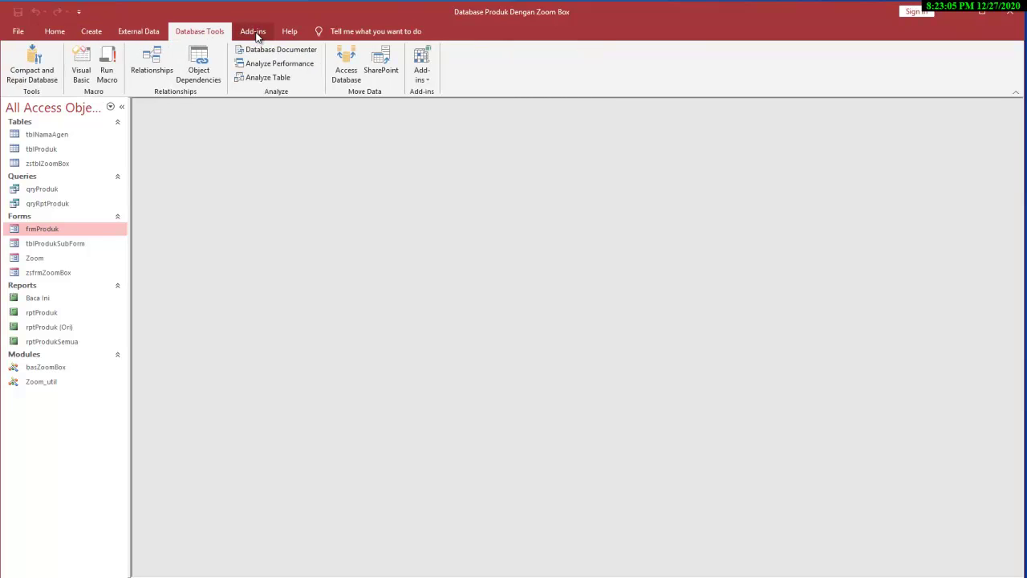
pyautogui.click(253, 32)
pyautogui.click(290, 32)
pyautogui.click(58, 34)
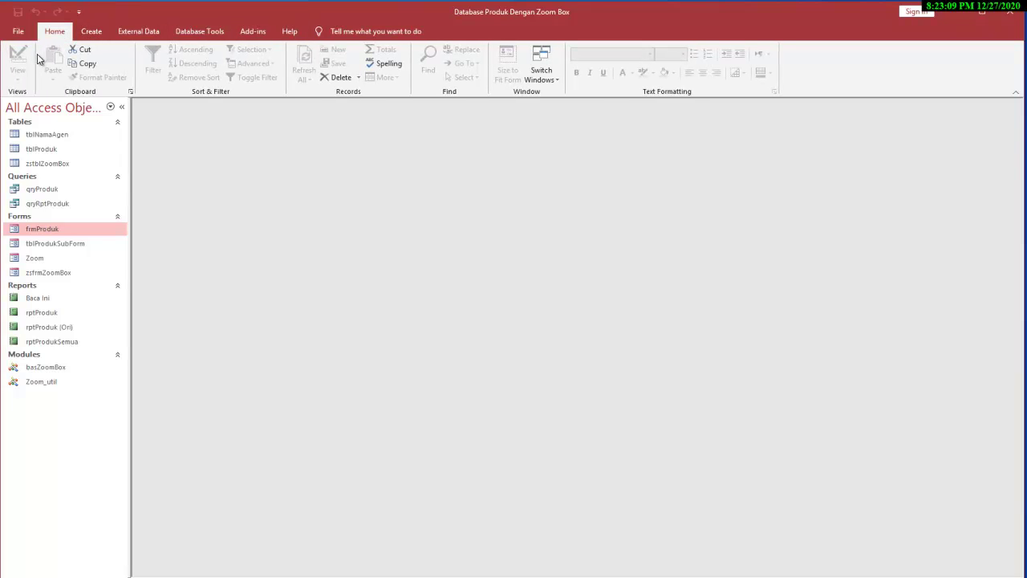
pyautogui.click(18, 32)
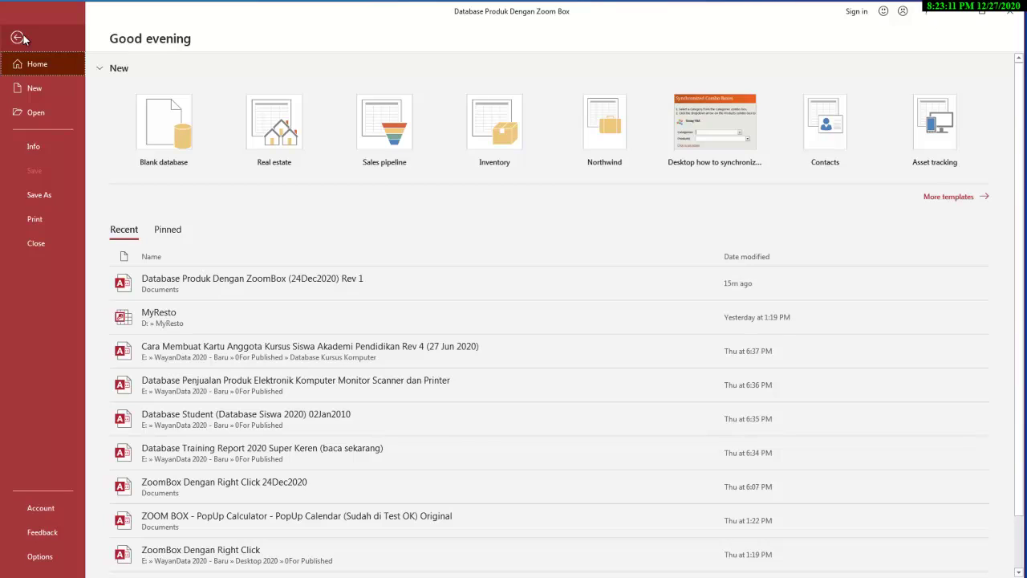
pyautogui.click(19, 38)
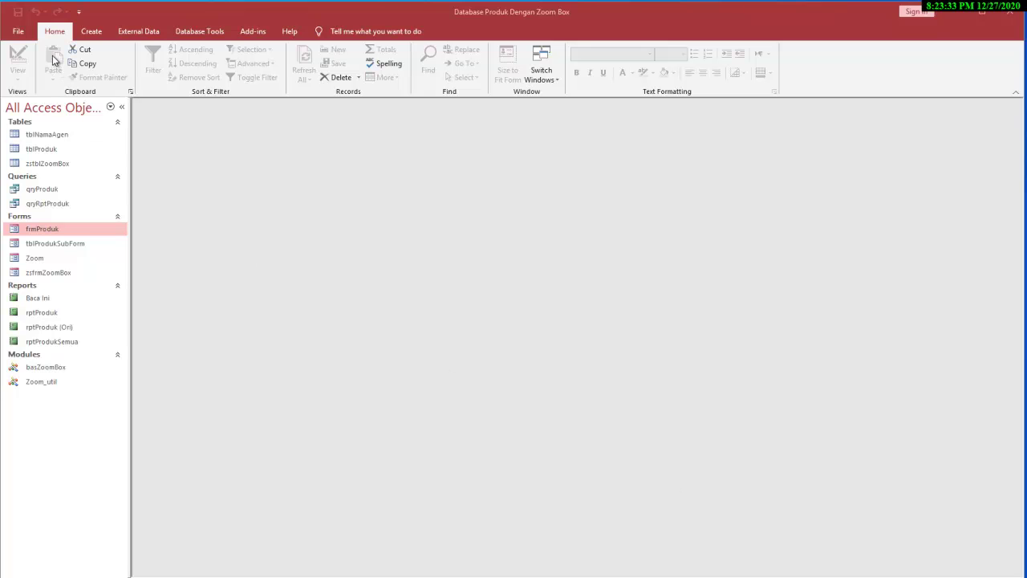
pyautogui.click(91, 32)
pyautogui.click(146, 34)
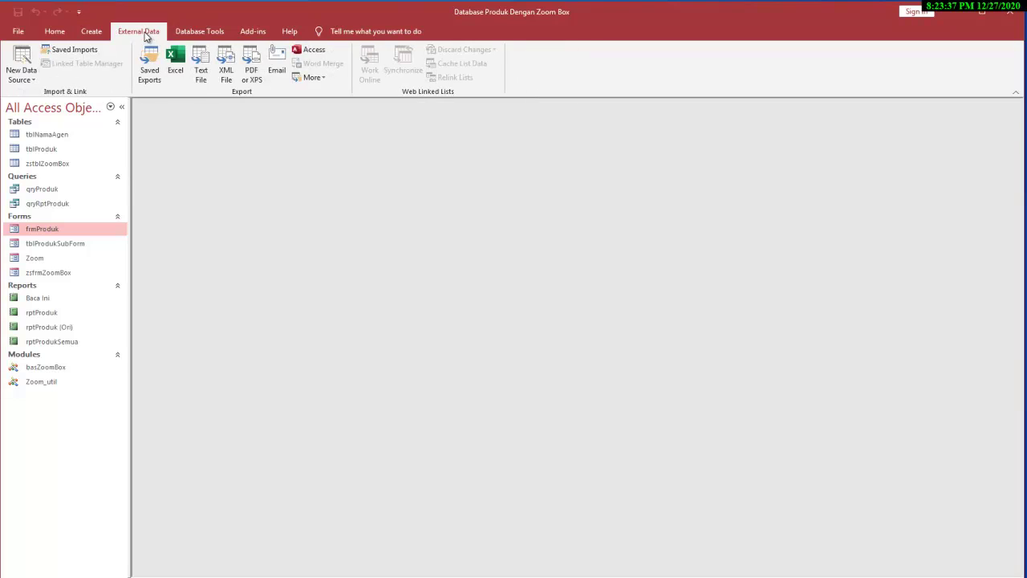
pyautogui.click(209, 38)
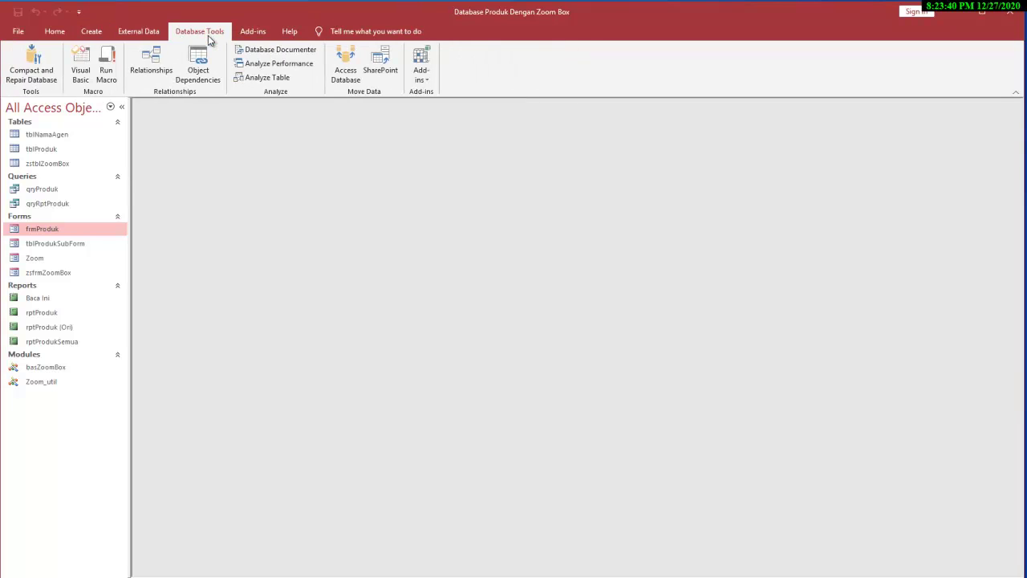
pyautogui.click(253, 34)
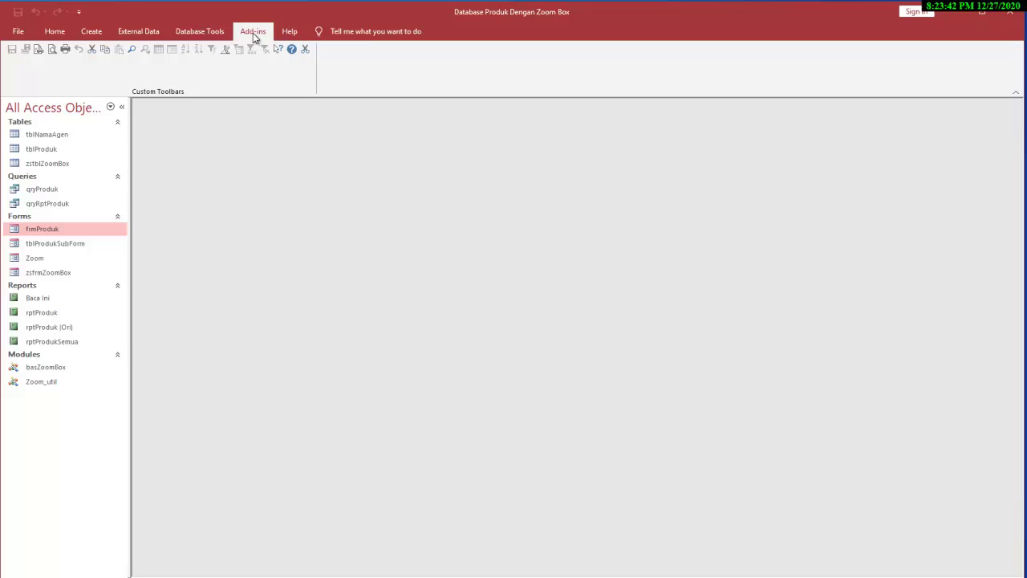
pyautogui.click(197, 34)
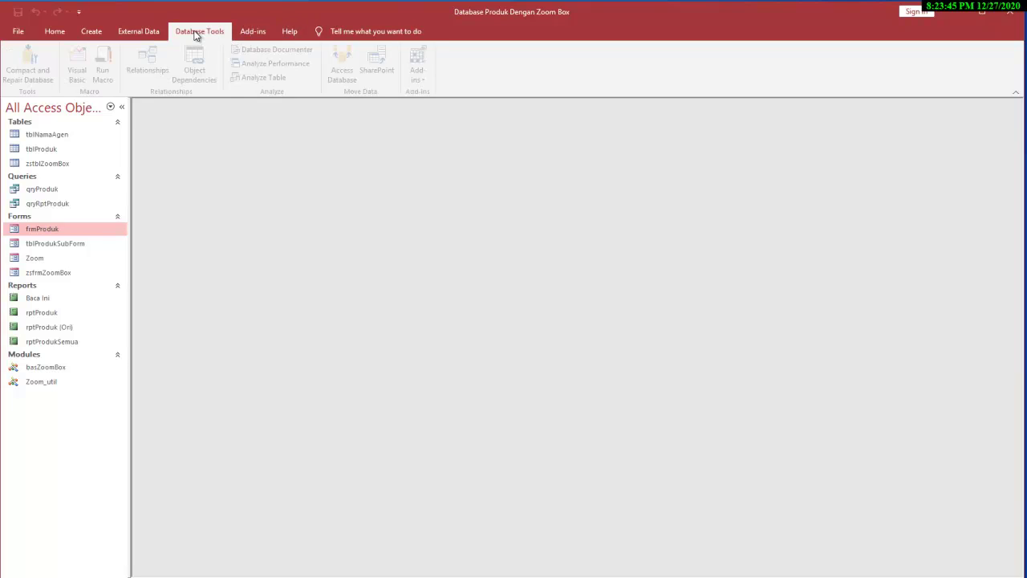
pyautogui.click(138, 33)
pyautogui.click(91, 34)
pyautogui.click(56, 32)
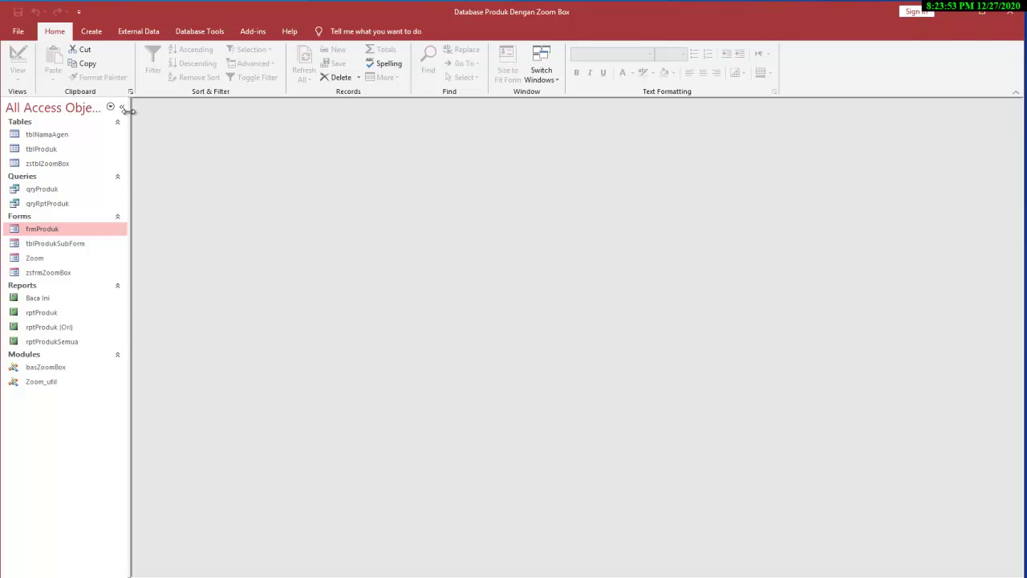
# Create a new table in Datasheet view and add a Short Text field named nama
pyautogui.click(91, 41)
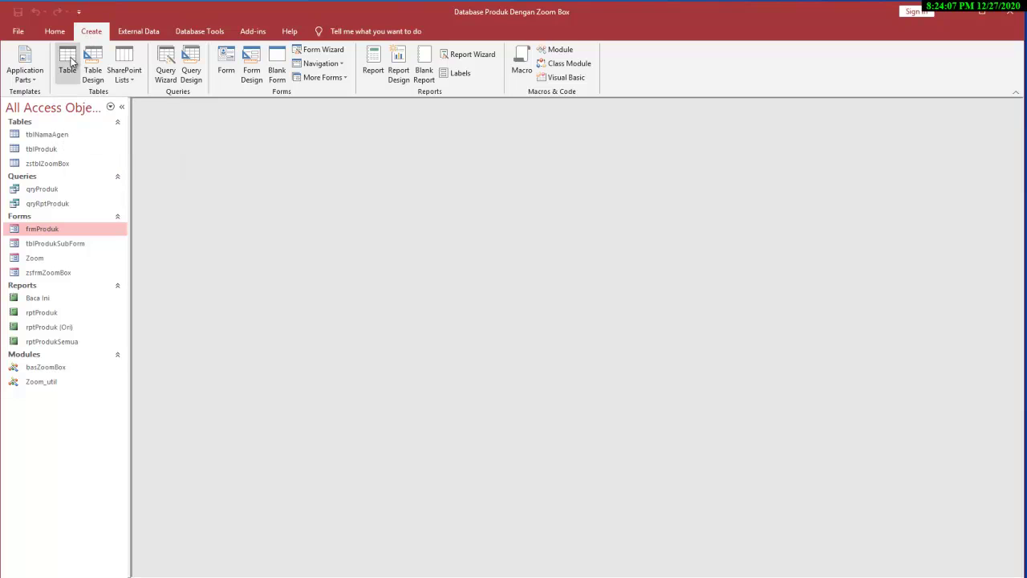
pyautogui.click(69, 60)
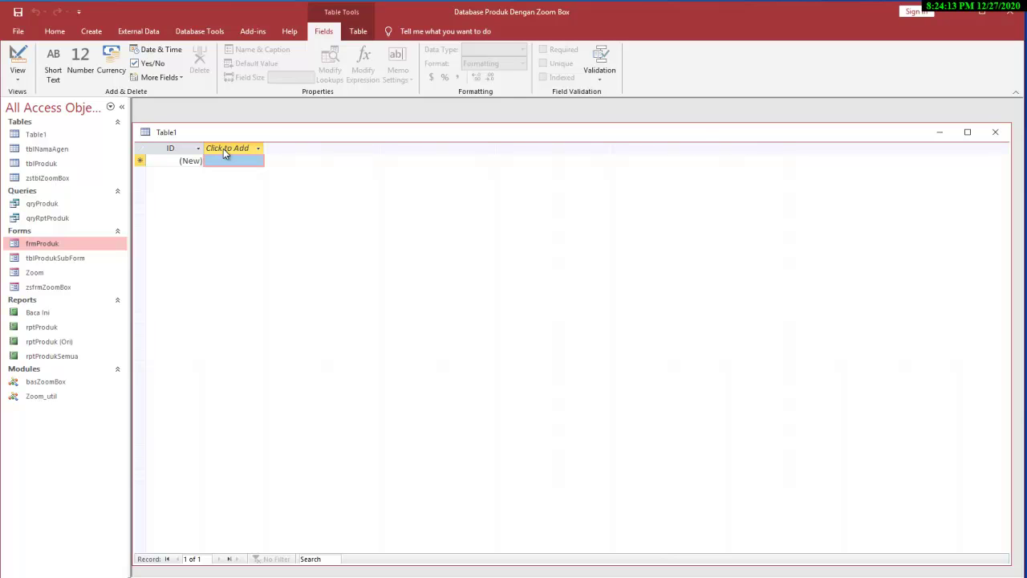
pyautogui.click(225, 153)
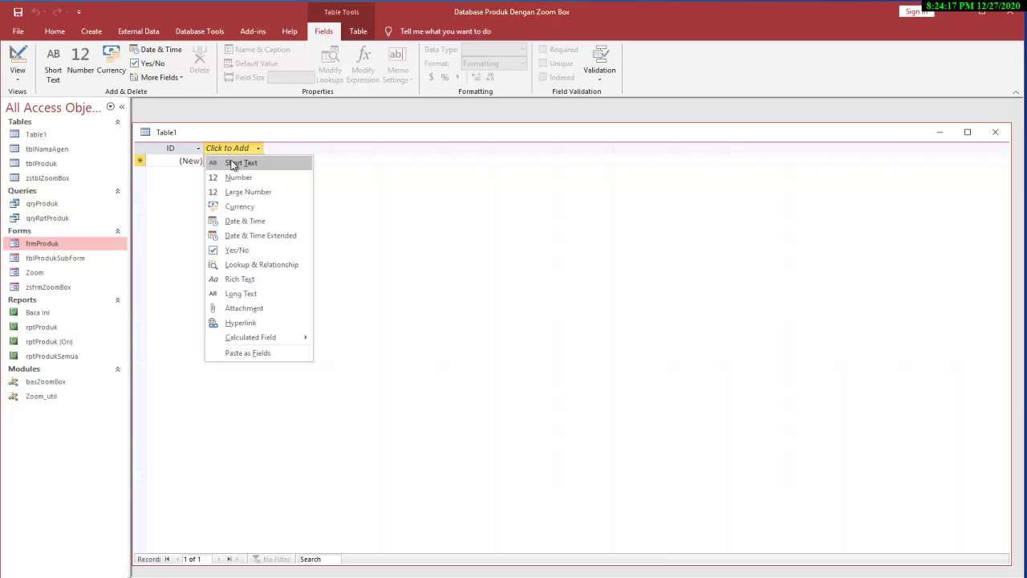
pyautogui.click(233, 163)
pyautogui.write('nama')
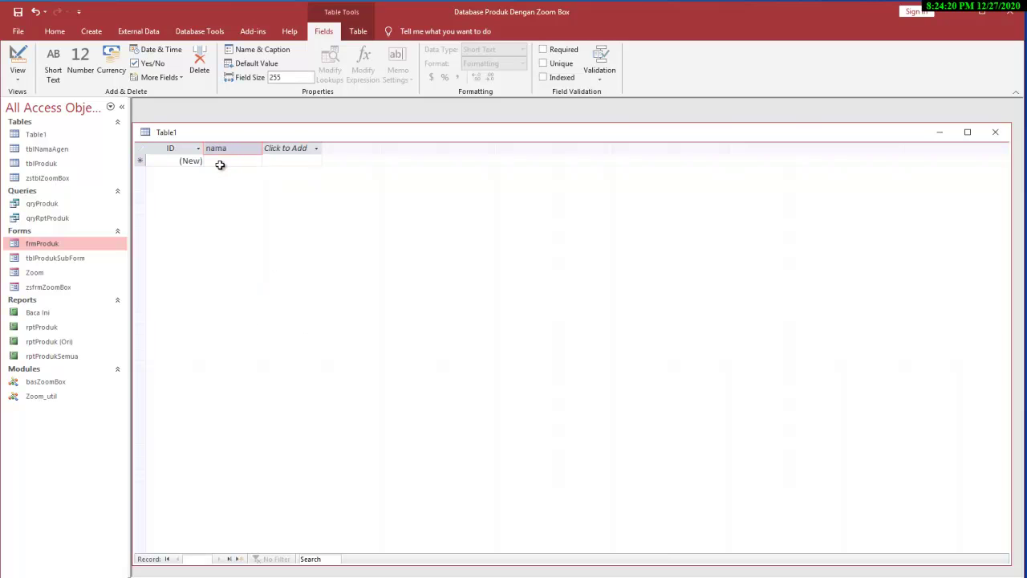
# Add a Date & Time field named tglLahir and a Number field named Umur to the new table
pyautogui.click(284, 151)
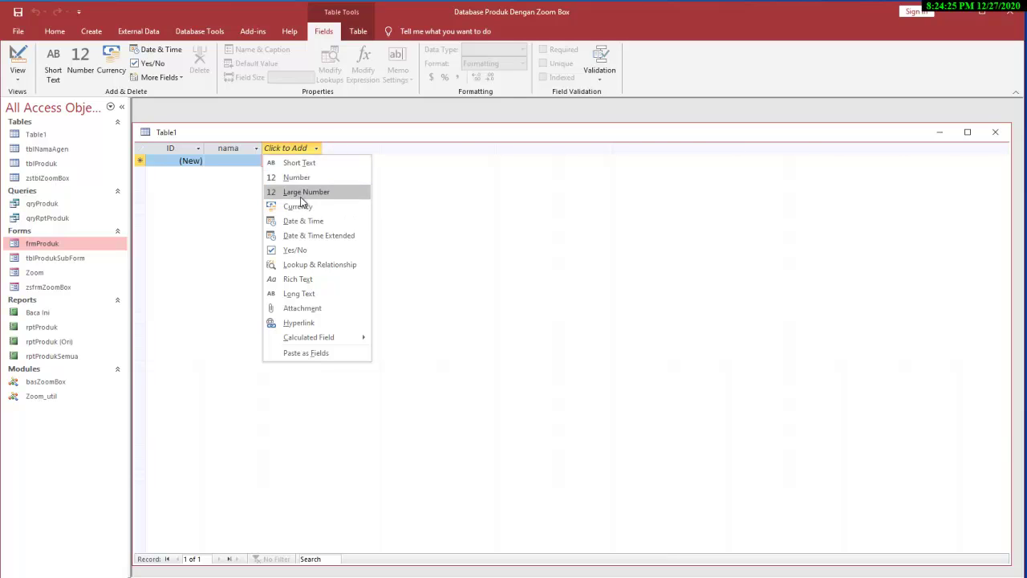
pyautogui.click(303, 221)
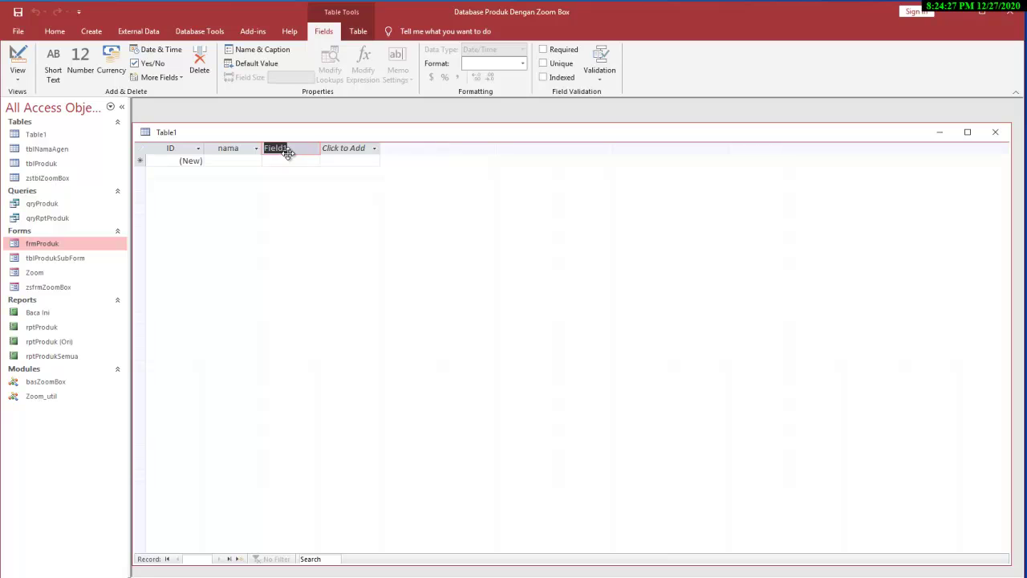
pyautogui.write('tglLahir')
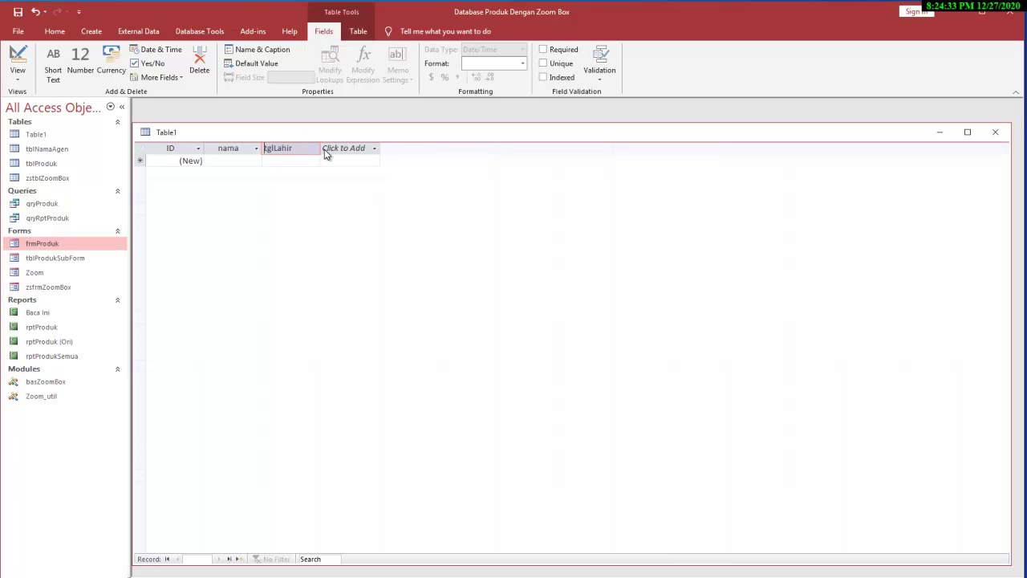
pyautogui.click(331, 150)
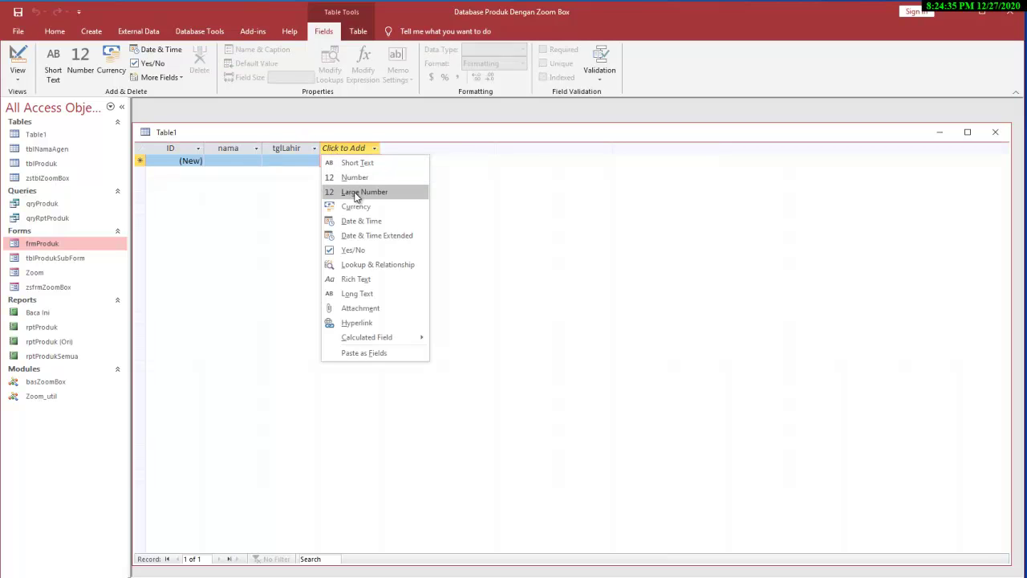
pyautogui.click(355, 177)
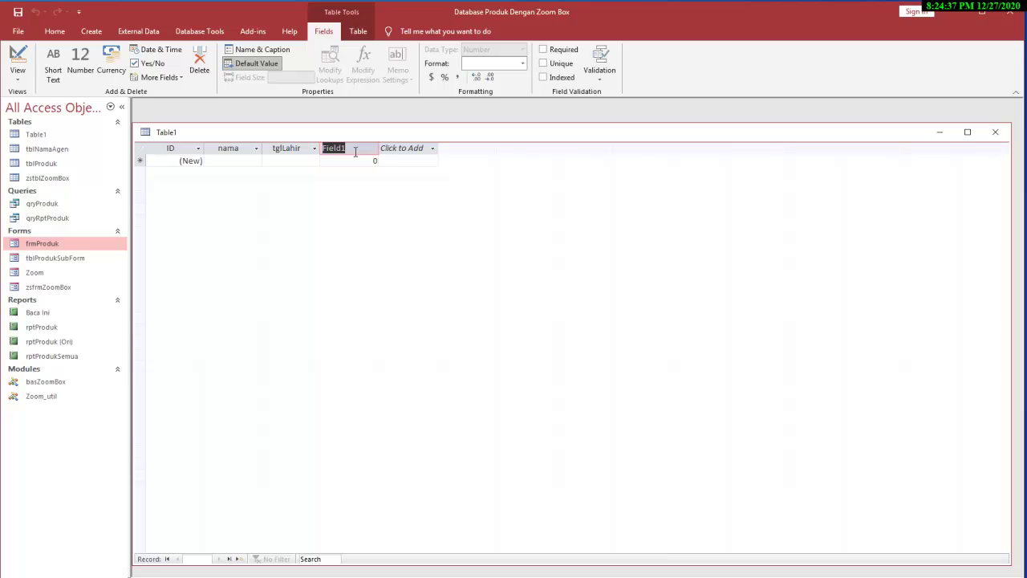
pyautogui.write('Umur')
# Add an Attachment field after Umur and maximize the table window
pyautogui.click(403, 151)
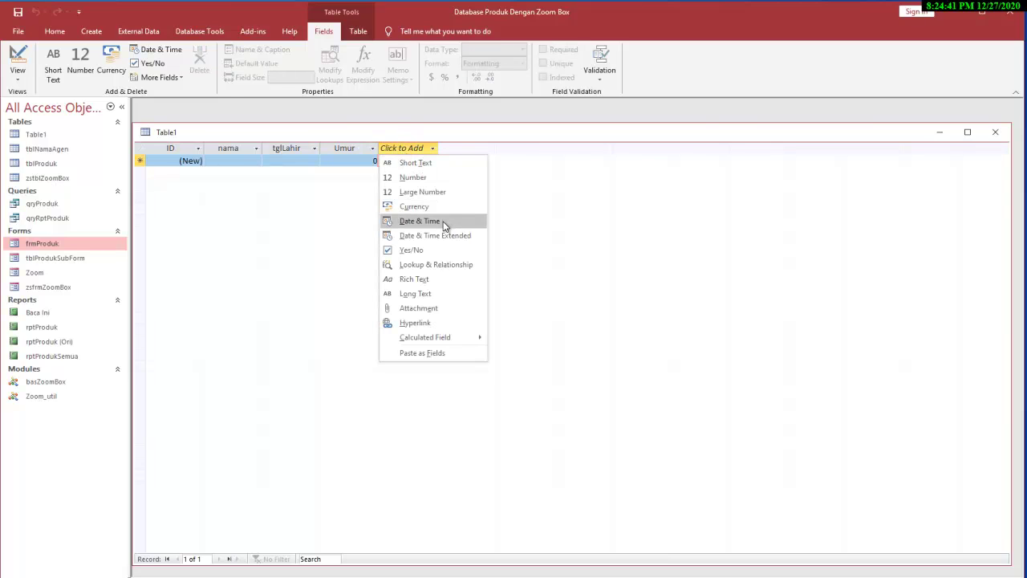
pyautogui.click(438, 315)
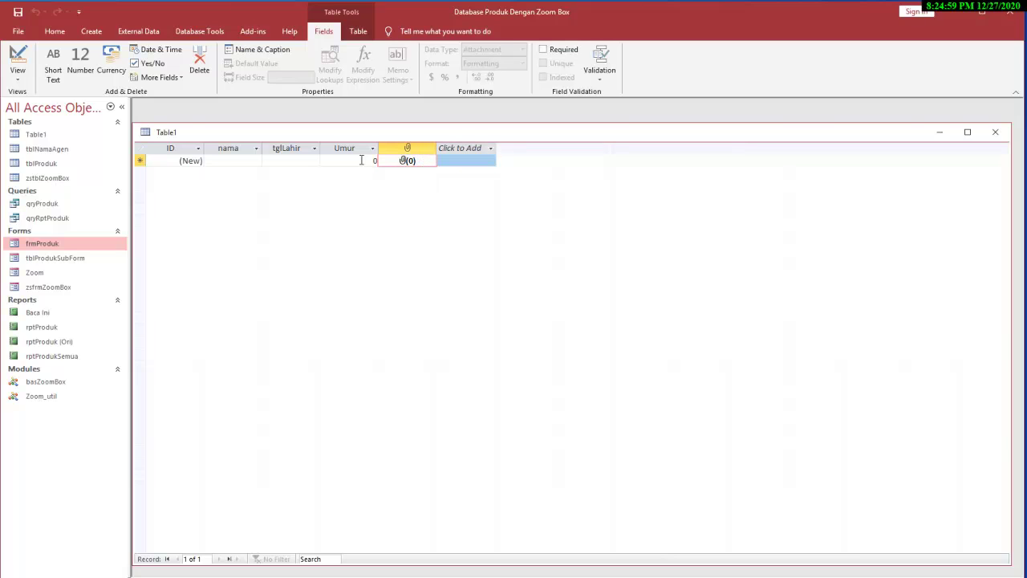
pyautogui.click(967, 131)
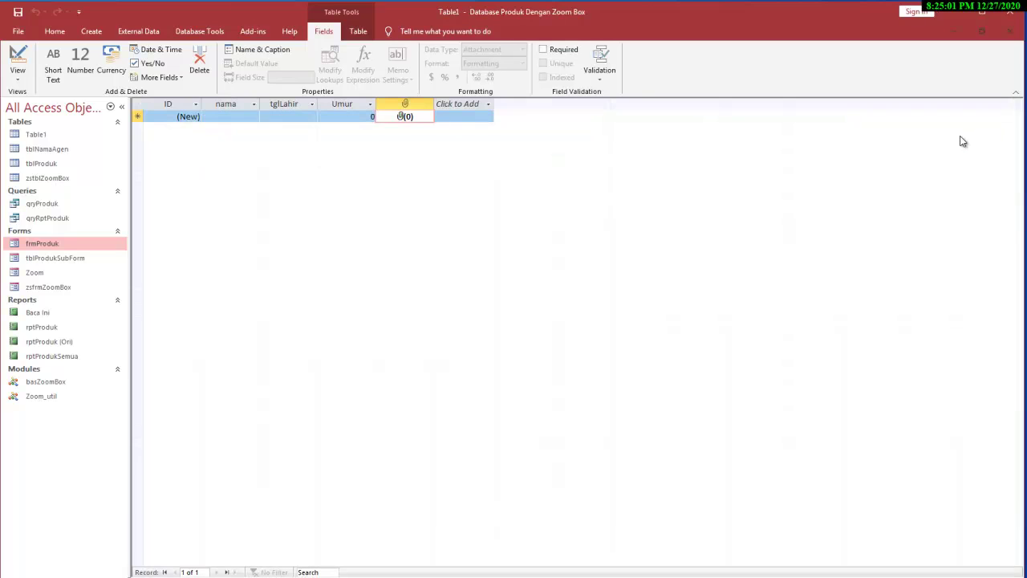
# Fill in the person's name in the first record and pick the birth date in tglLahir from the calendar
pyautogui.click(227, 115)
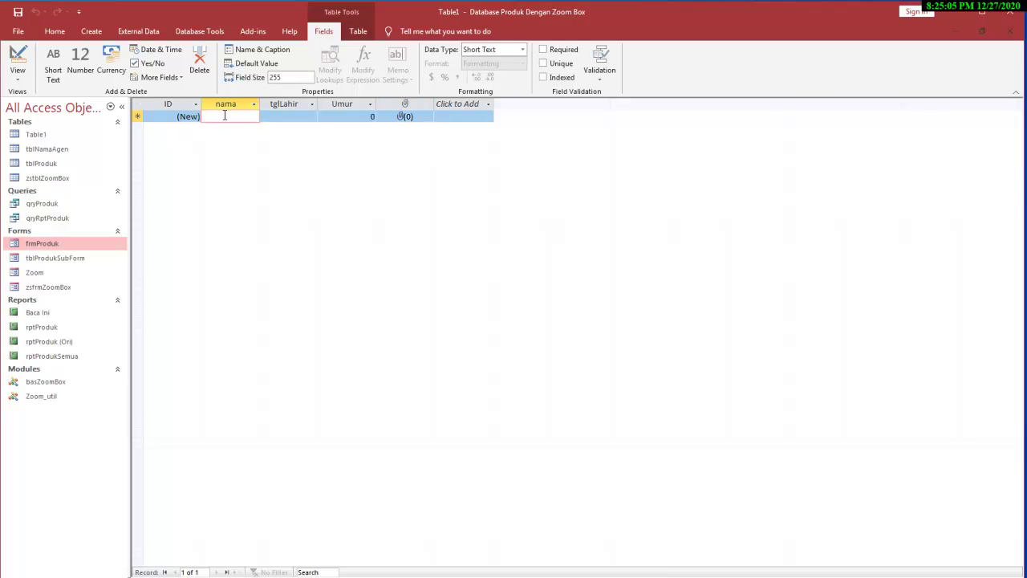
pyautogui.write('Ayu')
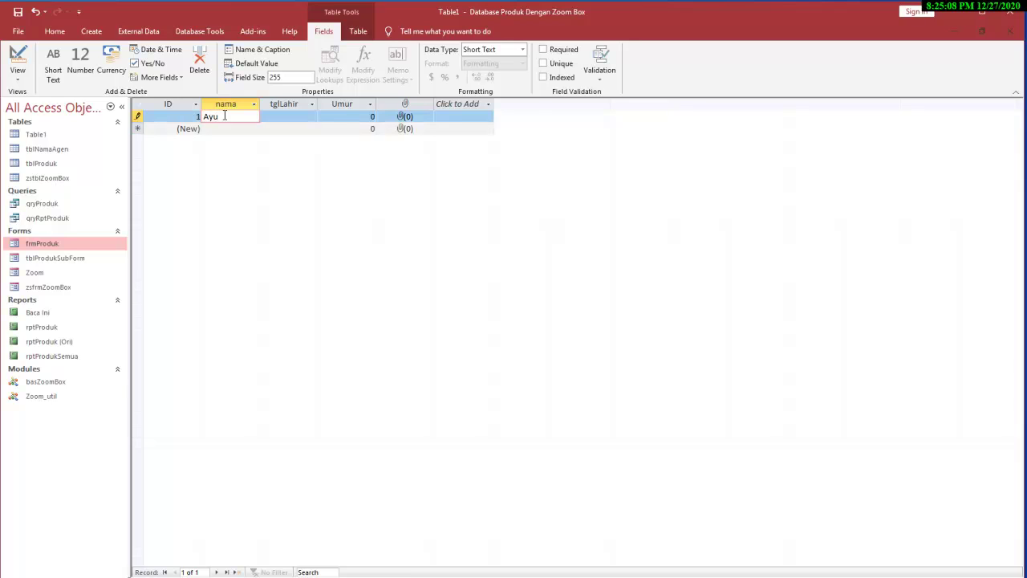
pyautogui.press('Tab')
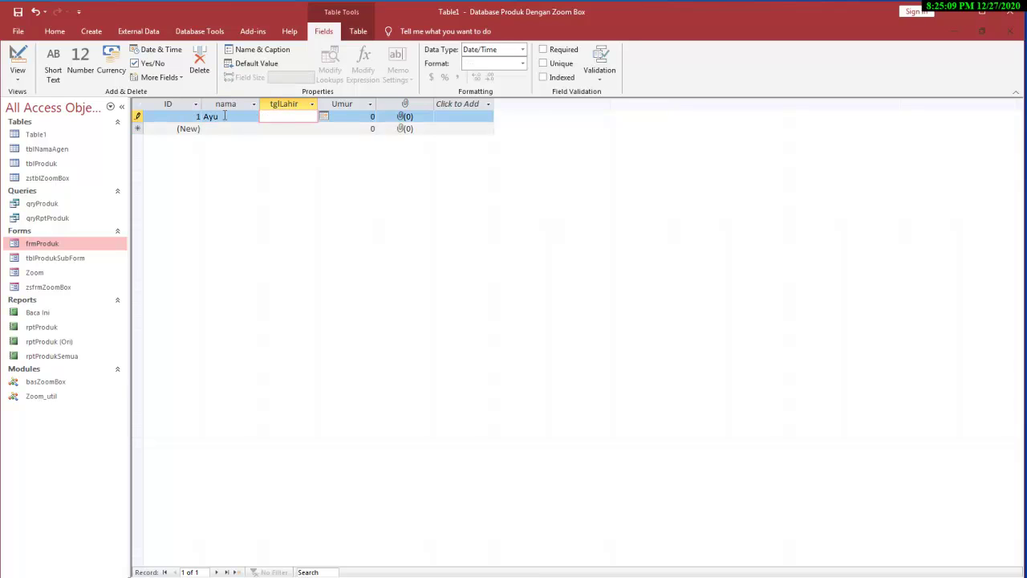
pyautogui.click(323, 116)
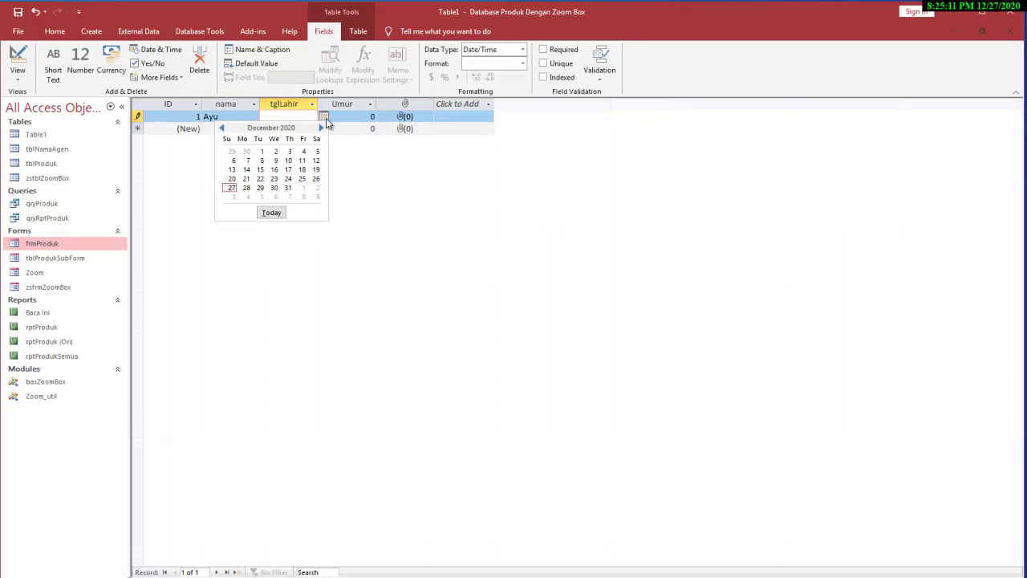
pyautogui.click(262, 188)
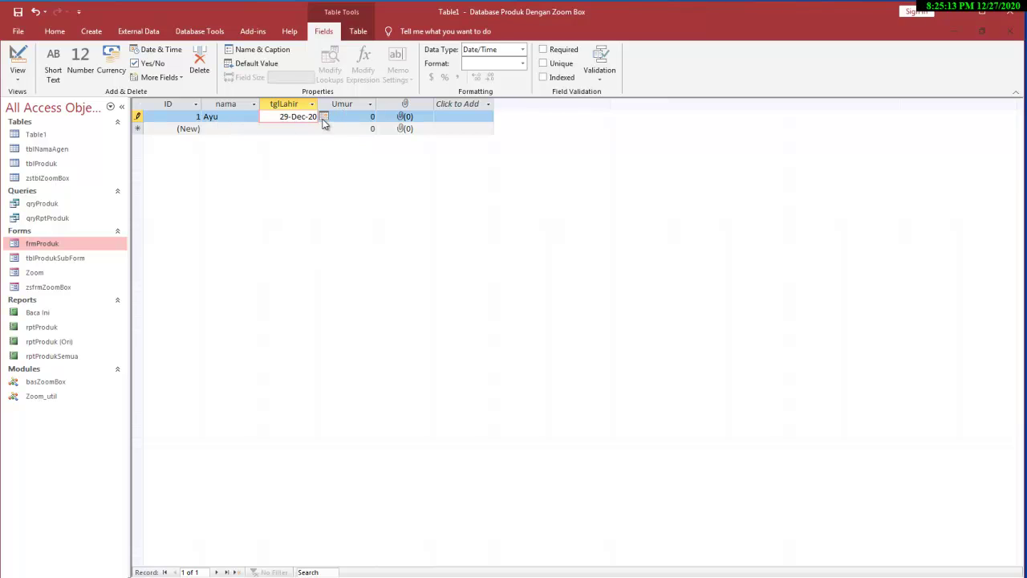
pyautogui.click(324, 118)
pyautogui.click(234, 160)
# Set Umur to 1 in the first record and commit the record
pyautogui.click(354, 128)
pyautogui.click(359, 116)
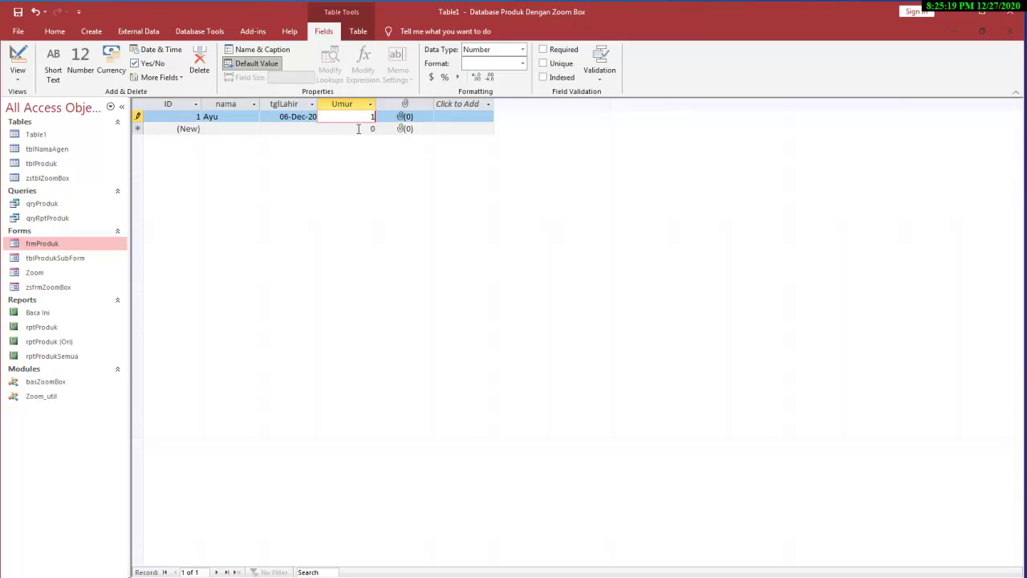
pyautogui.click(359, 128)
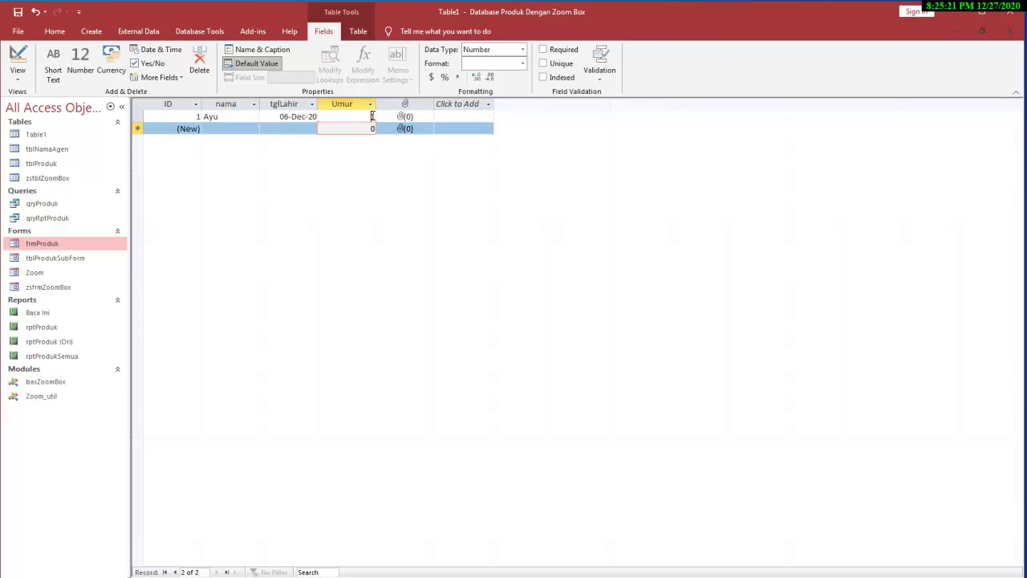
pyautogui.click(321, 120)
pyautogui.click(310, 117)
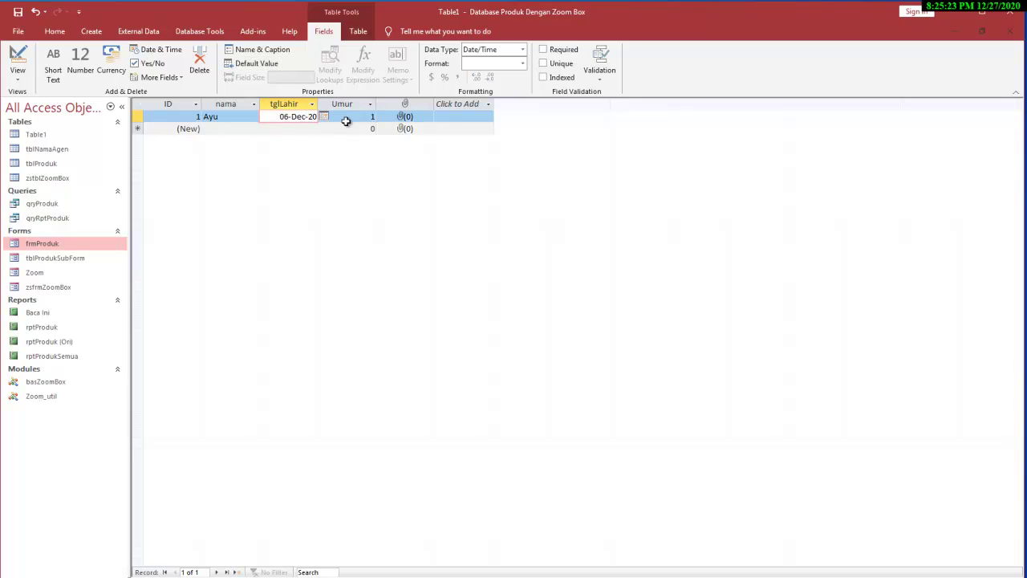
# Attach the image 2a9cf000-7a48-4315-b070-7312f04bfc80 from the Pictures folder to the first record
pyautogui.click(404, 123)
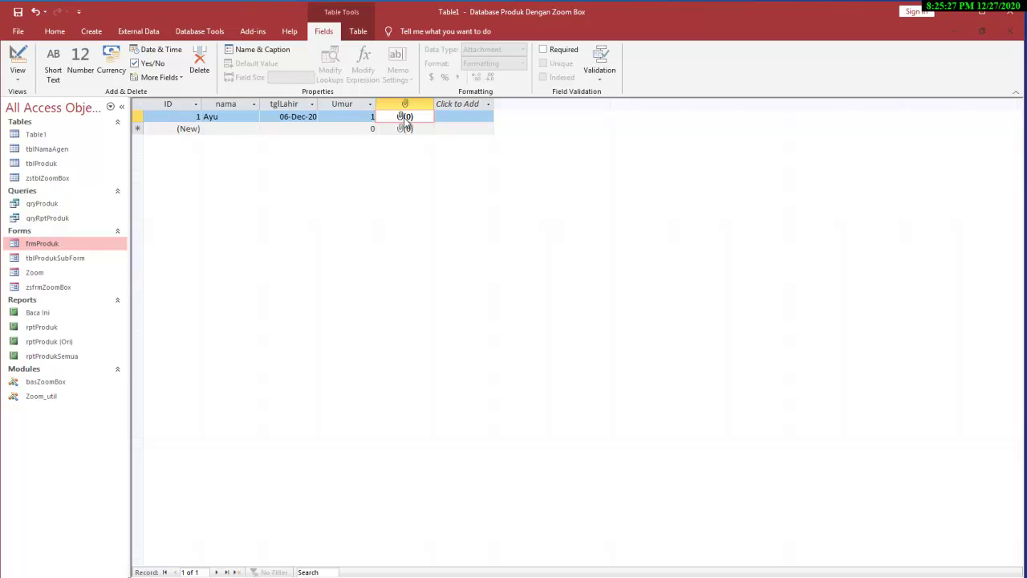
pyautogui.rightClick(407, 118)
pyautogui.click(451, 217)
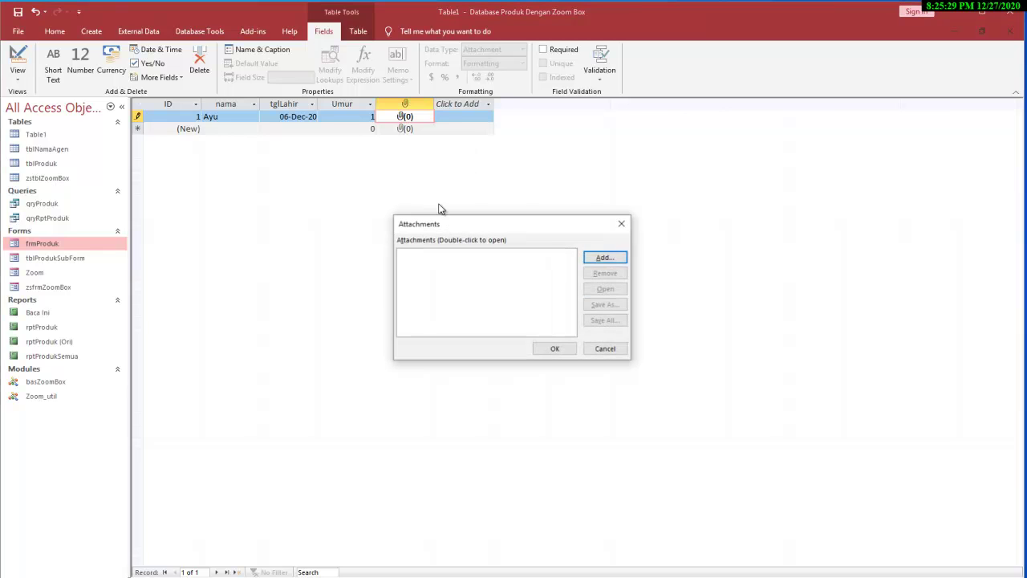
pyautogui.click(603, 257)
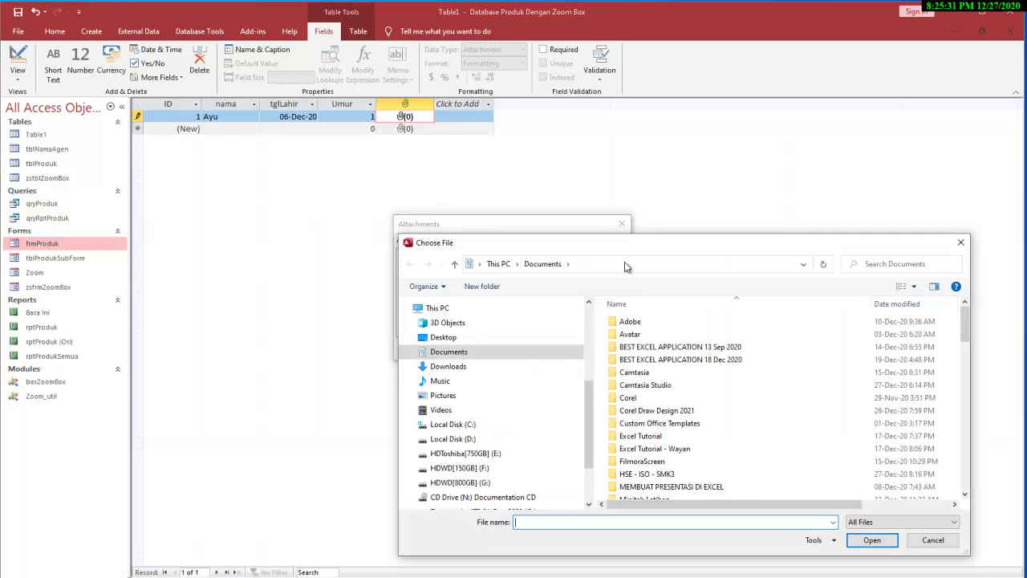
pyautogui.moveTo(686, 257); pyautogui.dragTo(647, 205)
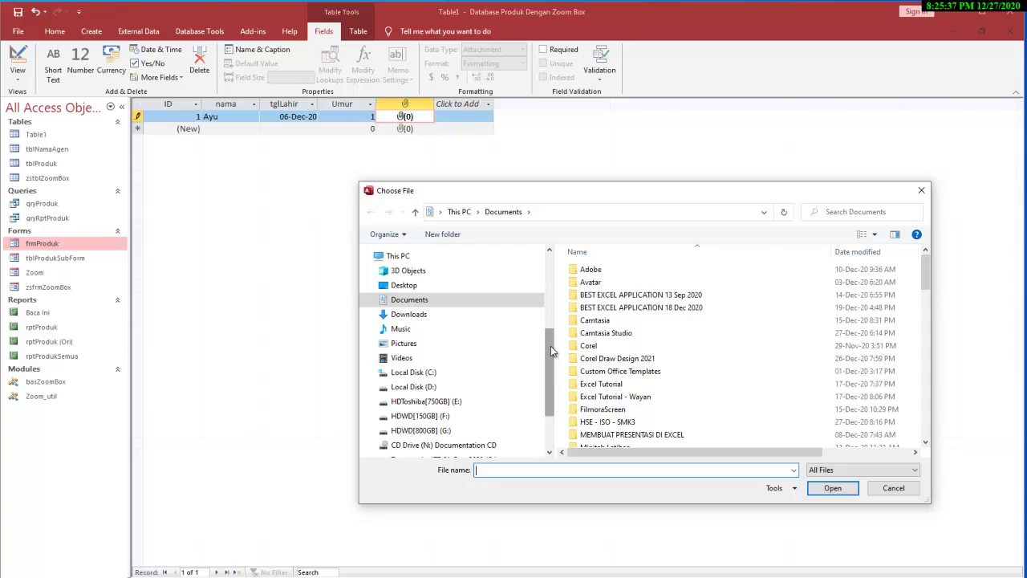
pyautogui.moveTo(551, 346); pyautogui.dragTo(555, 335)
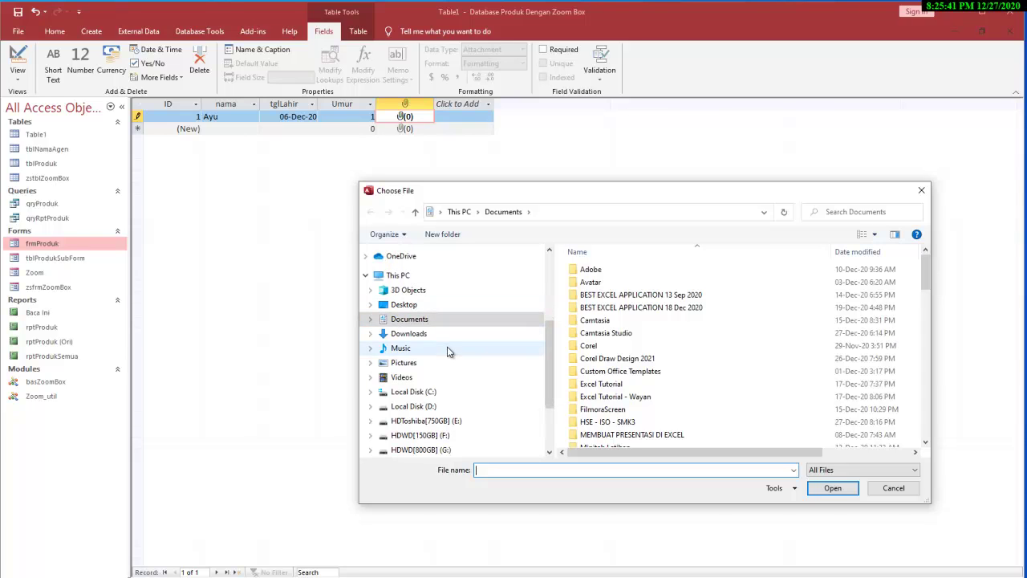
pyautogui.click(403, 363)
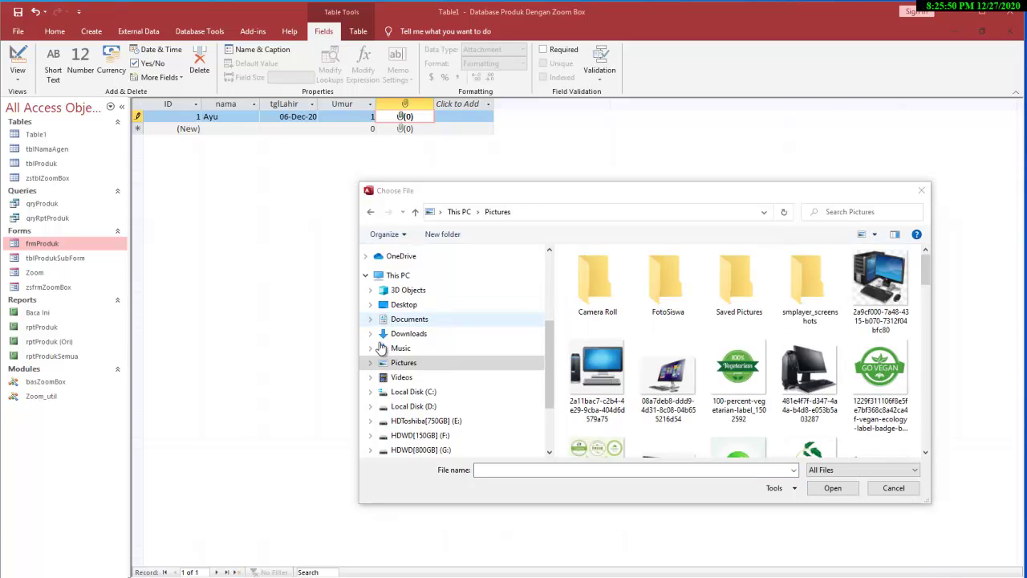
pyautogui.click(892, 282)
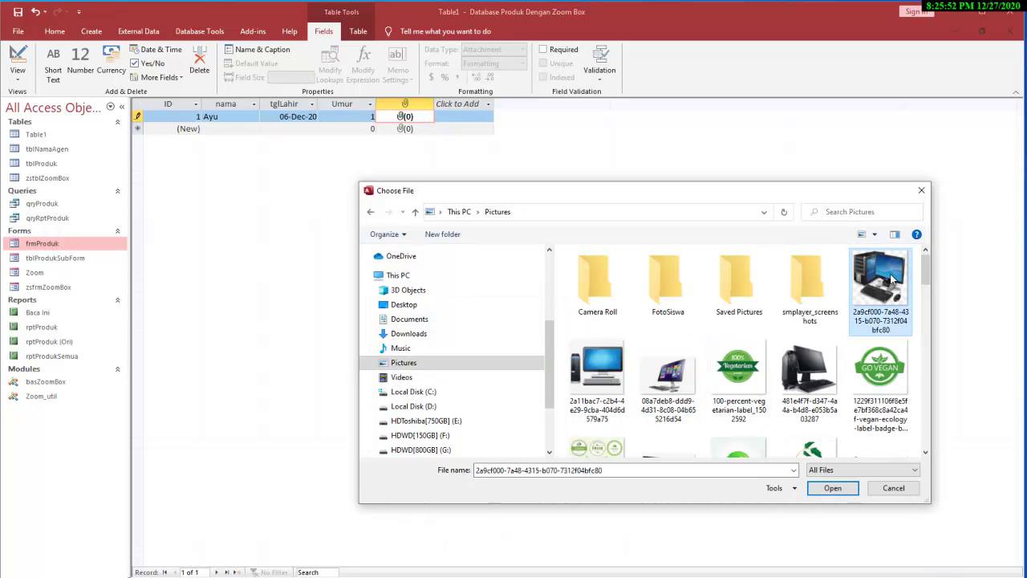
pyautogui.click(845, 487)
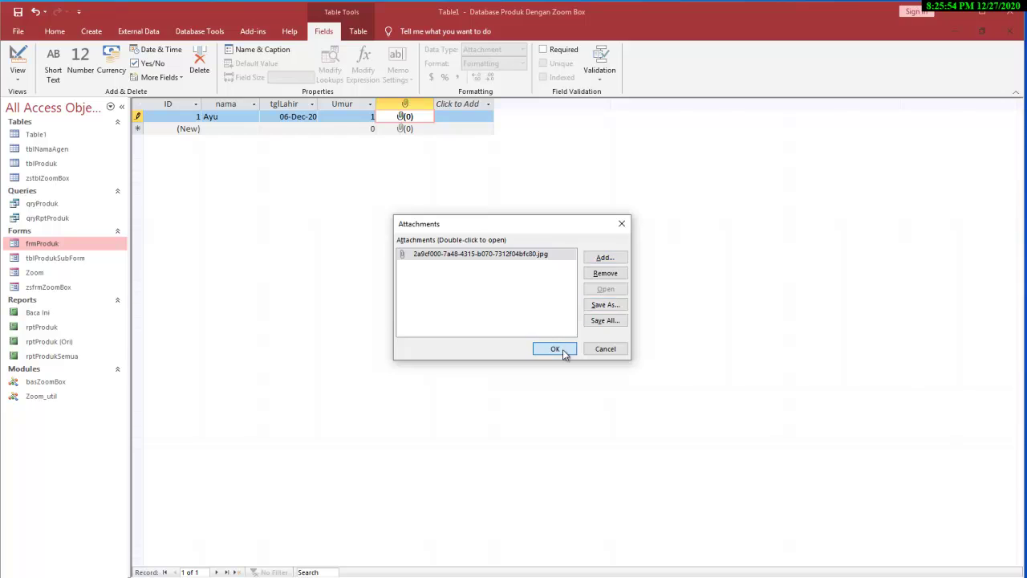
pyautogui.click(553, 349)
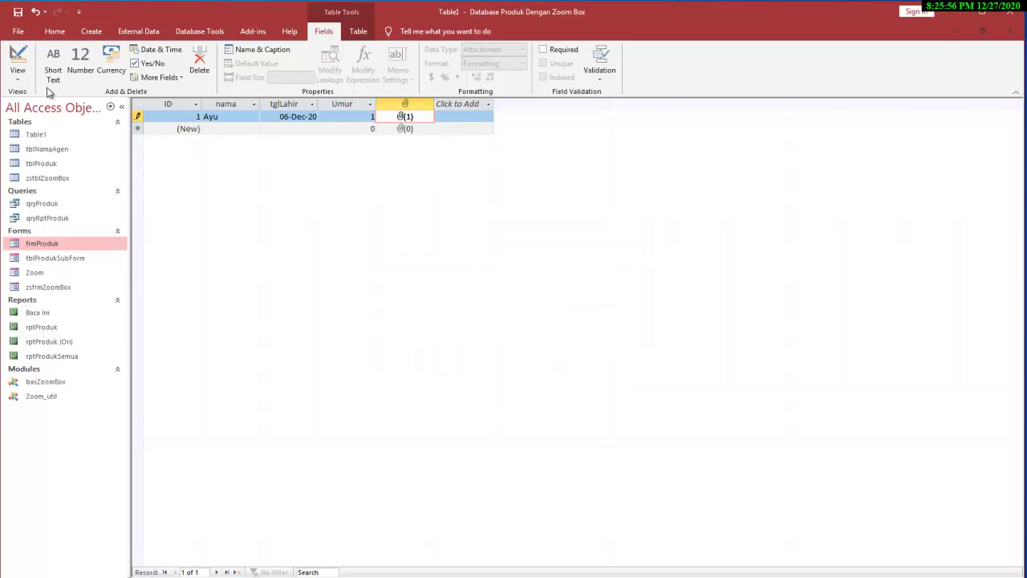
# Save the new table as tblData
pyautogui.click(18, 12)
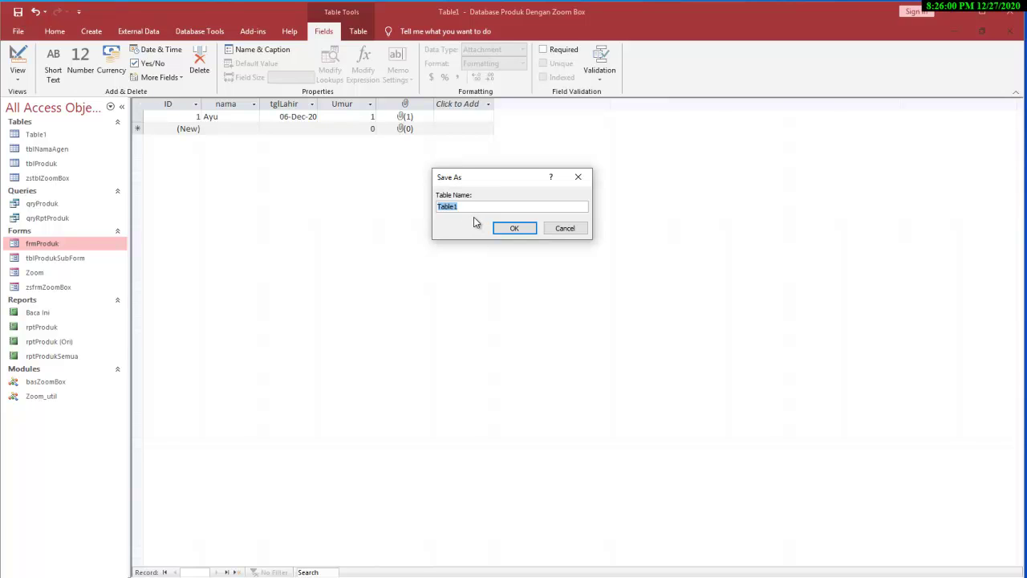
pyautogui.write('tblData')
pyautogui.click(525, 230)
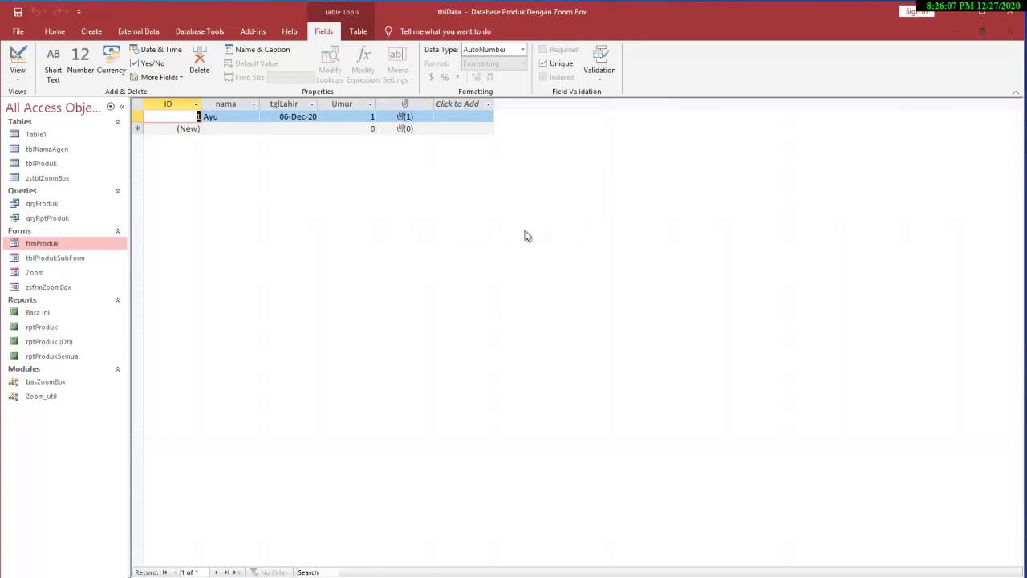
# Switch tblData to Design view and rename the nama field as Nama
pyautogui.click(57, 134)
pyautogui.click(12, 55)
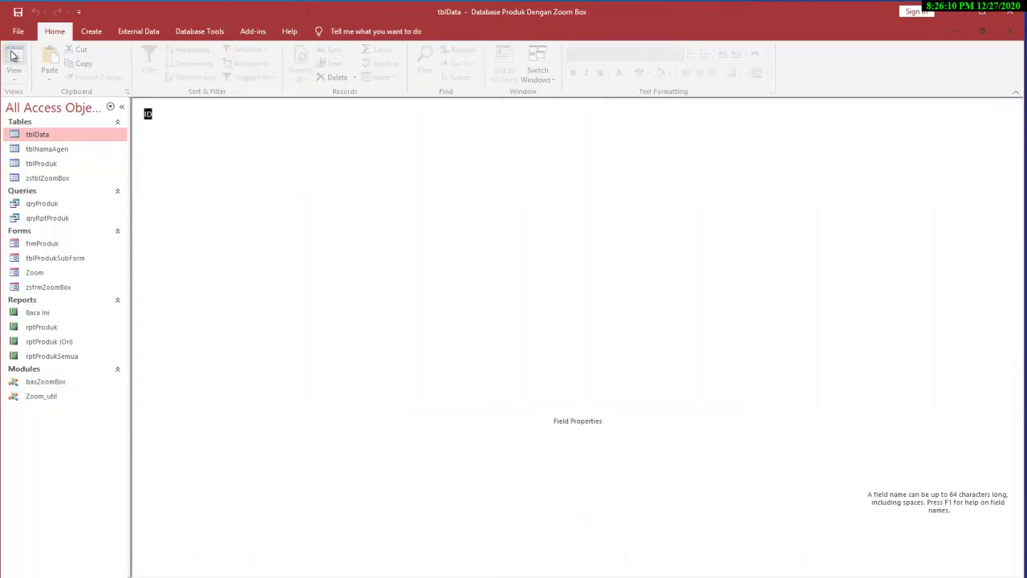
pyautogui.click(182, 127)
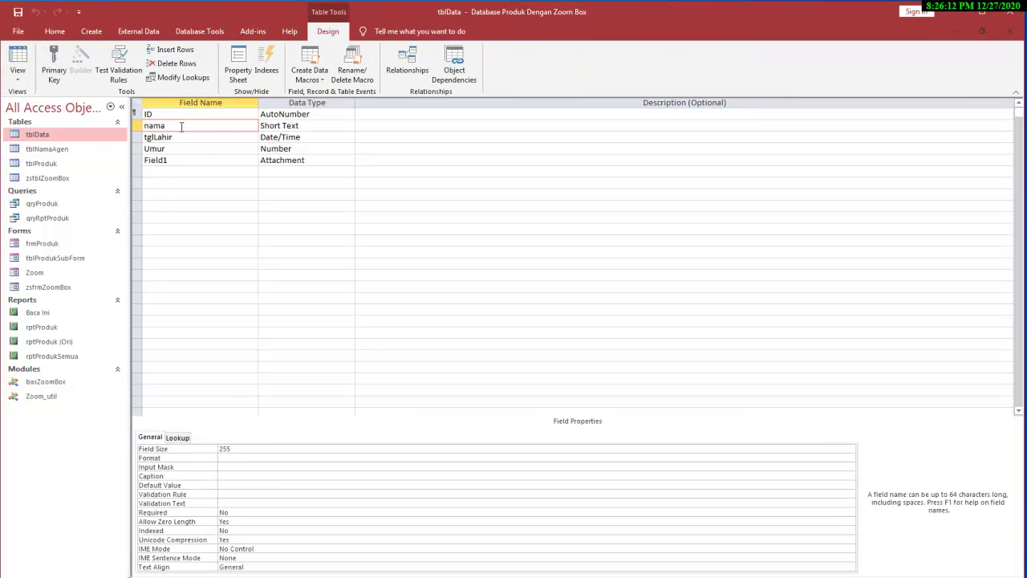
pyautogui.write('NB')
pyautogui.press('Up')
pyautogui.press('Delete')
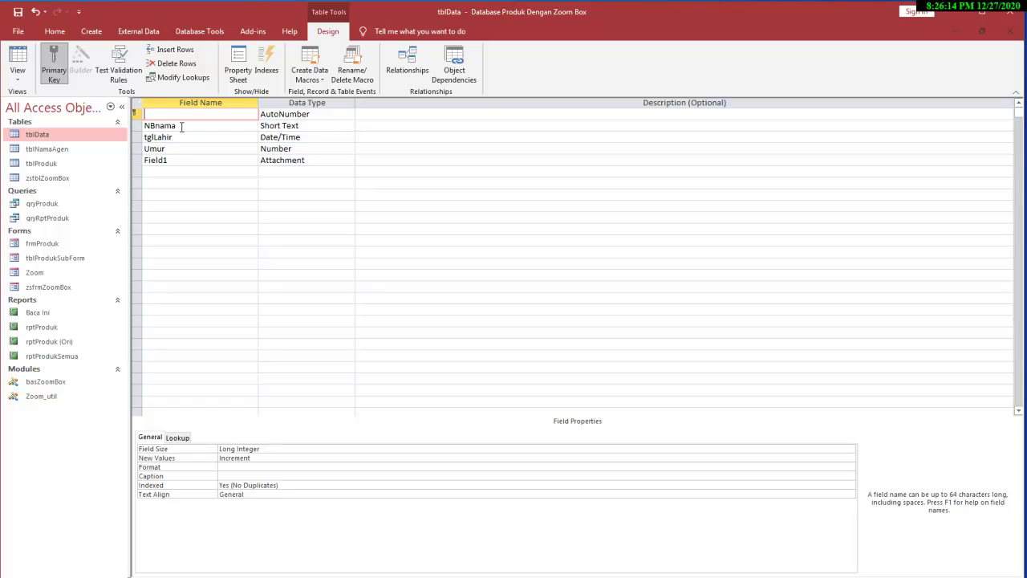
pyautogui.click(182, 126)
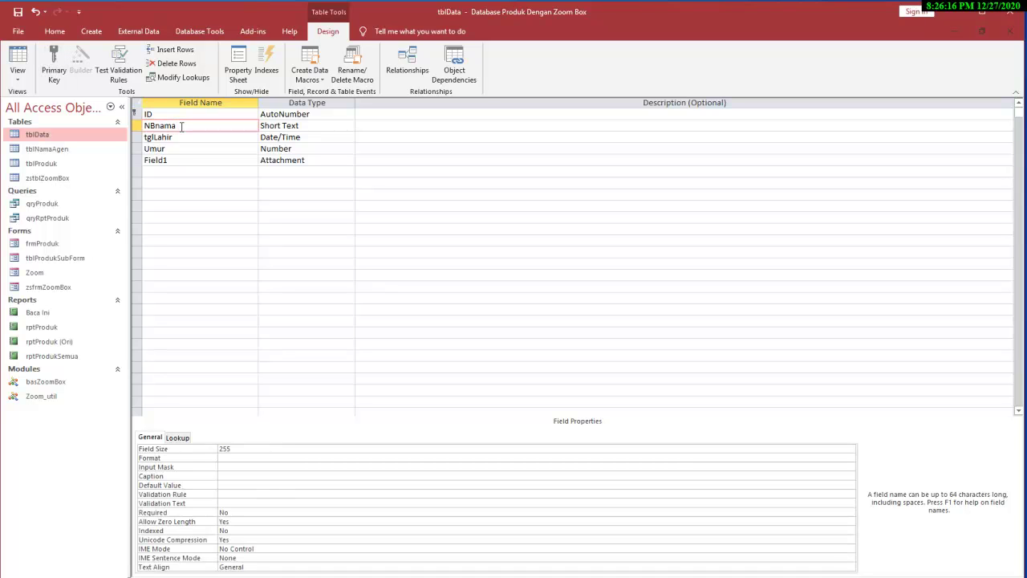
pyautogui.press('BackSpace')
pyautogui.press('BackSpace')
pyautogui.press('BackSpace')
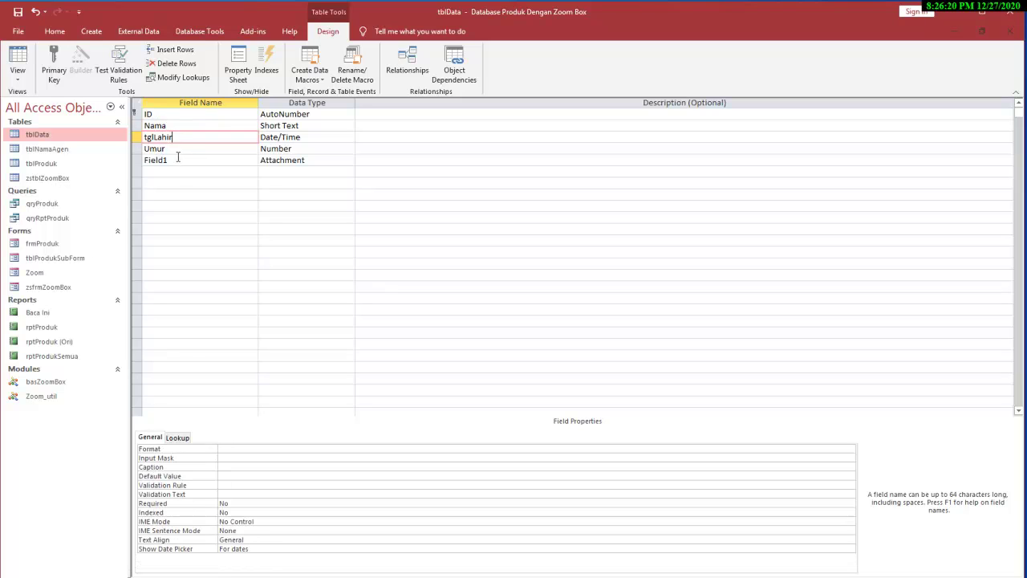
# Rename the attachment field Field1 as Foto, save the table design and return to Datasheet view
pyautogui.doubleClick(179, 160)
pyautogui.write('Lampiran')
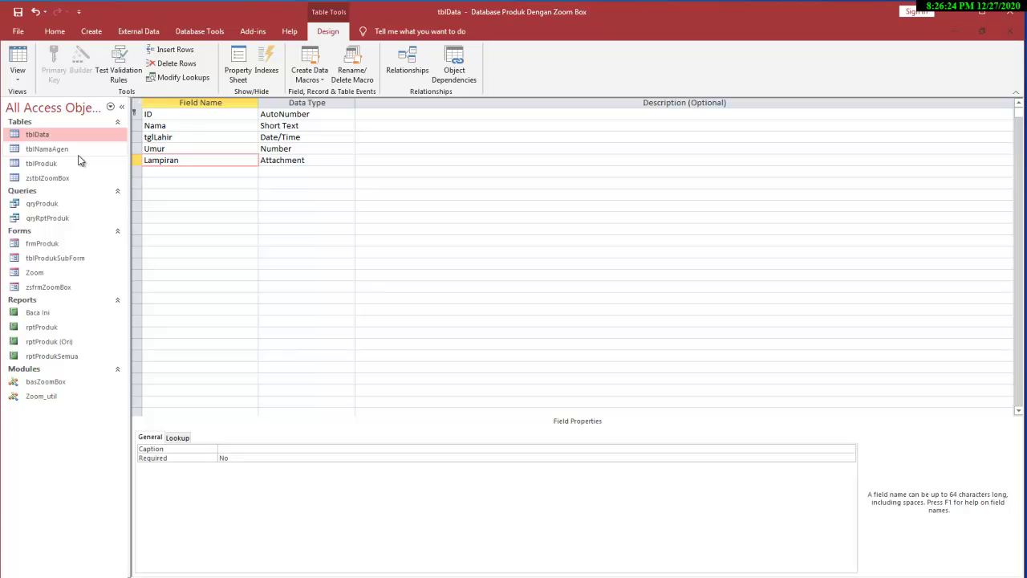
pyautogui.hotkey('ctrl', 's')
pyautogui.write('gambar')
pyautogui.press('BackSpace')
pyautogui.press('BackSpace')
pyautogui.press('BackSpace')
pyautogui.write('Foto')
pyautogui.press('Tab')
pyautogui.click(18, 58)
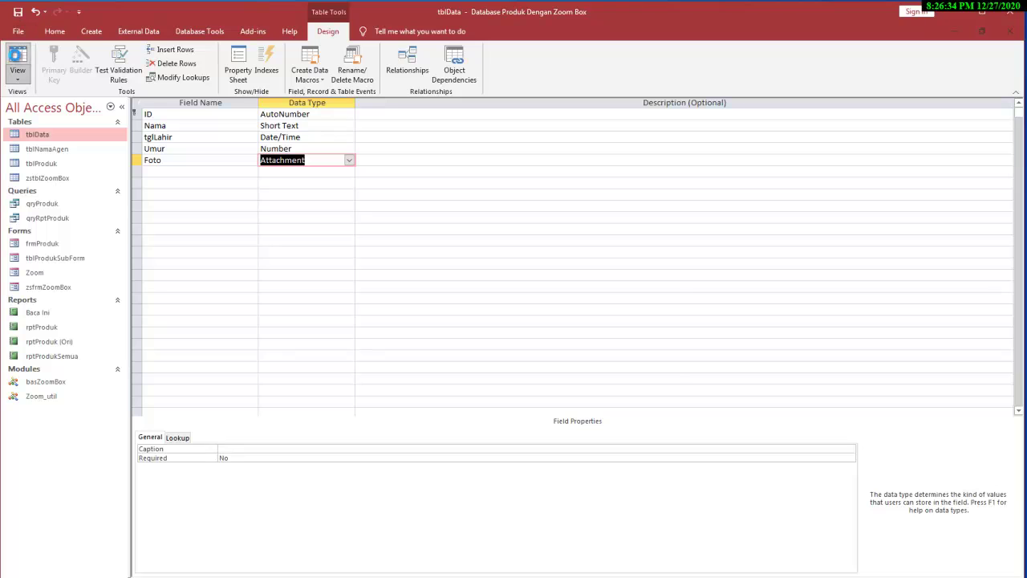
pyautogui.click(562, 358)
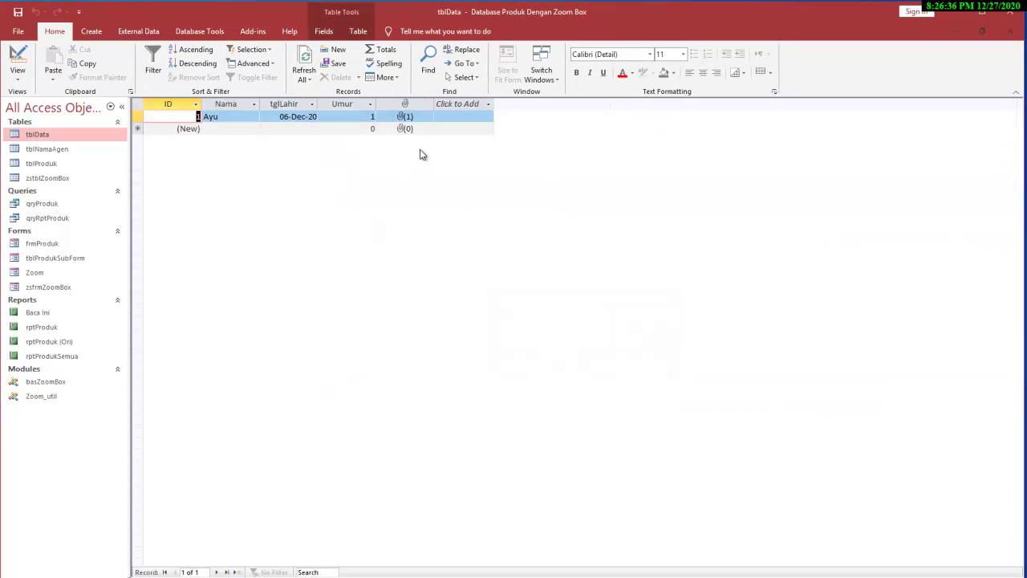
# Open the first record's attached image in Paint to view it, then close Paint and the attachment list
pyautogui.doubleClick(407, 118)
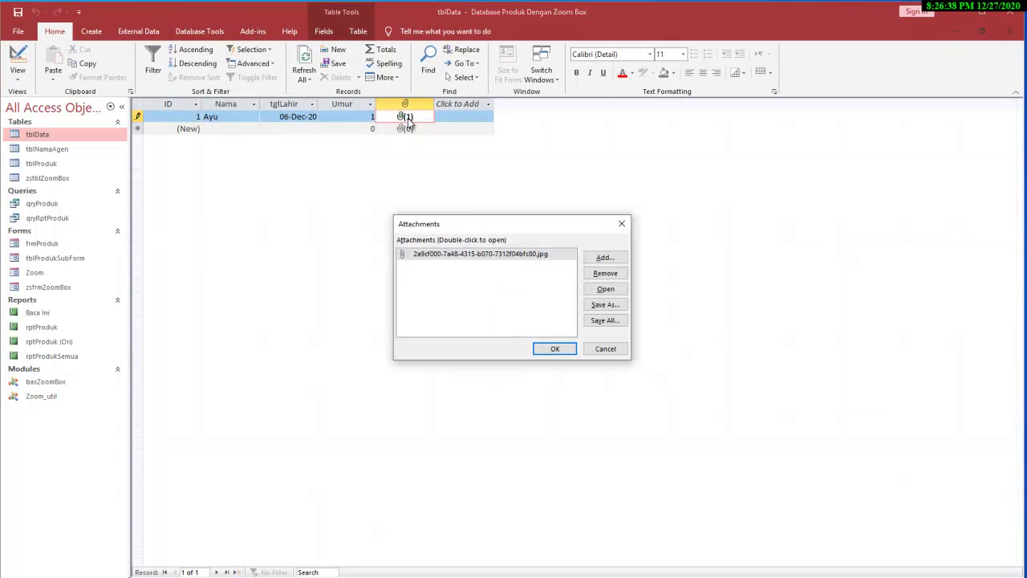
pyautogui.click(606, 291)
pyautogui.click(555, 350)
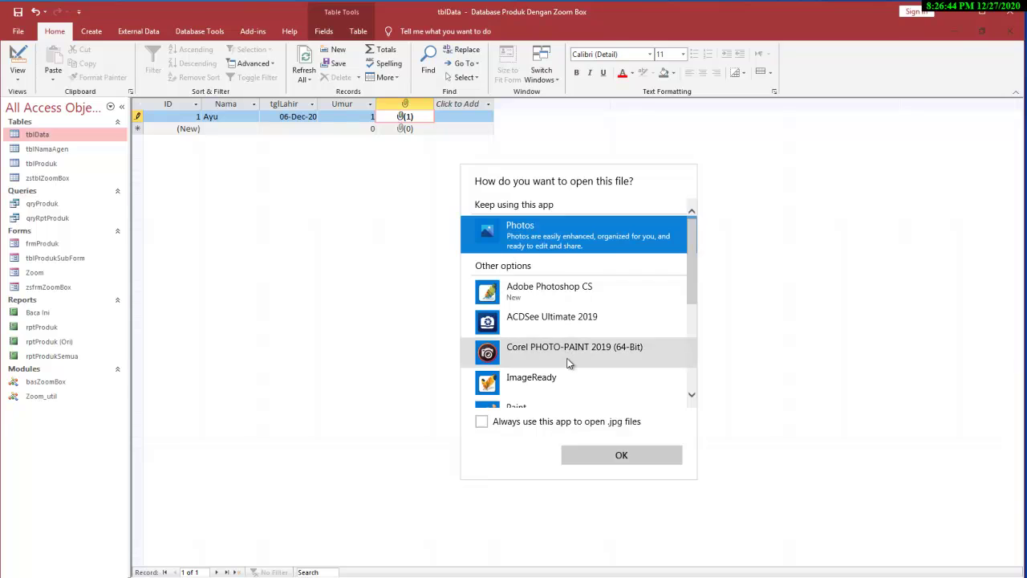
pyautogui.scroll(-1, 567, 355)
pyautogui.scroll(1, 568, 355)
pyautogui.scroll(-1, 568, 353)
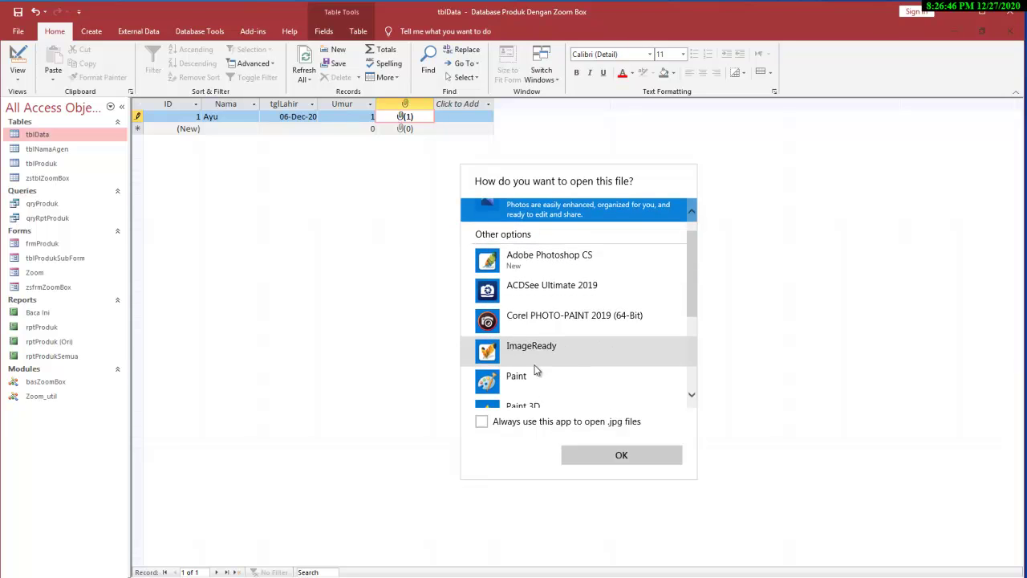
pyautogui.click(565, 377)
pyautogui.click(622, 455)
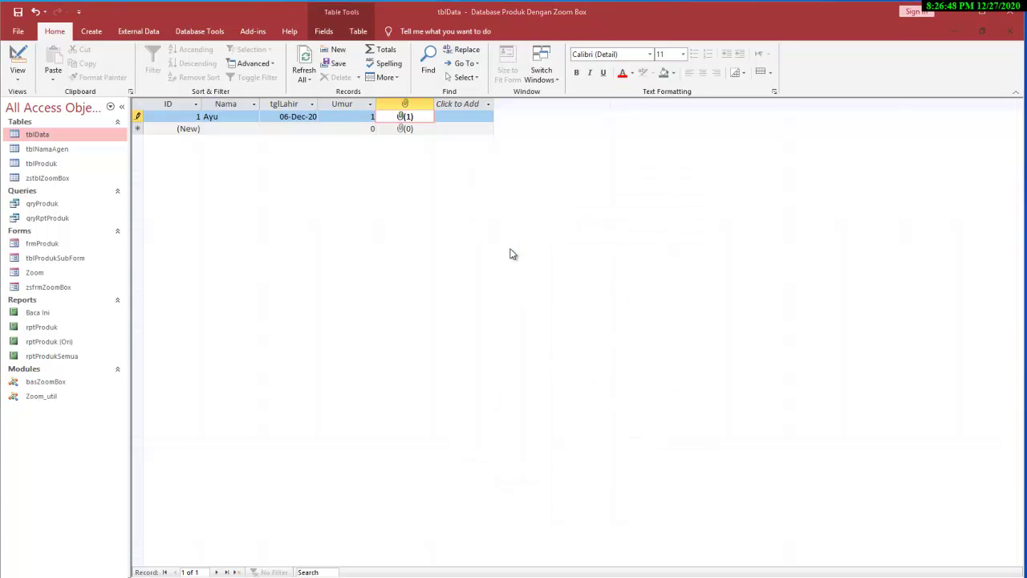
pyautogui.click(673, 352)
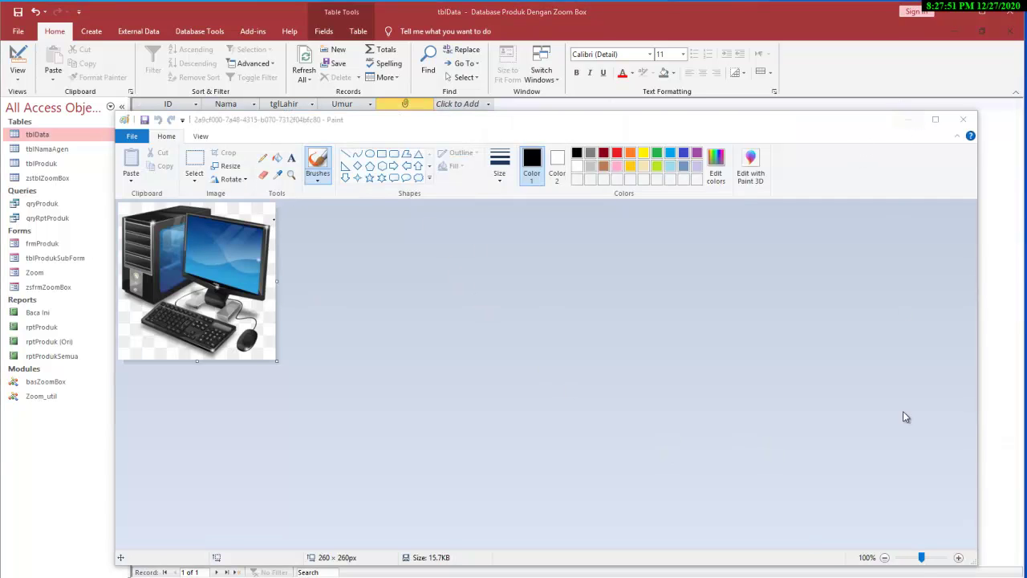
pyautogui.click(963, 118)
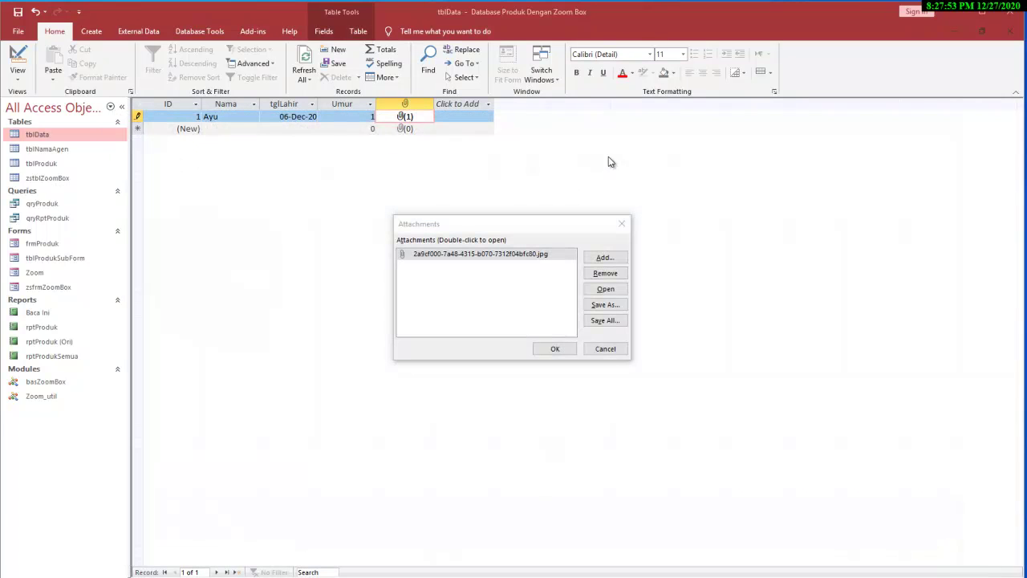
pyautogui.click(608, 350)
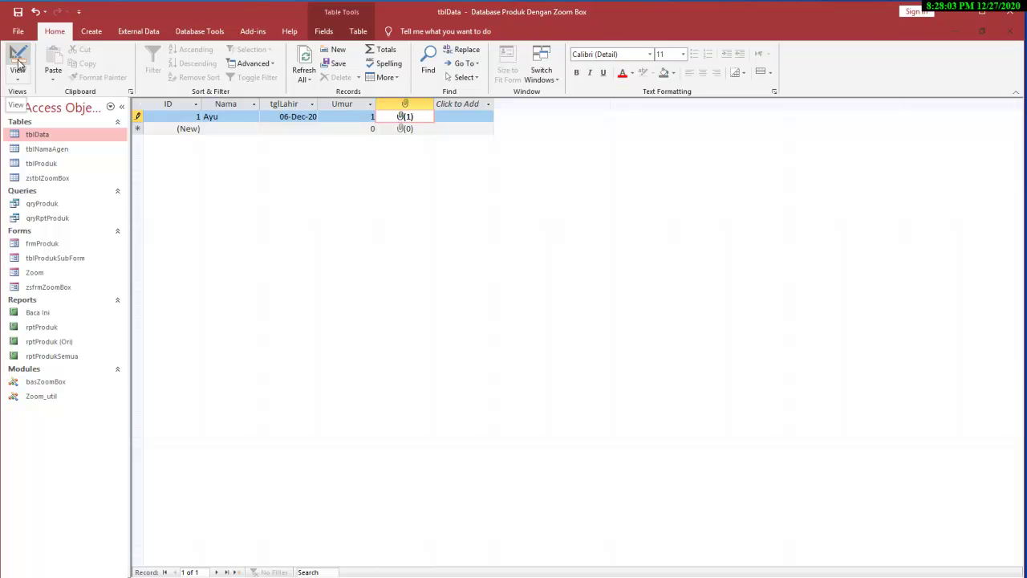
# Create a new blank table in Datasheet view and try to switch it to Design view without naming it
pyautogui.click(92, 32)
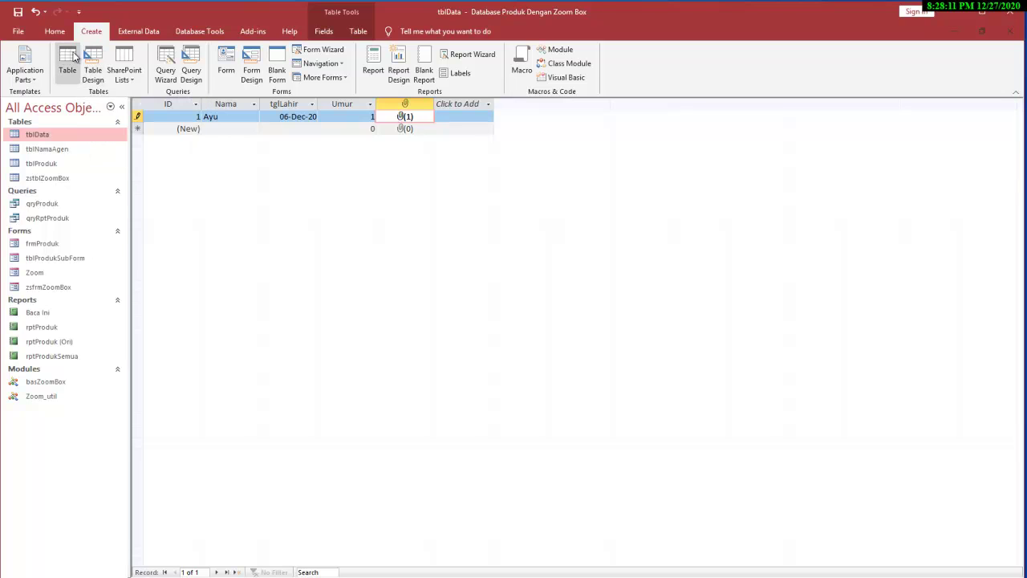
pyautogui.click(69, 60)
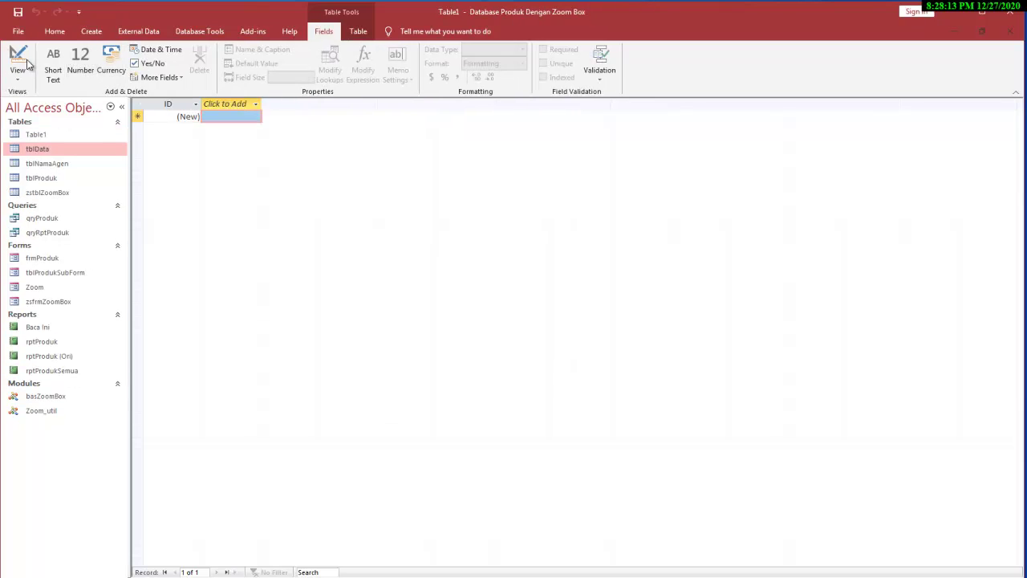
pyautogui.click(46, 138)
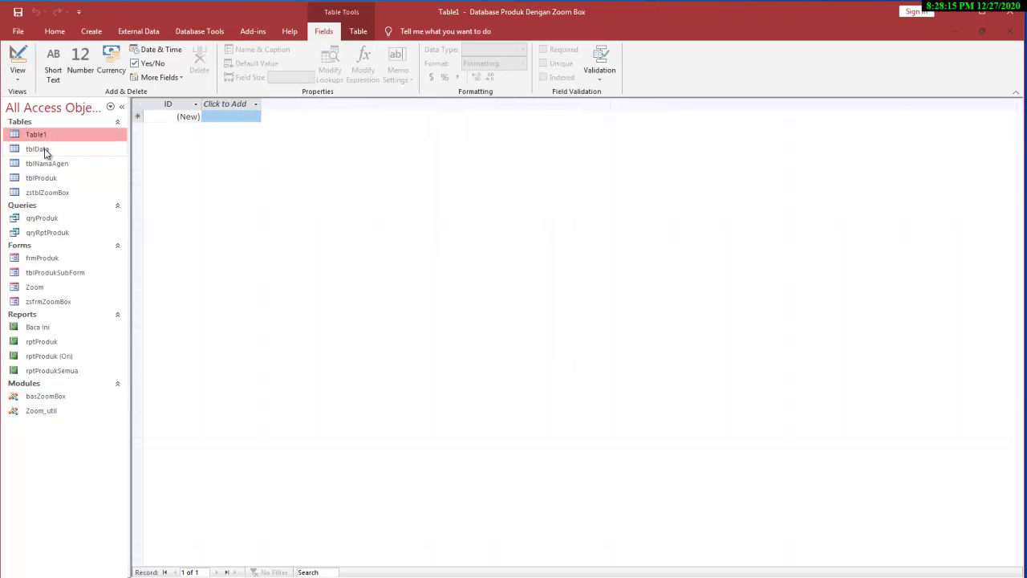
pyautogui.click(46, 152)
pyautogui.click(18, 60)
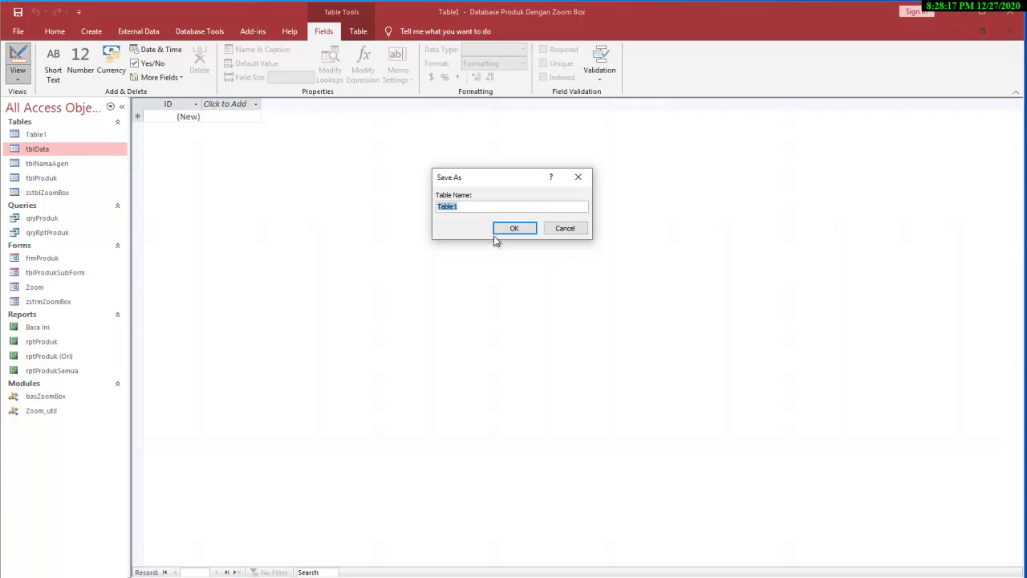
pyautogui.click(546, 229)
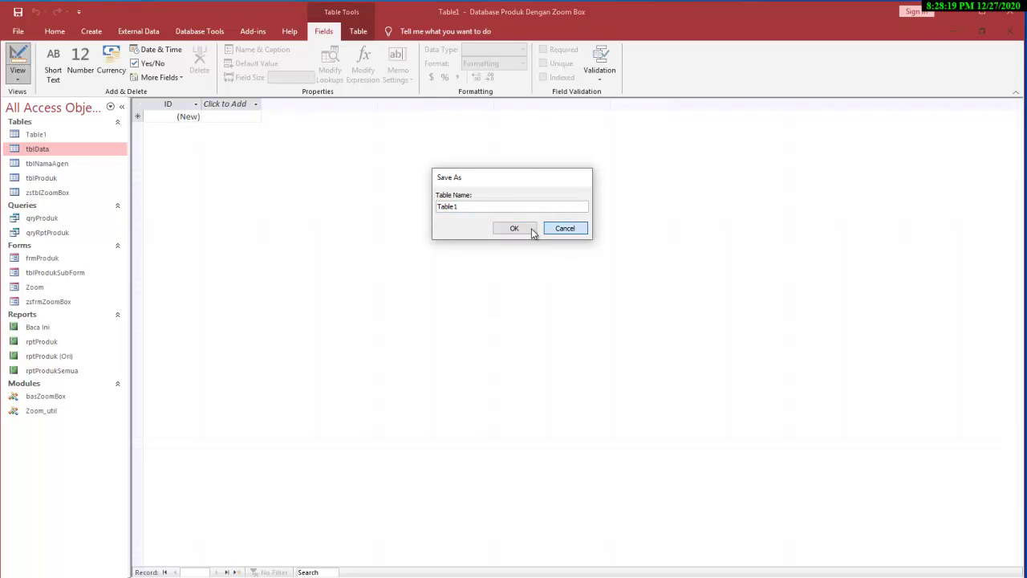
# Open tblData in Design view and fit the Field Name and Data Type columns to their contents
pyautogui.rightClick(47, 150)
pyautogui.click(81, 170)
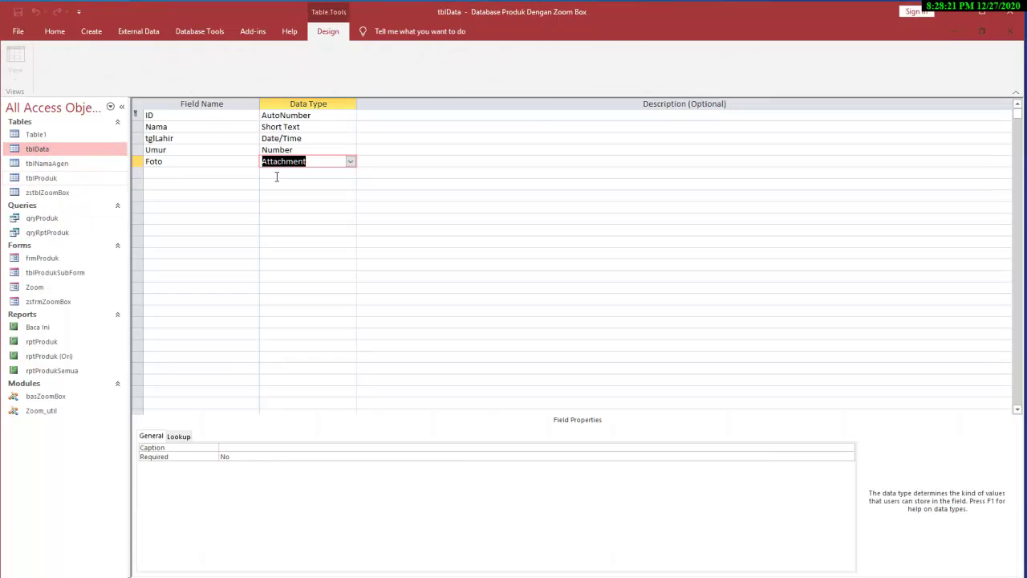
pyautogui.click(192, 115)
pyautogui.click(326, 115)
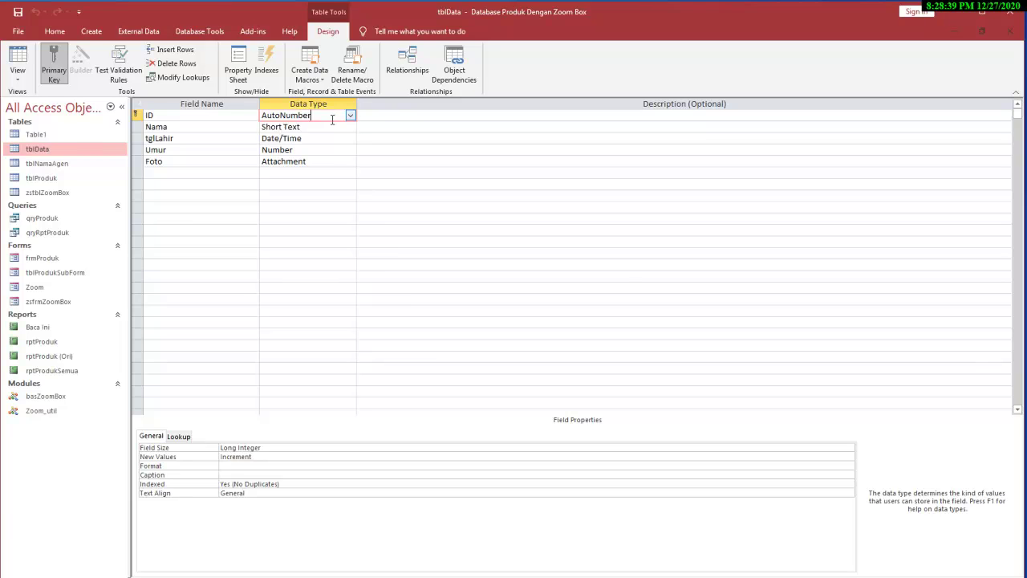
pyautogui.doubleClick(260, 105)
pyautogui.doubleClick(290, 105)
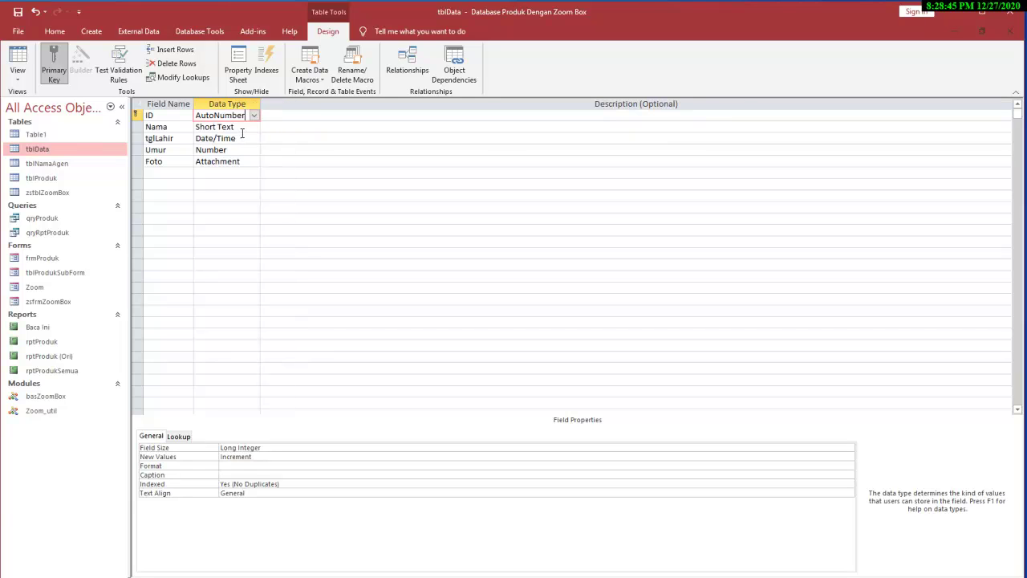
# Examine the New Values and Indexed properties of the ID field, and return tblData to Datasheet view
pyautogui.click(261, 457)
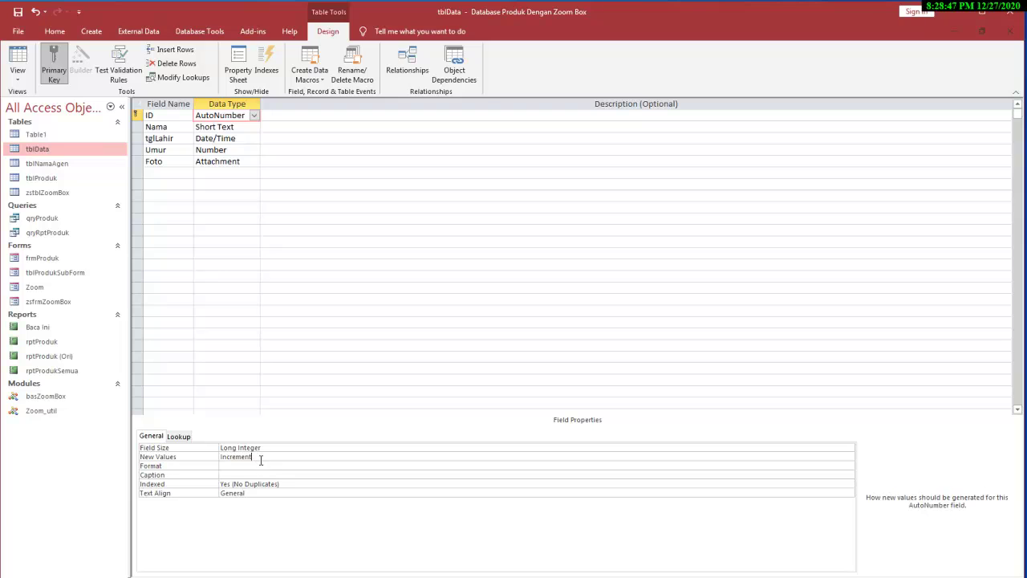
pyautogui.click(295, 486)
pyautogui.click(269, 457)
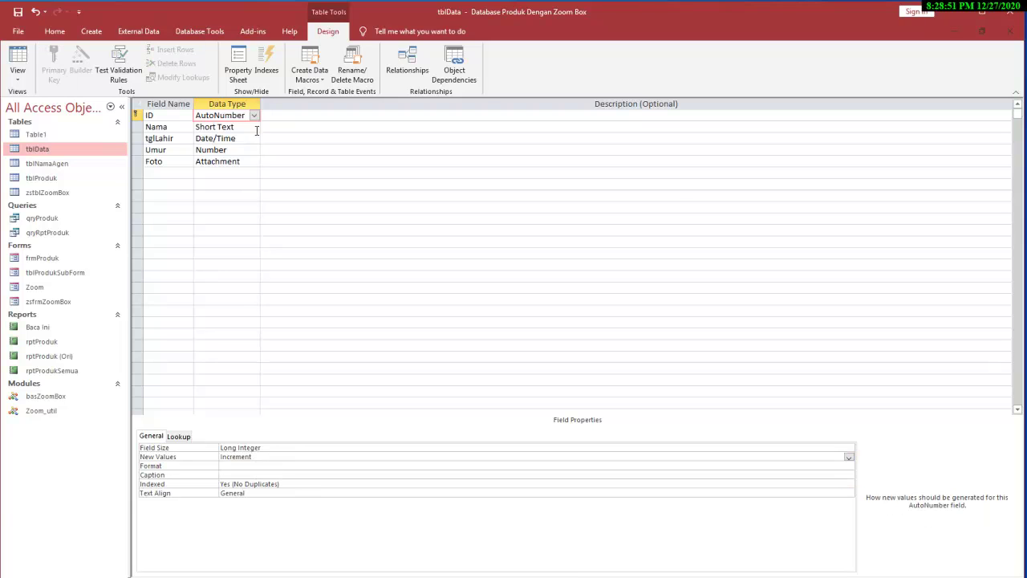
pyautogui.click(18, 60)
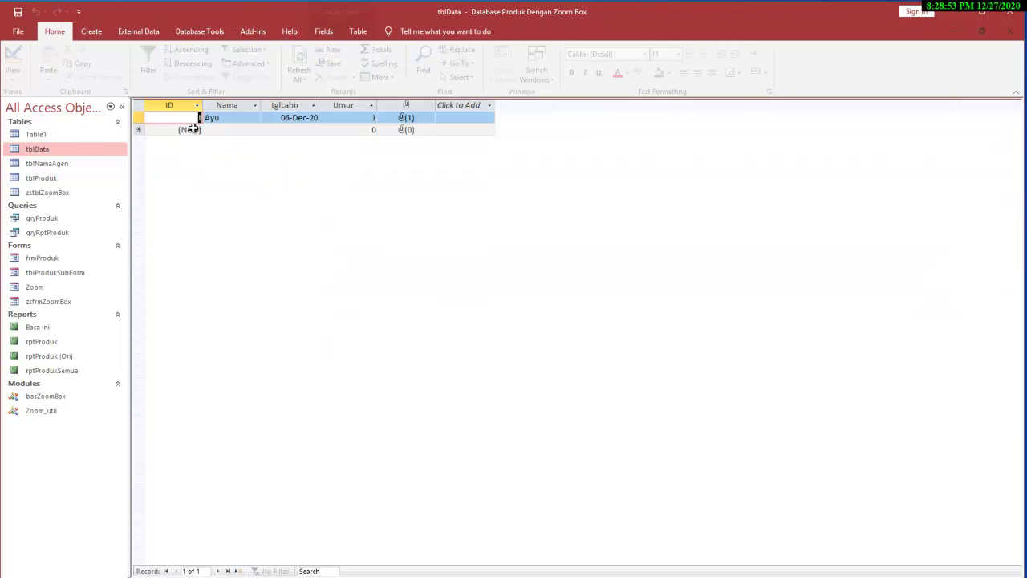
# Create another new table in Design view and add an ID field with the Number data type
pyautogui.click(35, 136)
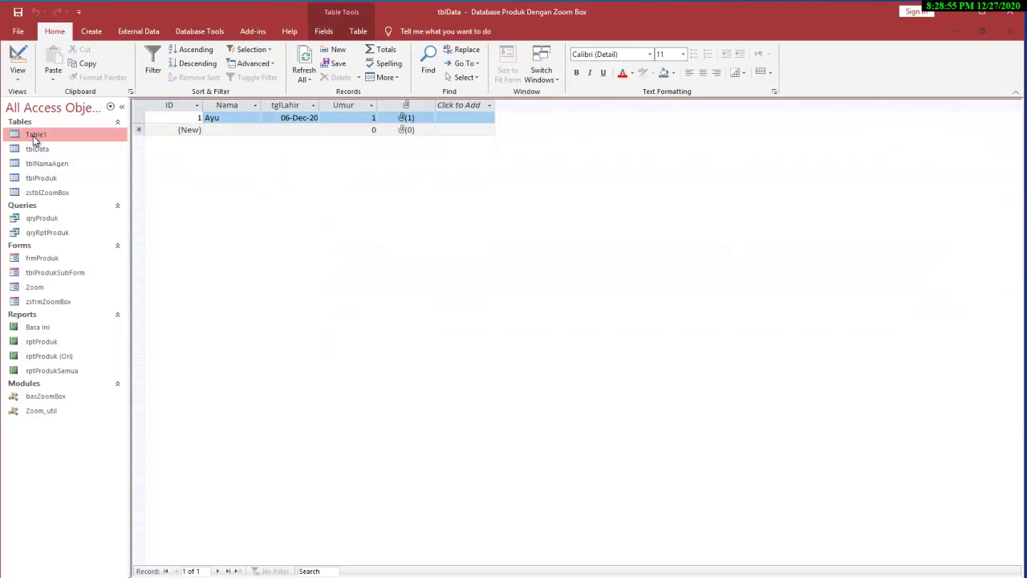
pyautogui.click(94, 36)
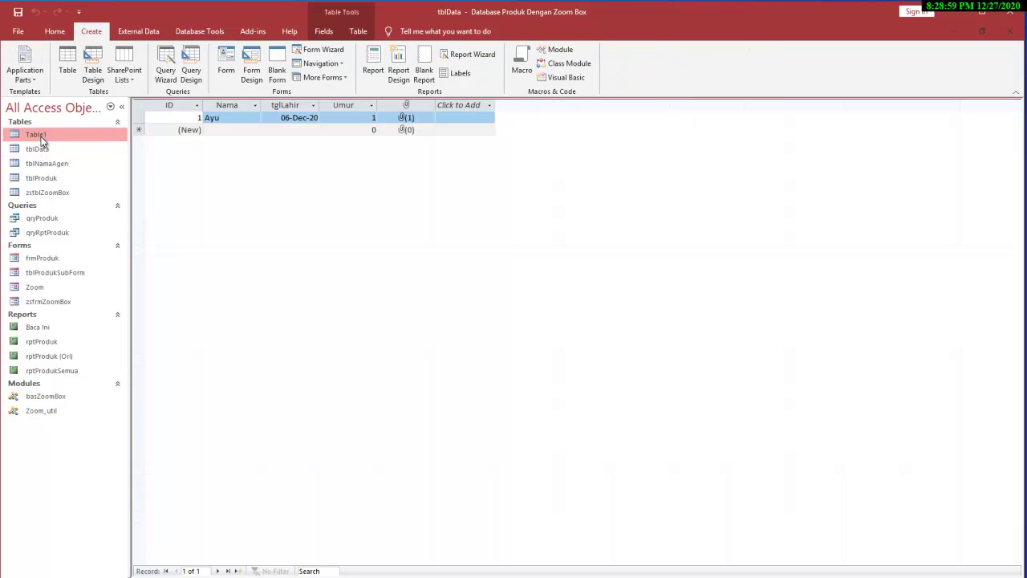
pyautogui.click(92, 68)
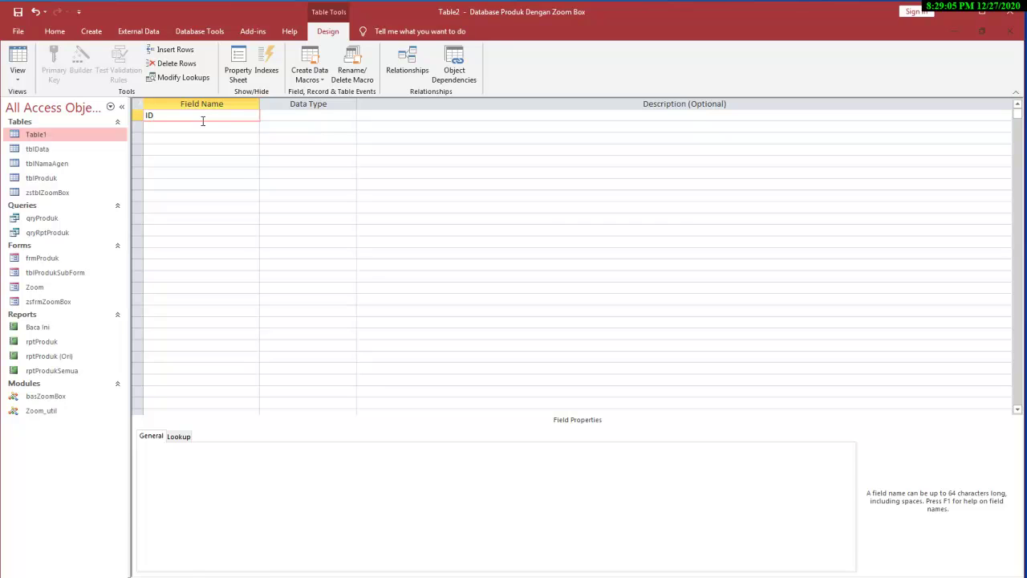
pyautogui.press('Tab')
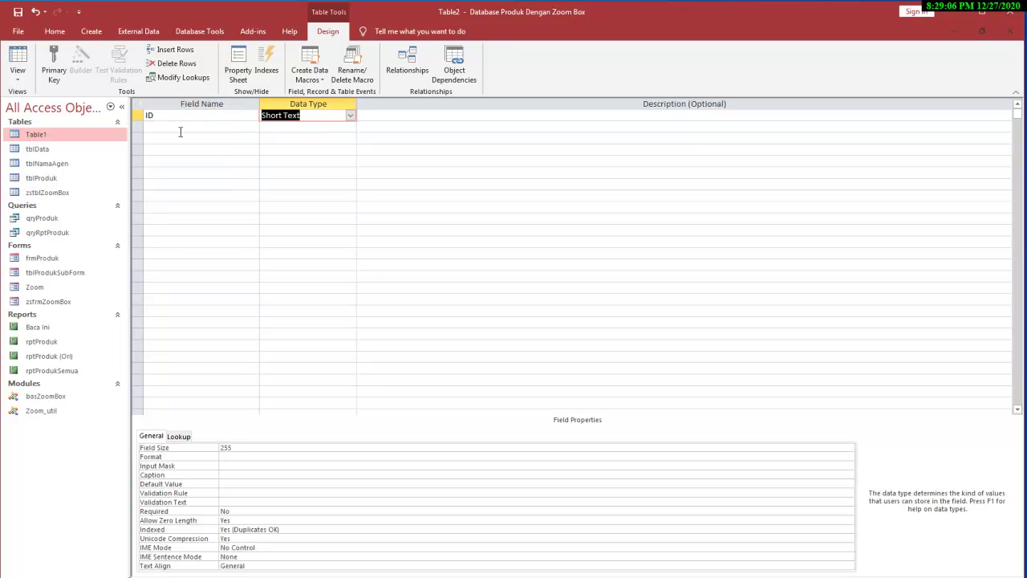
pyautogui.click(352, 117)
pyautogui.click(281, 150)
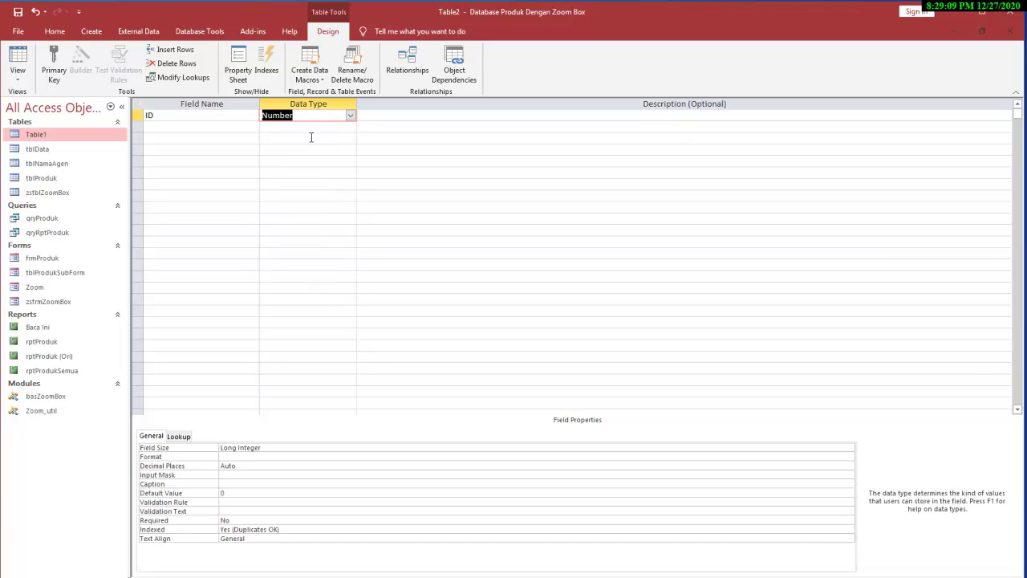
# Add a Nama field with the Short Text data type and check its Field Size property
pyautogui.click(223, 127)
pyautogui.write('Nama')
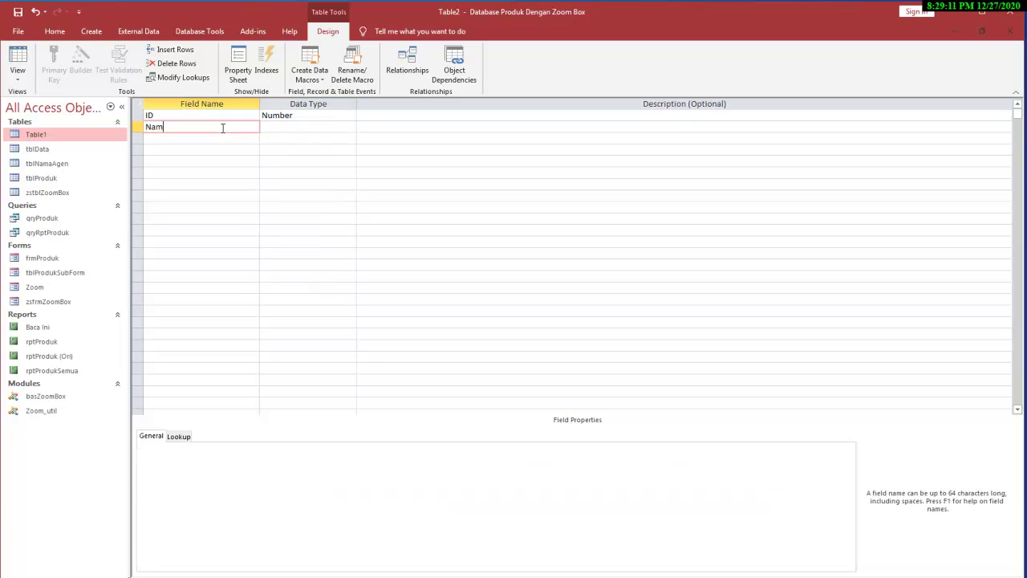
pyautogui.press('Tab')
pyautogui.click(213, 140)
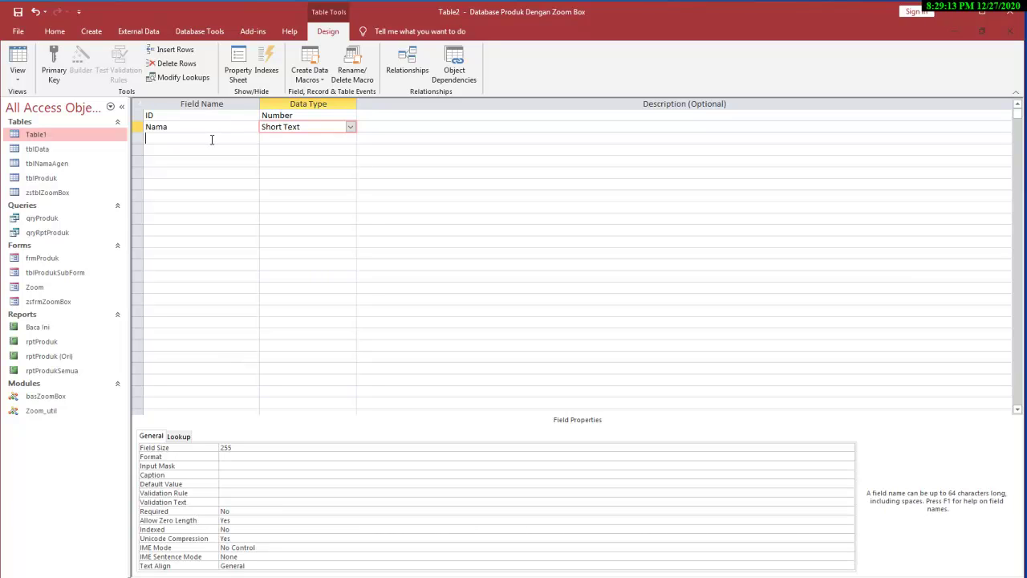
pyautogui.click(321, 130)
pyautogui.click(239, 447)
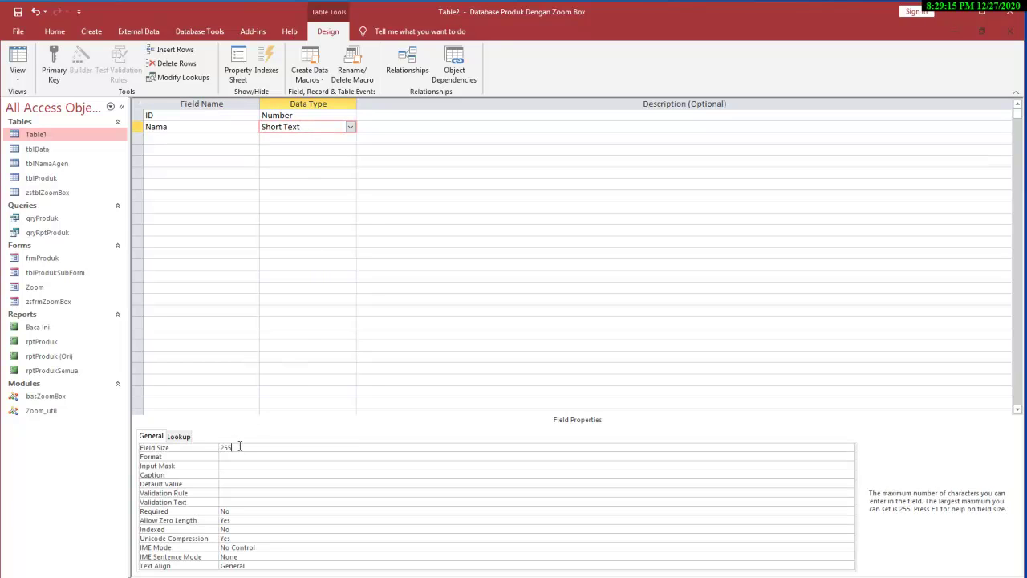
# Add an Alamat field below Nama with the Short Text data type
pyautogui.click(178, 140)
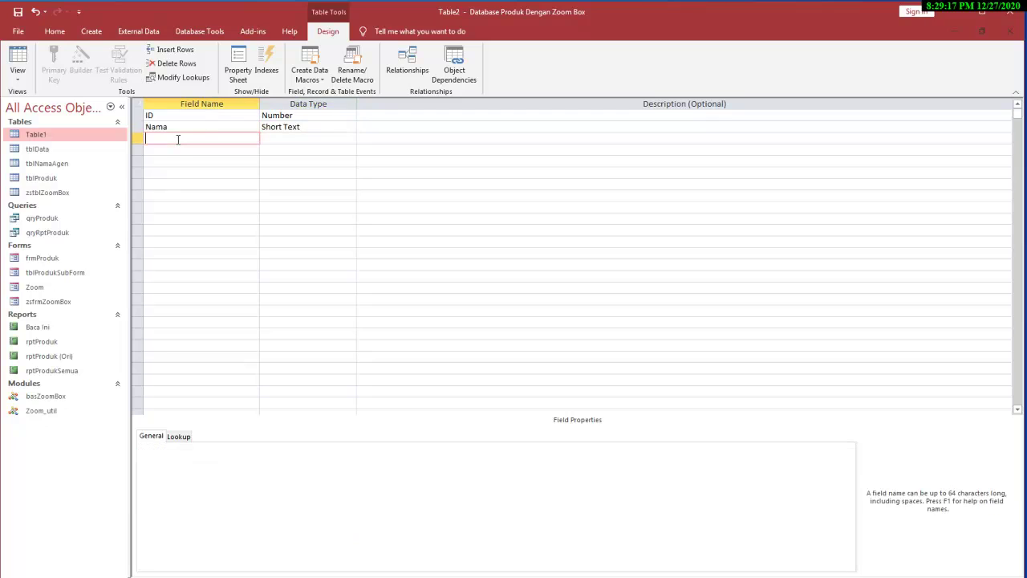
pyautogui.write('Alamat')
pyautogui.press('Tab')
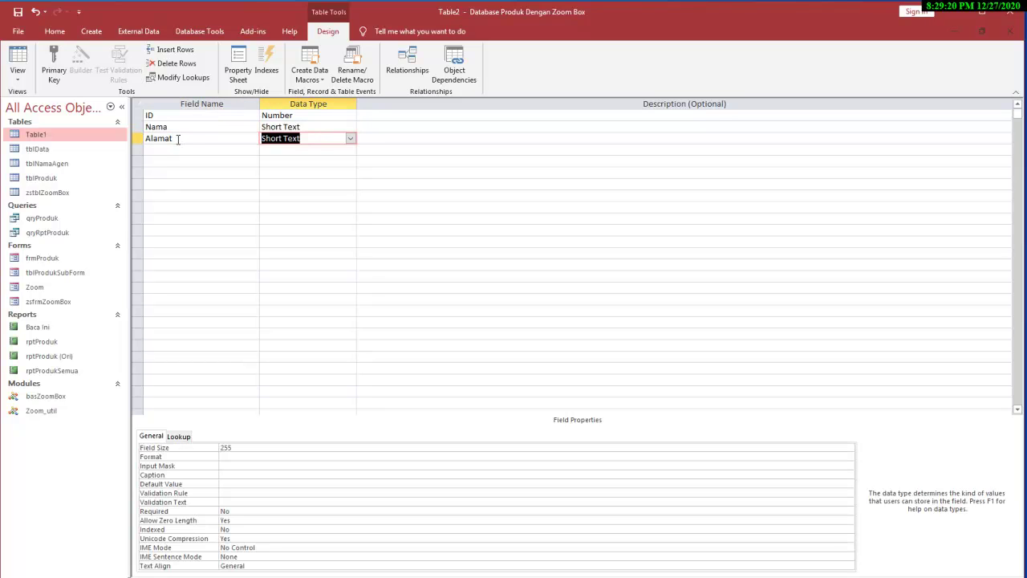
pyautogui.click(351, 139)
pyautogui.click(350, 139)
# Add an Umur field below Alamat and set its data type to Number
pyautogui.click(210, 152)
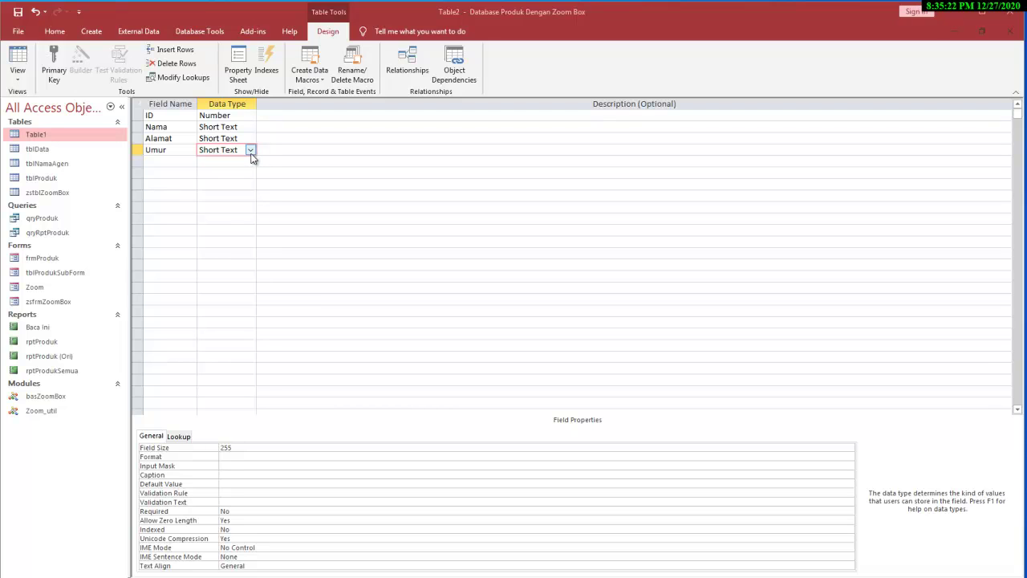
pyautogui.click(251, 151)
pyautogui.click(217, 184)
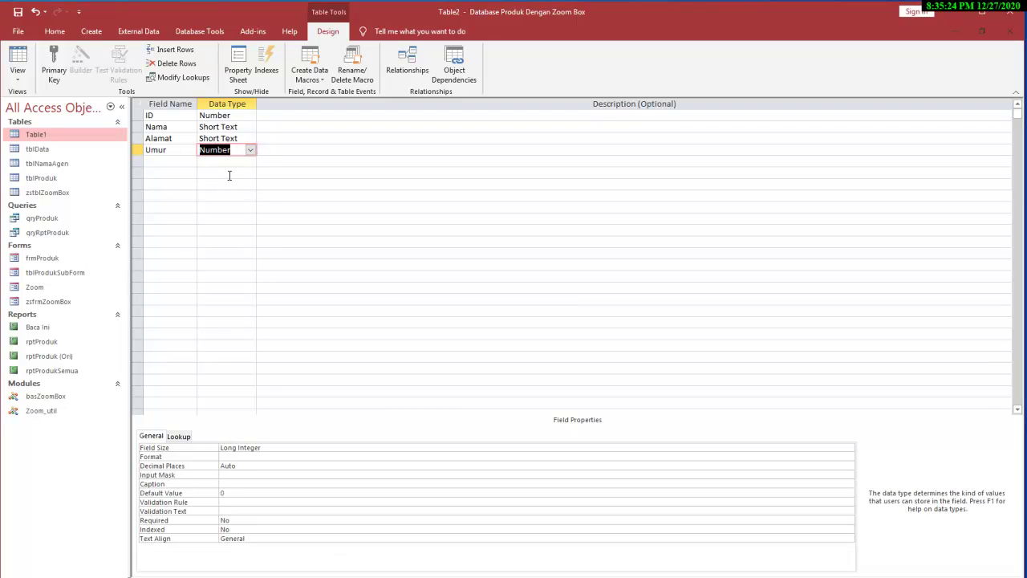
pyautogui.click(218, 164)
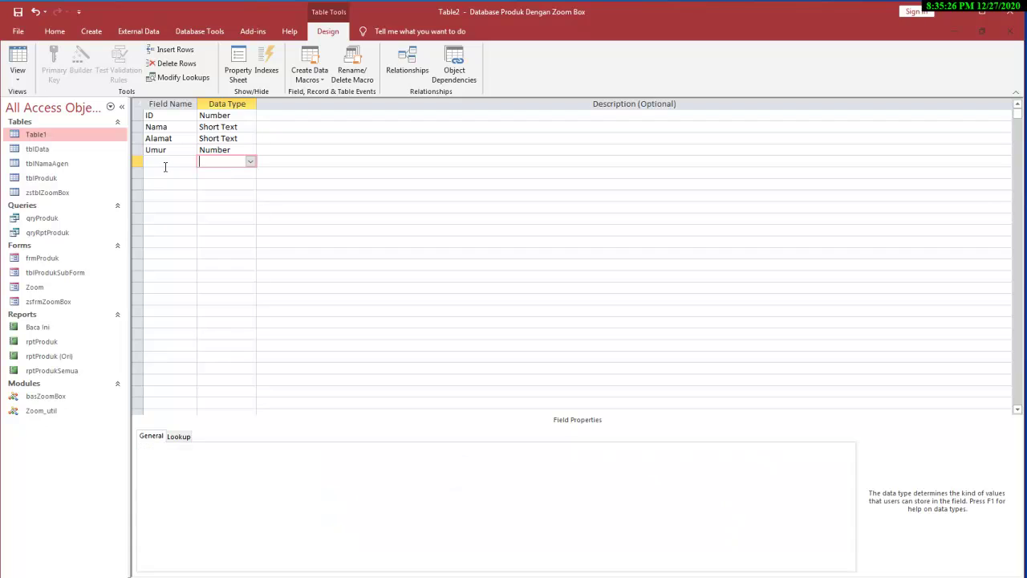
pyautogui.click(167, 164)
pyautogui.click(167, 173)
pyautogui.click(167, 184)
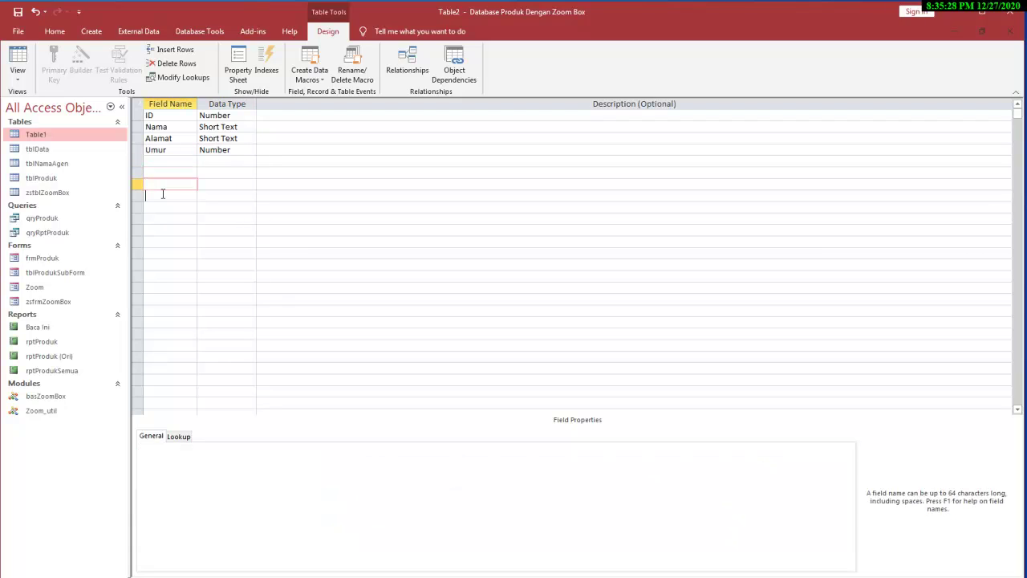
pyautogui.click(171, 164)
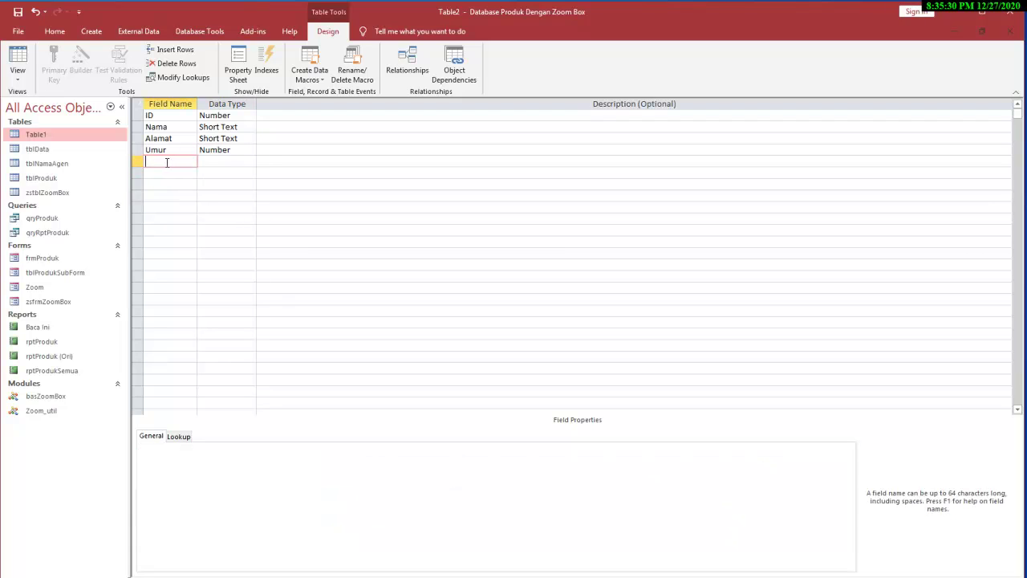
pyautogui.click(163, 172)
pyautogui.click(159, 184)
pyautogui.click(159, 195)
pyautogui.click(159, 206)
pyautogui.click(153, 174)
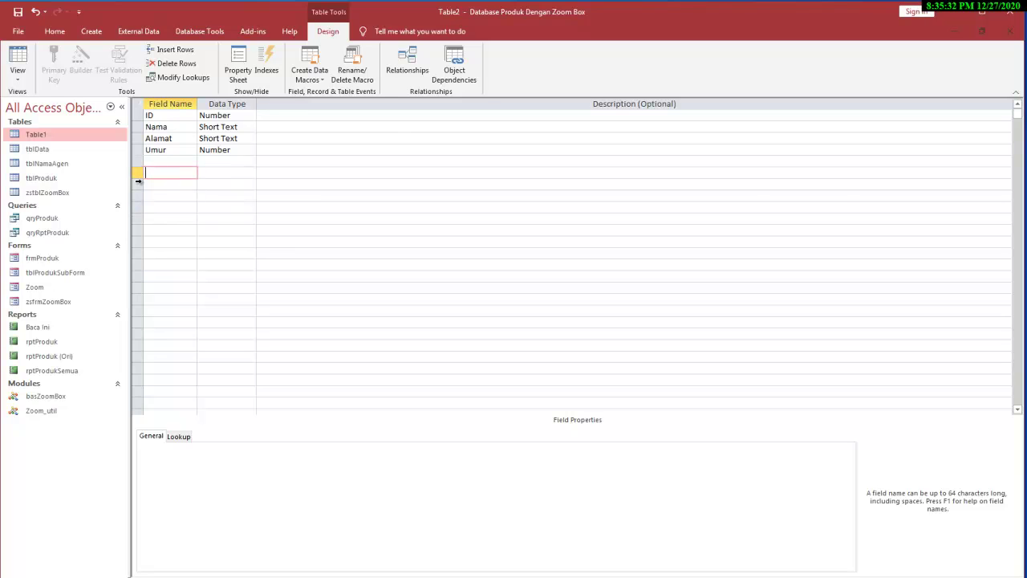
# Try to delete Table1 from the database
pyautogui.click(34, 150)
pyautogui.click(33, 137)
pyautogui.rightClick(34, 137)
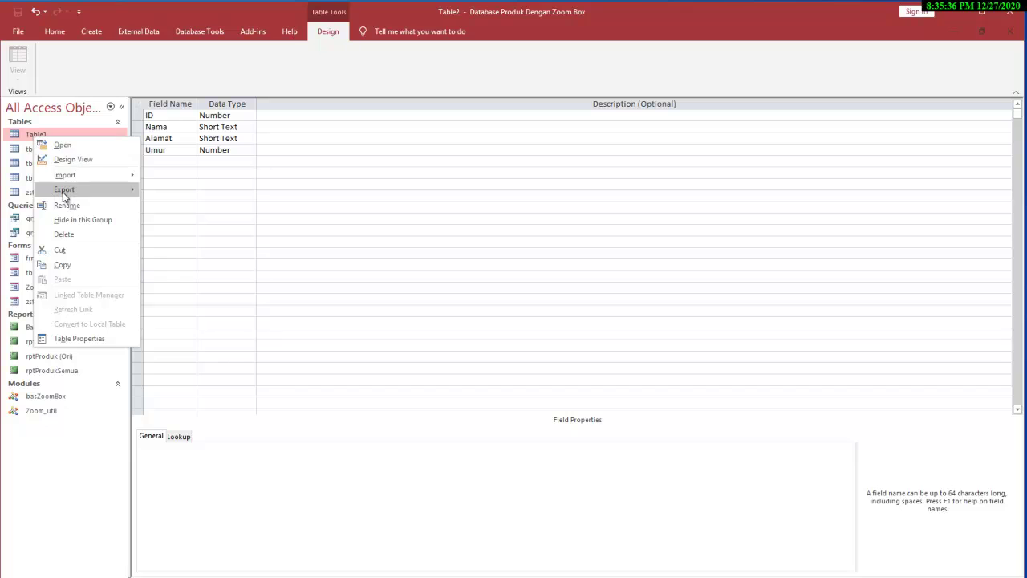
pyautogui.click(73, 232)
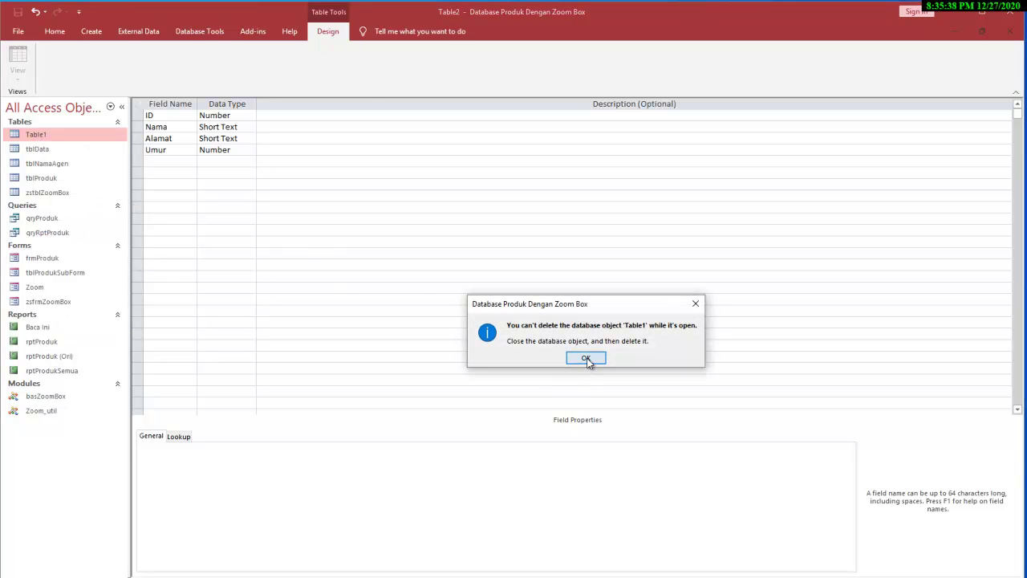
pyautogui.click(586, 360)
pyautogui.click(394, 160)
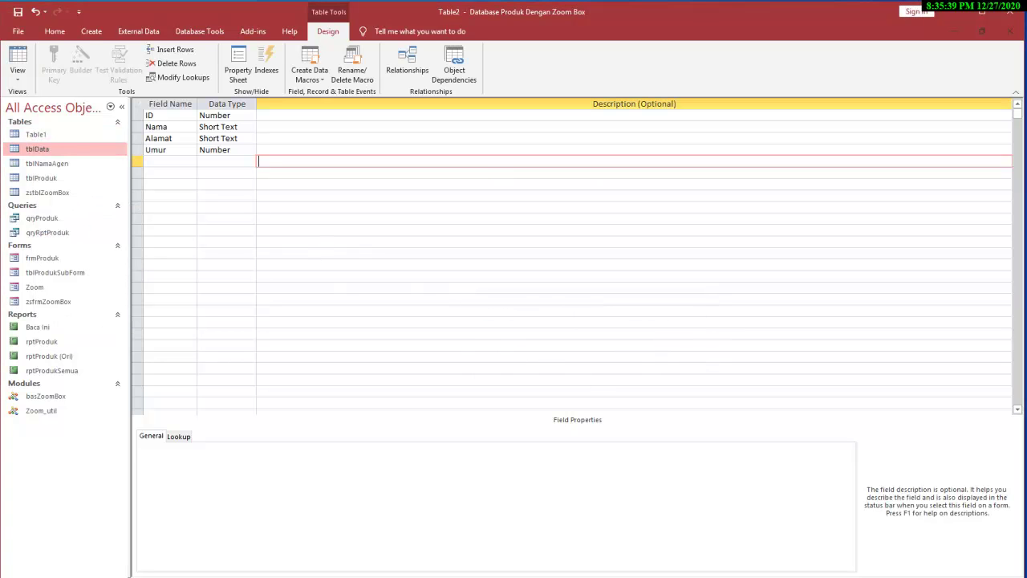
# Open tblData in Datasheet view and try once more to delete Table1
pyautogui.click(31, 137)
pyautogui.click(32, 151)
pyautogui.doubleClick(32, 151)
pyautogui.click(33, 136)
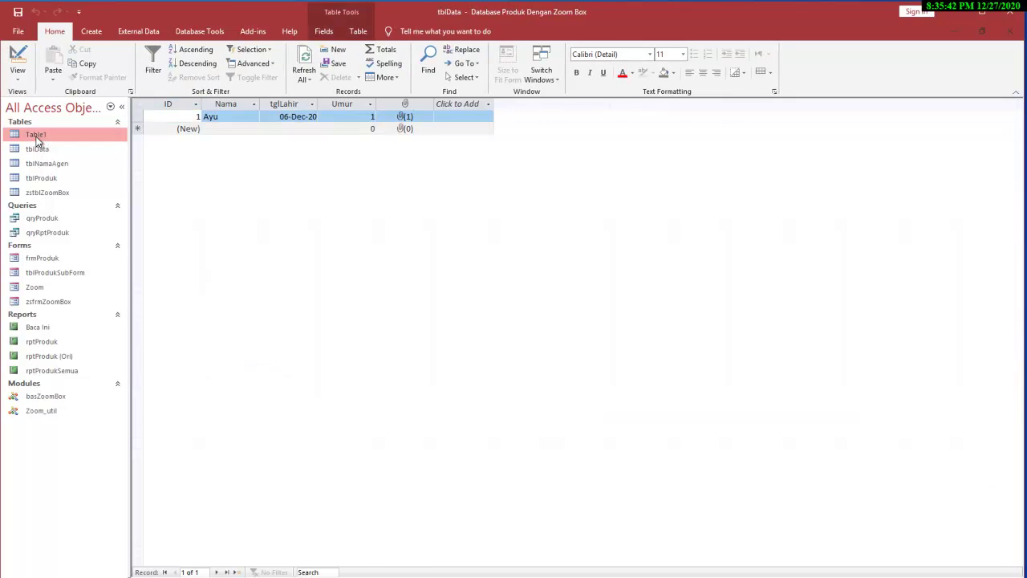
pyautogui.rightClick(35, 136)
pyautogui.click(67, 234)
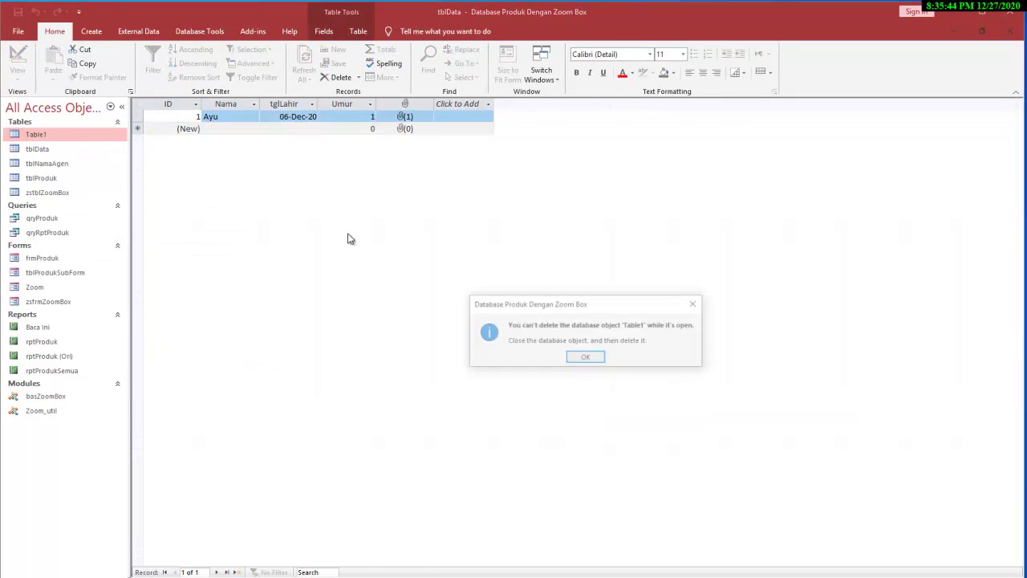
pyautogui.click(590, 359)
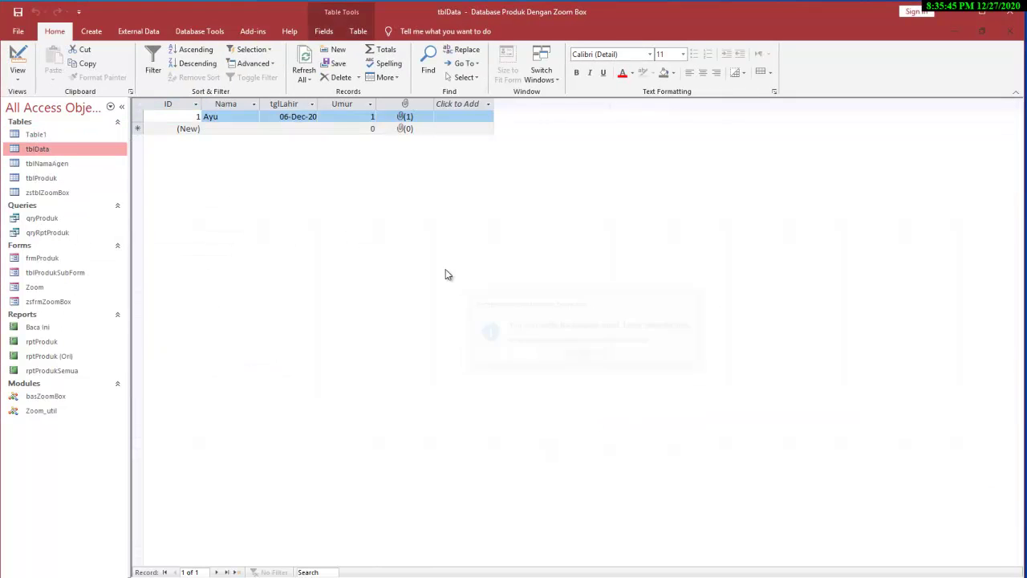
# Switch tblData to Design view and try again to delete Table1 from the database
pyautogui.click(34, 135)
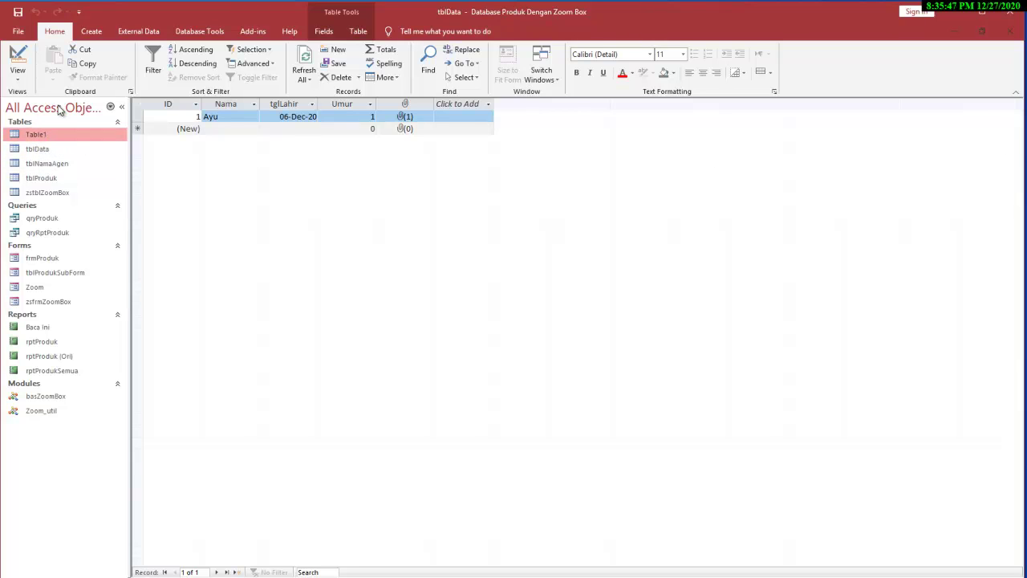
pyautogui.click(17, 61)
pyautogui.rightClick(58, 136)
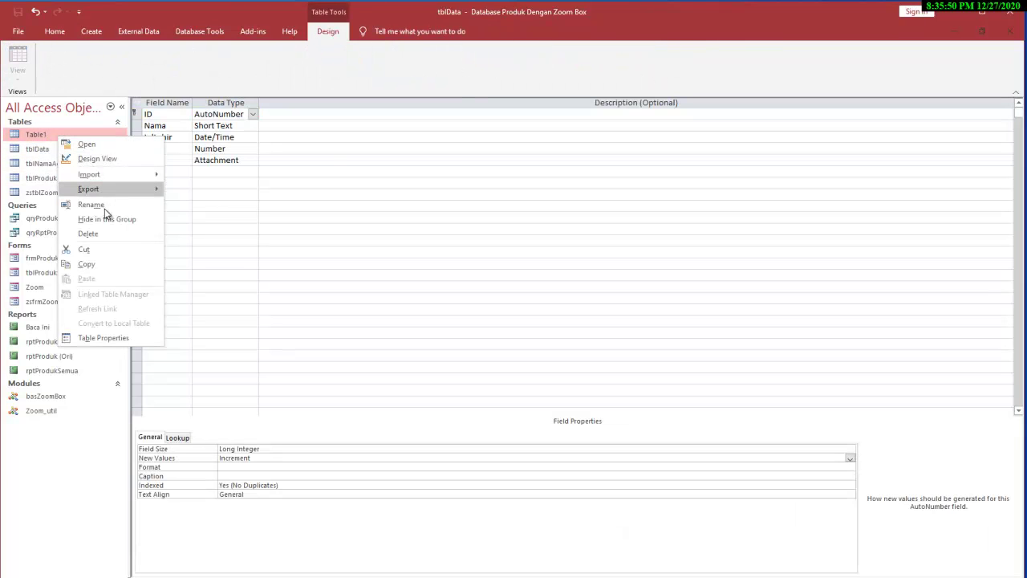
pyautogui.click(101, 233)
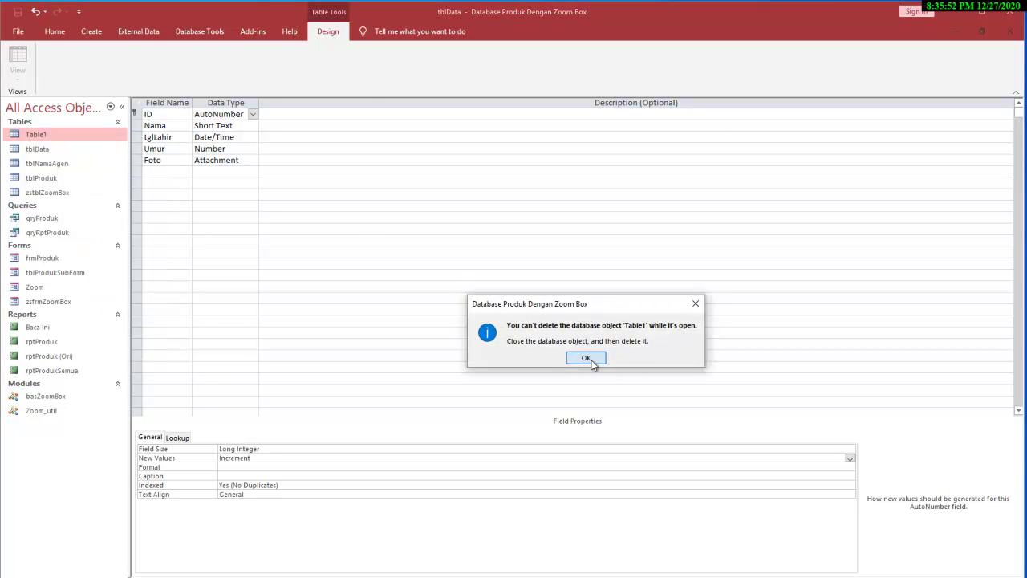
pyautogui.click(592, 360)
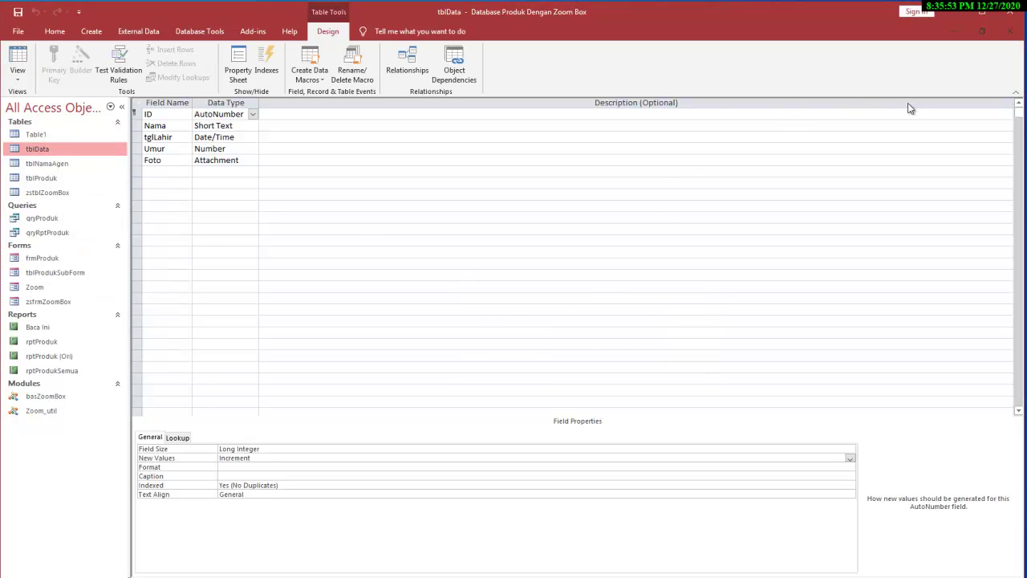
# Close tblData and the new table's design, saving the new table under the name Table2
pyautogui.click(1009, 32)
pyautogui.click(1010, 32)
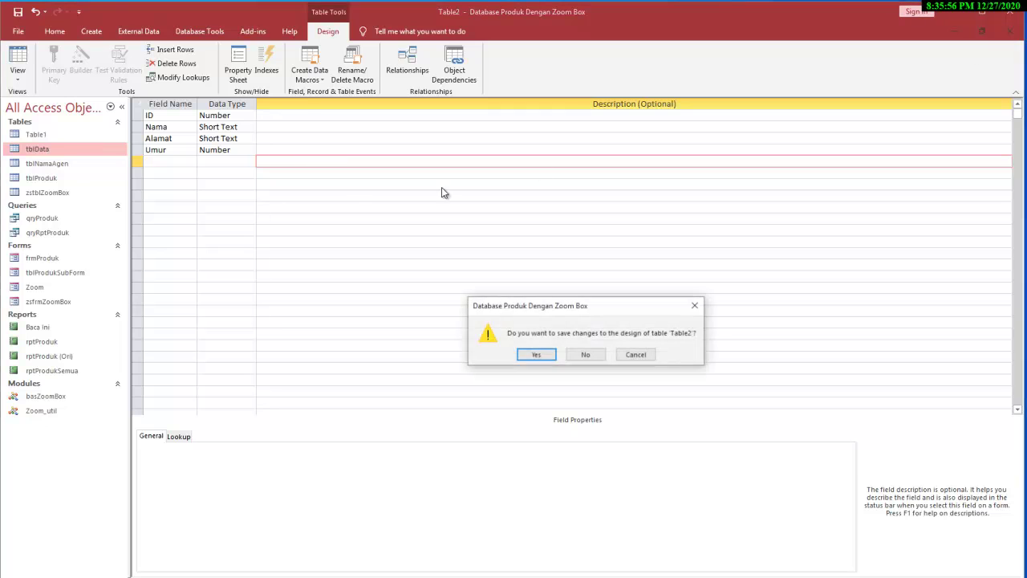
pyautogui.click(546, 359)
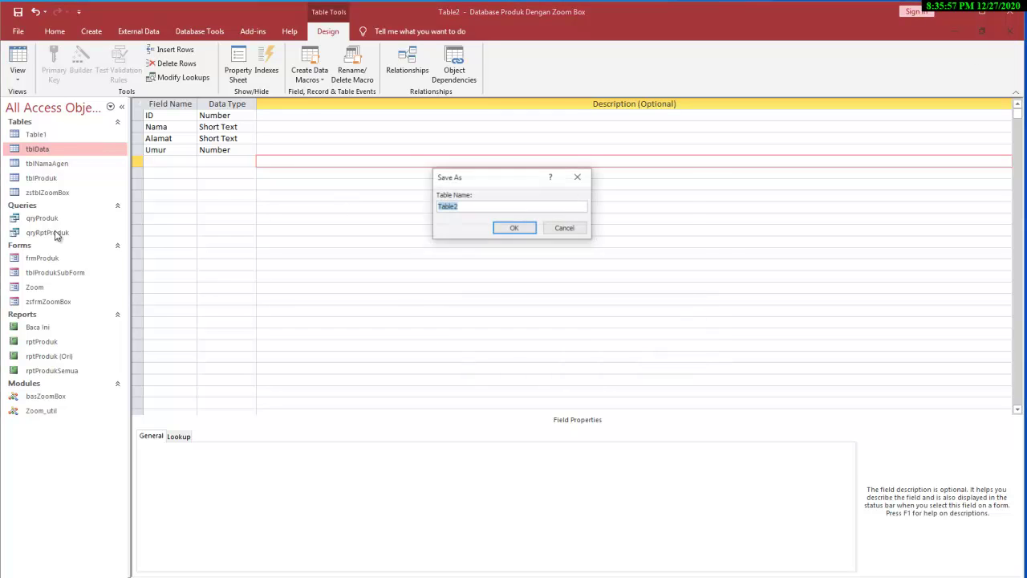
pyautogui.click(523, 226)
pyautogui.click(540, 362)
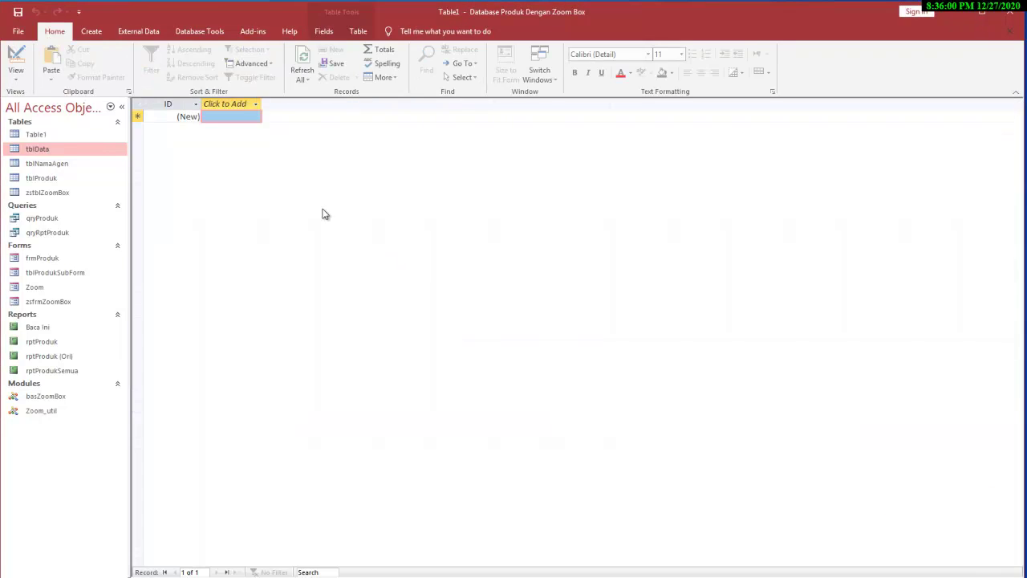
# Try to delete Table1 from the database while its datasheet is open
pyautogui.click(50, 135)
pyautogui.rightClick(50, 135)
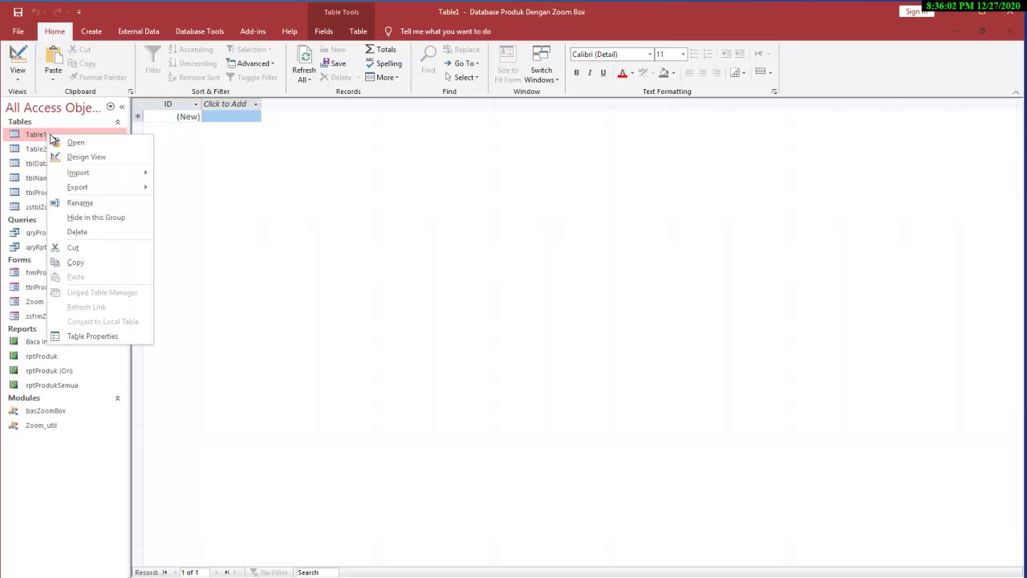
pyautogui.click(98, 239)
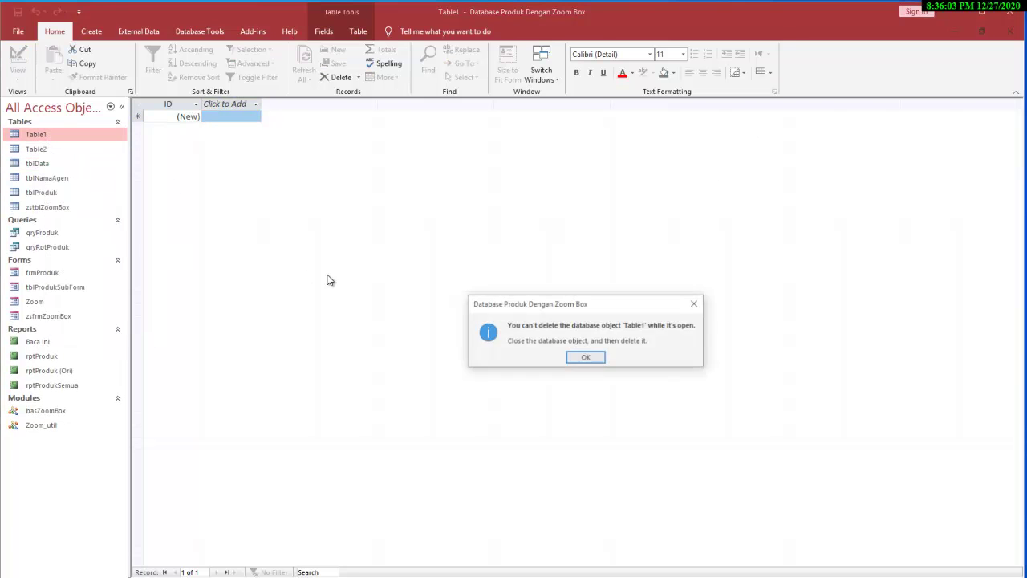
pyautogui.click(585, 358)
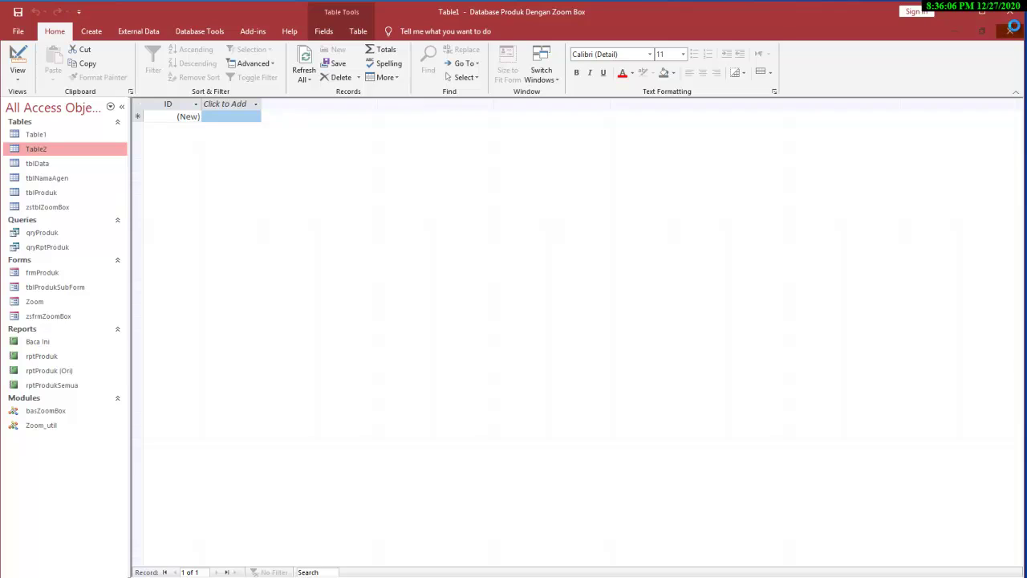
# Close the Table1 datasheet and delete Table2 from the database
pyautogui.click(1010, 31)
pyautogui.rightClick(57, 136)
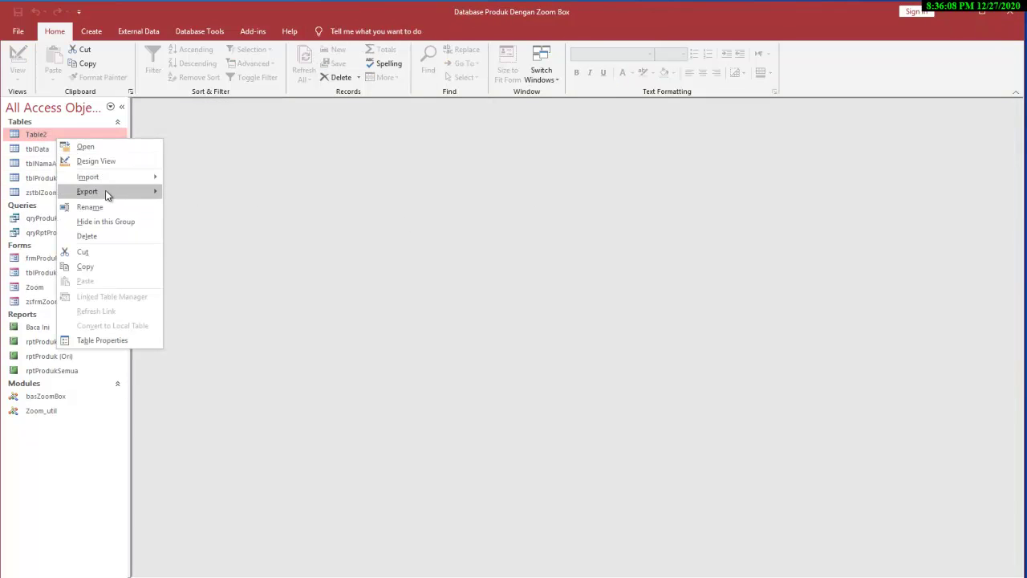
pyautogui.click(182, 230)
pyautogui.press('Delete')
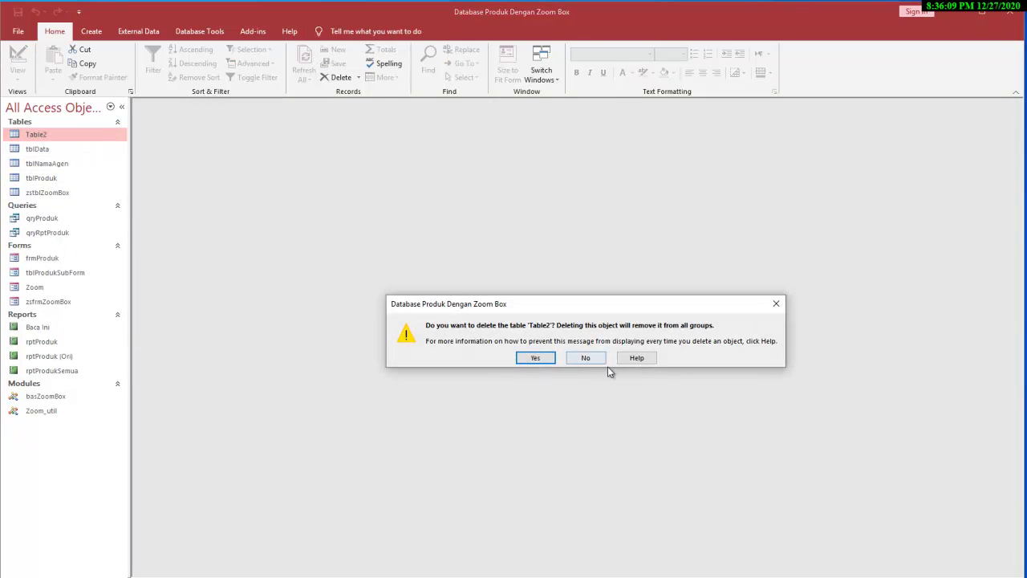
pyautogui.click(546, 358)
# Delete the tblData table from the database and confirm its removal
pyautogui.rightClick(40, 138)
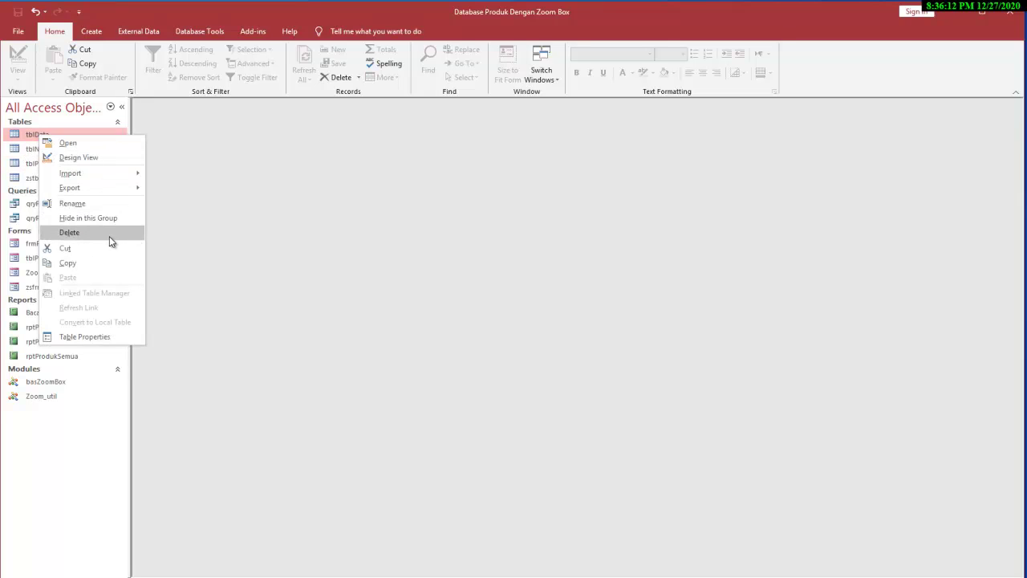
pyautogui.click(109, 233)
pyautogui.click(546, 359)
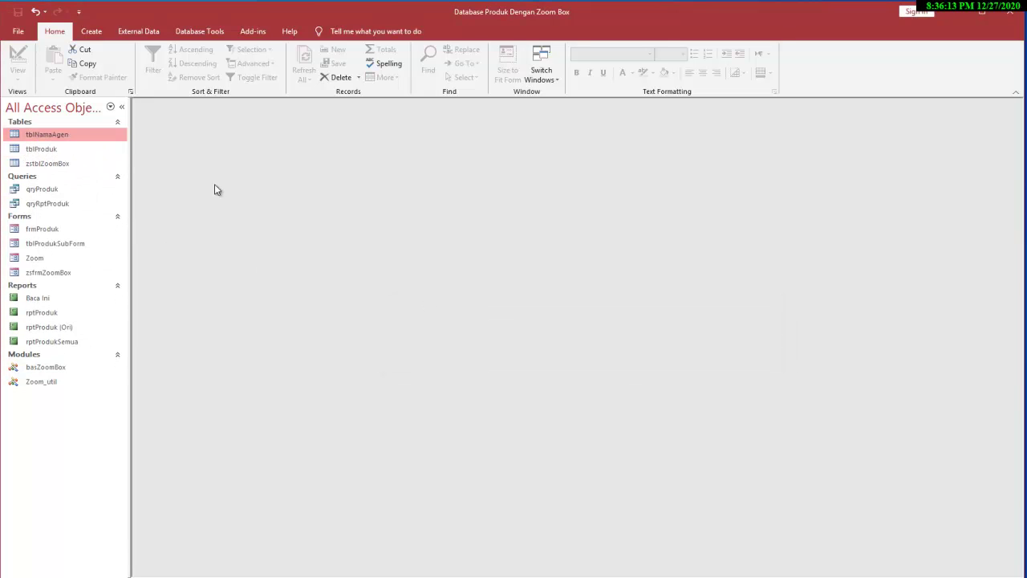
# Open tblProduk in a maximized Datasheet view and slightly narrow the Navigation Pane
pyautogui.click(53, 151)
pyautogui.doubleClick(57, 151)
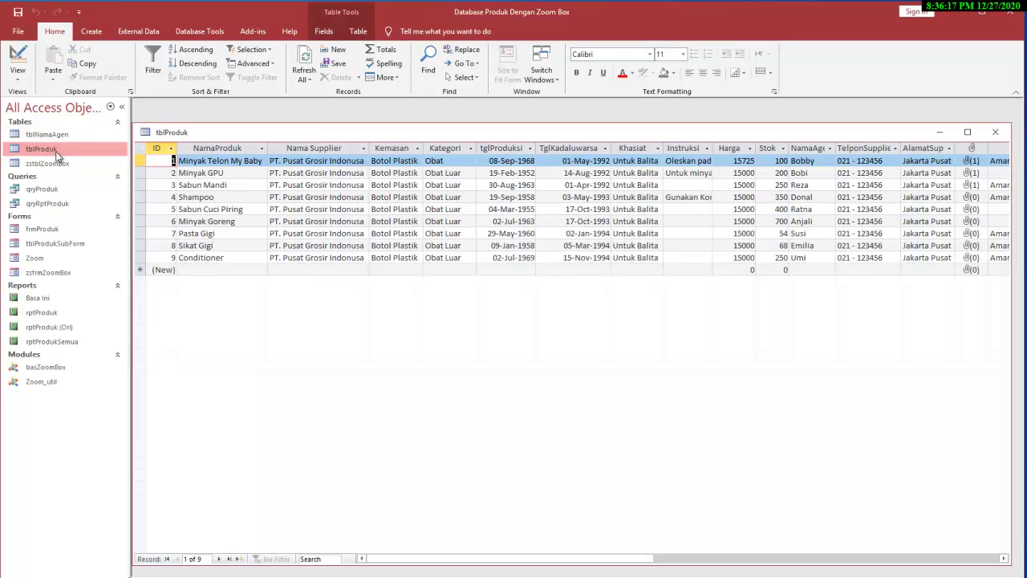
pyautogui.click(967, 131)
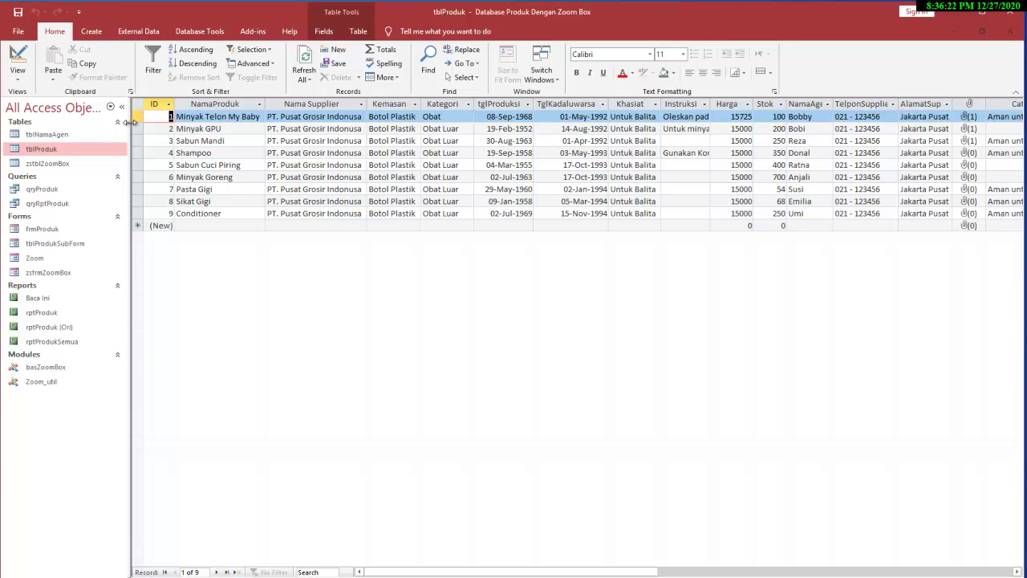
pyautogui.moveTo(128, 122); pyautogui.dragTo(120, 122)
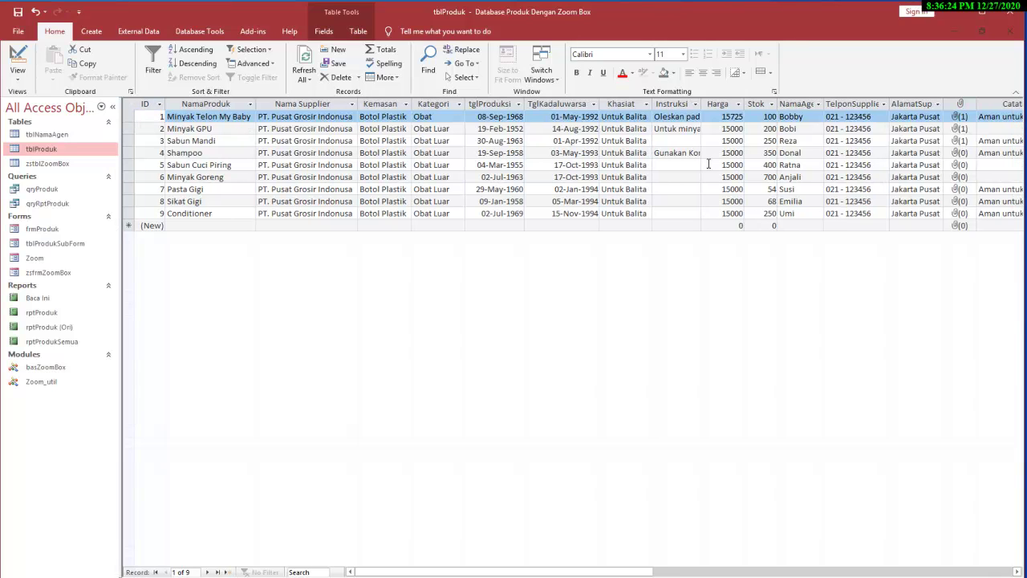
# Examine the field names of tblProduk in Design view, from IDProduk through emailSupplier, along with their field properties
pyautogui.click(18, 61)
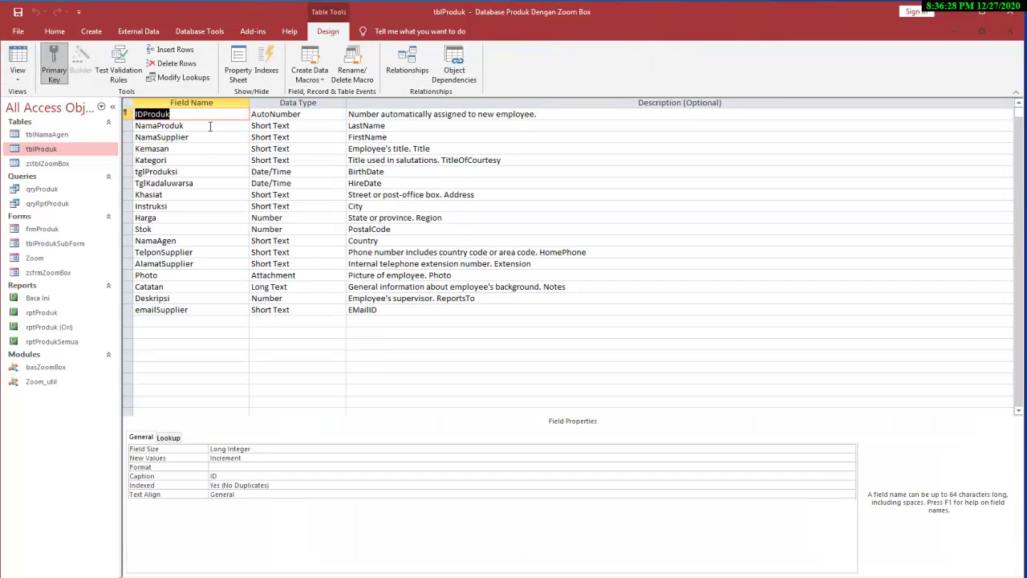
pyautogui.click(206, 126)
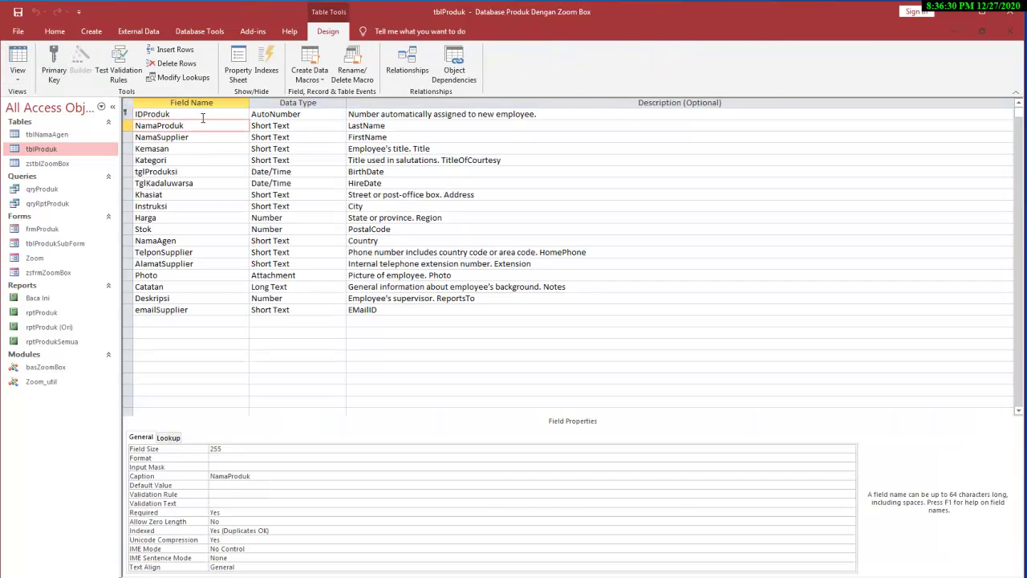
pyautogui.click(203, 117)
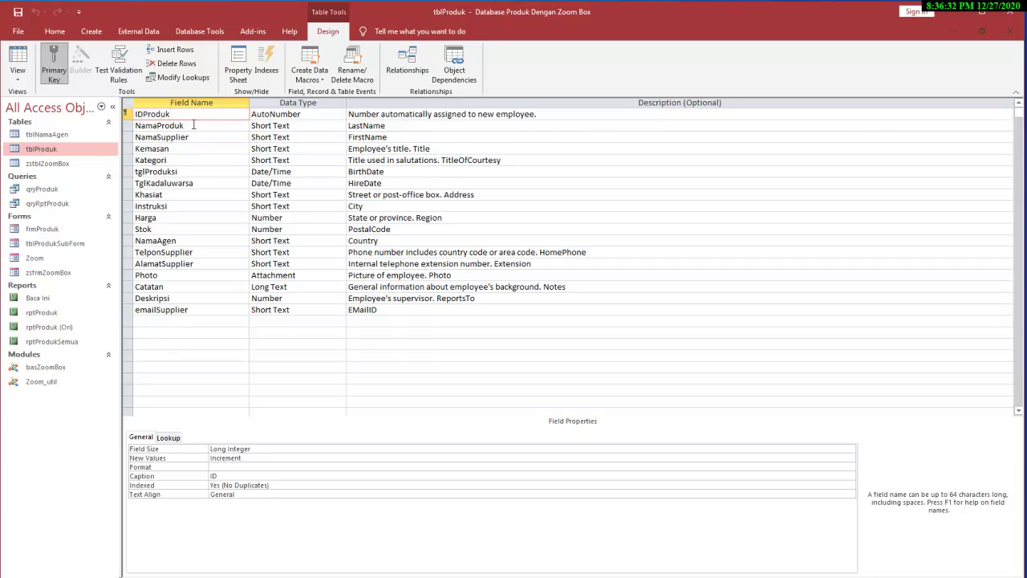
pyautogui.click(193, 126)
pyautogui.click(194, 138)
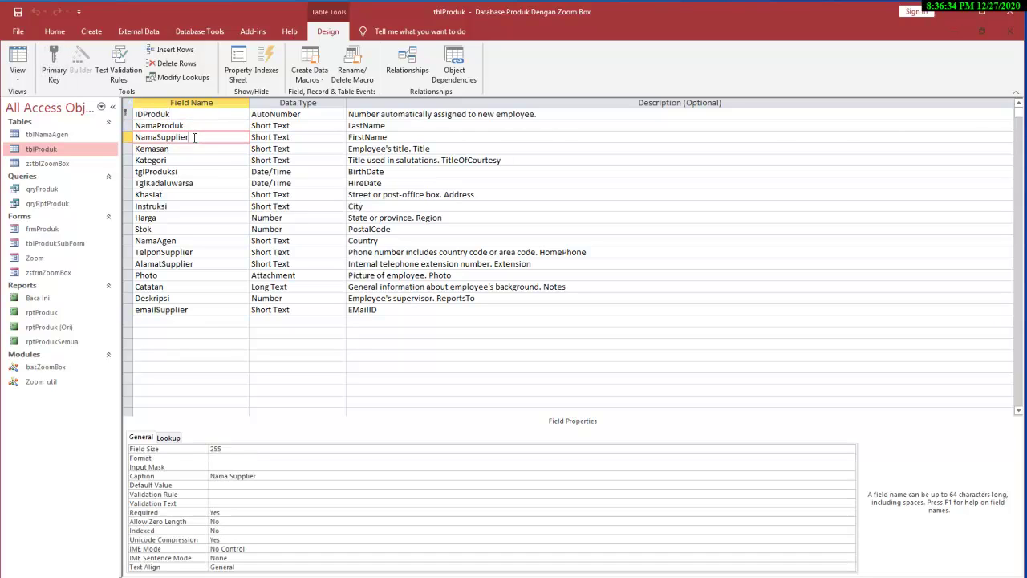
pyautogui.click(184, 151)
pyautogui.click(182, 160)
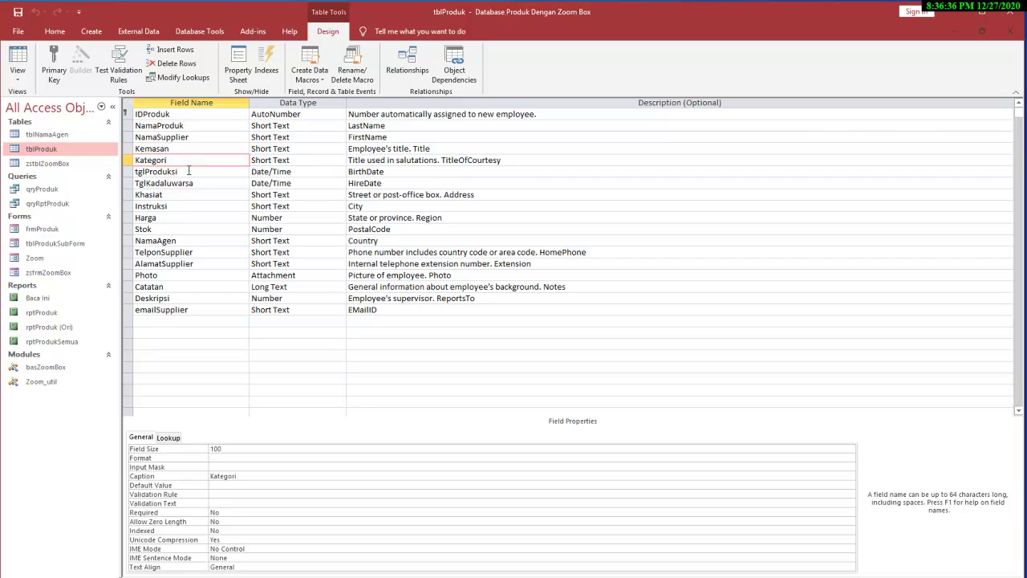
pyautogui.click(189, 171)
pyautogui.click(203, 183)
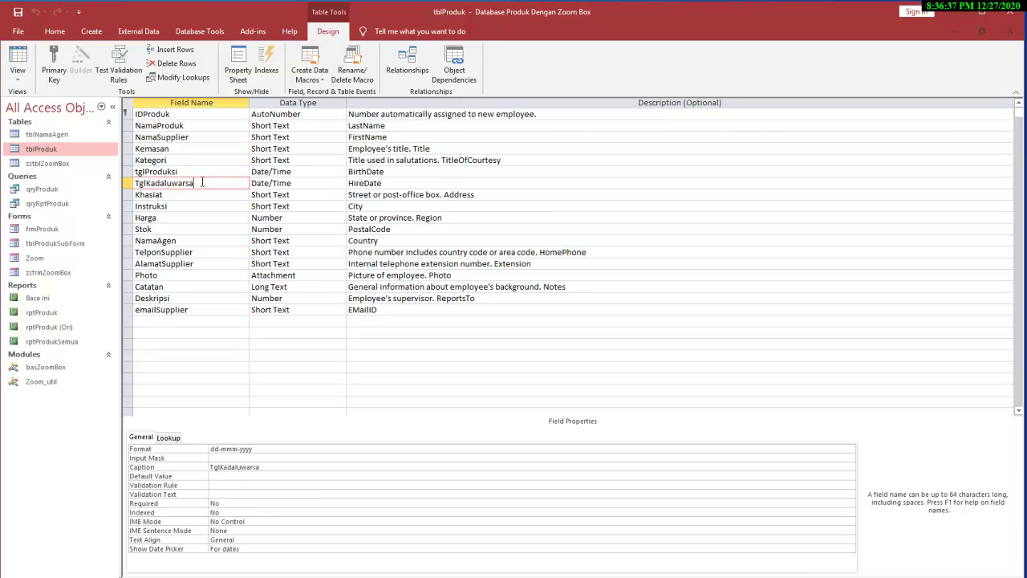
pyautogui.click(187, 196)
pyautogui.click(185, 206)
pyautogui.click(184, 217)
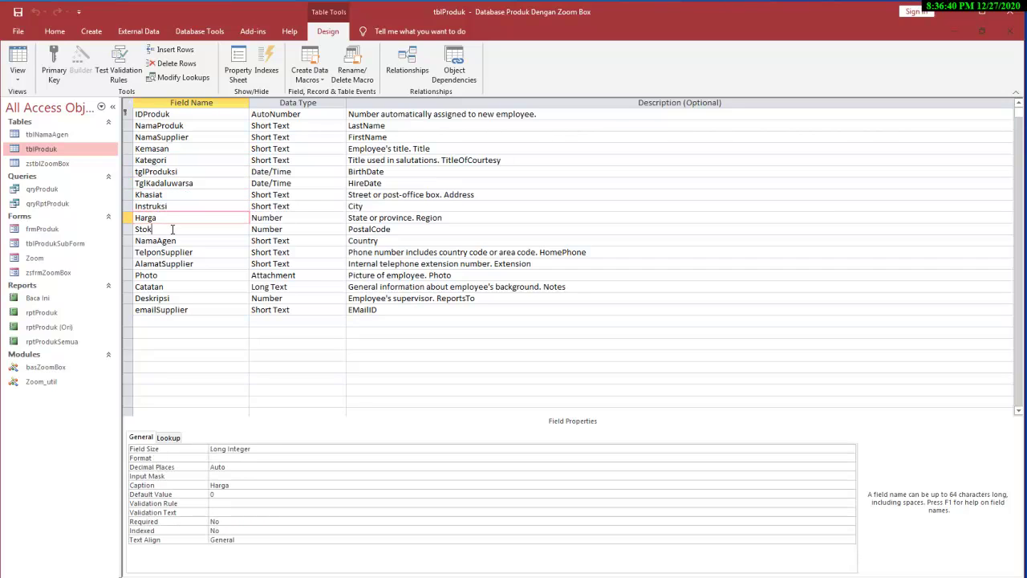
pyautogui.click(172, 229)
pyautogui.click(193, 240)
pyautogui.click(201, 252)
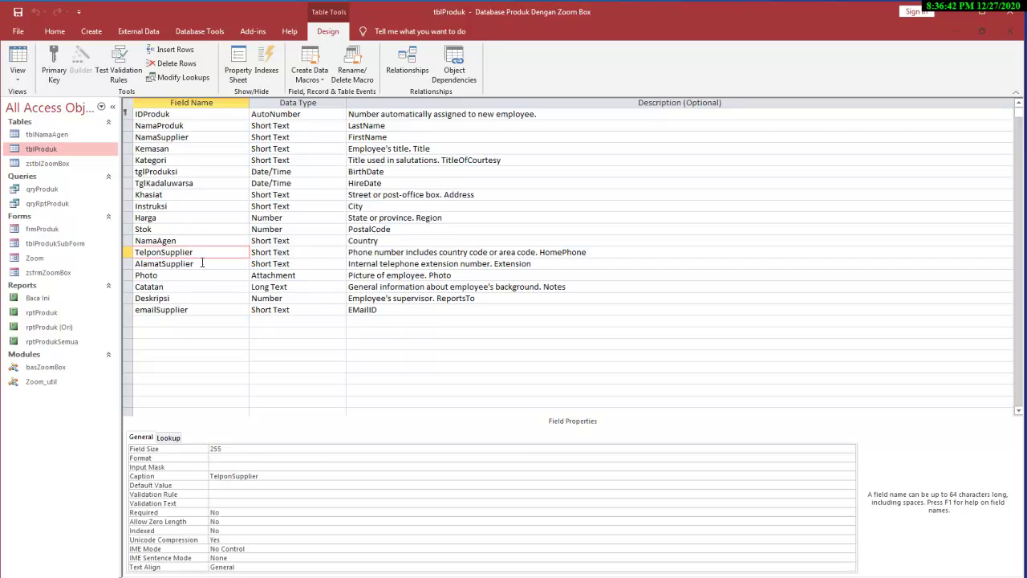
pyautogui.click(203, 264)
pyautogui.click(193, 275)
pyautogui.click(185, 288)
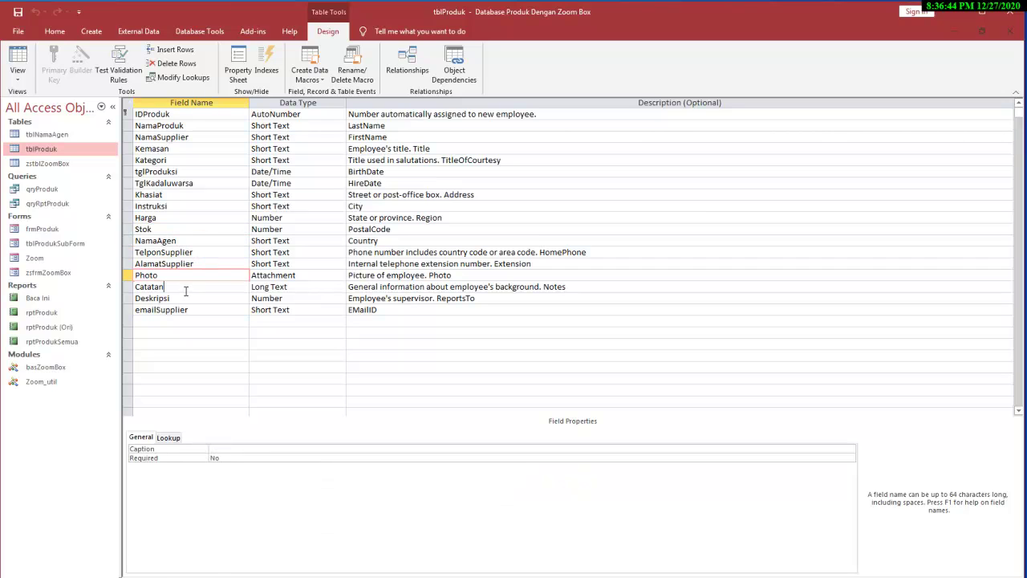
pyautogui.click(184, 297)
pyautogui.click(201, 310)
pyautogui.click(217, 321)
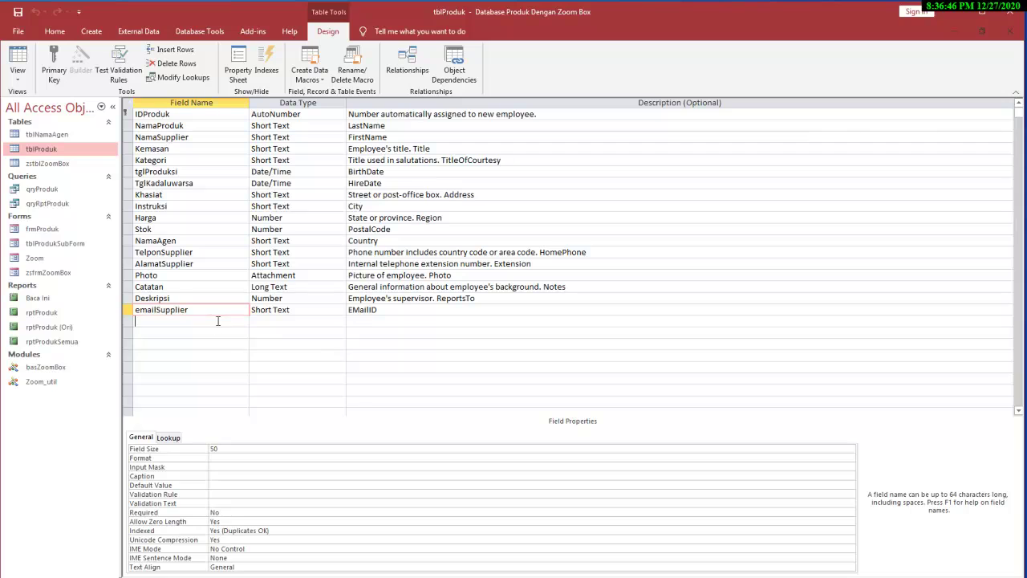
pyautogui.click(216, 312)
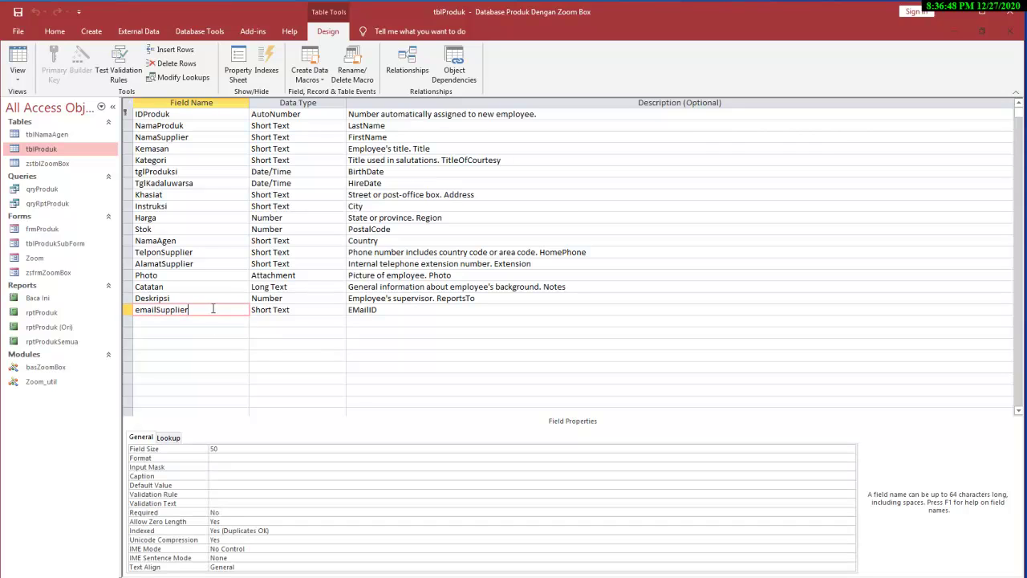
pyautogui.click(209, 302)
pyautogui.click(213, 287)
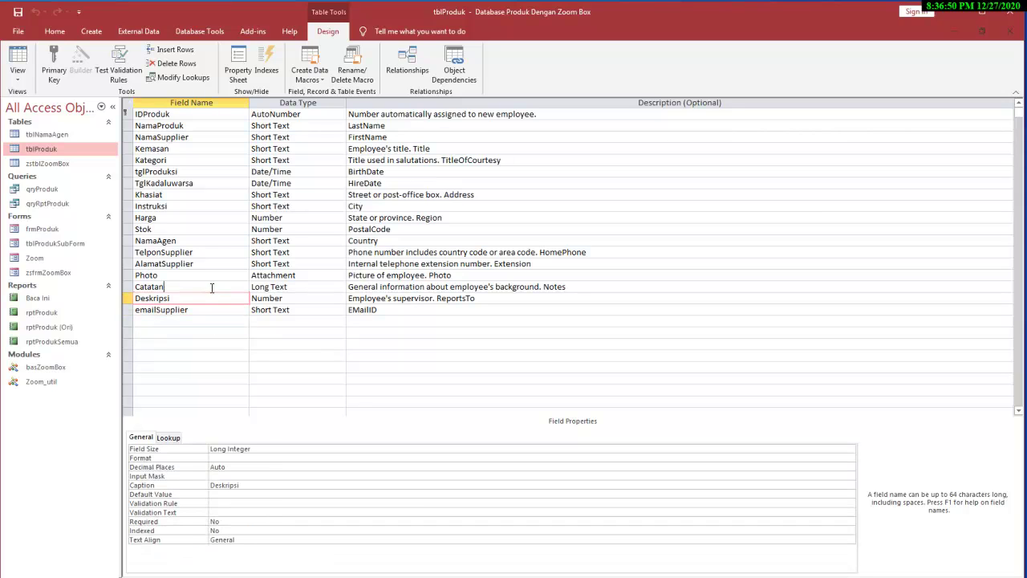
# Examine the data type of each tblProduk field from IDProduk through emailSupplier and back up, and return to Datasheet view
pyautogui.click(305, 114)
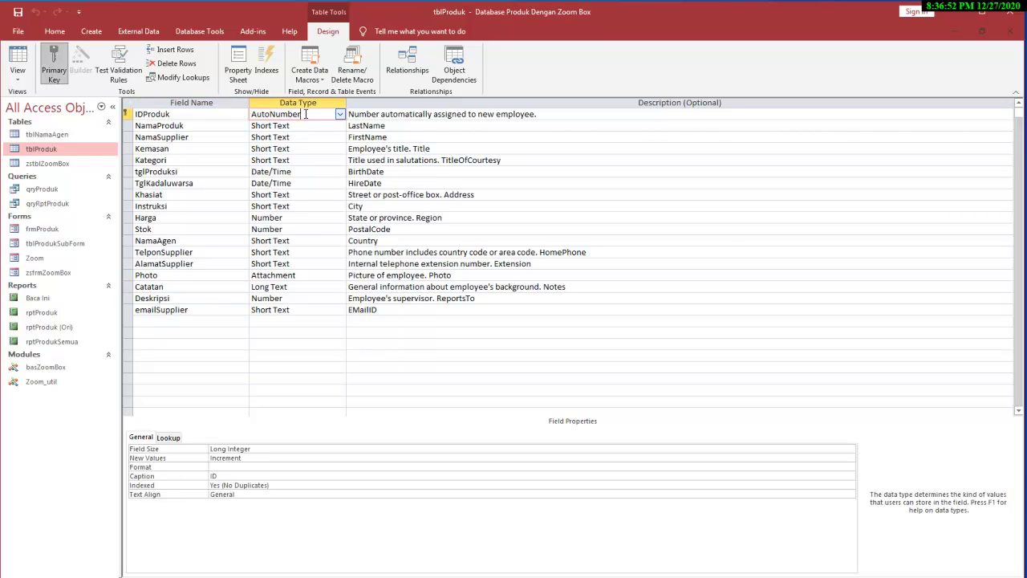
pyautogui.press('Down')
pyautogui.press('Down')
pyautogui.press('Down')
pyautogui.press('Down')
pyautogui.press('Down')
pyautogui.press('Down')
pyautogui.press('Down')
pyautogui.press('Down')
pyautogui.press('Down')
pyautogui.press('Down')
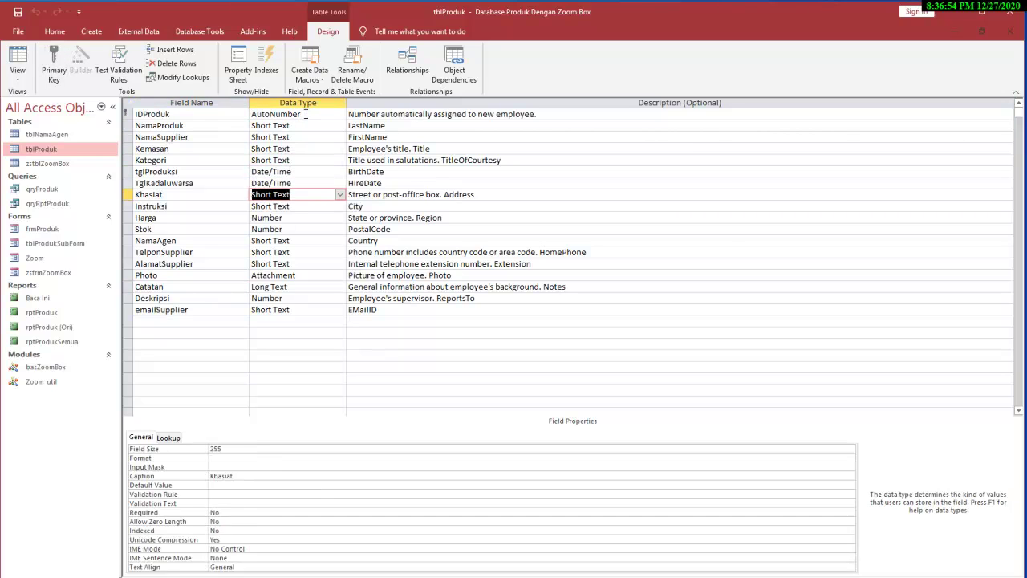
pyautogui.press('Down')
pyautogui.press('Down')
pyautogui.press('Down')
pyautogui.press('Down')
pyautogui.press('Down')
pyautogui.press('Down')
pyautogui.press('Down')
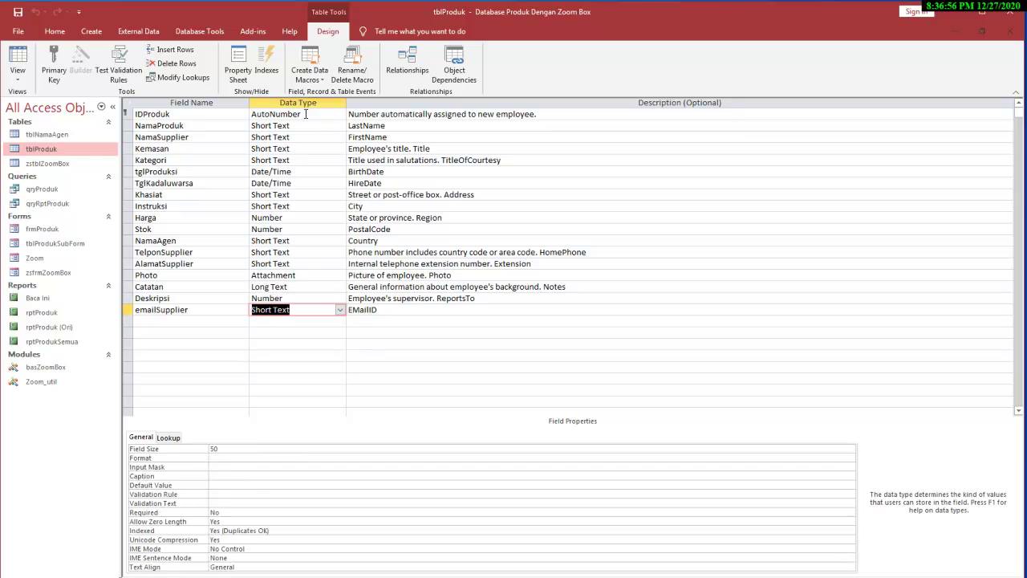
pyautogui.press('Up')
pyautogui.press('Up')
pyautogui.press('Up')
pyautogui.press('Up')
pyautogui.press('Up')
pyautogui.press('Up')
pyautogui.press('Up')
pyautogui.press('Up')
pyautogui.press('Up')
pyautogui.press('Up')
pyautogui.press('Up')
pyautogui.press('Up')
pyautogui.press('Up')
pyautogui.press('Up')
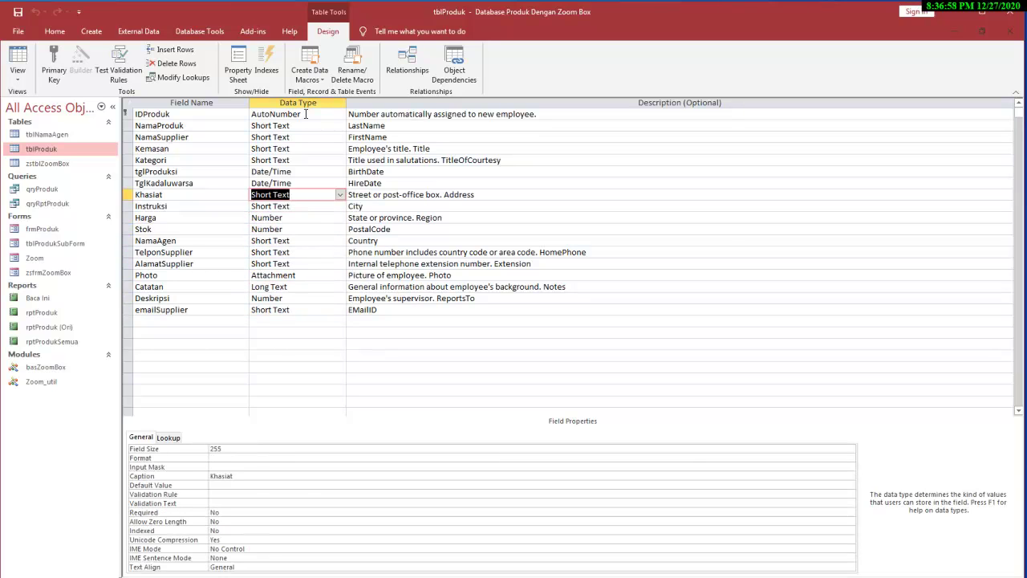
pyautogui.press('Up')
pyautogui.press('Up')
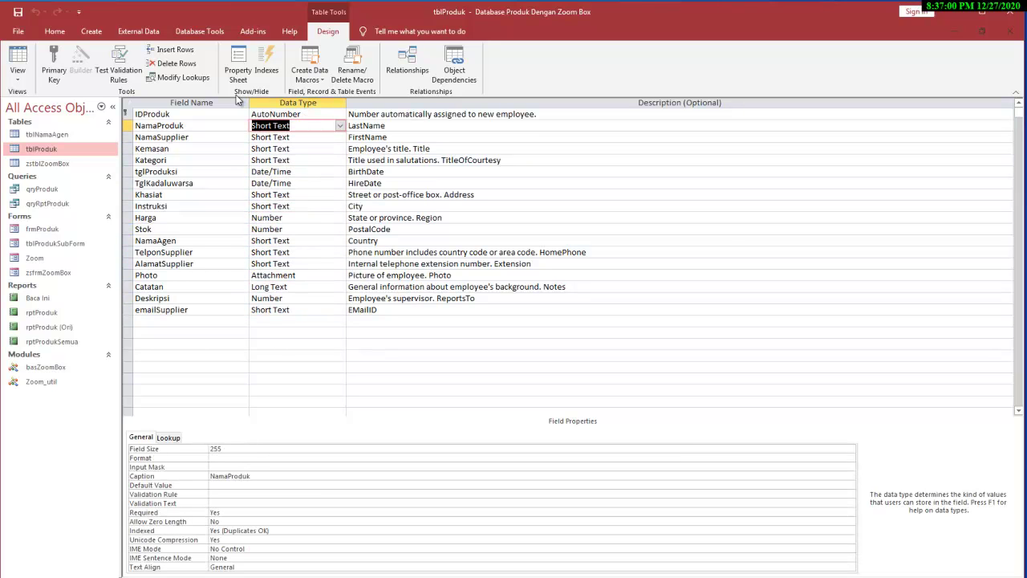
pyautogui.click(19, 63)
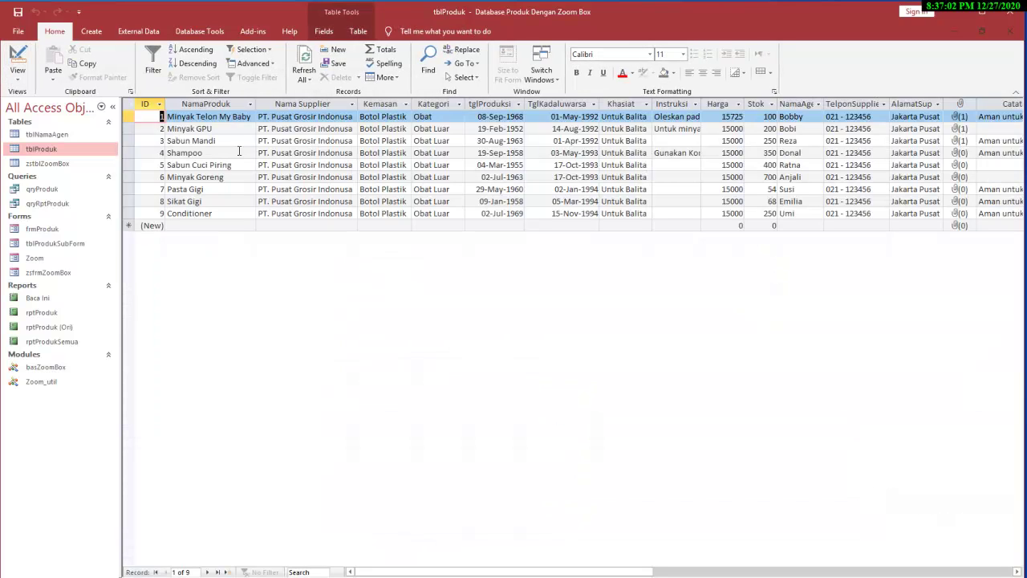
# Widen the Nama Supplier column slightly and change the supplier of Minyak GPU to PT. Grosir Ritel Indonusa
pyautogui.click(198, 227)
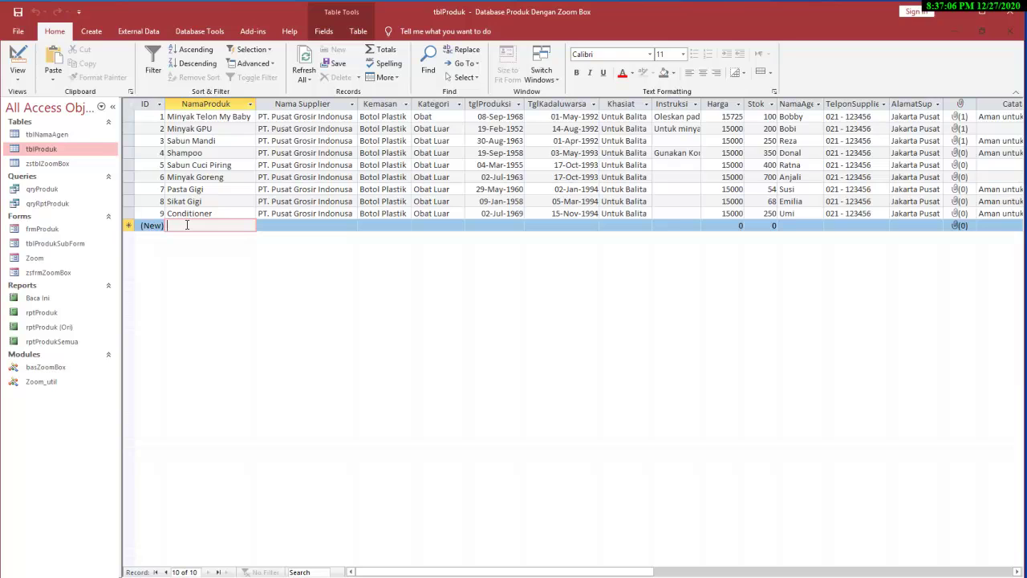
pyautogui.moveTo(361, 107); pyautogui.dragTo(370, 107)
pyautogui.doubleClick(293, 129)
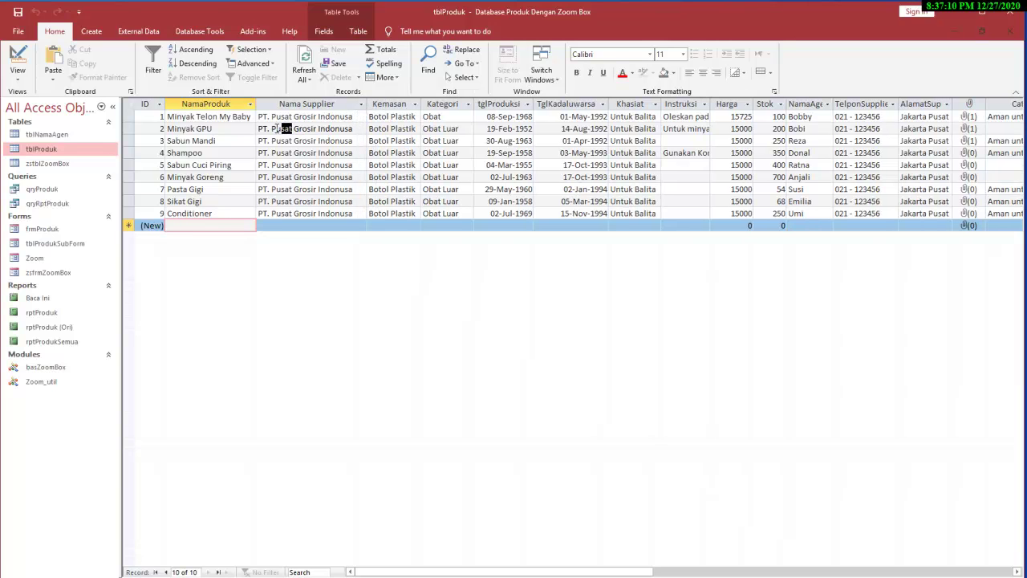
pyautogui.press('Delete')
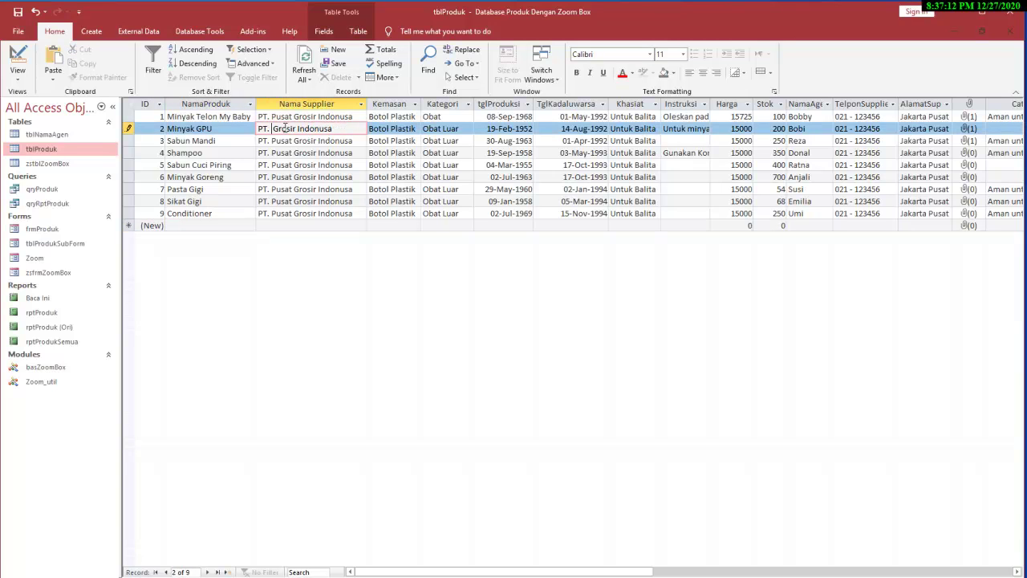
pyautogui.press('Delete')
pyautogui.write('itel')
pyautogui.hotkey('ctrl', 's')
# Copy the supplier name PT. Grosir Ritel Indonusa into records 3 through 6, from Sabun Mandi to Minyak Goreng
pyautogui.hotkey('ctrl', 'c')
pyautogui.press('Down')
pyautogui.hotkey('ctrl', 'v')
pyautogui.press('Down')
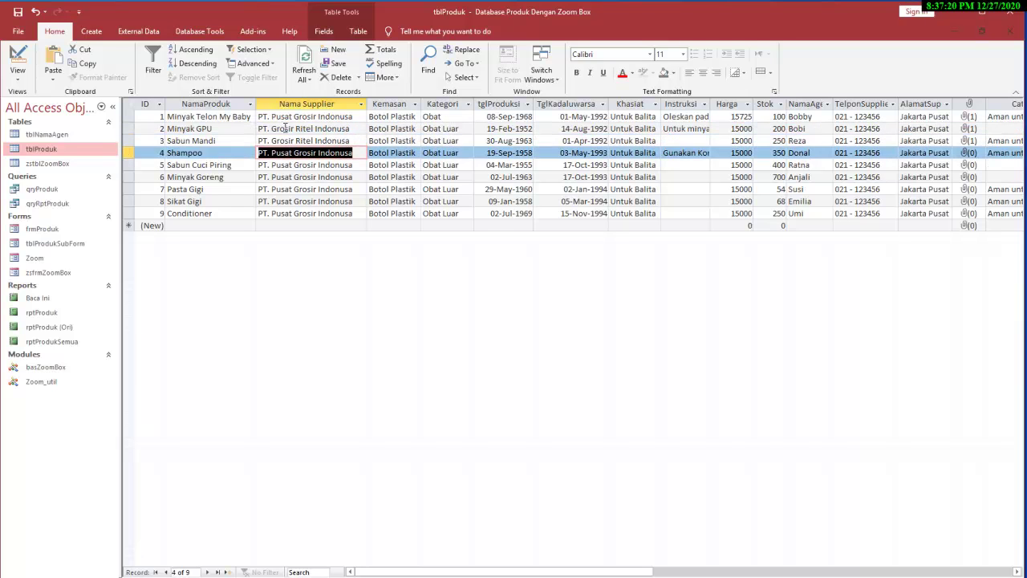
pyautogui.hotkey('ctrl', 'v')
pyautogui.press('Down')
pyautogui.hotkey('ctrl', 'v')
pyautogui.press('Down')
pyautogui.write('v')
pyautogui.press('Escape')
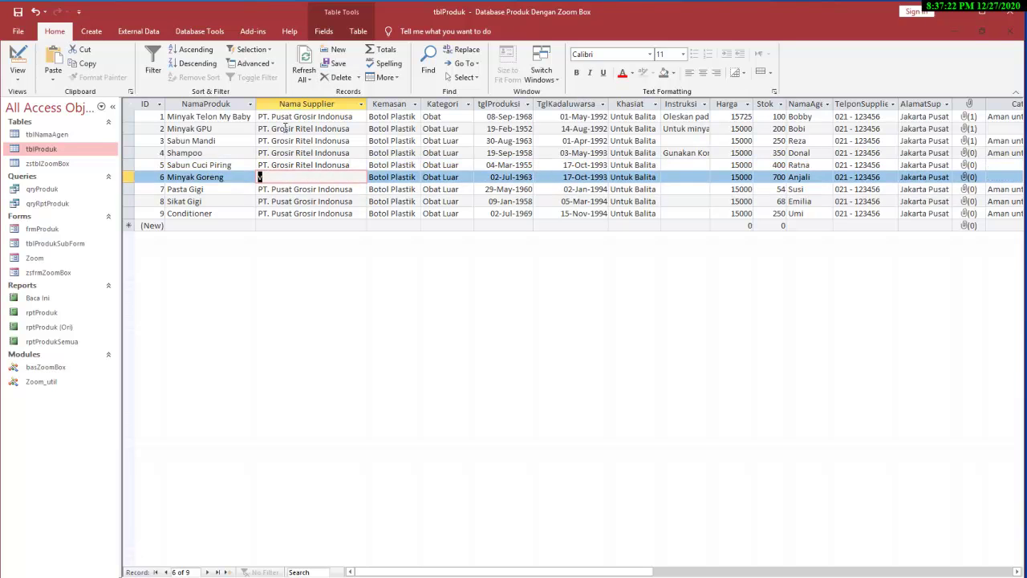
pyautogui.hotkey('ctrl', 'v')
pyautogui.press('Down')
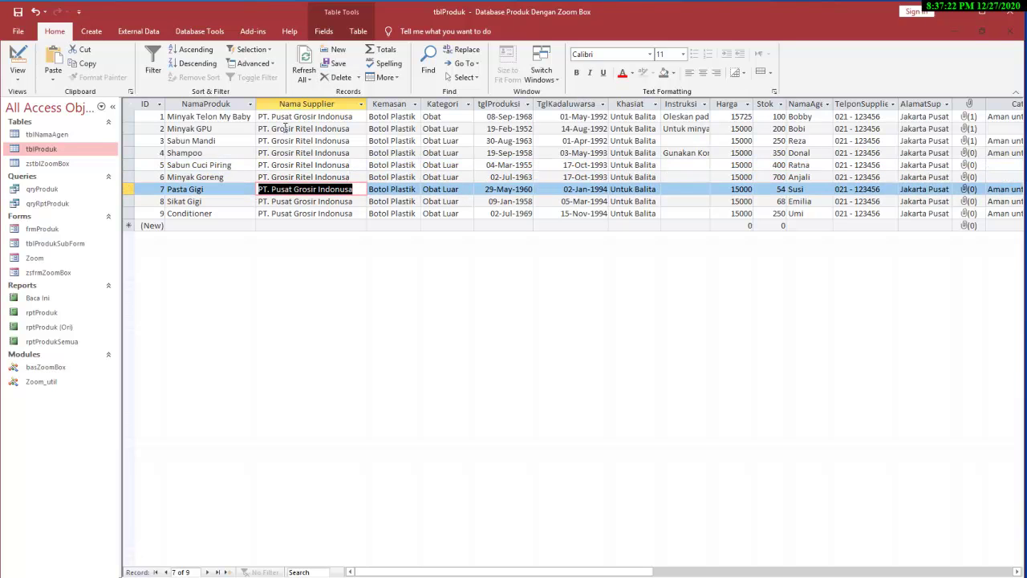
# Change the supplier of Pasta Gigi to PT. Ritel Global Indonusa and commit the record
pyautogui.click(278, 189)
pyautogui.hotkey('shift', 'Right')
pyautogui.hotkey('shift', 'Right')
pyautogui.hotkey('shift', 'Right')
pyautogui.hotkey('shift', 'Right')
pyautogui.hotkey('shift', 'Right')
pyautogui.hotkey('shift', 'Right')
pyautogui.hotkey('shift', 'Right')
pyautogui.hotkey('shift', 'Right')
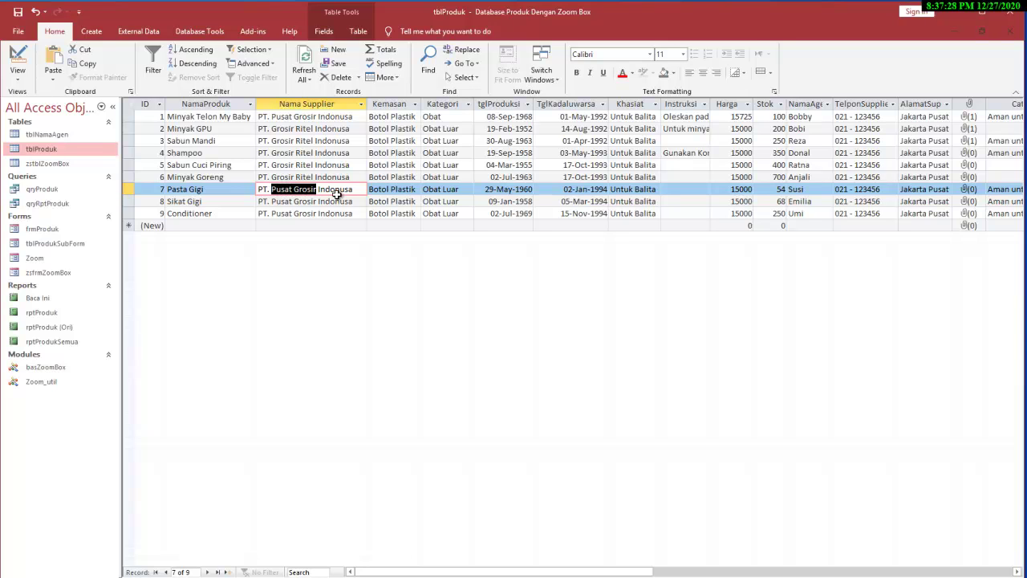
pyautogui.write('Rite')
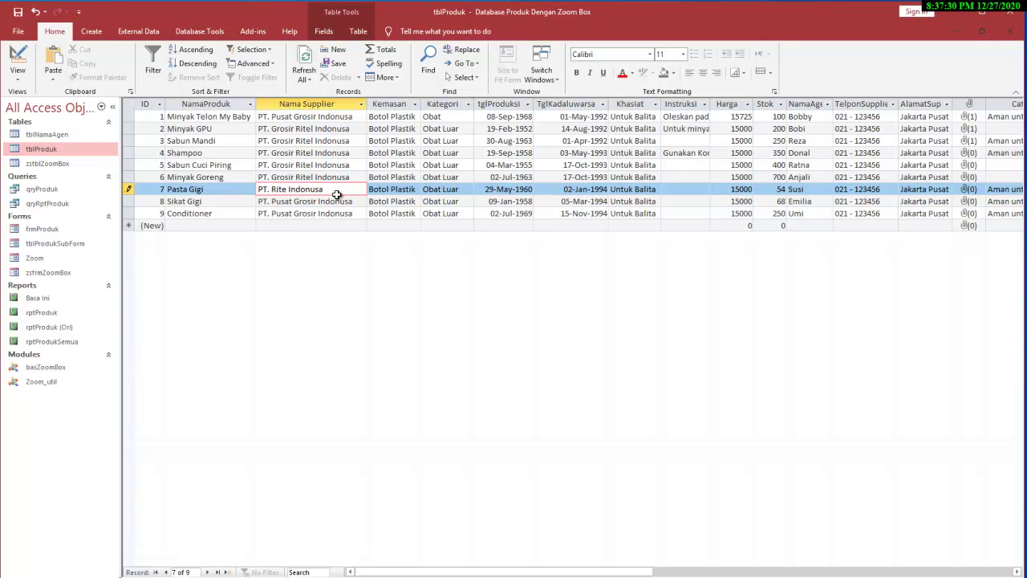
pyautogui.write('l Global')
pyautogui.press('Up')
pyautogui.press('Down')
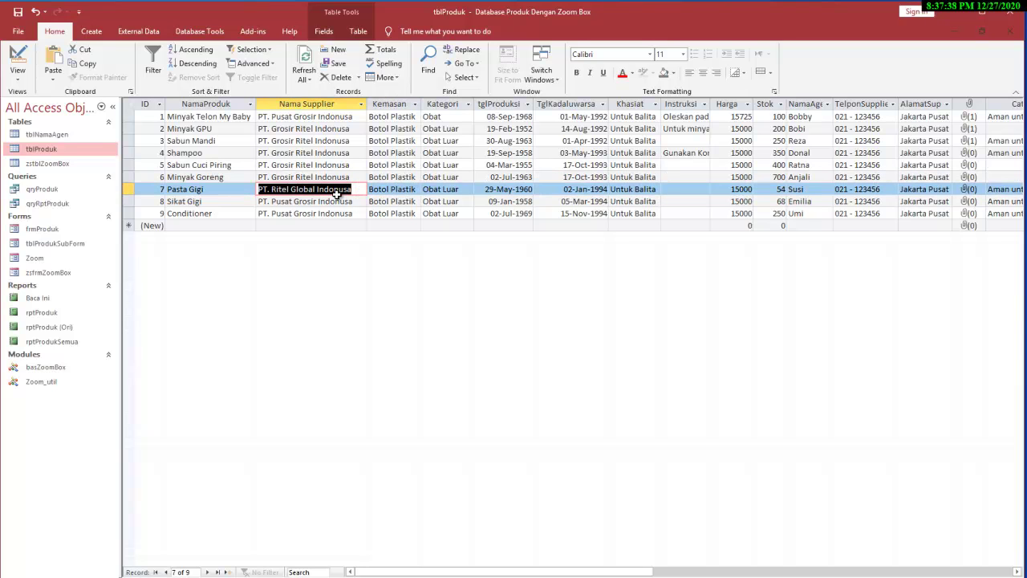
# Repeat the supplier PT. Ritel Global Indonusa for Sikat Gigi and Conditioner, and fit the Nama Supplier column to its contents
pyautogui.press('Down')
pyautogui.hotkey('ctrl', "'")
pyautogui.press('Down')
pyautogui.hotkey('ctrl', "'")
pyautogui.press('Down')
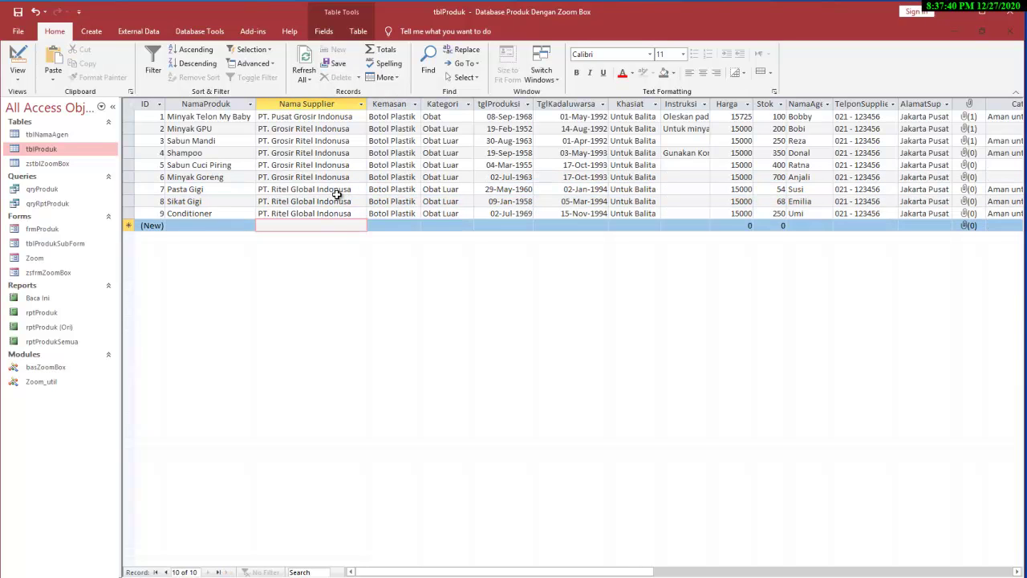
pyautogui.press('Up')
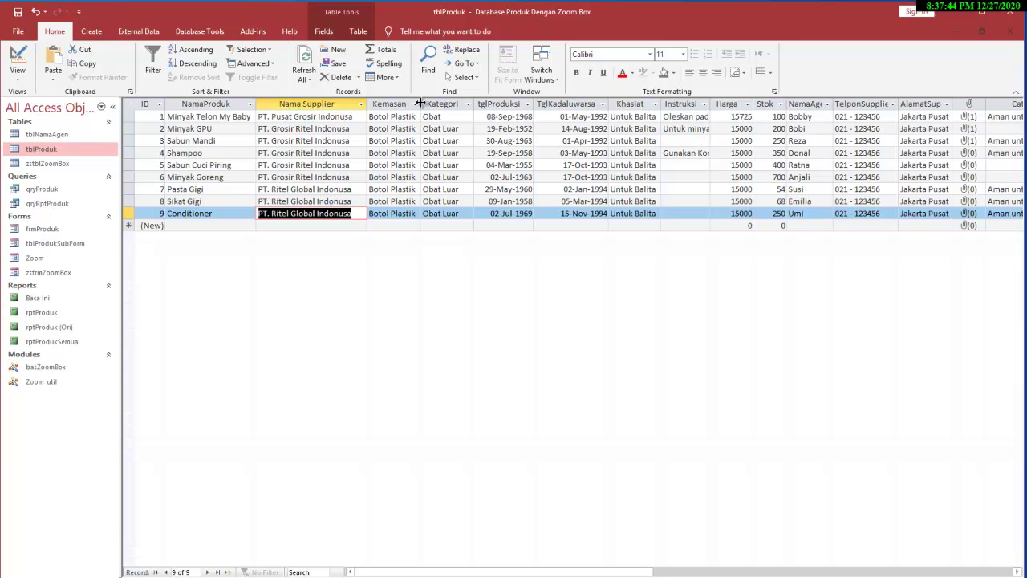
pyautogui.doubleClick(366, 104)
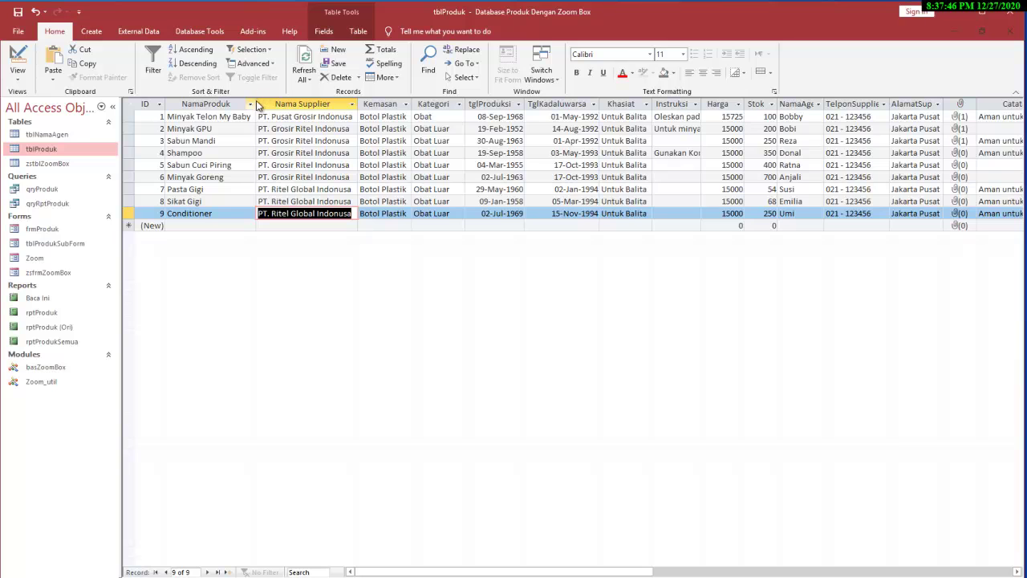
# Examine the tglProduksi dates of several products and the Instruksi field of Sabun Mandi
pyautogui.click(504, 115)
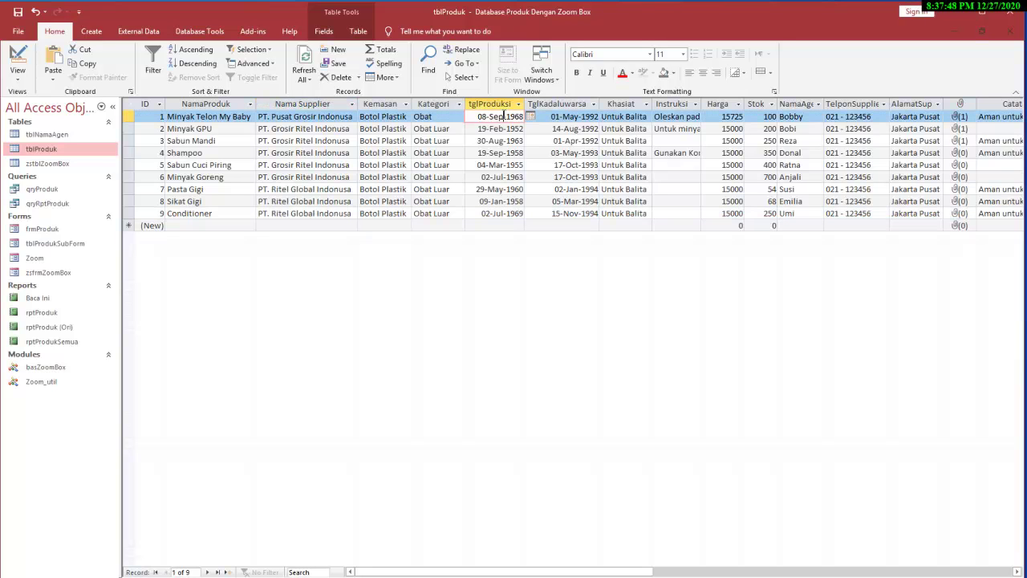
pyautogui.click(500, 129)
pyautogui.click(499, 142)
pyautogui.click(498, 166)
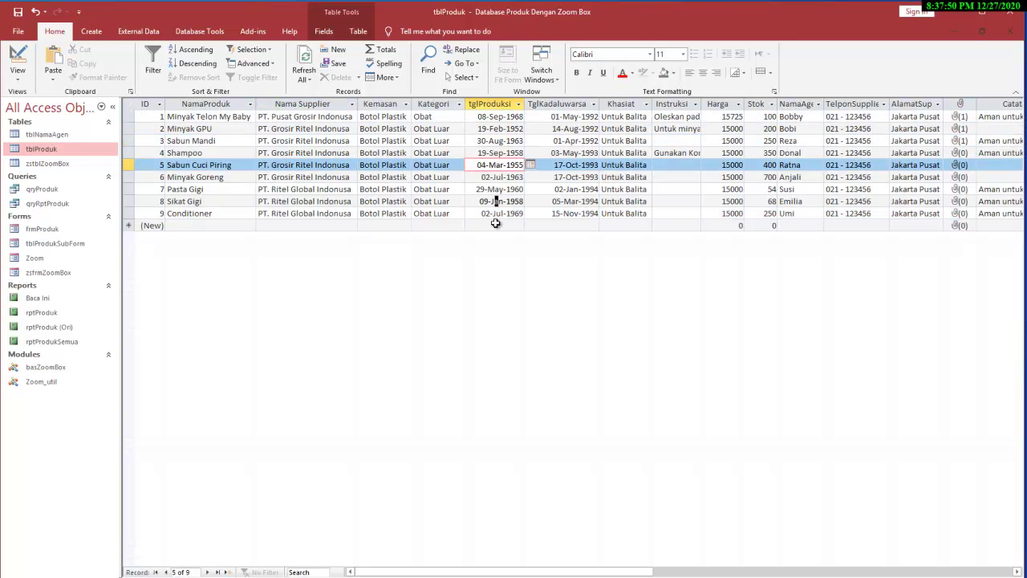
pyautogui.click(495, 201)
pyautogui.click(674, 141)
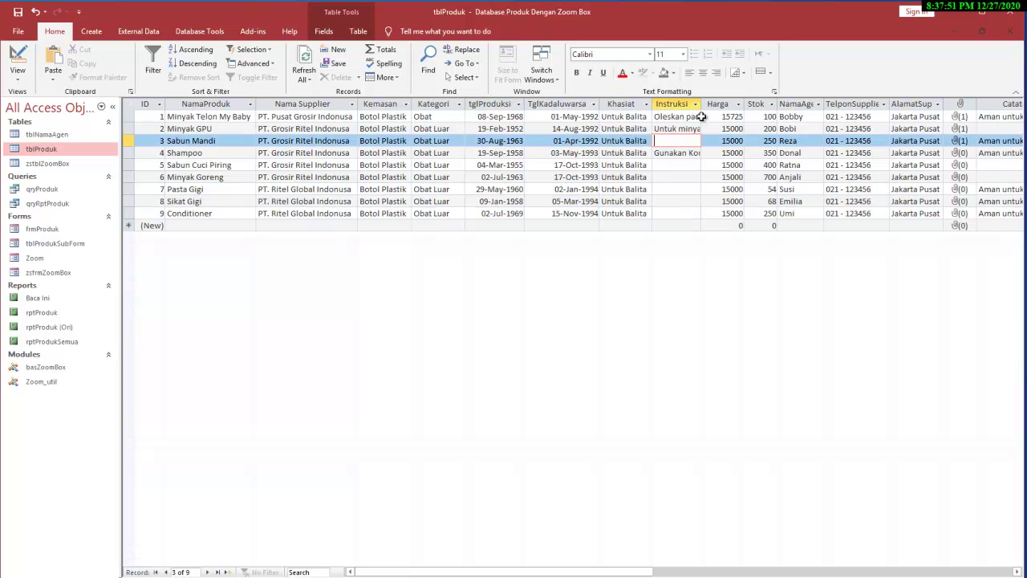
# Widen the Kemasan column slightly, and check the field definitions in Design view before returning to Datasheet view
pyautogui.click(409, 116)
pyautogui.moveTo(411, 104); pyautogui.dragTo(425, 106)
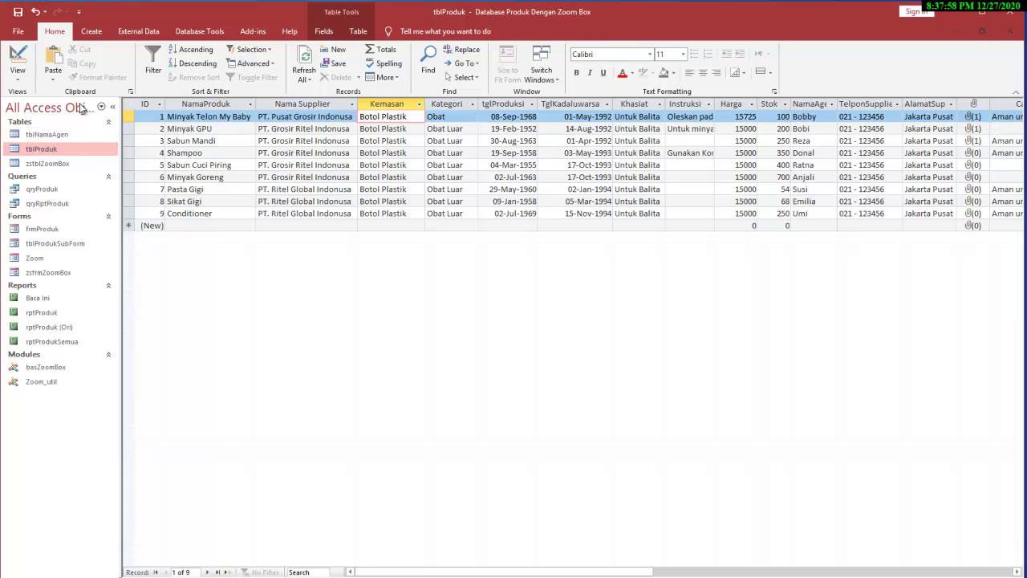
pyautogui.click(18, 65)
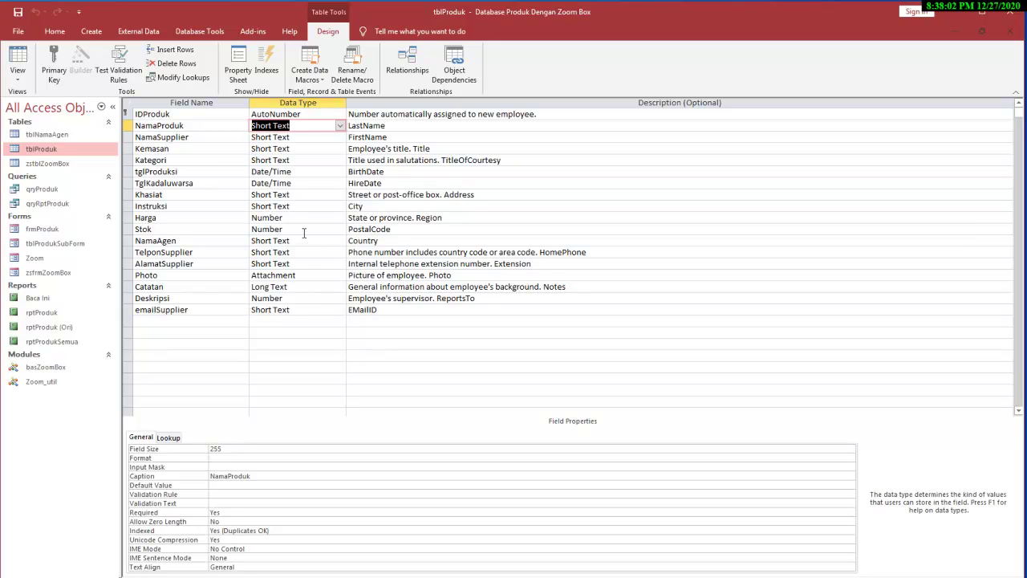
pyautogui.click(18, 62)
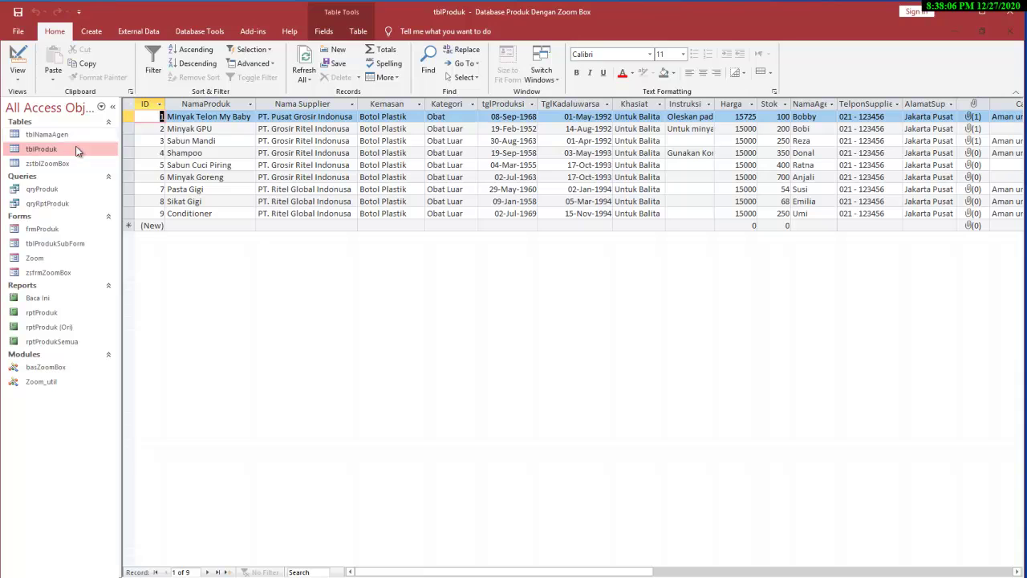
# Open the frmProduk form and position its window over the tblProduk datasheet
pyautogui.doubleClick(40, 230)
pyautogui.moveTo(492, 58); pyautogui.dragTo(400, 98)
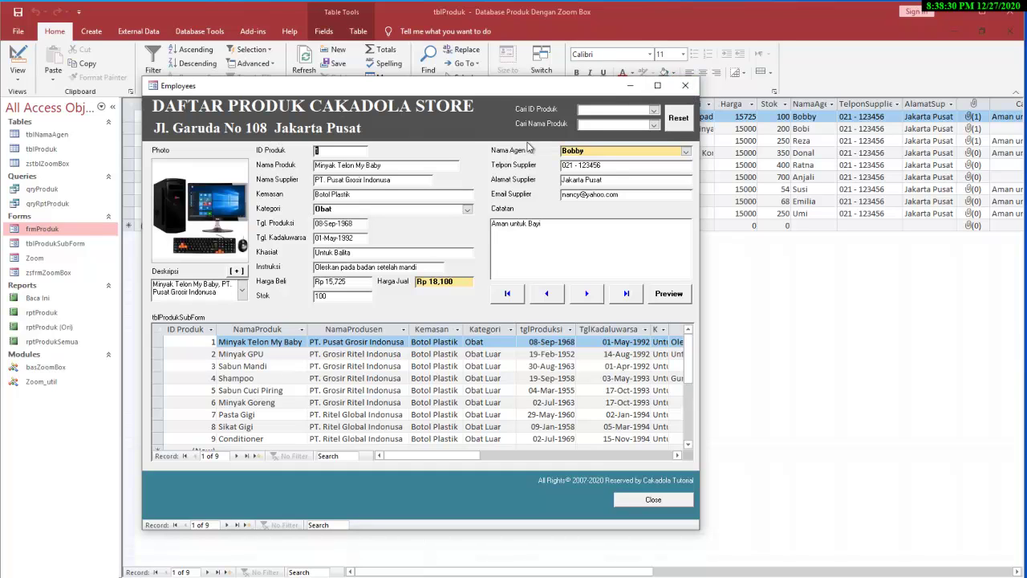
pyautogui.moveTo(642, 88); pyautogui.dragTo(681, 80)
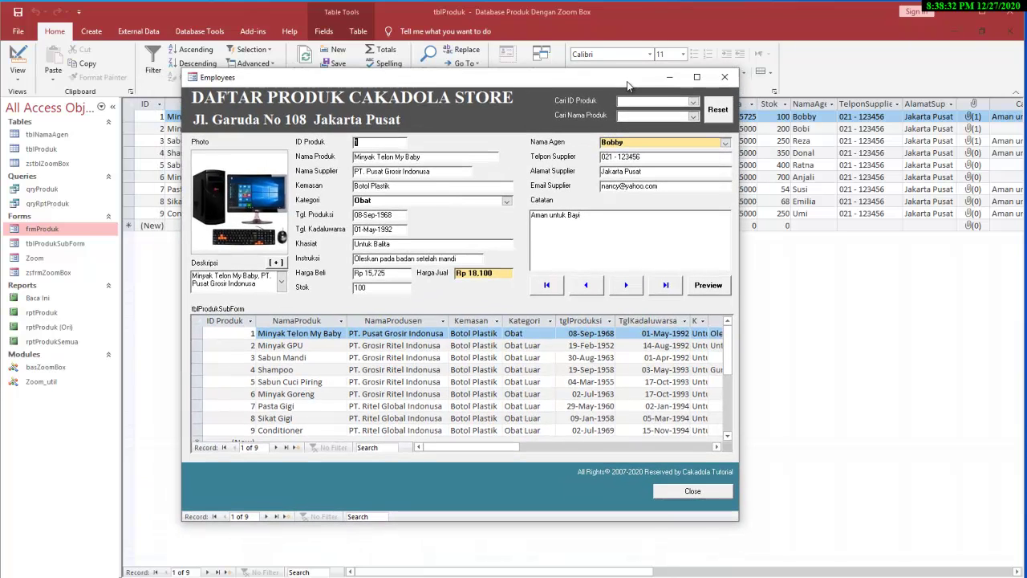
# Browse the product records in the form forward and backward, visit the last one, and return to the first
pyautogui.click(626, 290)
pyautogui.click(626, 291)
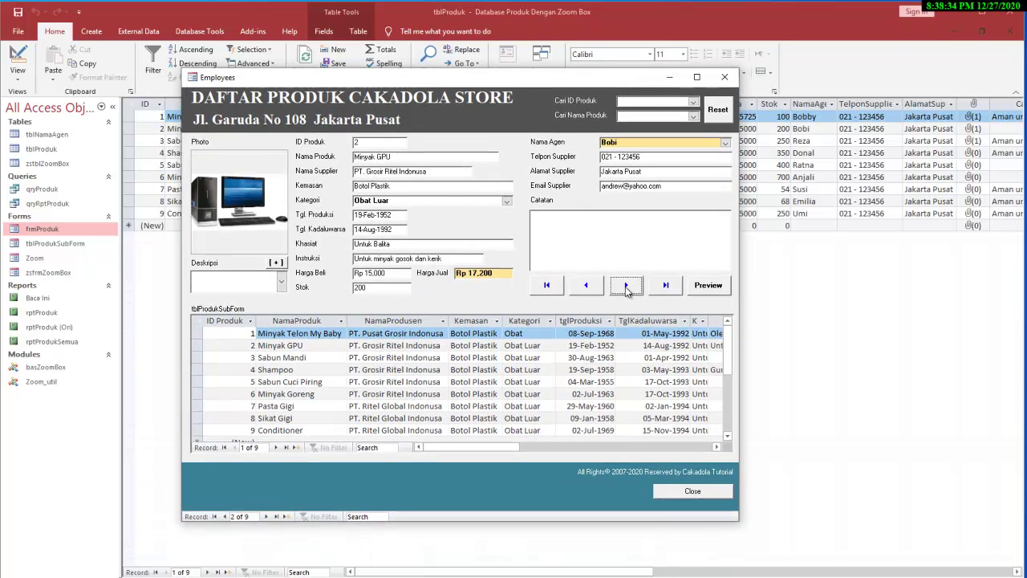
pyautogui.click(626, 291)
pyautogui.click(627, 290)
pyautogui.click(626, 291)
pyautogui.click(587, 286)
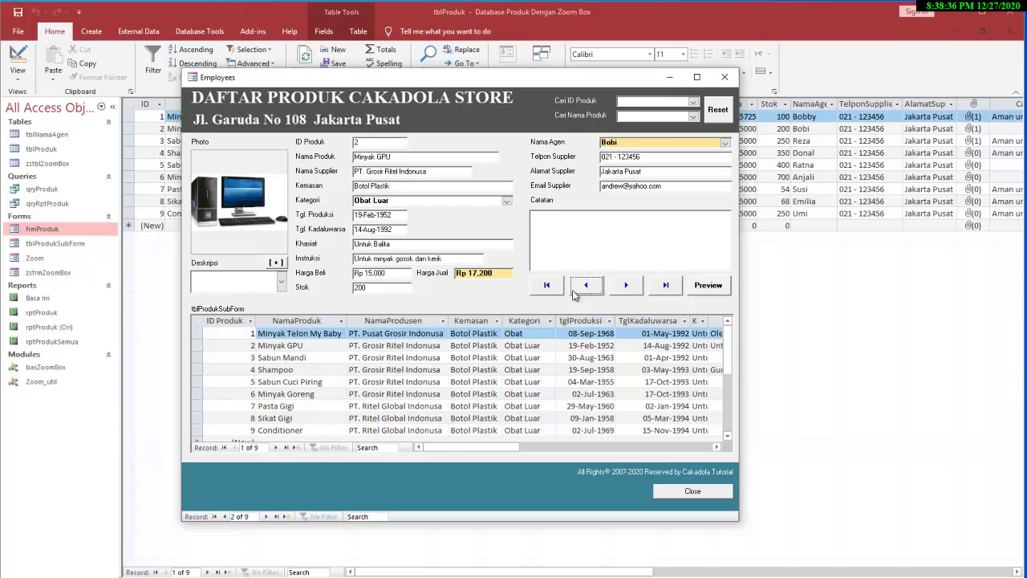
pyautogui.click(547, 284)
pyautogui.click(666, 285)
pyautogui.click(558, 291)
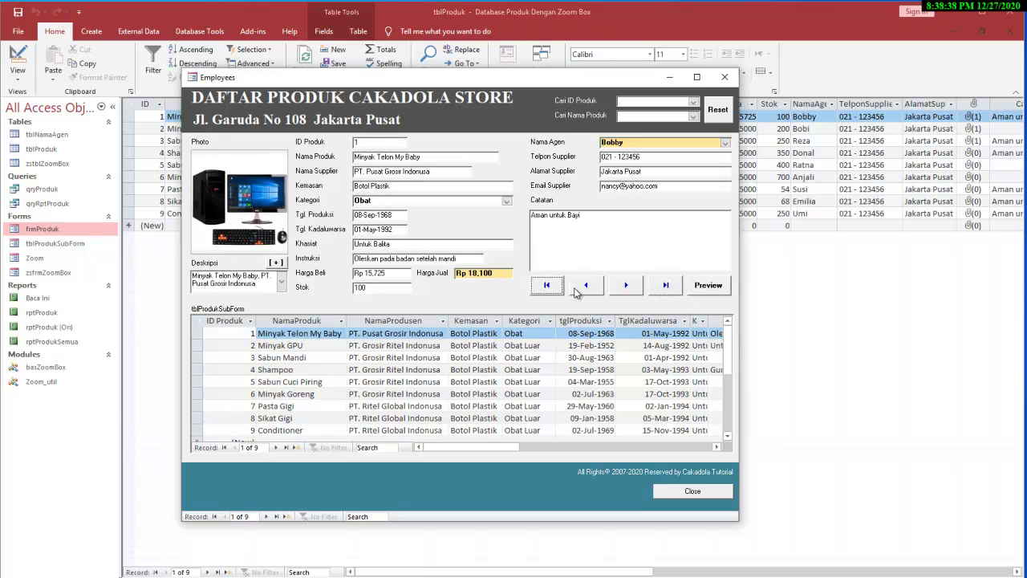
# Move the form below the datasheet's column headings to compare the fields, and go to the second product record
pyautogui.moveTo(439, 82); pyautogui.dragTo(390, 112)
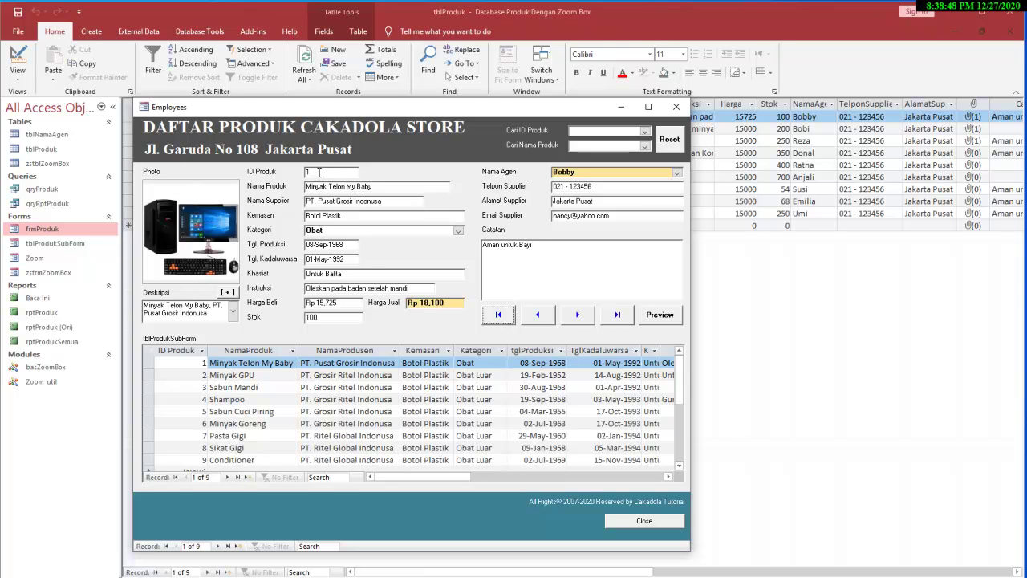
pyautogui.moveTo(318, 114); pyautogui.dragTo(307, 143)
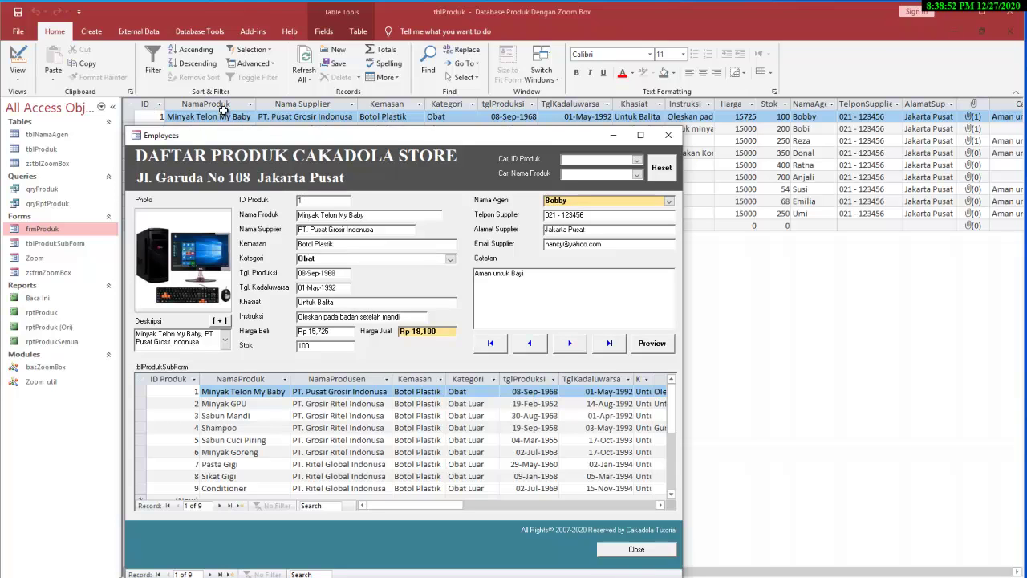
pyautogui.moveTo(335, 142); pyautogui.dragTo(339, 176)
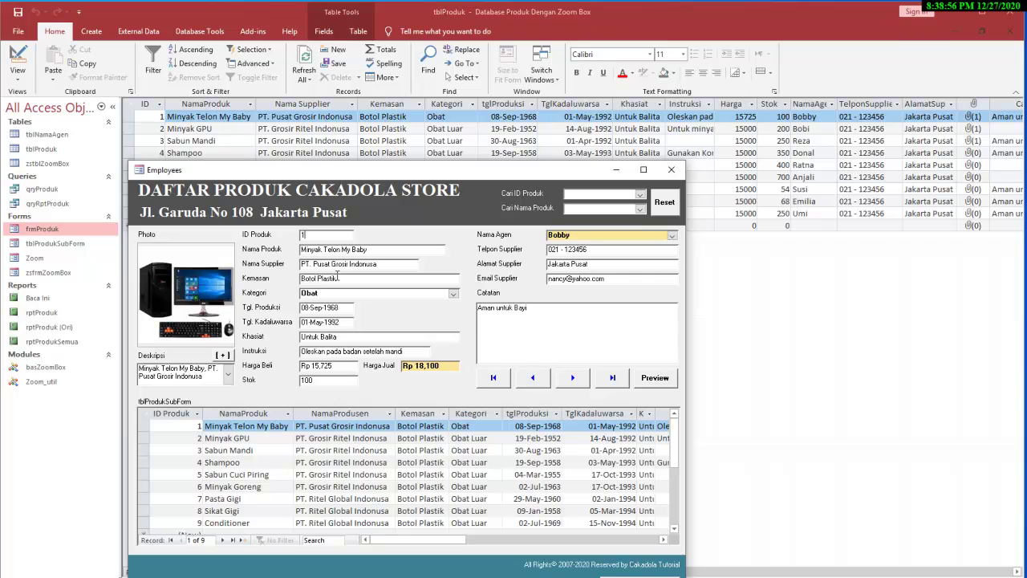
pyautogui.click(572, 378)
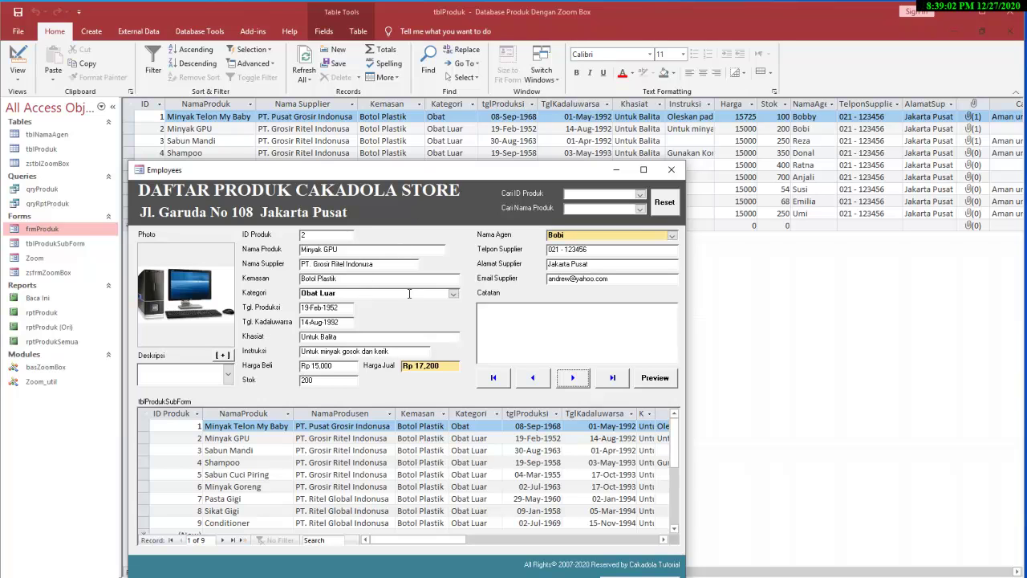
# Move the form clear of the first datasheet columns and look up products with Cari ID Produk, using IDs 2 and 1
pyautogui.moveTo(594, 178); pyautogui.dragTo(668, 140)
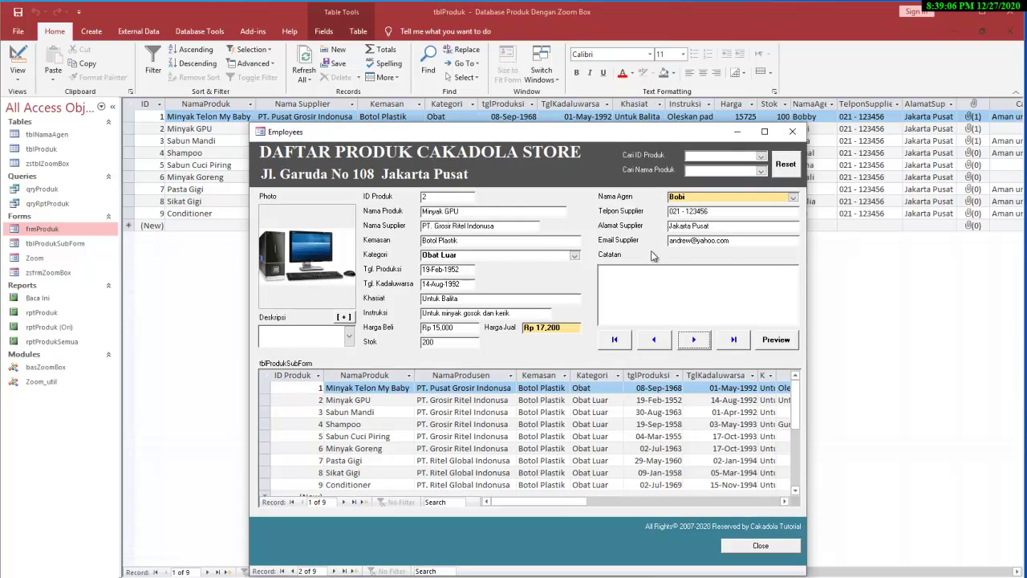
pyautogui.click(760, 156)
pyautogui.click(757, 168)
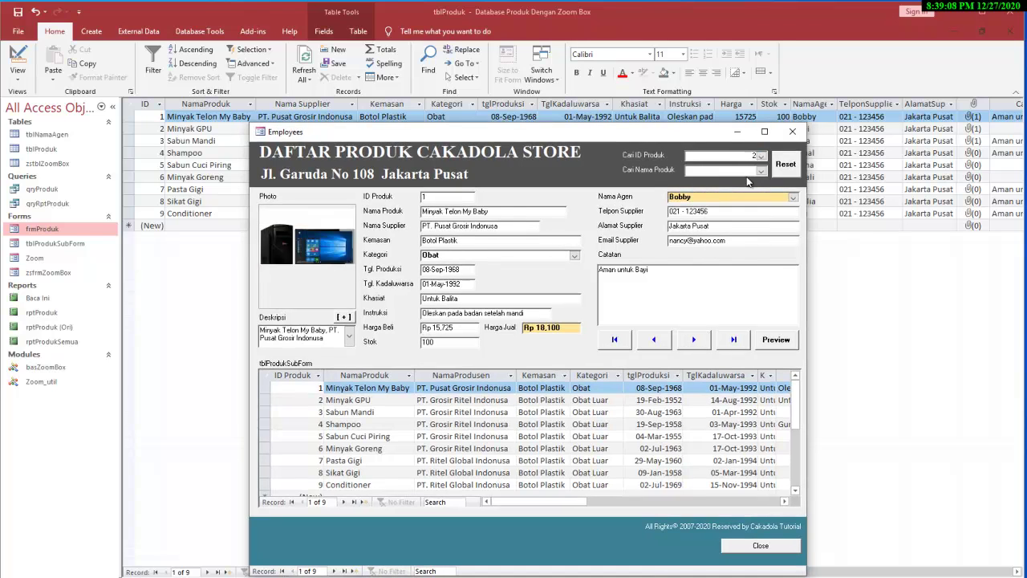
pyautogui.click(760, 156)
pyautogui.click(758, 162)
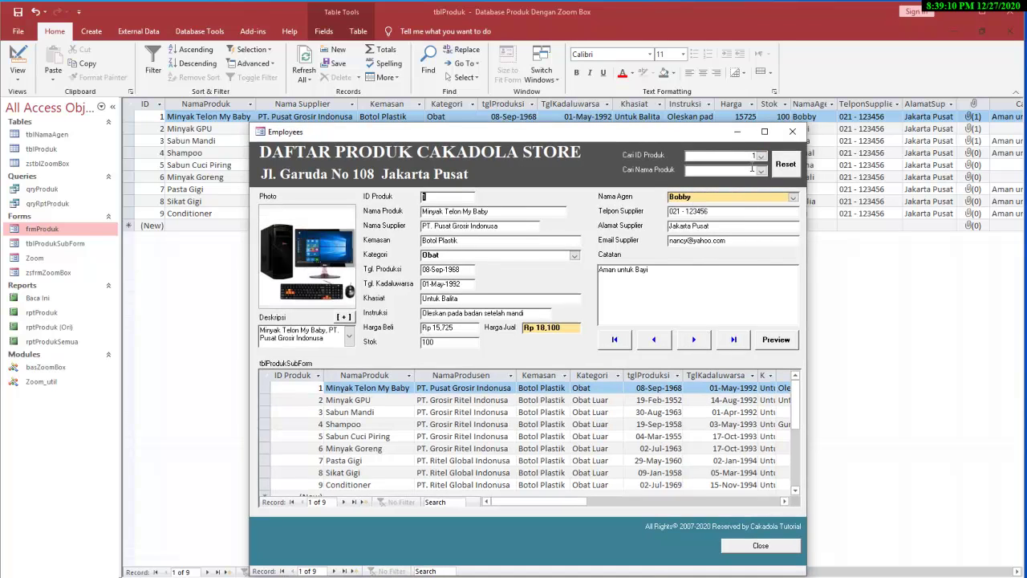
# Look up Sabun Cuci Piring with Cari Nama Produk, and find ID 5 with Cari ID Produk
pyautogui.click(762, 171)
pyautogui.click(705, 219)
pyautogui.click(760, 156)
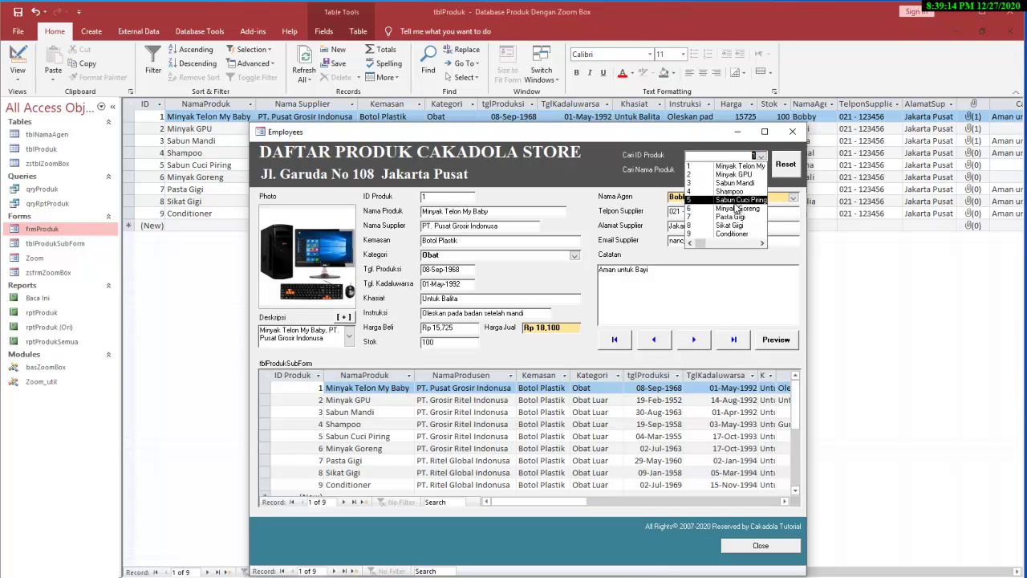
pyautogui.click(735, 201)
# Choose Minyak Goreng and then Pasta Gigi in the Cari Nama Produk search
pyautogui.click(761, 170)
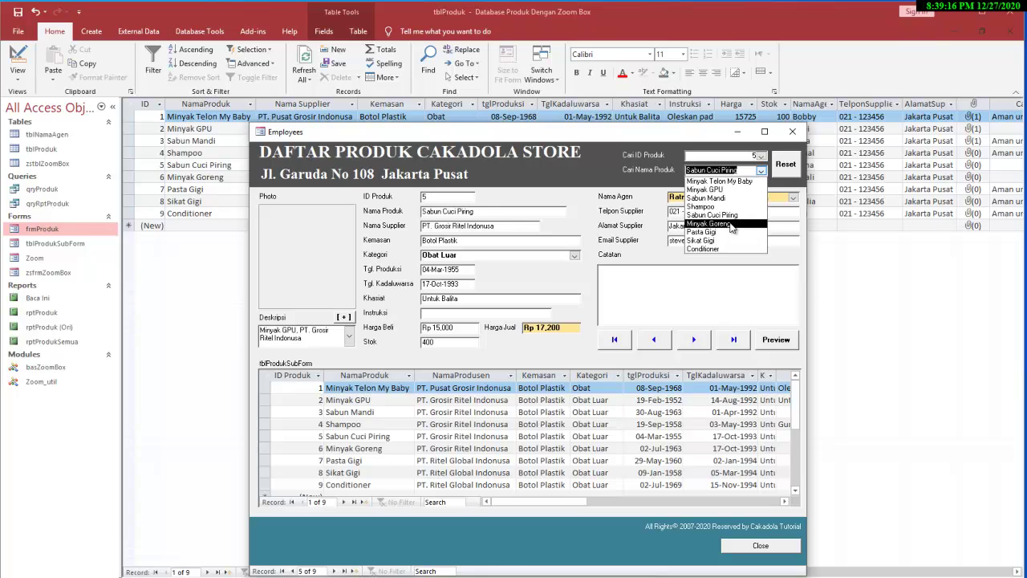
pyautogui.click(730, 226)
pyautogui.click(761, 170)
pyautogui.click(732, 232)
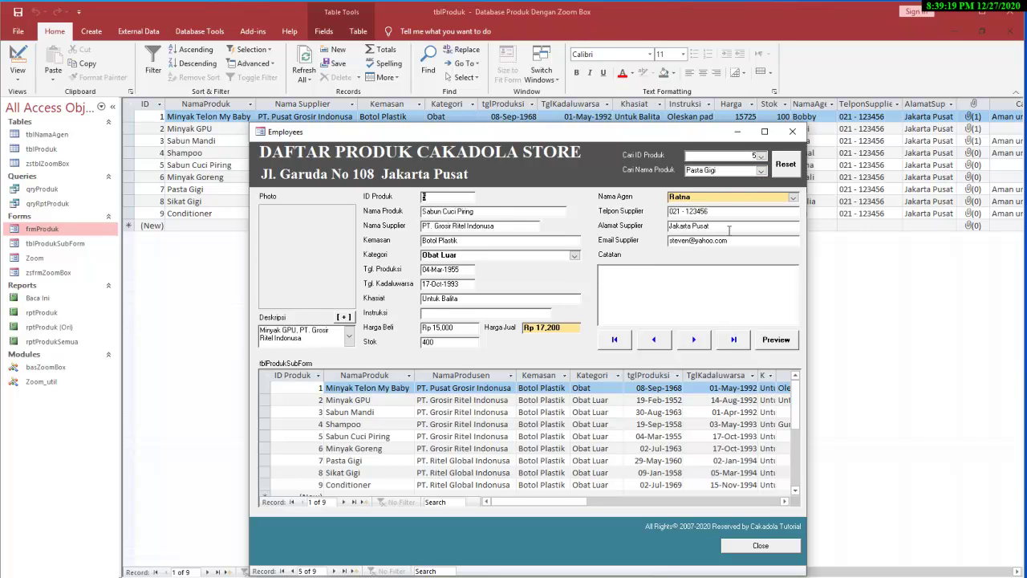
# Look up product ID 3 with Cari ID Produk, and reset the form's search fields
pyautogui.click(761, 155)
pyautogui.click(734, 184)
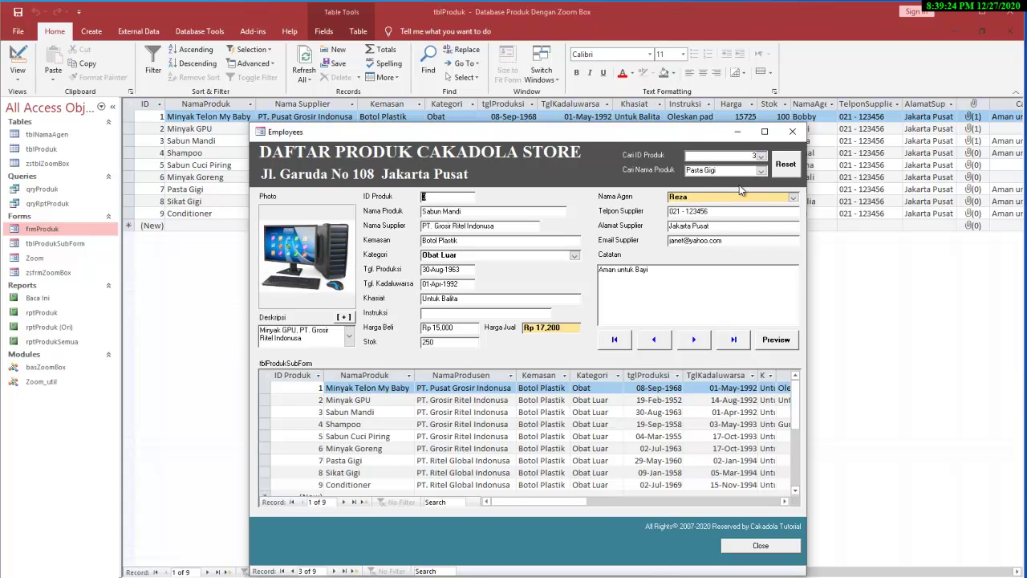
pyautogui.click(787, 167)
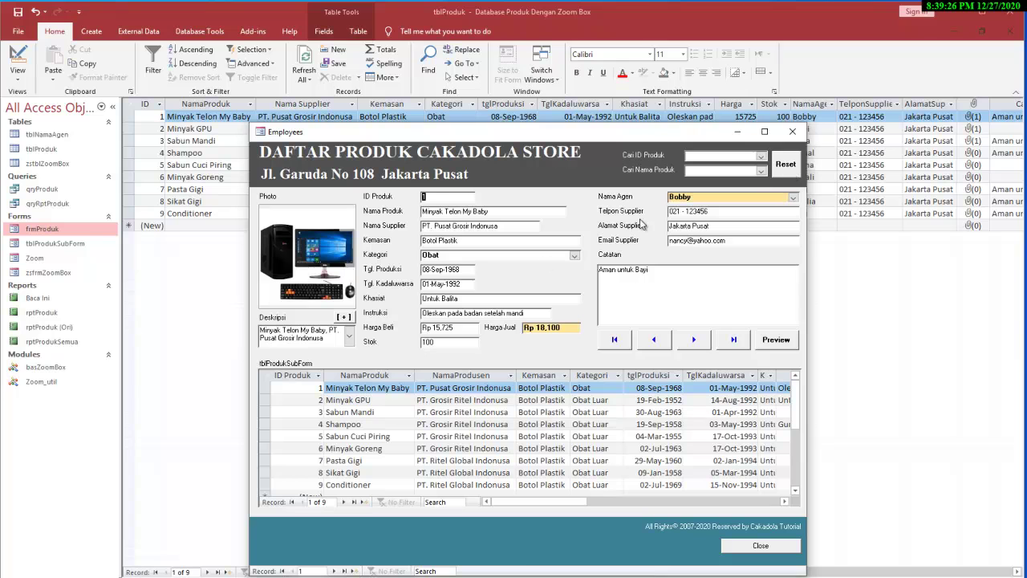
# Open the Baca Ini report, place it below the product form's search fields, and compare its topics with the form
pyautogui.moveTo(660, 140); pyautogui.dragTo(646, 122)
pyautogui.click(37, 300)
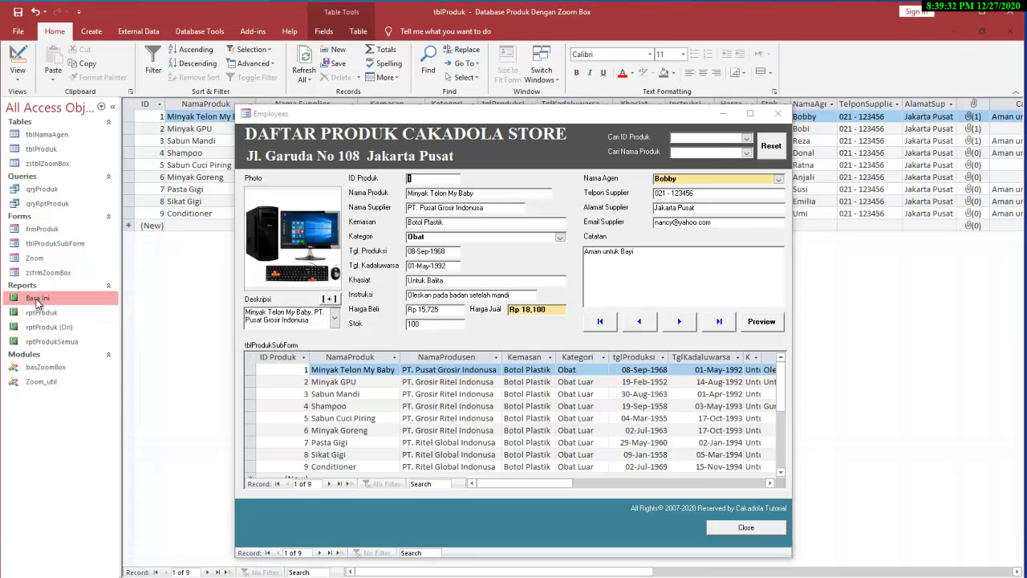
pyautogui.doubleClick(37, 301)
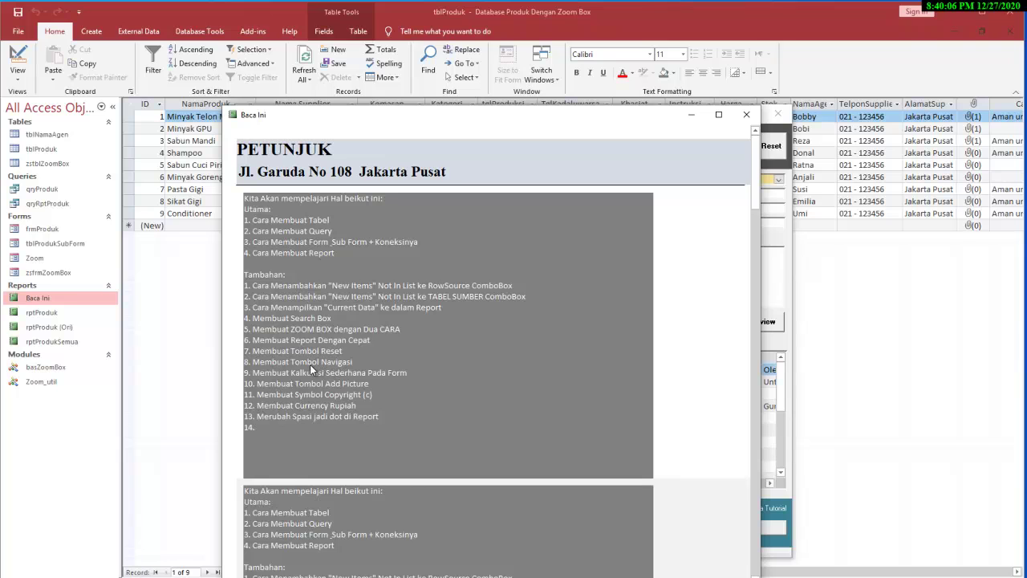
pyautogui.moveTo(459, 120); pyautogui.dragTo(454, 188)
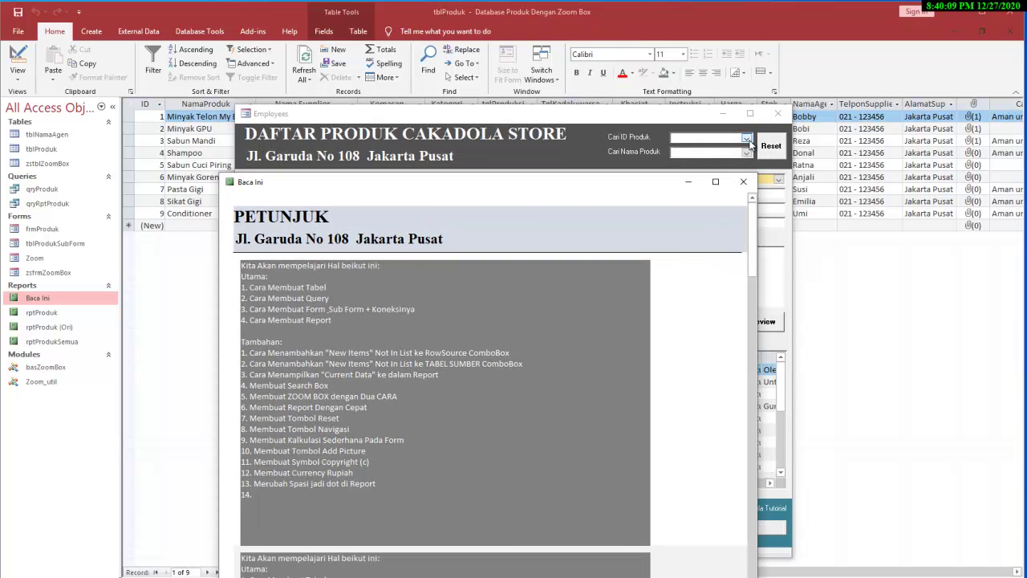
pyautogui.click(747, 138)
pyautogui.click(746, 138)
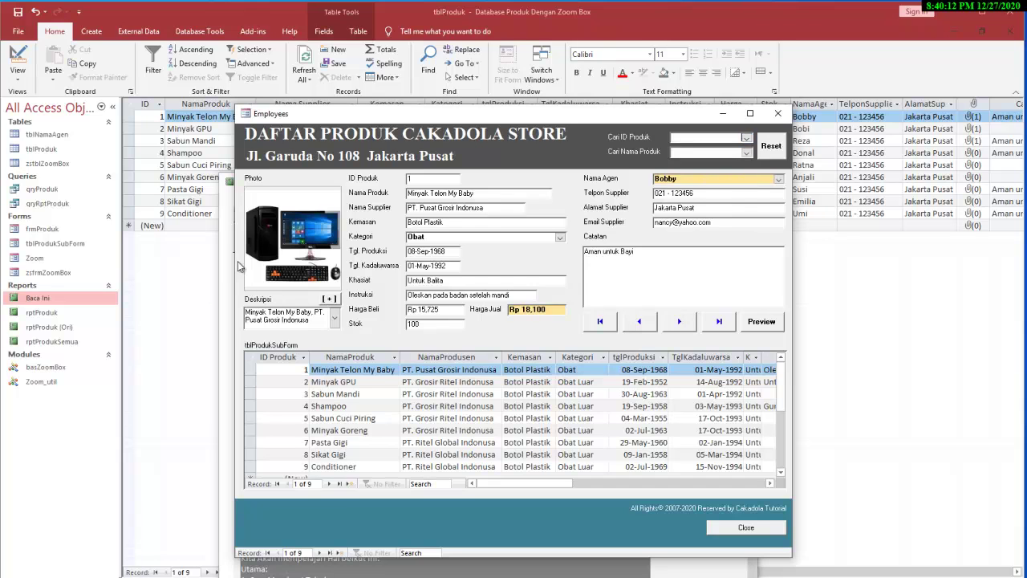
pyautogui.click(230, 269)
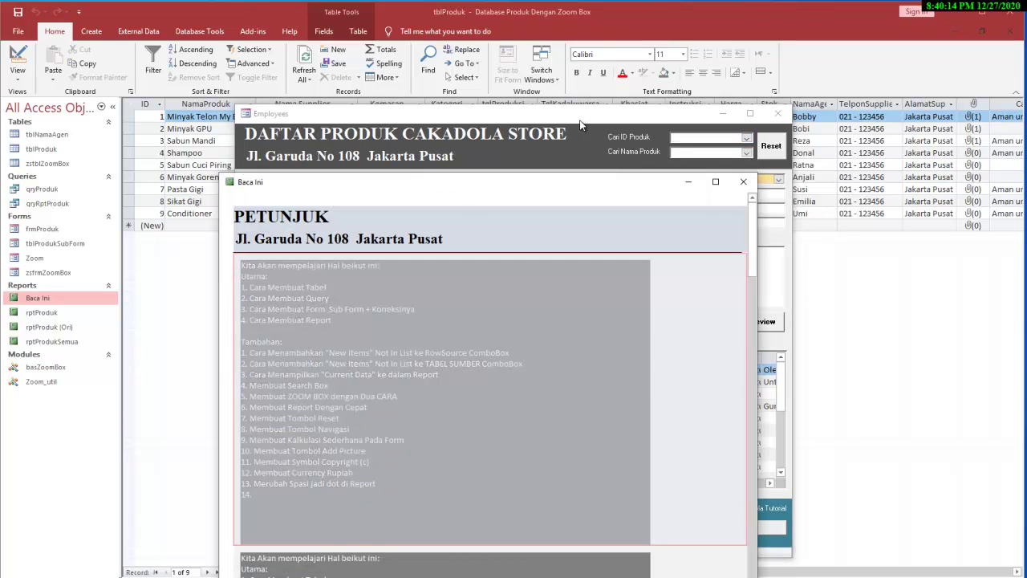
# Browse the product form's records with its next, previous, first and last navigation, ending on the first record
pyautogui.click(580, 120)
pyautogui.click(670, 326)
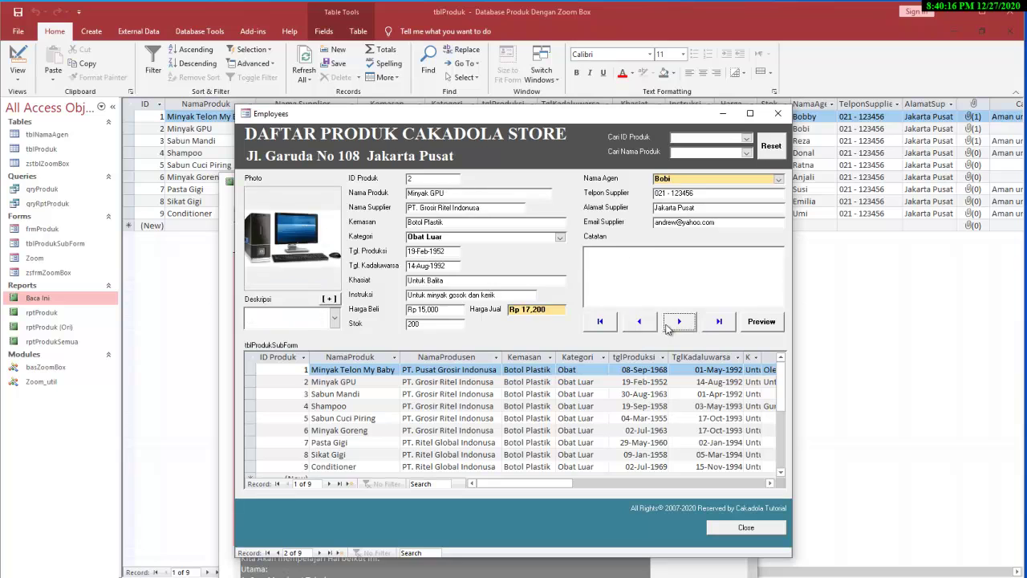
pyautogui.click(632, 325)
pyautogui.click(609, 326)
pyautogui.click(706, 326)
pyautogui.click(685, 326)
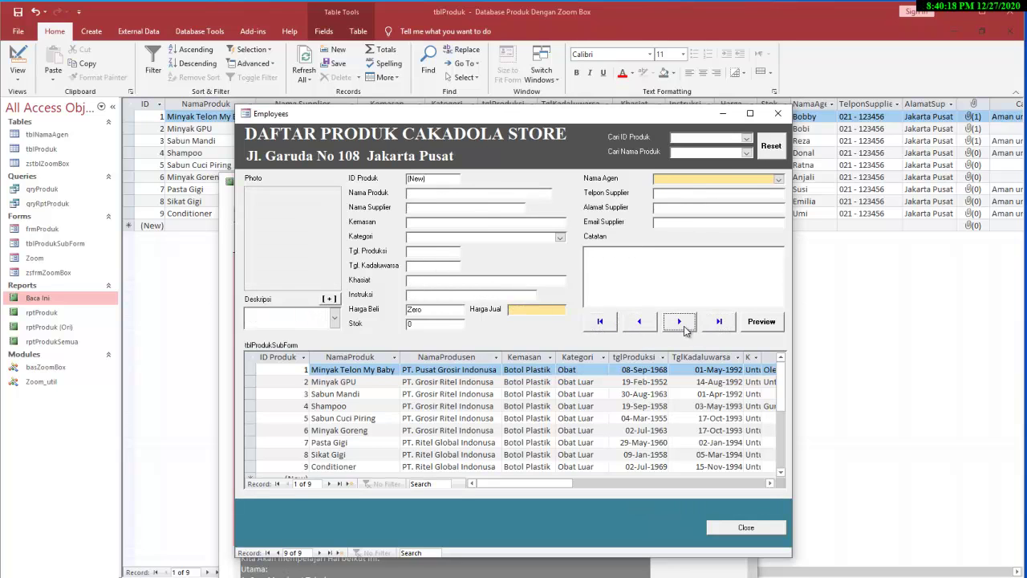
pyautogui.click(635, 326)
pyautogui.click(612, 324)
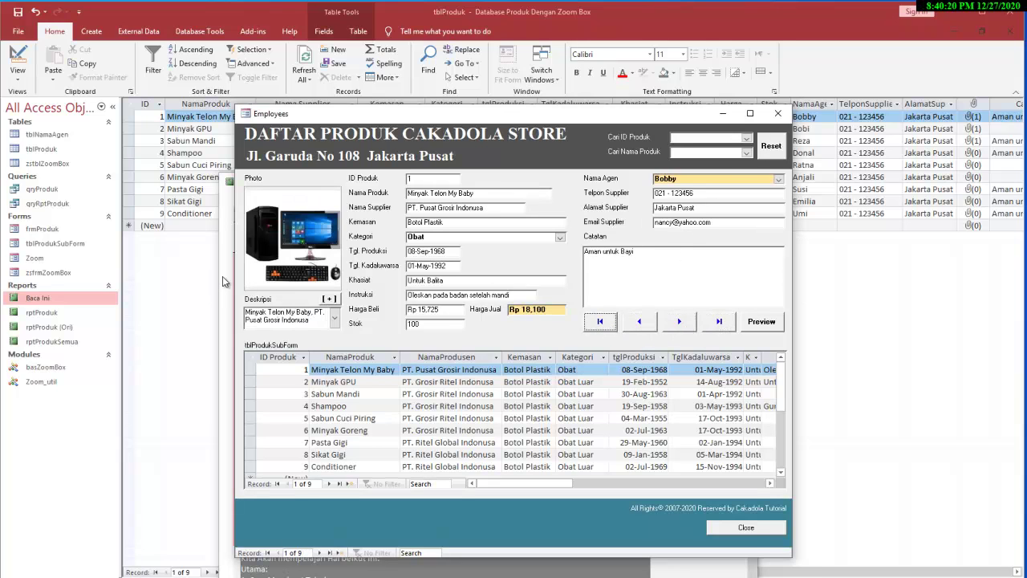
# Check the Baca Ini topics, and view the first product's photo attachments in the form without changing them
pyautogui.click(224, 282)
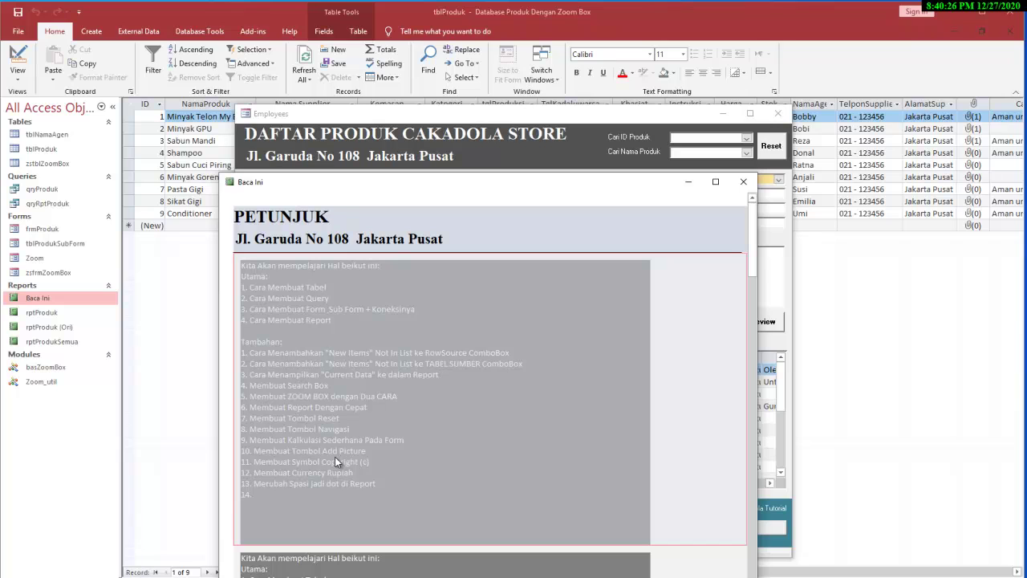
pyautogui.click(334, 128)
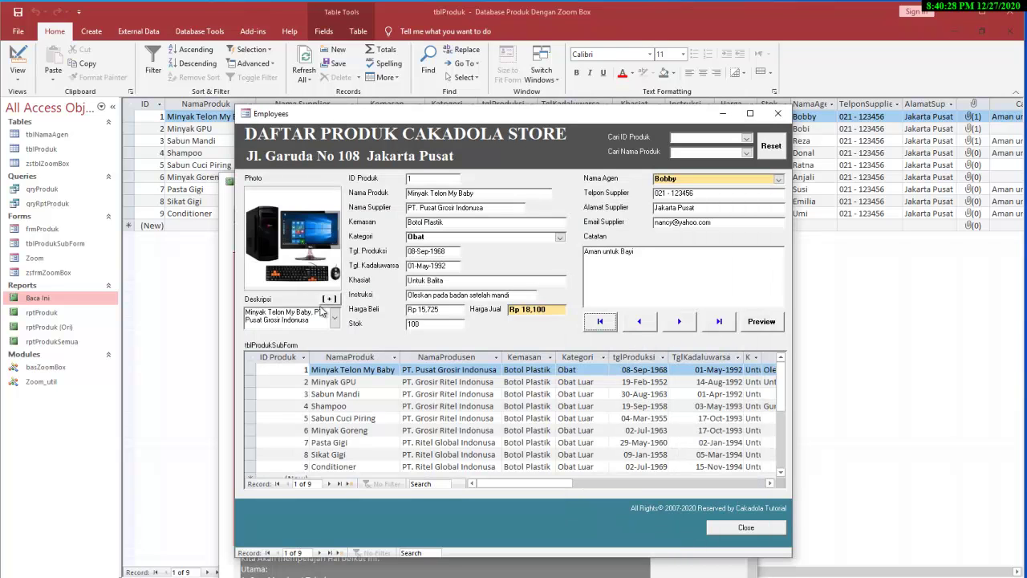
pyautogui.click(329, 298)
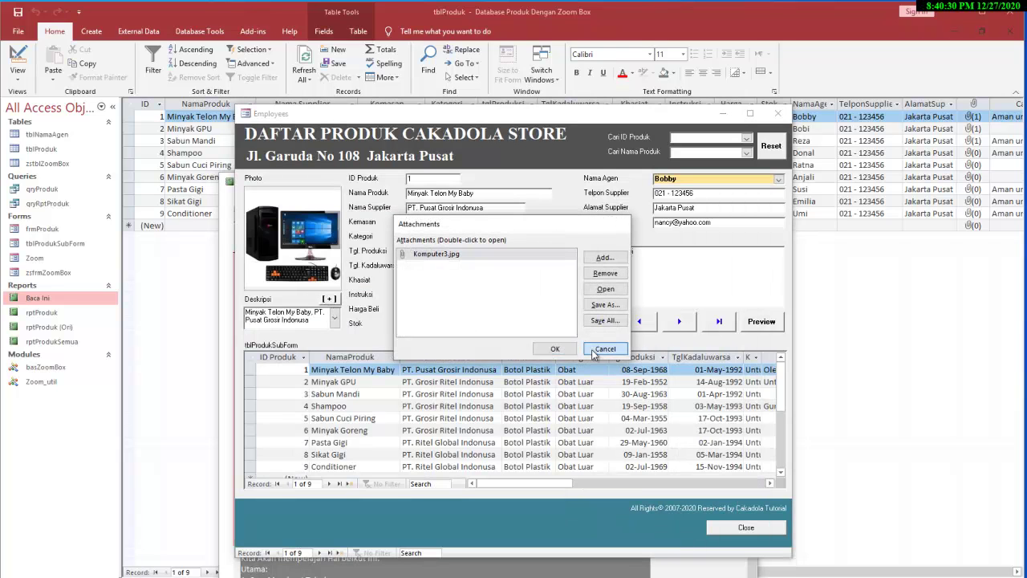
pyautogui.click(593, 351)
# Compare the Baca Ini topics with the form's copyright notice and Harga Beli field, and close the Baca Ini report
pyautogui.click(229, 254)
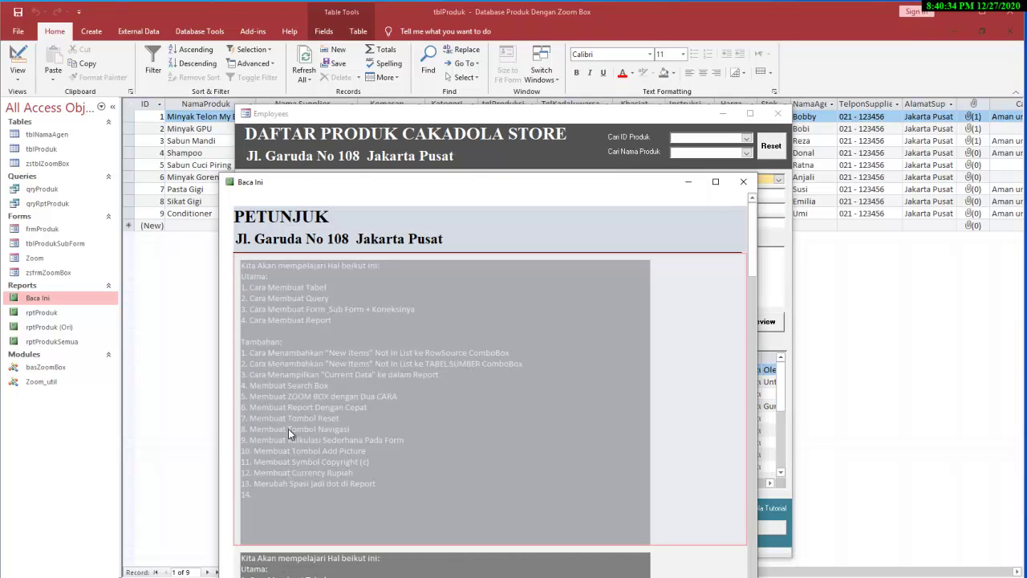
pyautogui.click(343, 176)
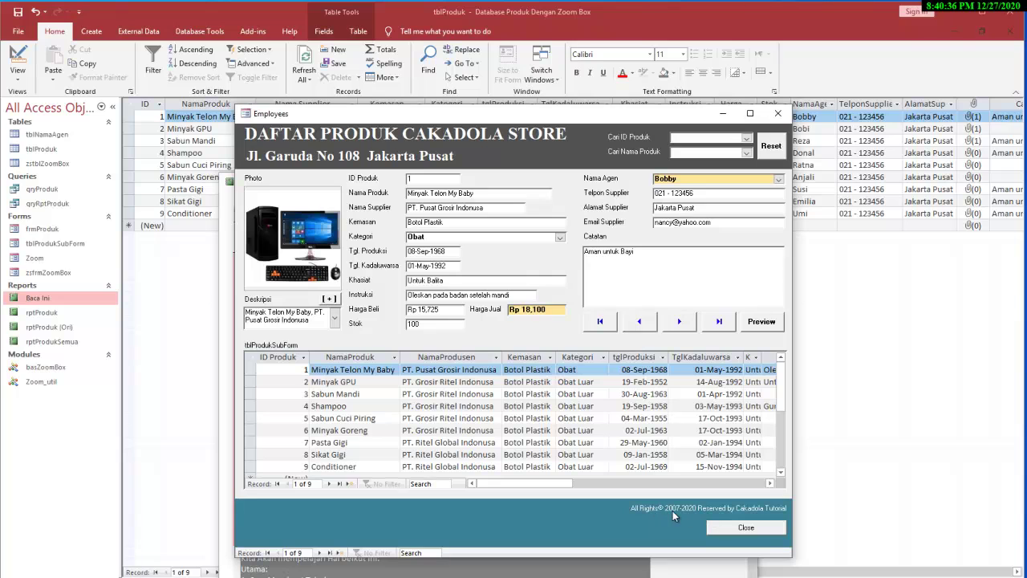
pyautogui.click(228, 441)
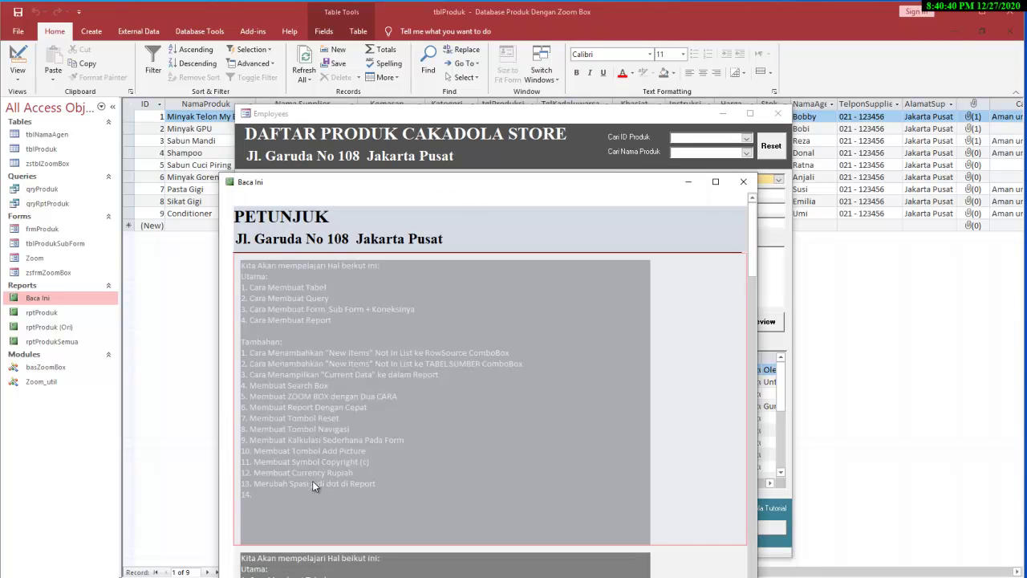
pyautogui.click(523, 171)
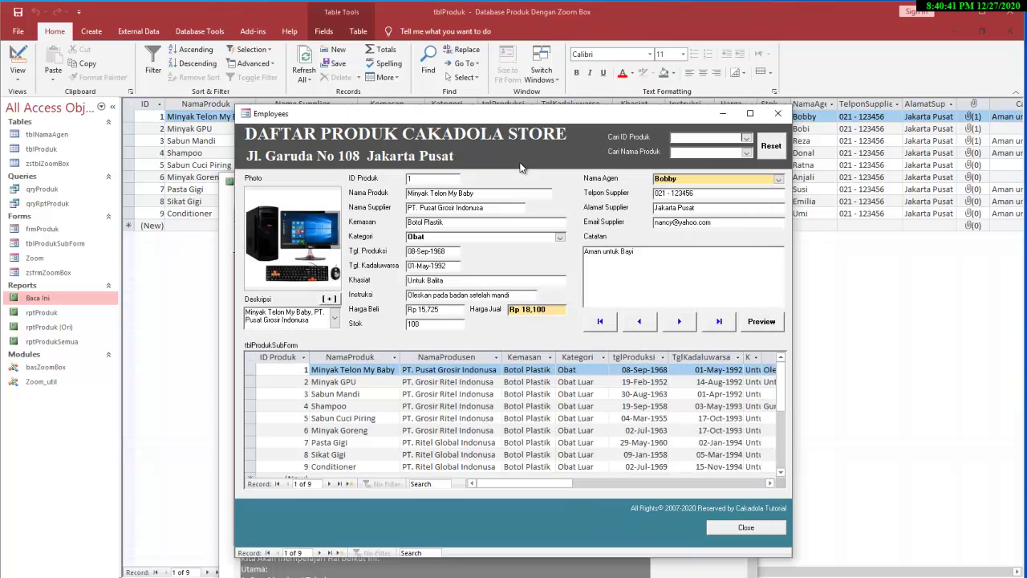
pyautogui.click(435, 309)
pyautogui.click(228, 312)
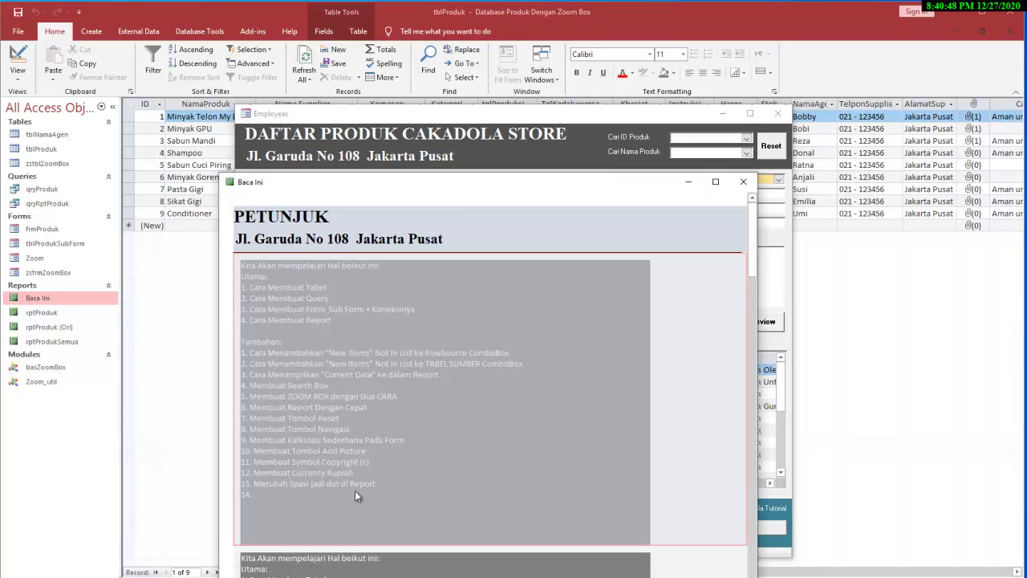
pyautogui.click(743, 181)
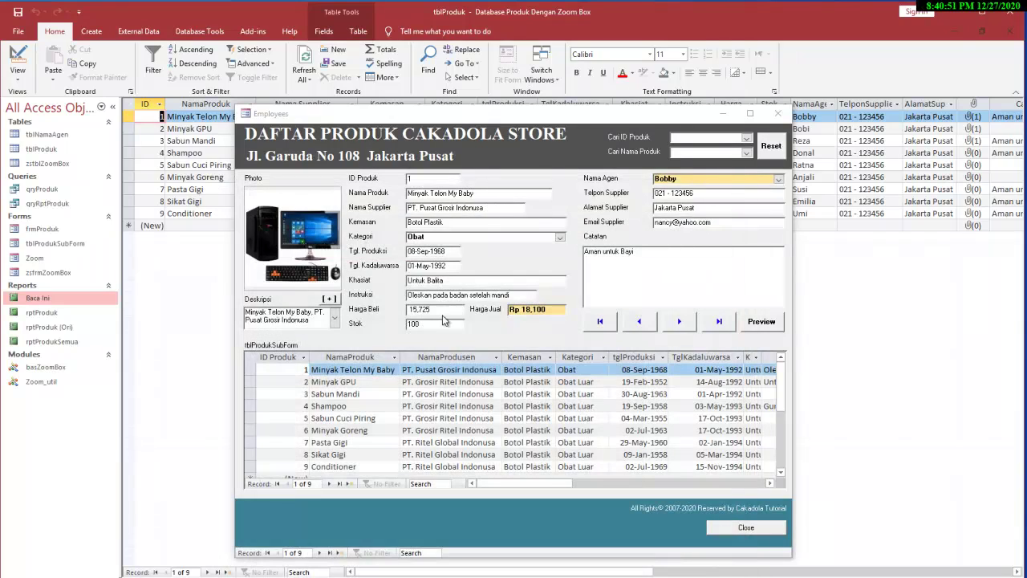
# Preview the rptProduk report for the current product from the form, and close the report
pyautogui.click(762, 321)
pyautogui.click(364, 208)
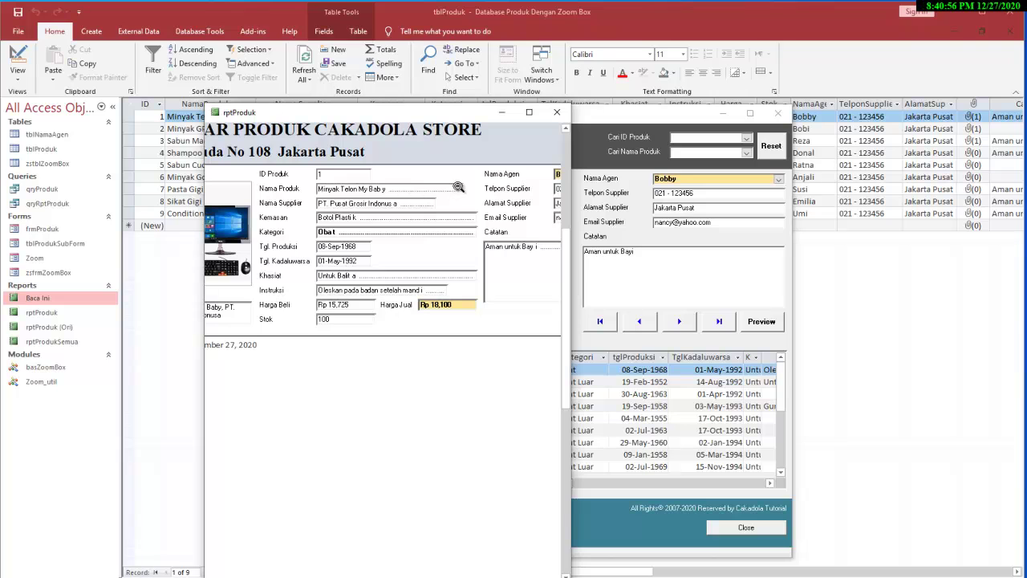
pyautogui.click(558, 111)
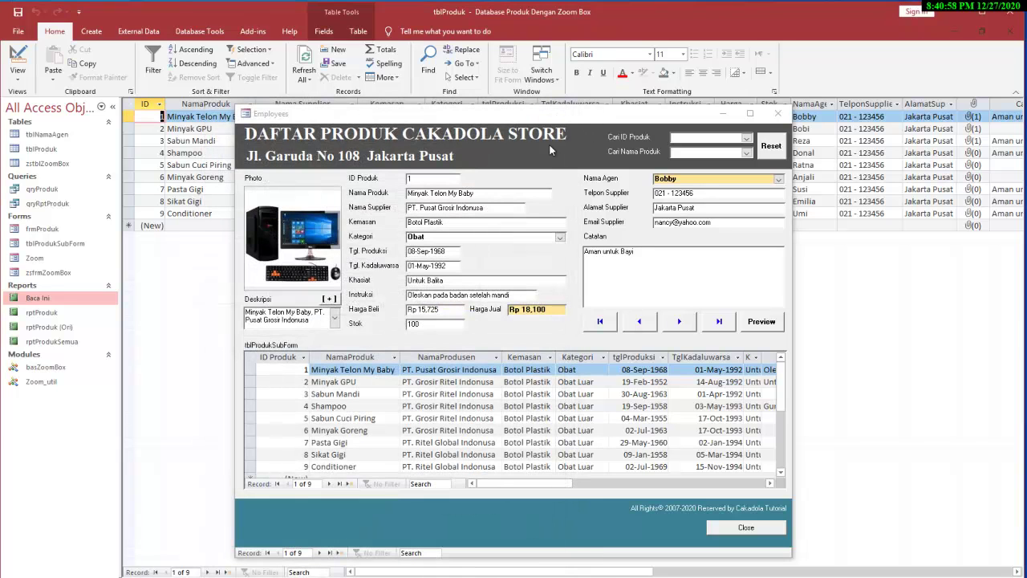
# Close the product form and the tblProduk datasheet, and select tblProduk among the database tables
pyautogui.click(749, 527)
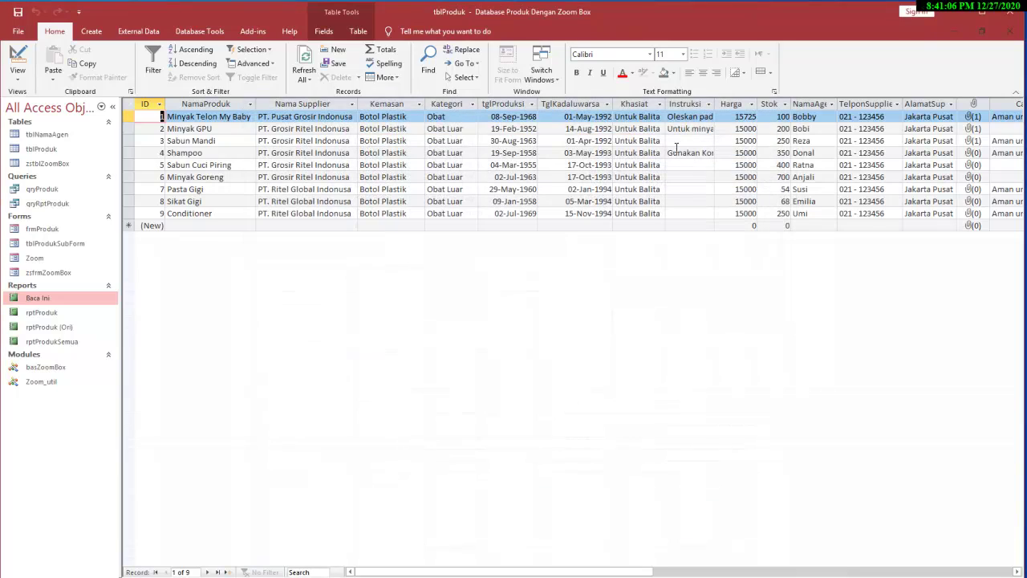
pyautogui.click(1009, 32)
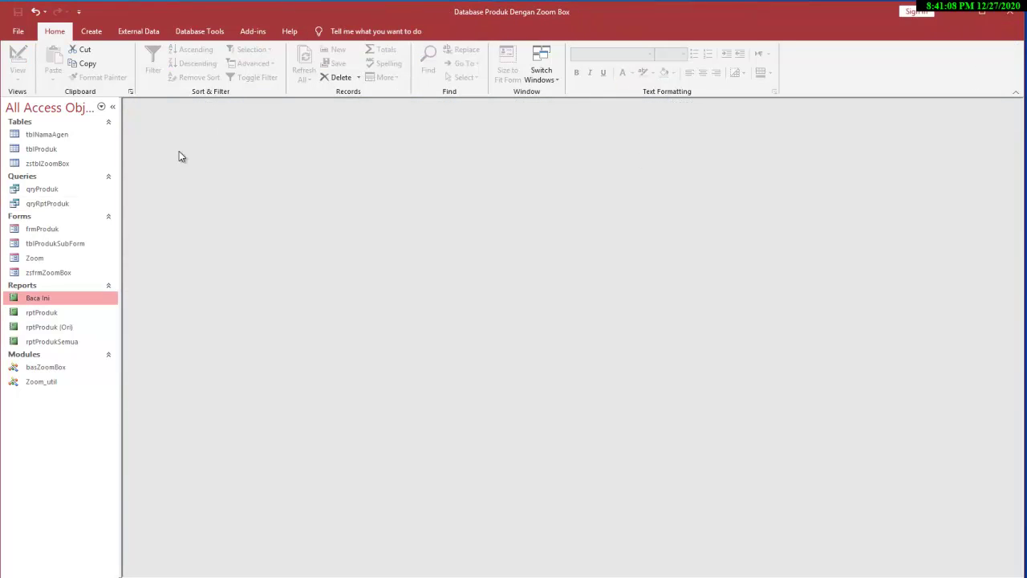
pyautogui.click(30, 152)
pyautogui.click(37, 141)
pyautogui.click(37, 151)
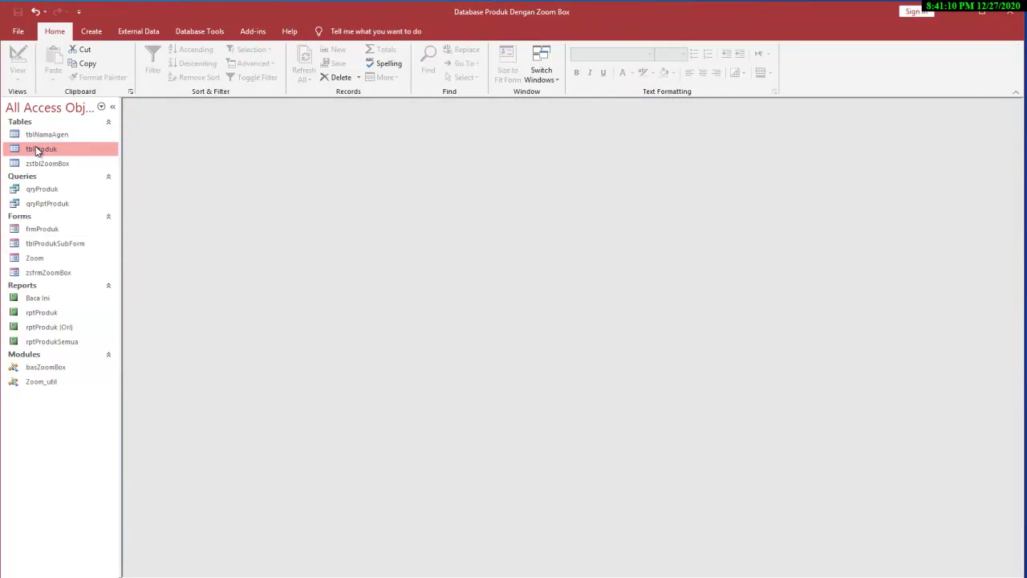
pyautogui.rightClick(35, 149)
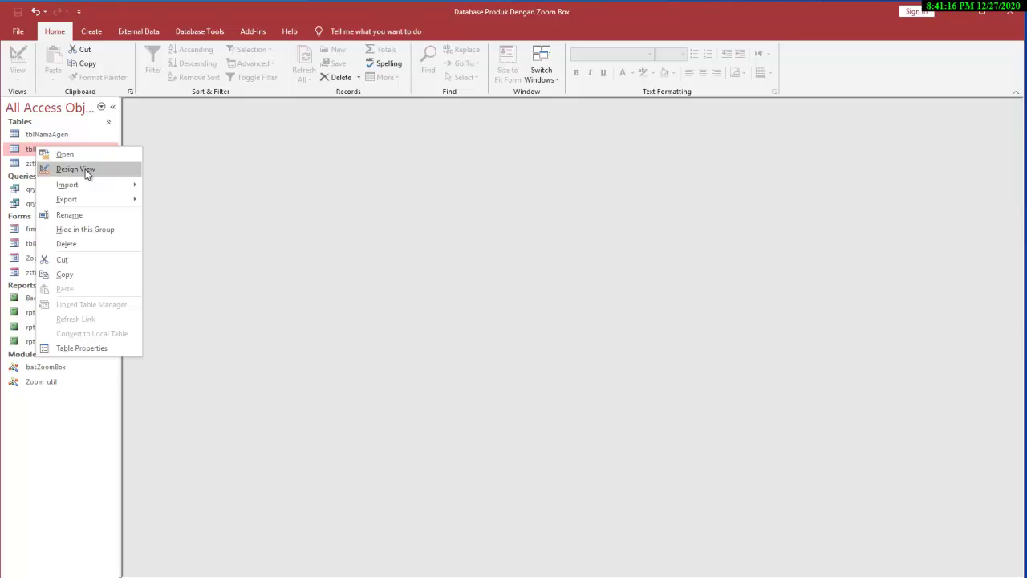
pyautogui.click(28, 151)
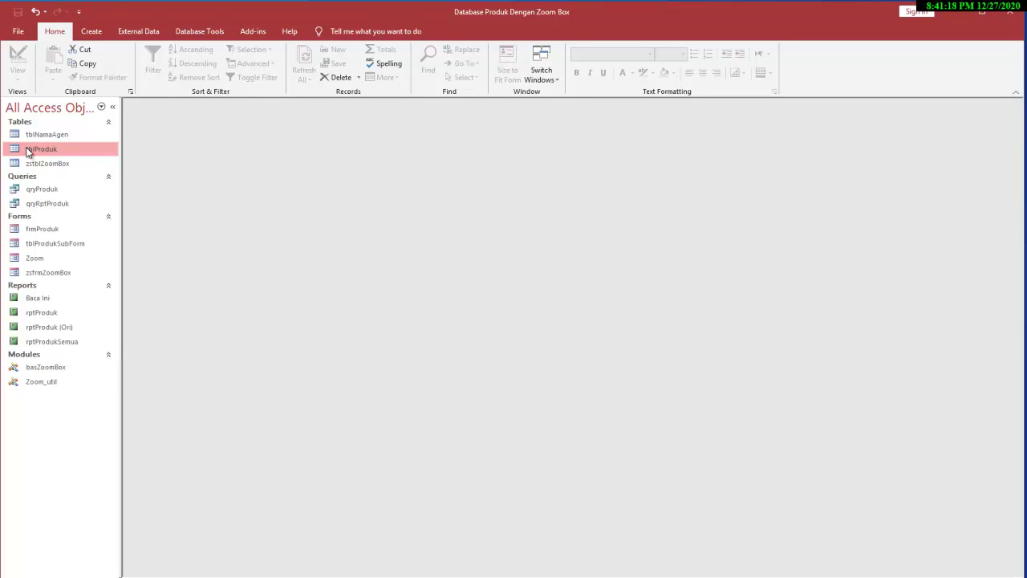
pyautogui.click(150, 32)
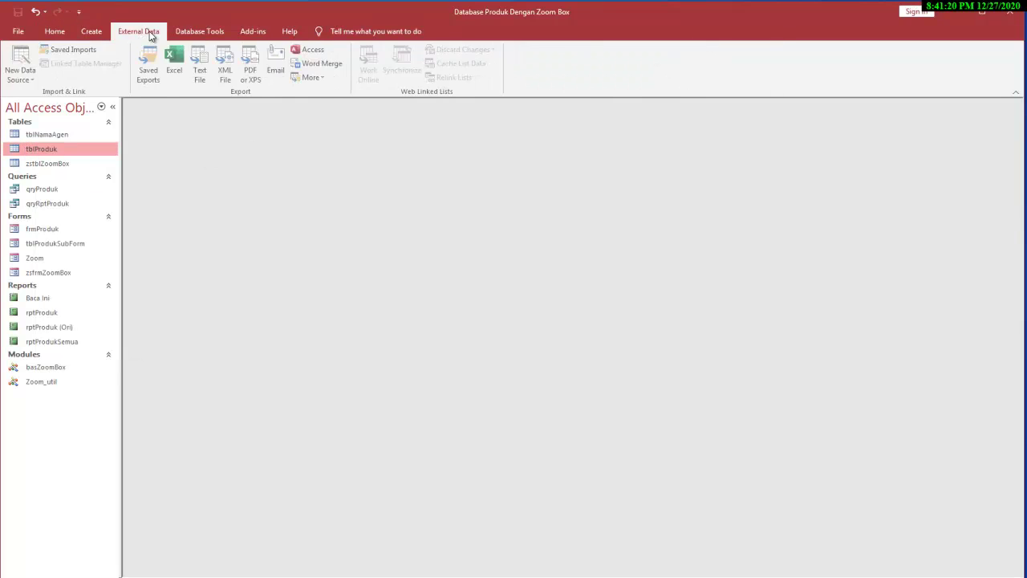
pyautogui.click(198, 34)
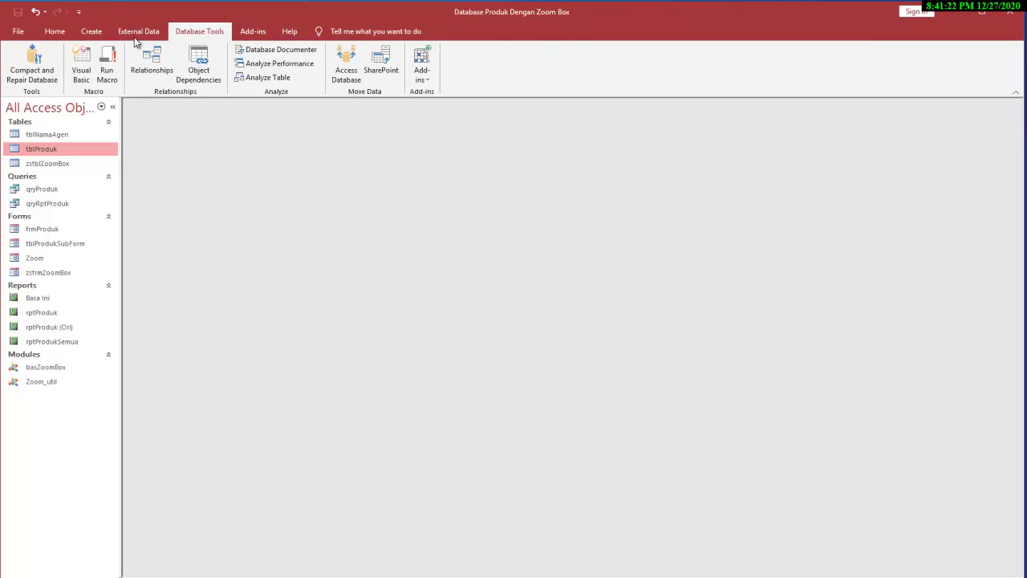
# Start the Form Wizard on tblProduk, add all its fields to the form, and continue to the layout choice
pyautogui.click(92, 34)
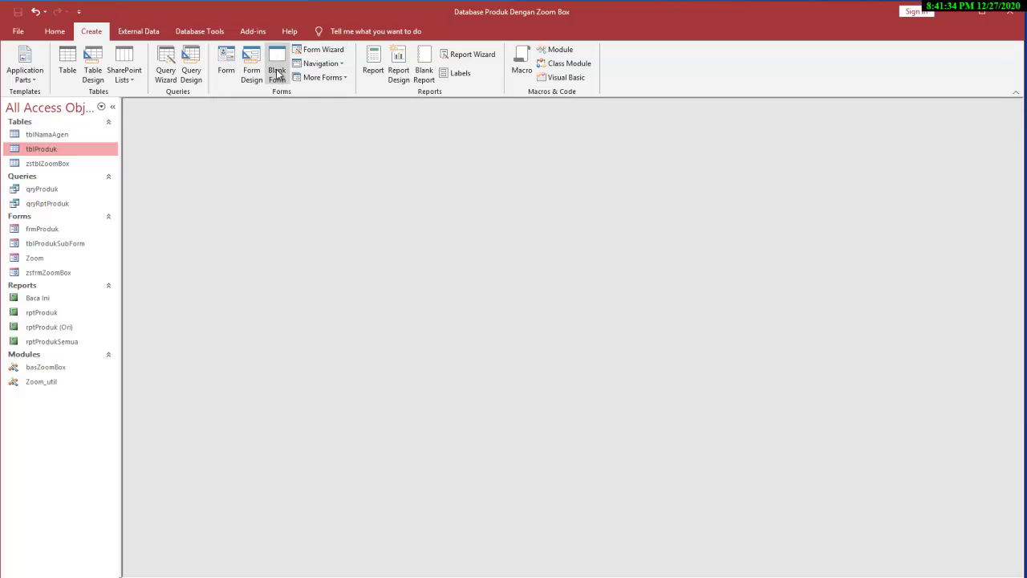
pyautogui.click(330, 54)
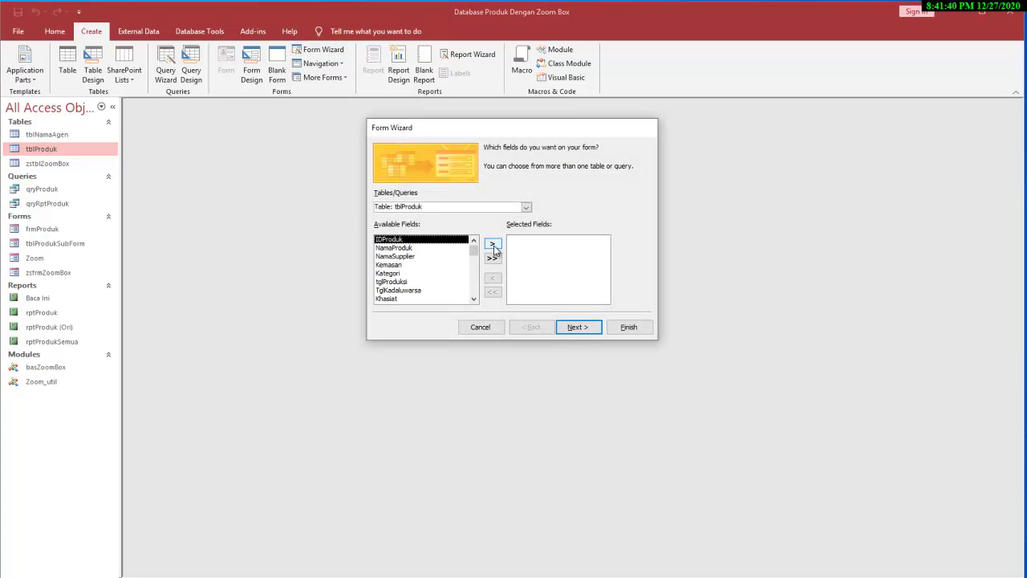
pyautogui.click(493, 245)
pyautogui.moveTo(474, 250); pyautogui.dragTo(493, 242)
pyautogui.click(492, 257)
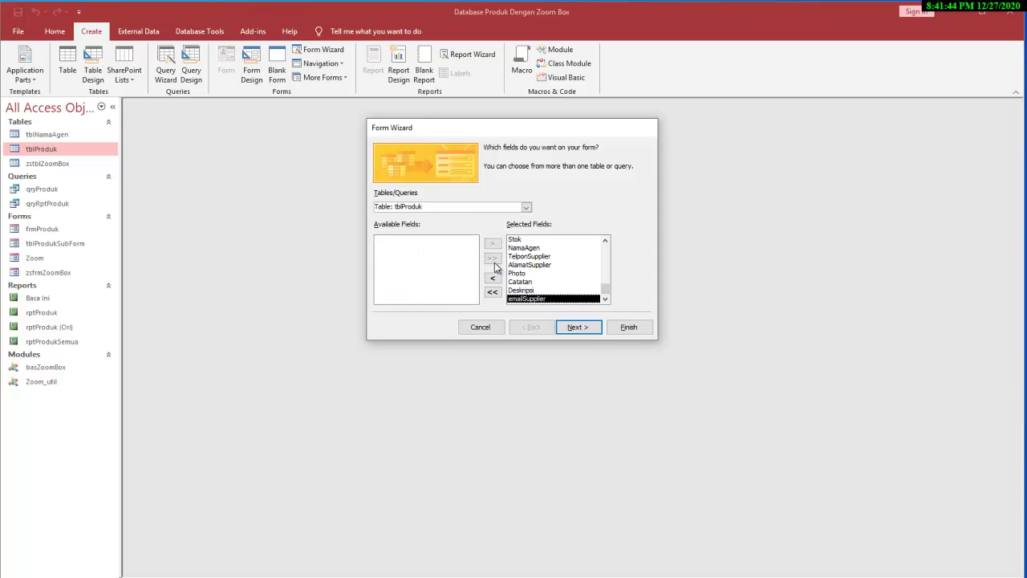
pyautogui.click(581, 329)
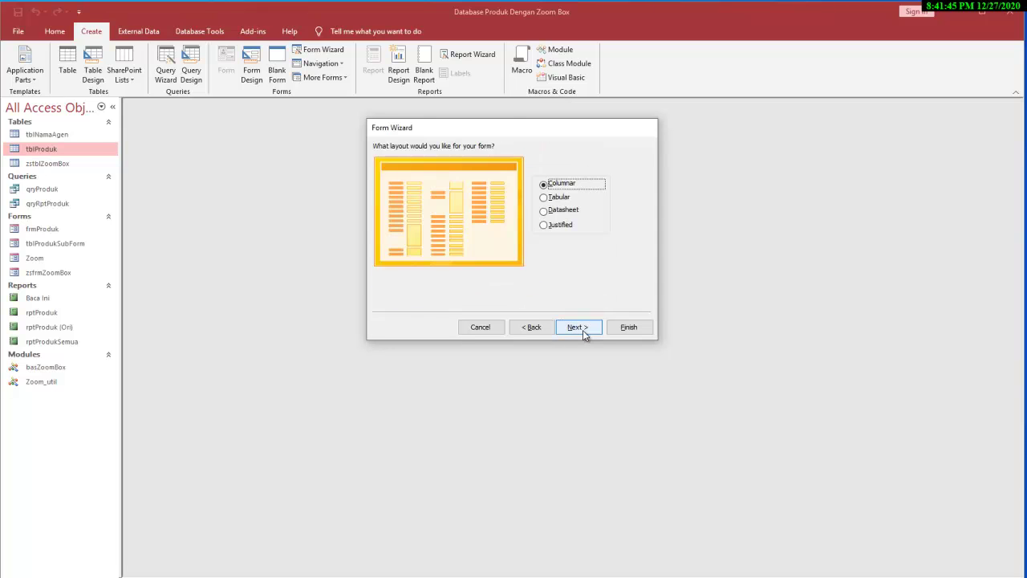
# Preview the Tabular, Datasheet and Justified layouts for the new form, and choose Columnar
pyautogui.click(544, 198)
pyautogui.click(544, 184)
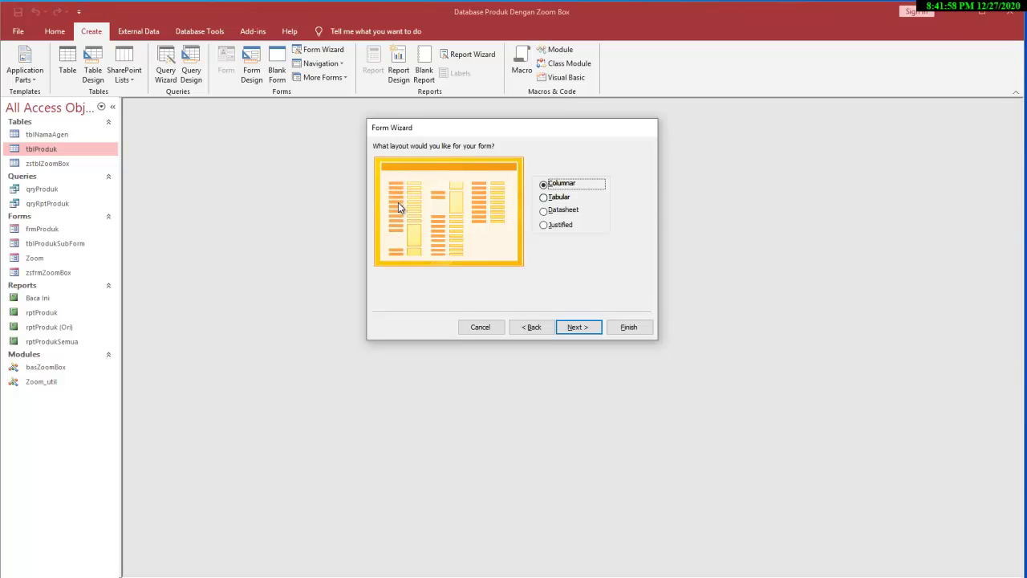
pyautogui.click(546, 197)
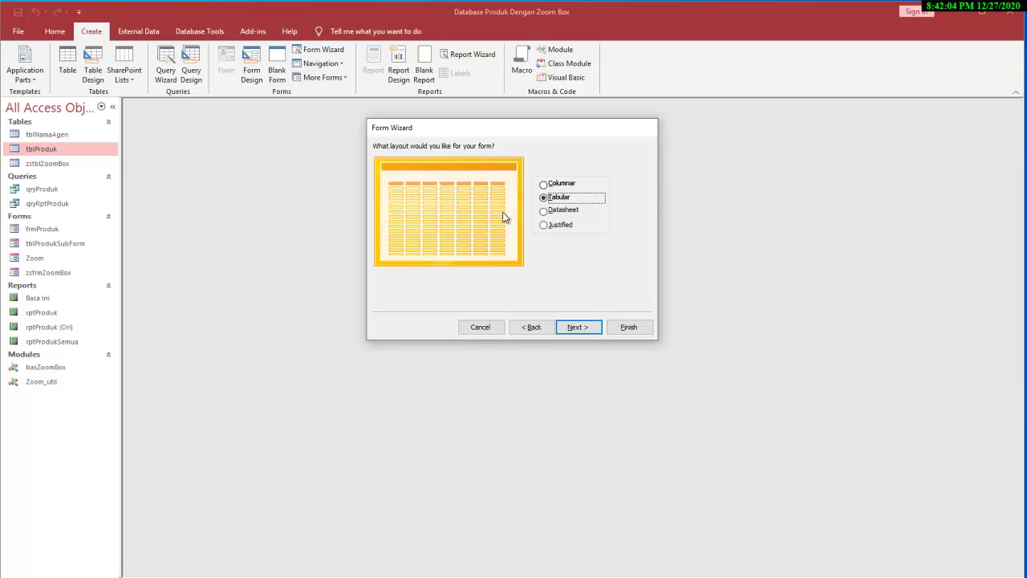
pyautogui.click(545, 212)
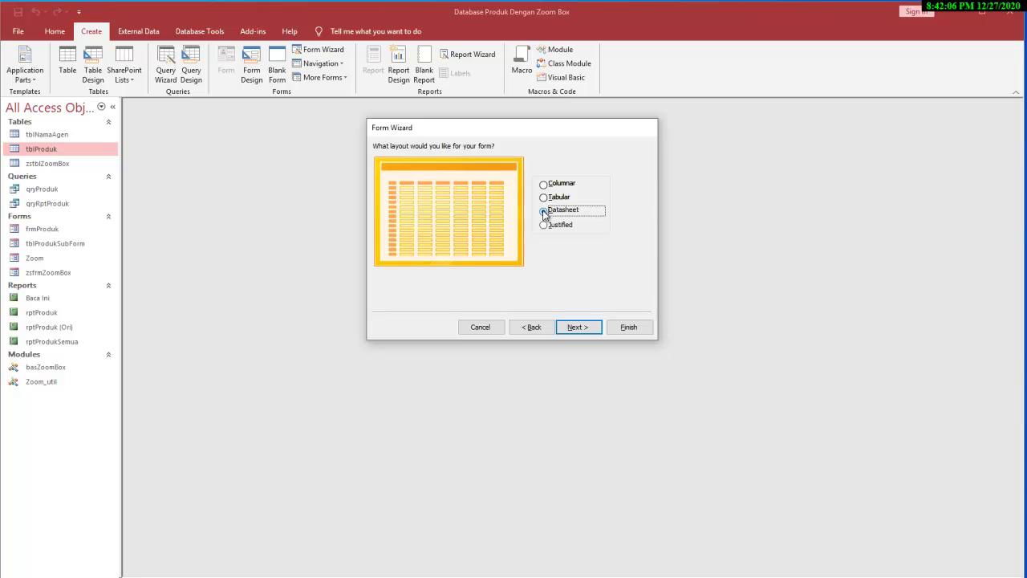
pyautogui.click(544, 225)
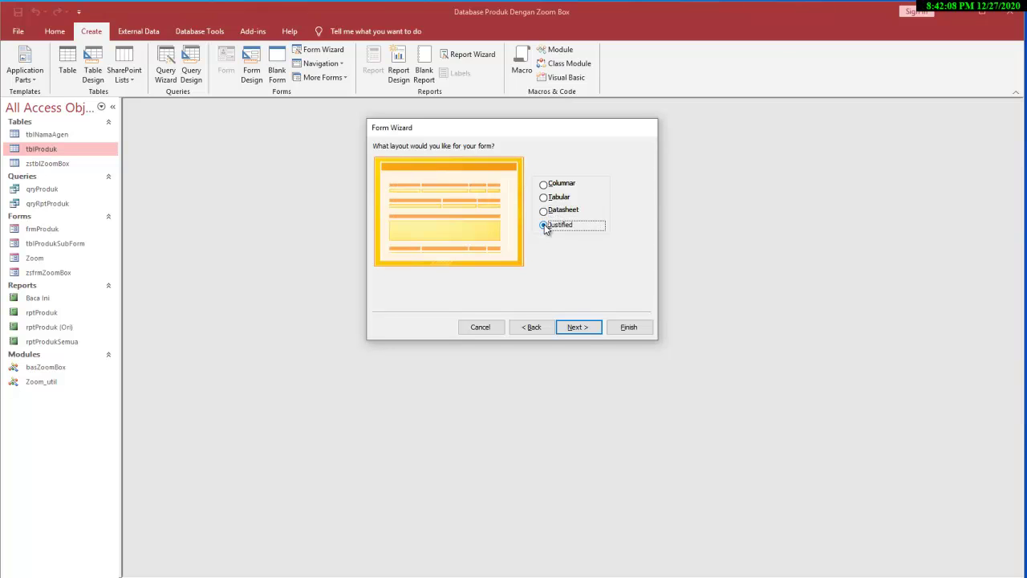
pyautogui.click(548, 186)
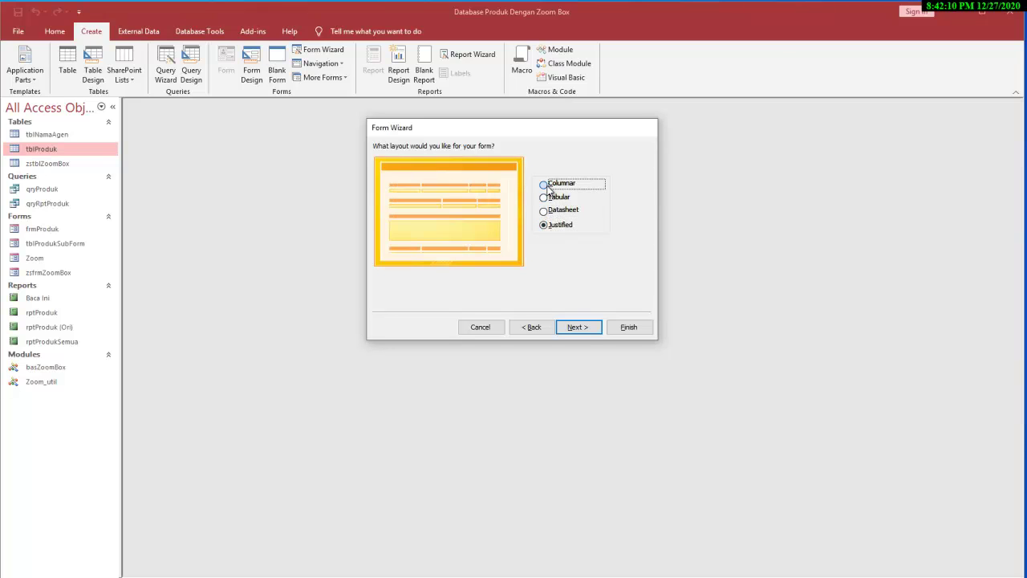
# Title the new form frmBarang, finish the wizard with the form opened for viewing, and maximize its window
pyautogui.click(569, 329)
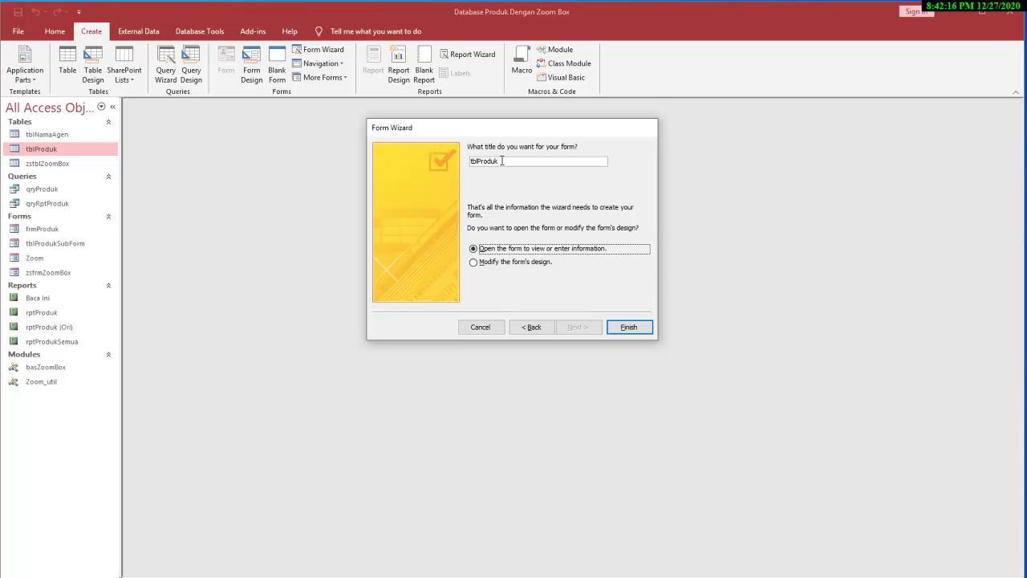
pyautogui.click(502, 161)
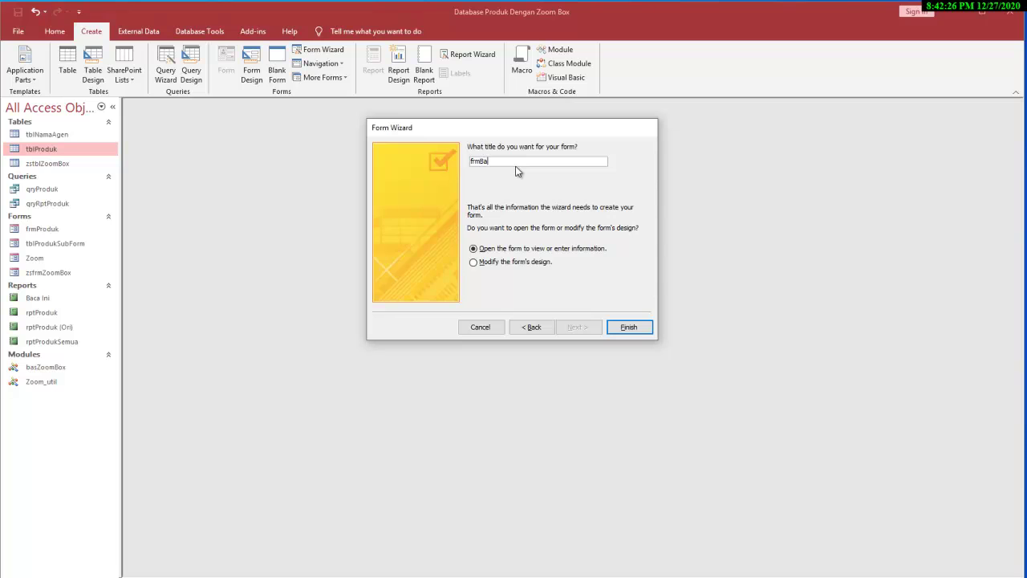
pyautogui.click(625, 329)
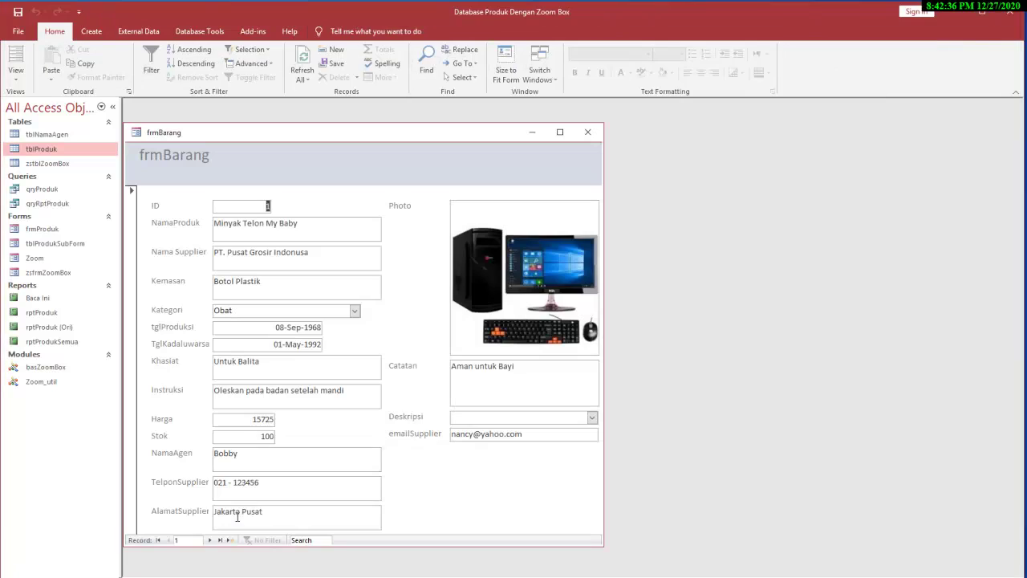
pyautogui.click(560, 132)
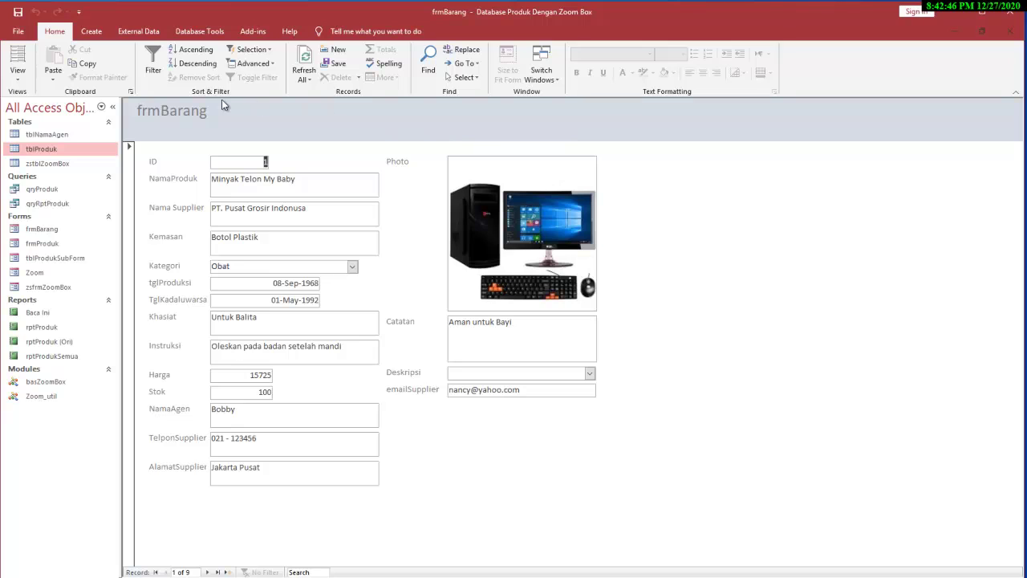
# Switch frmBarang to Design View and shift all the Detail section controls to the right, leaving free space beside them
pyautogui.click(17, 73)
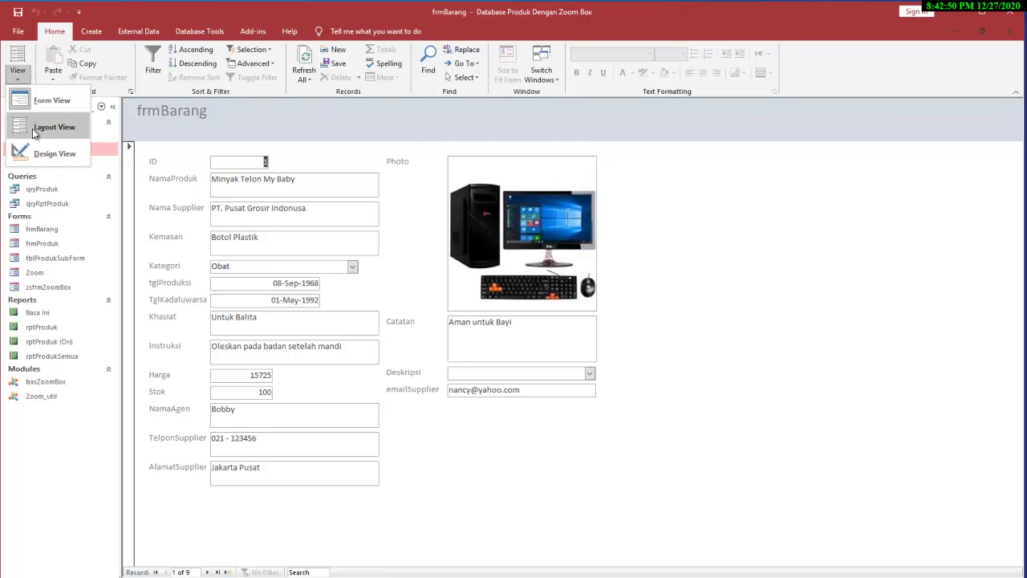
pyautogui.click(33, 128)
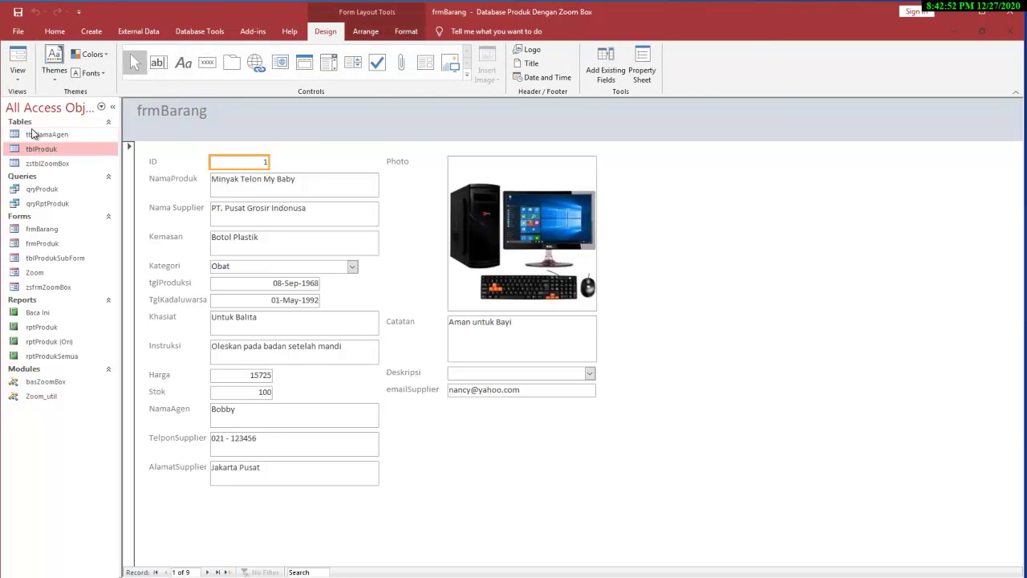
pyautogui.click(18, 72)
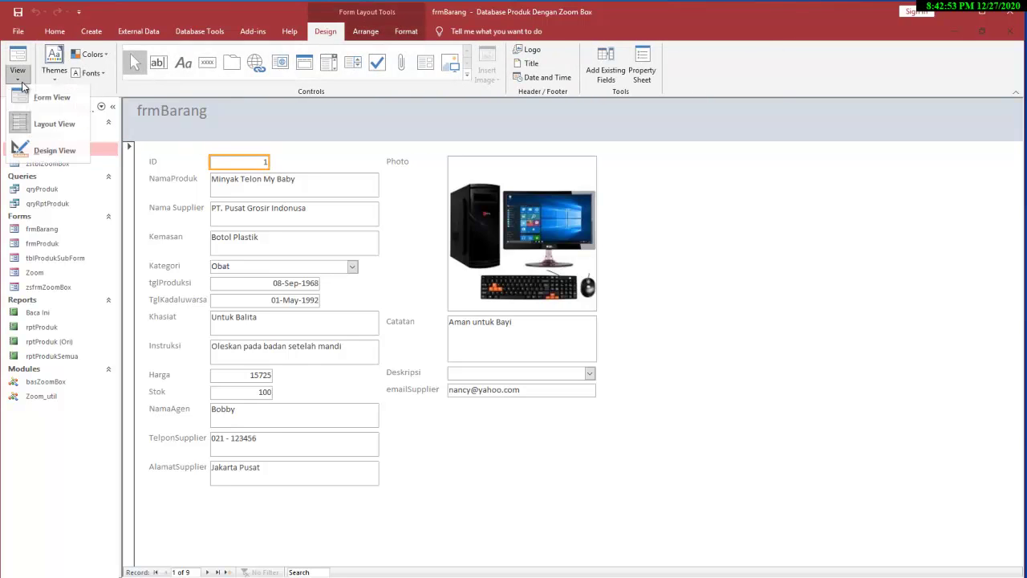
pyautogui.click(32, 153)
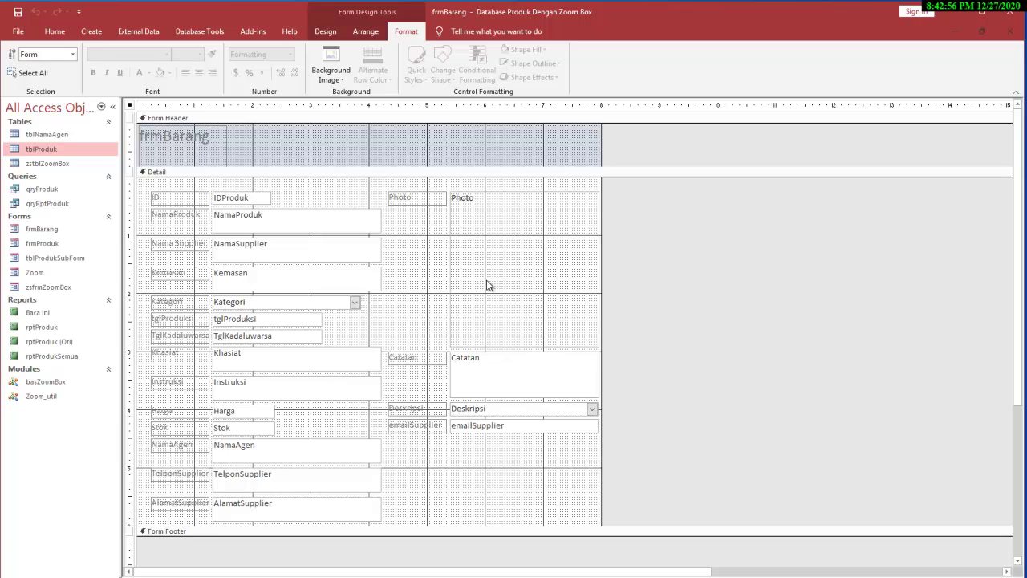
pyautogui.moveTo(154, 183); pyautogui.dragTo(603, 525)
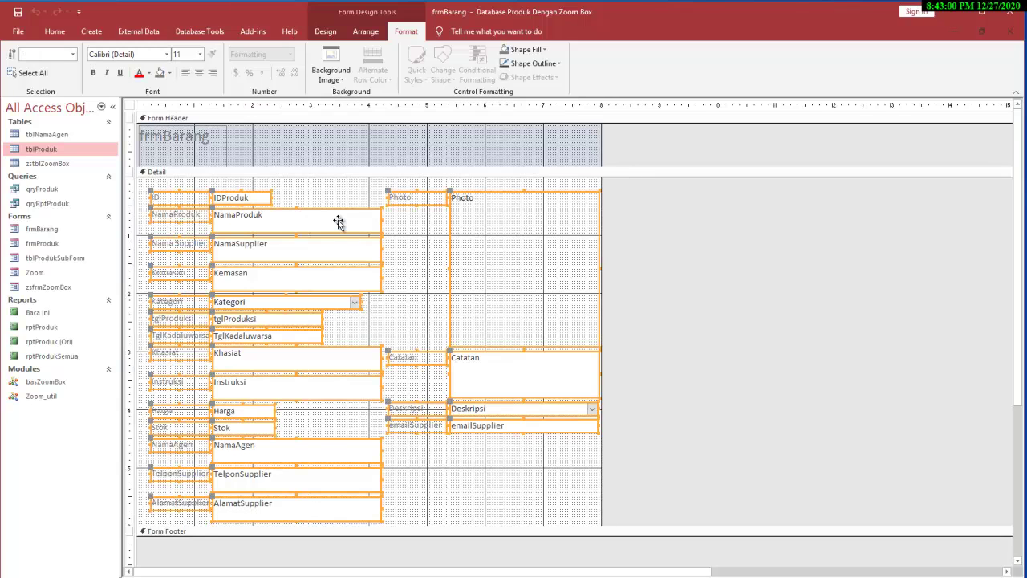
pyautogui.moveTo(340, 222); pyautogui.dragTo(485, 222)
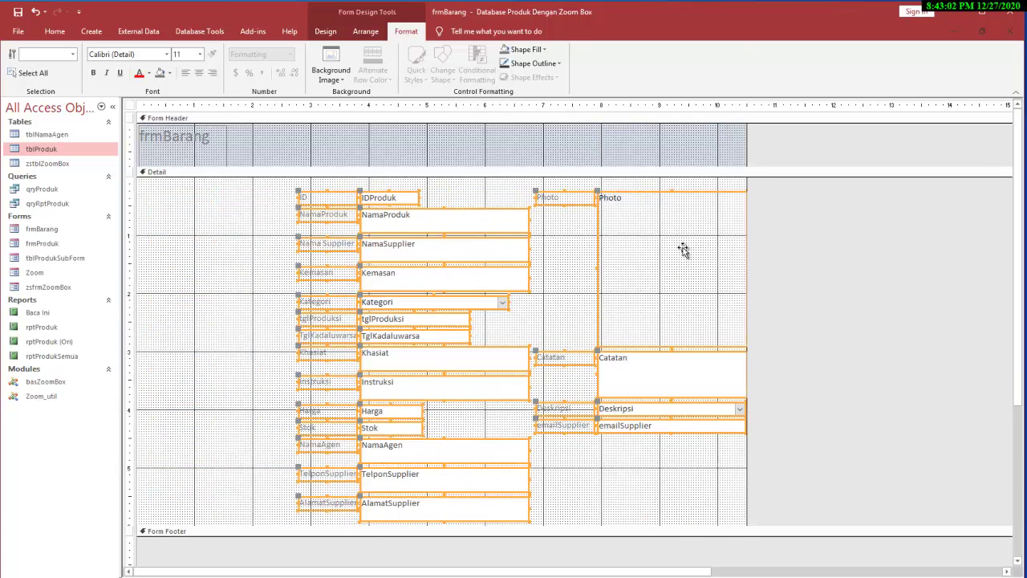
# Move the Photo control with its label into the free space before the ID column, and shrink the photo frame to fit there
pyautogui.moveTo(798, 196); pyautogui.dragTo(584, 300)
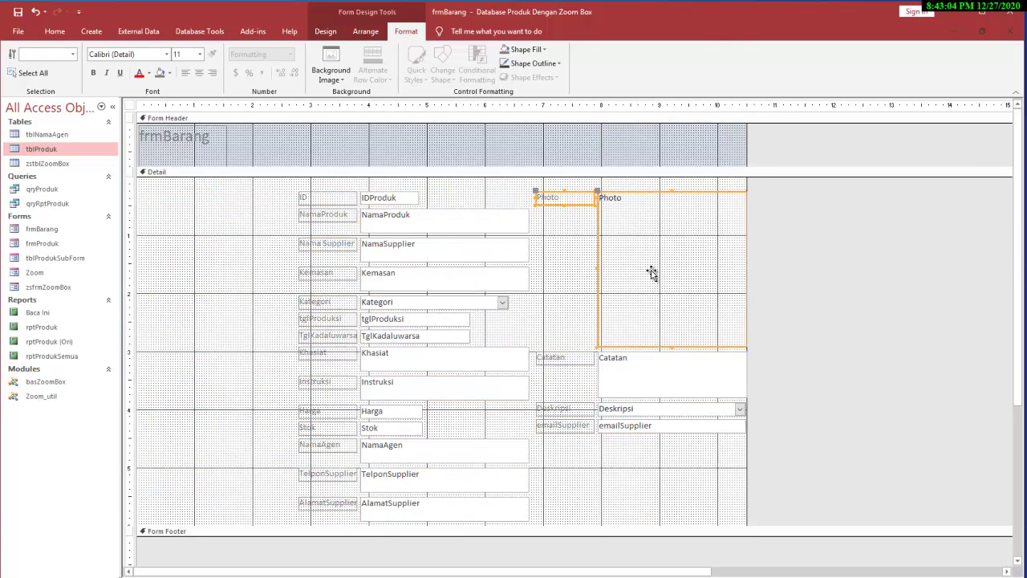
pyautogui.moveTo(650, 271); pyautogui.dragTo(183, 271)
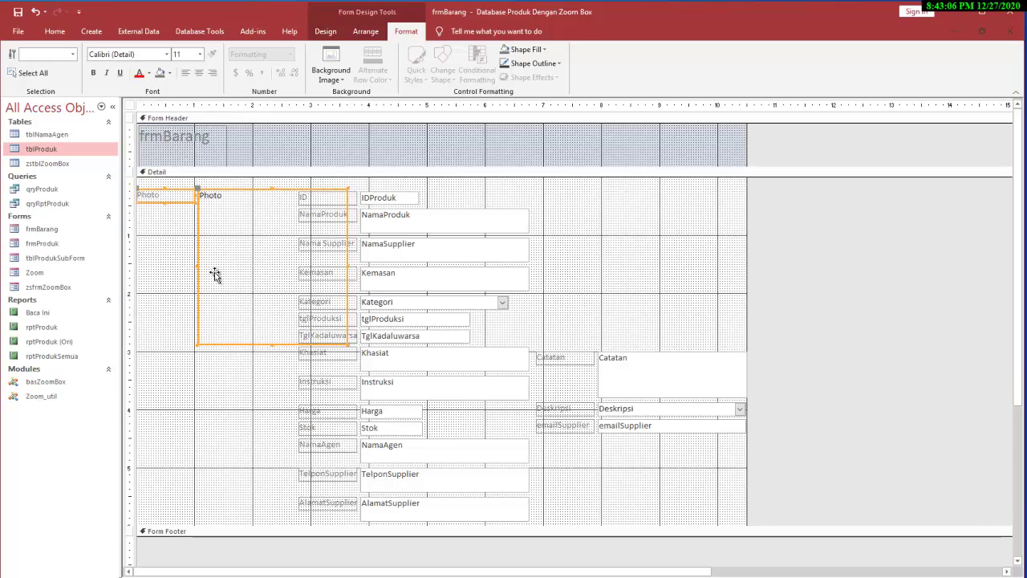
pyautogui.moveTo(350, 347); pyautogui.dragTo(297, 320)
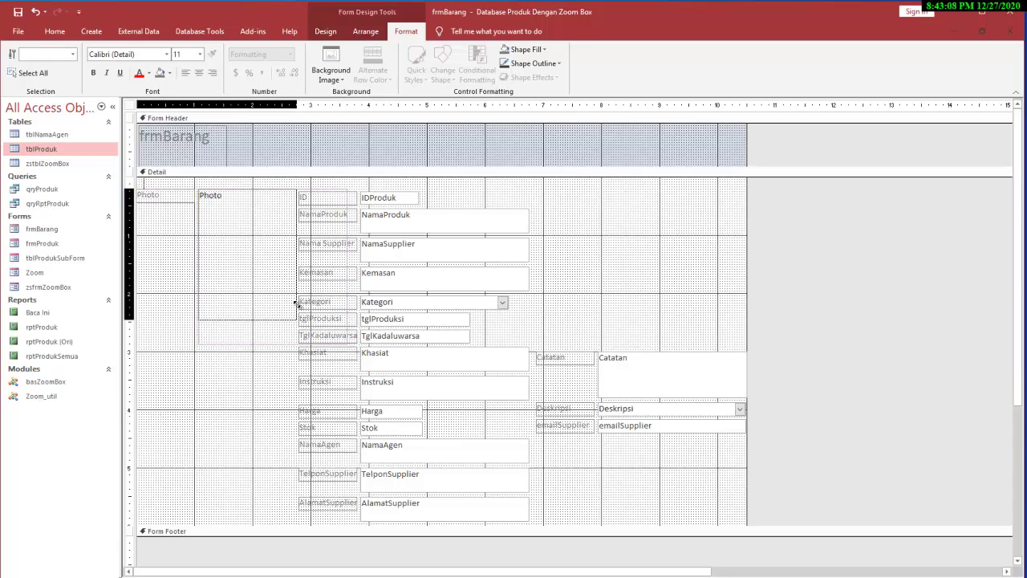
# Place the Photo label directly above the photo frame and widen it to match the frame's width
pyautogui.click(147, 186)
pyautogui.click(146, 196)
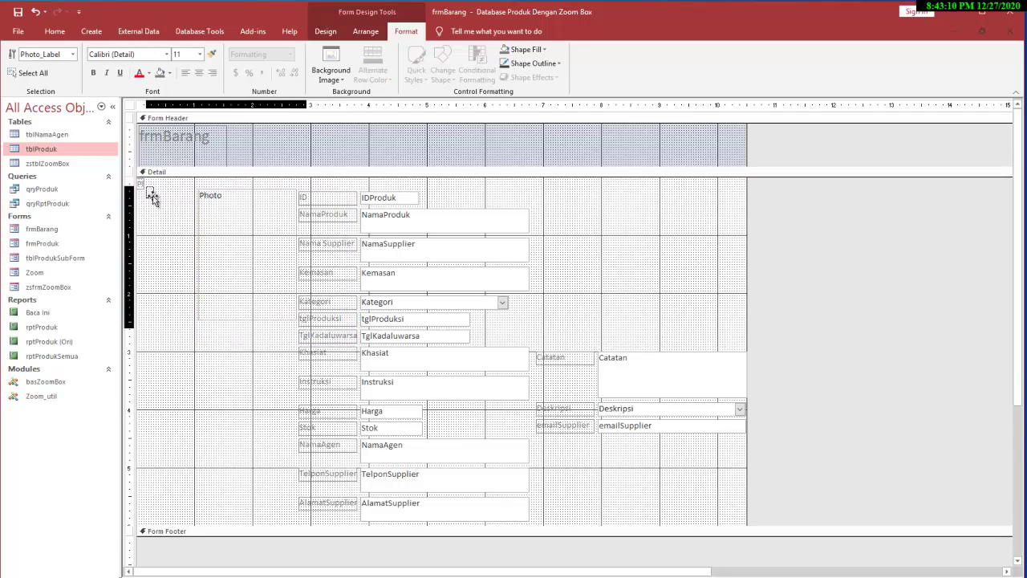
pyautogui.moveTo(145, 198); pyautogui.dragTo(296, 195)
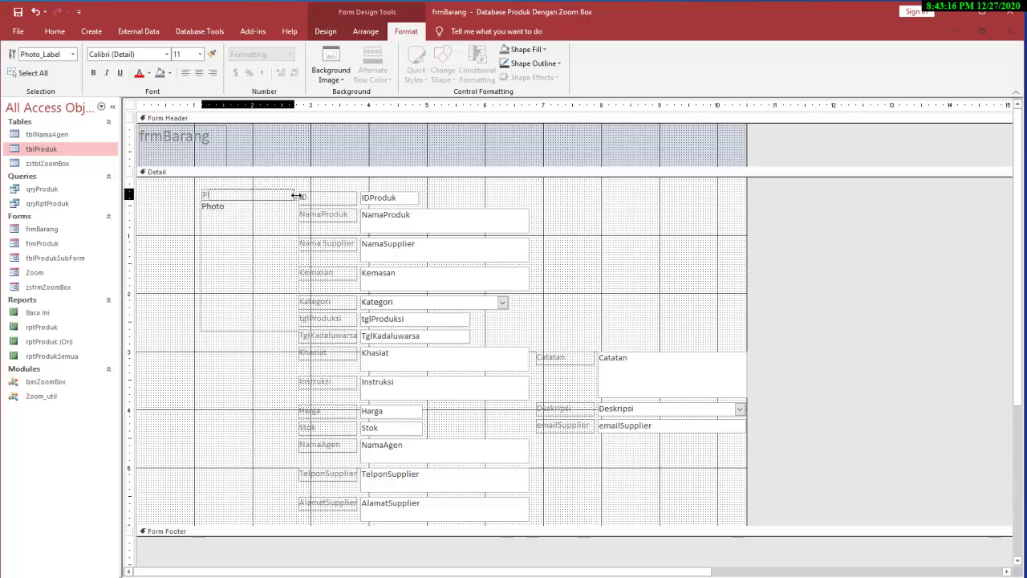
pyautogui.moveTo(233, 348); pyautogui.dragTo(227, 203)
# Shift all the Detail section controls together toward the section's upper-left corner, leaving the header title in place
pyautogui.click(500, 198)
pyautogui.hotkey('ctrl', 'a')
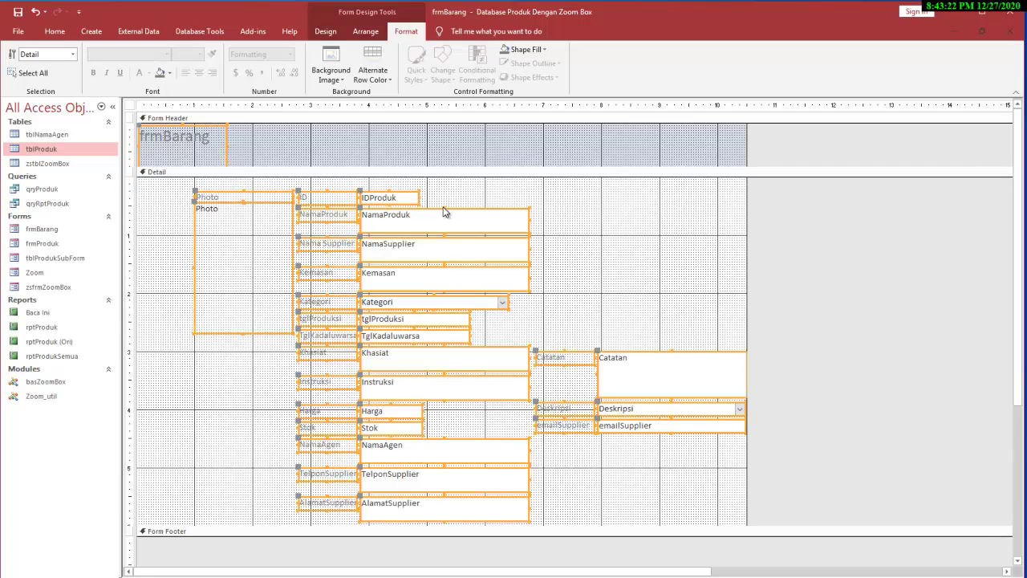
pyautogui.click(183, 193)
pyautogui.moveTo(170, 191); pyautogui.dragTo(783, 526)
pyautogui.moveTo(427, 218); pyautogui.dragTo(375, 217)
pyautogui.click(665, 279)
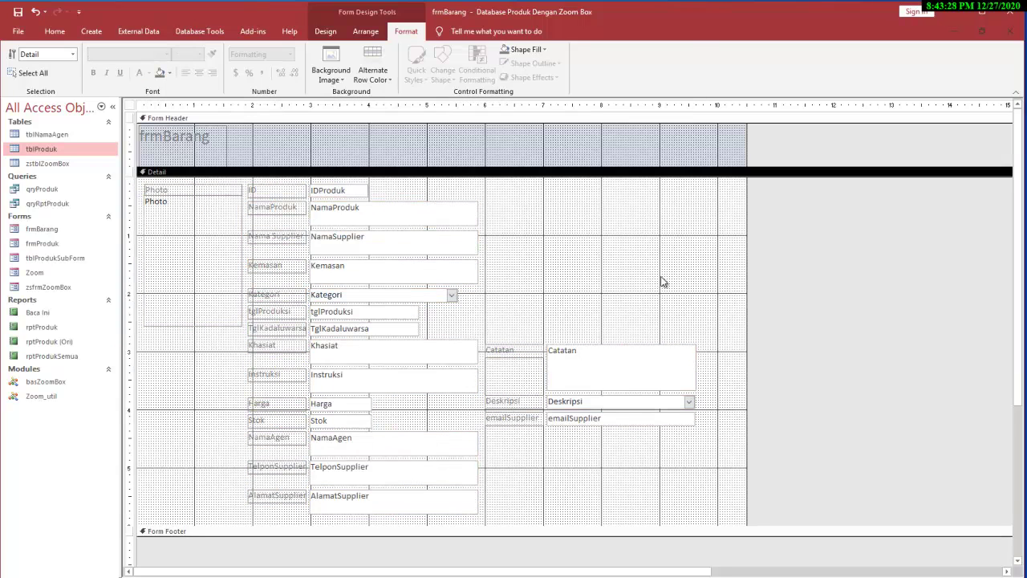
# Check the rearranged form in Form View and Layout View, and return to Design View
pyautogui.moveTo(677, 283); pyautogui.dragTo(532, 444)
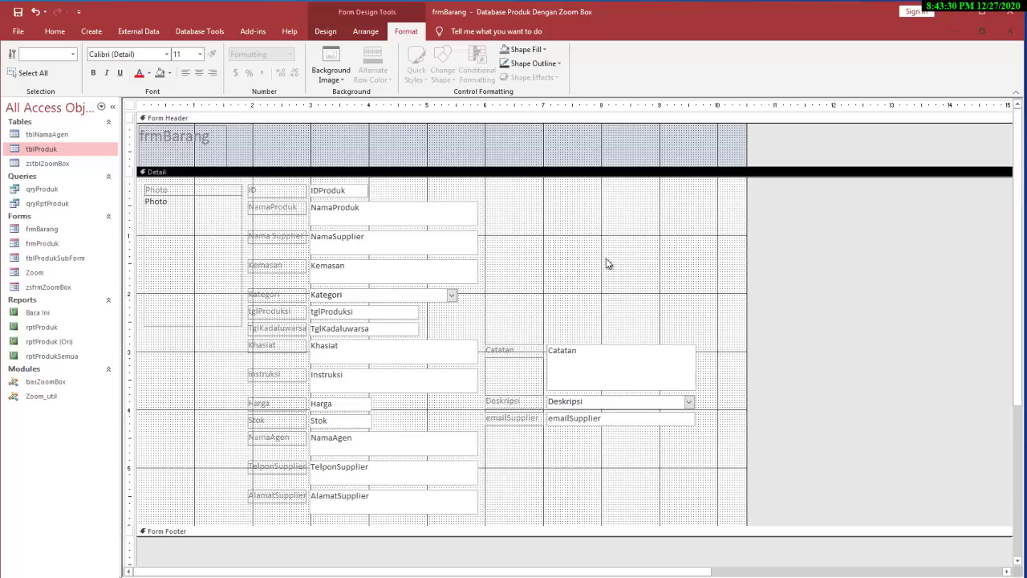
pyautogui.click(54, 32)
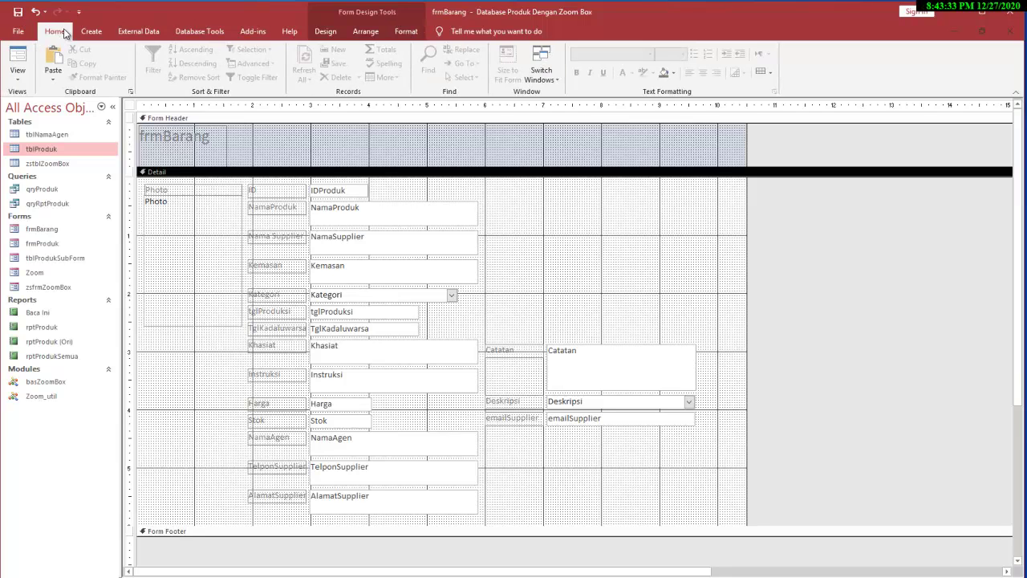
pyautogui.click(21, 56)
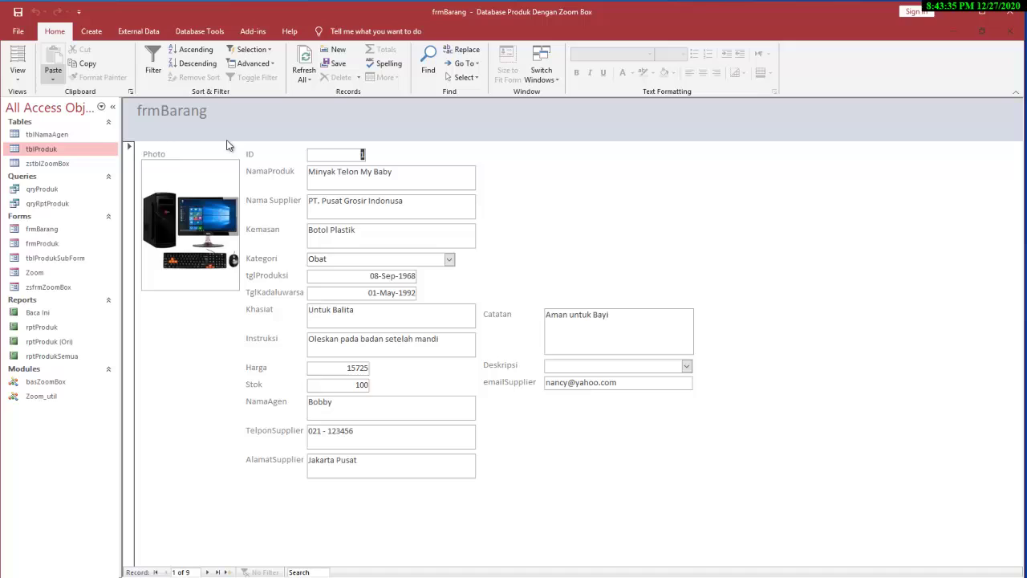
pyautogui.rightClick(567, 211)
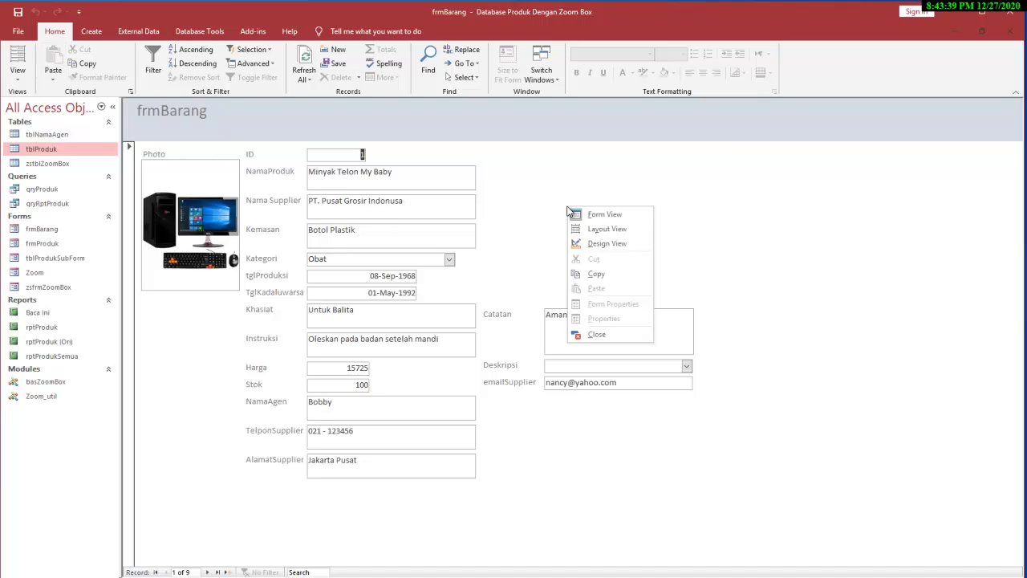
pyautogui.click(604, 230)
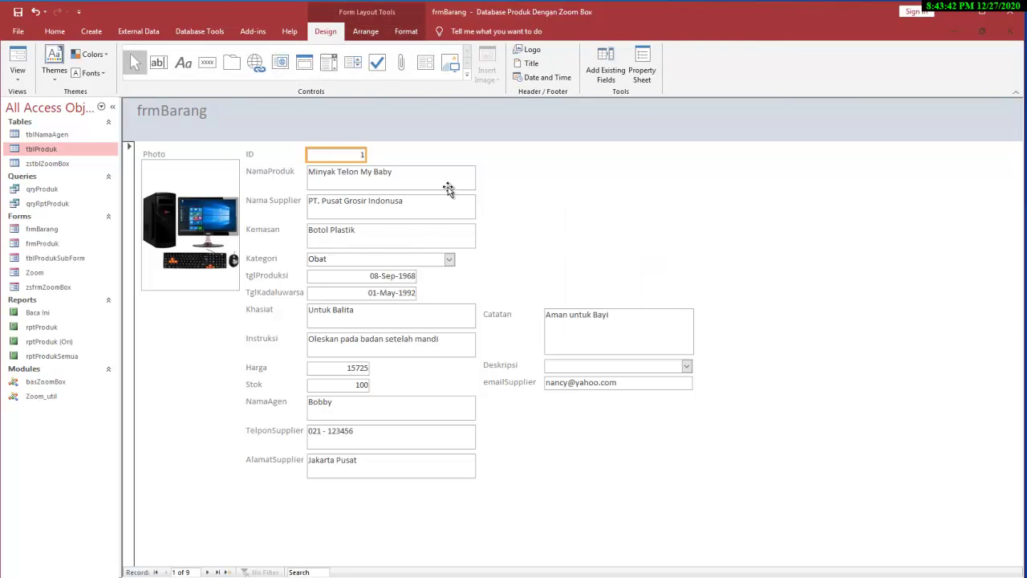
pyautogui.click(344, 311)
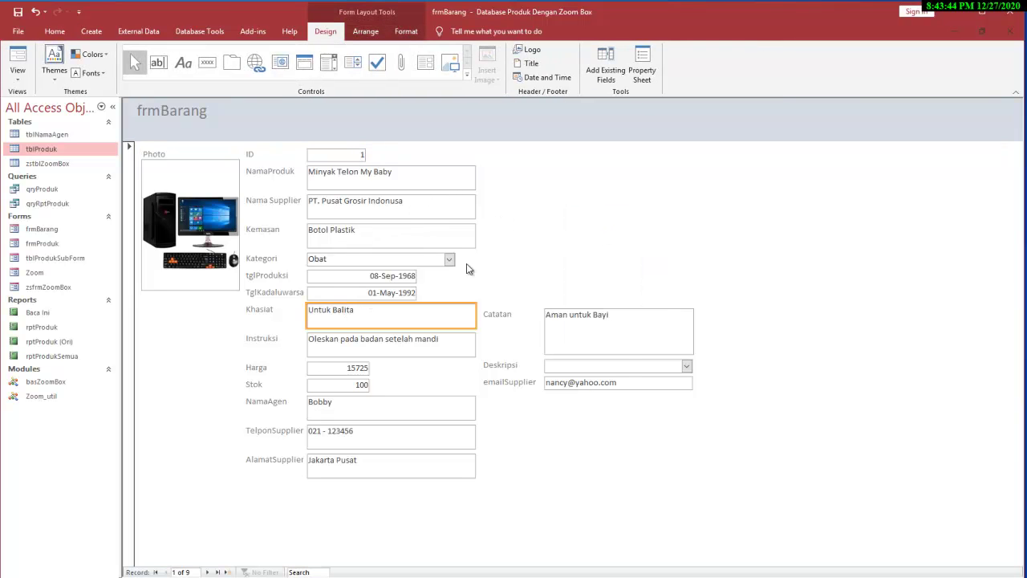
pyautogui.rightClick(546, 239)
pyautogui.click(578, 277)
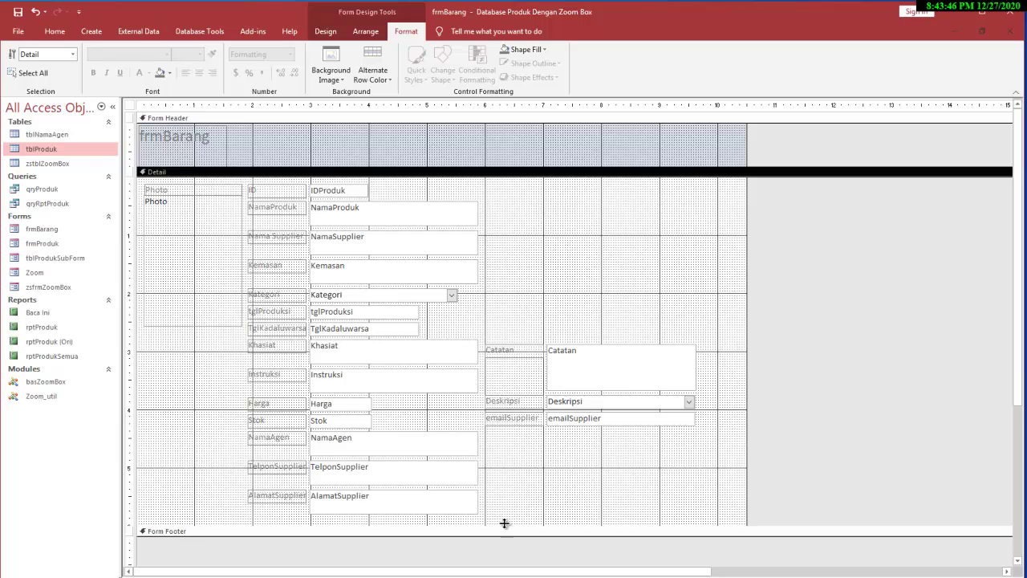
# Move NamaAgen, TelponSupplier and AlamatSupplier to the top of the right-hand column, and place Catatan, Deskripsi and emailSupplier directly below them
pyautogui.moveTo(507, 522); pyautogui.dragTo(272, 443)
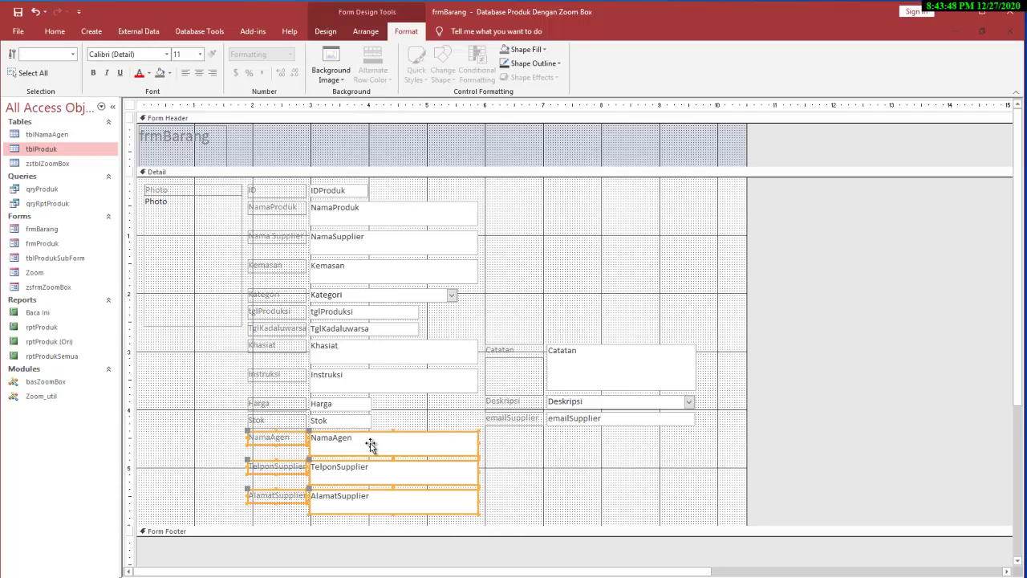
pyautogui.moveTo(367, 447); pyautogui.dragTo(614, 198)
pyautogui.moveTo(708, 459)
pyautogui.mouseDown()
pyautogui.moveTo(496, 342)
pyautogui.moveTo(549, 300)
pyautogui.mouseUp()
pyautogui.moveTo(709, 329); pyautogui.dragTo(483, 438)
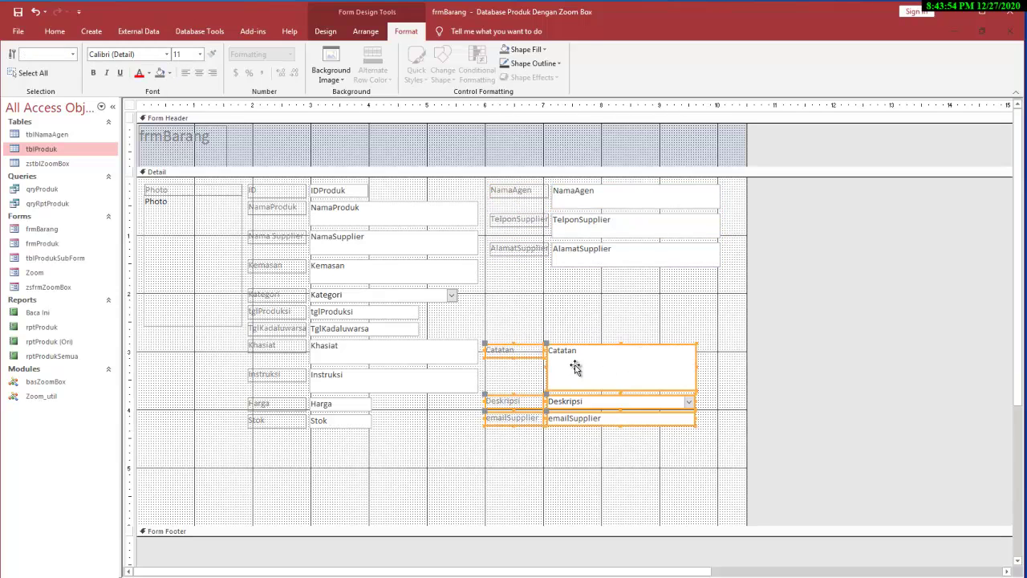
pyautogui.moveTo(578, 366); pyautogui.dragTo(590, 296)
pyautogui.click(725, 316)
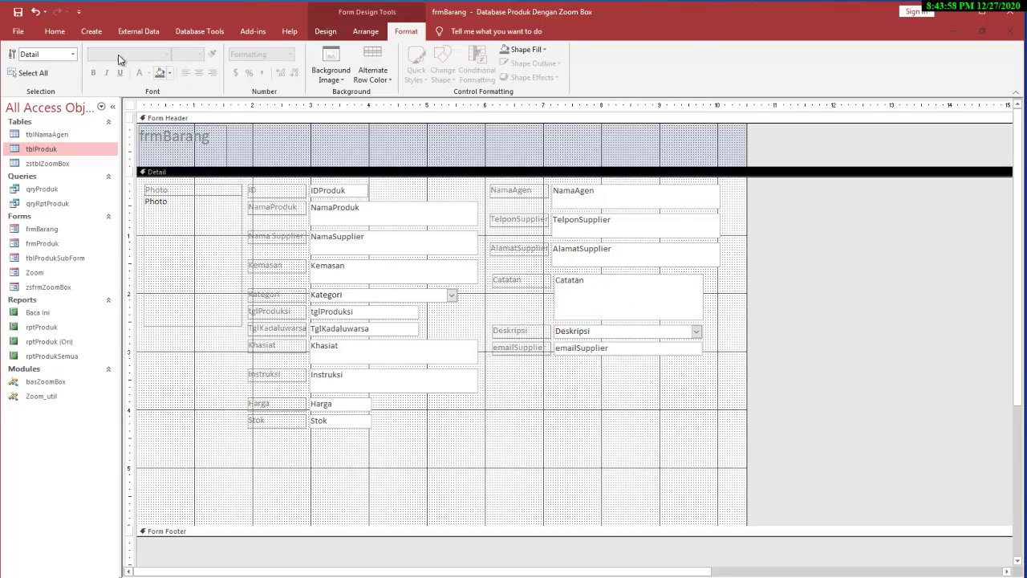
# Check the three-column arrangement in Form View and return to Design View
pyautogui.click(54, 30)
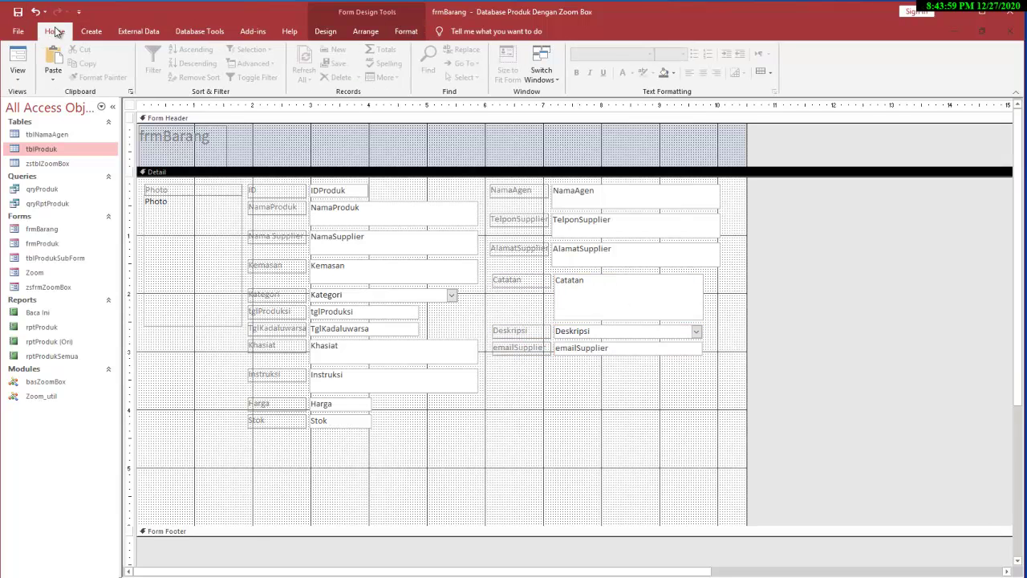
pyautogui.click(17, 60)
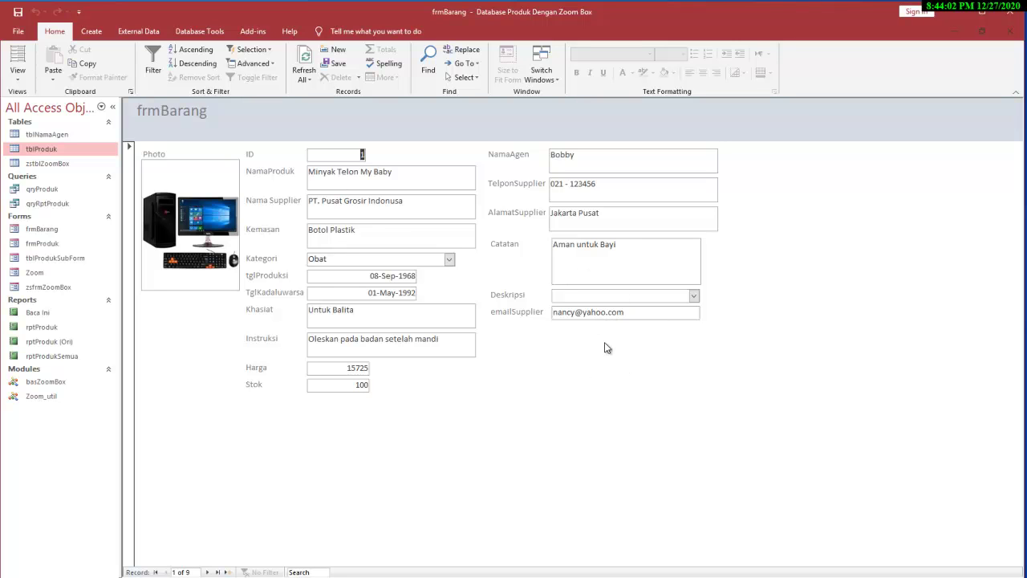
pyautogui.rightClick(676, 349)
pyautogui.click(699, 385)
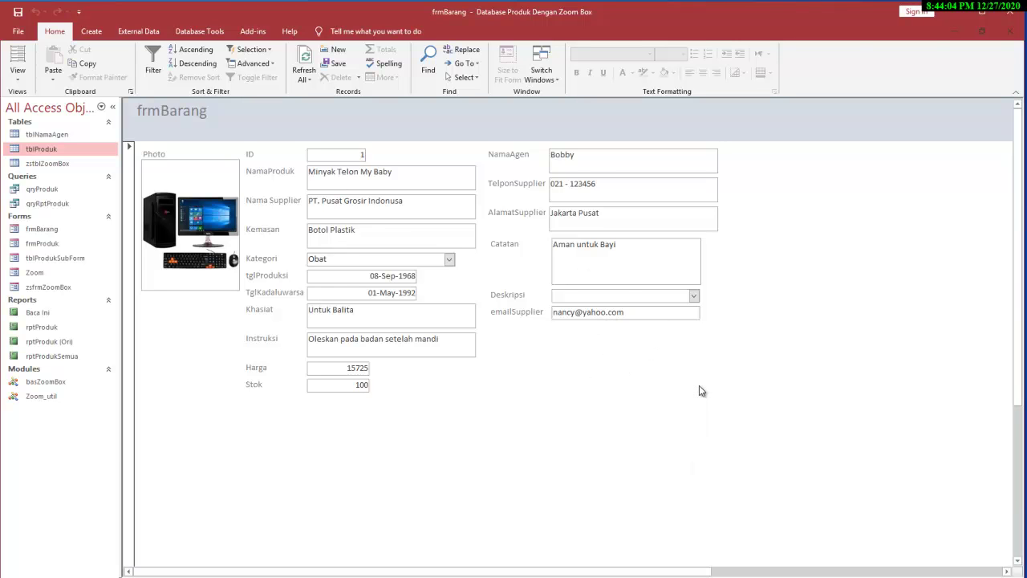
# Left-align the right-hand column's labels, from NamaAgen to emailSupplier
pyautogui.moveTo(530, 387); pyautogui.dragTo(507, 190)
pyautogui.click(366, 31)
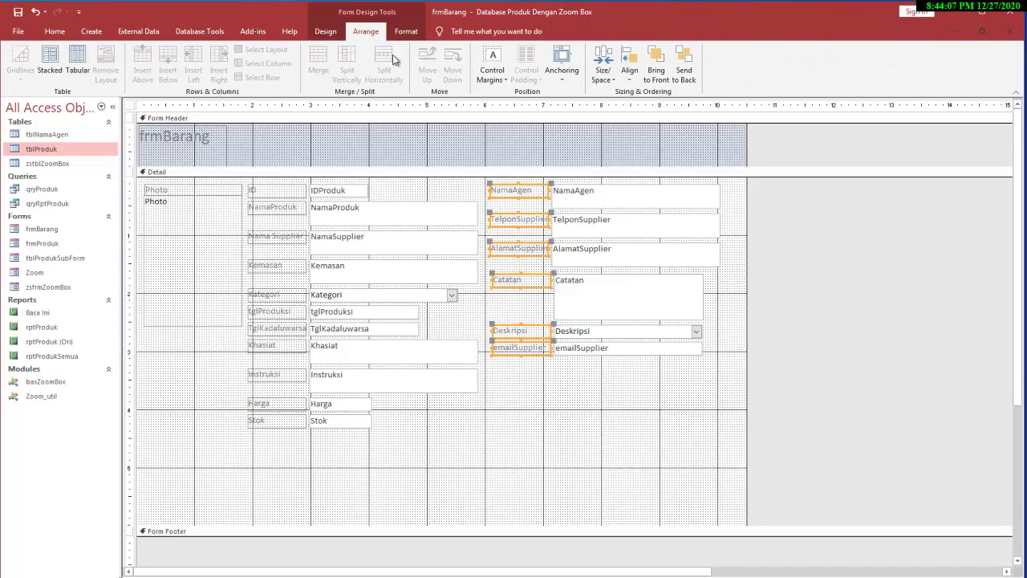
pyautogui.click(630, 68)
pyautogui.click(642, 107)
pyautogui.click(626, 442)
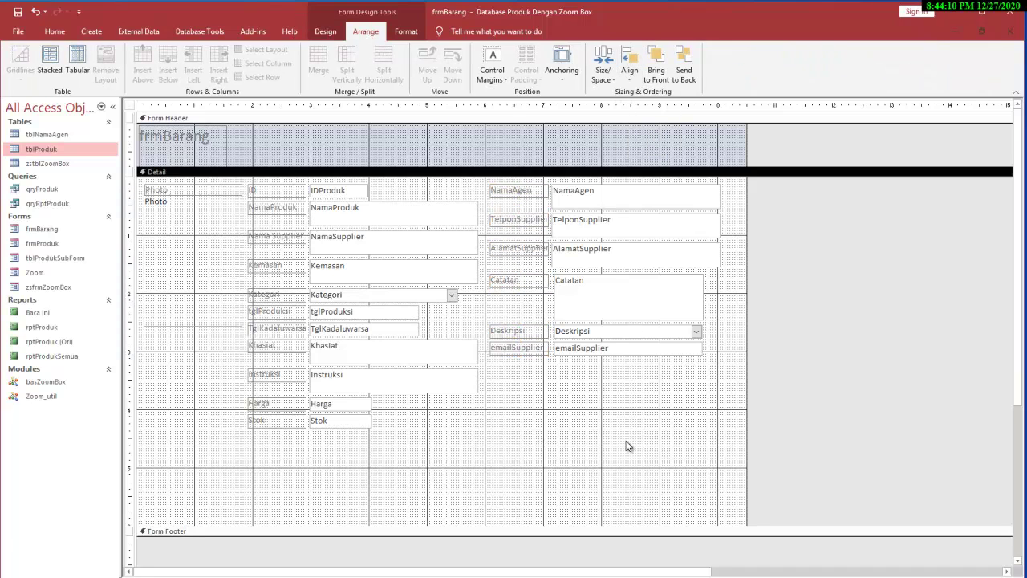
# Left-align the right-hand column's field boxes, from NamaAgen to emailSupplier
pyautogui.moveTo(626, 443); pyautogui.dragTo(583, 191)
pyautogui.click(630, 68)
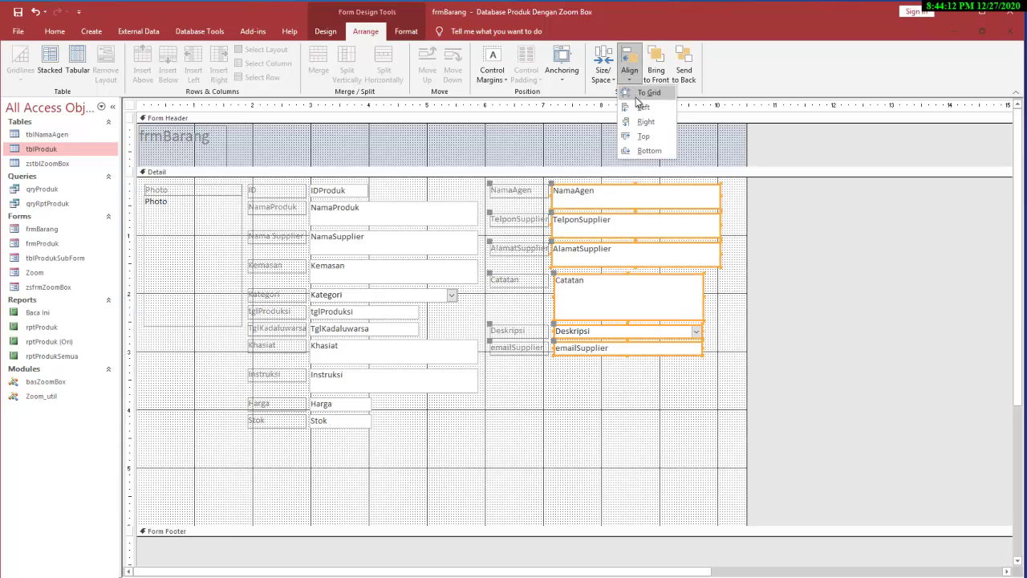
pyautogui.click(643, 107)
pyautogui.click(709, 427)
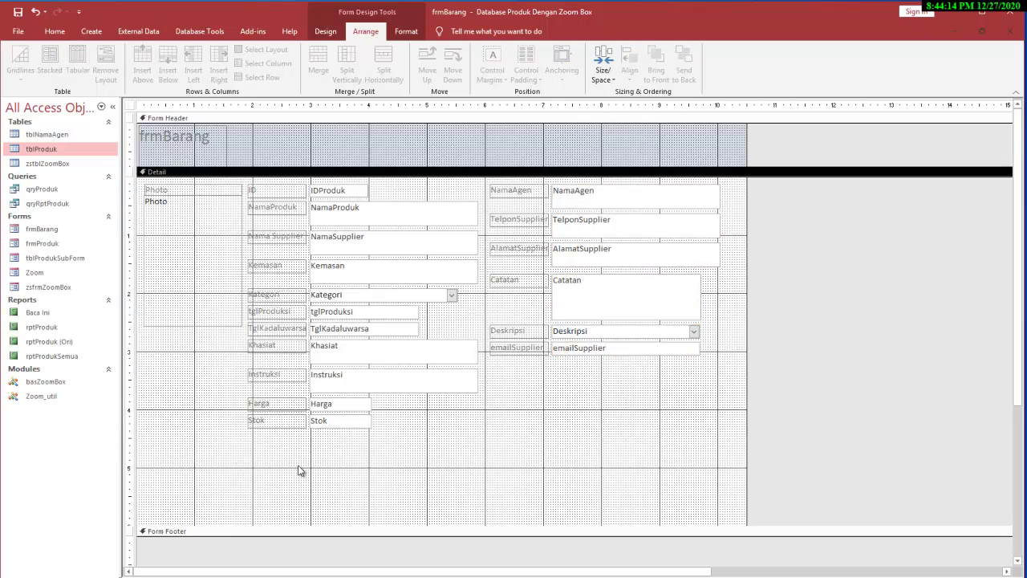
# Left-align the middle column's labels, from ID to Stok
pyautogui.moveTo(281, 461); pyautogui.dragTo(260, 194)
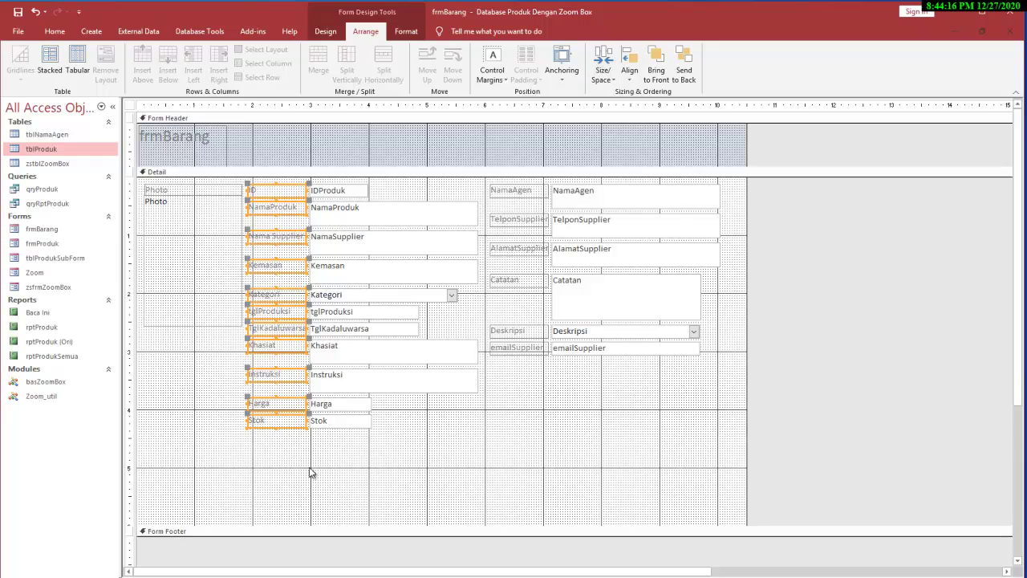
pyautogui.click(285, 466)
pyautogui.moveTo(282, 460); pyautogui.dragTo(262, 178)
pyautogui.click(630, 70)
pyautogui.click(642, 108)
# Left-align the middle column's field boxes, from IDProduk to Stok
pyautogui.moveTo(377, 467); pyautogui.dragTo(323, 186)
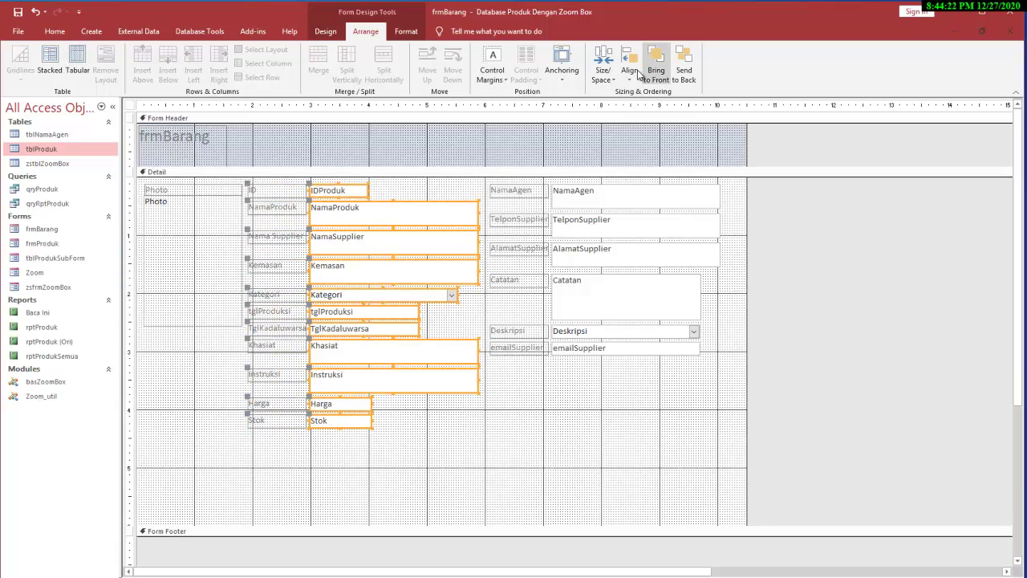
pyautogui.click(630, 71)
pyautogui.click(643, 107)
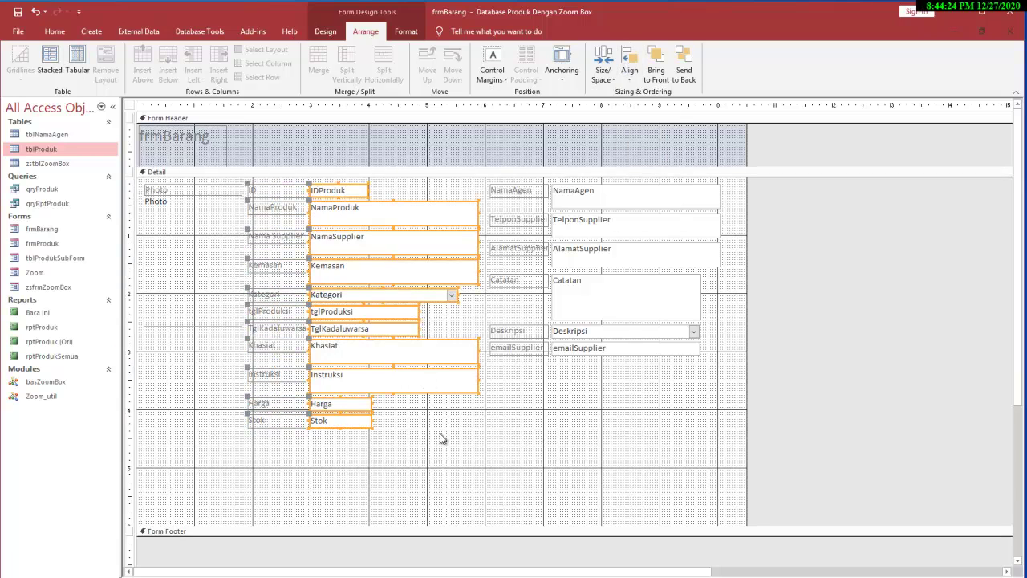
pyautogui.click(443, 446)
# Size the right-hand column's field boxes, from NamaAgen to emailSupplier, to the widest one
pyautogui.moveTo(665, 379); pyautogui.dragTo(580, 191)
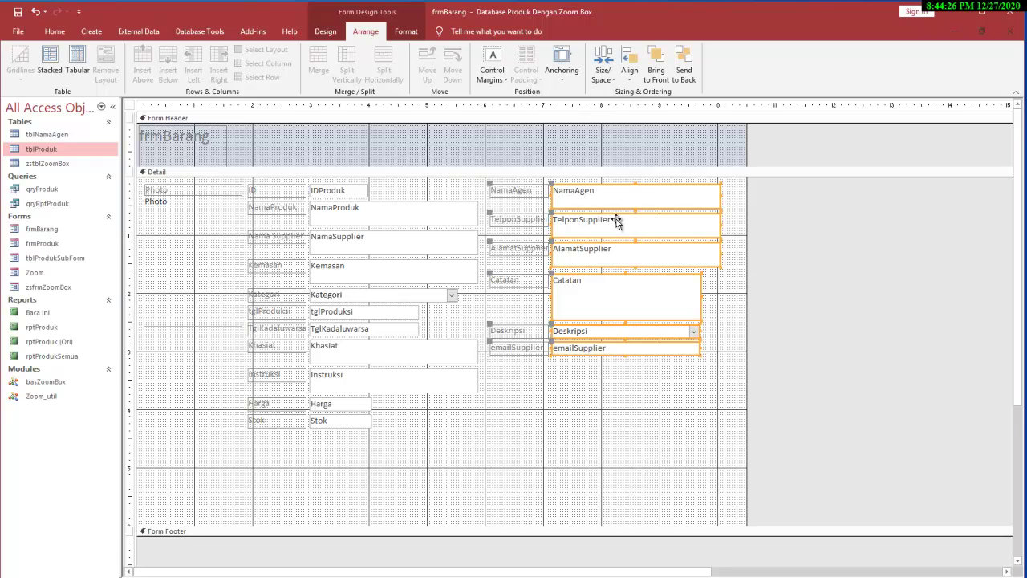
pyautogui.click(629, 73)
pyautogui.click(603, 74)
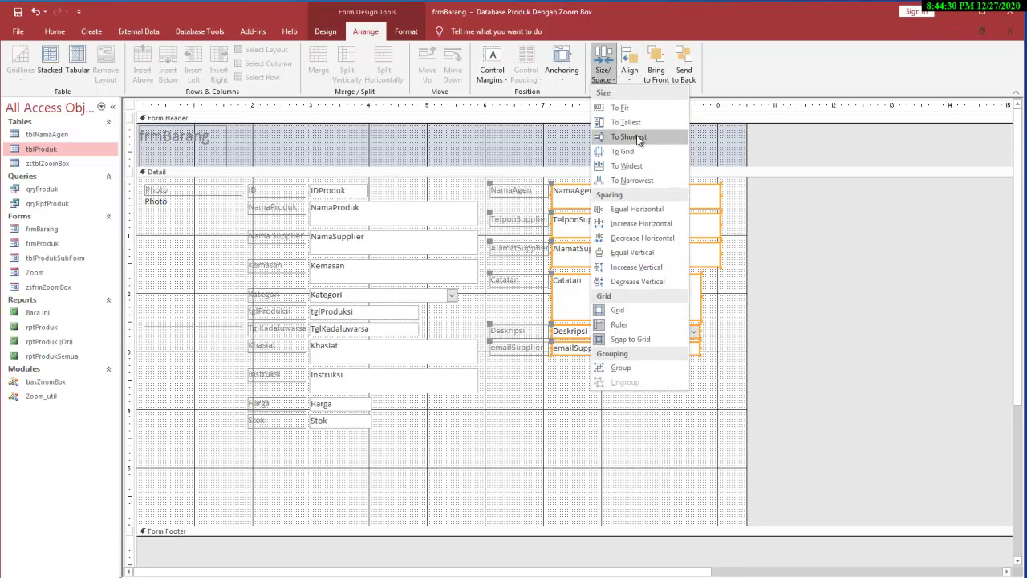
pyautogui.click(641, 172)
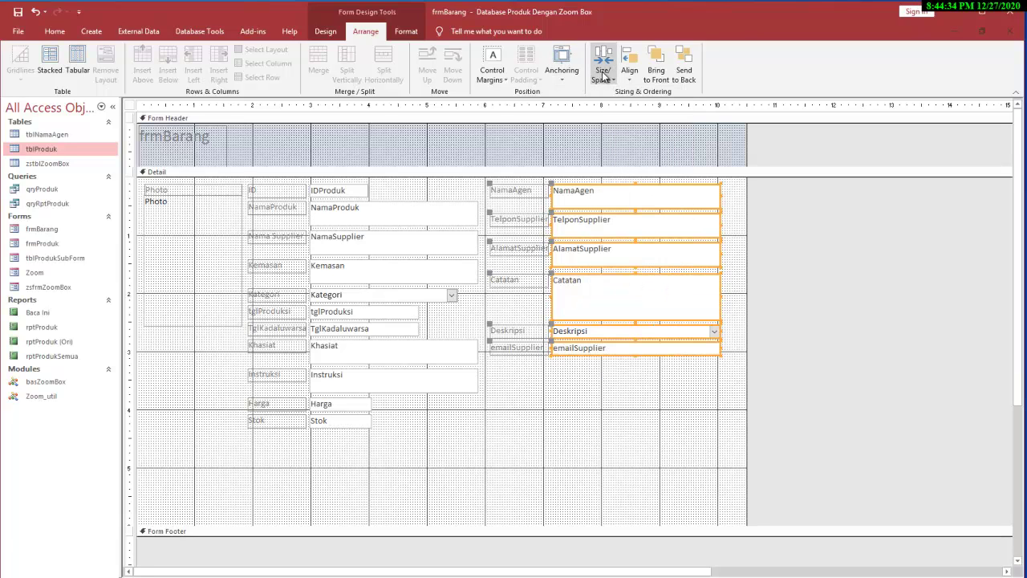
# Try sizing the right-hand column's field boxes to the narrowest one, and return them to the widest size
pyautogui.hotkey('ctrl', 'z')
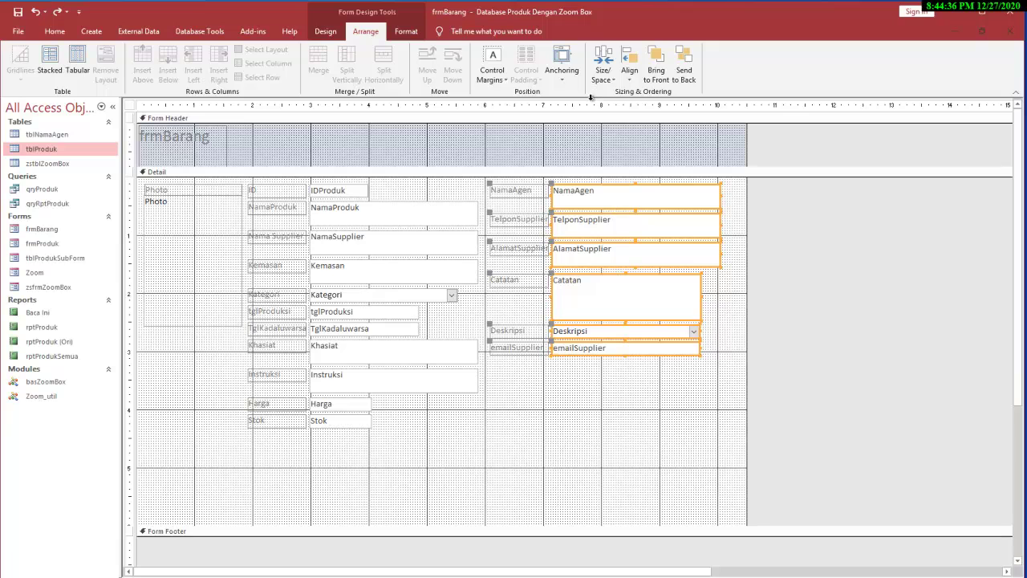
pyautogui.click(603, 71)
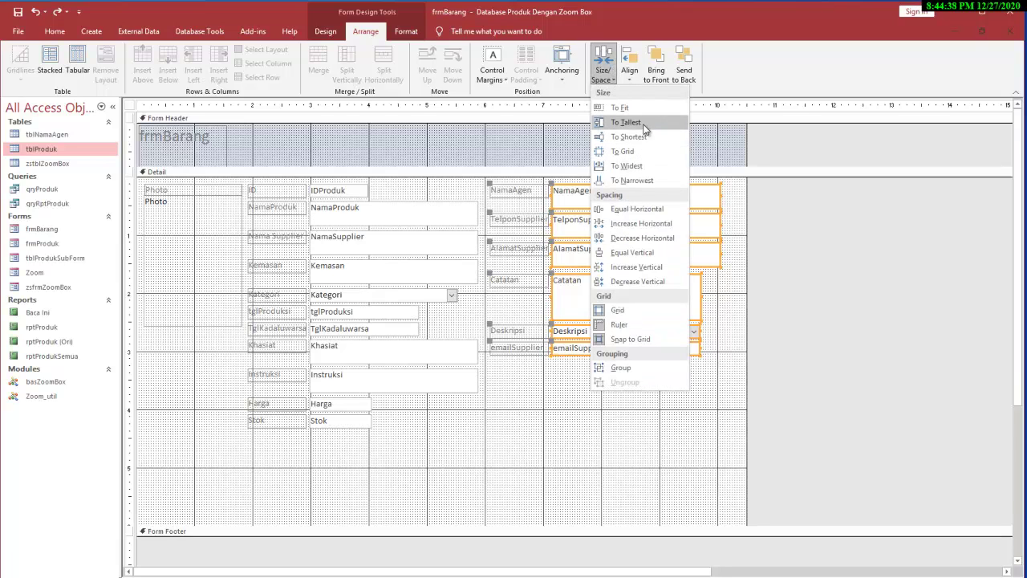
pyautogui.click(643, 180)
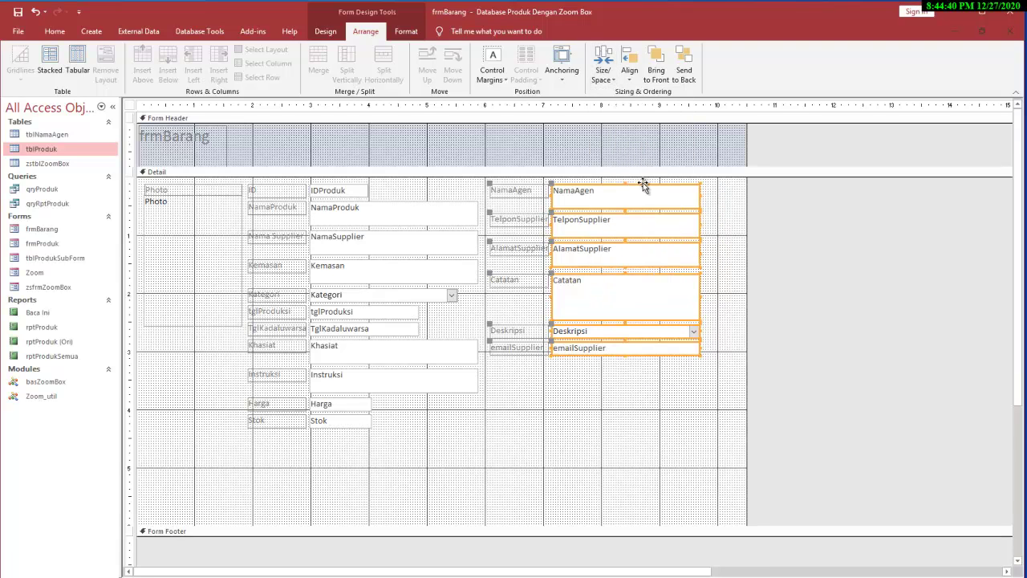
pyautogui.hotkey('ctrl', 'z')
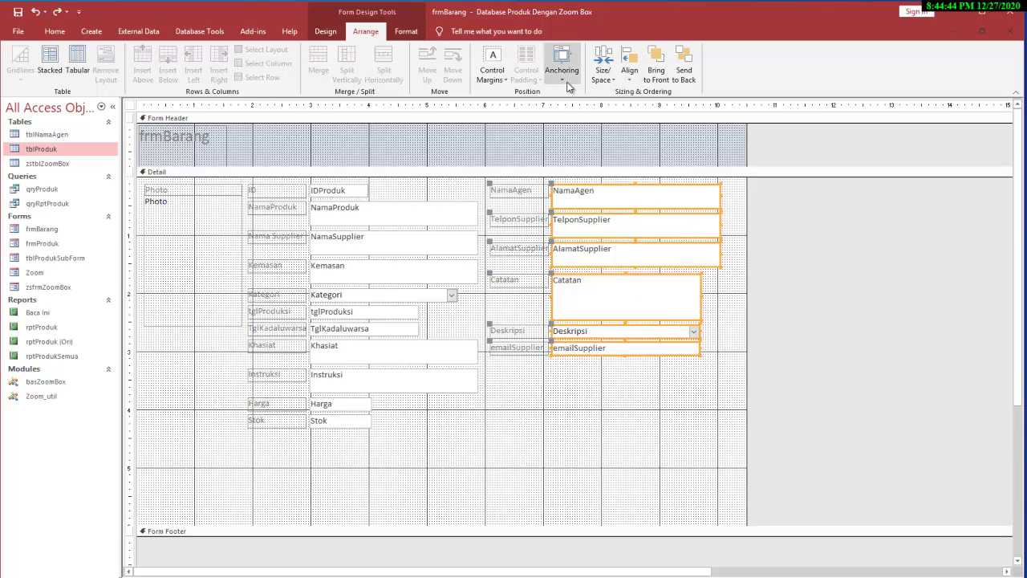
pyautogui.click(603, 70)
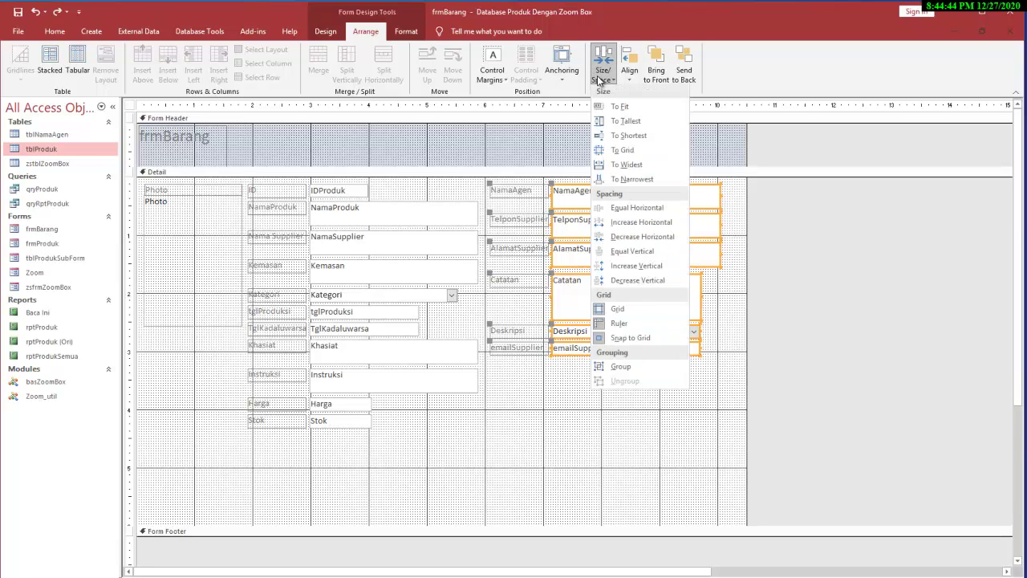
pyautogui.click(622, 165)
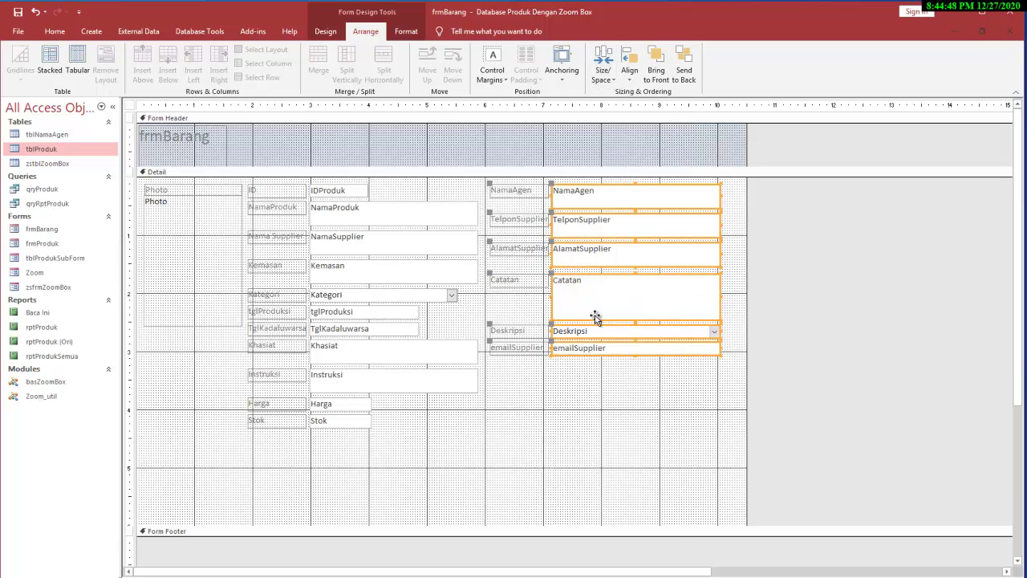
# Try sizing the right-hand column's labels and fields to the shortest and aligning them to the top, and undo both changes
pyautogui.moveTo(666, 391); pyautogui.dragTo(535, 184)
pyautogui.click(604, 70)
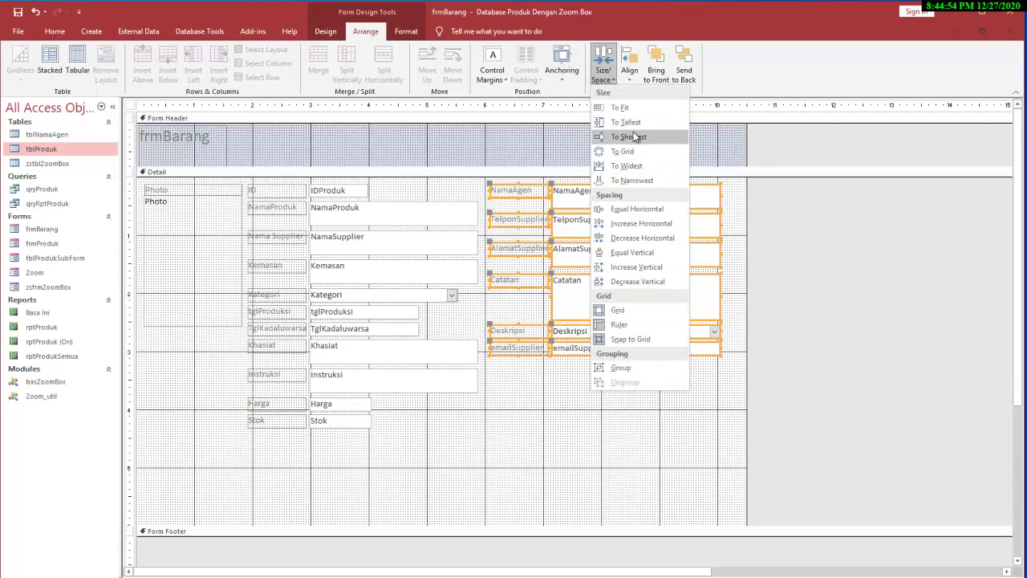
pyautogui.click(634, 137)
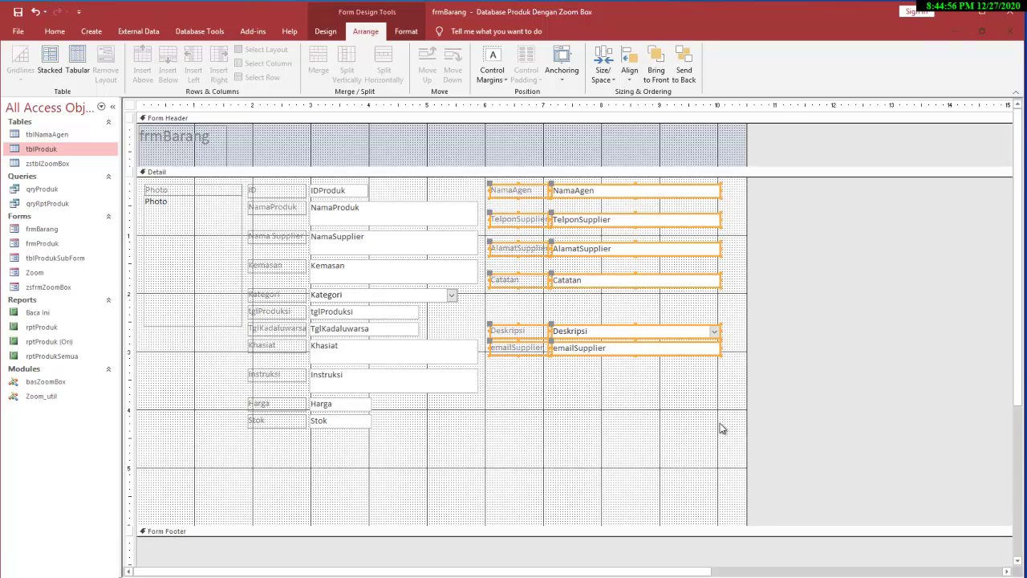
pyautogui.click(630, 71)
pyautogui.click(638, 137)
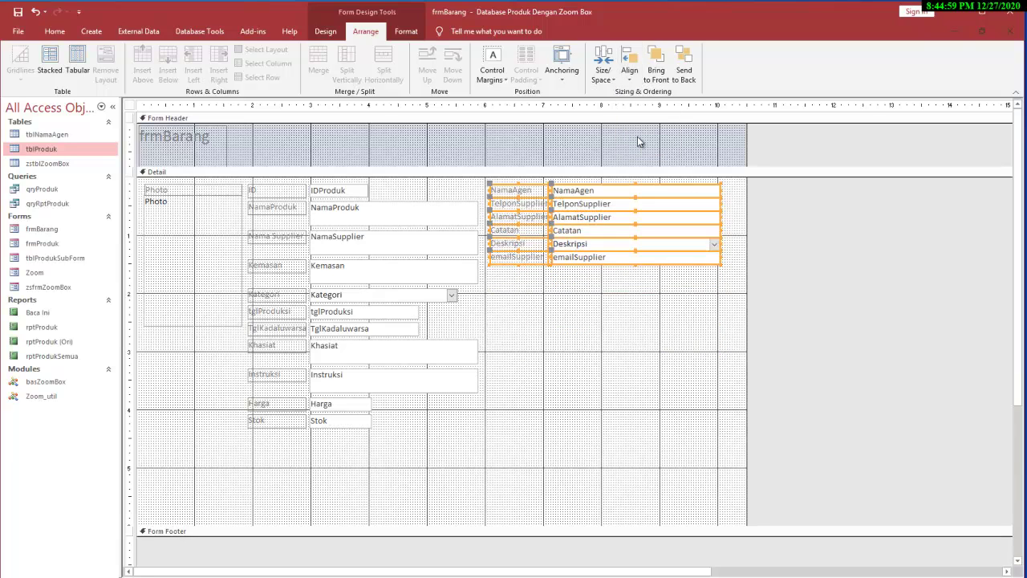
pyautogui.click(677, 320)
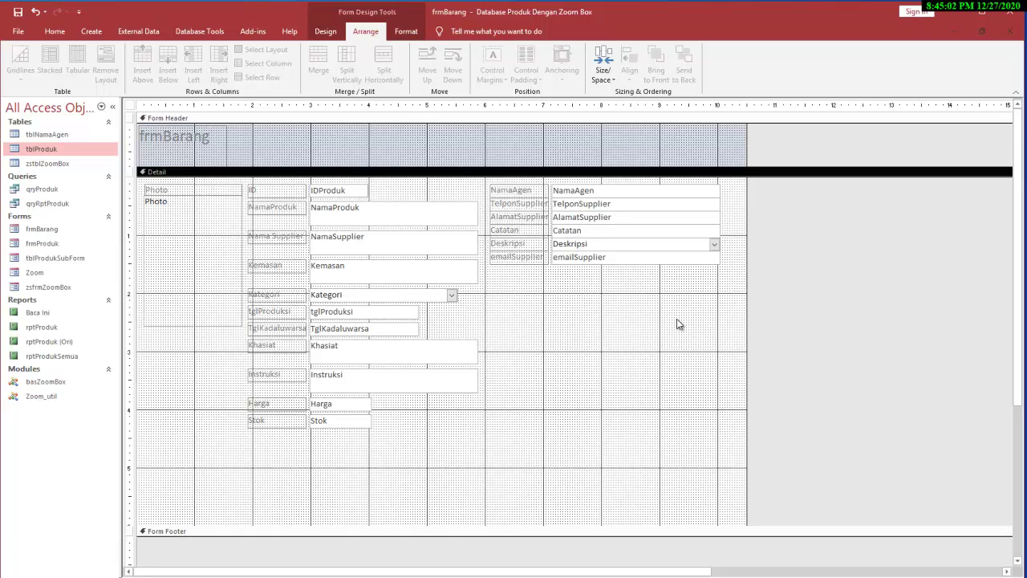
pyautogui.hotkey('ctrl', 'z')
pyautogui.hotkey('ctrl', 'z')
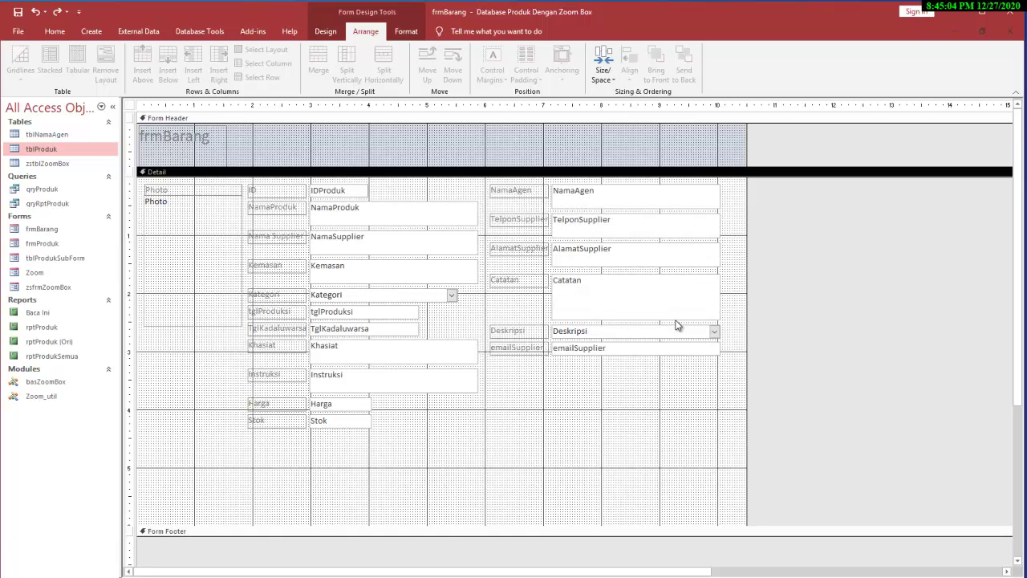
pyautogui.click(654, 364)
# Check the frmBarang layout in Form View by browsing forward and back through several product records
pyautogui.click(52, 32)
pyautogui.click(17, 57)
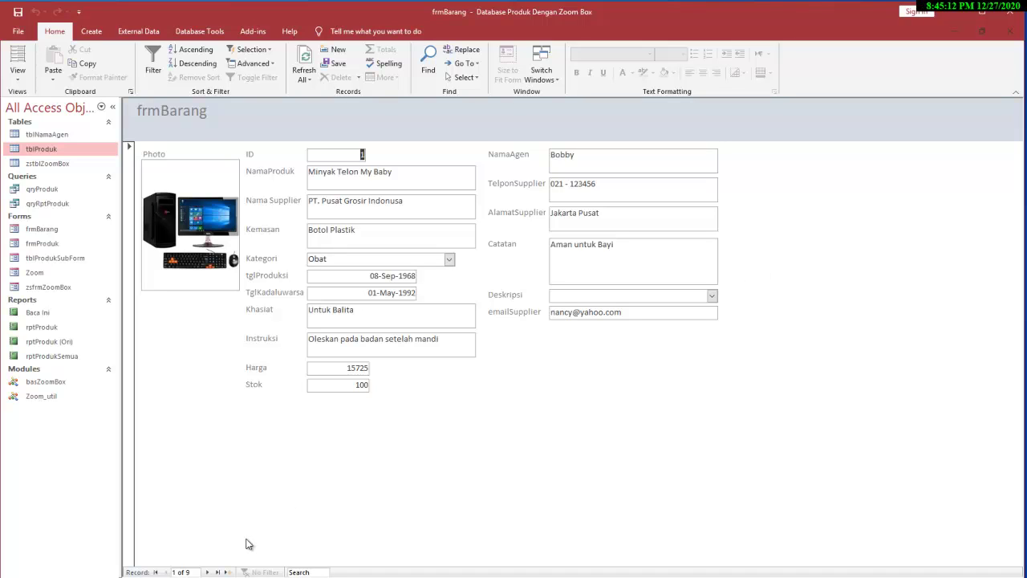
pyautogui.click(207, 572)
pyautogui.click(207, 573)
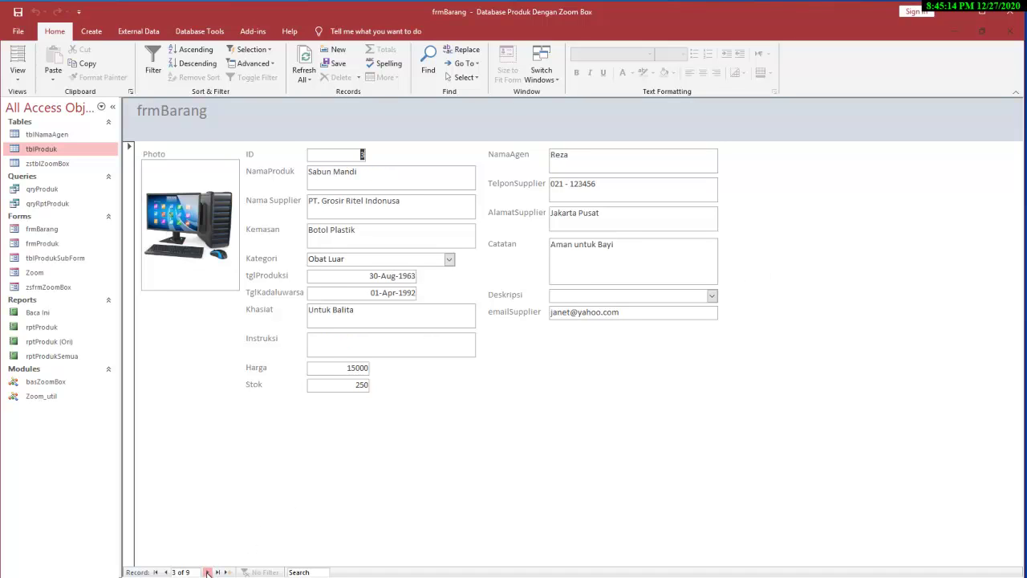
pyautogui.click(207, 572)
pyautogui.click(207, 572)
pyautogui.doubleClick(167, 572)
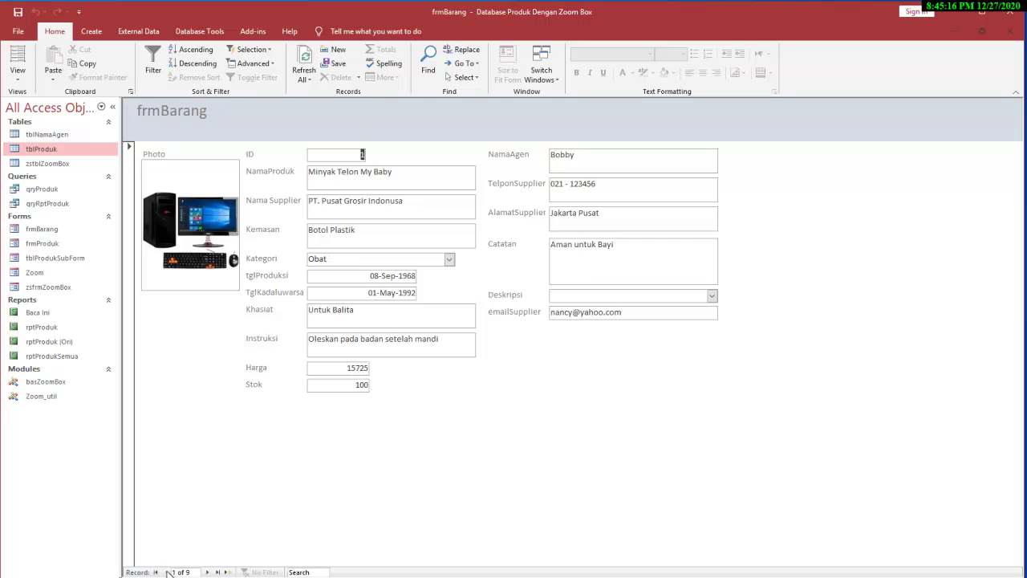
pyautogui.click(213, 573)
pyautogui.doubleClick(213, 573)
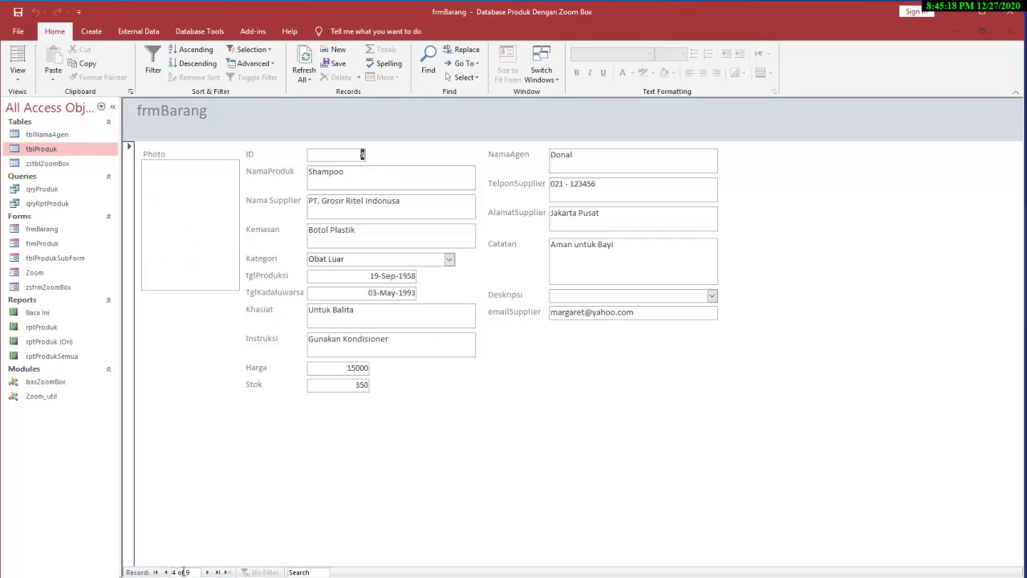
pyautogui.doubleClick(166, 572)
pyautogui.click(166, 572)
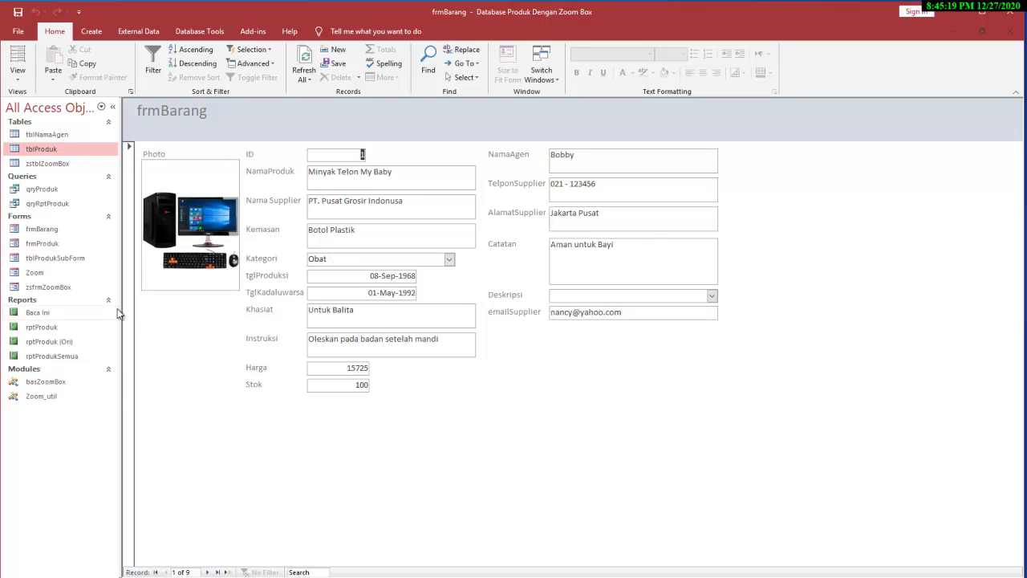
# Open frmProduk to compare its finished layout with frmBarang, and close it
pyautogui.doubleClick(50, 245)
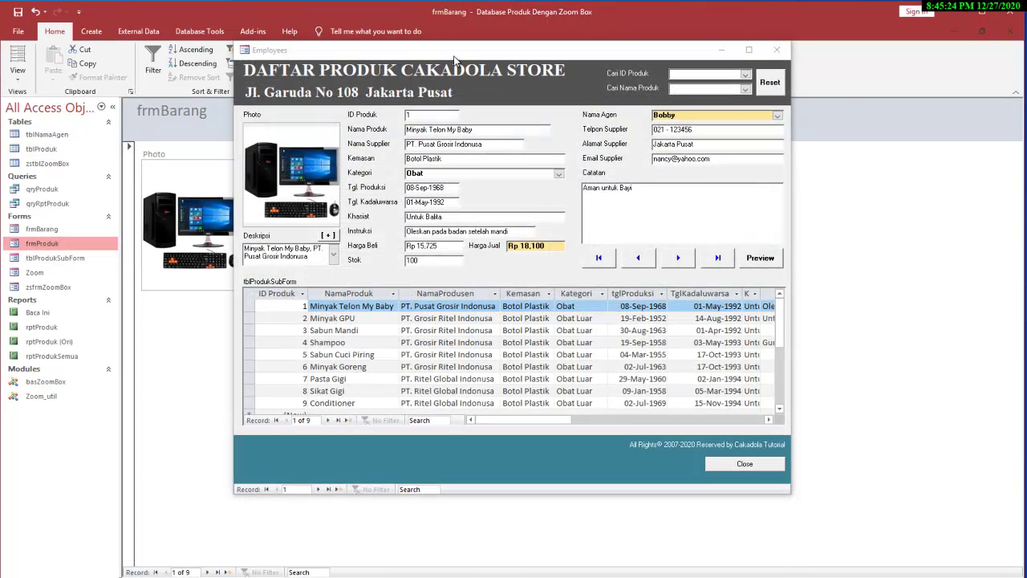
pyautogui.moveTo(454, 62); pyautogui.dragTo(600, 150)
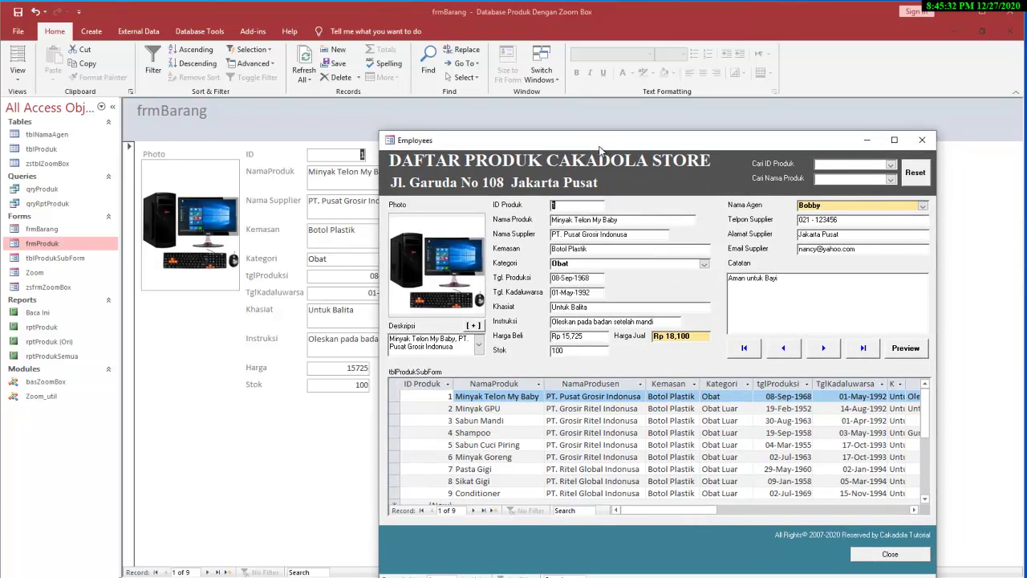
pyautogui.click(923, 139)
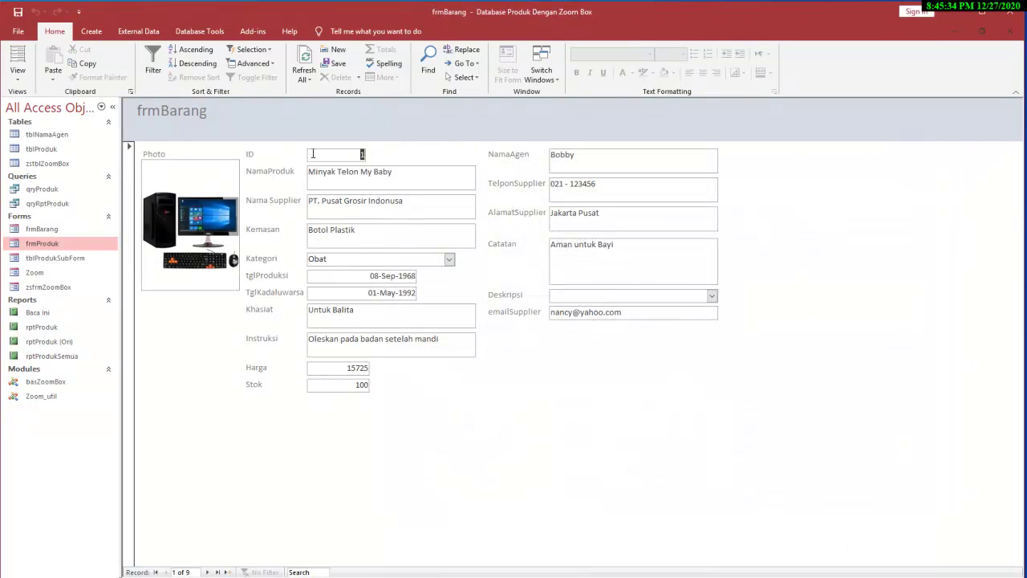
# Return frmBarang to Design View and change the NamaAgen text box to a combo box
pyautogui.click(17, 74)
pyautogui.click(64, 151)
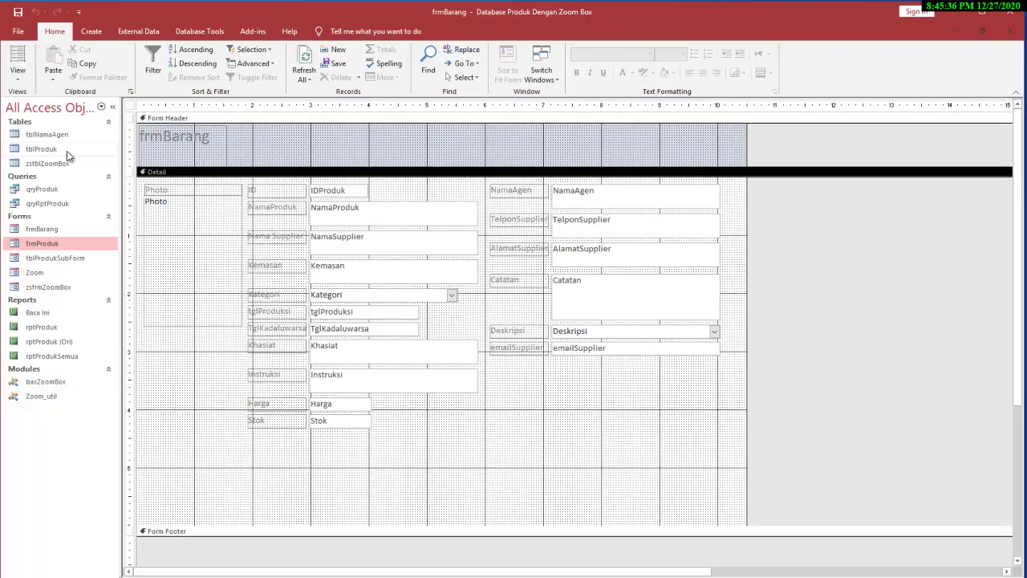
pyautogui.click(663, 193)
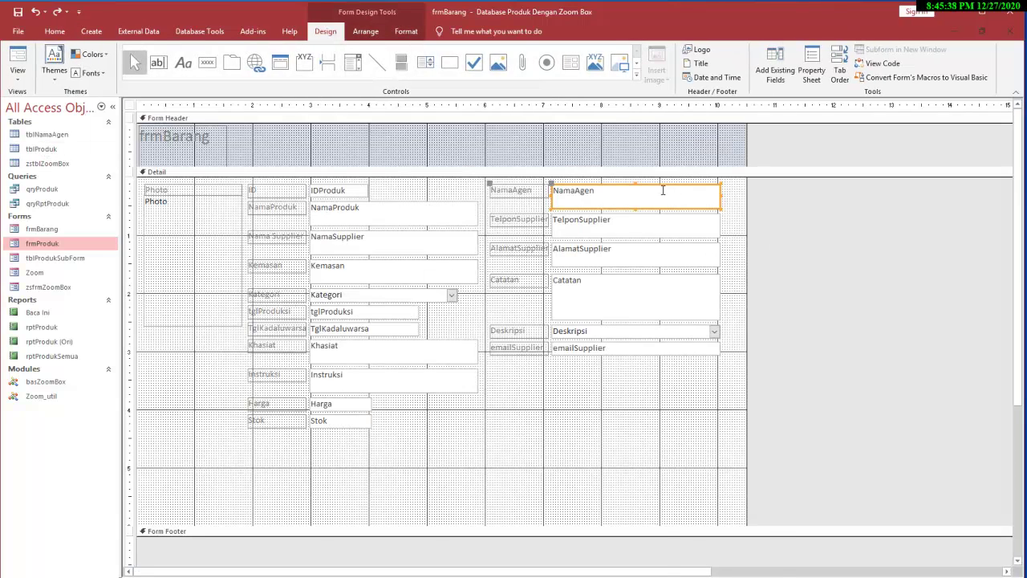
pyautogui.rightClick(663, 194)
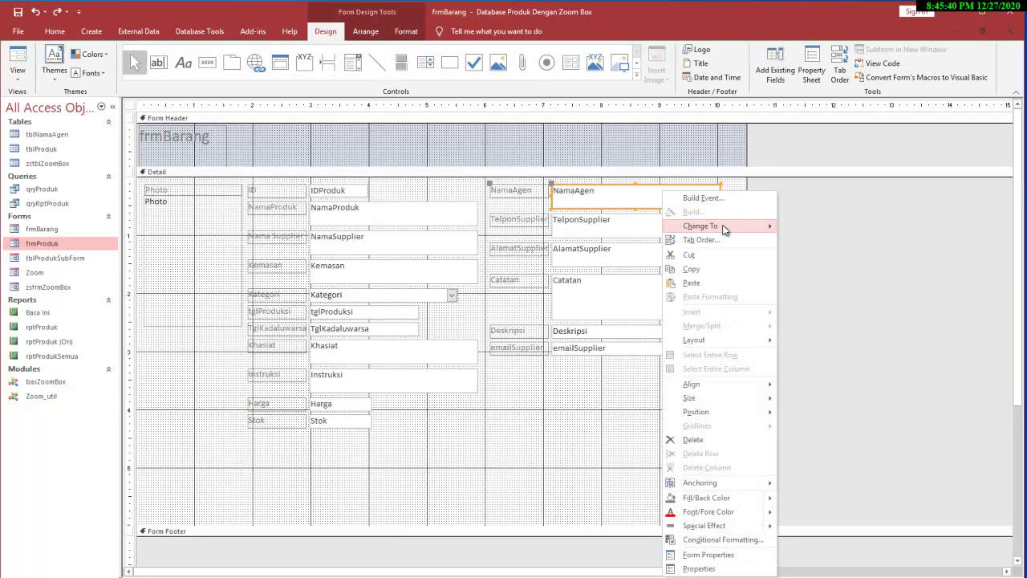
pyautogui.moveTo(727, 227)
pyautogui.click(812, 268)
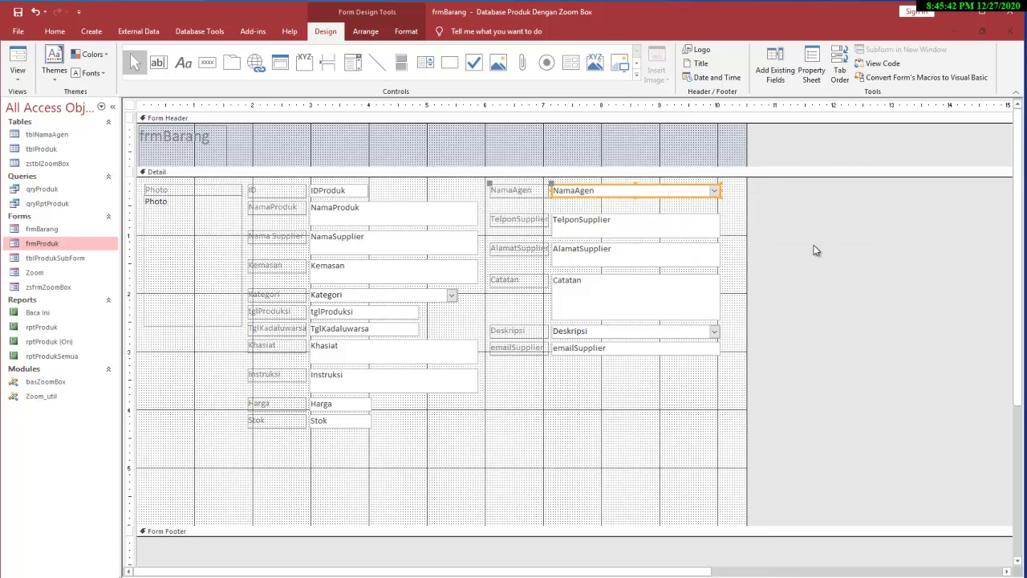
# Fill the NamaAgen combo box with a light orange background colour
pyautogui.click(610, 197)
pyautogui.click(55, 31)
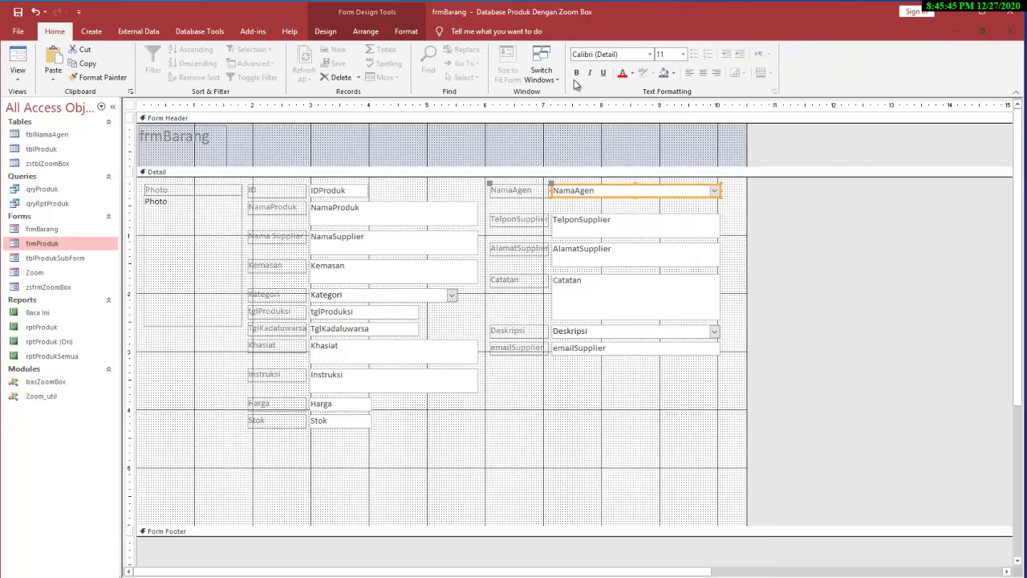
pyautogui.click(672, 73)
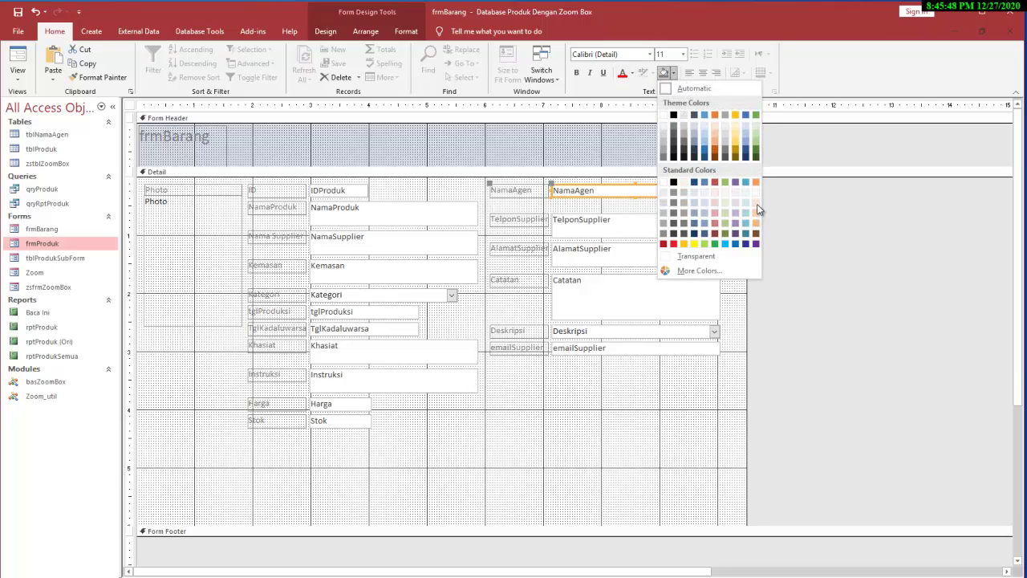
pyautogui.click(757, 207)
pyautogui.click(821, 232)
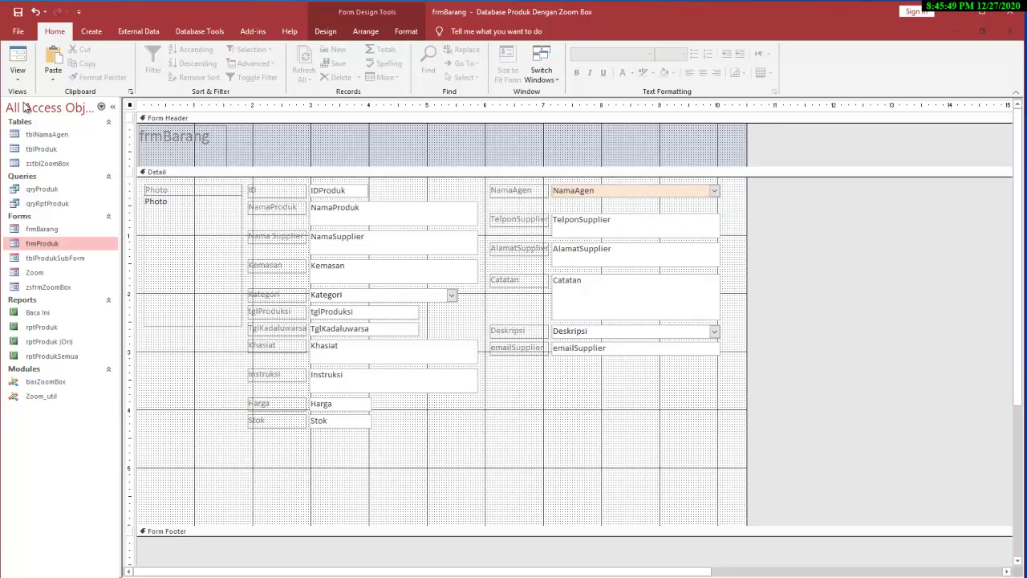
# Check the NamaAgen drop-down list in Form View and open frmProduk for comparison
pyautogui.click(18, 49)
pyautogui.click(713, 157)
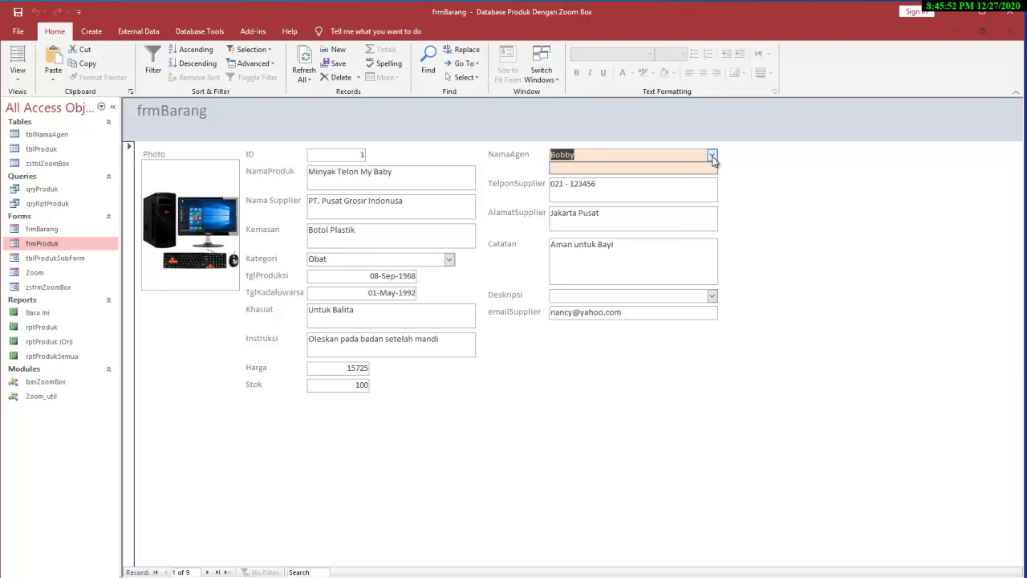
pyautogui.click(712, 158)
pyautogui.click(713, 157)
pyautogui.click(715, 156)
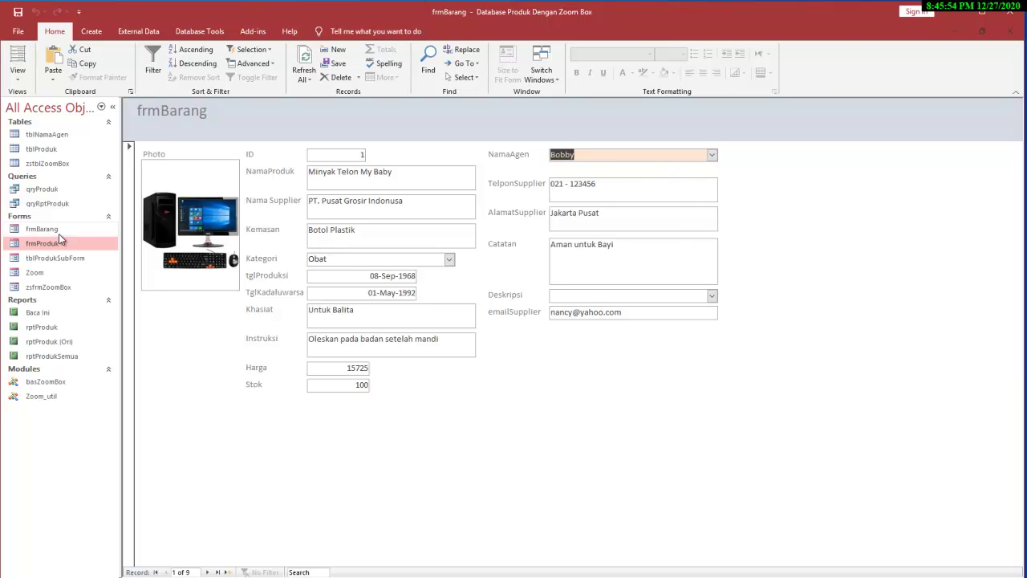
pyautogui.doubleClick(36, 244)
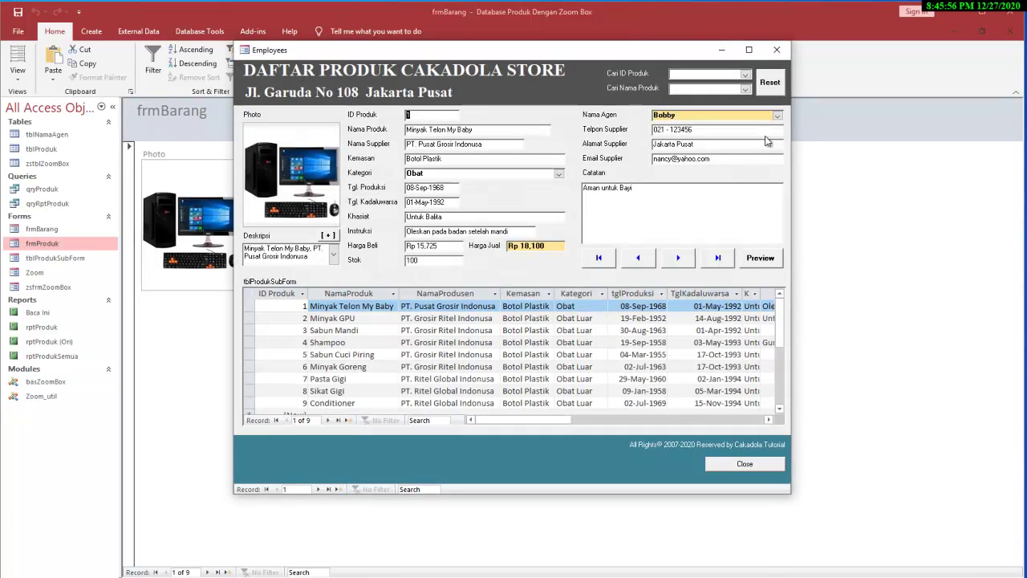
# Examine the Nama Agen drop-down list in frmProduk, compare the form side by side with frmBarang, and close it
pyautogui.click(778, 116)
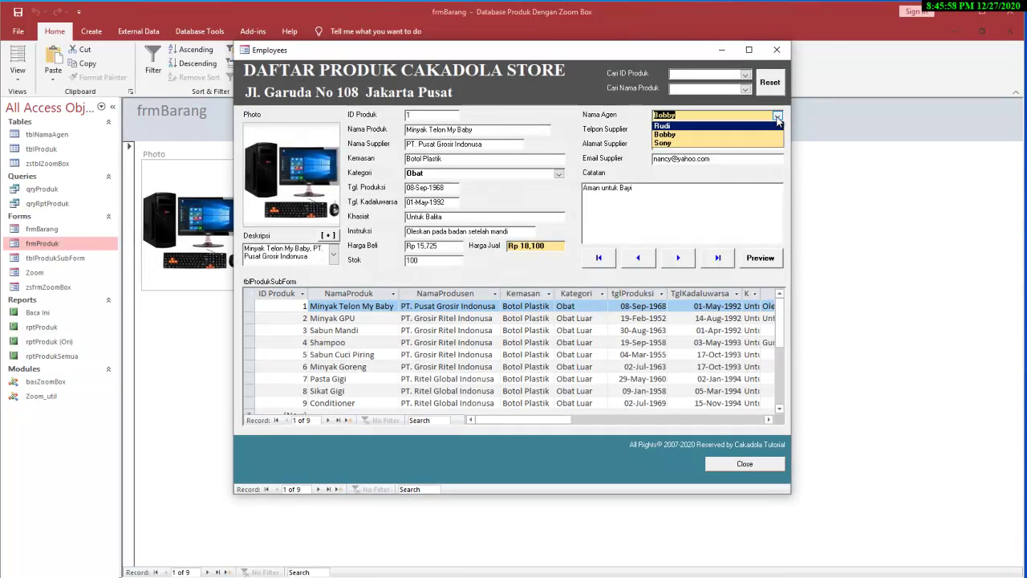
pyautogui.click(778, 118)
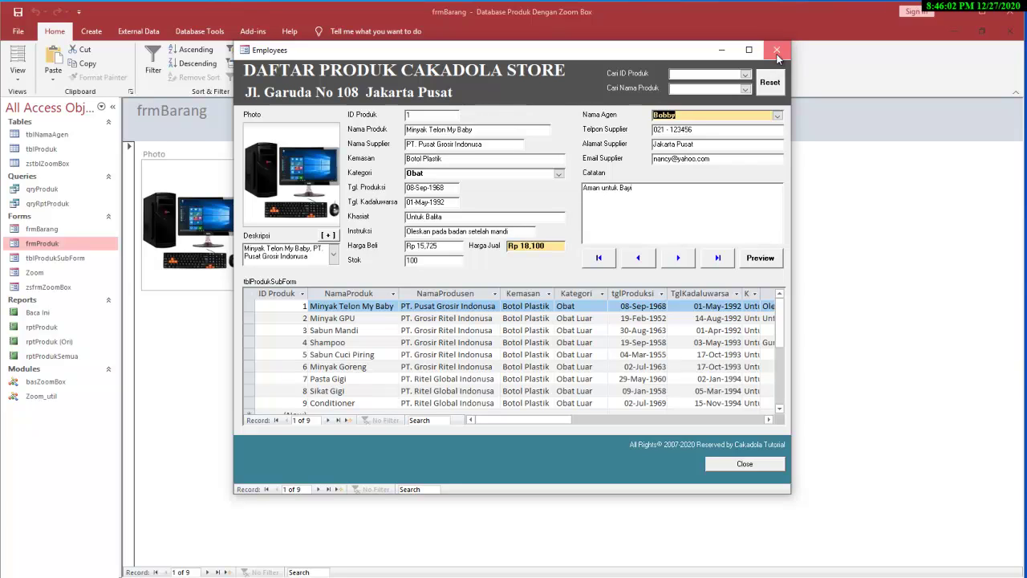
pyautogui.moveTo(604, 60); pyautogui.dragTo(847, 118)
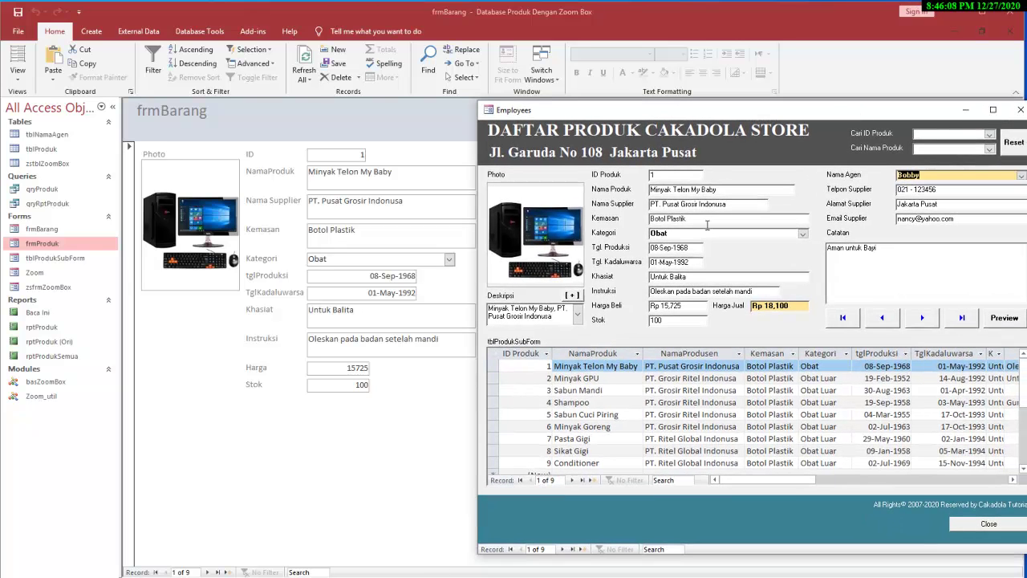
pyautogui.moveTo(874, 121); pyautogui.dragTo(833, 113)
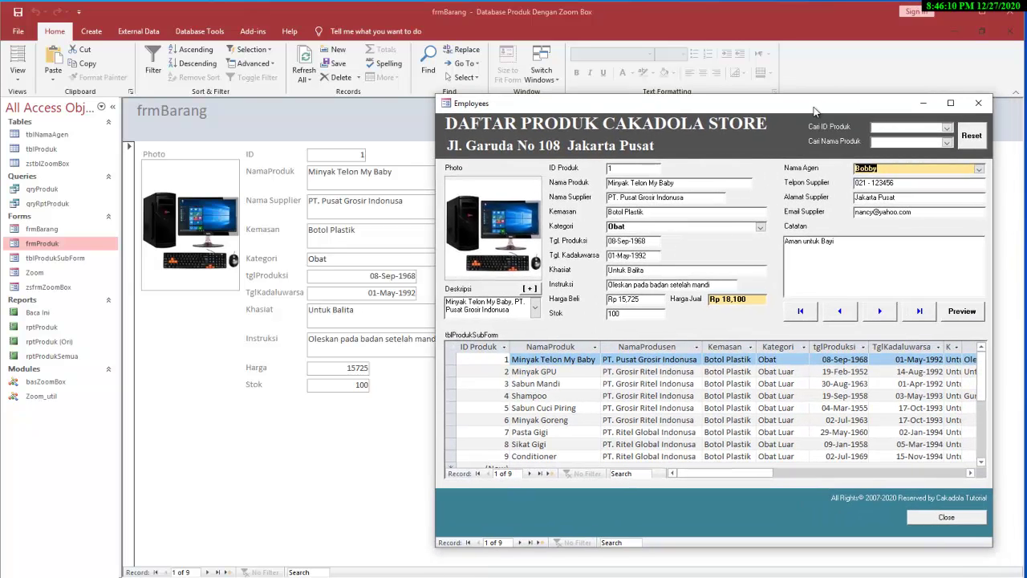
pyautogui.click(985, 107)
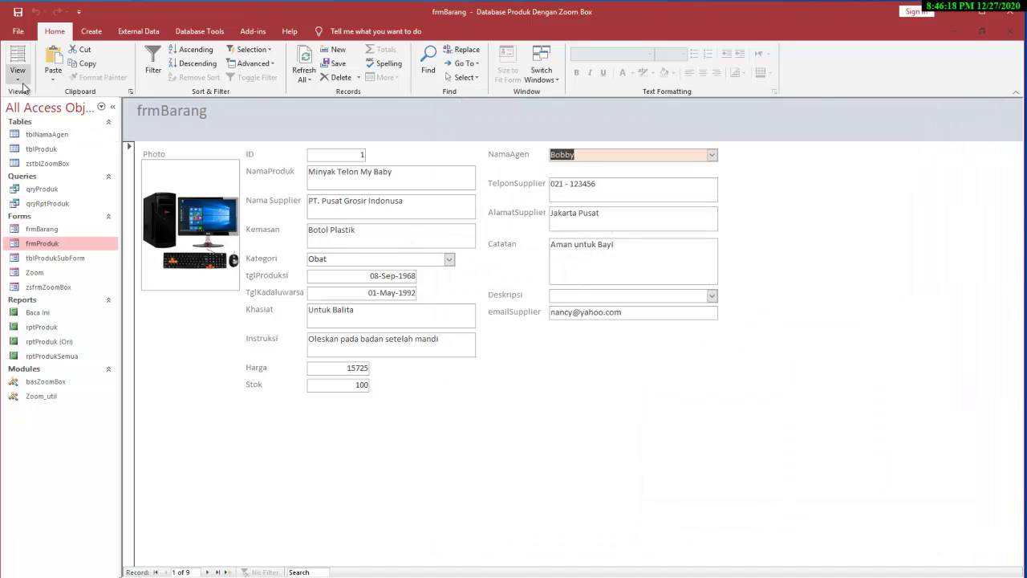
# Return frmBarang to Design View and add a Go To First Record picture button below the emailSupplier field
pyautogui.click(20, 80)
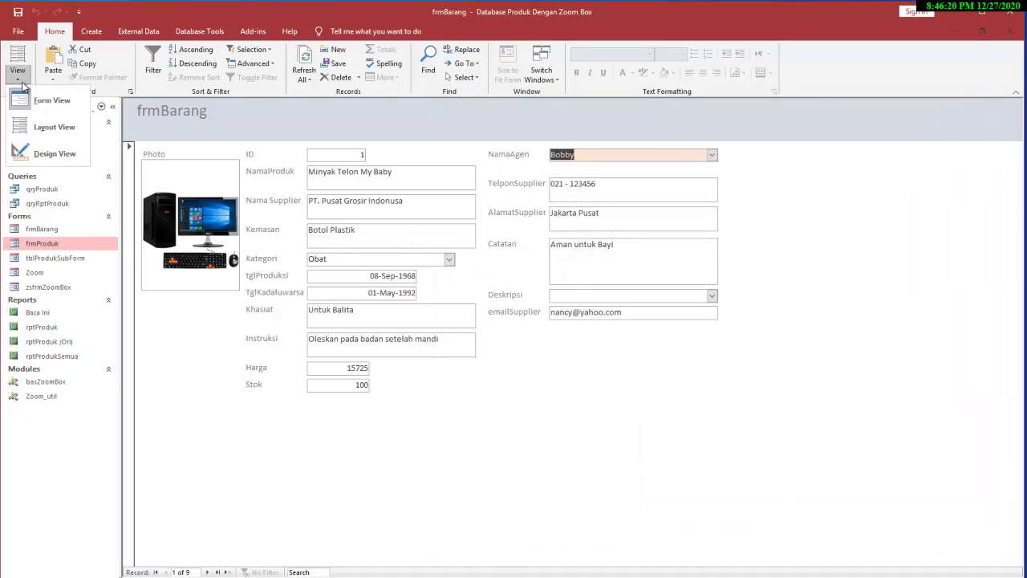
pyautogui.click(49, 155)
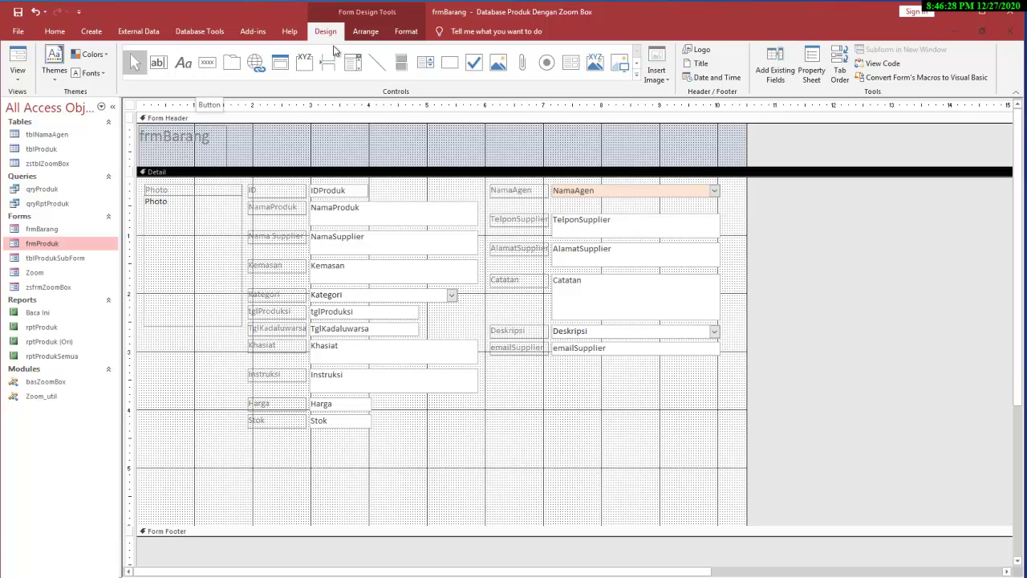
pyautogui.click(205, 68)
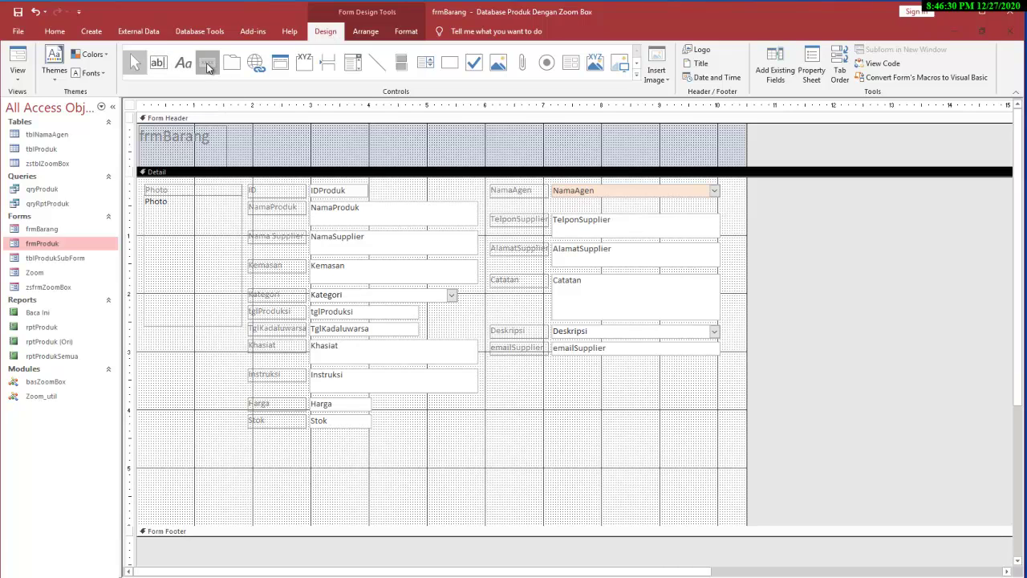
pyautogui.moveTo(500, 372); pyautogui.dragTo(554, 386)
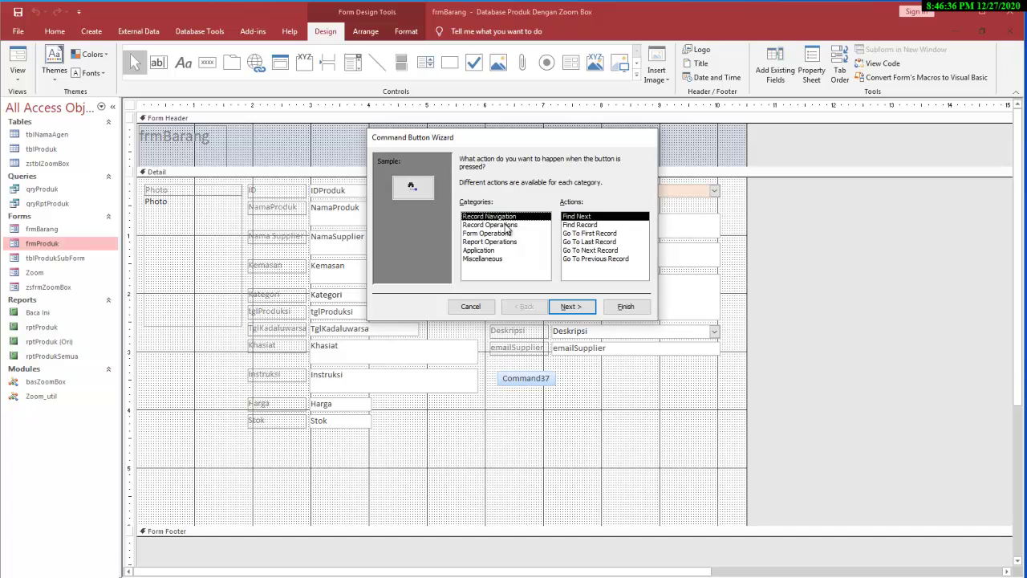
pyautogui.click(584, 233)
pyautogui.click(582, 306)
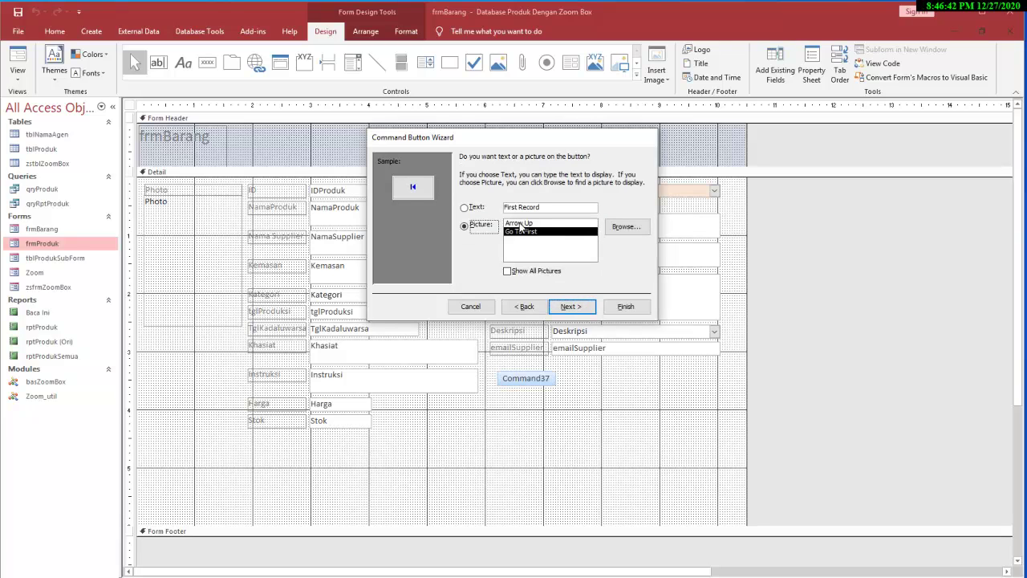
pyautogui.click(572, 309)
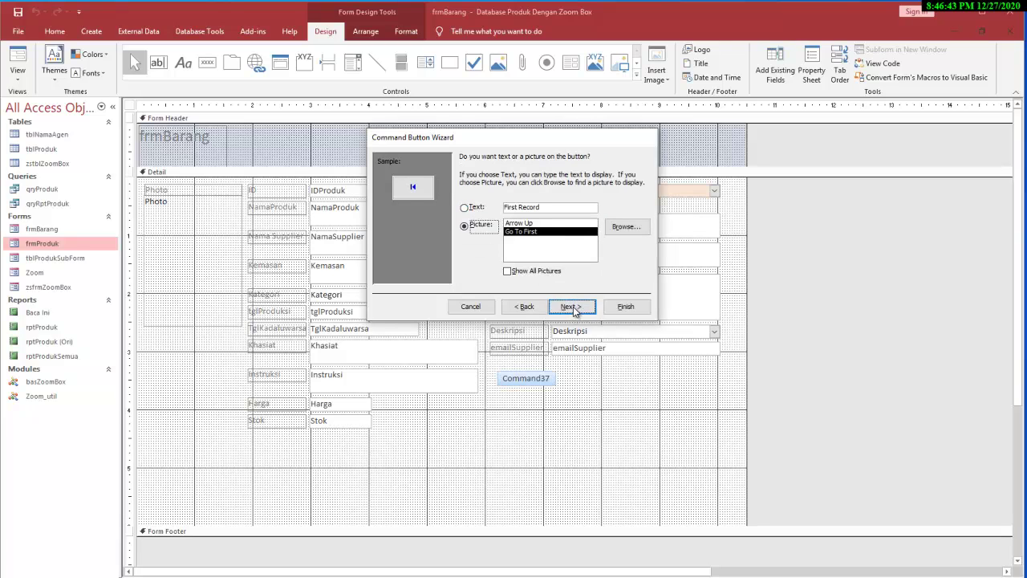
pyautogui.click(624, 308)
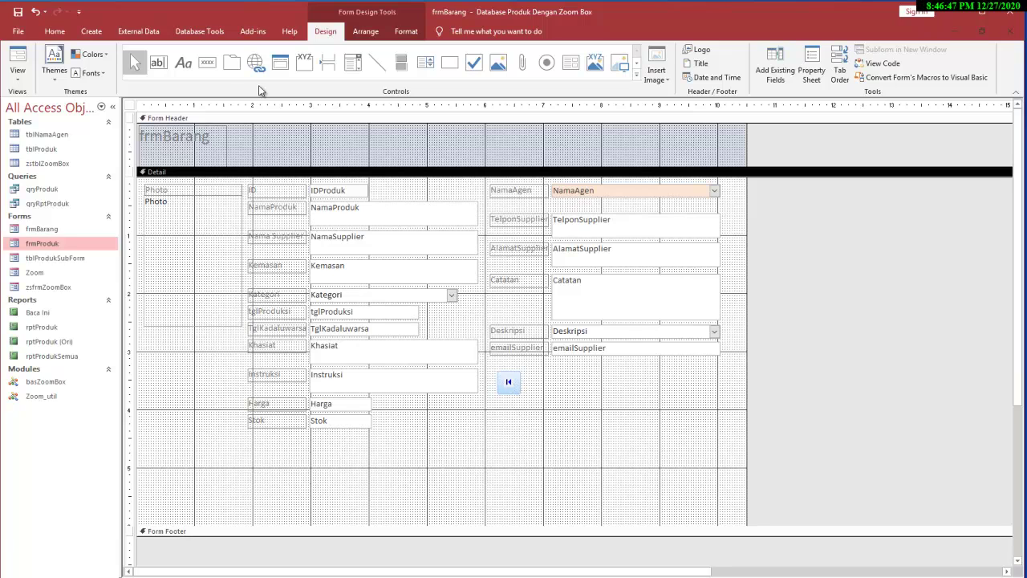
# Add a Go To Previous Record picture button and place it directly beside the first-record button
pyautogui.click(207, 62)
pyautogui.click(525, 374)
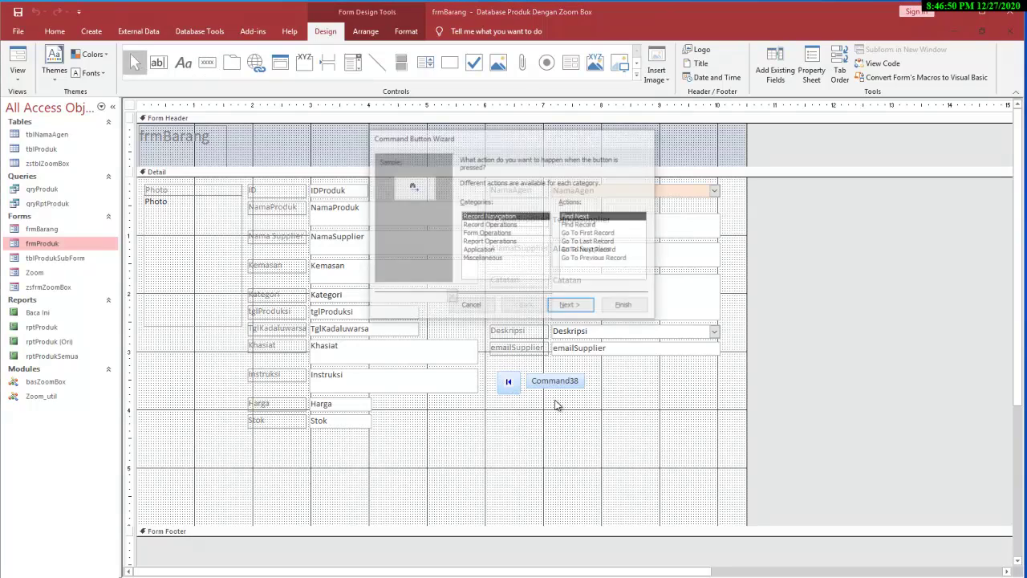
pyautogui.click(609, 260)
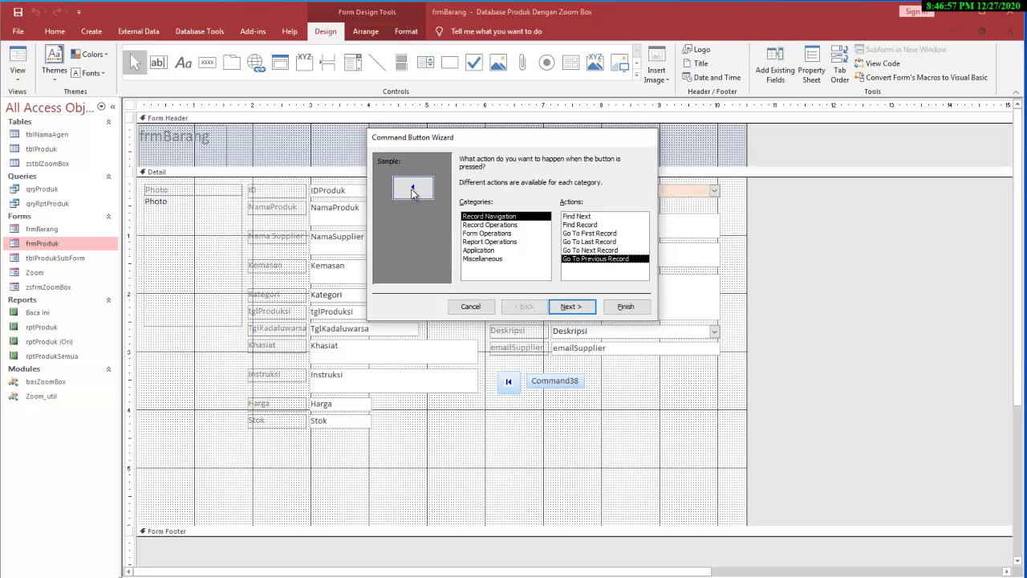
pyautogui.click(582, 306)
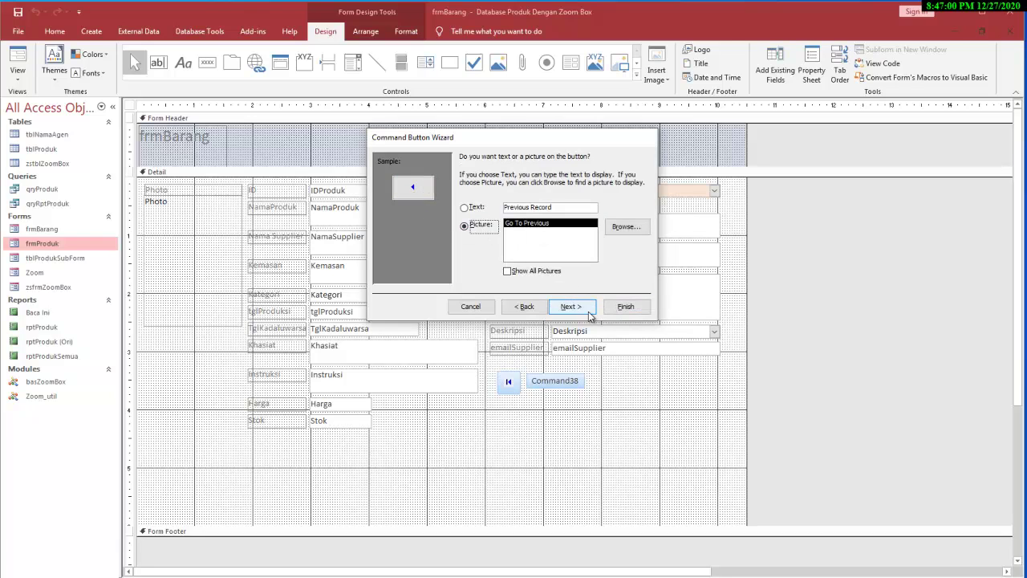
pyautogui.click(582, 306)
pyautogui.click(625, 307)
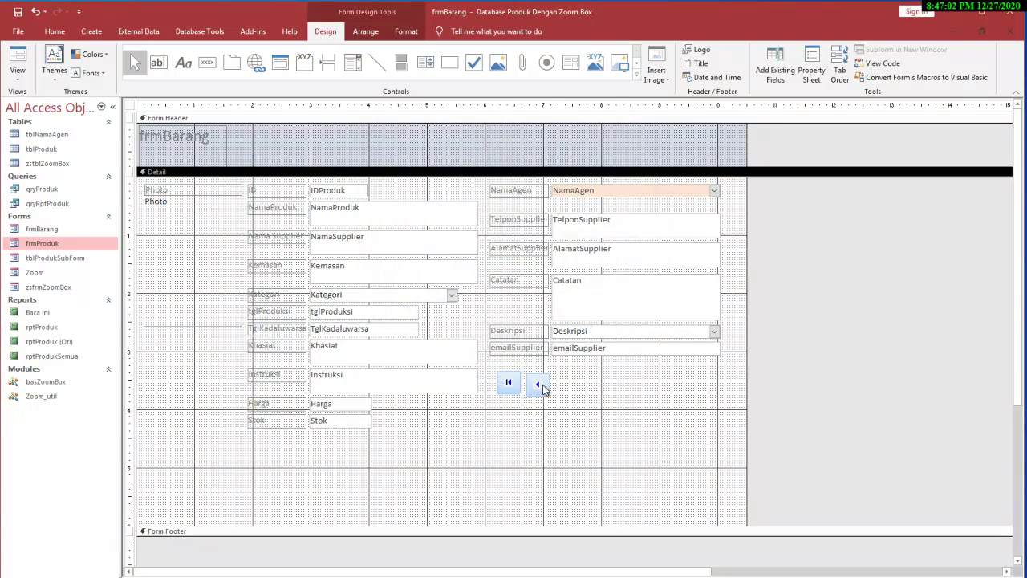
pyautogui.click(539, 385)
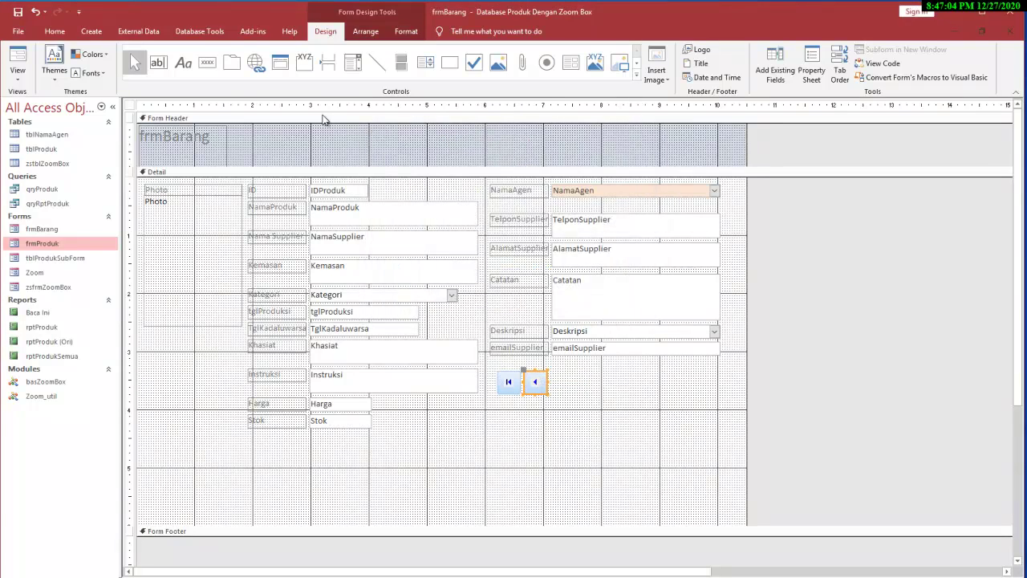
# Add a Go To Next Record button with the Go To Next picture beside the previous-record button
pyautogui.click(207, 61)
pyautogui.click(550, 374)
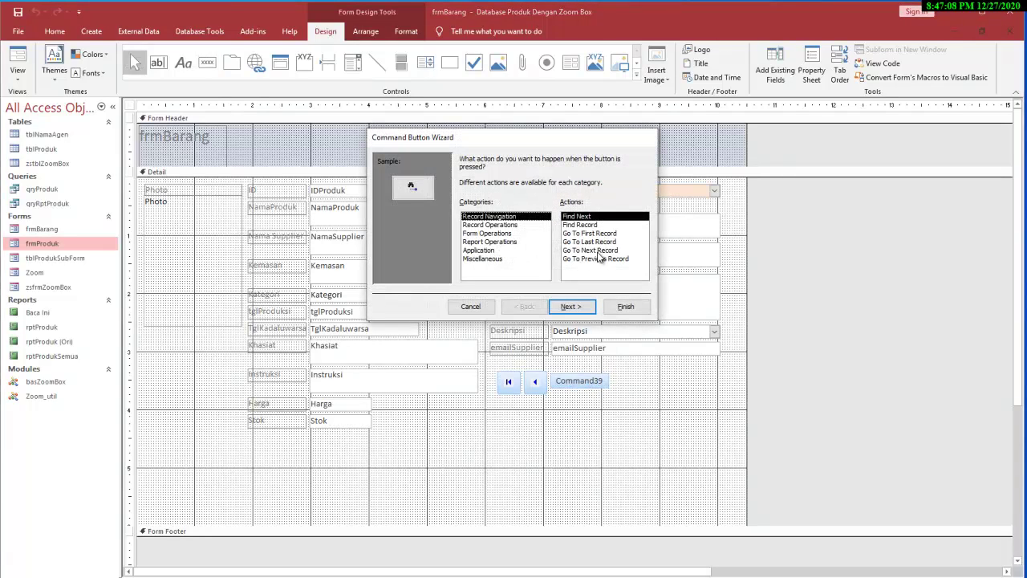
pyautogui.click(598, 250)
pyautogui.click(573, 306)
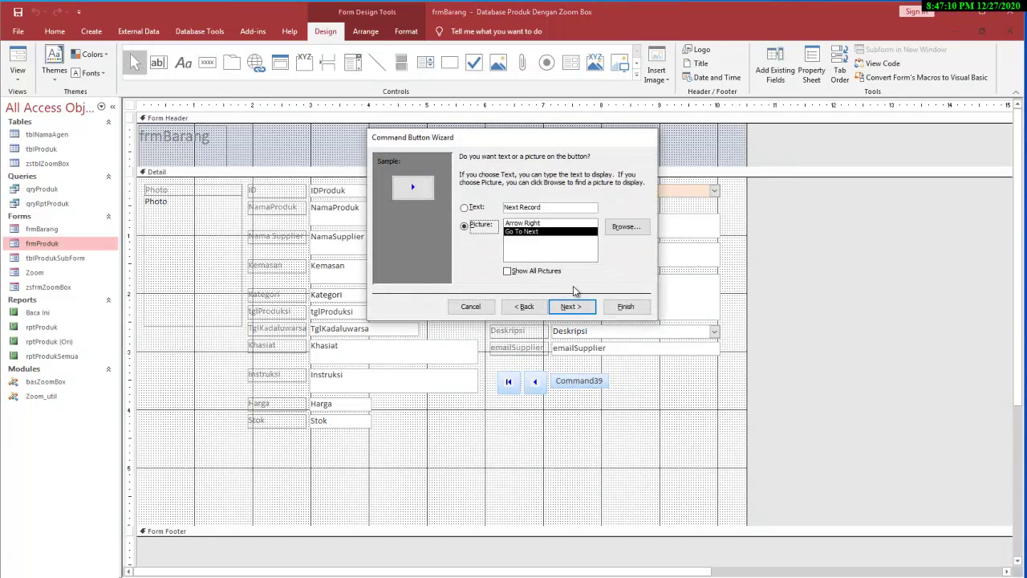
pyautogui.click(625, 307)
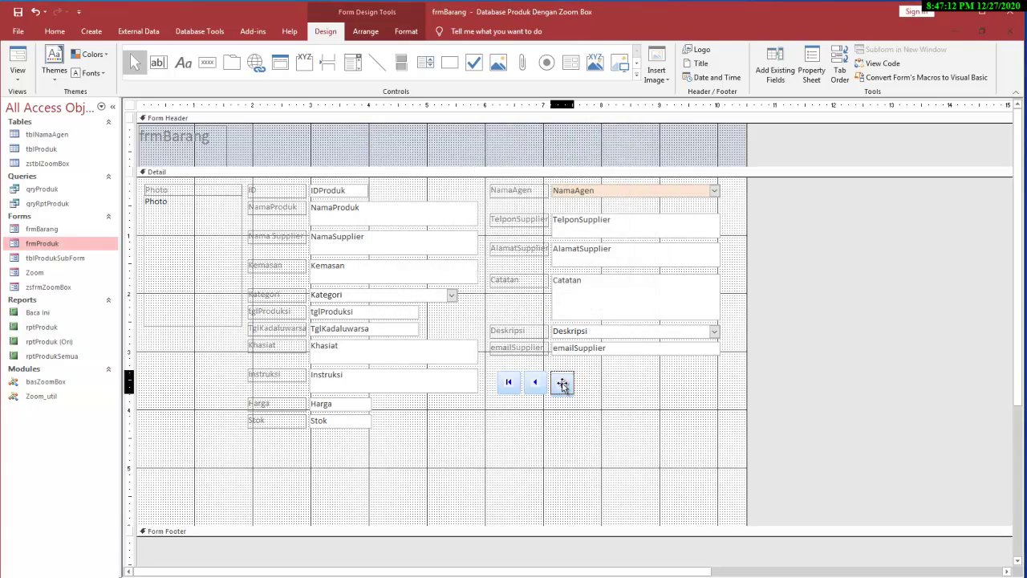
# Add a Go To Last Record button with the Go To Last picture beside the next-record button
pyautogui.click(207, 62)
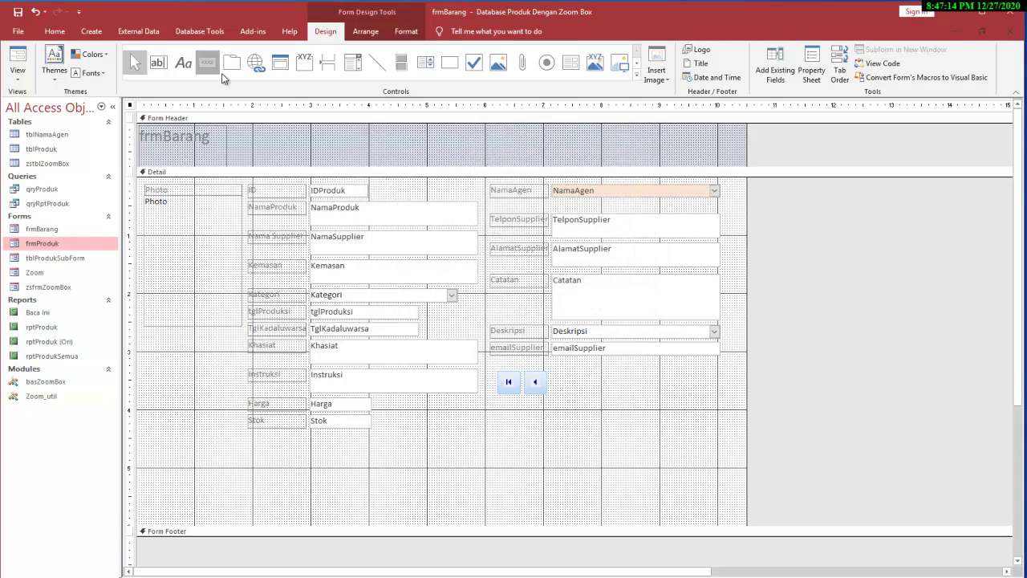
pyautogui.click(580, 374)
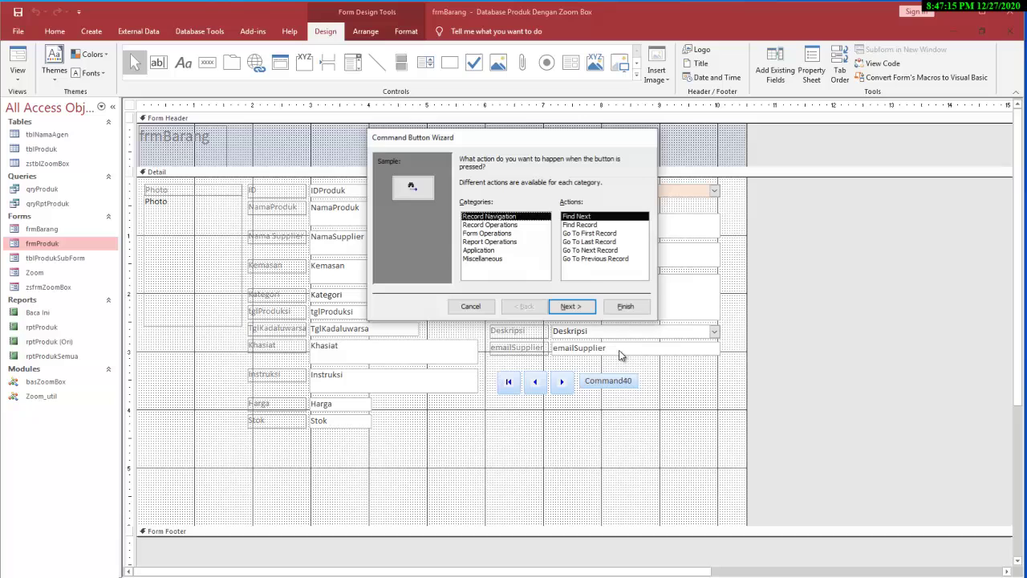
pyautogui.click(593, 242)
pyautogui.click(574, 306)
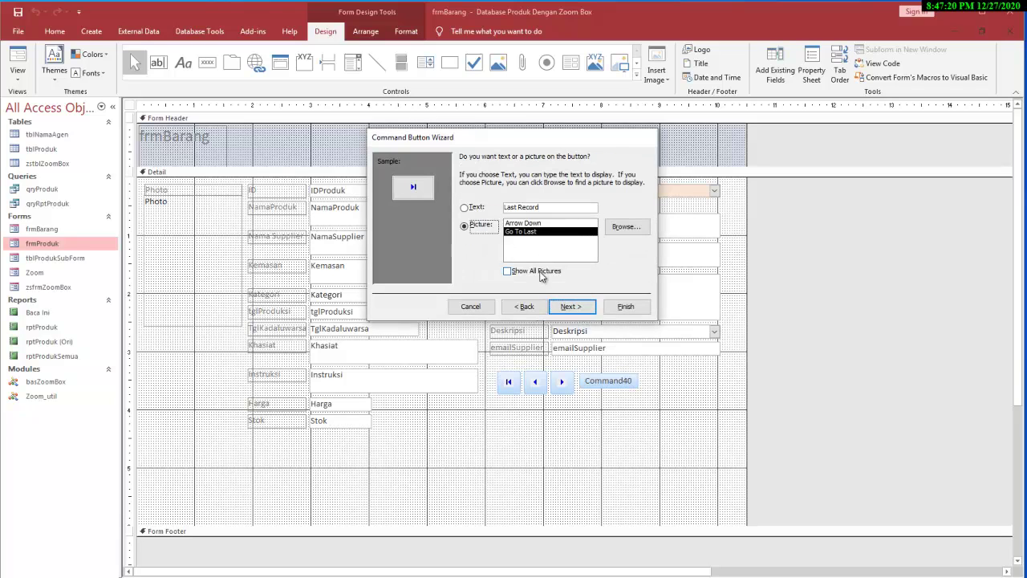
pyautogui.click(626, 306)
# Align the top edges of the four record navigation buttons
pyautogui.moveTo(628, 395); pyautogui.dragTo(502, 375)
pyautogui.click(408, 32)
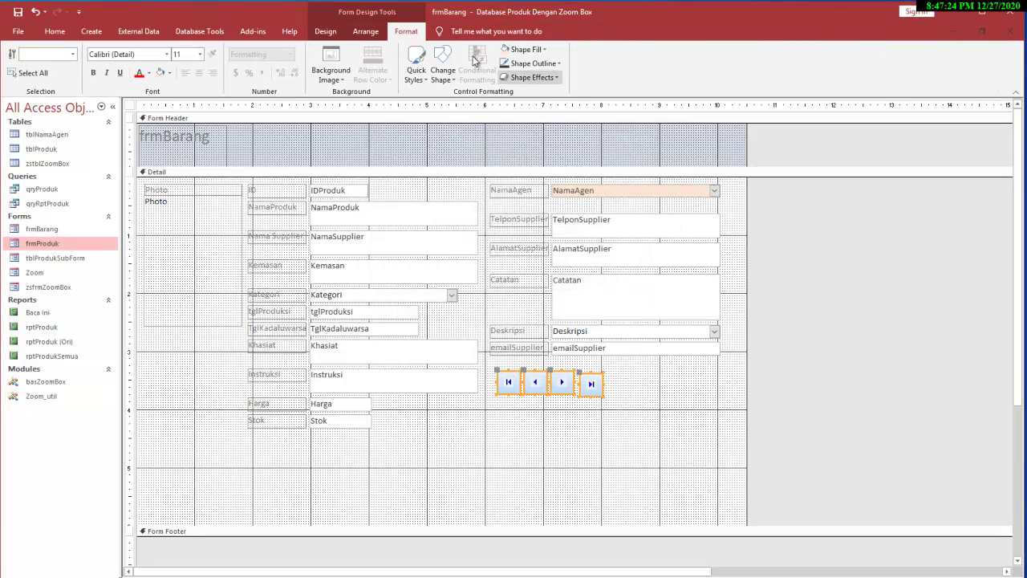
pyautogui.click(366, 31)
pyautogui.click(629, 71)
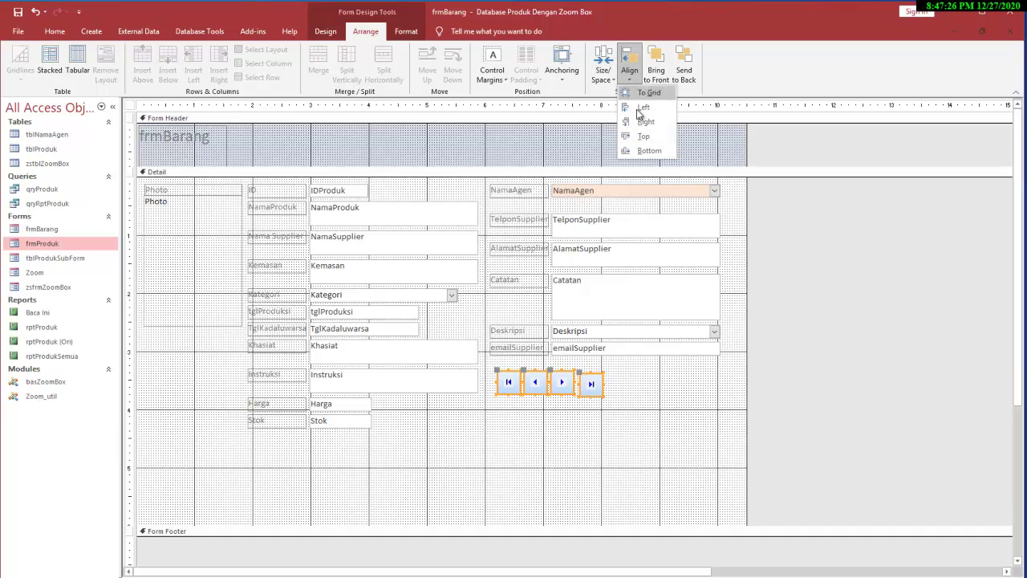
pyautogui.click(645, 135)
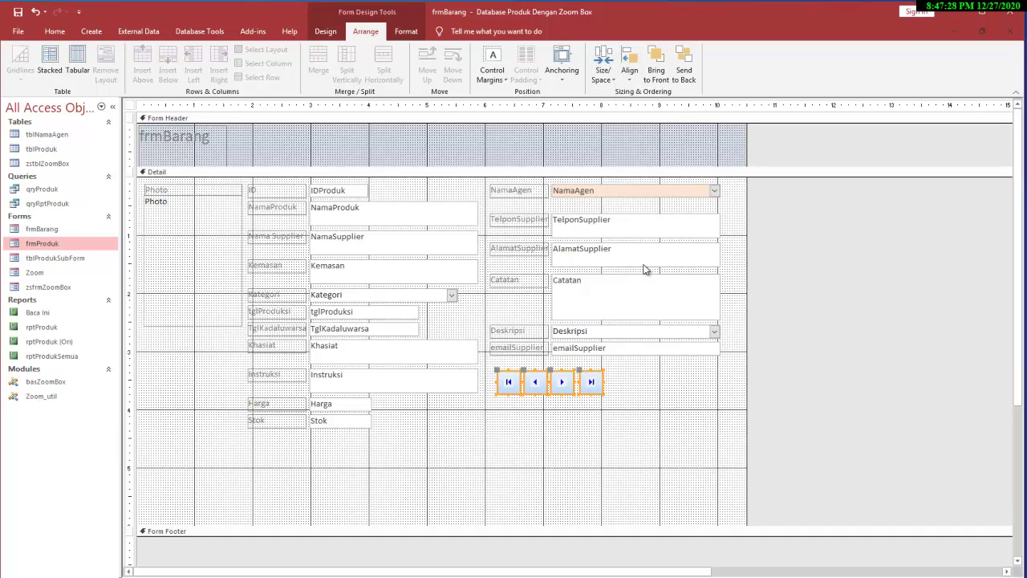
pyautogui.click(647, 383)
pyautogui.click(650, 383)
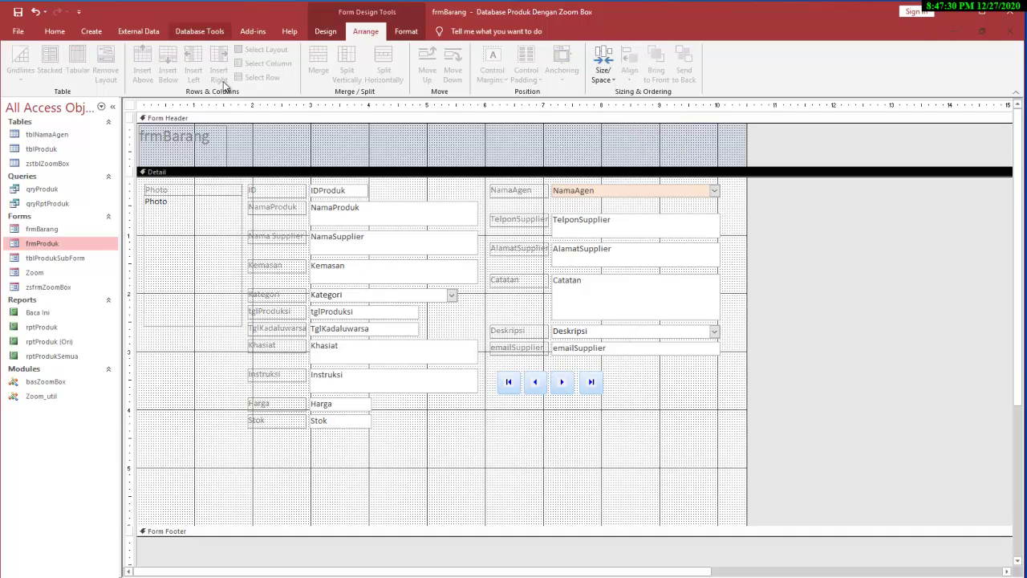
# Save frmBarang and step forward and back through its records in Form View with the new navigation buttons
pyautogui.click(18, 12)
pyautogui.click(55, 31)
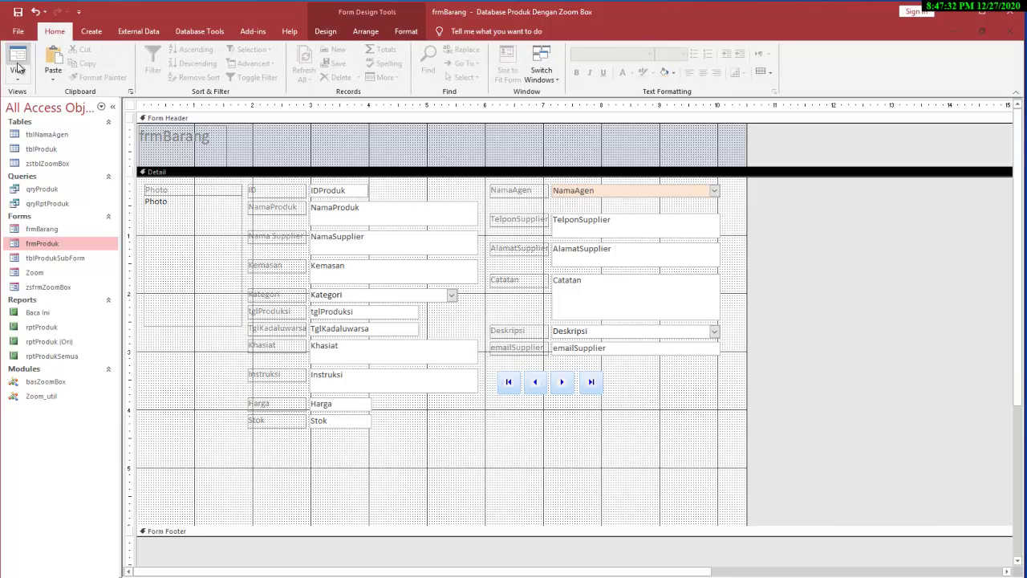
pyautogui.click(18, 60)
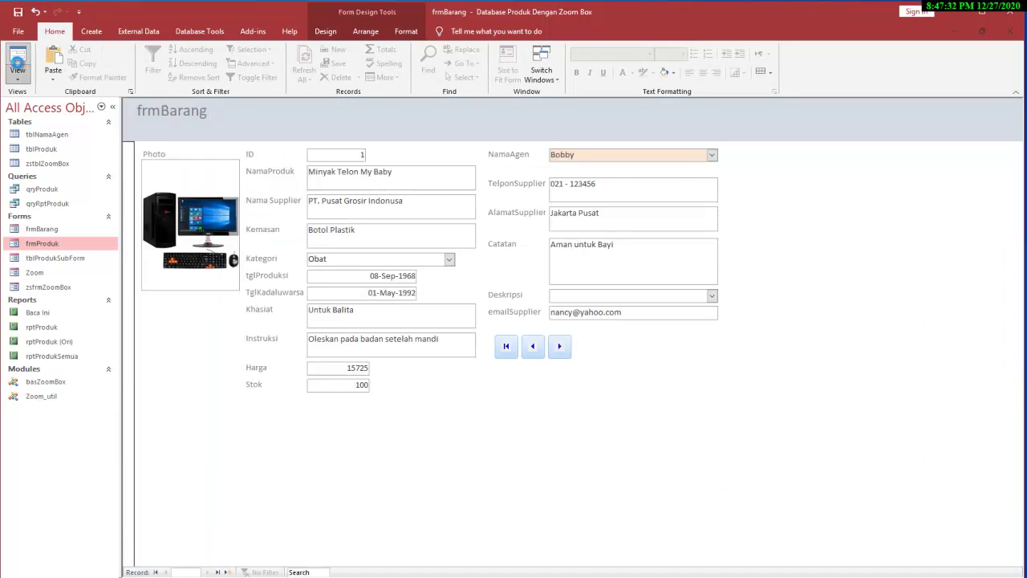
pyautogui.click(590, 353)
pyautogui.click(559, 349)
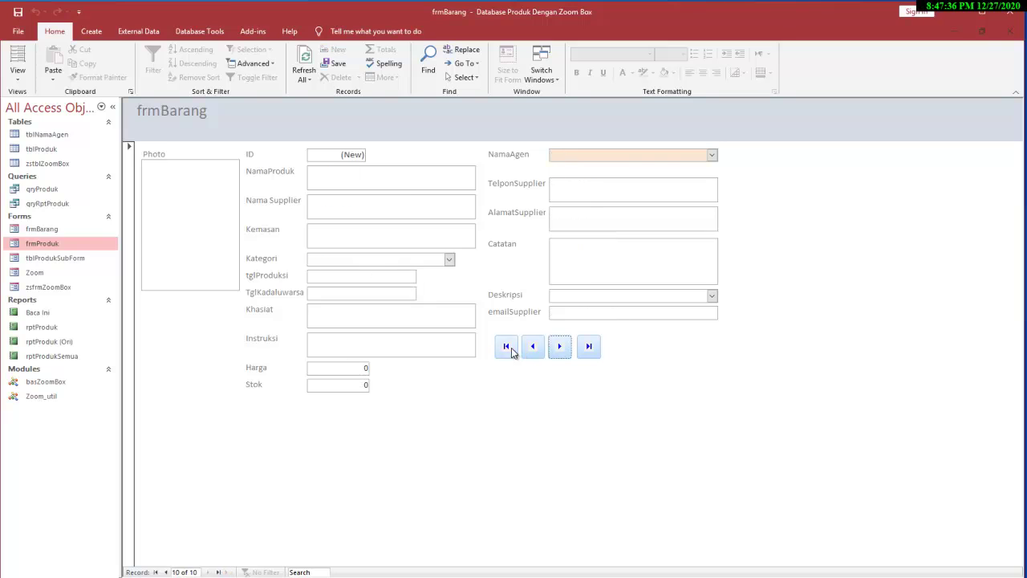
pyautogui.click(507, 349)
pyautogui.click(559, 350)
pyautogui.click(557, 350)
pyautogui.click(557, 350)
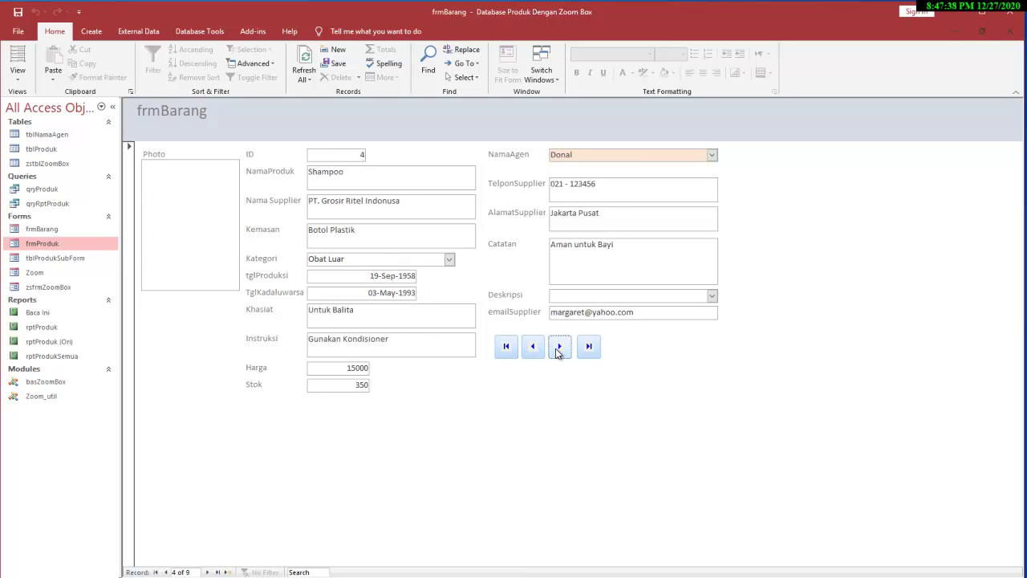
pyautogui.click(557, 350)
pyautogui.click(538, 351)
pyautogui.click(534, 352)
pyautogui.click(534, 353)
pyautogui.click(532, 354)
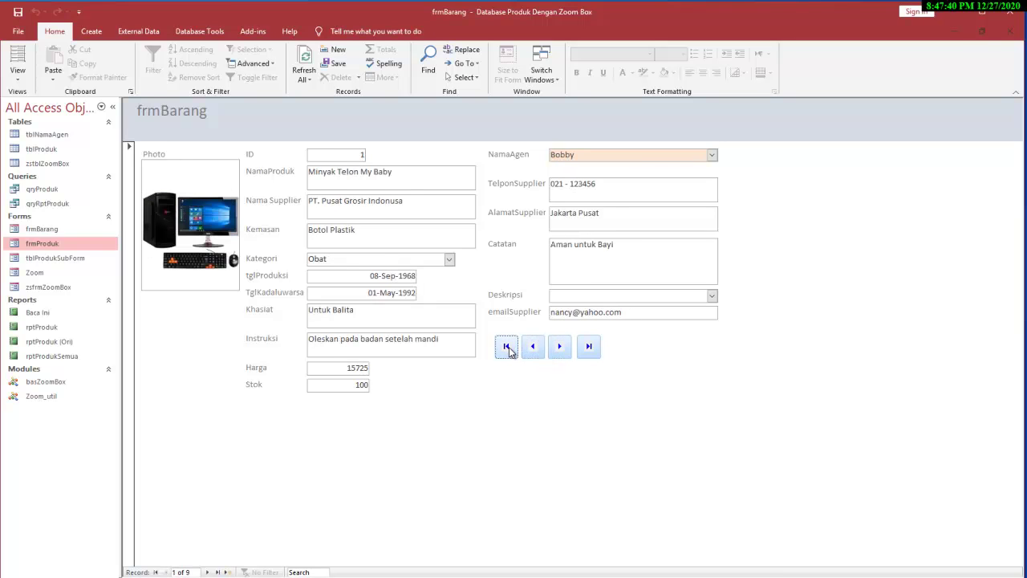
# Test the previous-record button at the first record, then the next, last and first record buttons
pyautogui.click(534, 348)
pyautogui.click(516, 232)
pyautogui.click(589, 353)
pyautogui.click(506, 347)
pyautogui.click(533, 349)
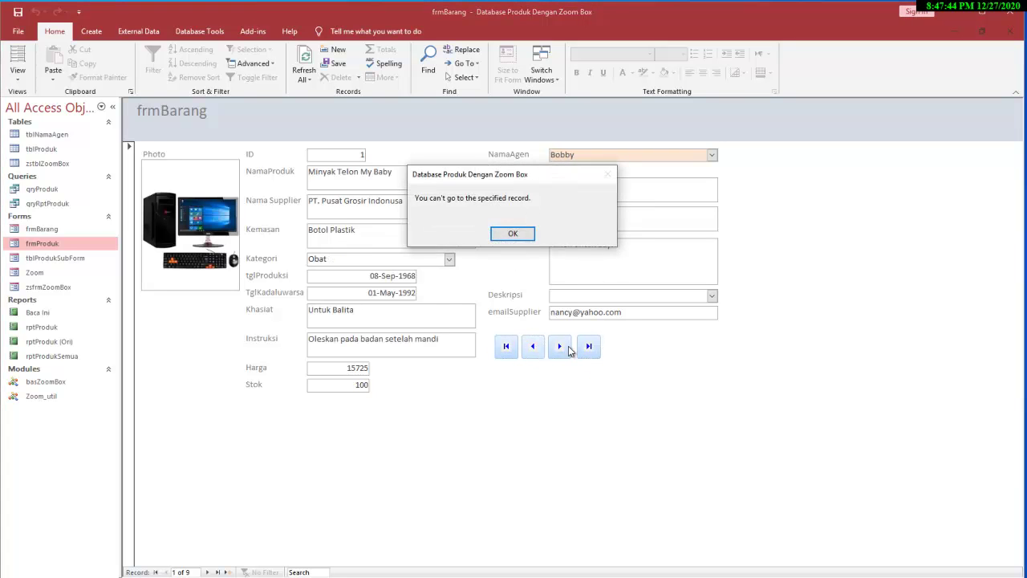
pyautogui.click(513, 233)
pyautogui.click(532, 346)
pyautogui.click(513, 233)
pyautogui.click(561, 348)
pyautogui.click(561, 347)
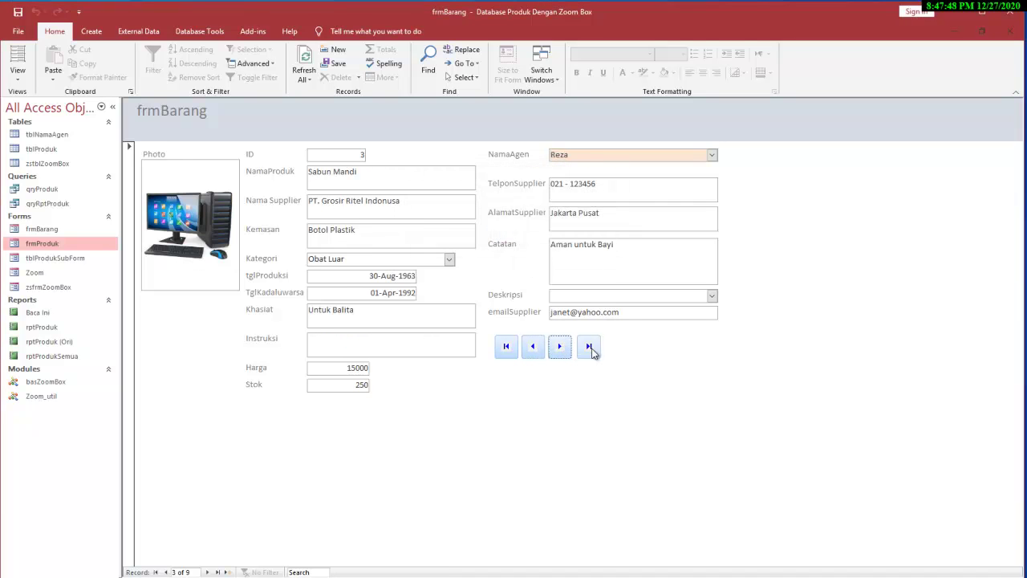
pyautogui.click(589, 346)
pyautogui.click(504, 346)
# In frmBarang's Design View, inspect the embedded macro behind the next-record button's On Click event and close the macro
pyautogui.click(17, 76)
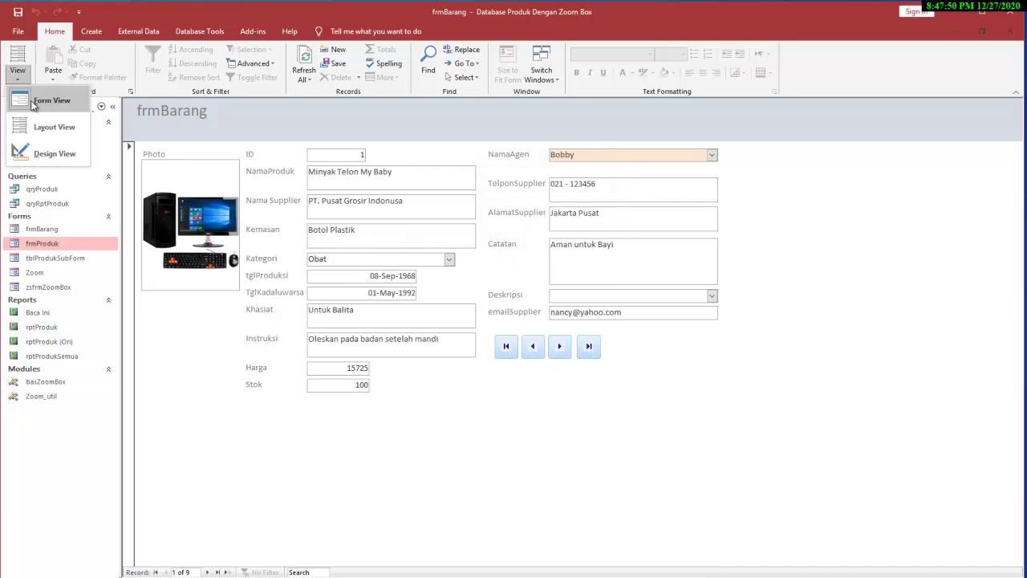
pyautogui.click(47, 152)
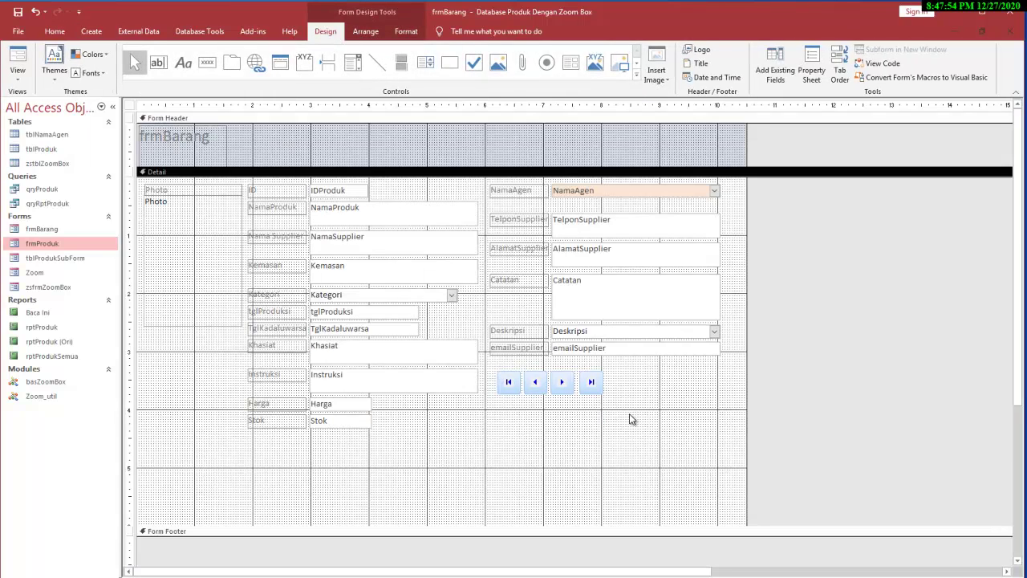
pyautogui.click(562, 384)
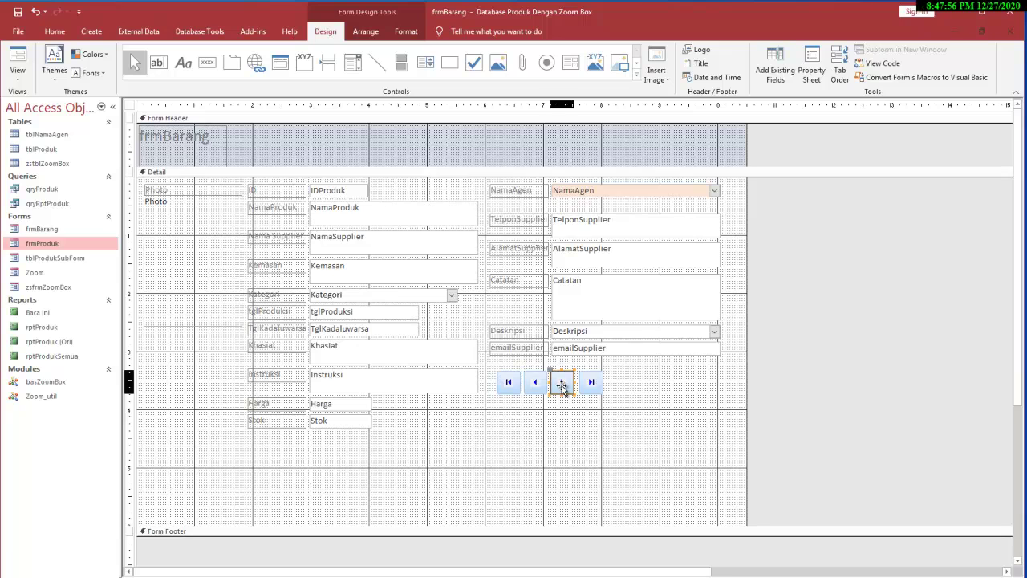
pyautogui.rightClick(562, 385)
pyautogui.click(587, 378)
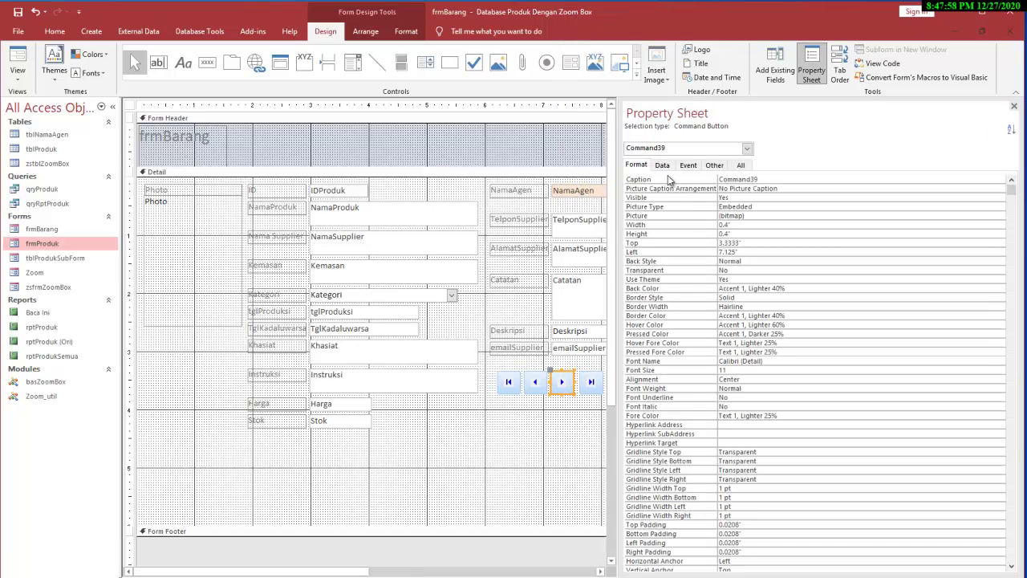
pyautogui.click(663, 165)
pyautogui.click(688, 166)
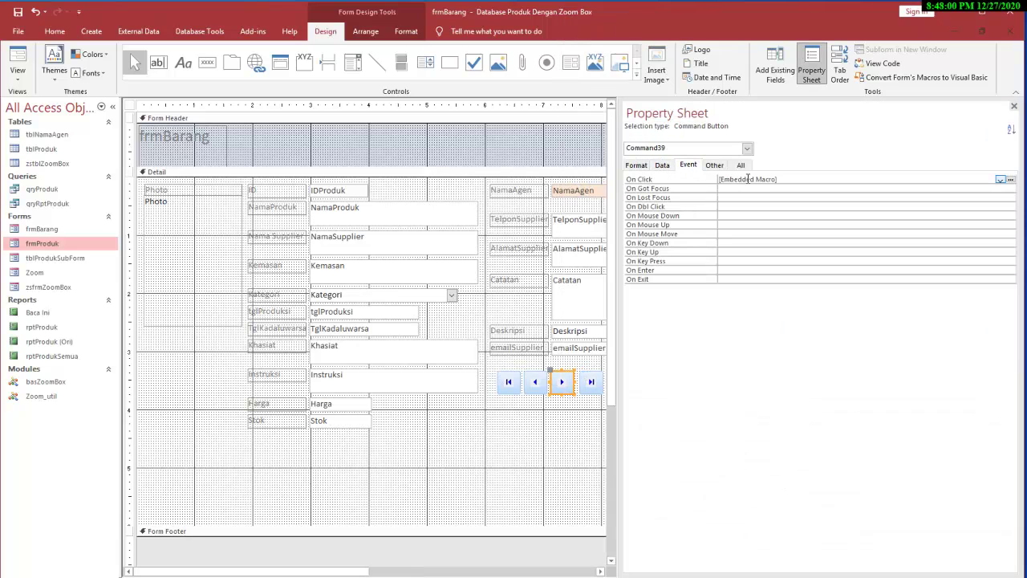
pyautogui.click(1010, 180)
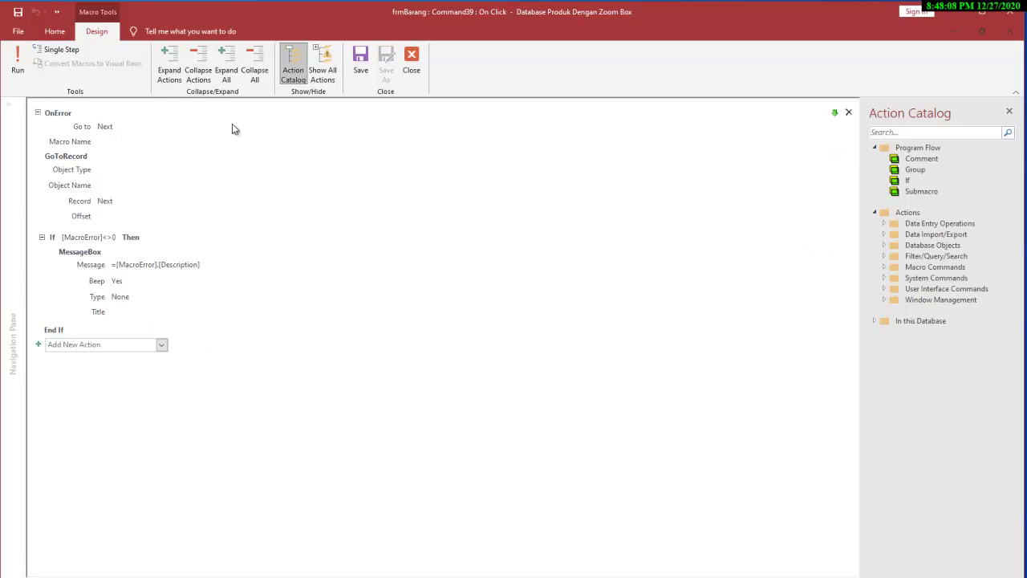
pyautogui.click(412, 58)
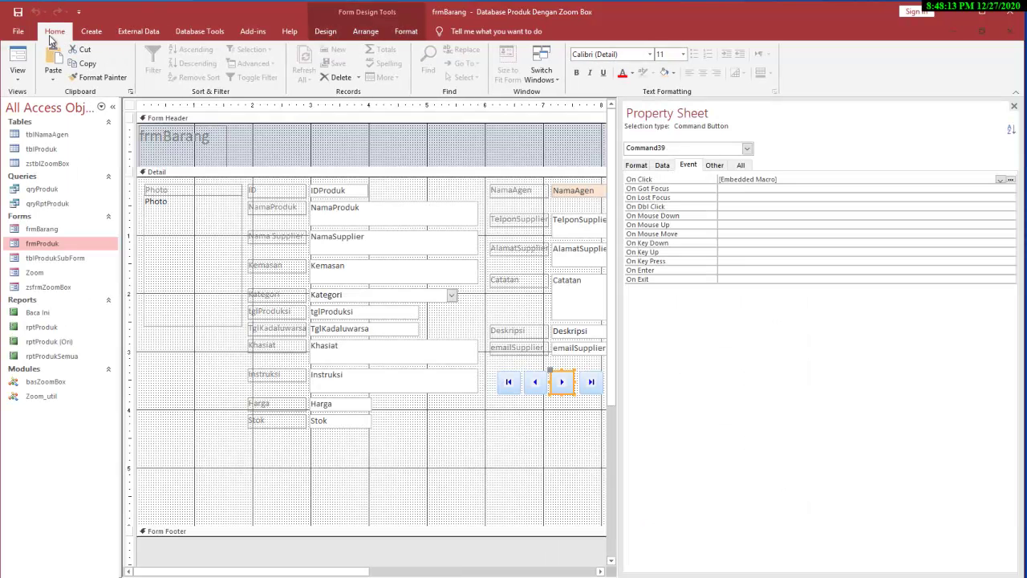
# Return frmBarang to Form View, then open frmProduk to review its product list subform and close it
pyautogui.click(17, 60)
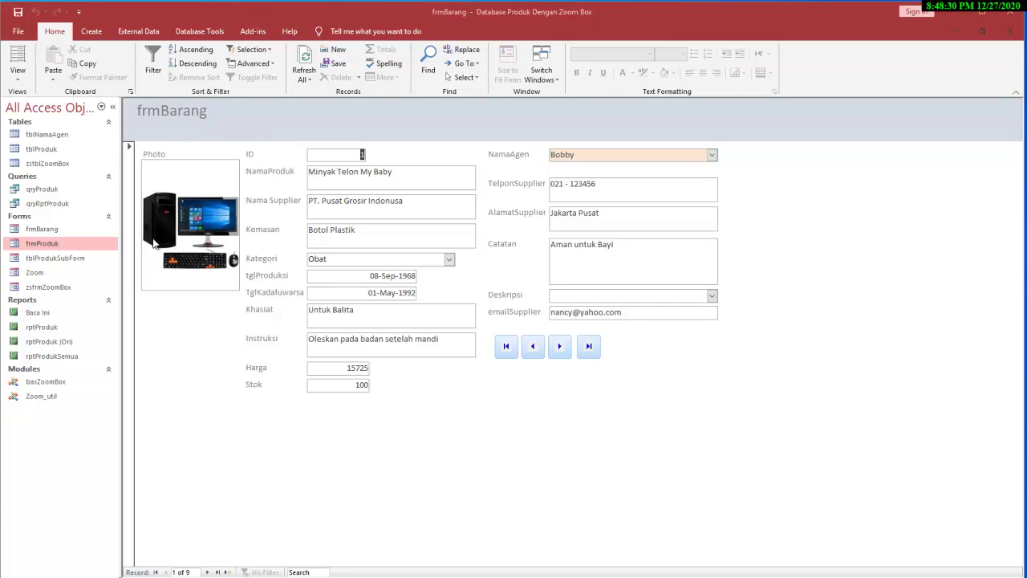
pyautogui.doubleClick(40, 243)
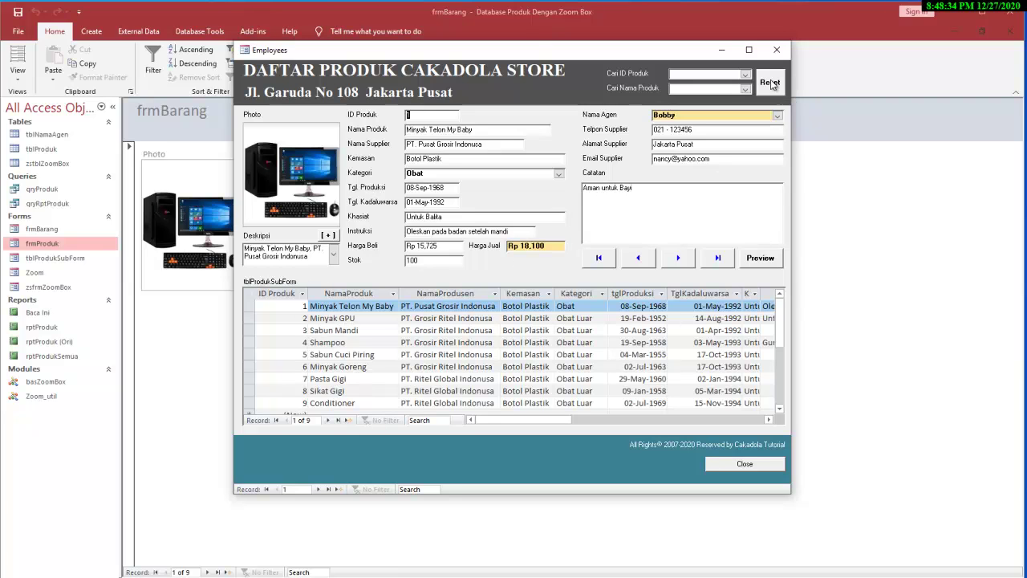
pyautogui.click(776, 50)
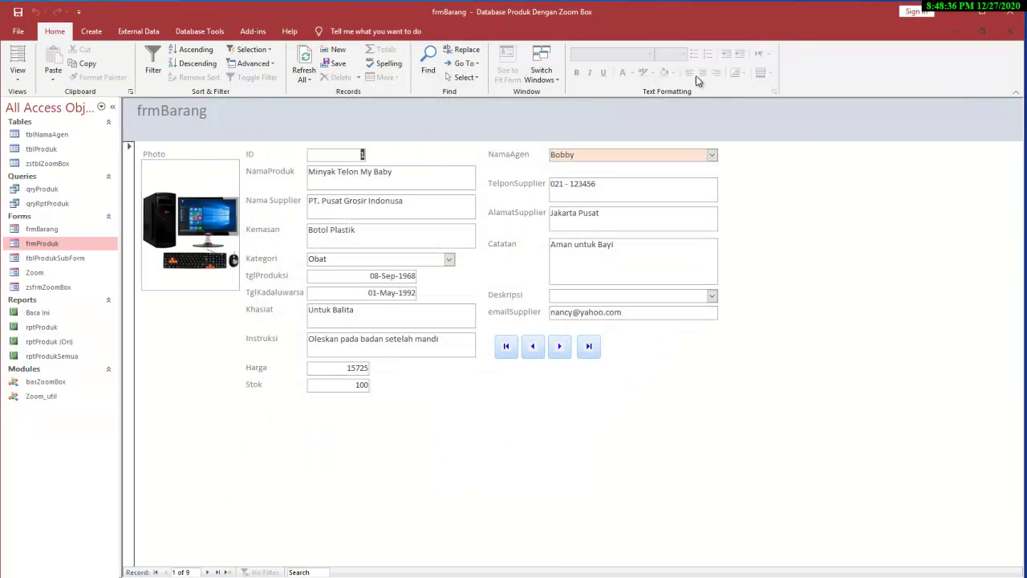
# In frmBarang's Design View, place tblProduk as a subform in the Detail section, below the Photo and Stok fields
pyautogui.click(52, 150)
pyautogui.click(48, 137)
pyautogui.click(45, 150)
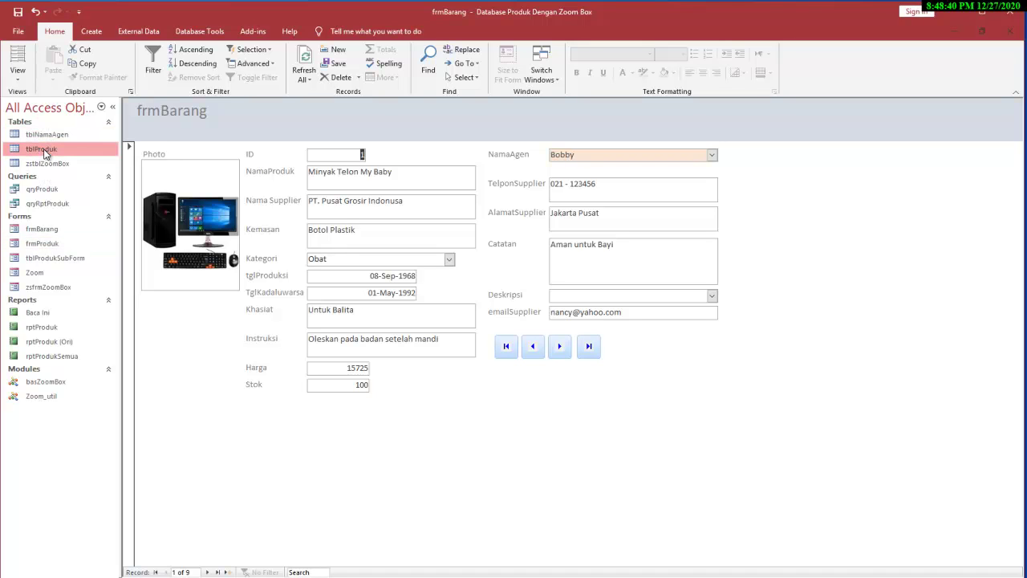
pyautogui.moveTo(37, 151)
pyautogui.mouseDown()
pyautogui.moveTo(204, 387)
pyautogui.moveTo(203, 412)
pyautogui.moveTo(186, 417)
pyautogui.moveTo(26, 128)
pyautogui.moveTo(34, 153)
pyautogui.mouseUp()
pyautogui.rightClick(797, 270)
pyautogui.click(843, 309)
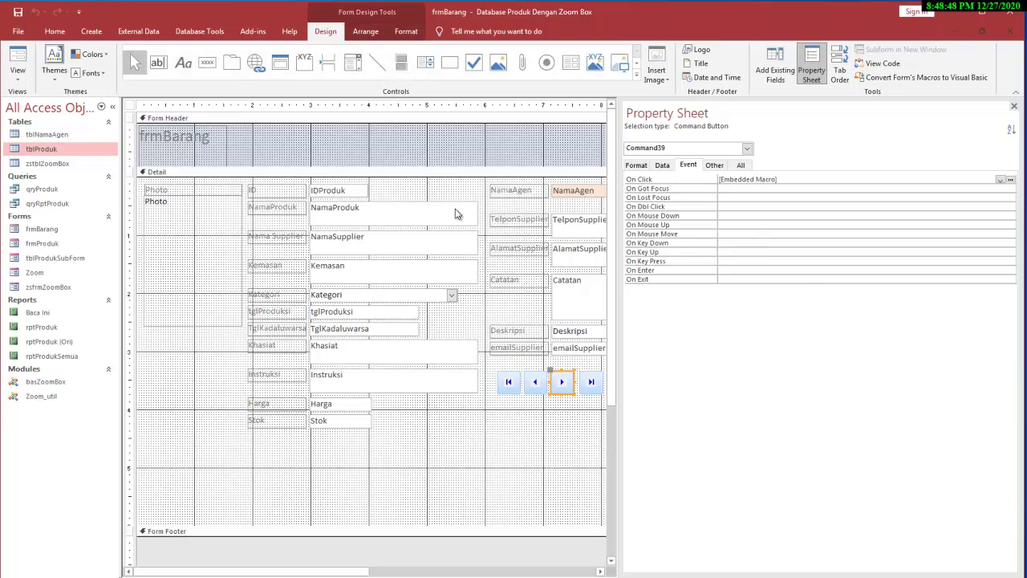
pyautogui.moveTo(35, 151); pyautogui.dragTo(149, 451)
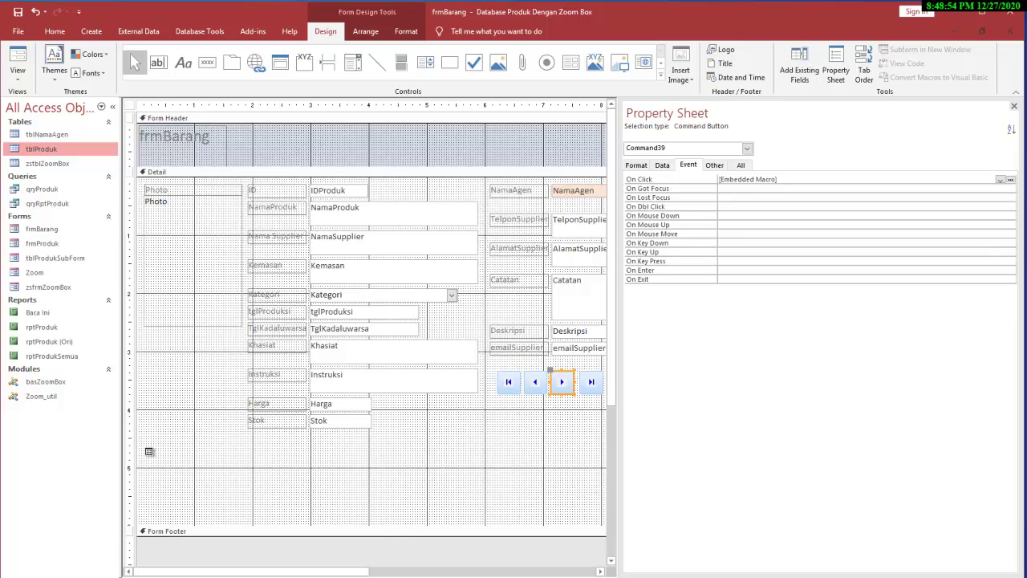
pyautogui.moveTo(149, 451); pyautogui.dragTo(146, 447)
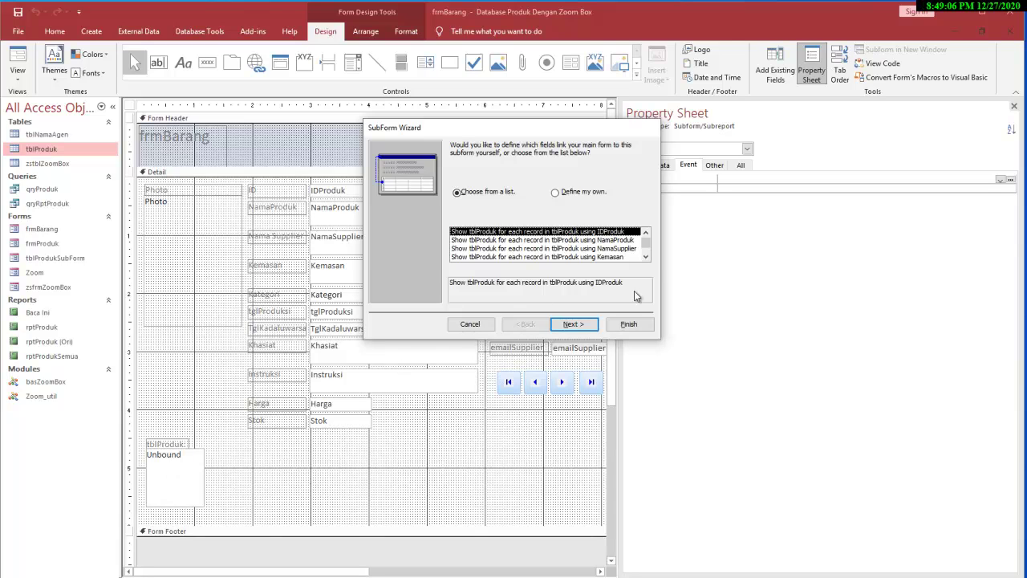
# Complete the SubForm Wizard with None as the link between main form and subform, naming the subform Subdata
pyautogui.click(630, 241)
pyautogui.click(630, 232)
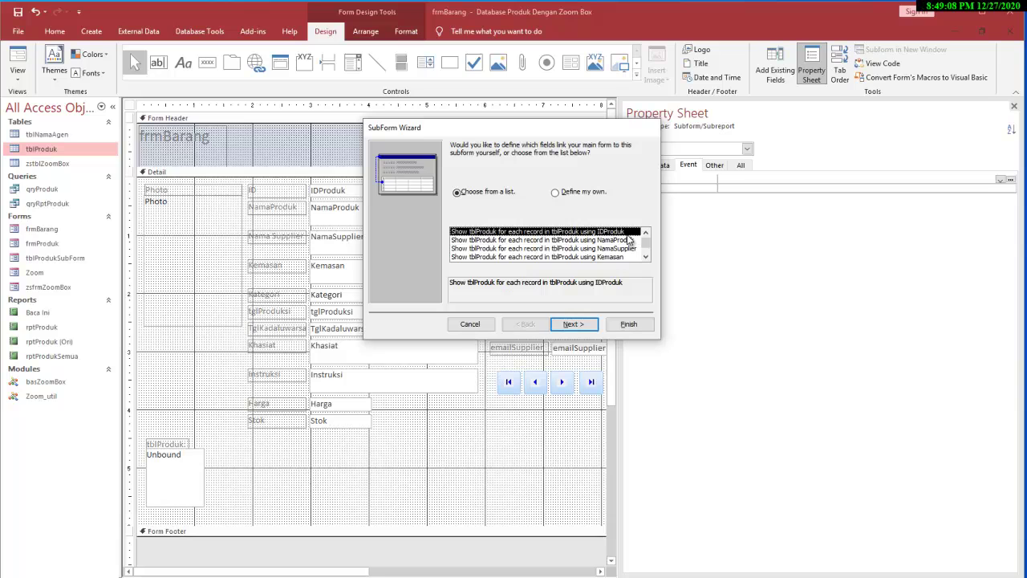
pyautogui.click(528, 240)
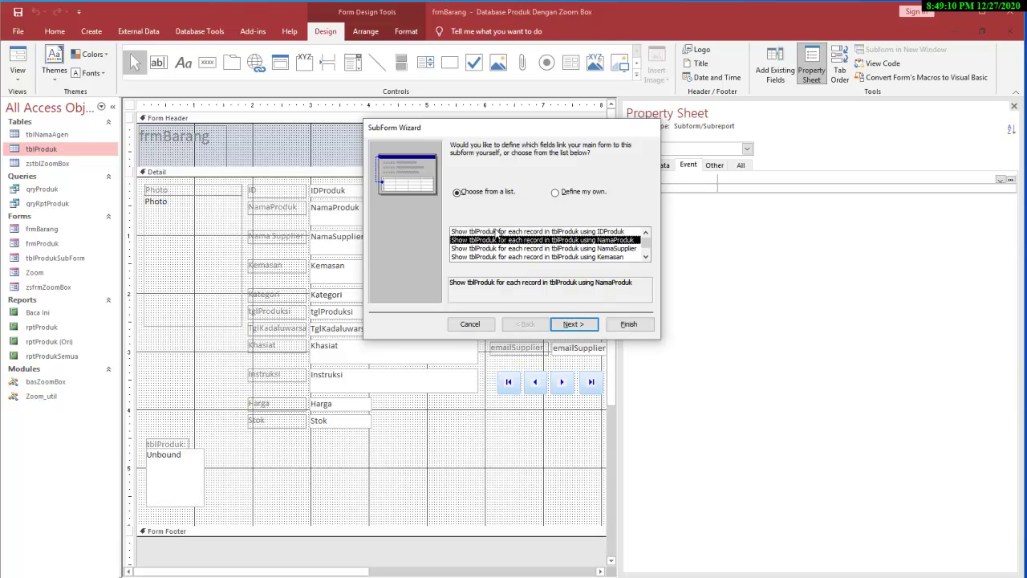
pyautogui.click(497, 232)
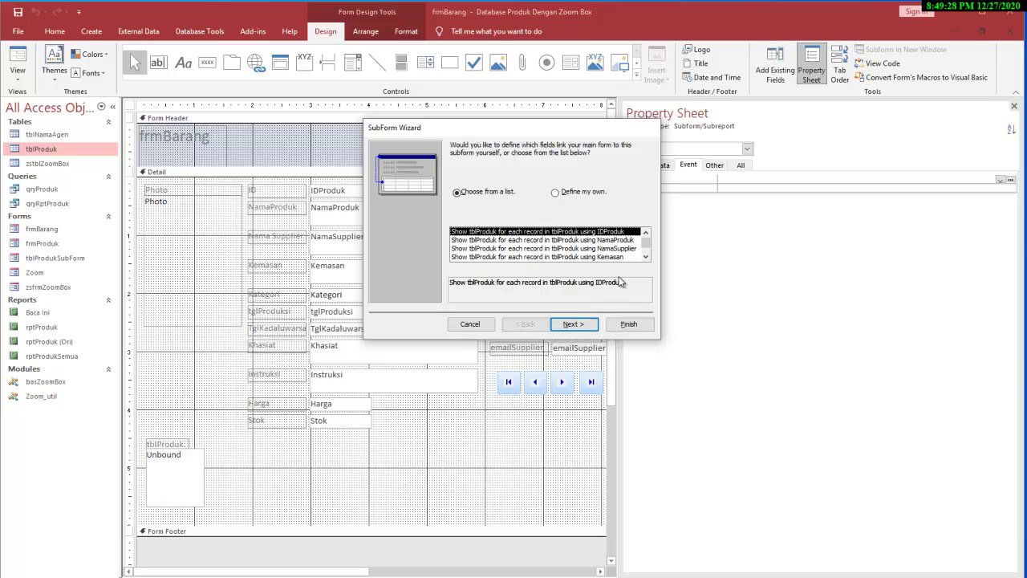
pyautogui.moveTo(648, 244); pyautogui.dragTo(646, 252)
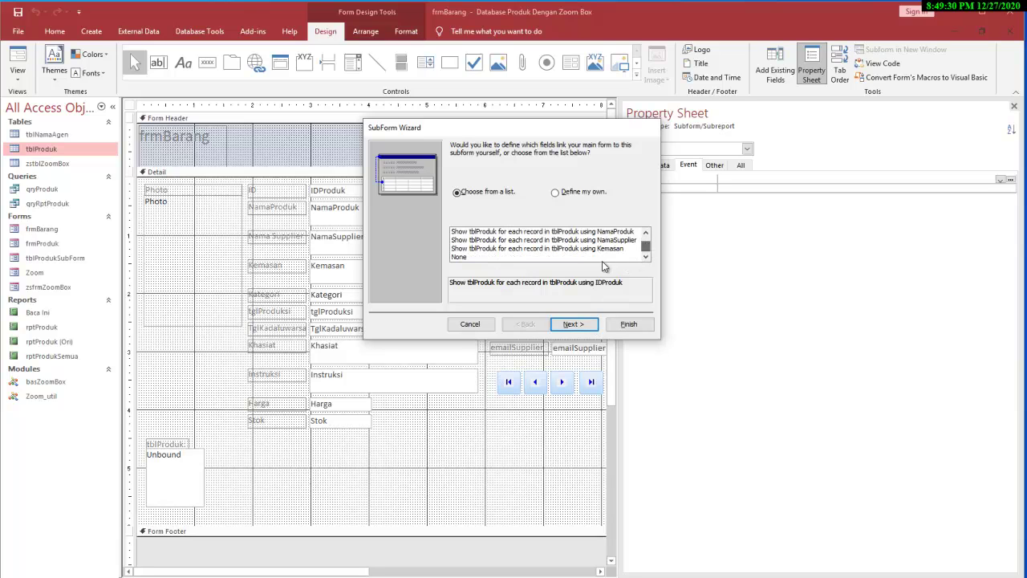
pyautogui.click(466, 257)
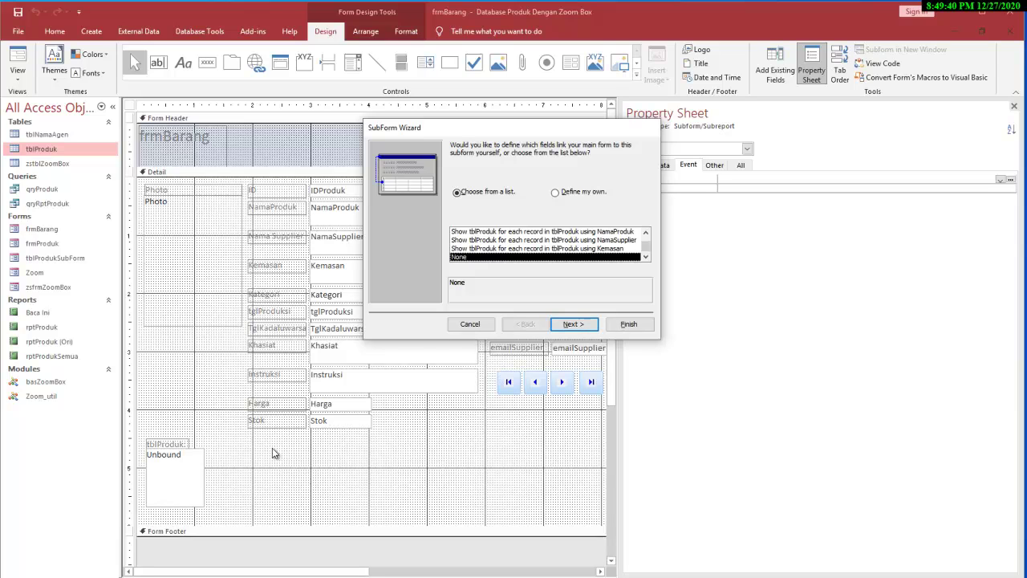
pyautogui.click(592, 330)
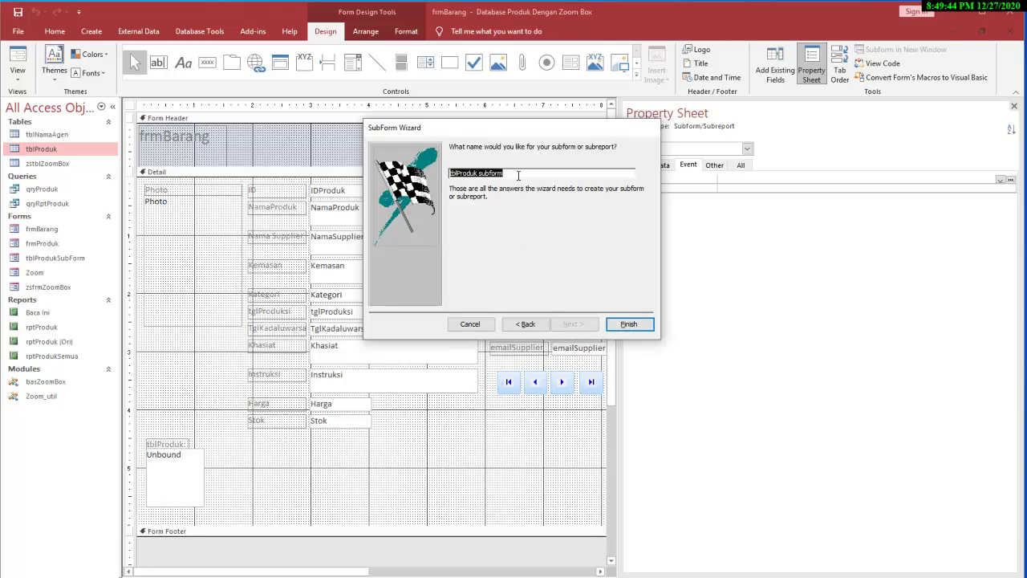
pyautogui.write('Sub')
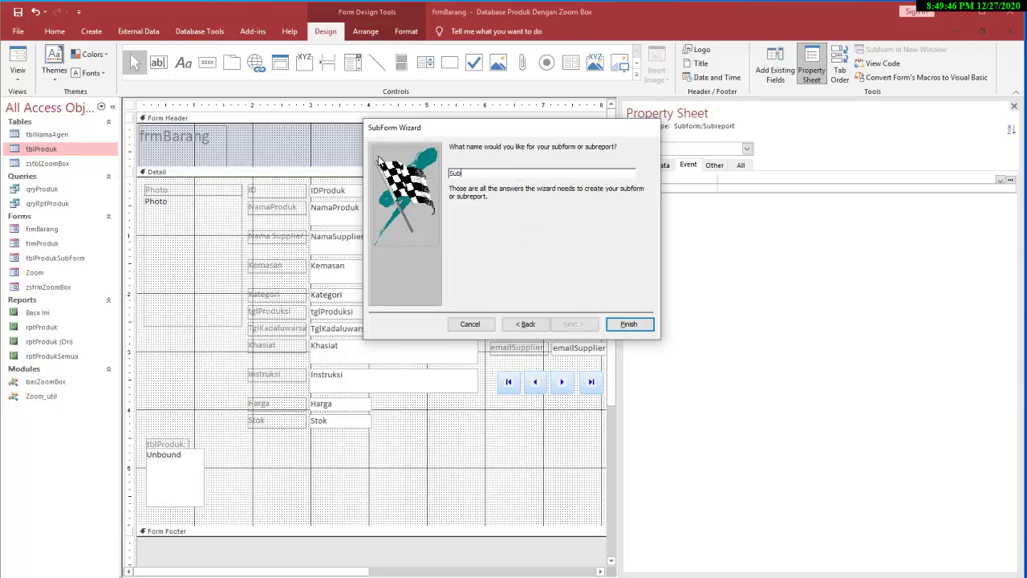
pyautogui.write('data')
pyautogui.click(623, 324)
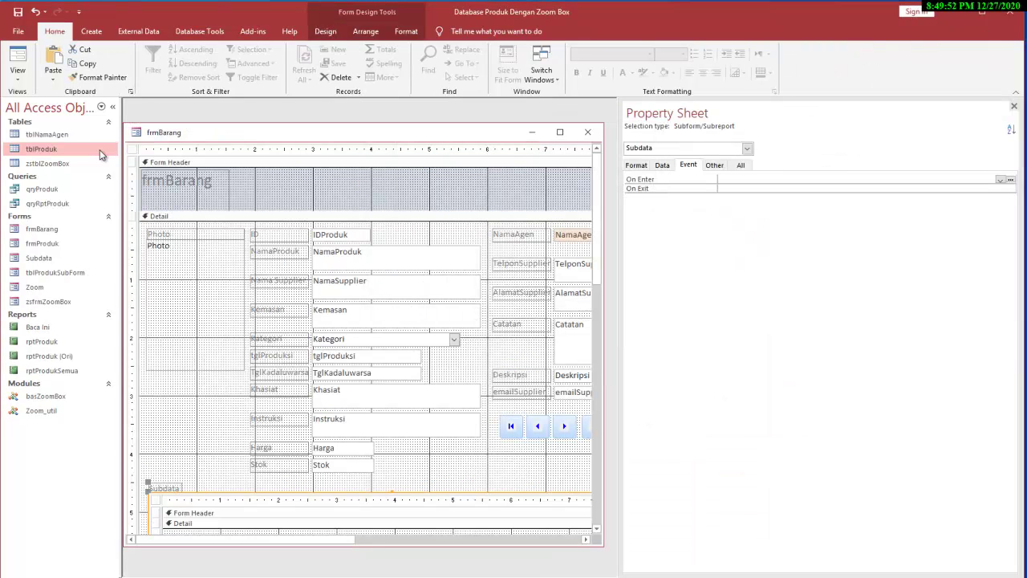
# Show frmBarang in Form View, maximize its window and advance two records to check the subform
pyautogui.click(17, 60)
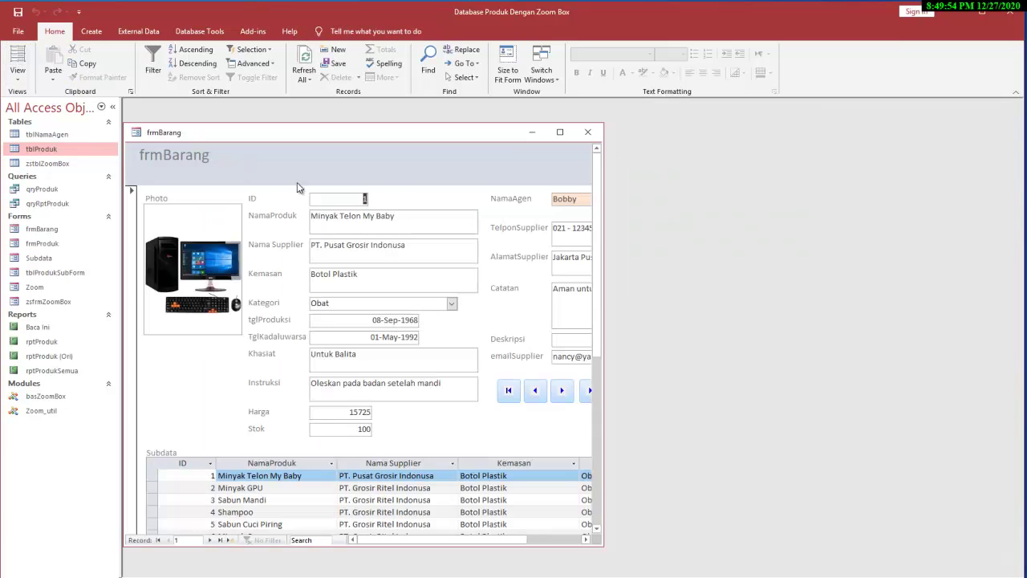
pyautogui.click(560, 133)
pyautogui.click(560, 346)
pyautogui.click(559, 346)
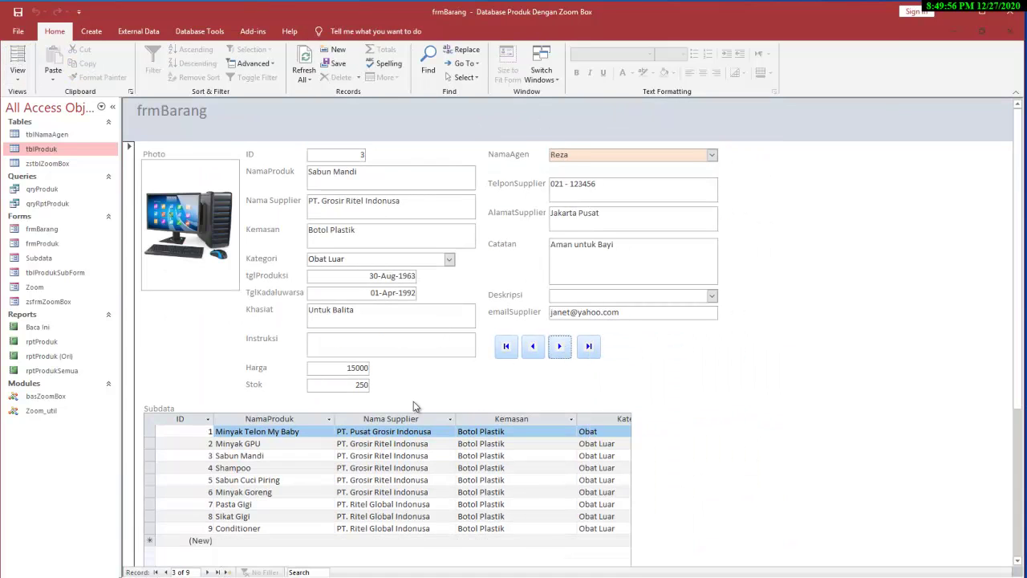
# Fit the subform's ID, NamaProduk, Nama Supplier, Kemasan and Kategori columns to the width of their contents
pyautogui.doubleClick(214, 419)
pyautogui.click(298, 422)
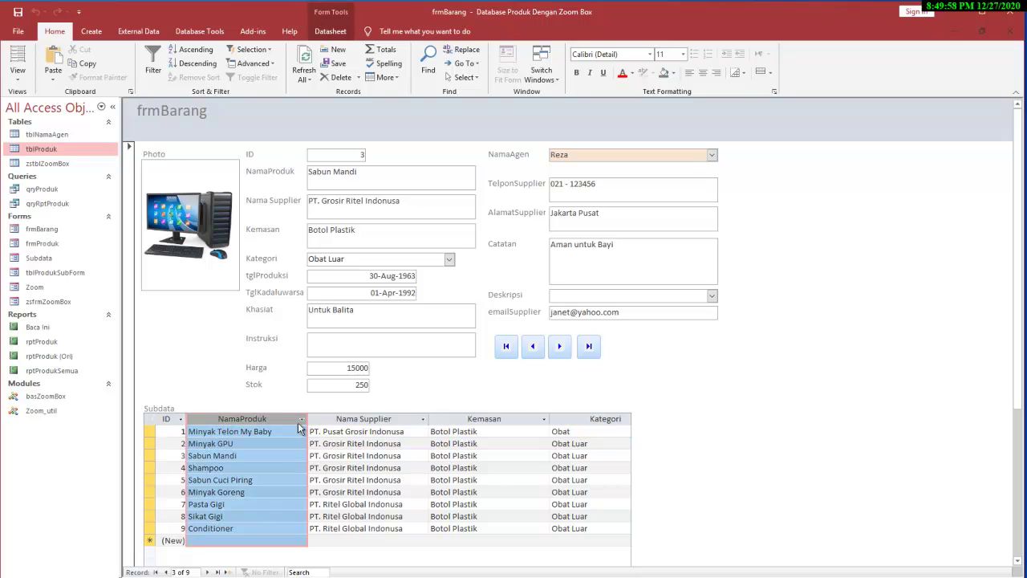
pyautogui.doubleClick(306, 423)
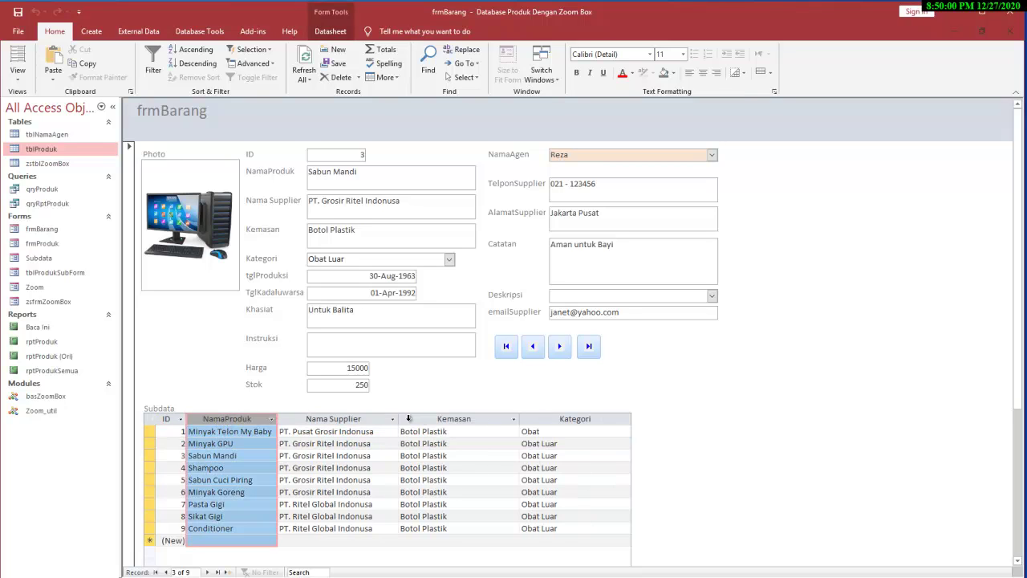
pyautogui.doubleClick(398, 419)
pyautogui.doubleClick(499, 418)
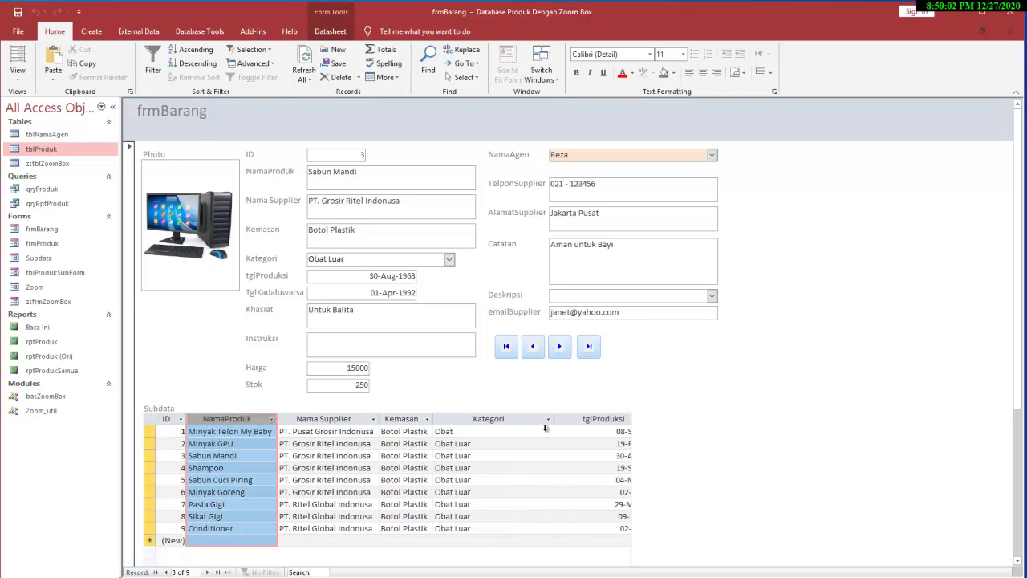
pyautogui.doubleClick(556, 421)
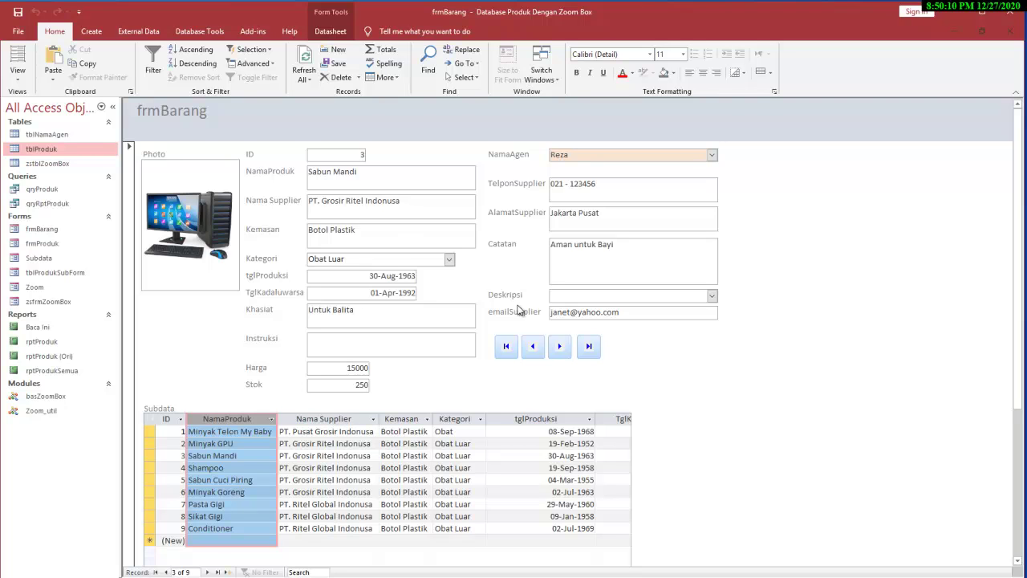
# Test the next and first record buttons, and move down through the subform's rows from Minyak GPU to Minyak Goreng
pyautogui.click(560, 345)
pyautogui.click(560, 346)
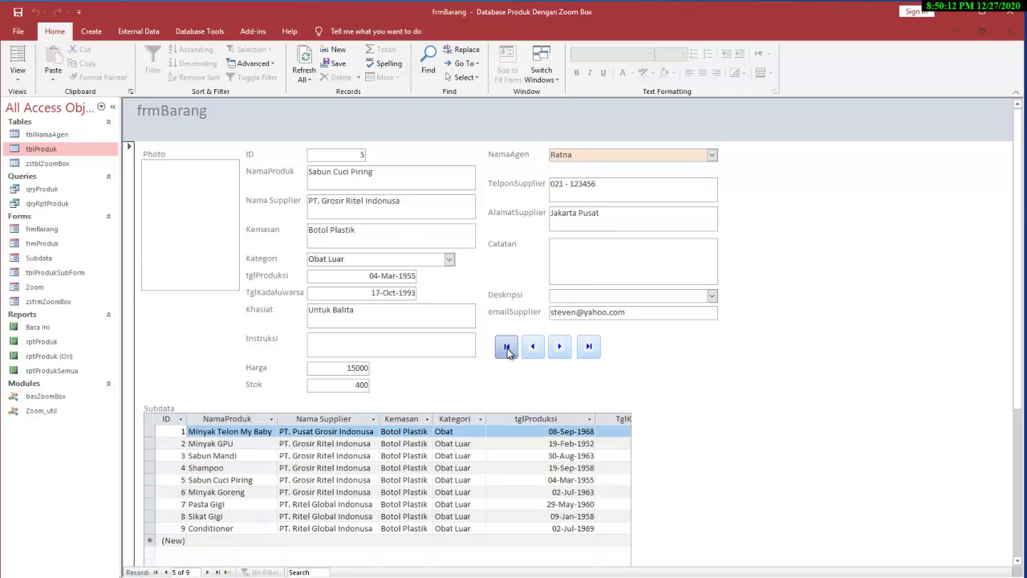
pyautogui.click(507, 349)
pyautogui.click(219, 443)
pyautogui.press('Down')
pyautogui.press('Down')
pyautogui.press('Down')
pyautogui.press('Down')
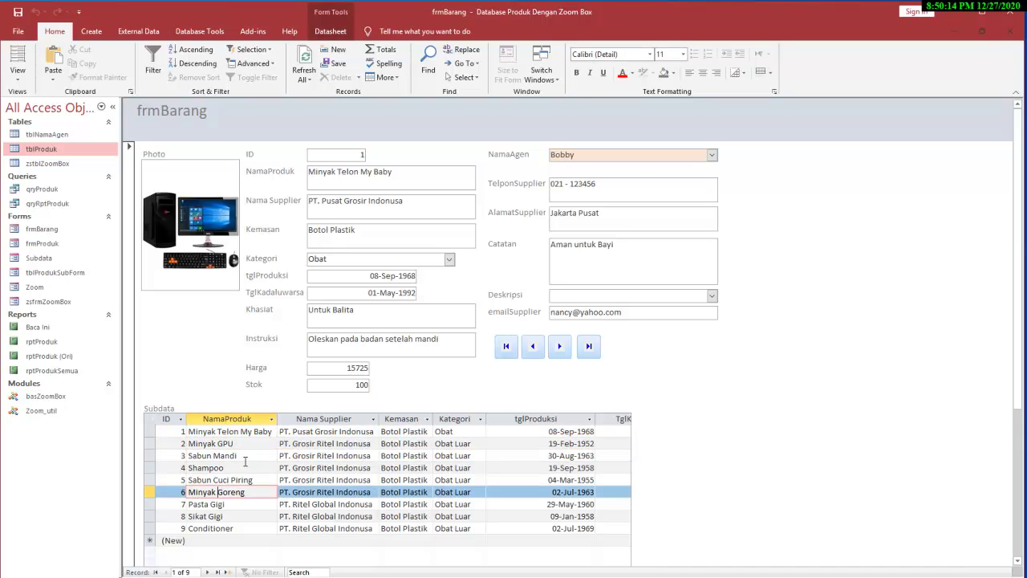
# Select all subform columns and fit them, including tglProduksi and TglKadaluwarsa, to their contents, dismissing the record source message
pyautogui.click(149, 418)
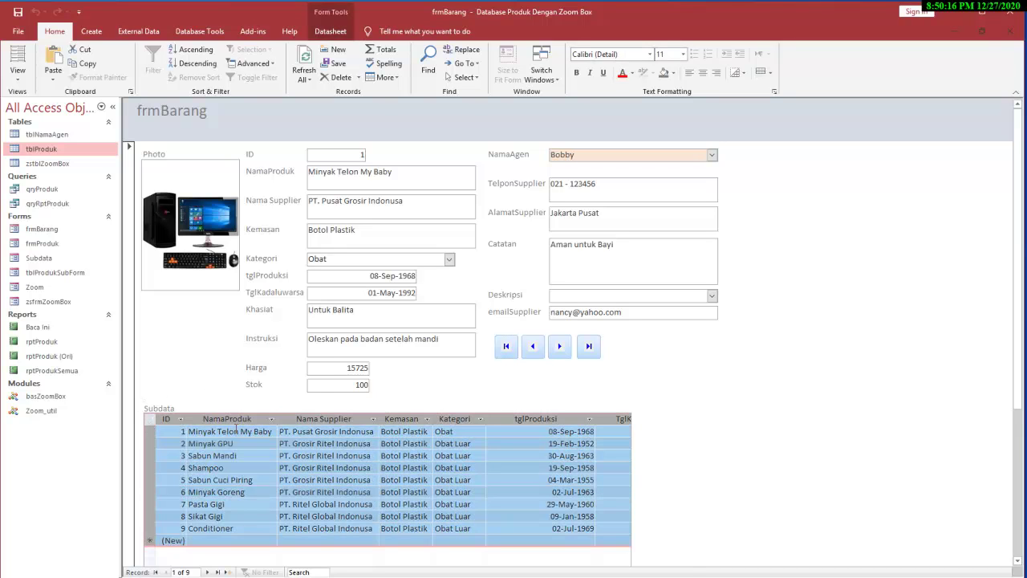
pyautogui.click(488, 419)
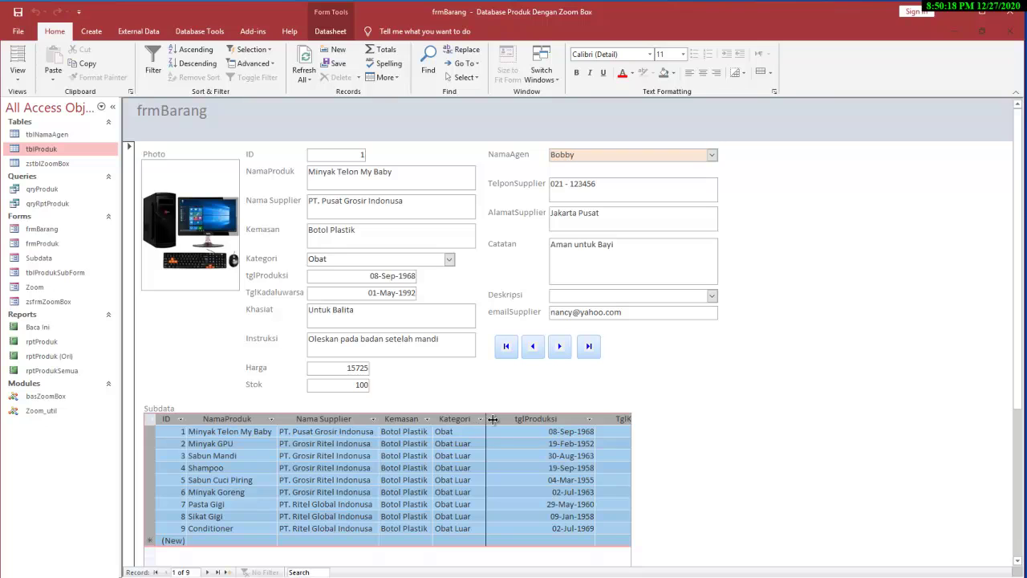
pyautogui.doubleClick(598, 418)
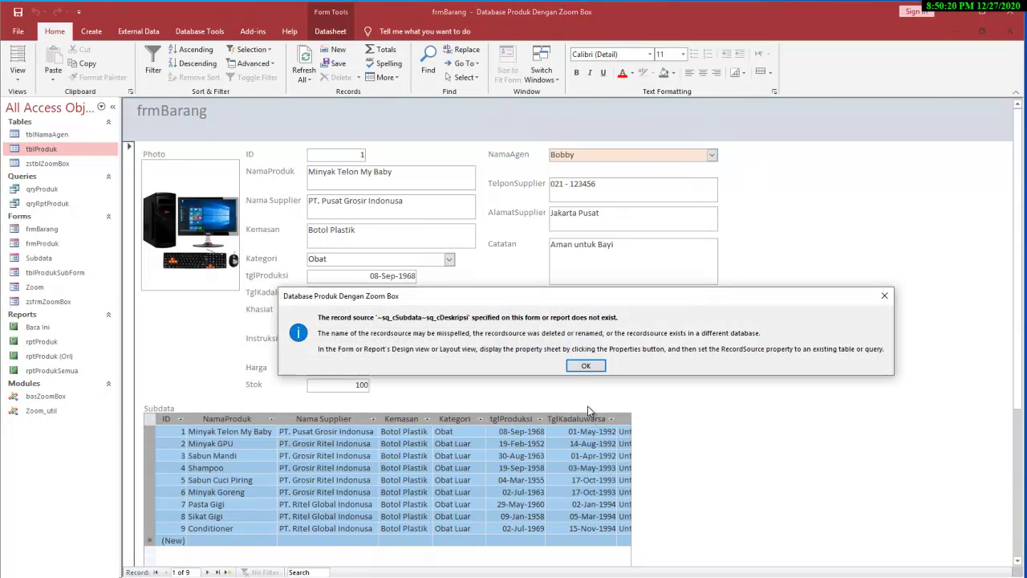
pyautogui.click(586, 366)
# Step forward and back between the main form's records to compare them with the resized subform
pyautogui.click(565, 355)
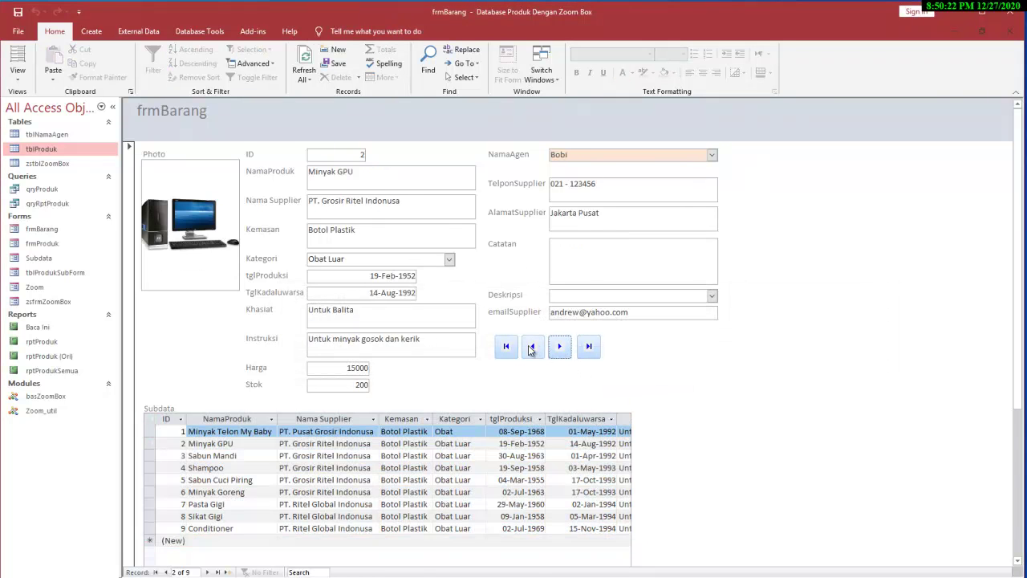
pyautogui.click(532, 346)
pyautogui.click(559, 347)
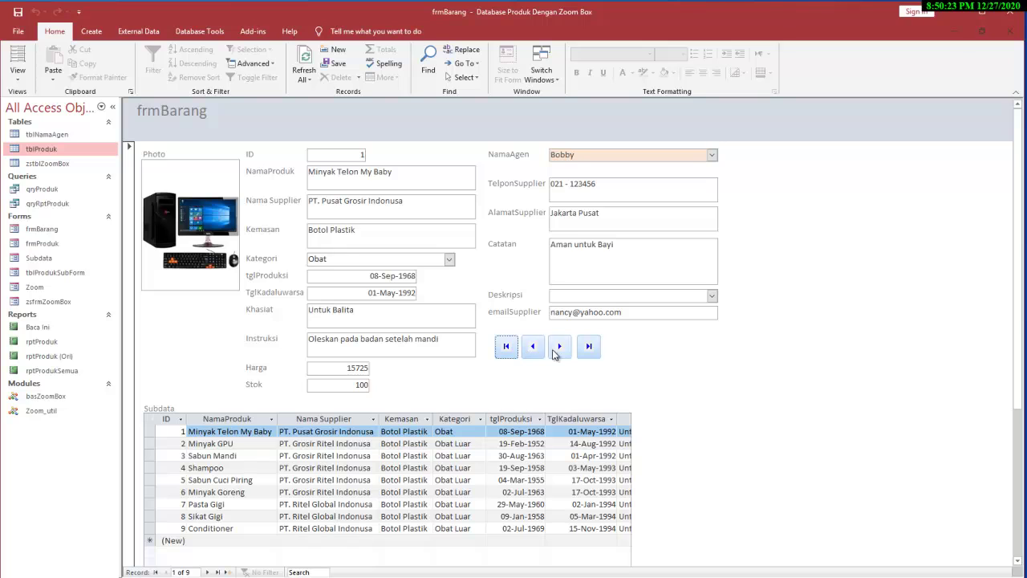
# Test main form and subform navigation separately: move the subform to Minyak GPU and Sabun Cuci Piring, and the main form to its last and first records
pyautogui.click(218, 443)
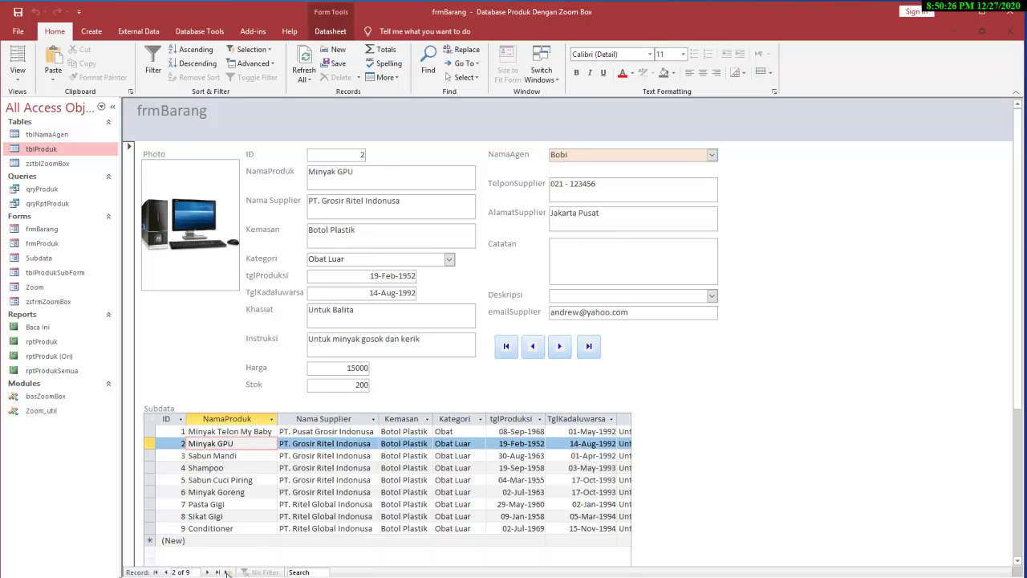
pyautogui.click(166, 572)
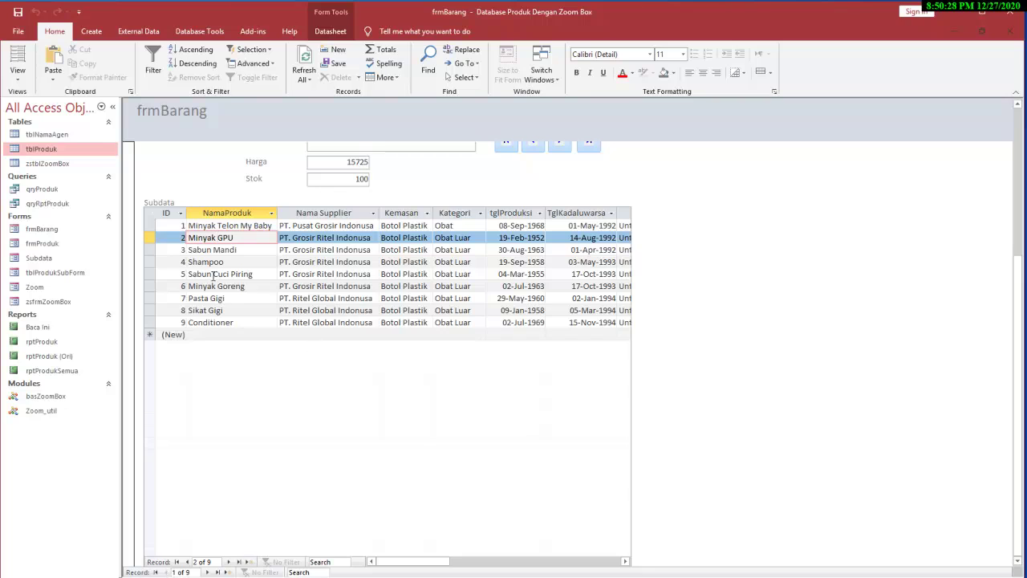
pyautogui.click(229, 562)
pyautogui.click(229, 562)
pyautogui.click(229, 561)
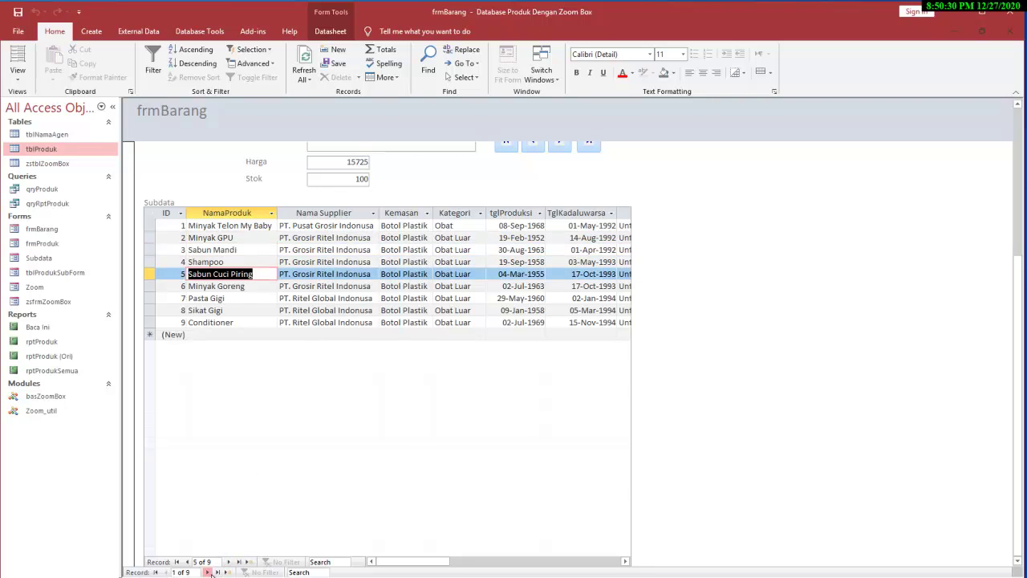
pyautogui.click(218, 572)
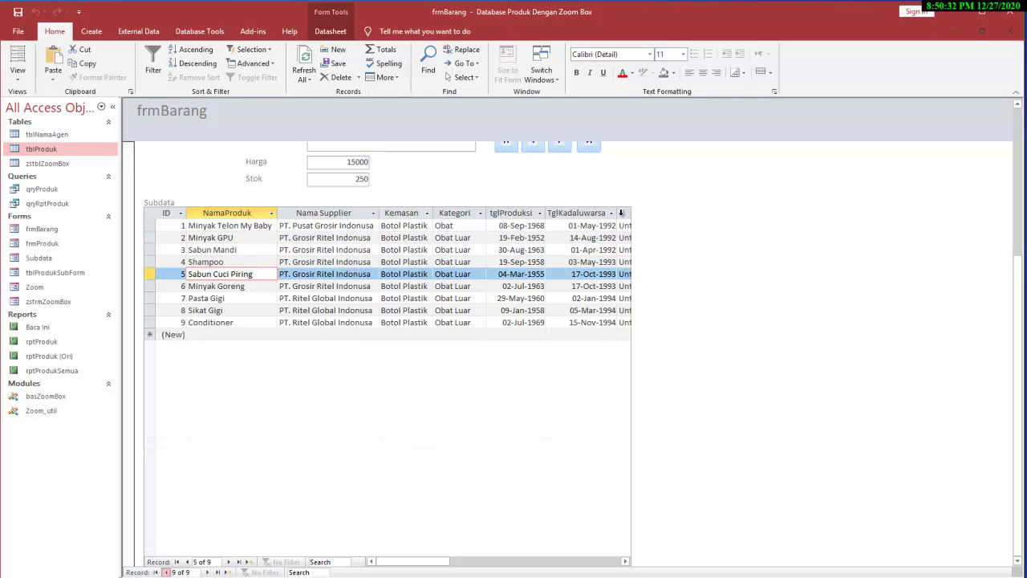
pyautogui.moveTo(1017, 265); pyautogui.dragTo(1024, 128)
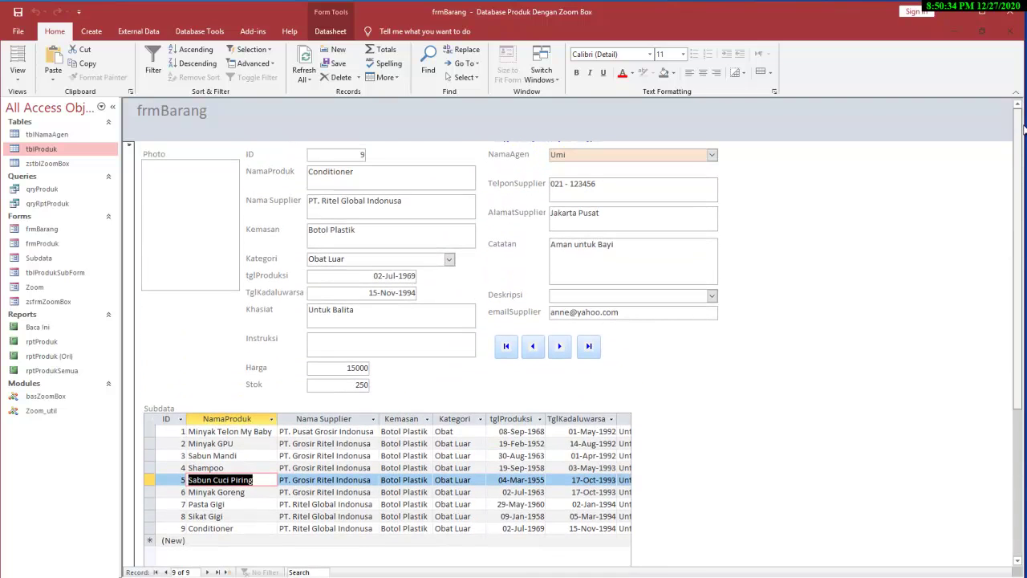
pyautogui.click(506, 346)
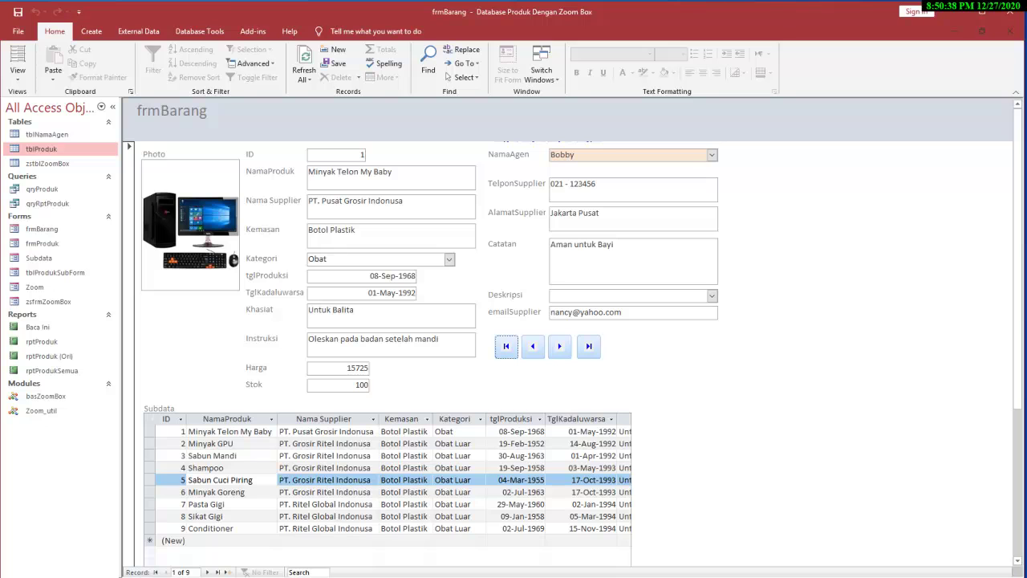
# Open frmProduk to examine its header search boxes, view it maximized, restore it and minimize it
pyautogui.doubleClick(56, 244)
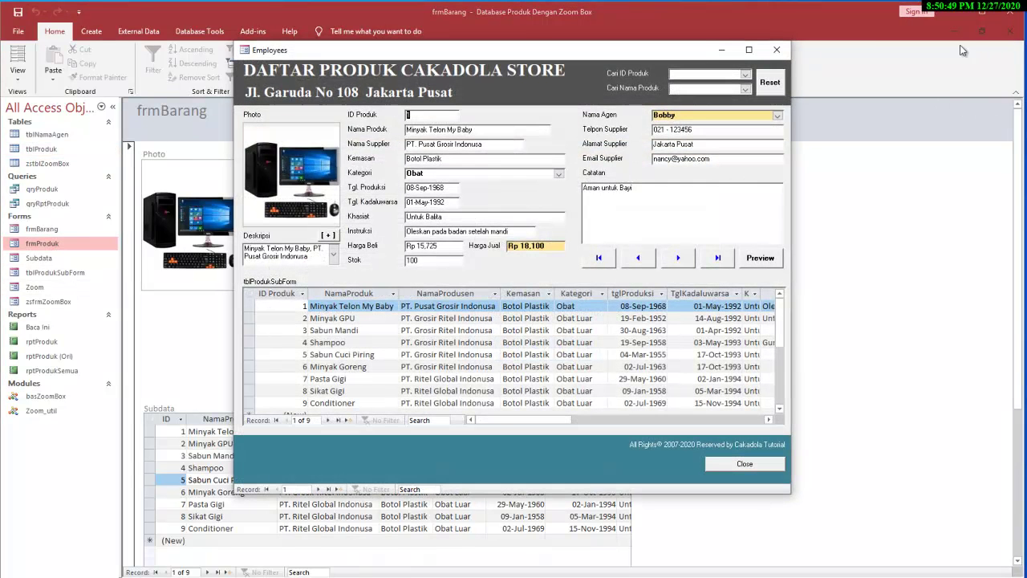
pyautogui.click(748, 52)
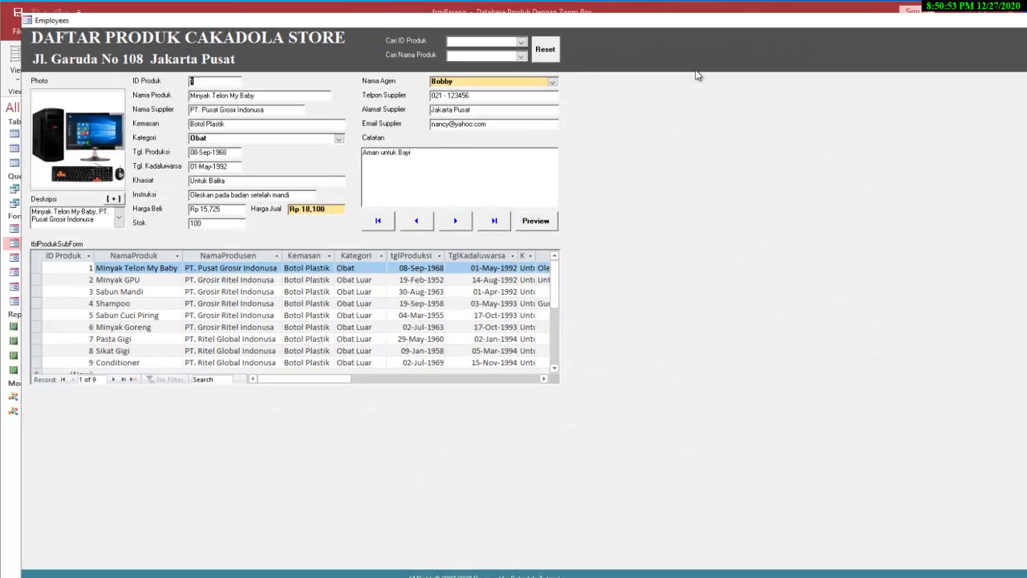
pyautogui.click(983, 8)
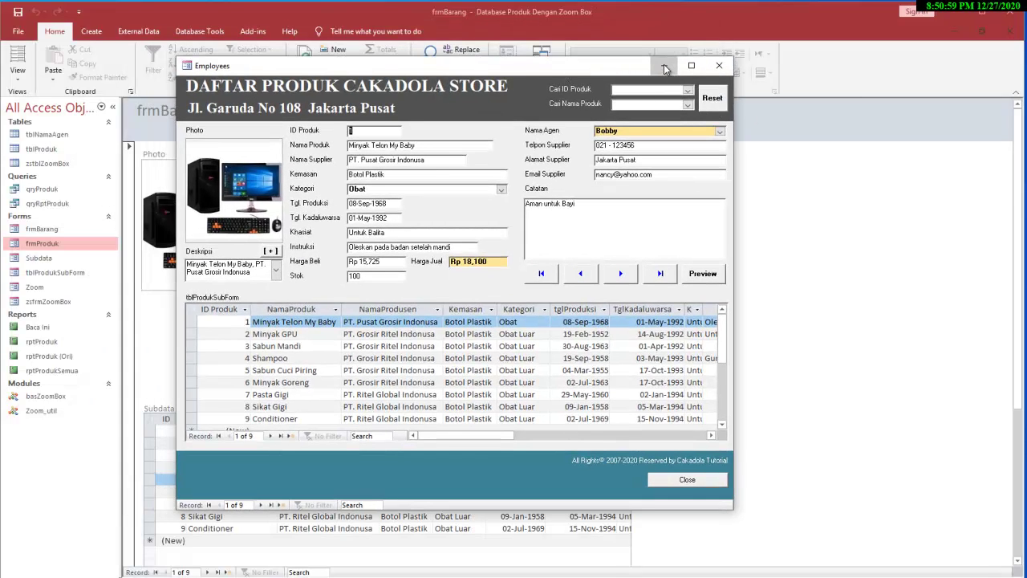
pyautogui.click(666, 69)
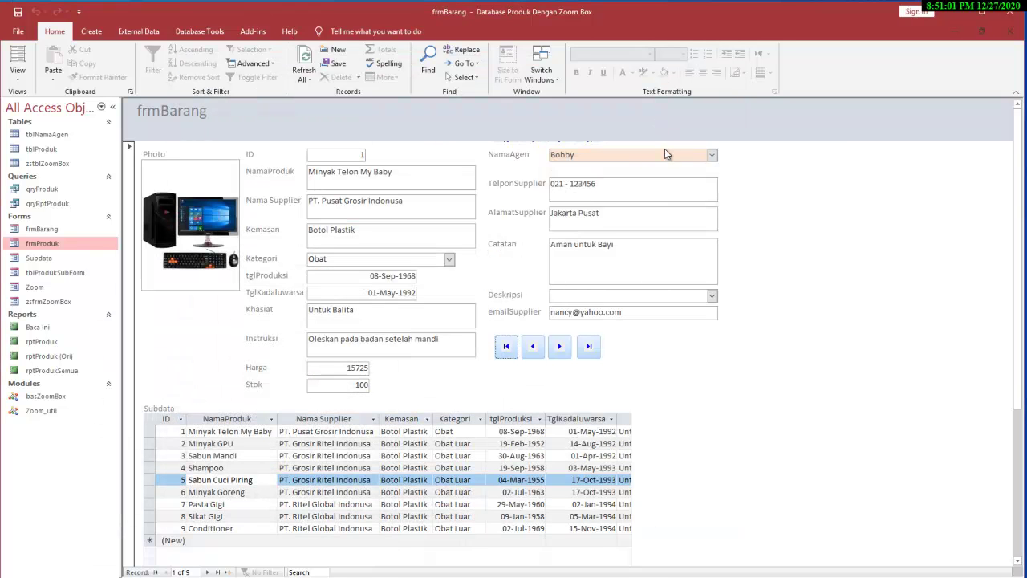
# In frmBarang's design, draw a combo box in the form header that finds a record based on the selected value
pyautogui.rightClick(801, 225)
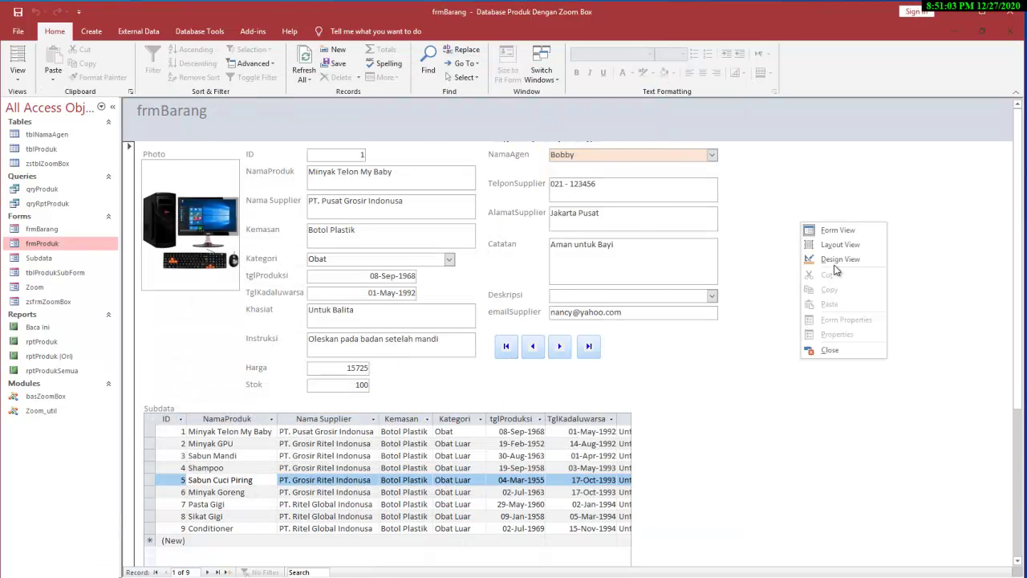
pyautogui.click(836, 261)
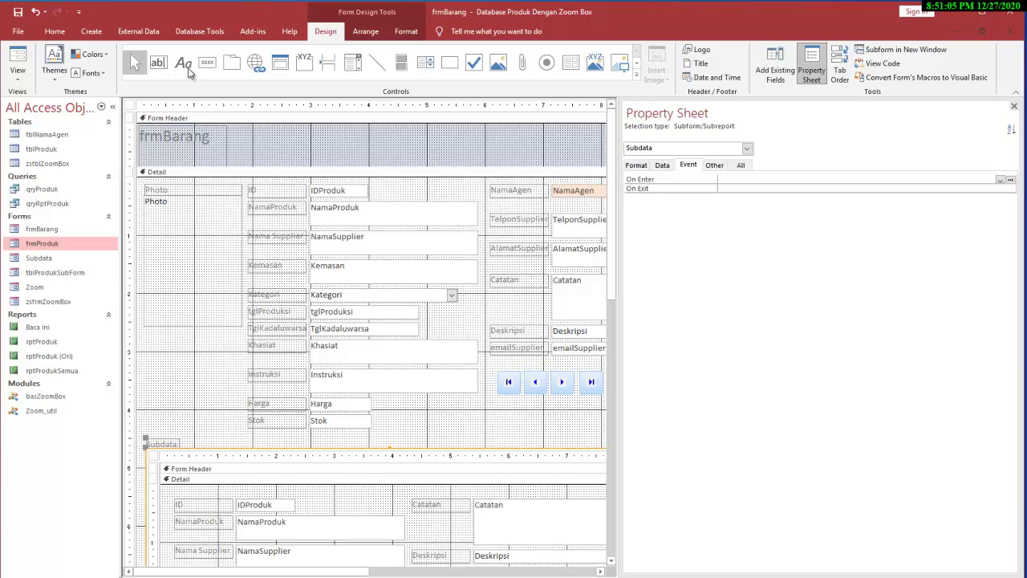
pyautogui.click(351, 68)
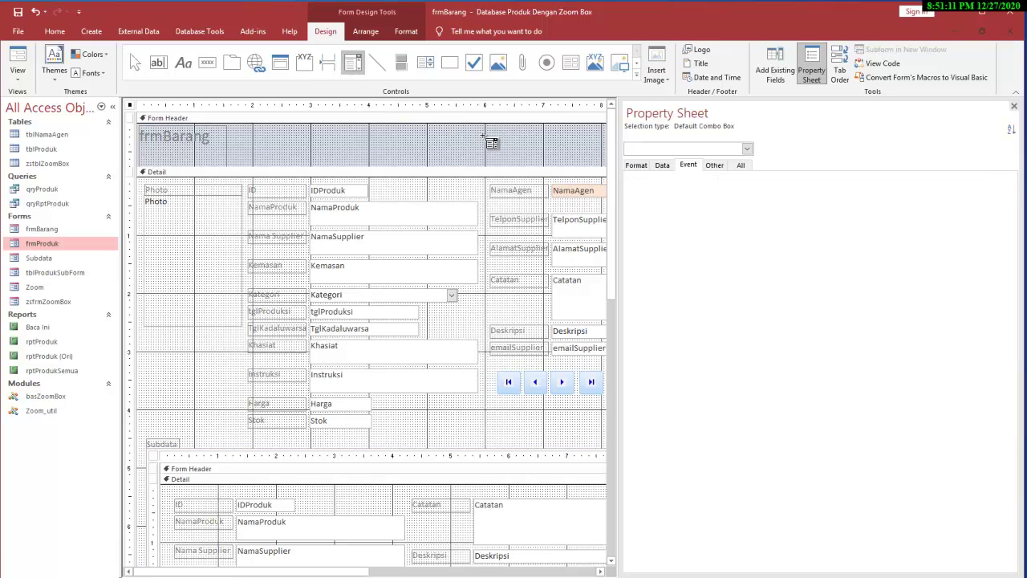
pyautogui.moveTo(483, 136); pyautogui.dragTo(597, 154)
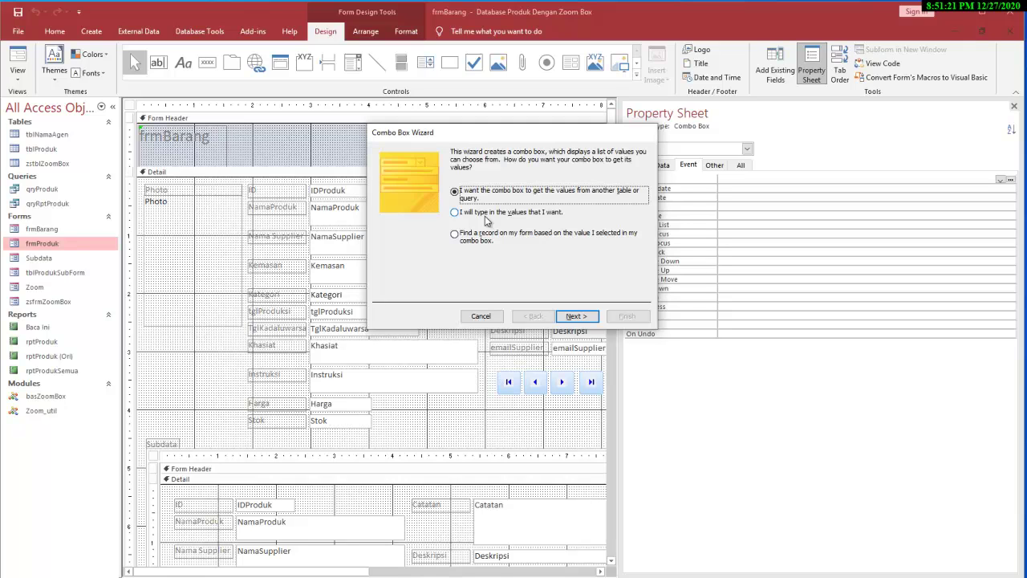
pyautogui.click(454, 234)
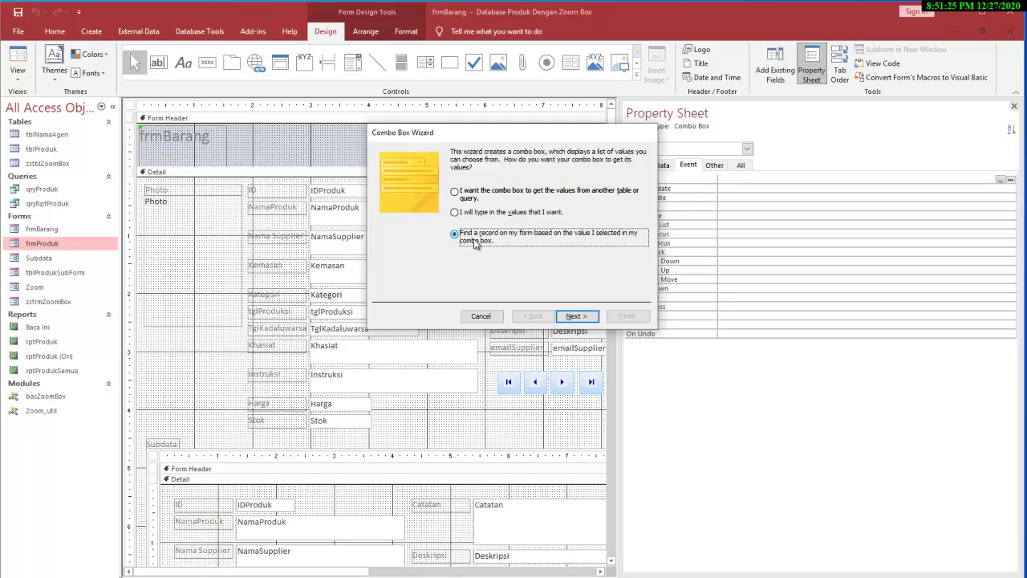
pyautogui.click(585, 318)
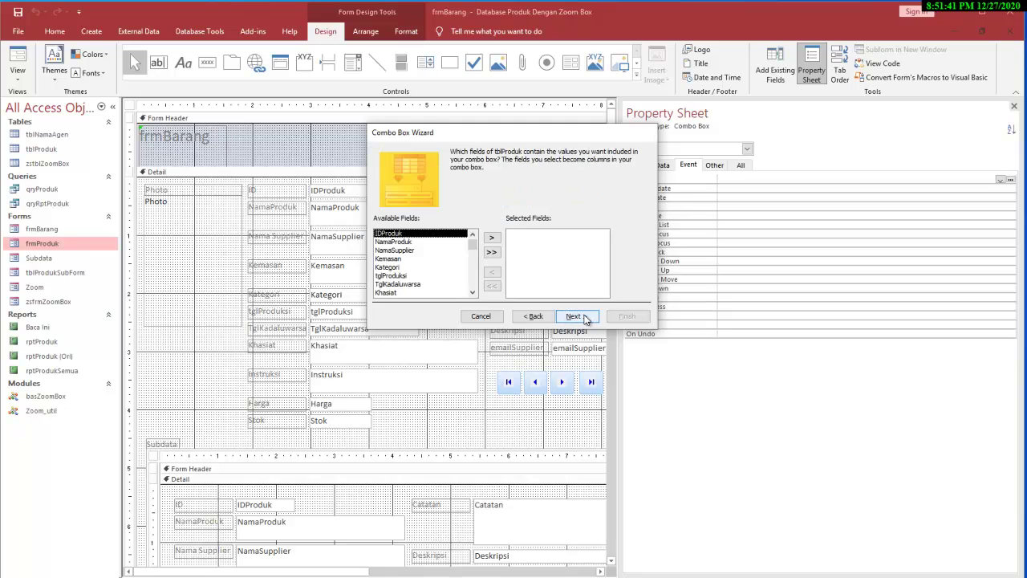
# Include the IDProduk and NamaProduk fields in the combo box and leave its key column unhidden
pyautogui.click(492, 240)
pyautogui.click(492, 240)
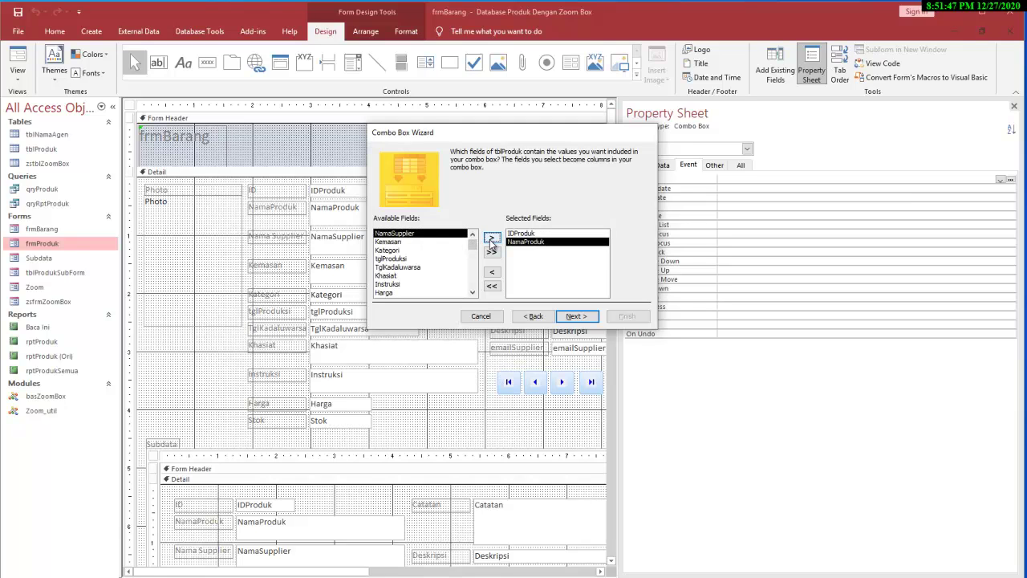
pyautogui.click(574, 315)
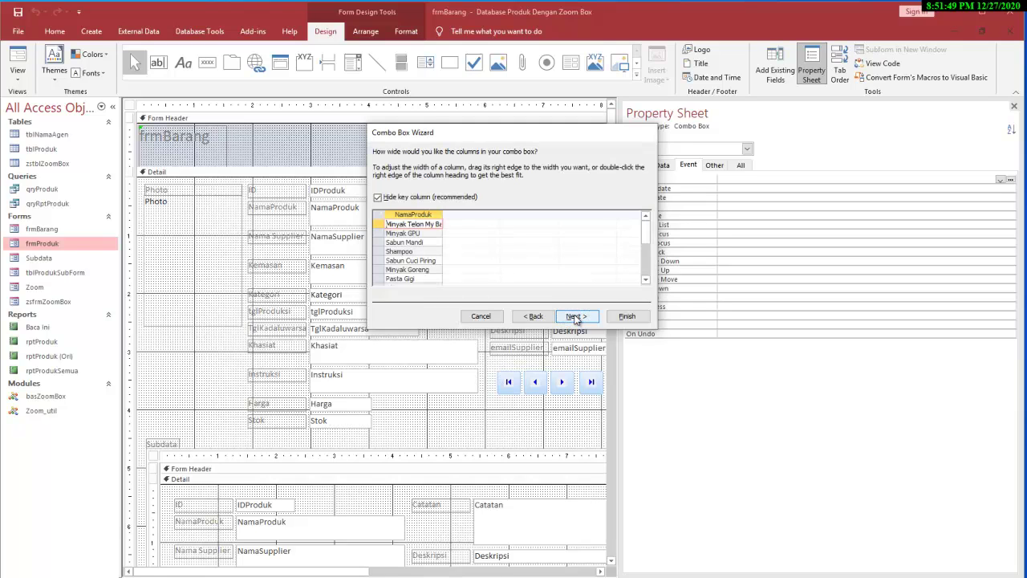
pyautogui.click(378, 198)
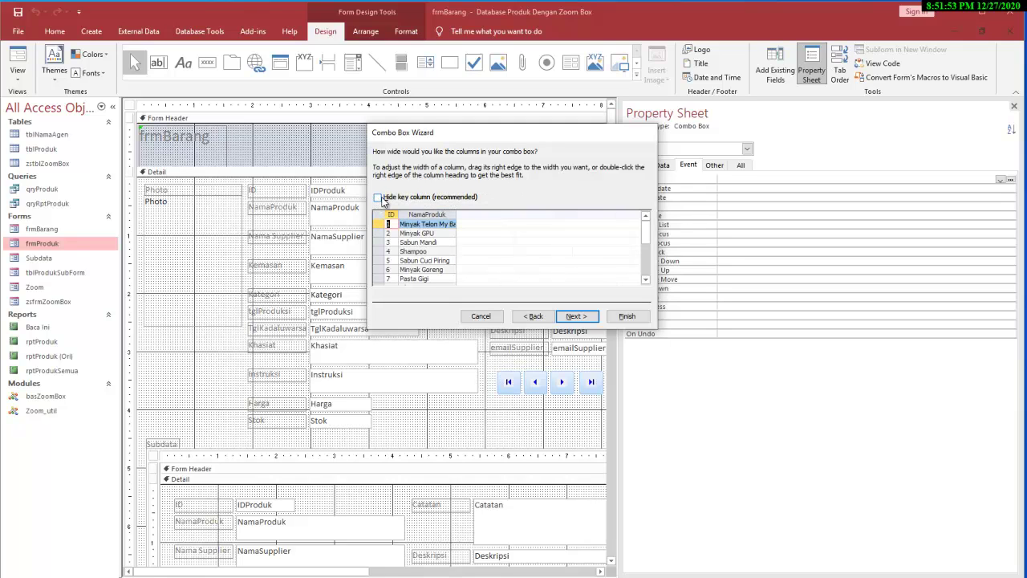
pyautogui.click(383, 200)
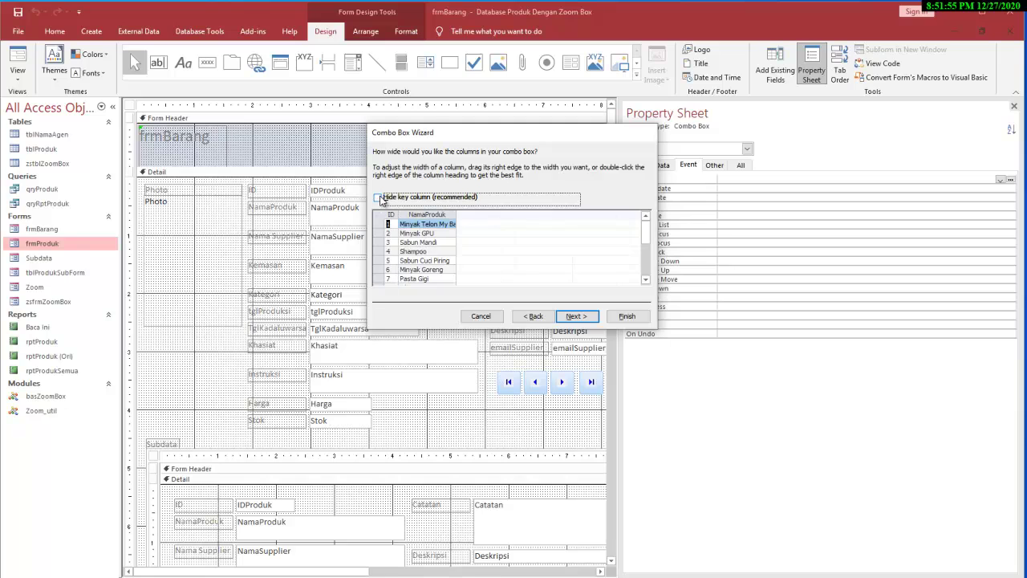
pyautogui.click(574, 316)
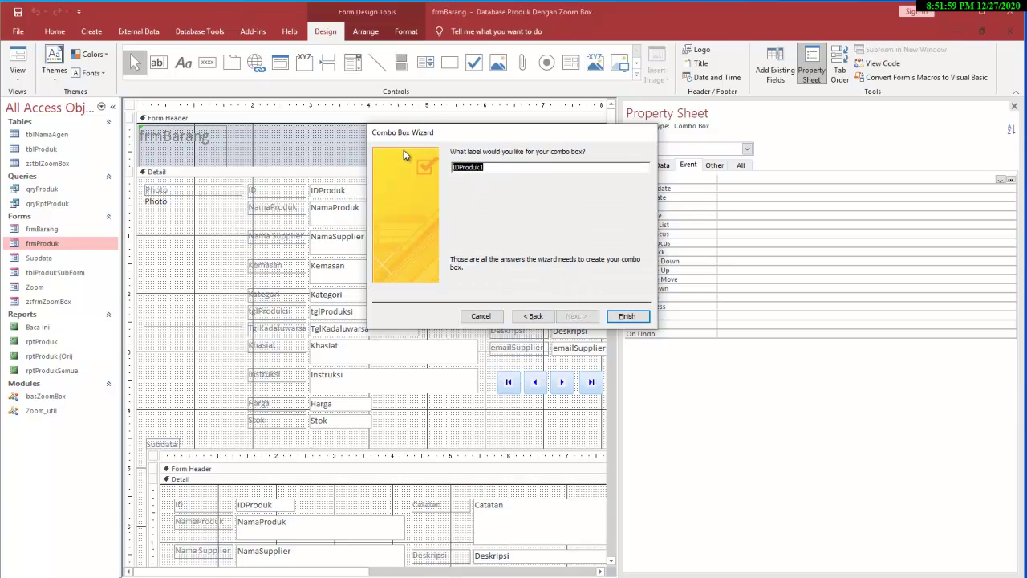
# Label the combo box "cari ID", finish the wizard and select the new label in the header
pyautogui.write('cari ID')
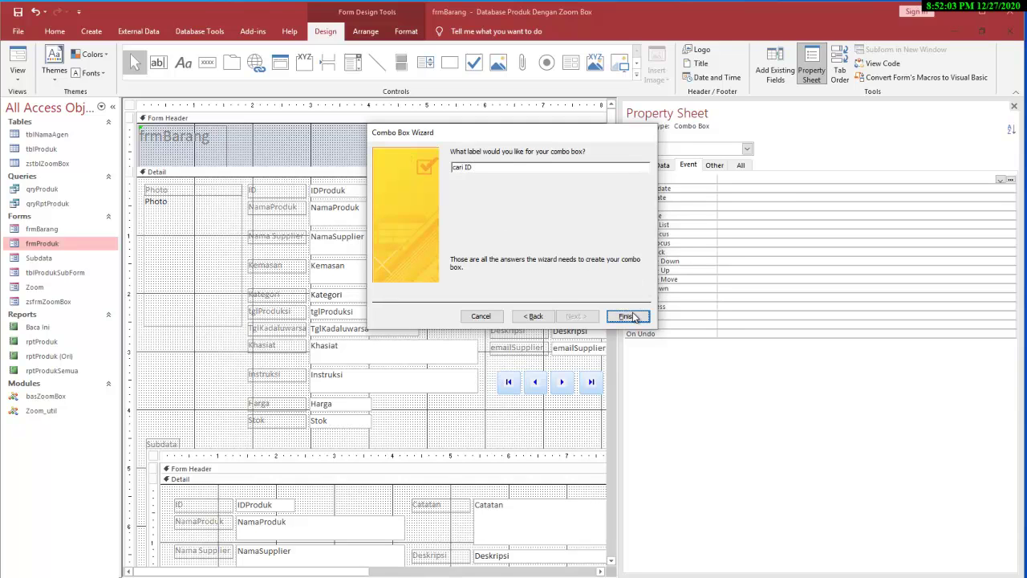
pyautogui.click(626, 317)
pyautogui.click(439, 142)
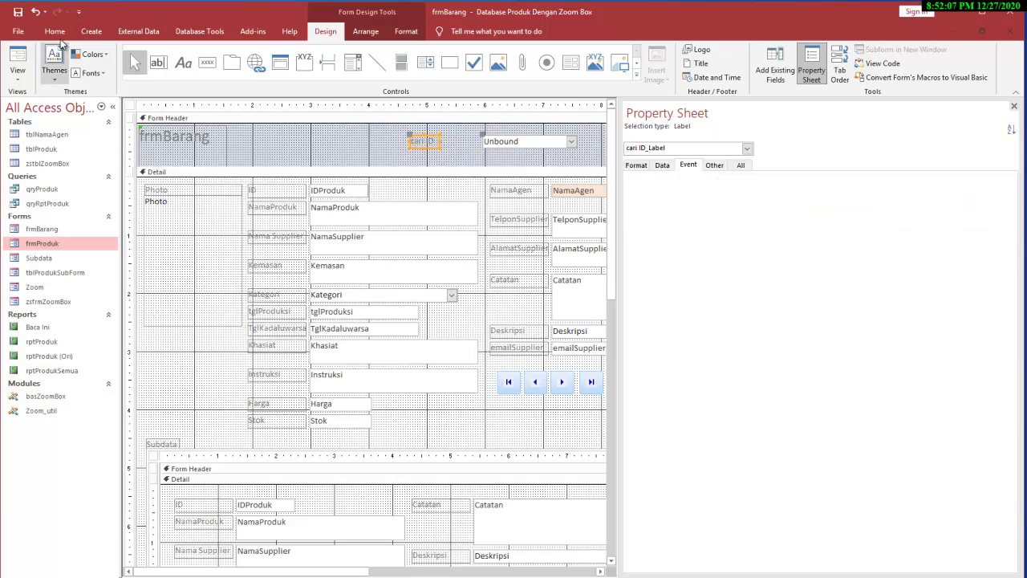
# Show frmBarang in Form View and test the cari ID combo box with IDs 3, 5 and 1
pyautogui.click(18, 63)
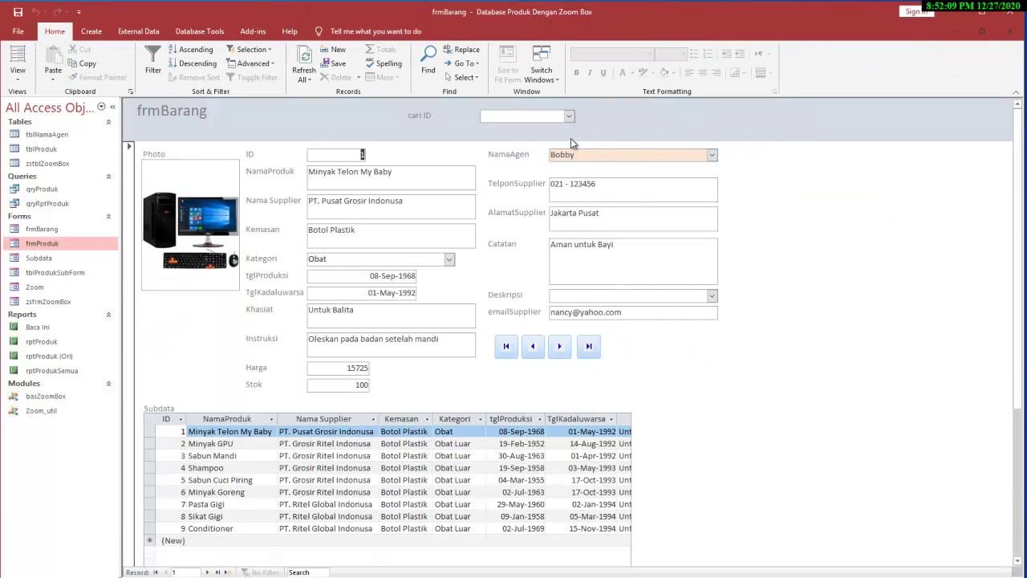
pyautogui.click(569, 116)
pyautogui.click(516, 154)
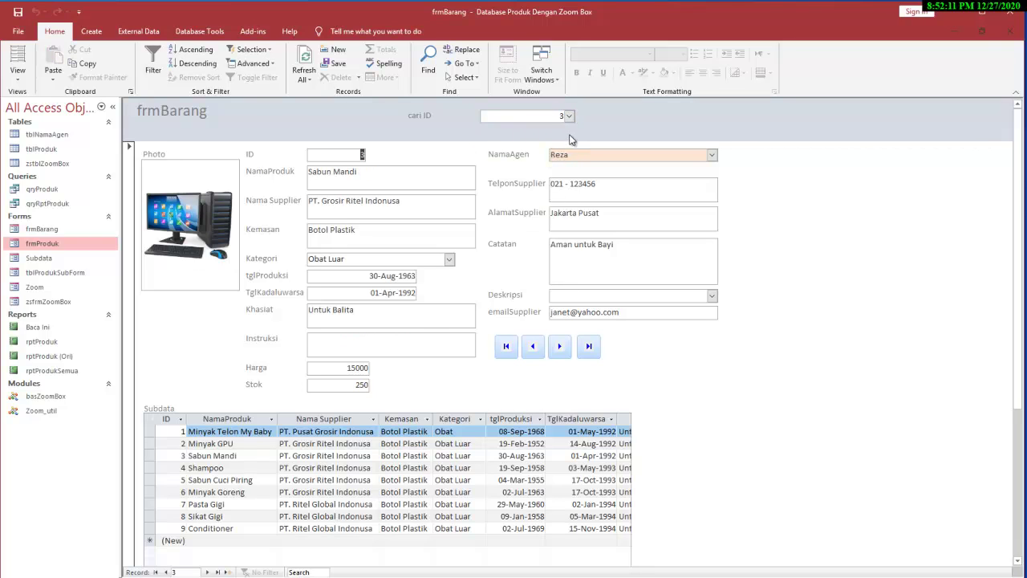
pyautogui.click(569, 116)
pyautogui.click(522, 171)
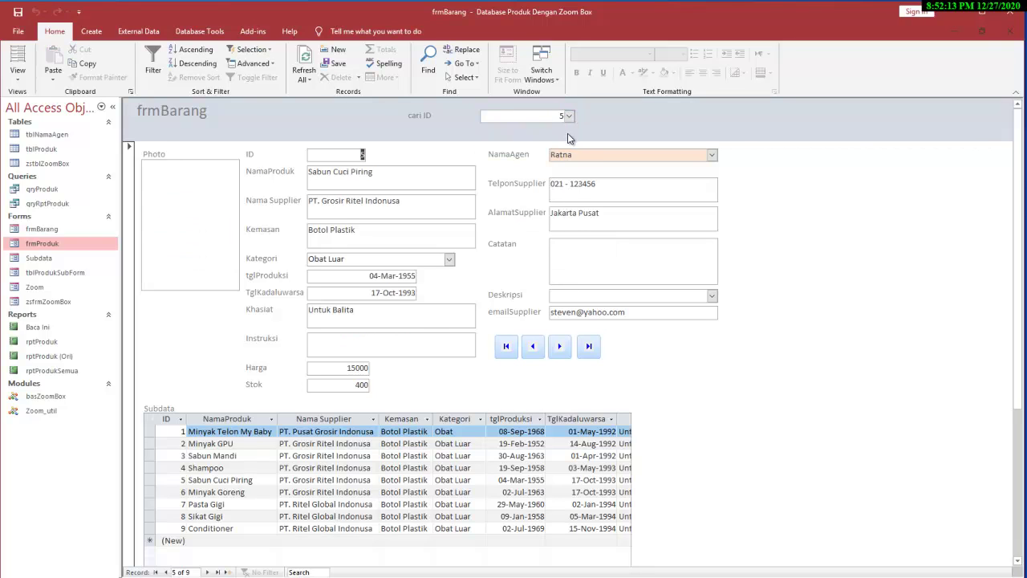
pyautogui.click(569, 115)
pyautogui.click(550, 135)
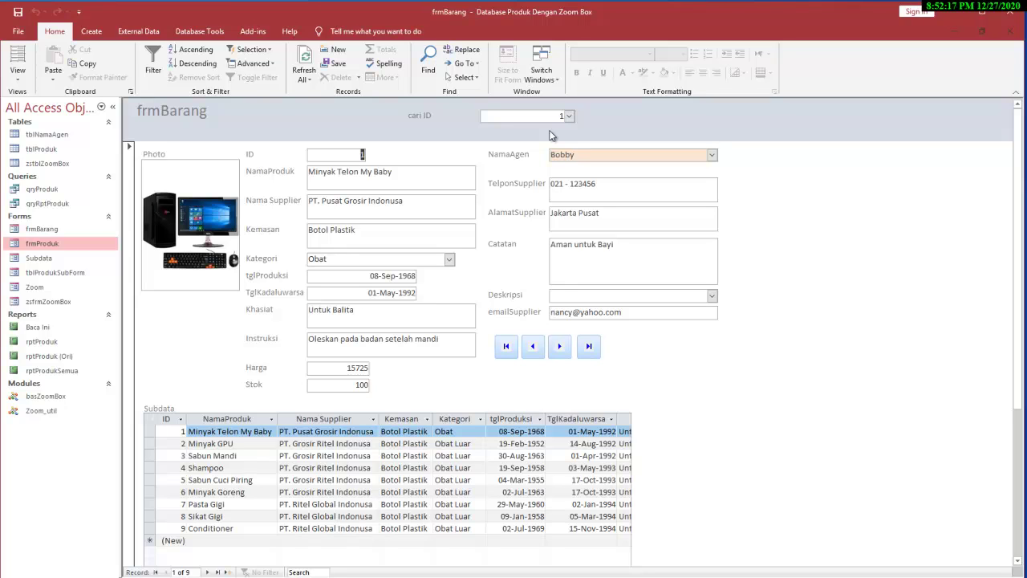
# Test the cari ID search on frmBarang by choosing product 5 and product 2
pyautogui.click(570, 117)
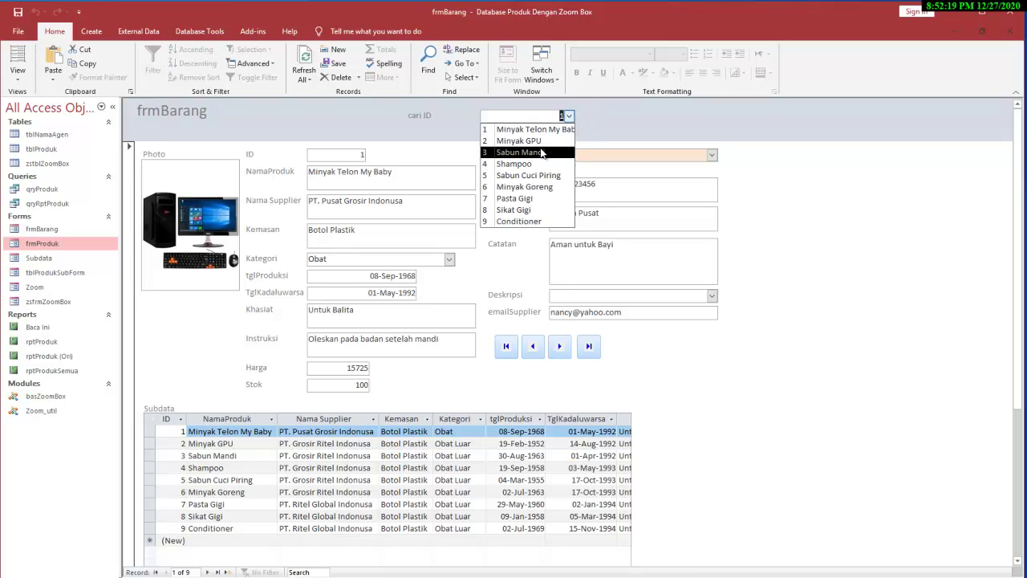
pyautogui.click(538, 175)
pyautogui.click(569, 116)
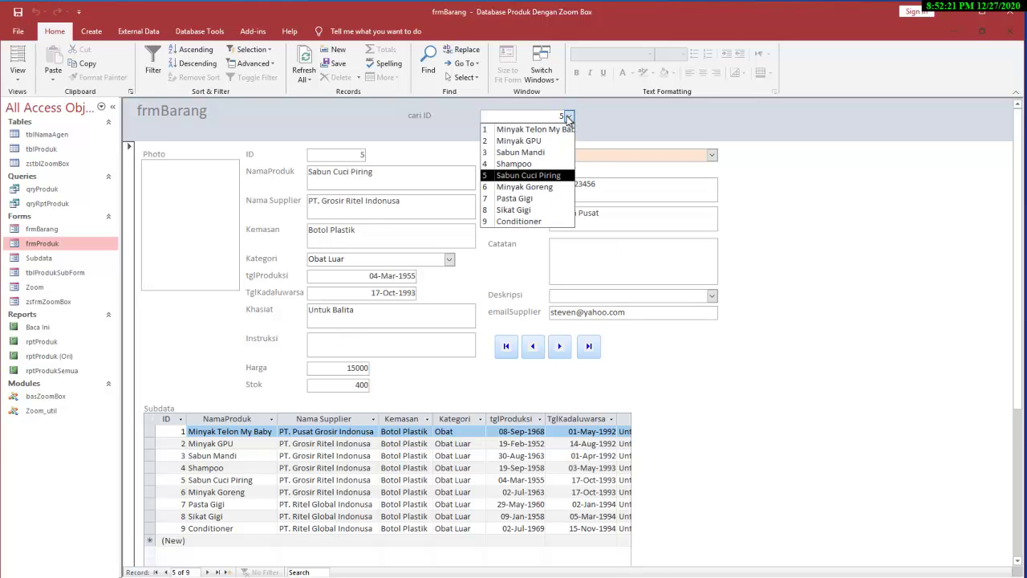
pyautogui.click(552, 142)
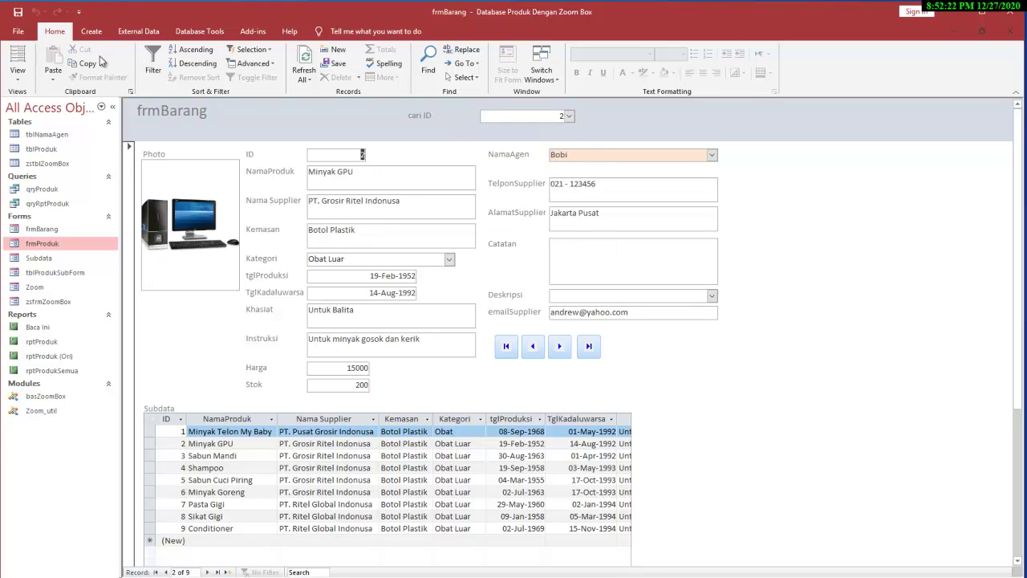
# In the form's Design View, add a combo box below cari ID in the header that finds a record based on the selected value
pyautogui.click(19, 81)
pyautogui.click(32, 150)
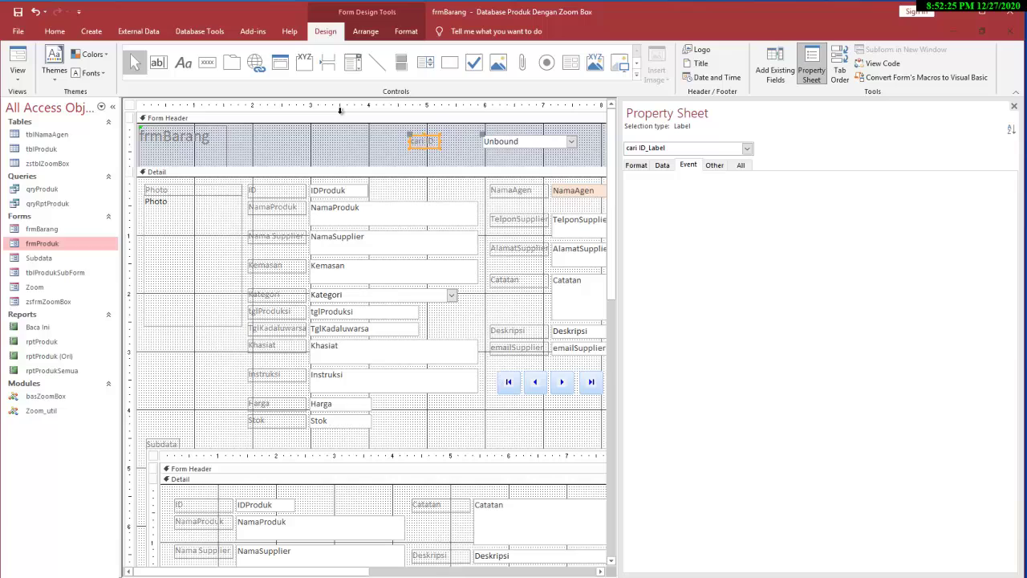
pyautogui.click(353, 64)
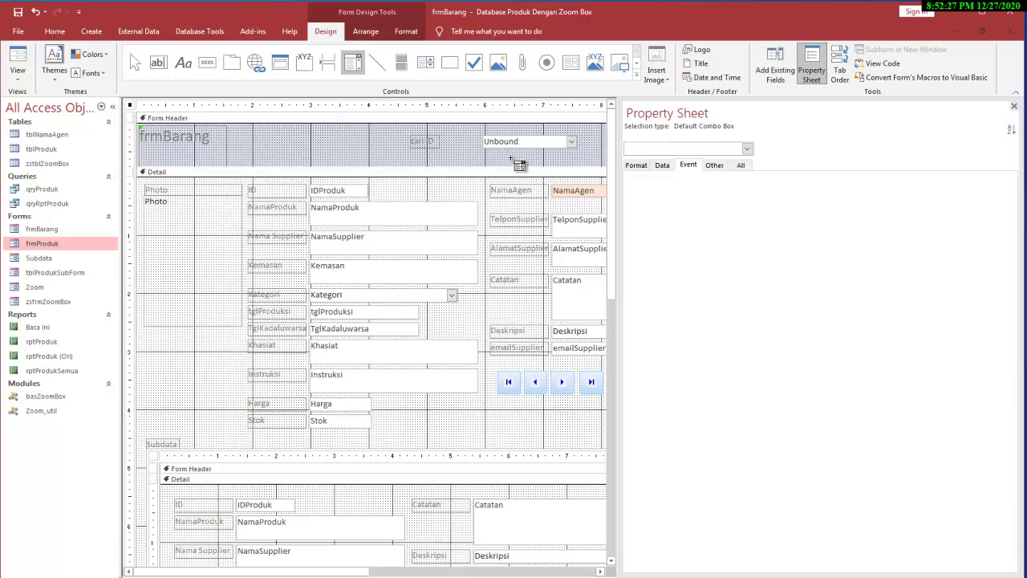
pyautogui.moveTo(480, 150); pyautogui.dragTo(581, 165)
pyautogui.click(491, 236)
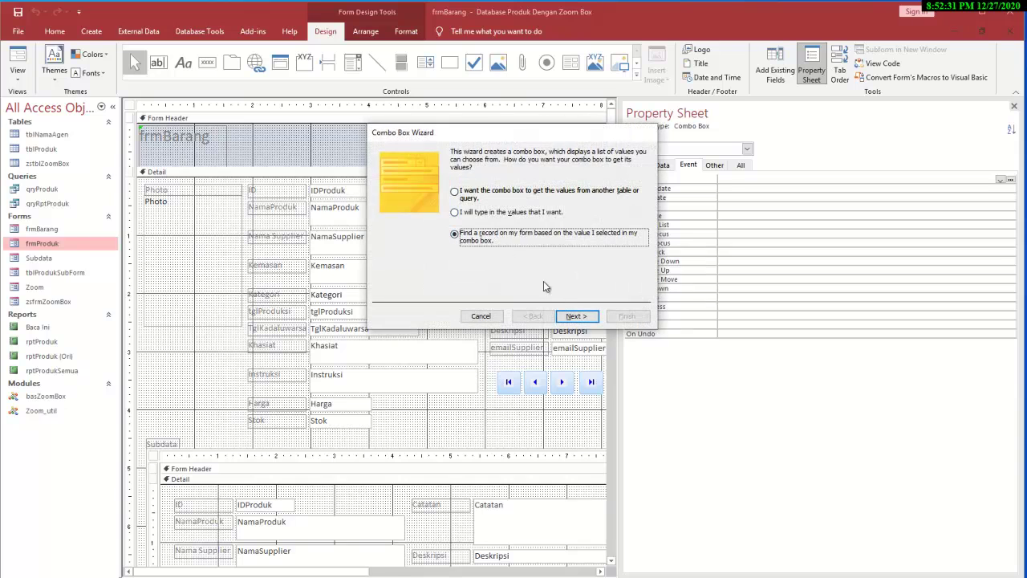
pyautogui.click(578, 319)
# Include the NamaProduk field in the new combo box and finish the wizard with the default column width and label
pyautogui.click(406, 242)
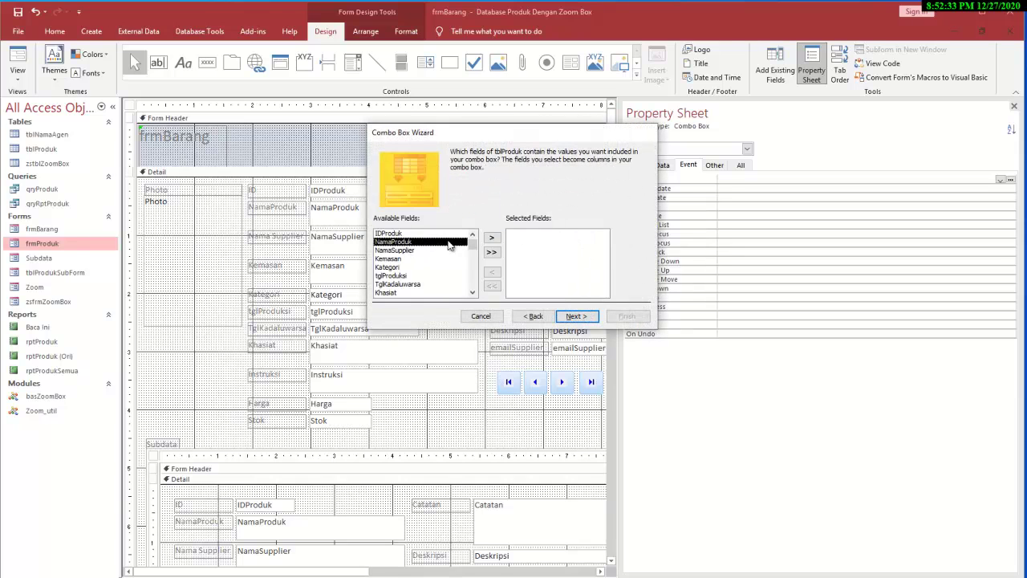
pyautogui.click(493, 241)
pyautogui.click(577, 316)
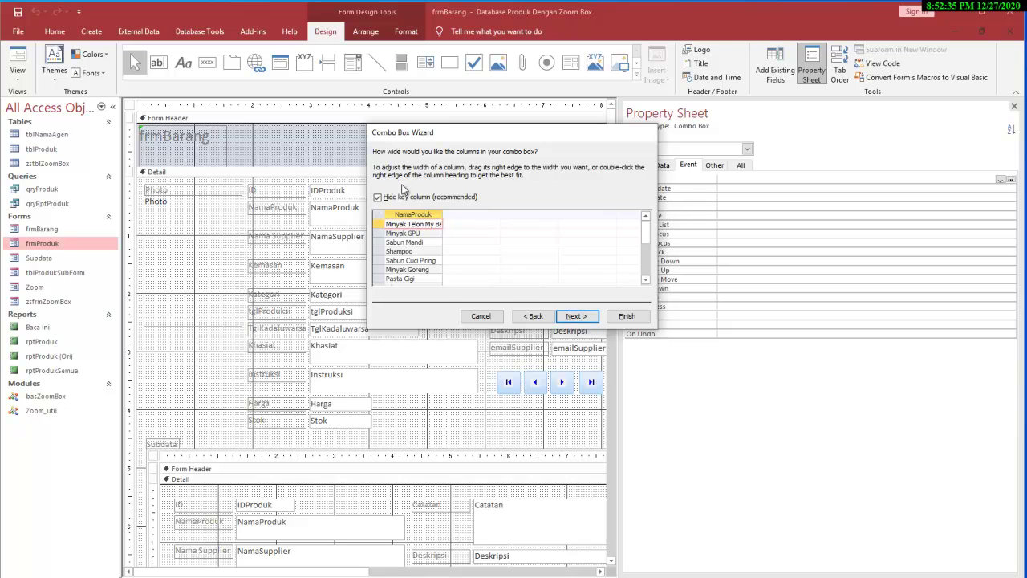
pyautogui.click(576, 317)
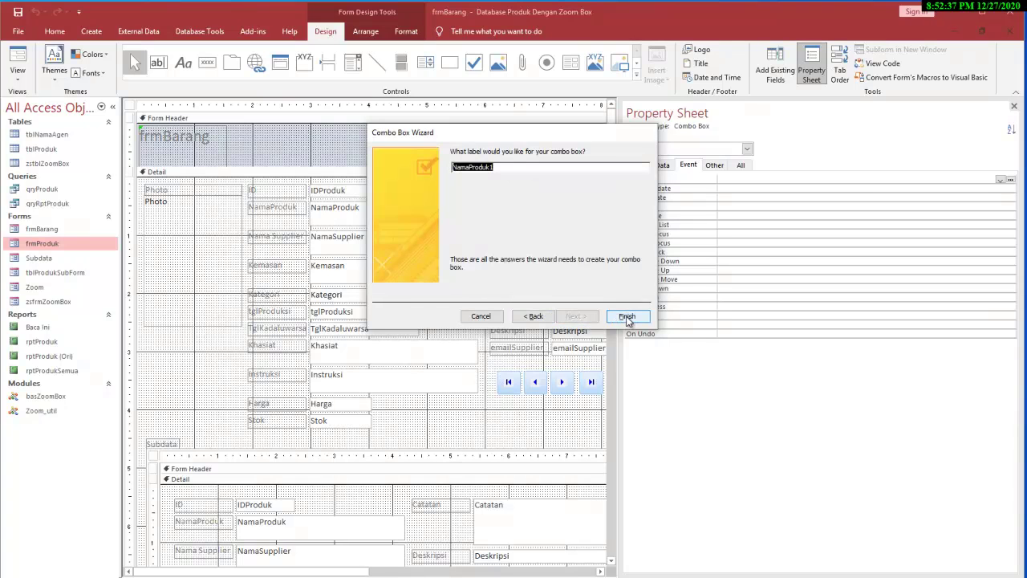
pyautogui.click(627, 317)
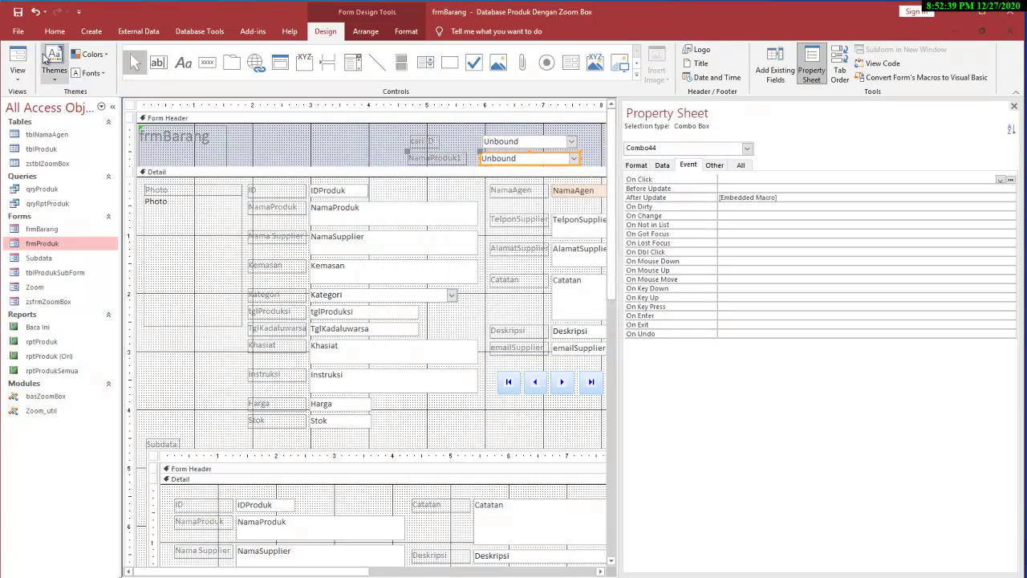
# Test the NamaProduk1 search in Form View by choosing Shampoo and Sabun Cuci Piring
pyautogui.click(18, 61)
pyautogui.click(573, 133)
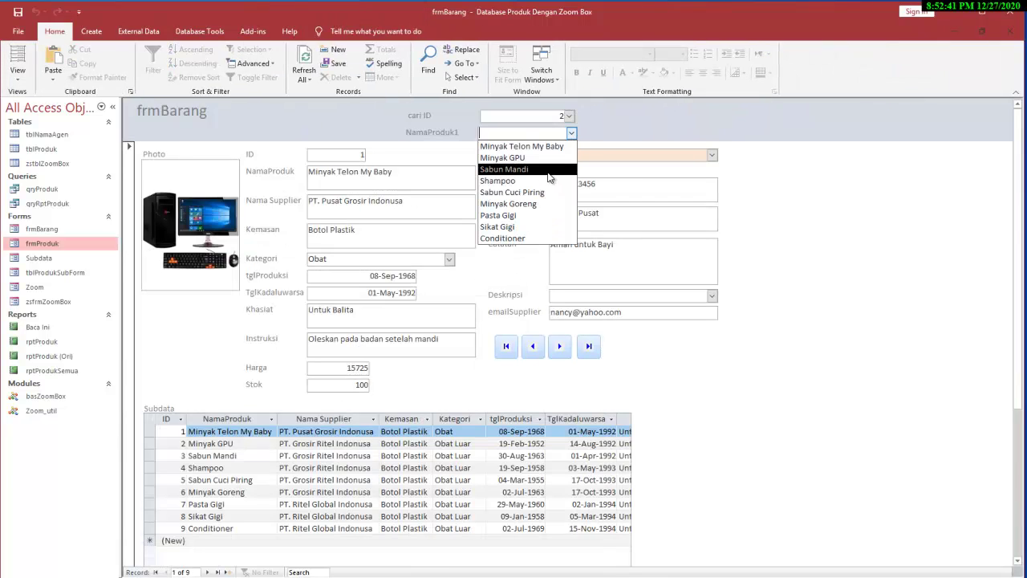
pyautogui.click(544, 183)
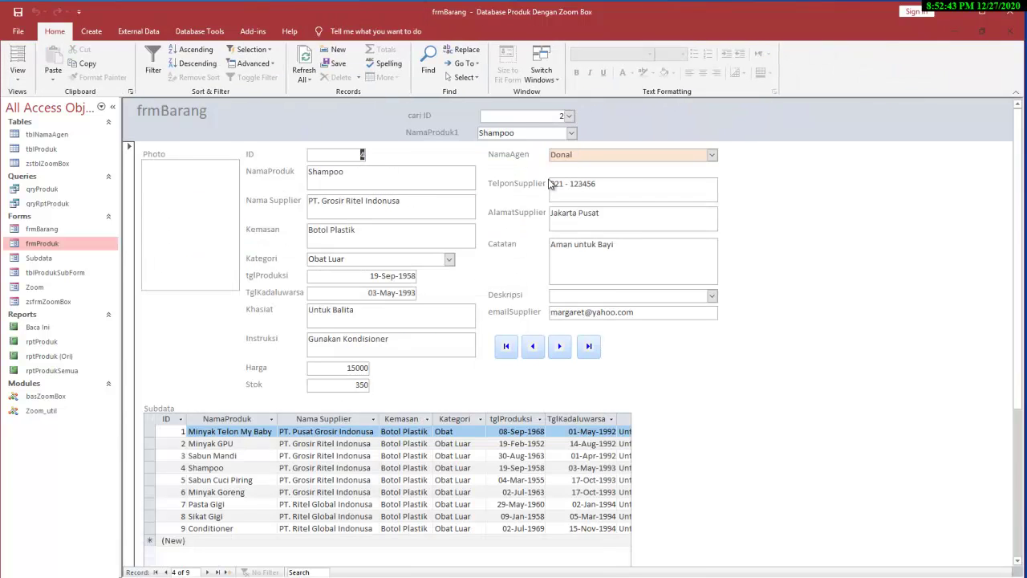
pyautogui.click(571, 133)
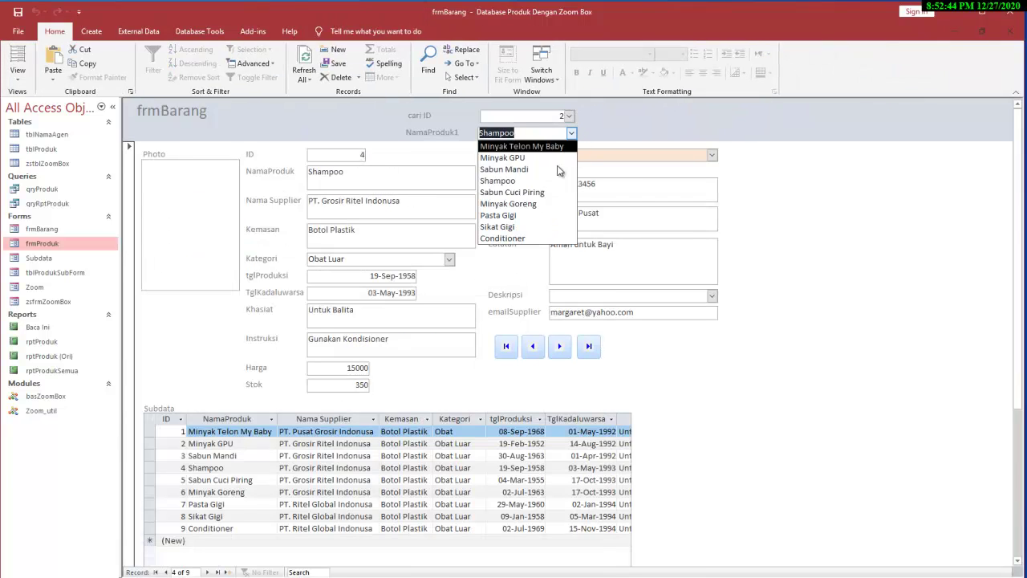
pyautogui.click(547, 196)
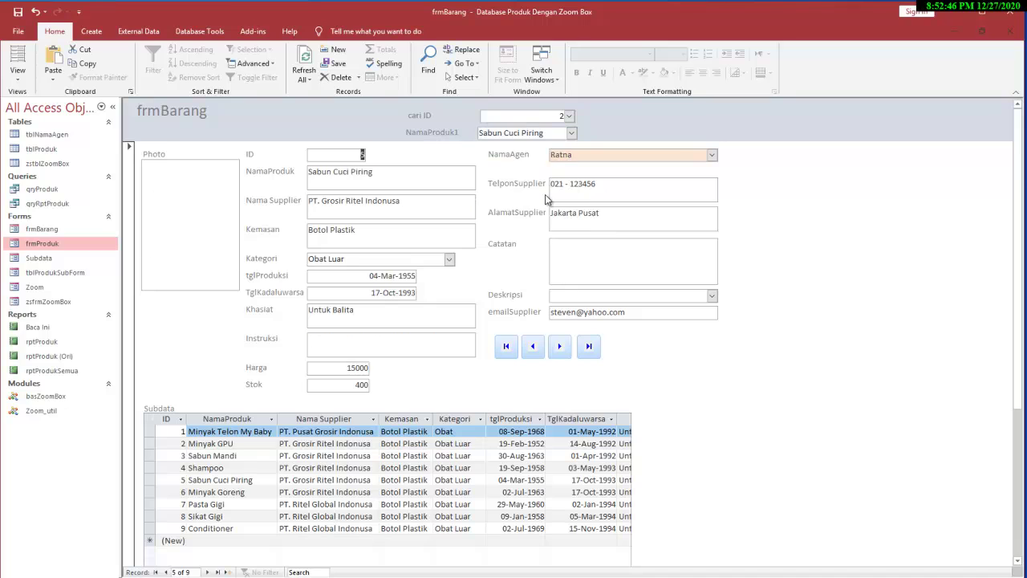
# Return to the first record, and view the rptProduk report before closing it
pyautogui.click(507, 346)
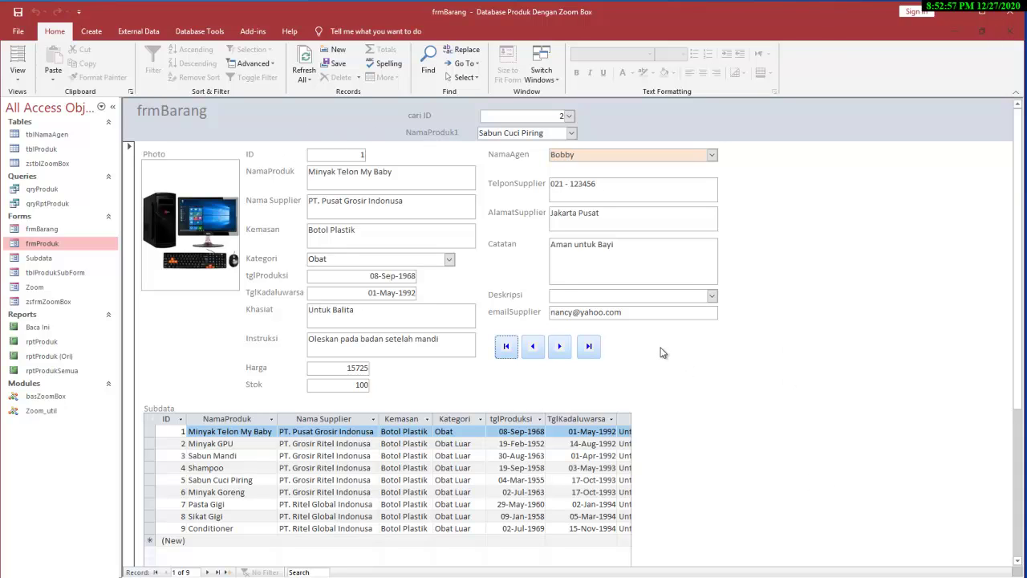
pyautogui.doubleClick(47, 342)
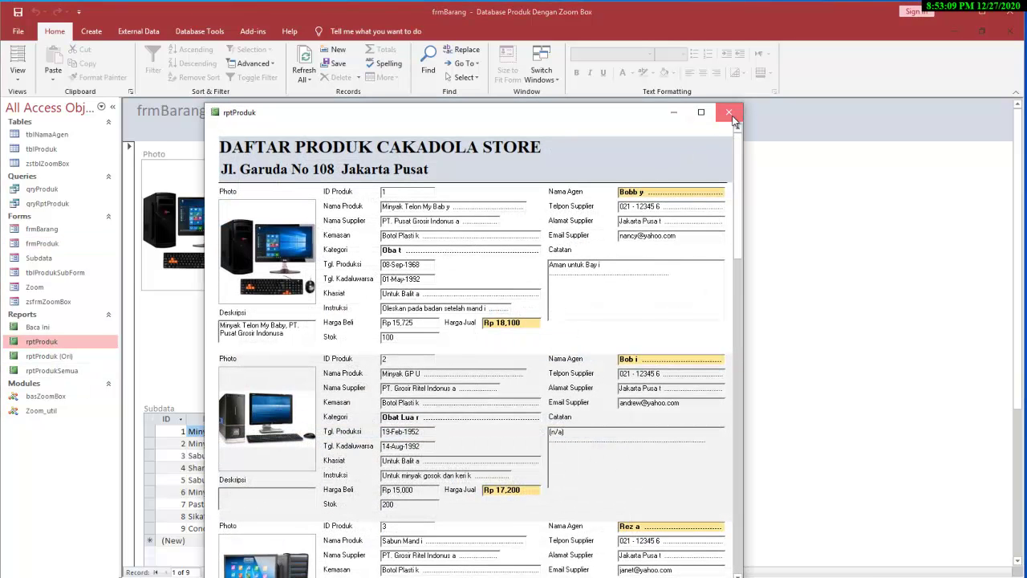
pyautogui.click(729, 112)
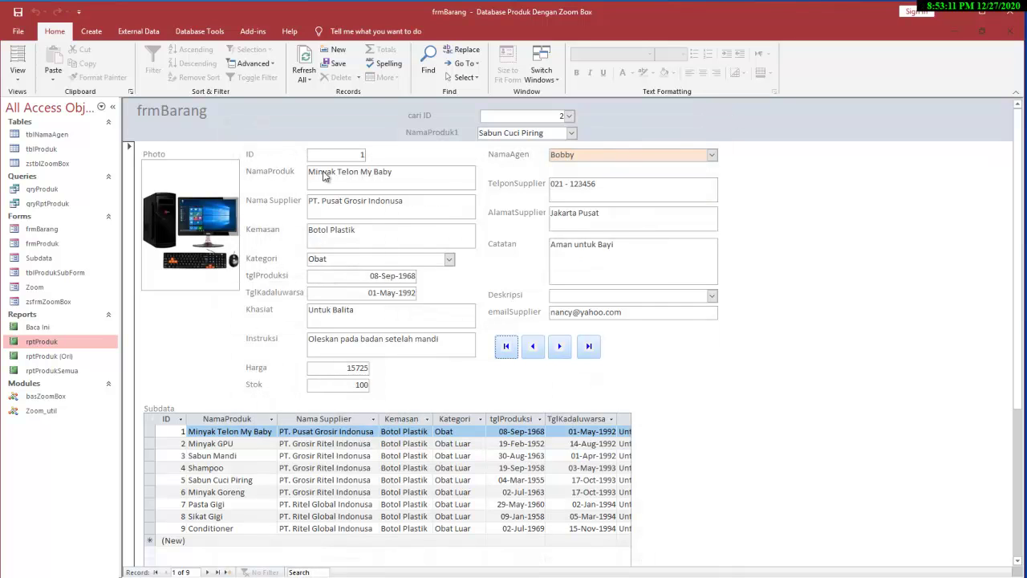
# Copy all controls above the Subdata subform in the Detail section of frmBarang in Design View, with the Property Sheet closed
pyautogui.rightClick(830, 238)
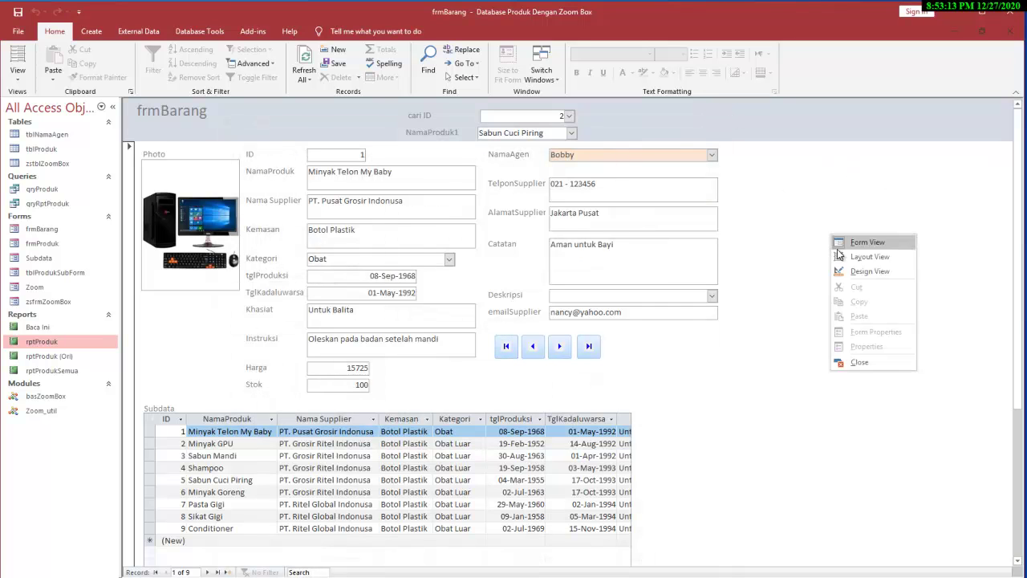
pyautogui.click(852, 273)
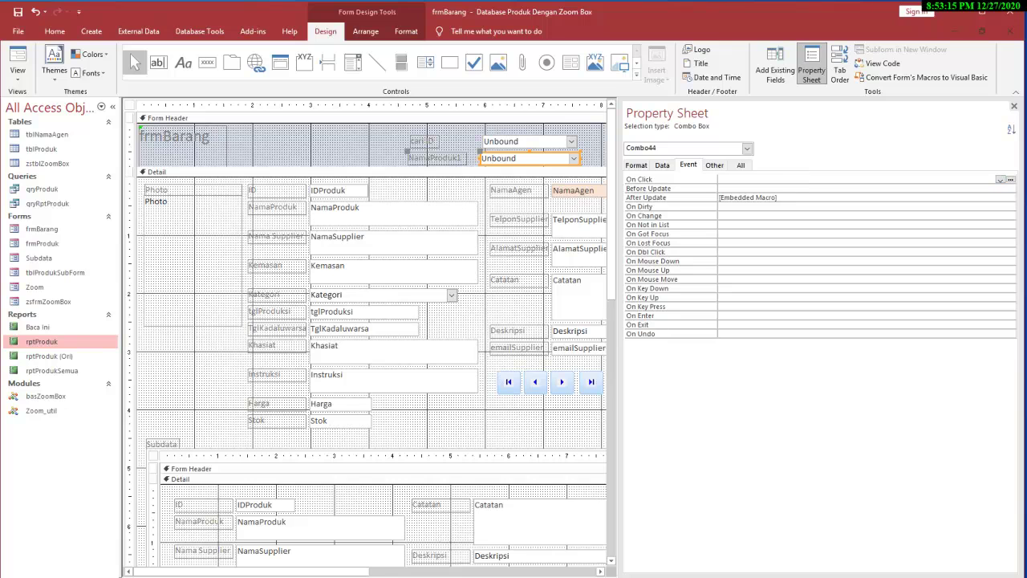
pyautogui.click(1013, 107)
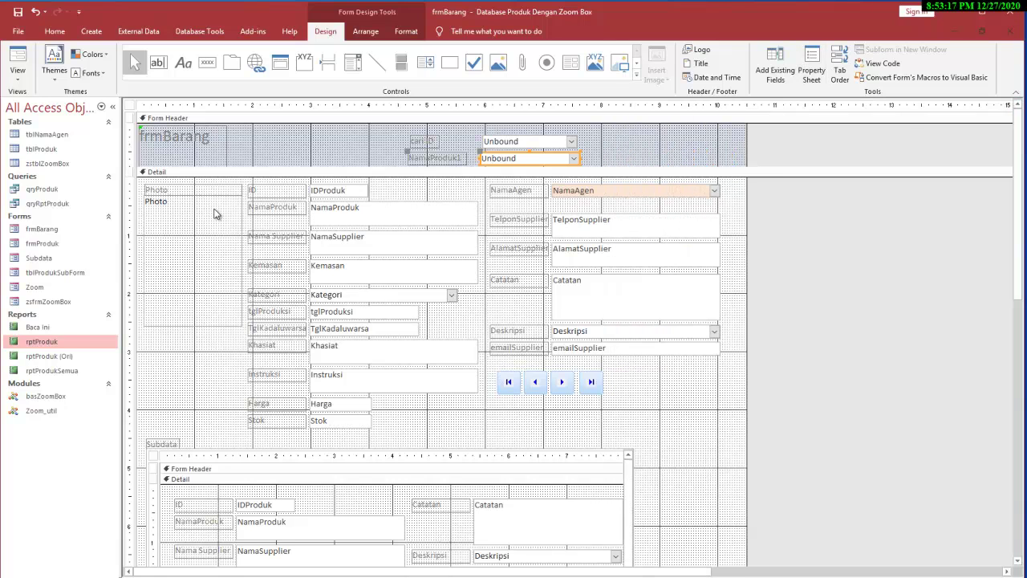
pyautogui.moveTo(141, 183); pyautogui.dragTo(736, 439)
pyautogui.rightClick(336, 251)
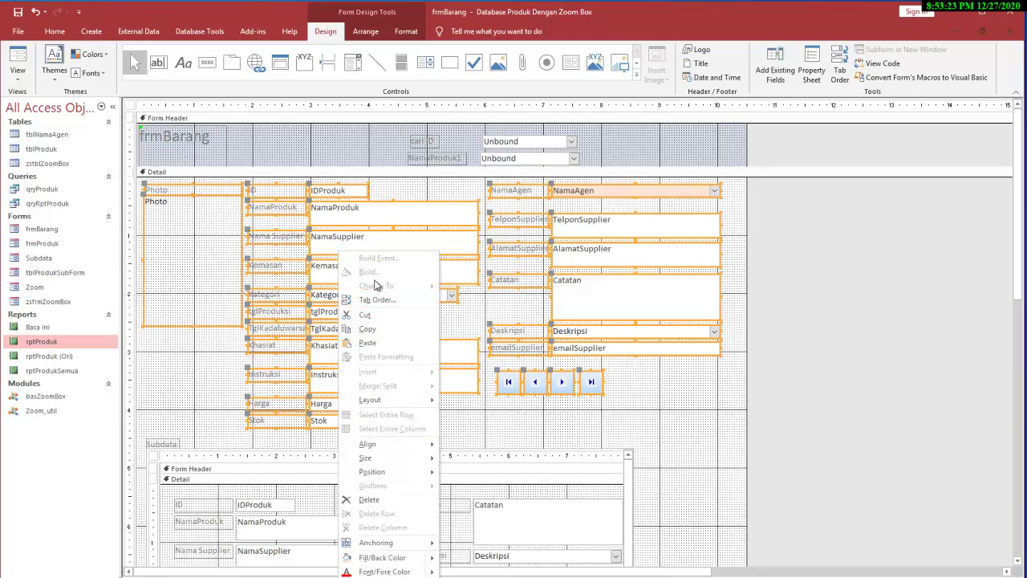
pyautogui.click(381, 330)
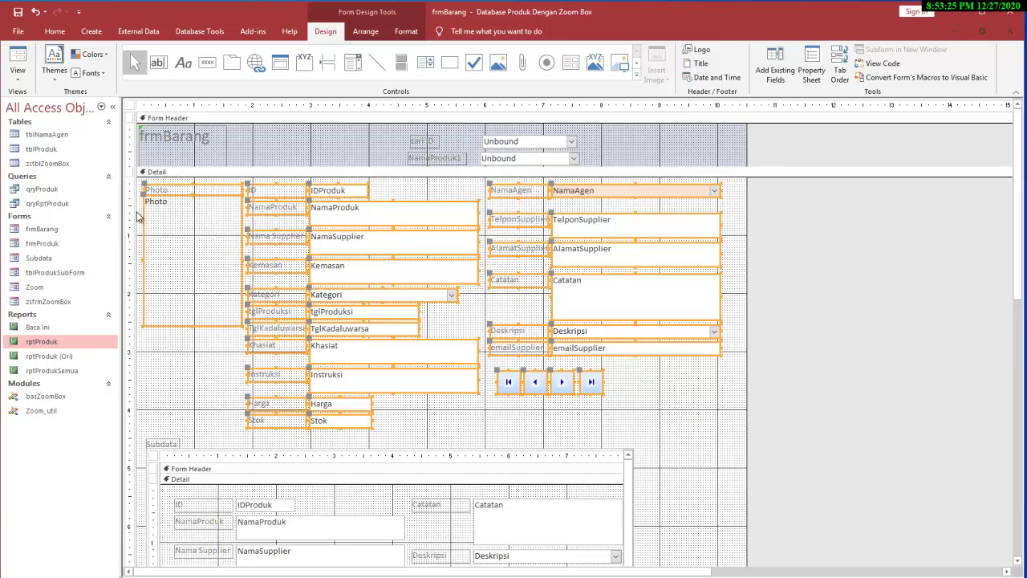
# Create a new basic report from the tblProduk table
pyautogui.click(54, 151)
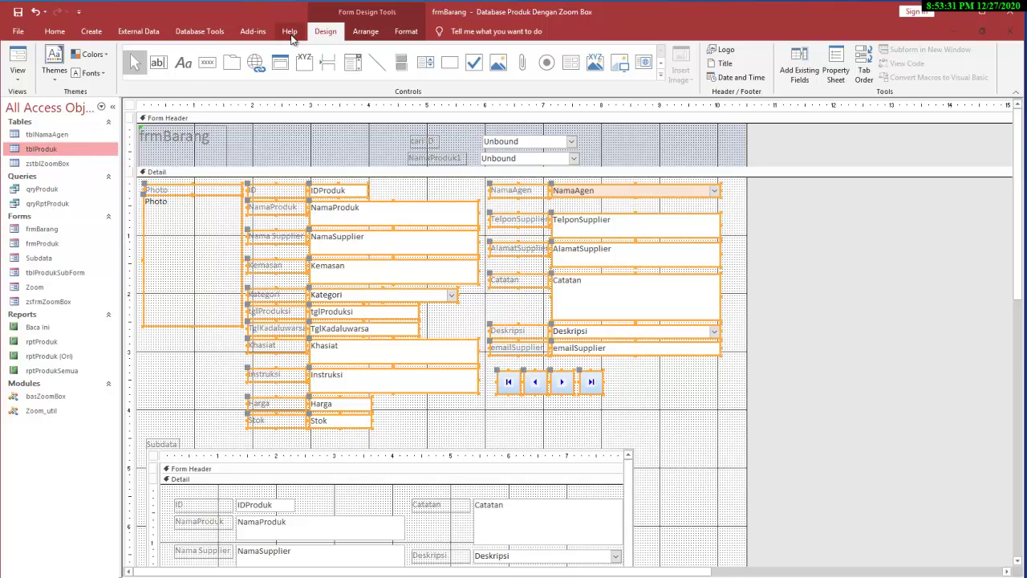
pyautogui.click(91, 32)
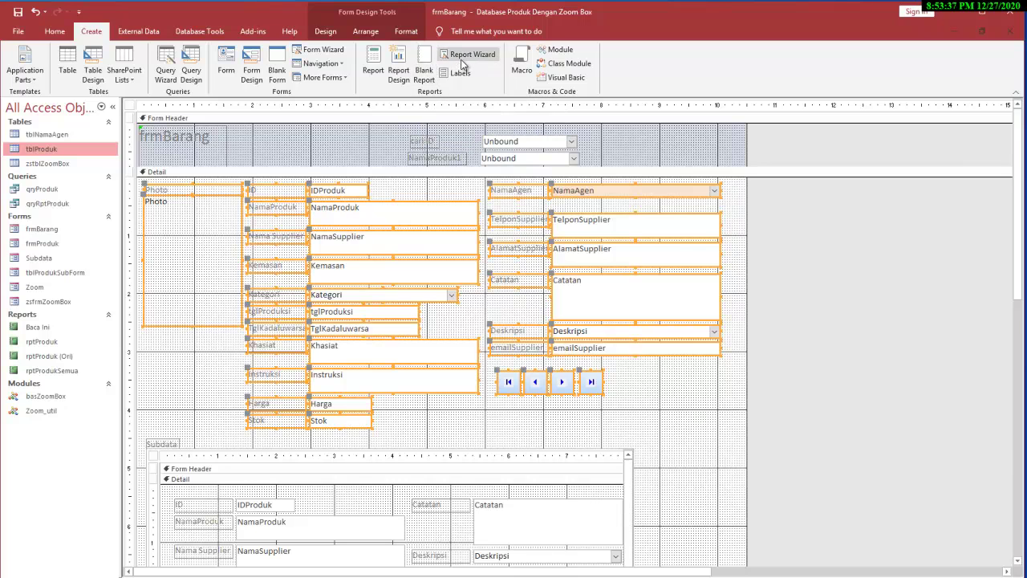
pyautogui.click(374, 62)
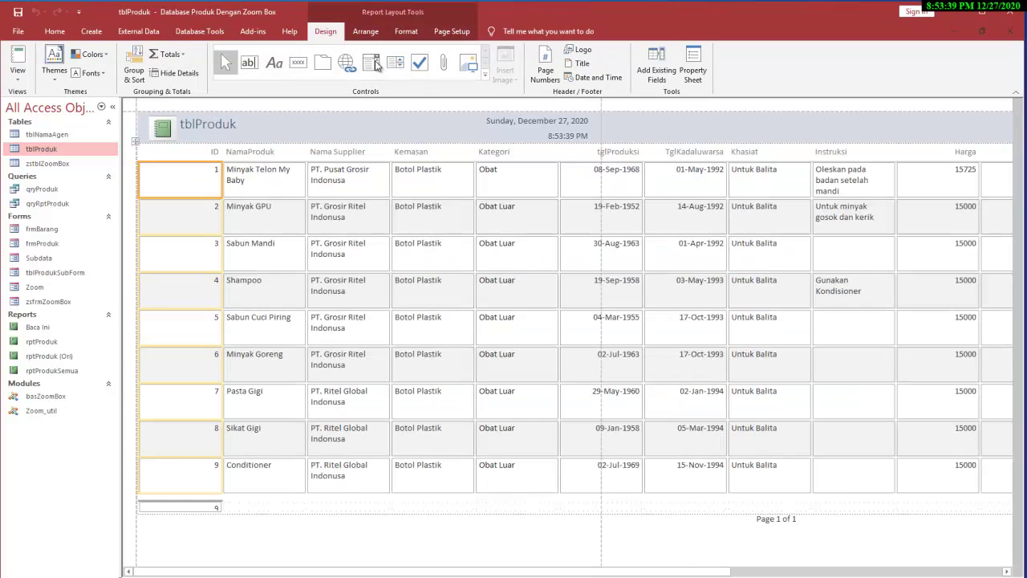
# Switch the new report to Design View and delete all of its automatically generated controls
pyautogui.click(17, 74)
pyautogui.click(63, 132)
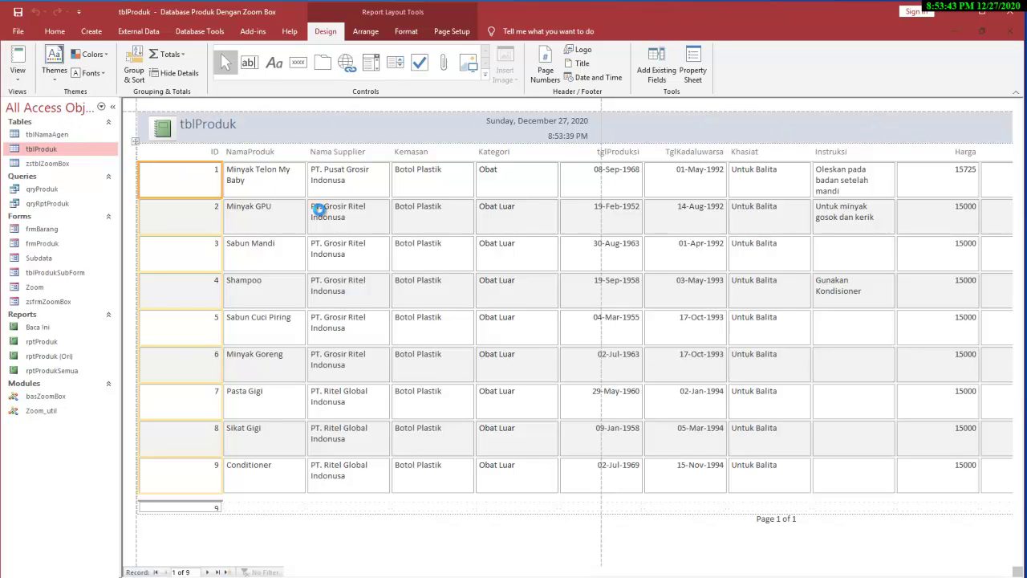
pyautogui.rightClick(355, 171)
pyautogui.click(366, 200)
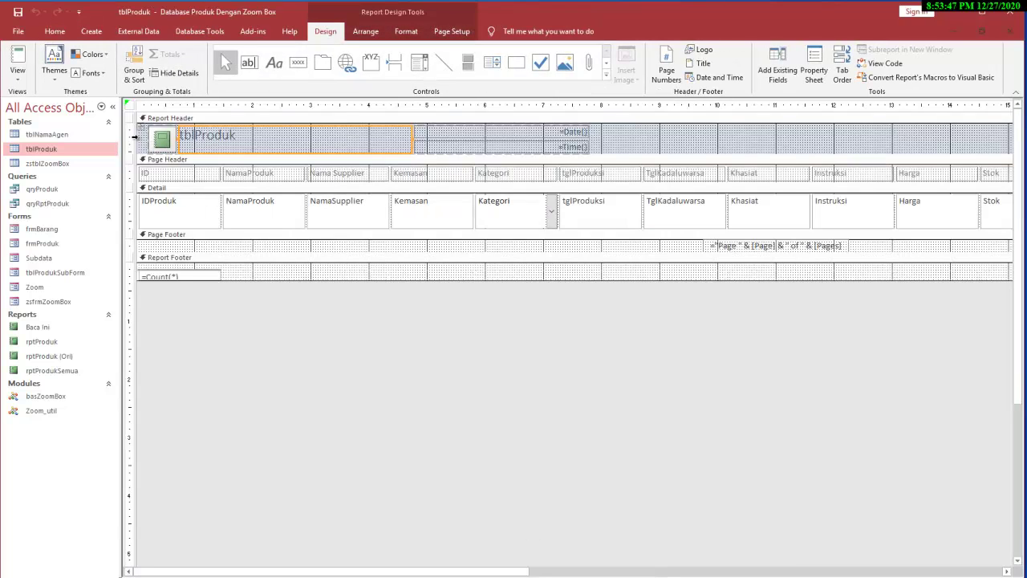
pyautogui.hotkey('ctrl', 'a')
pyautogui.press('Delete')
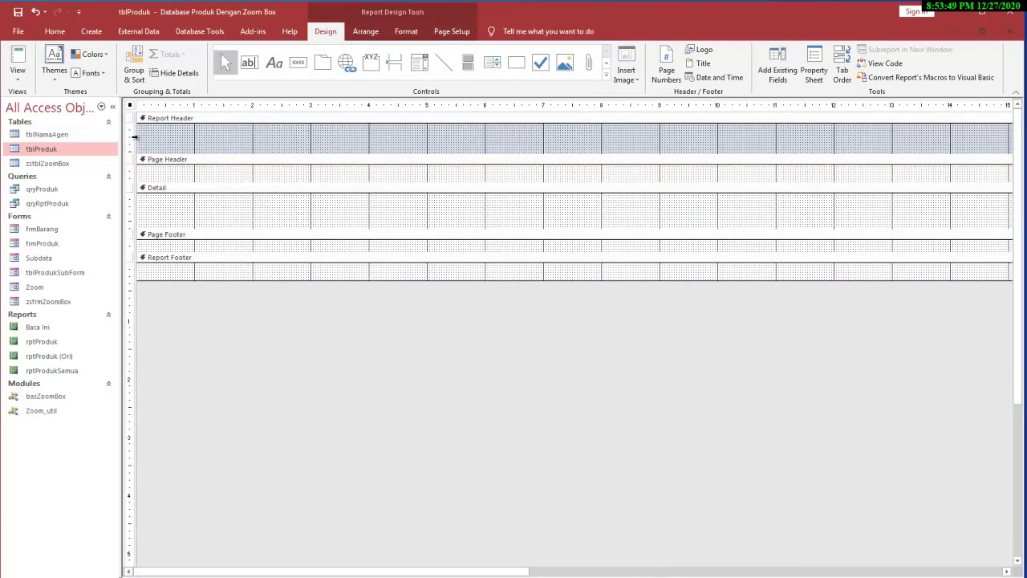
# Paste the copied form controls into the Detail section and view the report with the Report Header and Page Header collapsed
pyautogui.hotkey('ctrl', 'z')
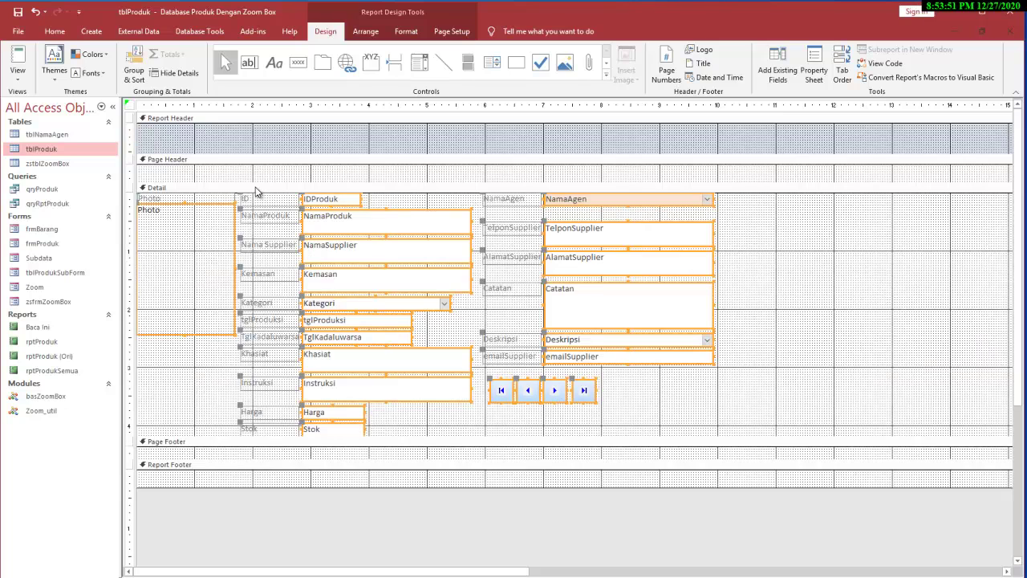
pyautogui.moveTo(254, 182); pyautogui.dragTo(258, 99)
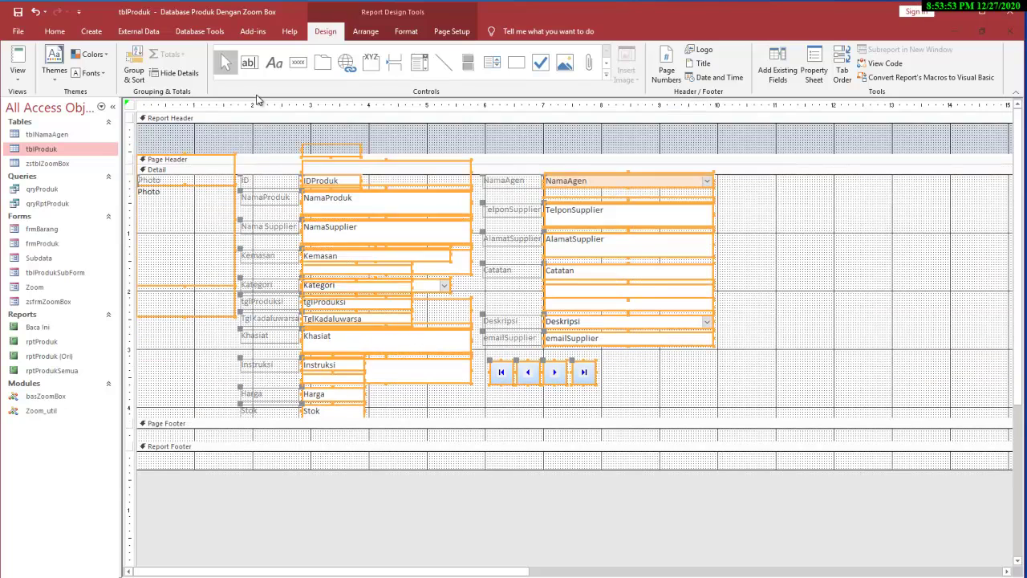
pyautogui.click(18, 57)
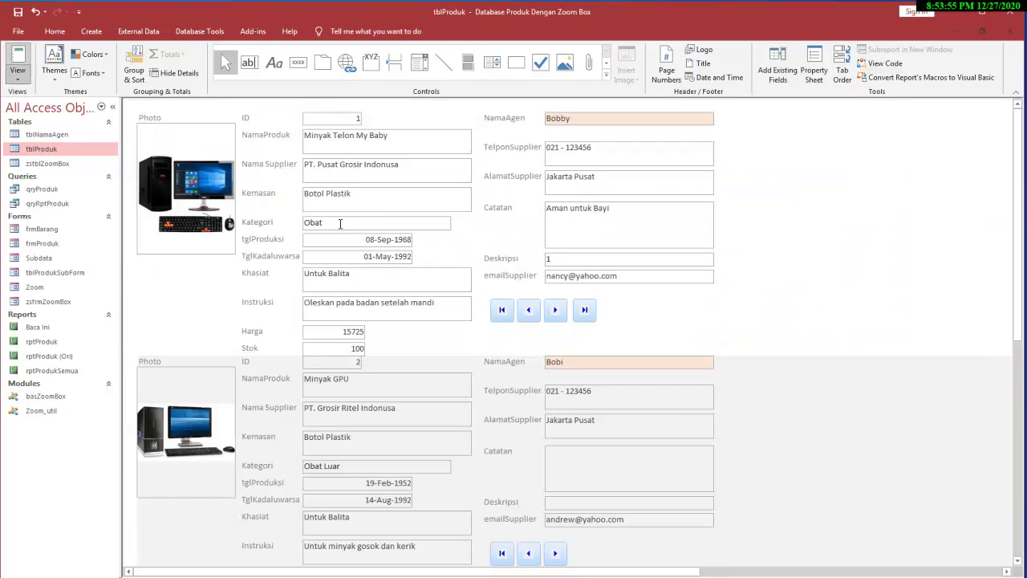
pyautogui.click(773, 241)
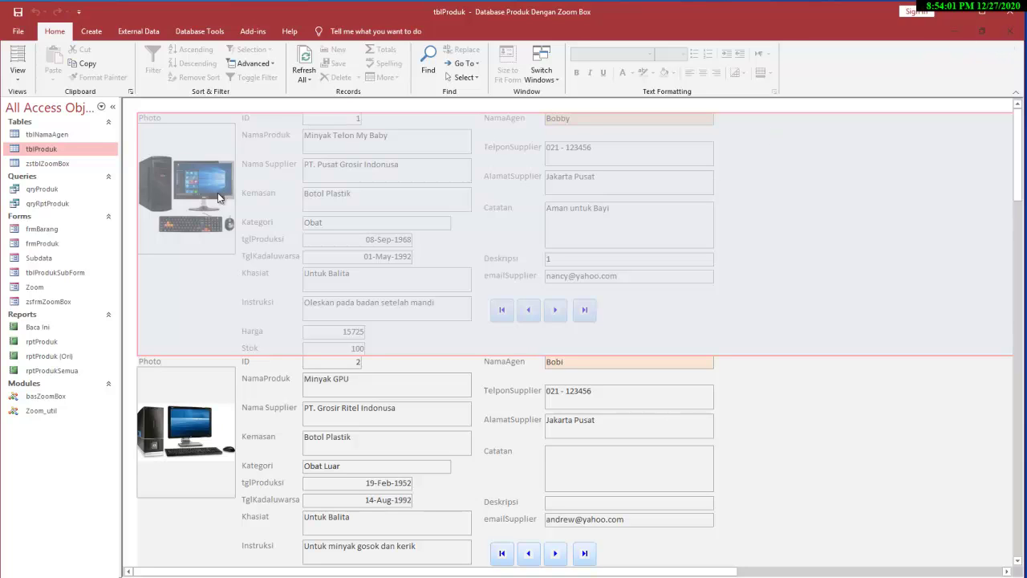
# Delete the four record navigation buttons from the report's Detail section in Design View
pyautogui.rightClick(767, 213)
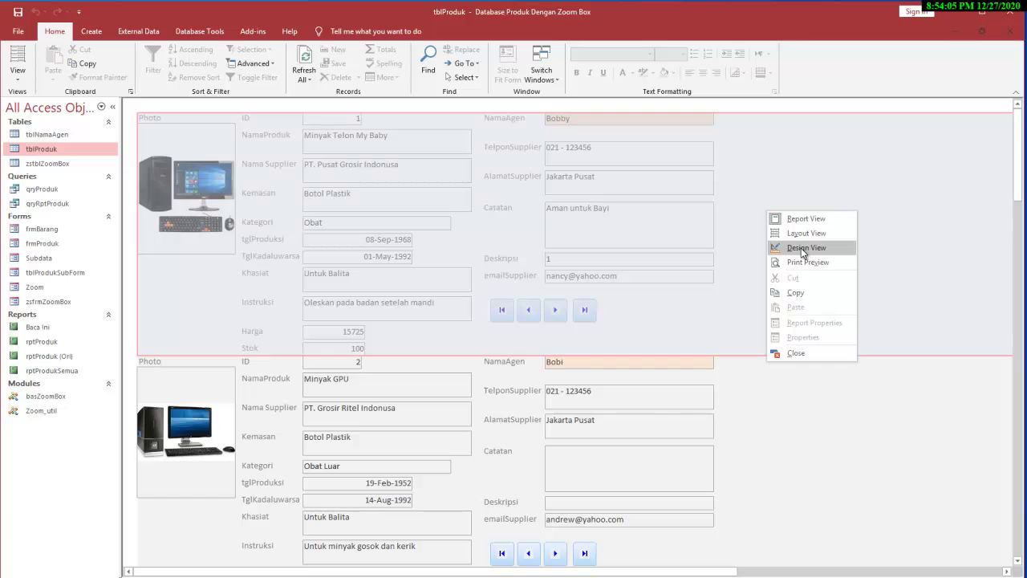
pyautogui.click(803, 248)
pyautogui.click(612, 352)
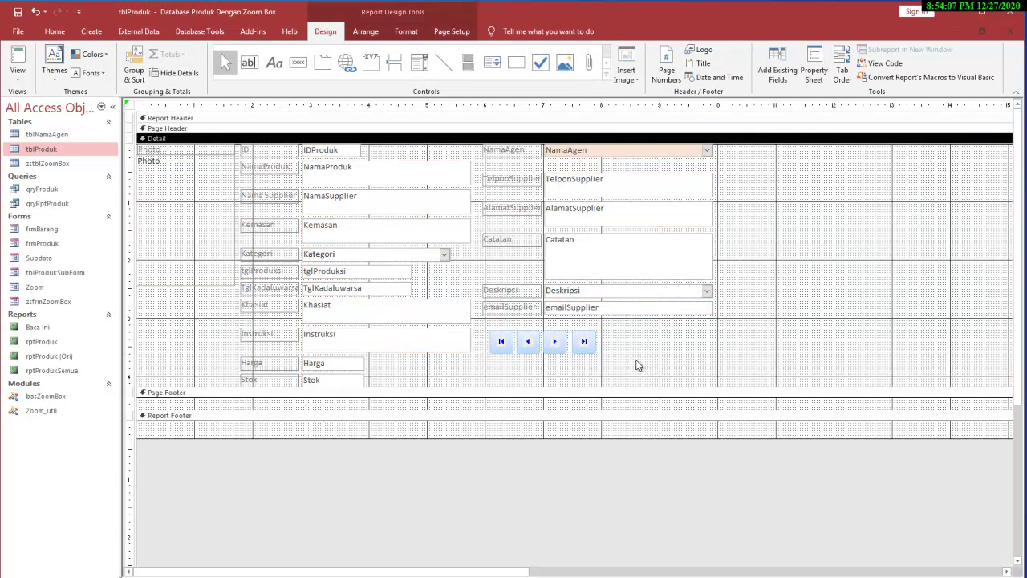
pyautogui.click(496, 341)
pyautogui.press('Delete')
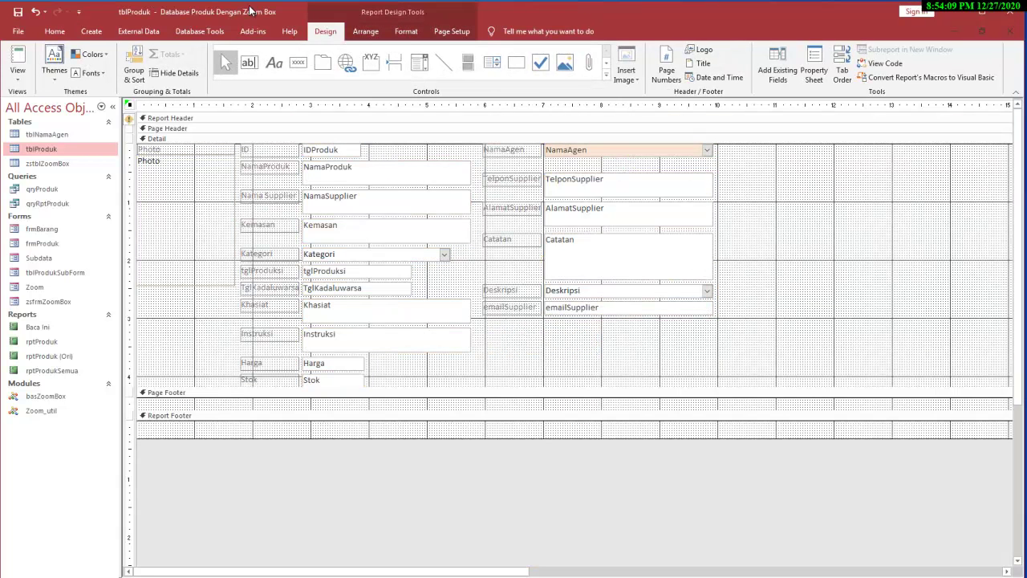
# View the report with its data, then close it and save it as rptcontoh
pyautogui.click(17, 57)
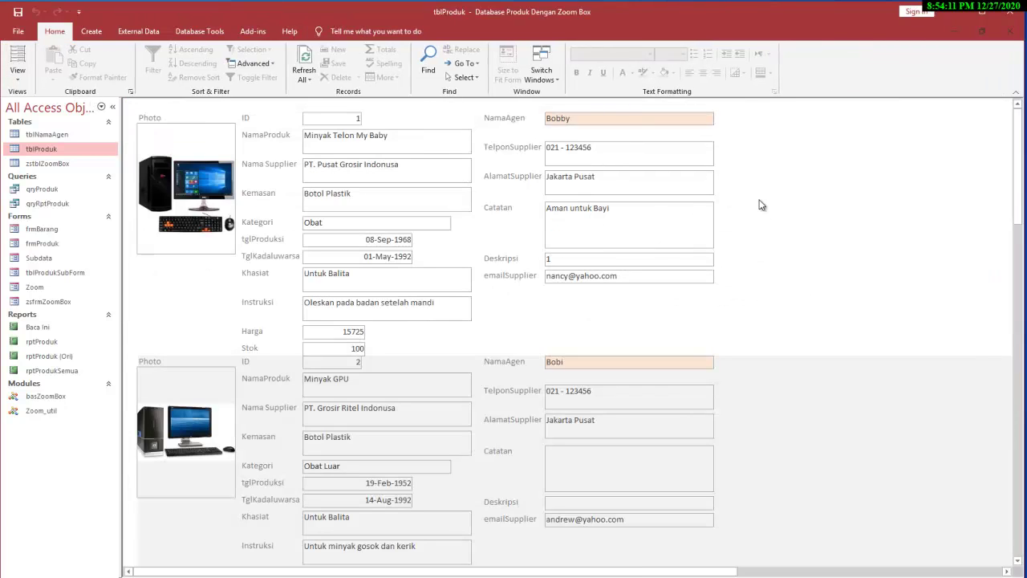
pyautogui.click(1011, 32)
pyautogui.click(530, 358)
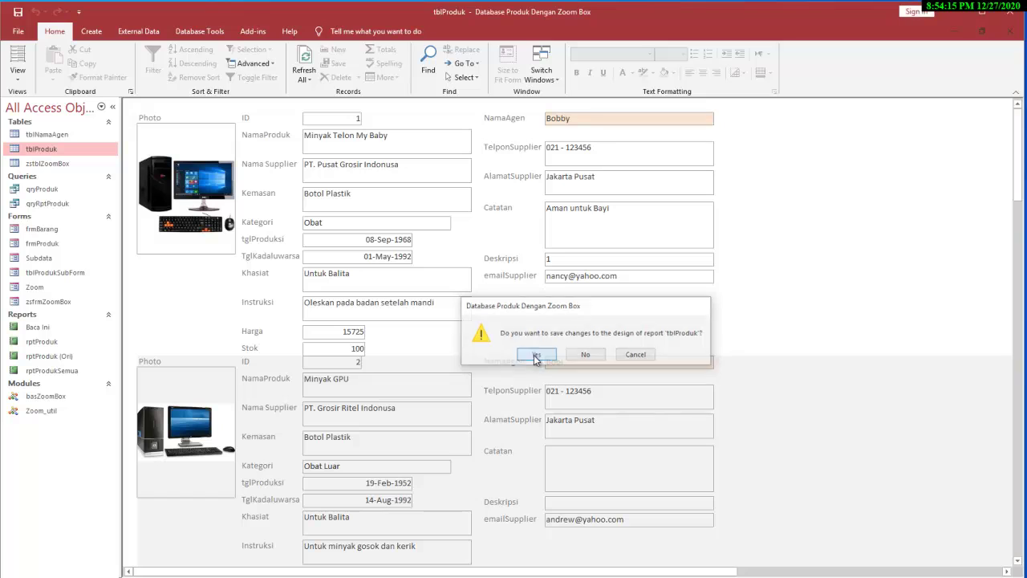
pyautogui.write('rptcontoh')
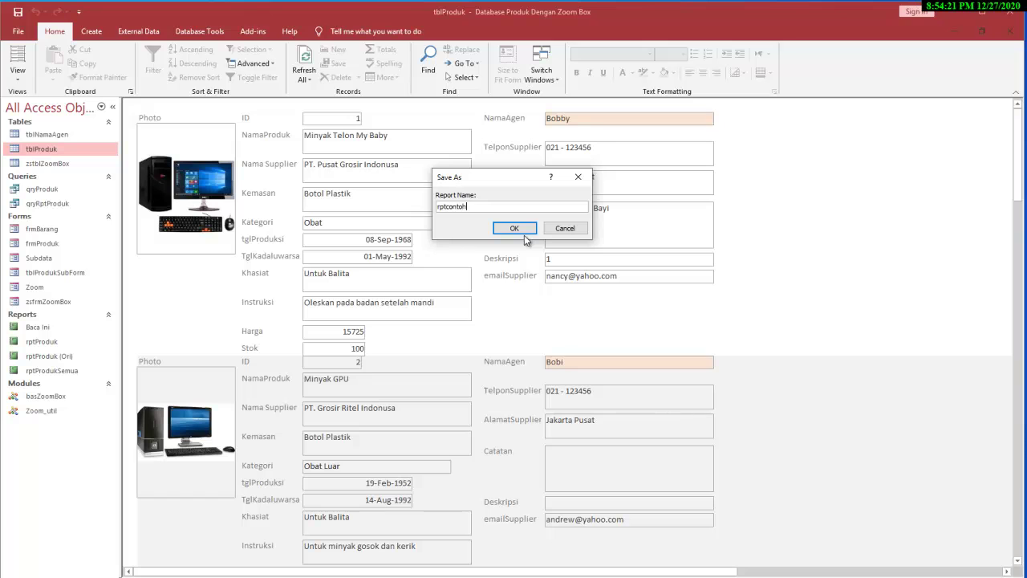
pyautogui.click(525, 234)
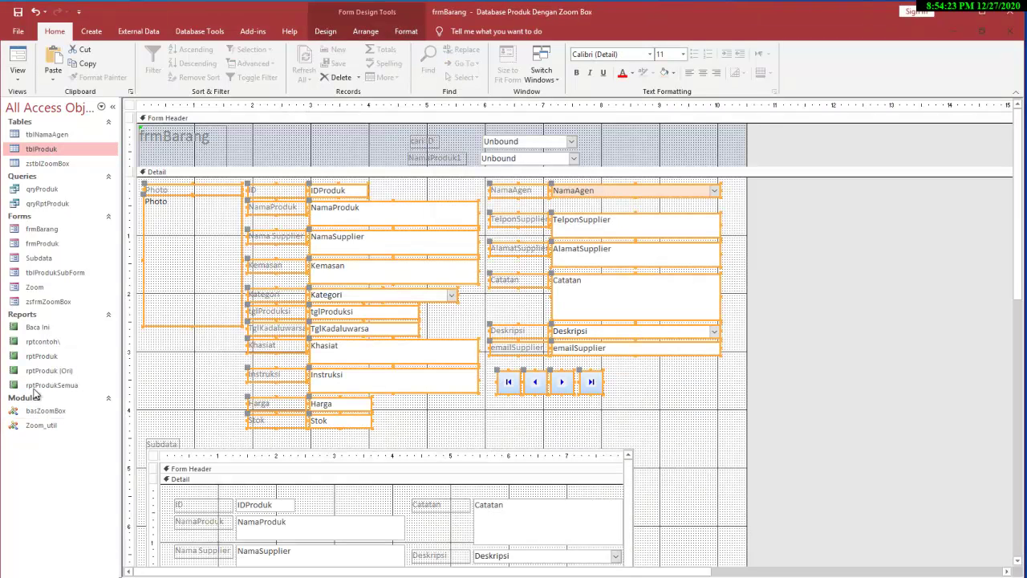
# Correct the saved report's name to rptcontoh and open the report to check its content
pyautogui.click(53, 344)
pyautogui.click(58, 342)
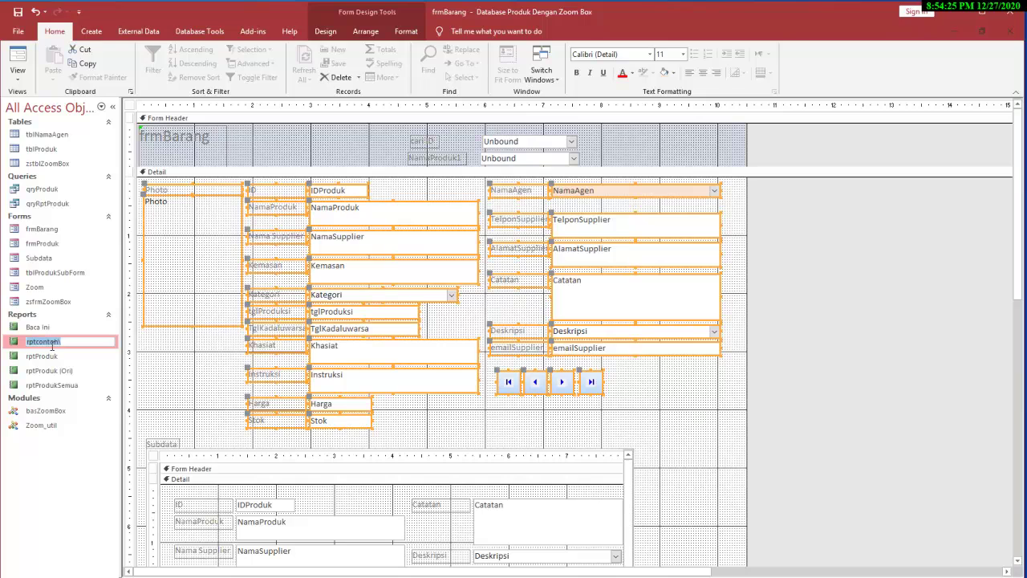
pyautogui.press('Return')
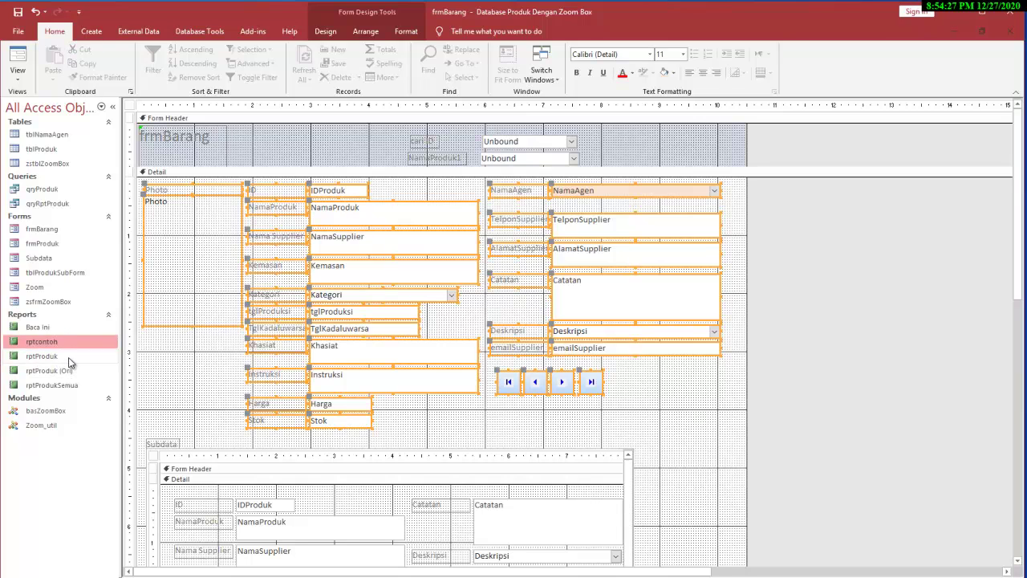
pyautogui.doubleClick(67, 344)
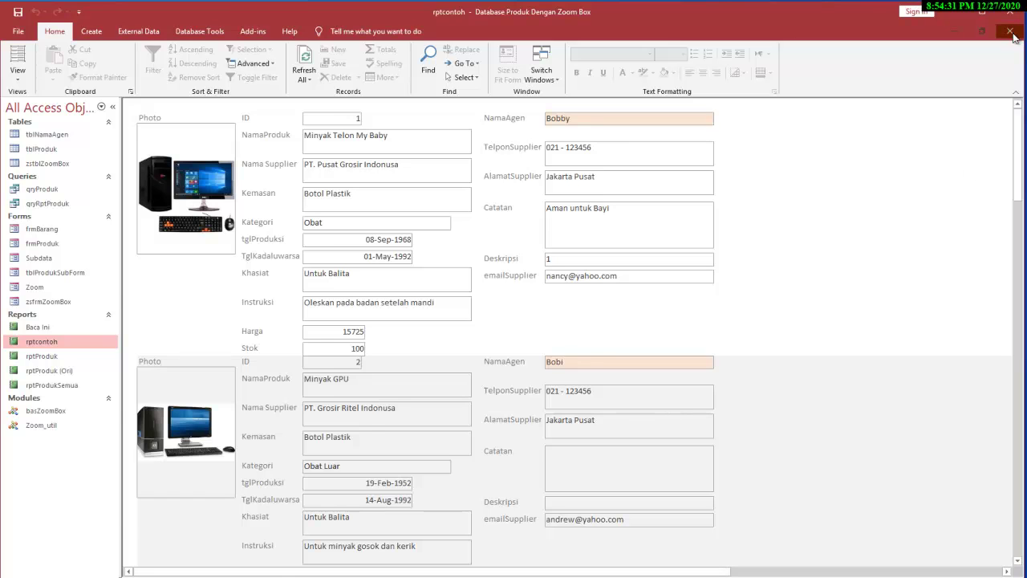
pyautogui.click(1009, 31)
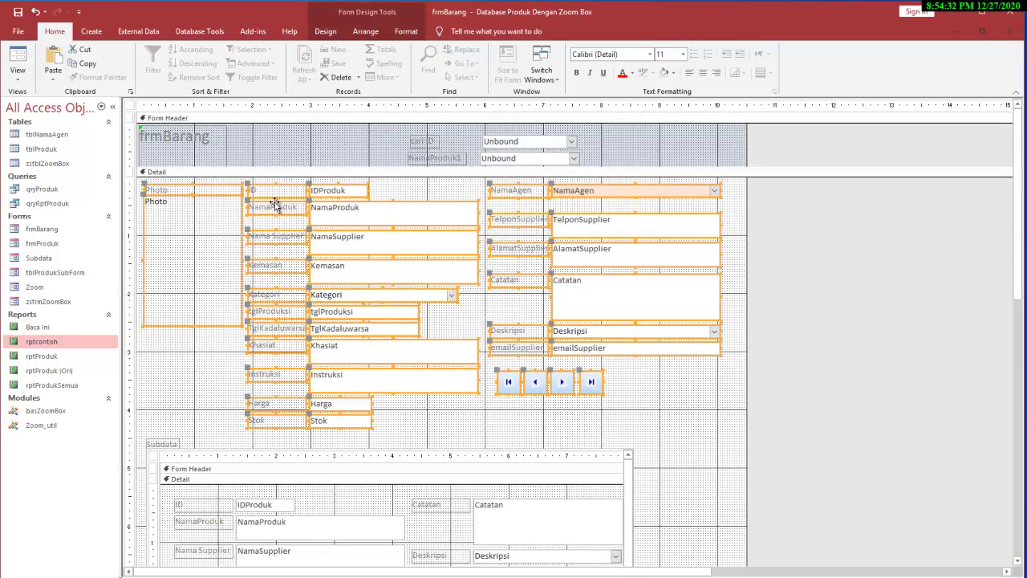
# Open the frmProduk form and preview the report for product 1 and then for product 2
pyautogui.doubleClick(49, 243)
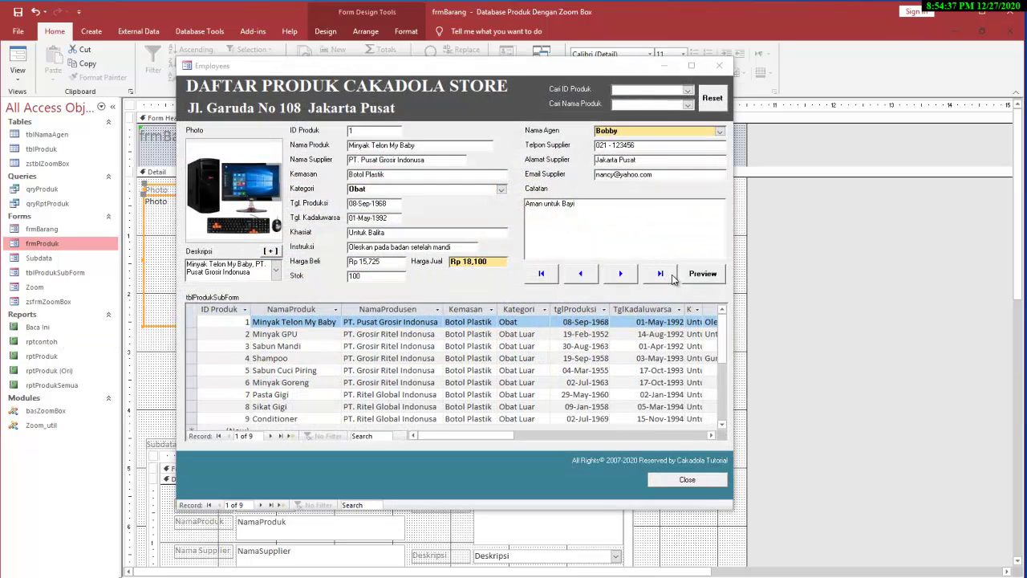
pyautogui.click(700, 275)
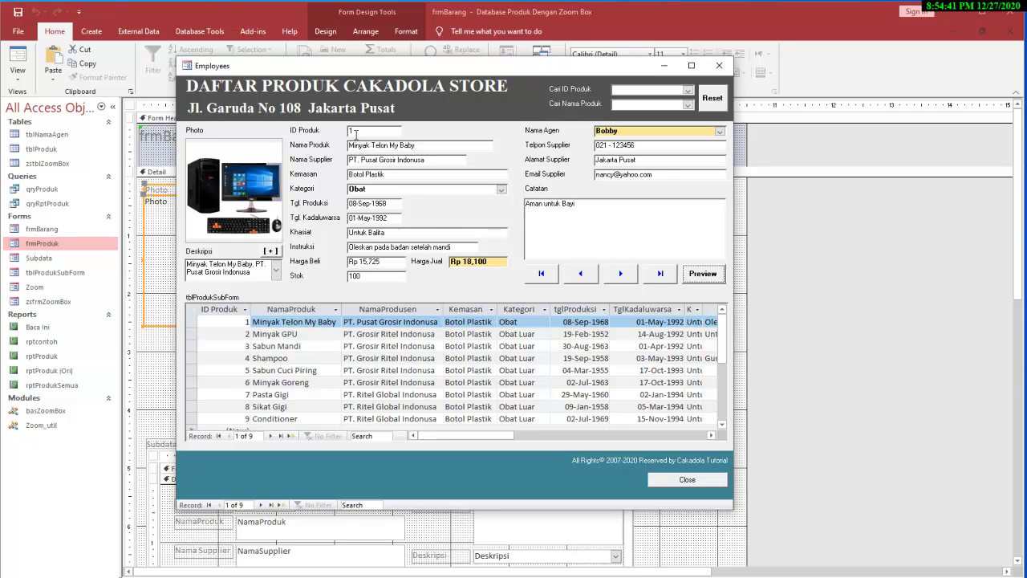
pyautogui.click(704, 275)
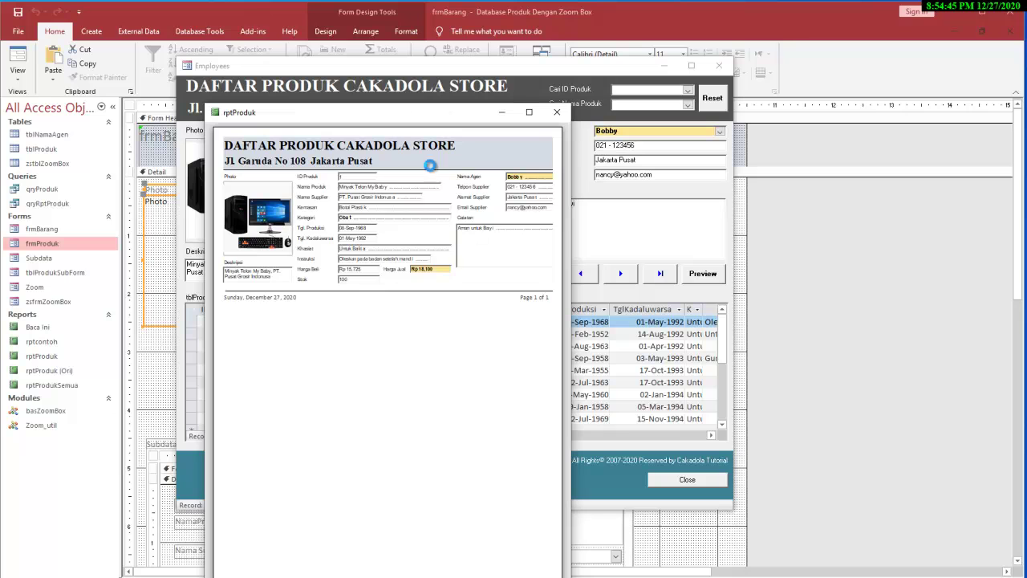
pyautogui.click(557, 112)
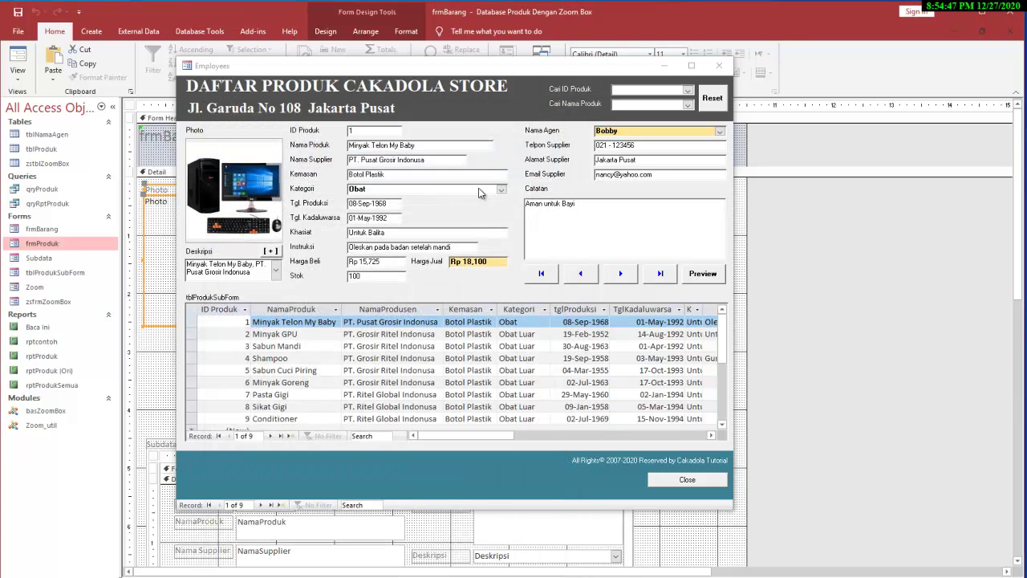
pyautogui.click(619, 277)
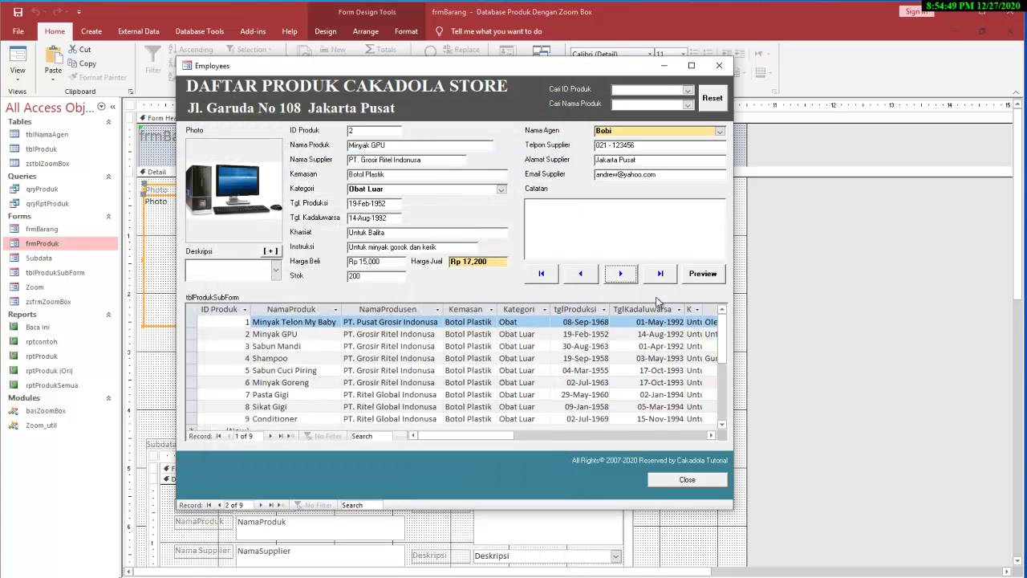
pyautogui.click(703, 274)
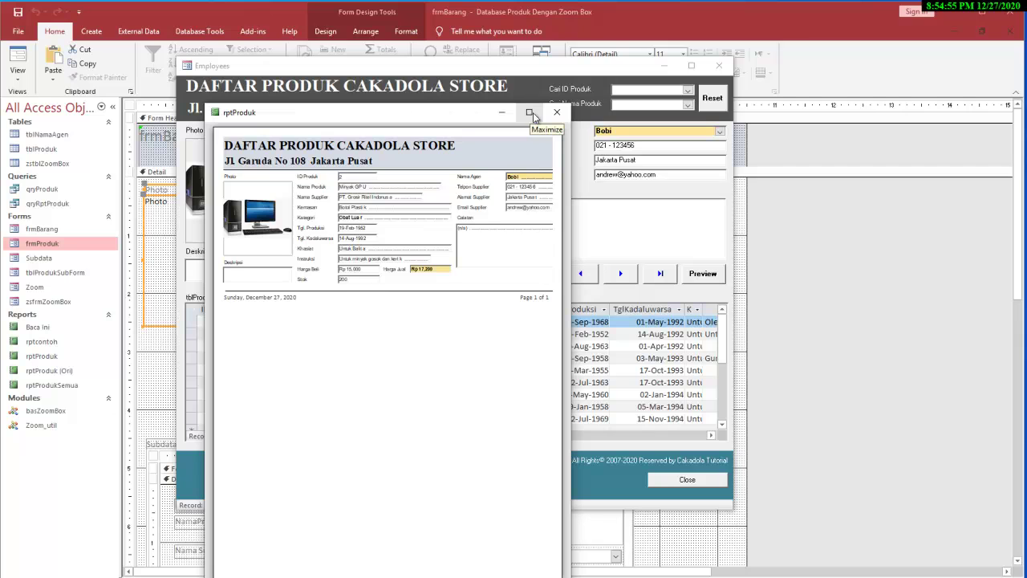
pyautogui.click(557, 113)
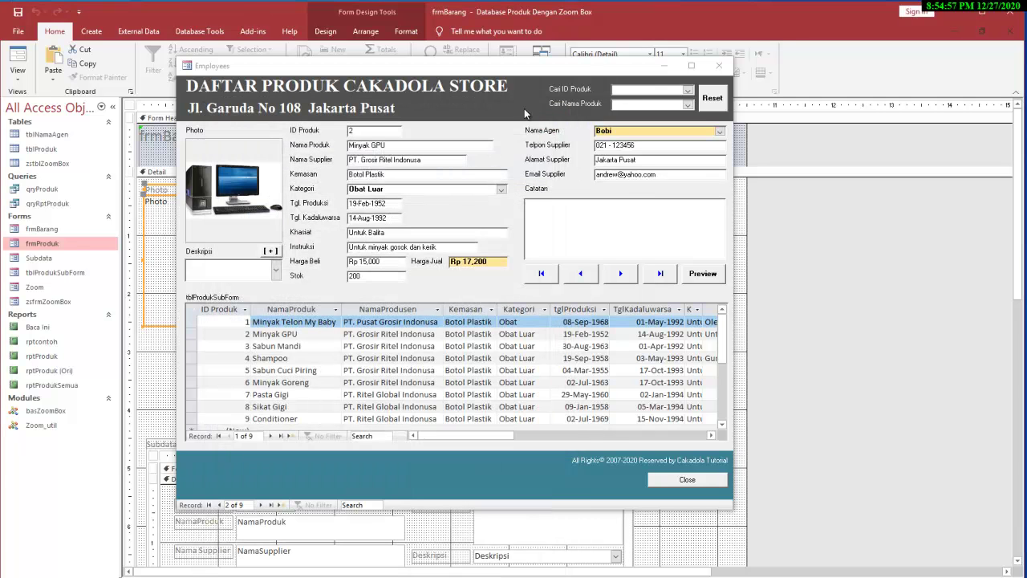
# Switch the frmProduk form to Design View
pyautogui.click(694, 67)
pyautogui.rightClick(666, 218)
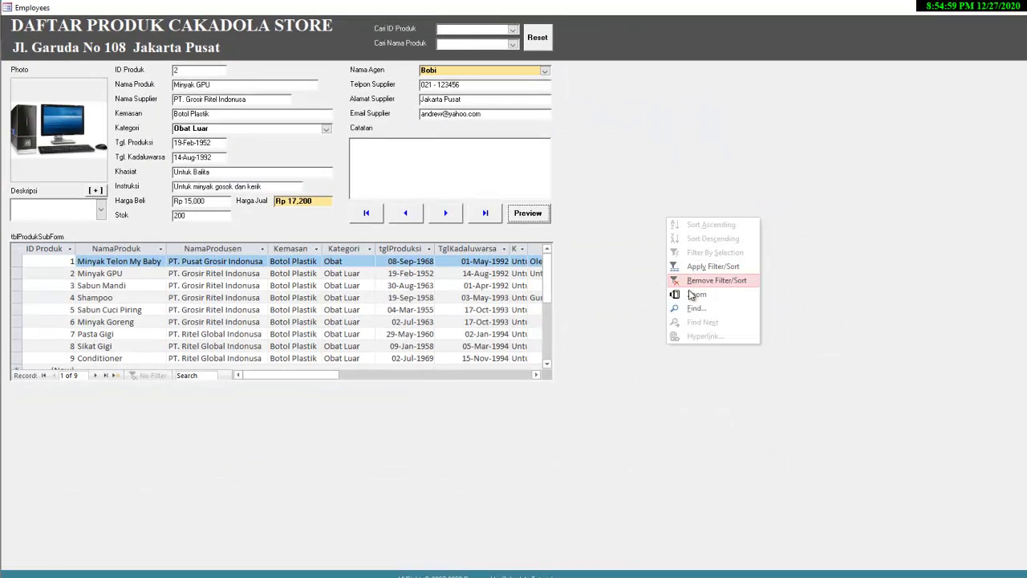
pyautogui.click(984, 7)
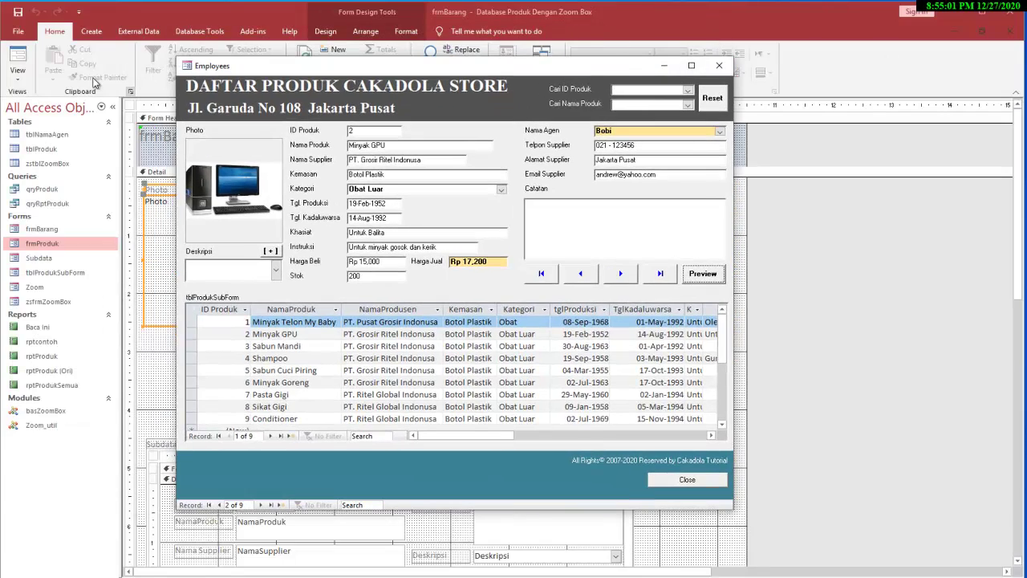
pyautogui.rightClick(71, 245)
pyautogui.click(101, 280)
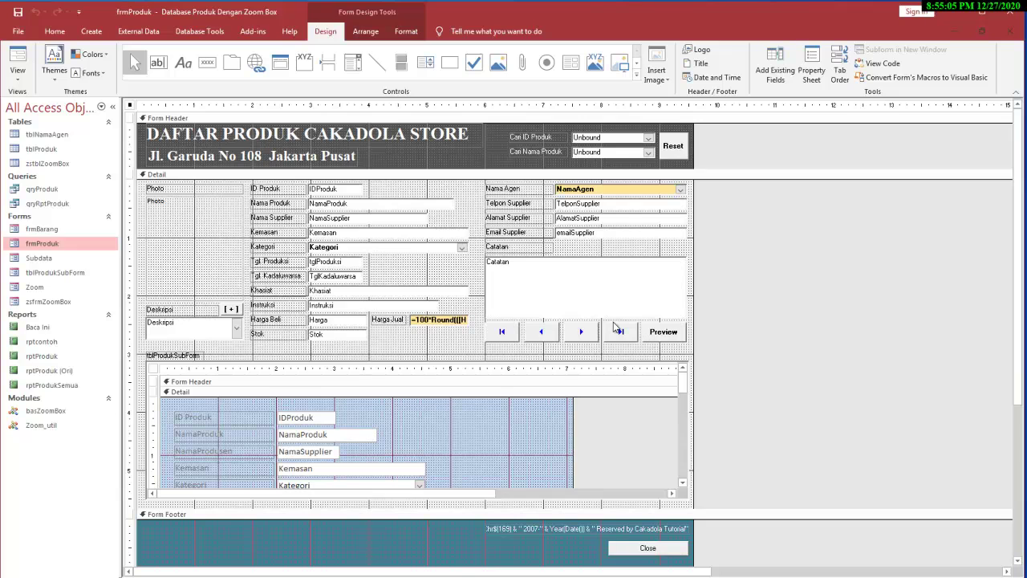
pyautogui.click(207, 62)
pyautogui.moveTo(422, 337); pyautogui.dragTo(458, 350)
pyautogui.click(471, 303)
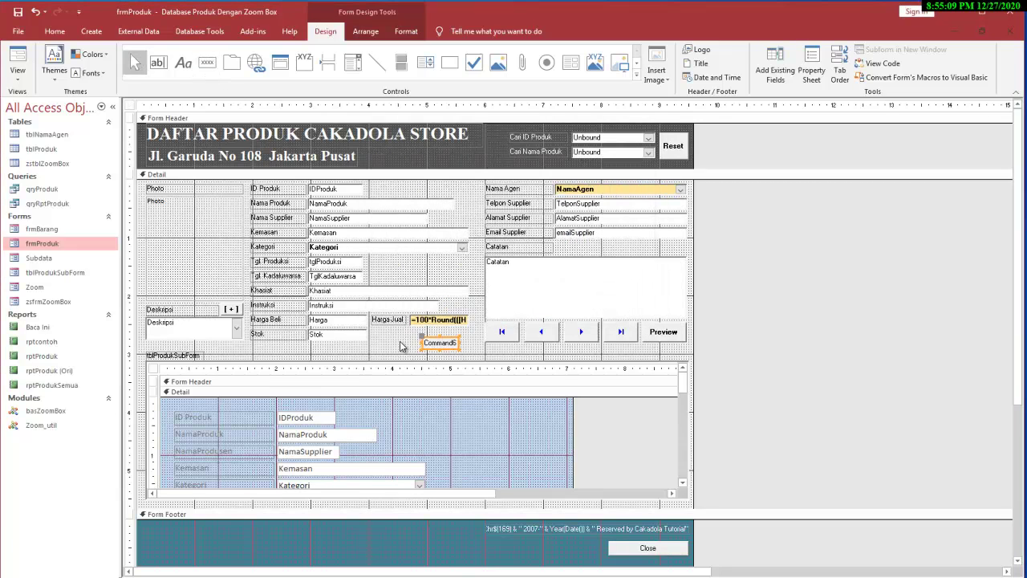
pyautogui.click(410, 344)
pyautogui.click(456, 346)
pyautogui.press('Delete')
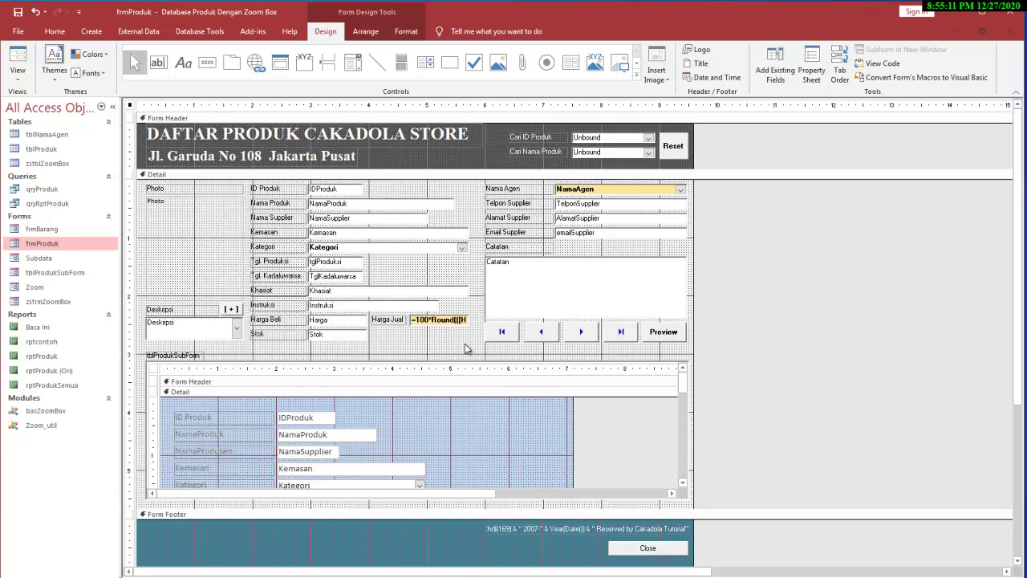
# Check the On Click event setting in the Preview button's properties
pyautogui.rightClick(665, 342)
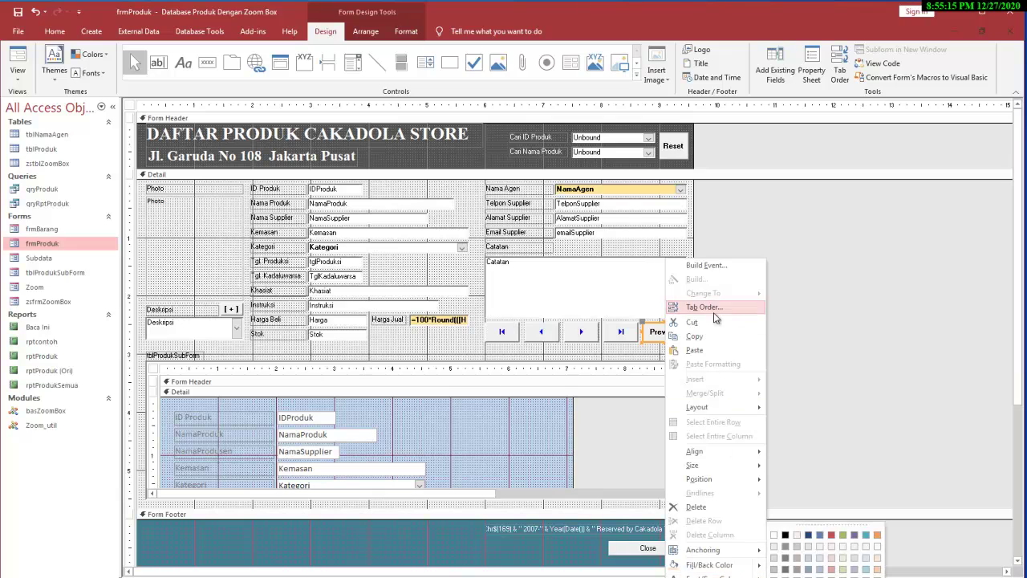
pyautogui.click(635, 356)
pyautogui.rightClick(664, 342)
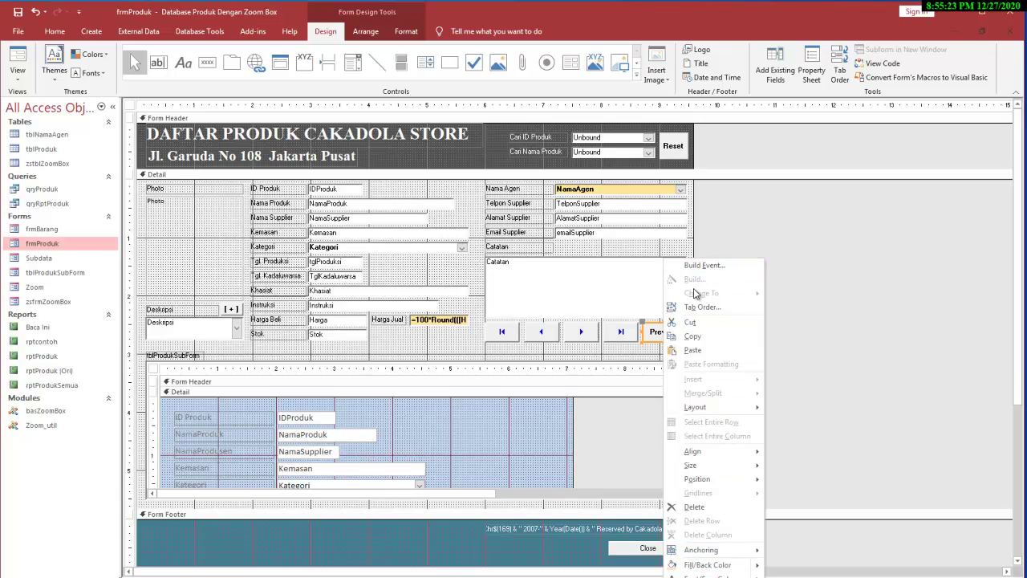
pyautogui.click(663, 339)
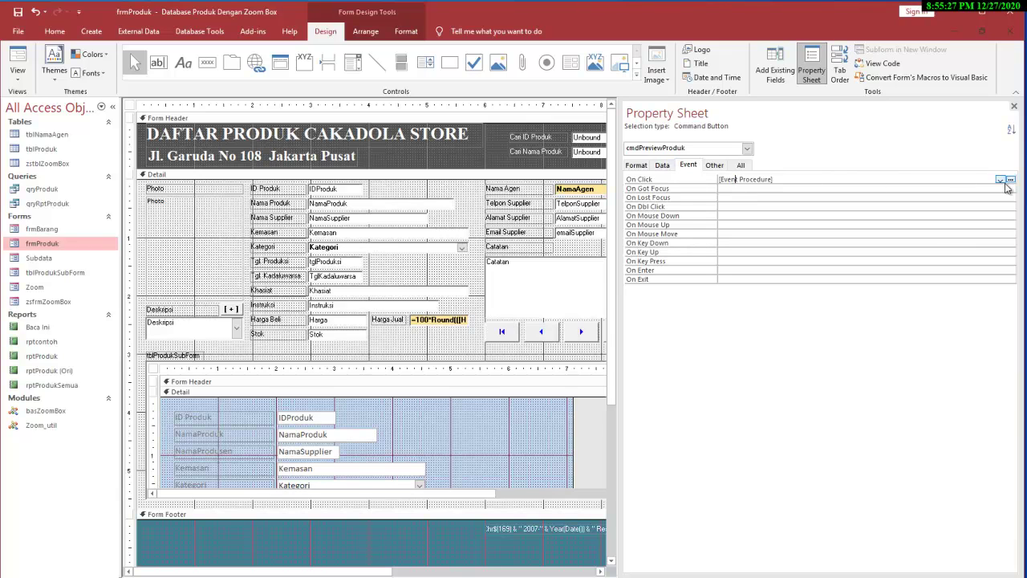
pyautogui.click(1014, 106)
# Add a command button below the Harga Jual field in the Detail section without using the wizard
pyautogui.click(207, 61)
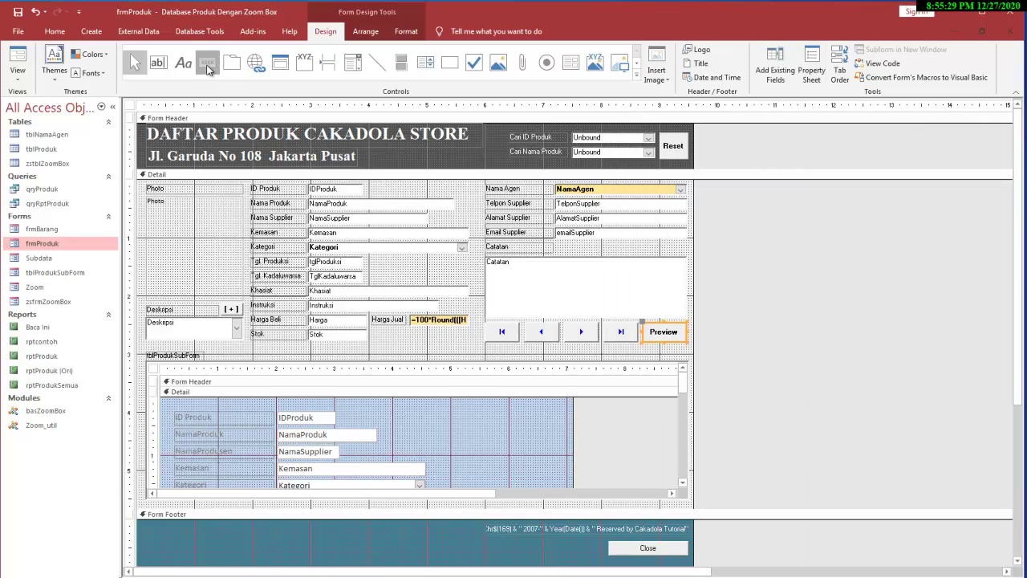
pyautogui.moveTo(427, 331); pyautogui.dragTo(476, 351)
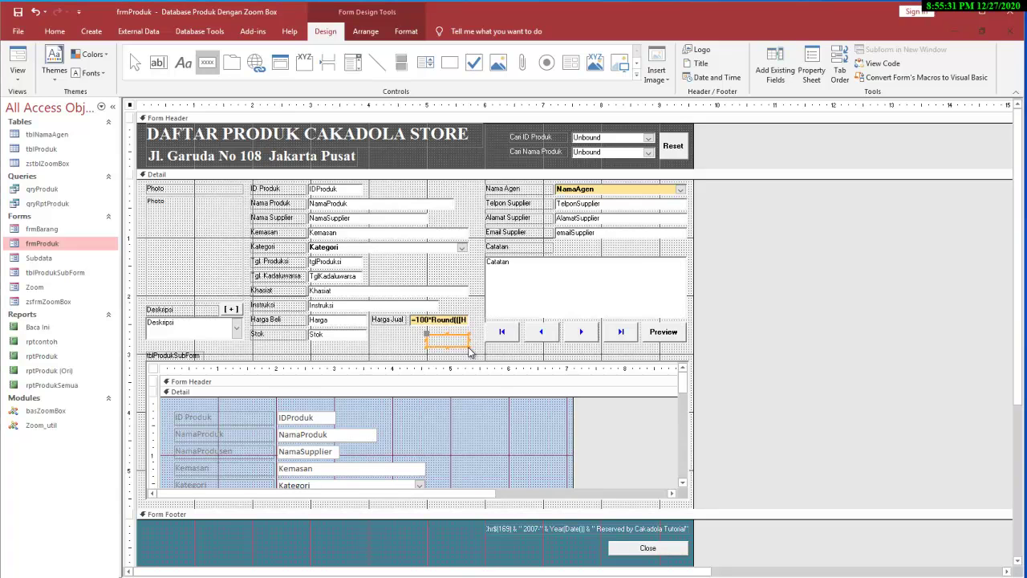
pyautogui.click(470, 309)
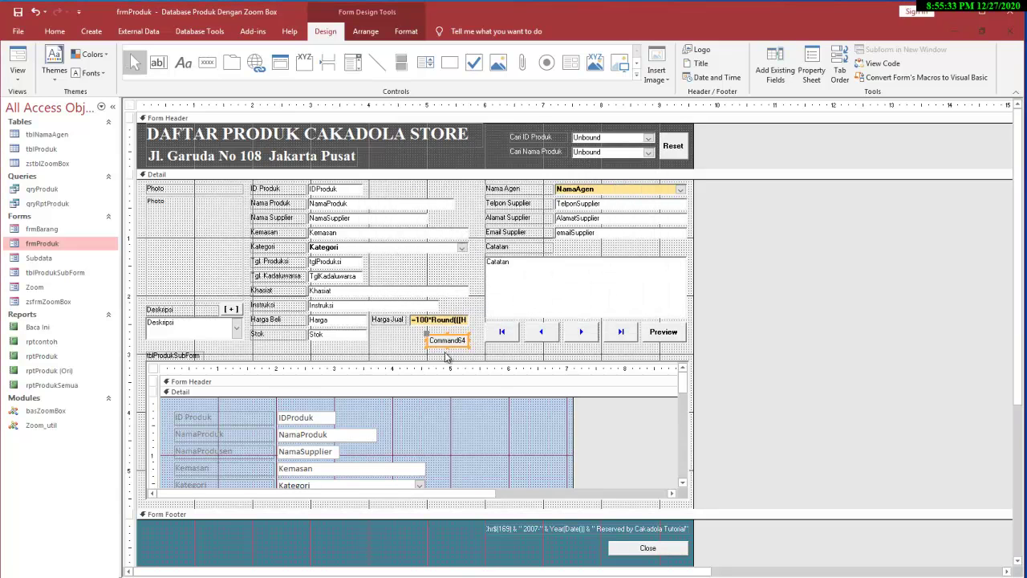
# Create an On Click event procedure for the new command button with the Code Builder, then delete the button from the form
pyautogui.doubleClick(447, 344)
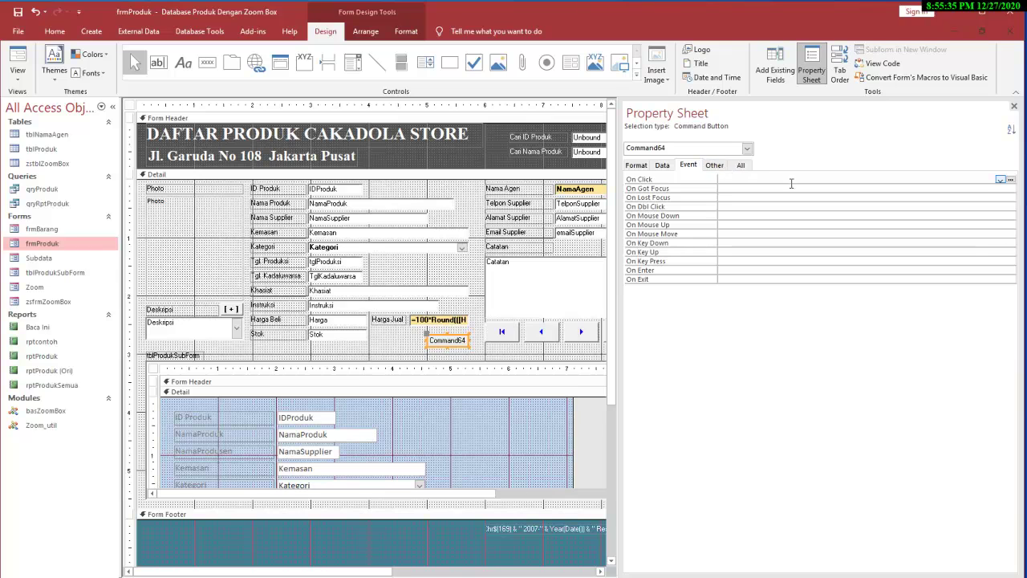
pyautogui.click(1011, 180)
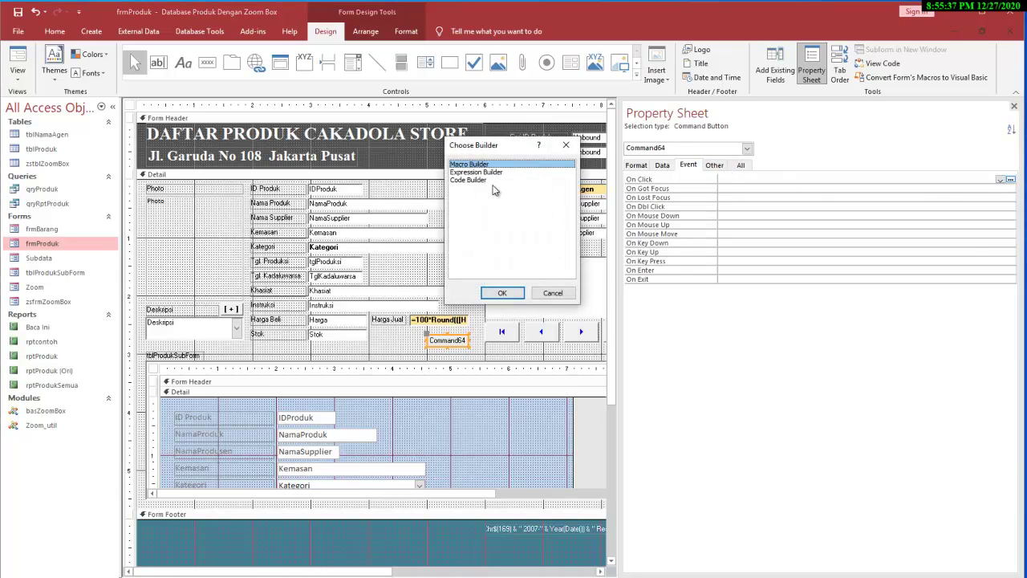
pyautogui.click(480, 180)
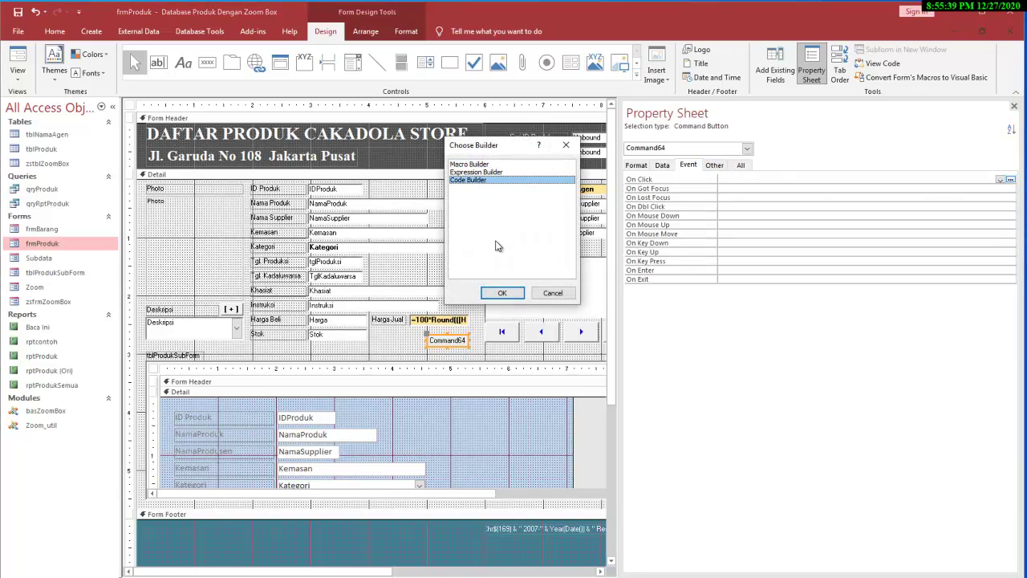
pyautogui.click(511, 294)
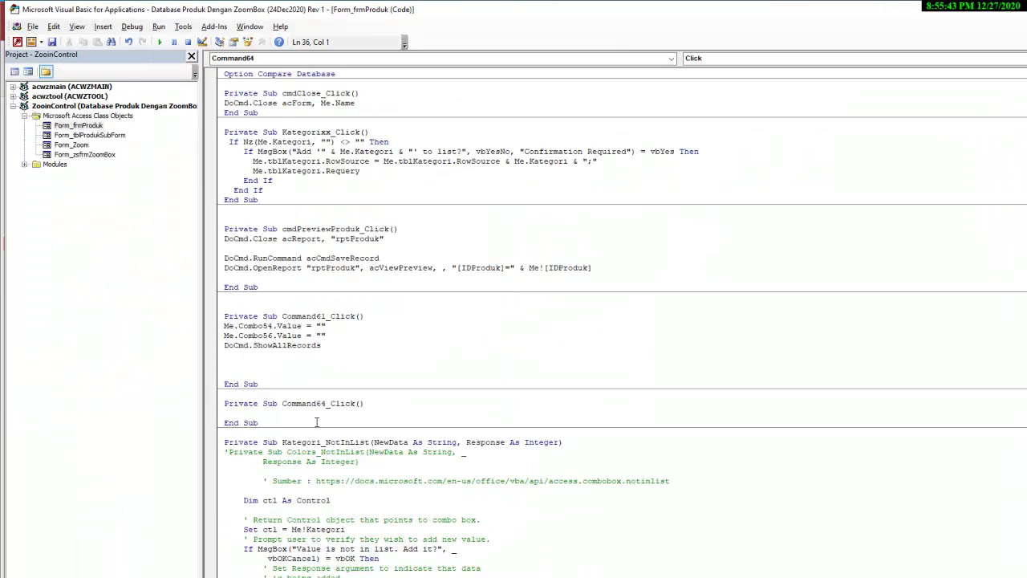
pyautogui.hotkey('alt', 'F11')
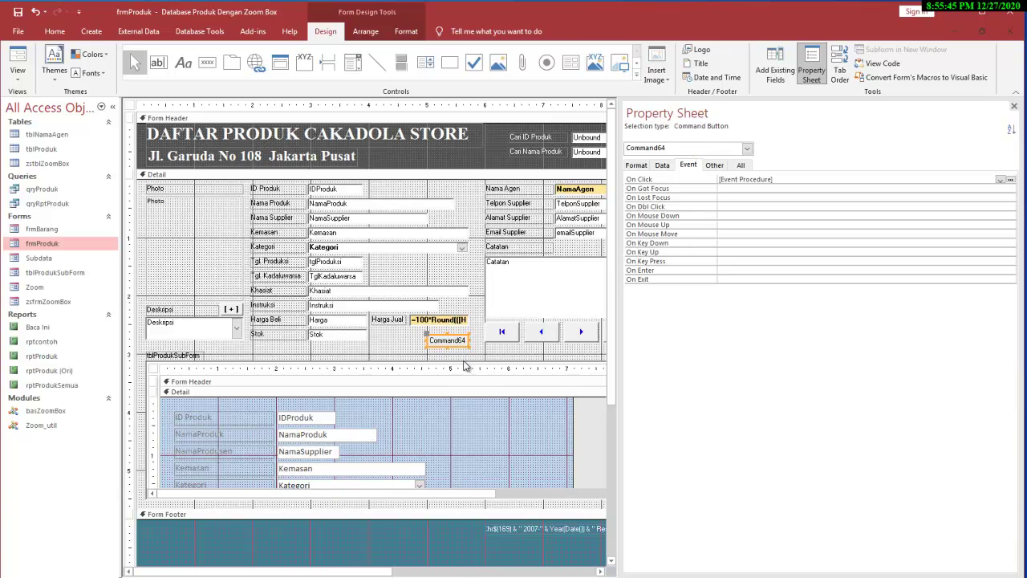
pyautogui.press('Delete')
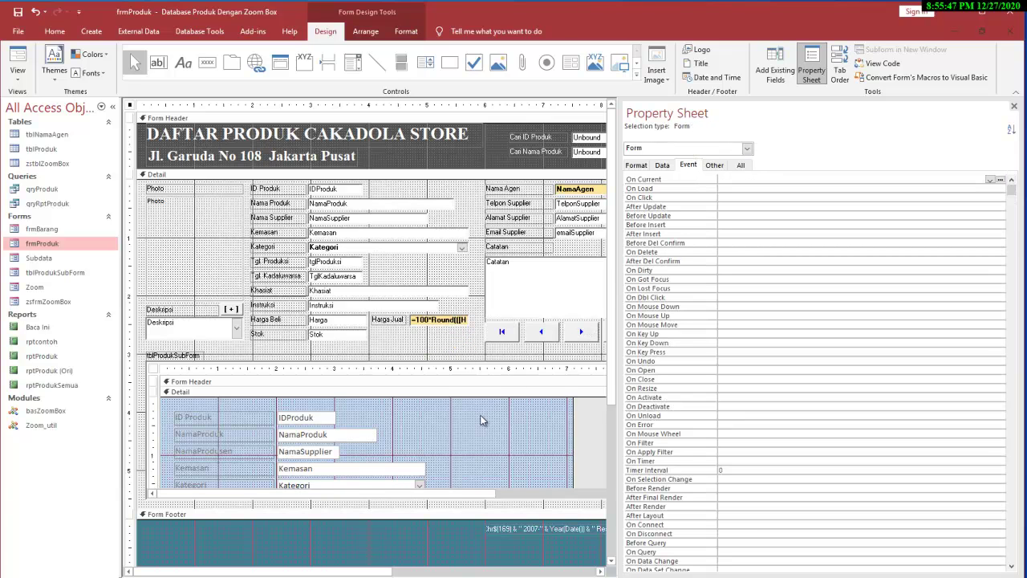
# Open the code of the Preview button's On Click event procedure to examine how it opens rptProduk
pyautogui.moveTo(388, 573); pyautogui.dragTo(408, 574)
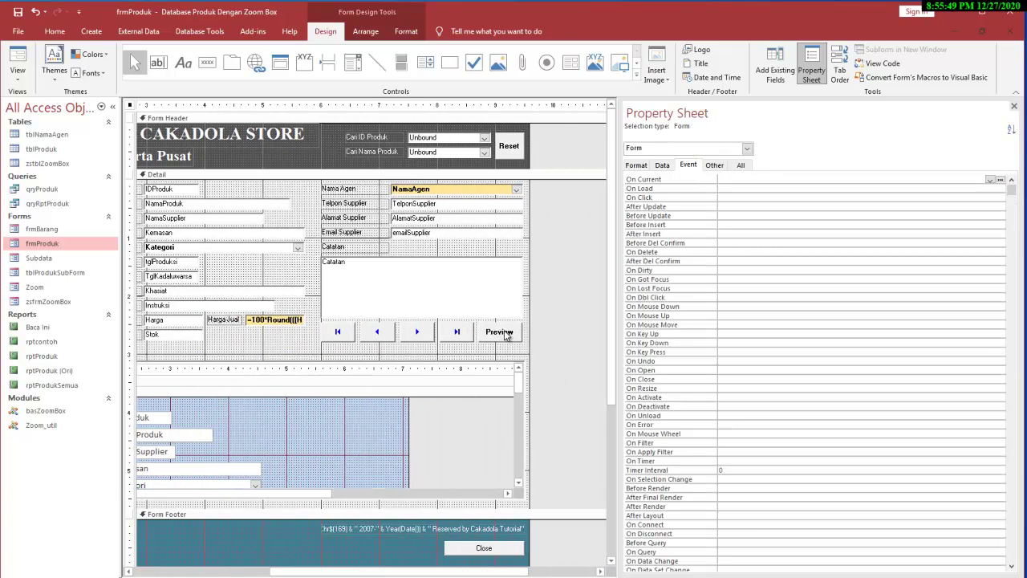
pyautogui.click(504, 332)
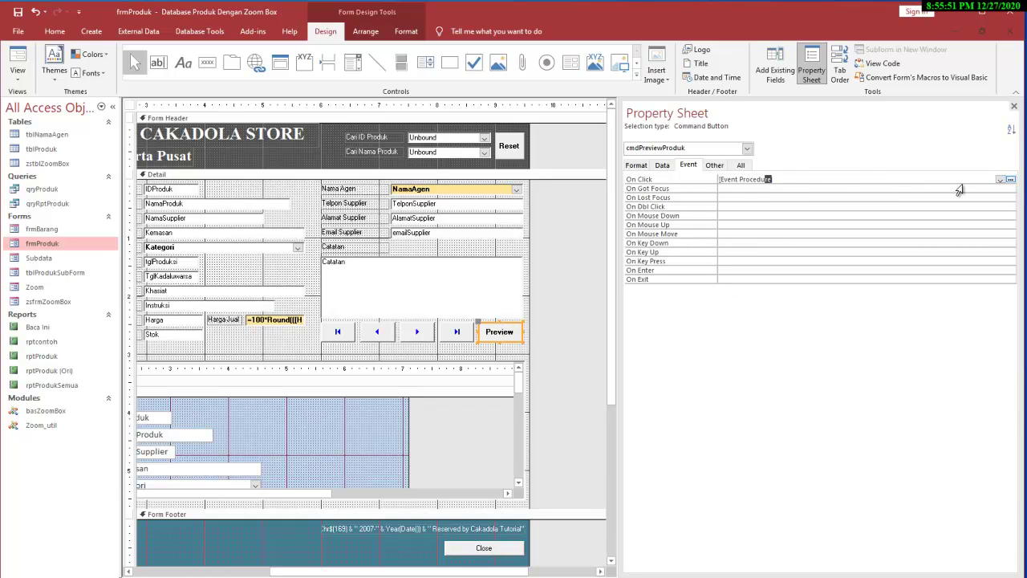
pyautogui.click(1001, 179)
pyautogui.click(1010, 180)
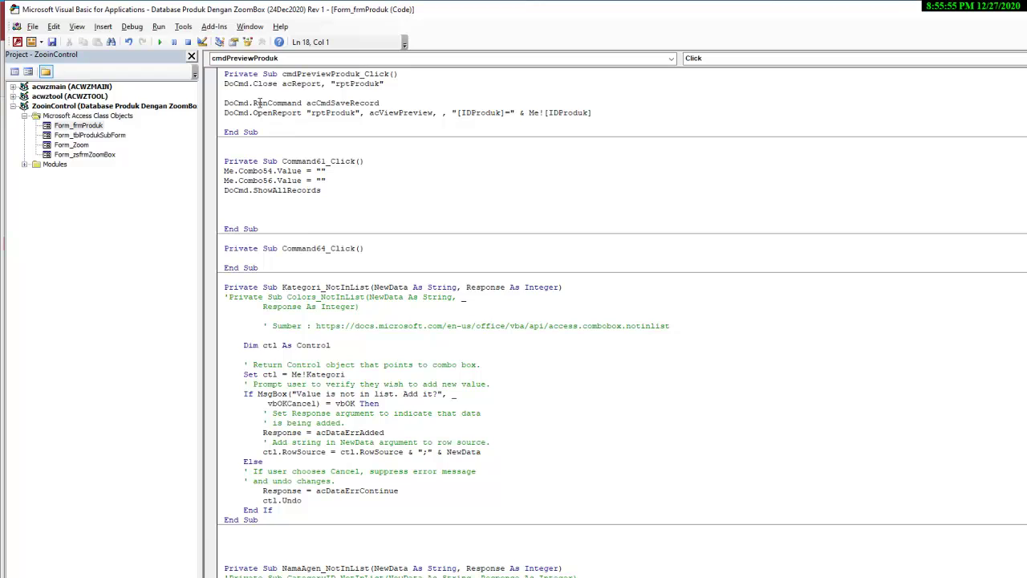
# Examine the DoCmd Close, RunCommand and OpenReport lines in the cmdPreviewProduk_Click procedure
pyautogui.click(240, 93)
pyautogui.moveTo(218, 83); pyautogui.dragTo(221, 117)
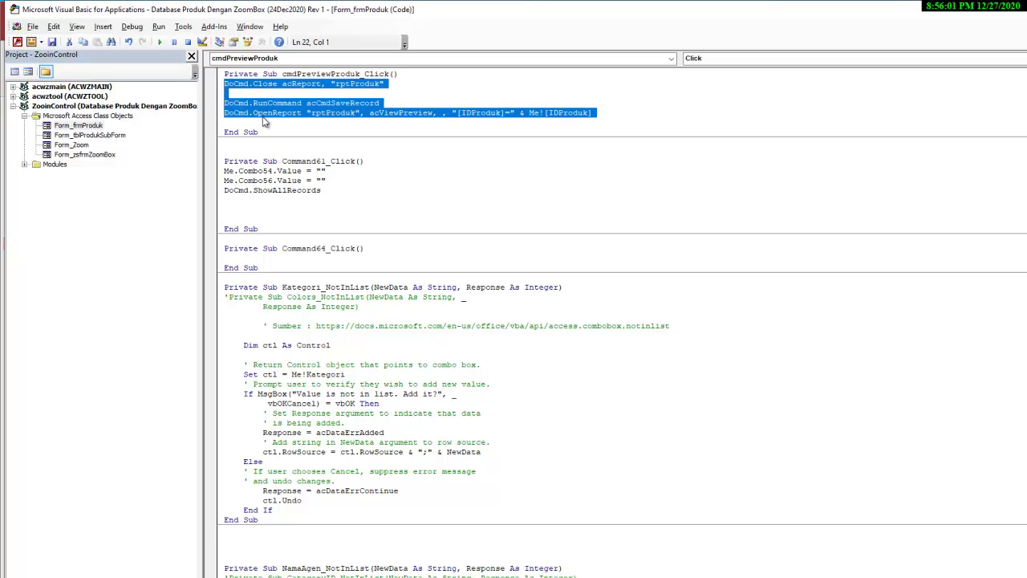
pyautogui.click(420, 130)
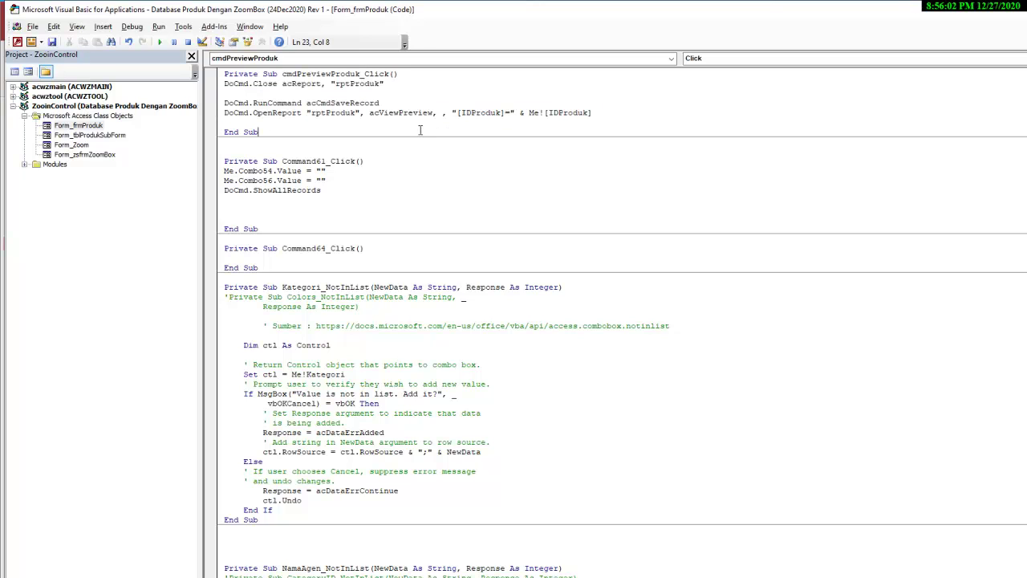
pyautogui.click(226, 84)
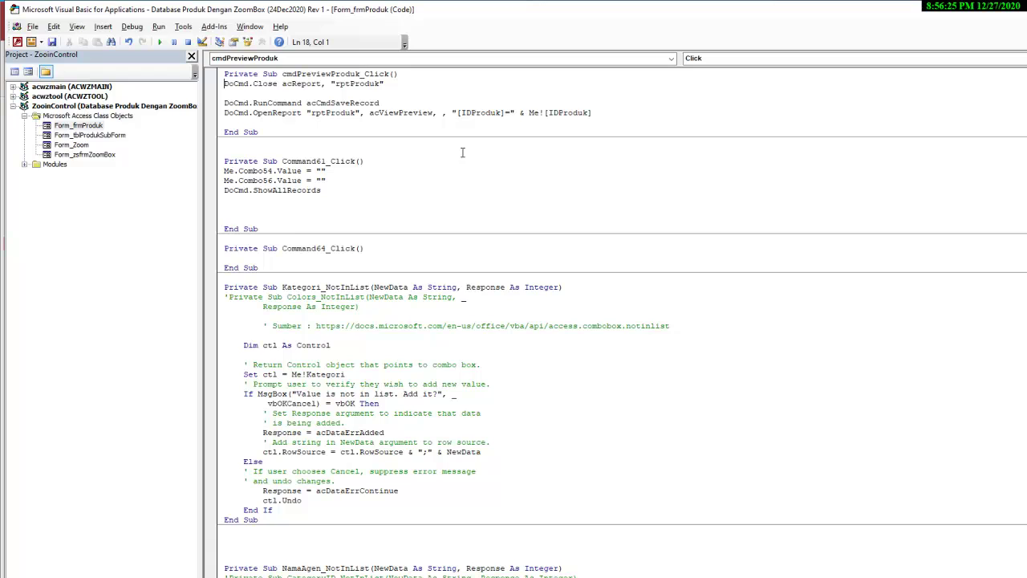
pyautogui.click(336, 105)
pyautogui.click(403, 88)
pyautogui.click(229, 113)
# Add the comment "' cara menampilkan data yang sedang aktif di form ke dlam report" above the OpenReport line and save all changed forms
pyautogui.click(394, 103)
pyautogui.press('Return')
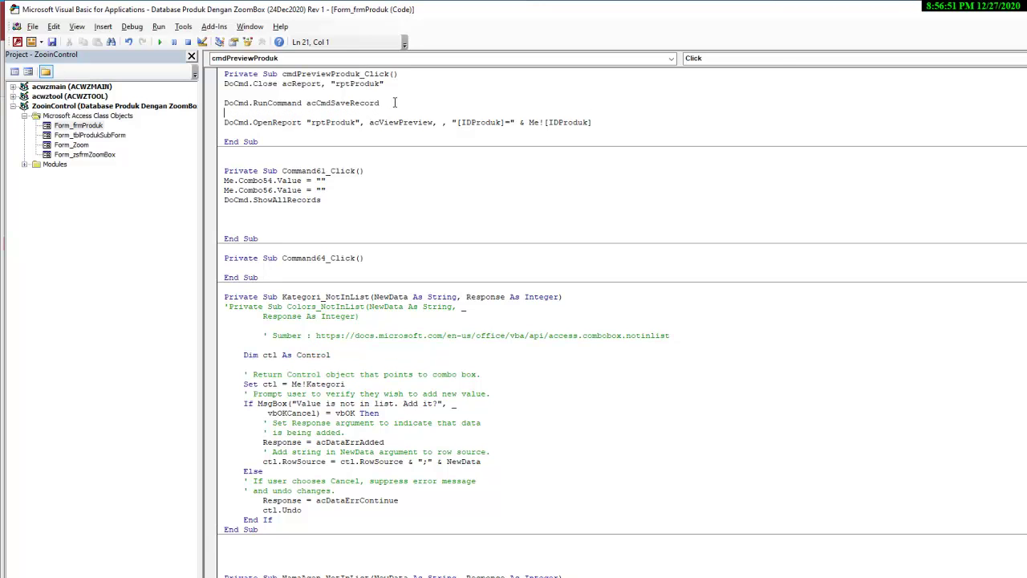
pyautogui.write("' vara")
pyautogui.press('Left')
pyautogui.press('Left')
pyautogui.press('Left')
pyautogui.press('Left')
pyautogui.press('BackSpace')
pyautogui.write('cara menampilkan re[por')
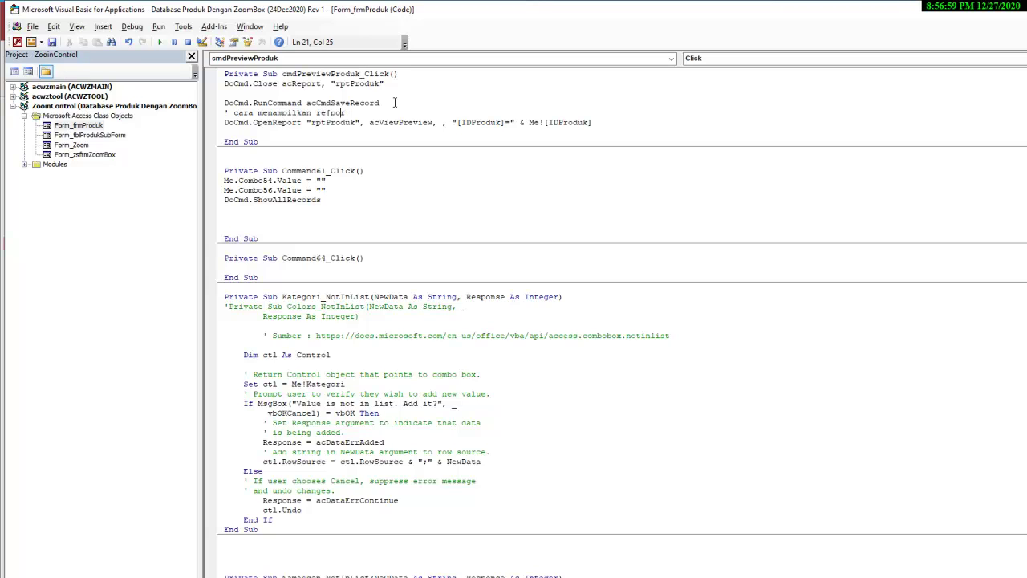
pyautogui.press('Left')
pyautogui.press('Left')
pyautogui.write('data yang sedang aktif di form ke ')
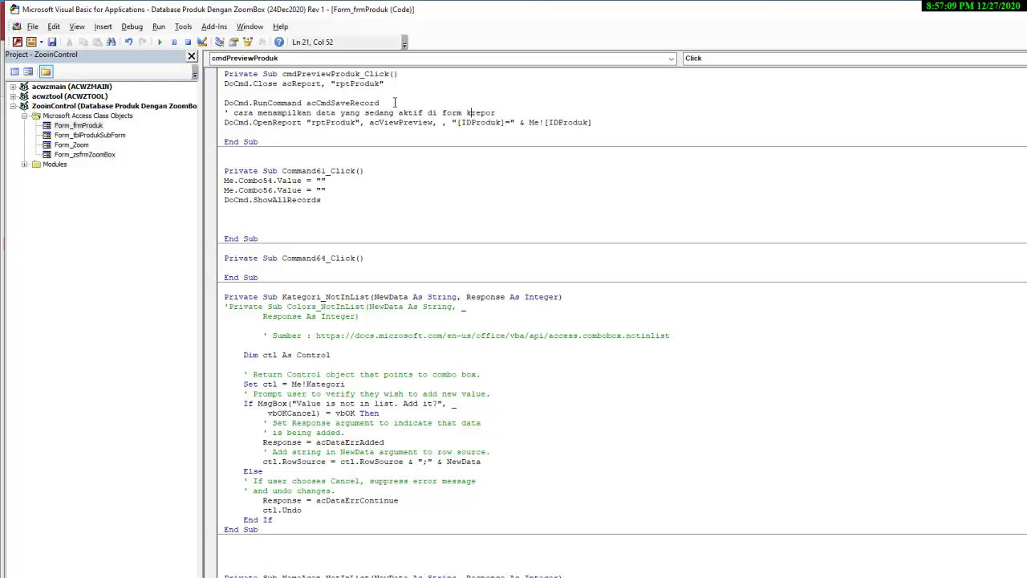
pyautogui.write('dlam r')
pyautogui.press('BackSpace')
pyautogui.press('End')
pyautogui.click(51, 42)
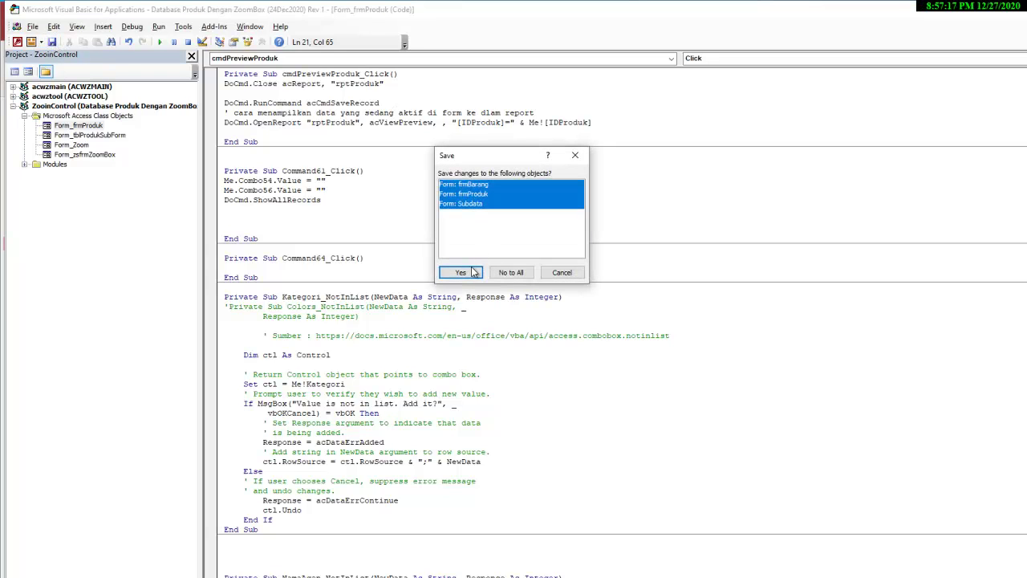
pyautogui.click(460, 272)
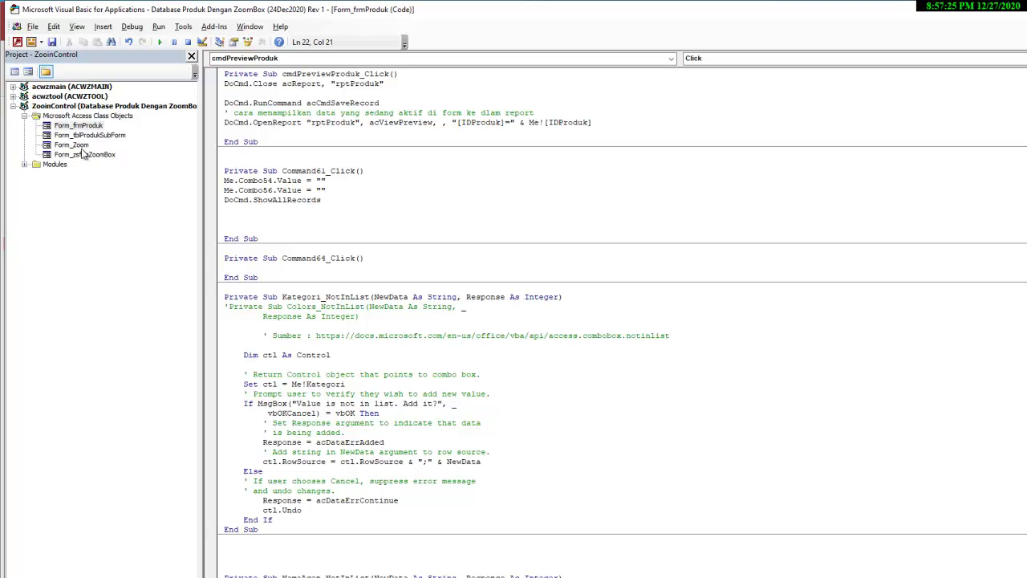
# Return from the code to the frmProduk form design and make the IDProduk text box bold
pyautogui.click(415, 122)
pyautogui.click(553, 127)
pyautogui.click(18, 42)
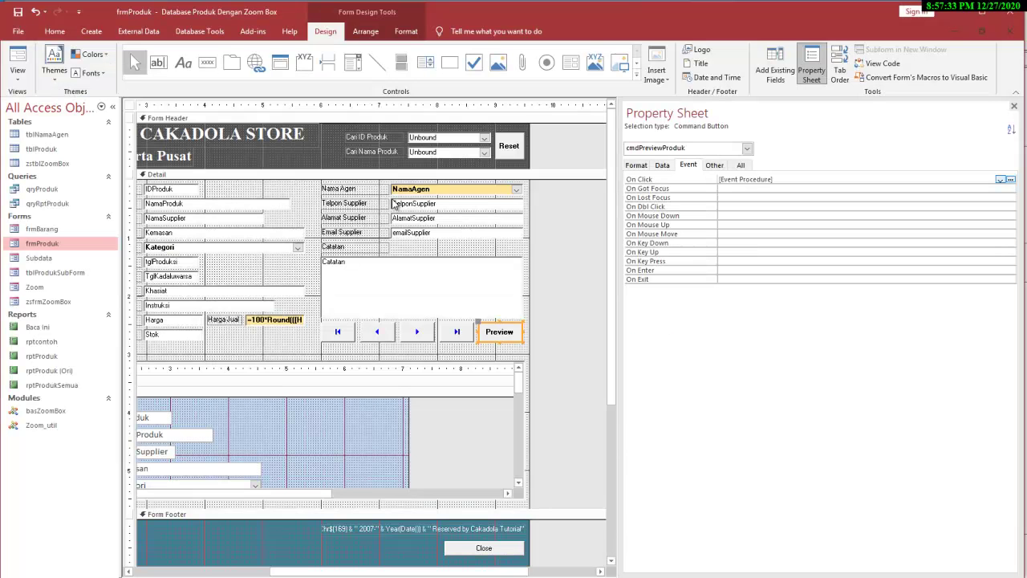
pyautogui.click(182, 191)
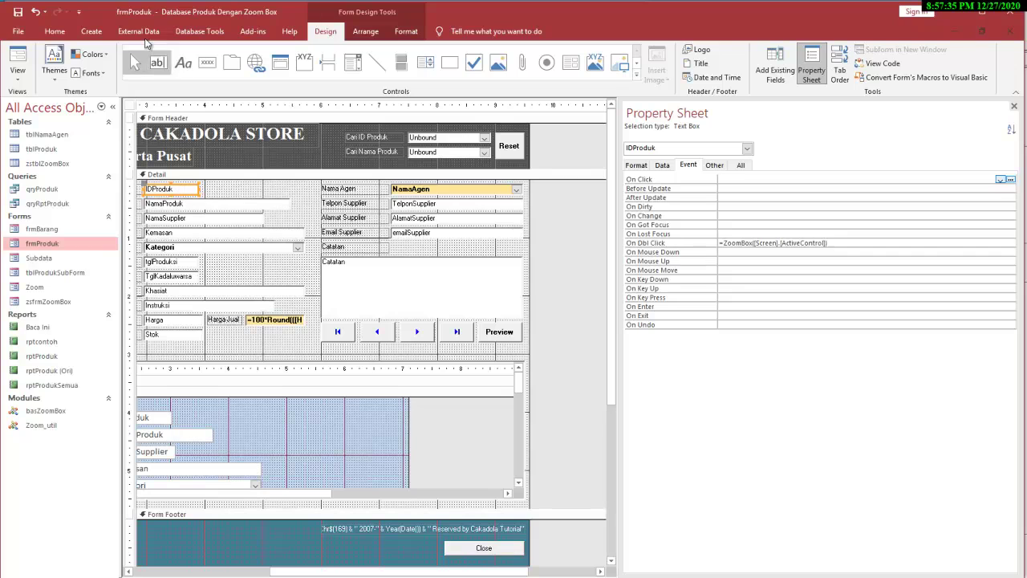
pyautogui.click(55, 31)
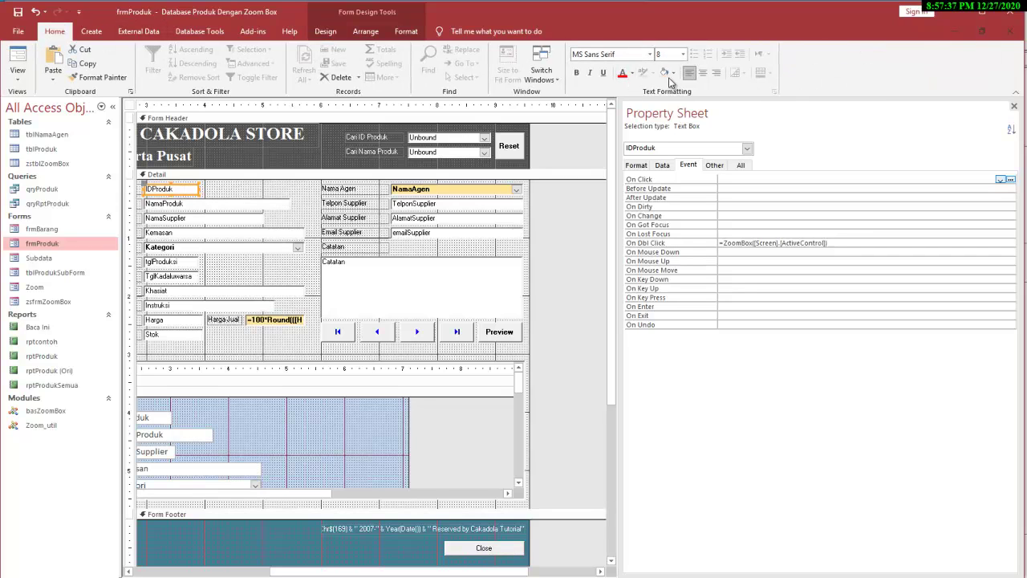
pyautogui.click(576, 72)
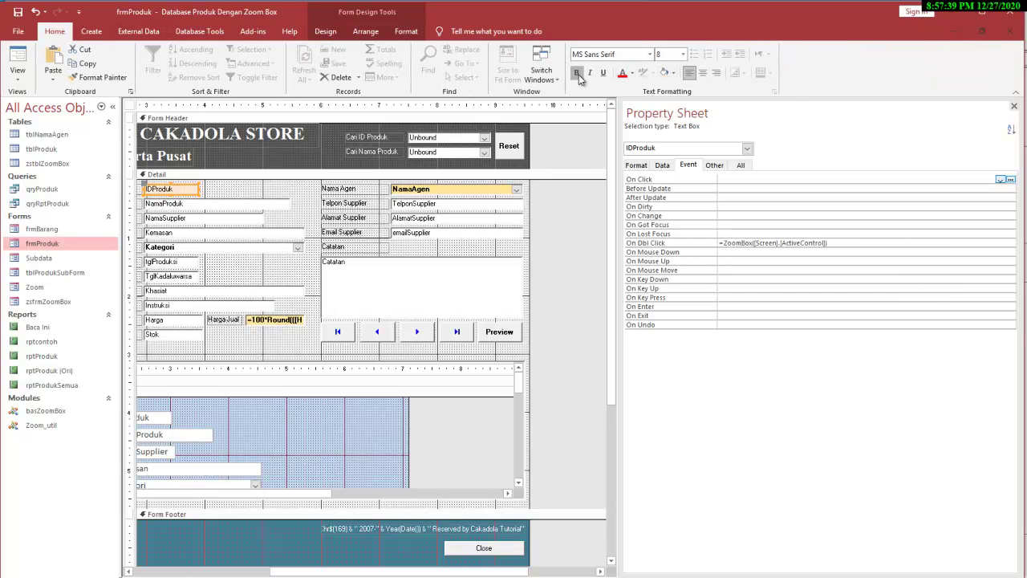
pyautogui.click(239, 194)
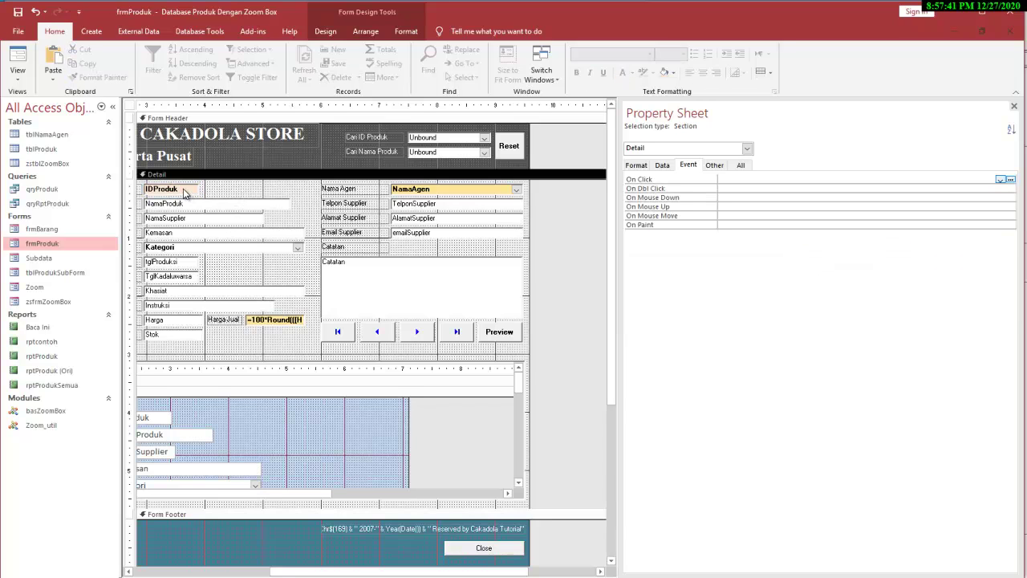
pyautogui.click(173, 190)
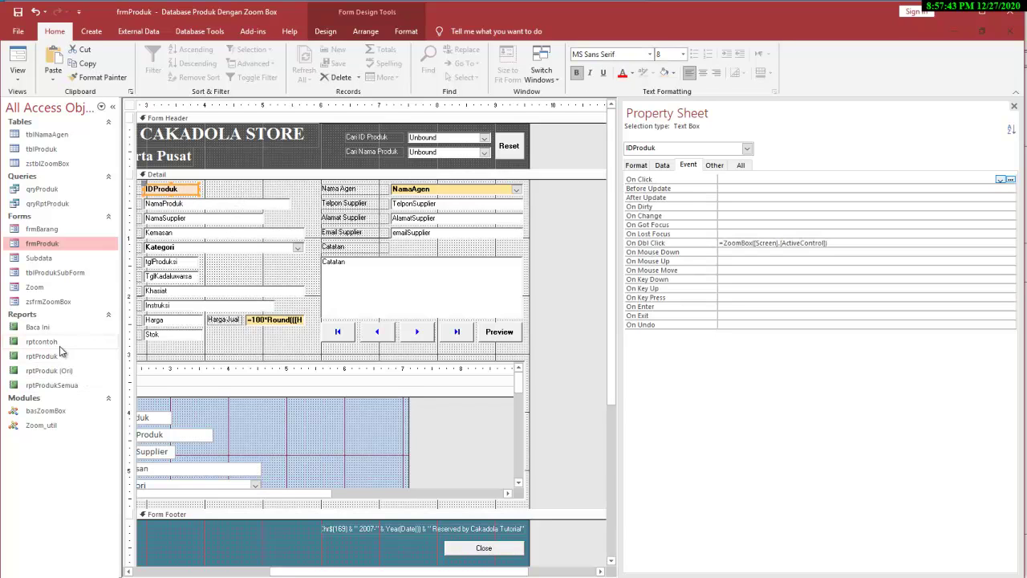
# Open the rptProduk report in Design View, inspect its IDProduk field without the property sheet in the way, and close the report
pyautogui.doubleClick(52, 358)
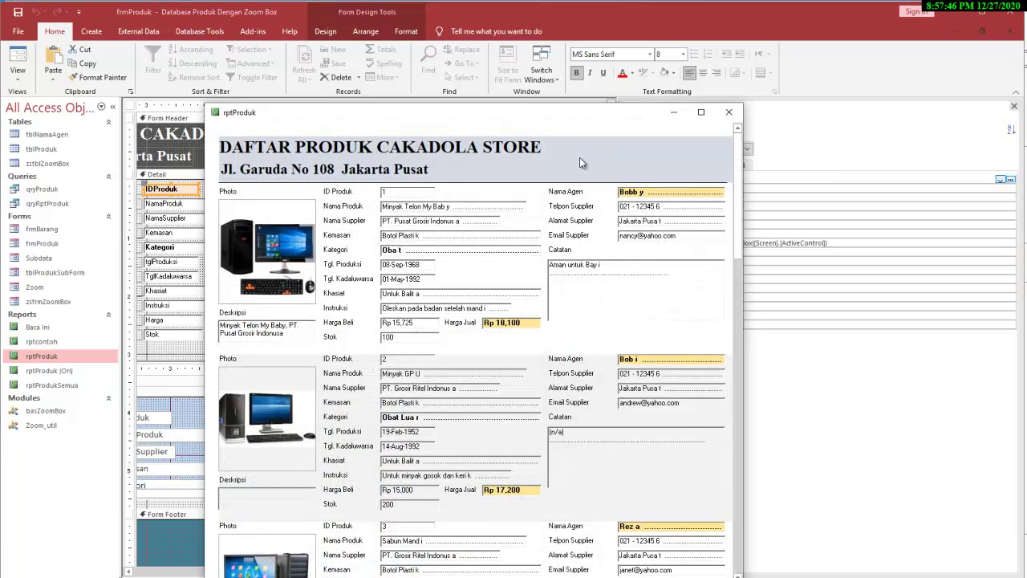
pyautogui.rightClick(579, 157)
pyautogui.click(607, 192)
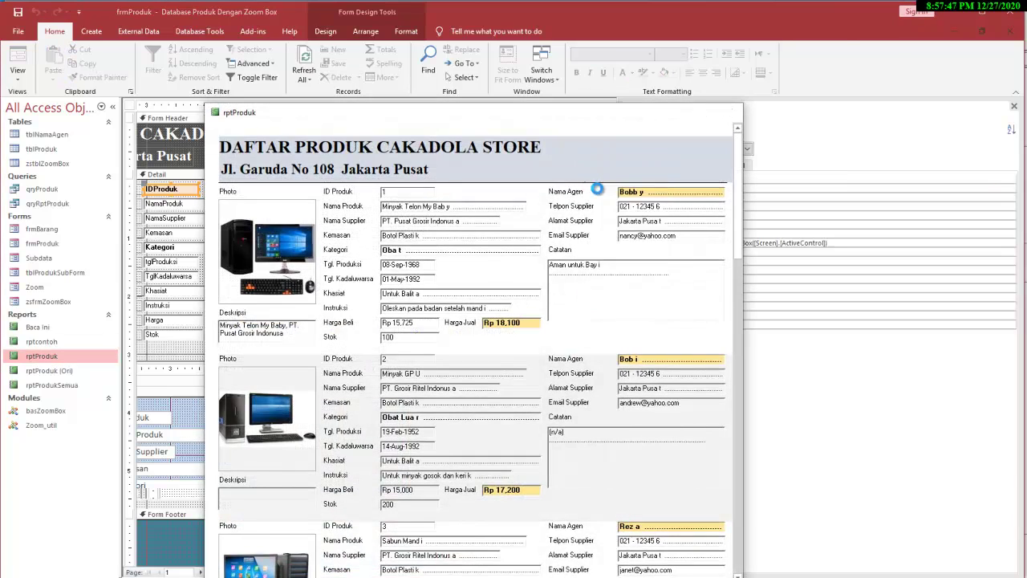
pyautogui.click(312, 201)
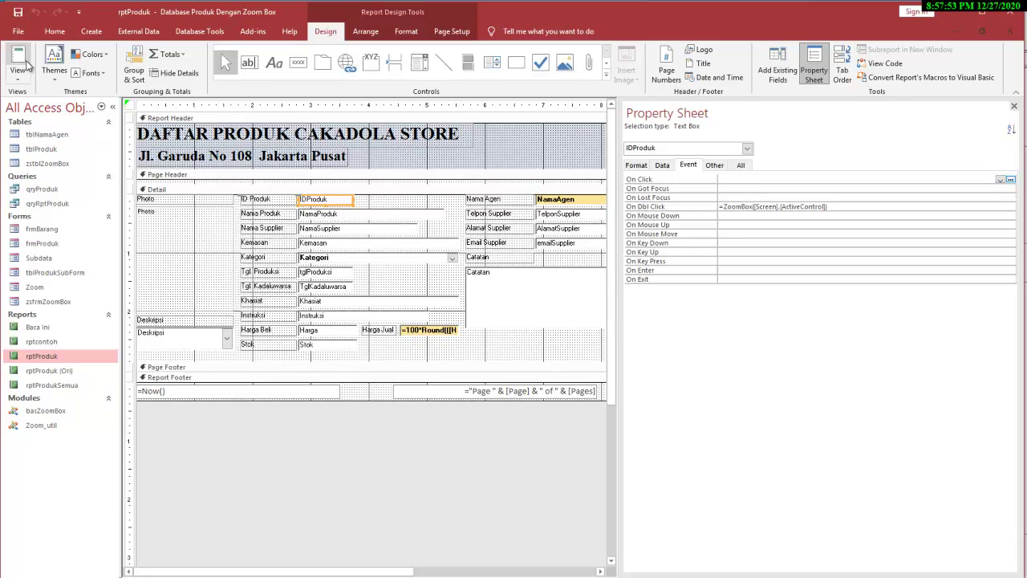
pyautogui.click(1014, 107)
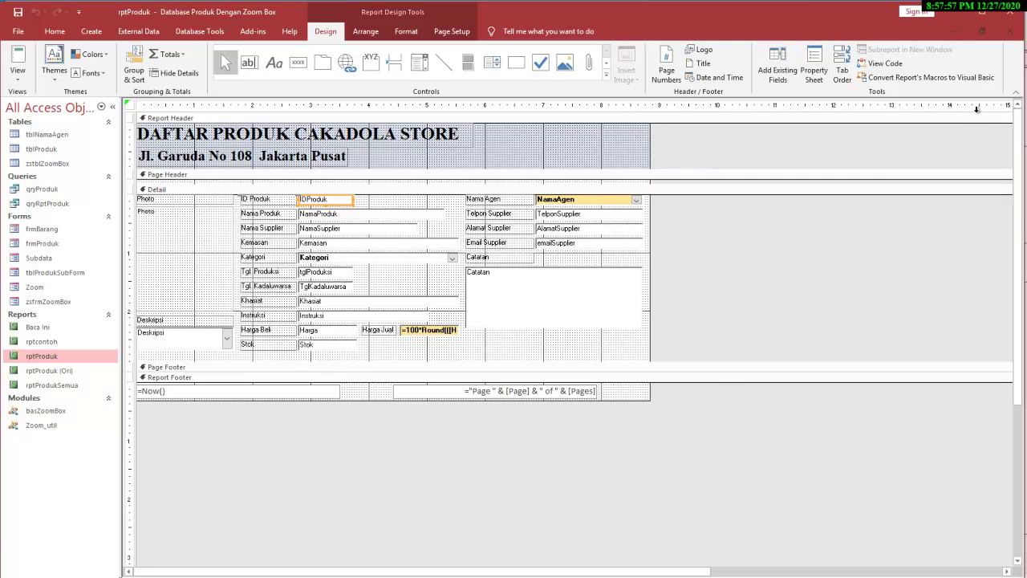
pyautogui.click(1013, 36)
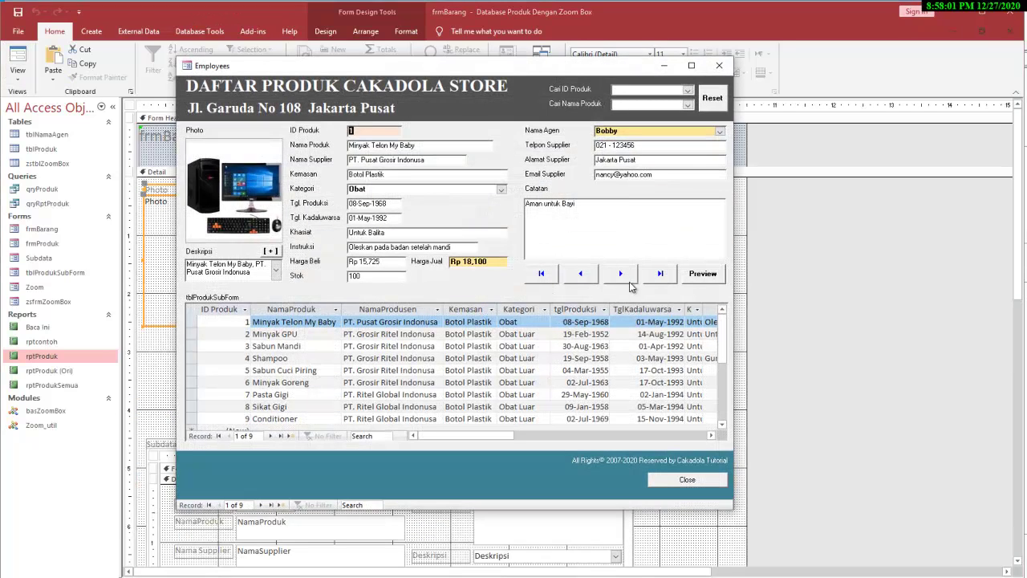
# Go to product 3 in the frmProduk form, preview its report in a maximized window, and close the preview
pyautogui.click(630, 280)
pyautogui.click(631, 281)
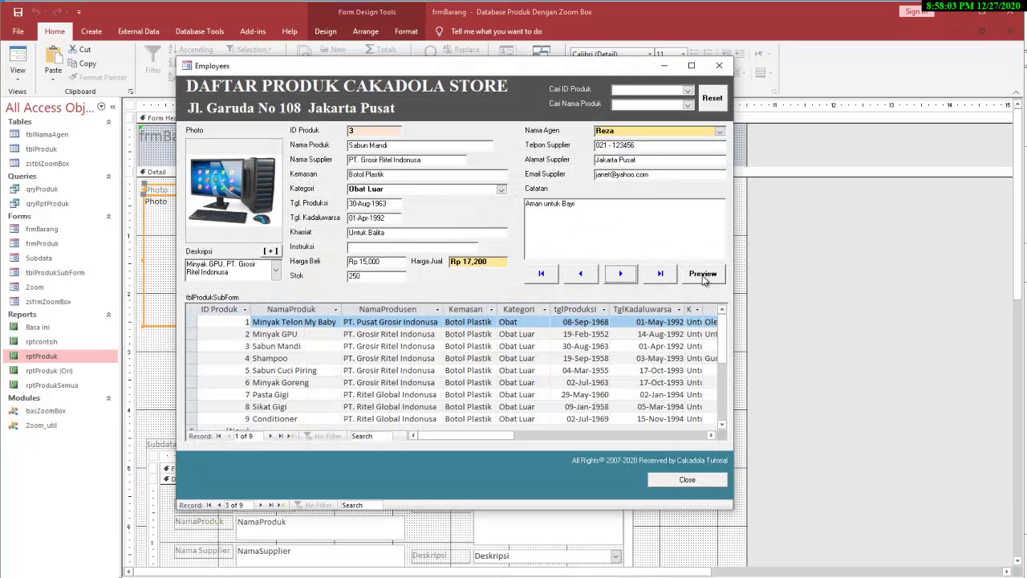
pyautogui.click(695, 276)
pyautogui.click(358, 182)
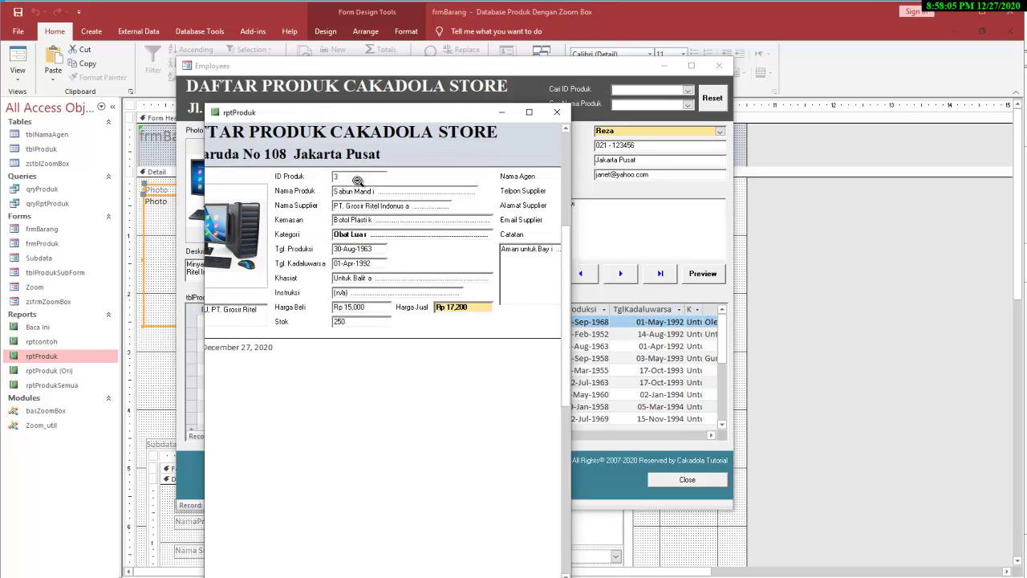
pyautogui.click(359, 182)
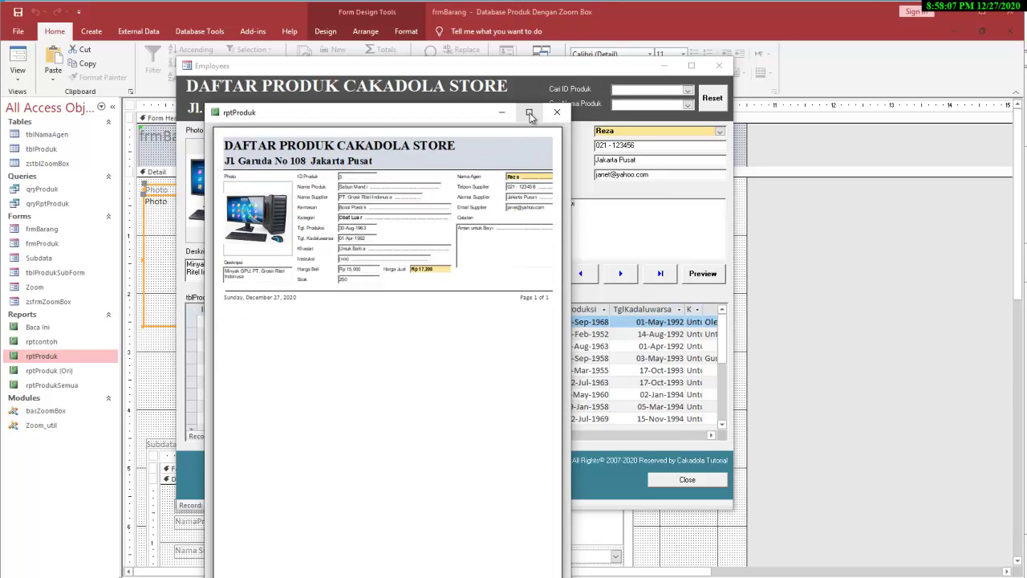
pyautogui.click(420, 162)
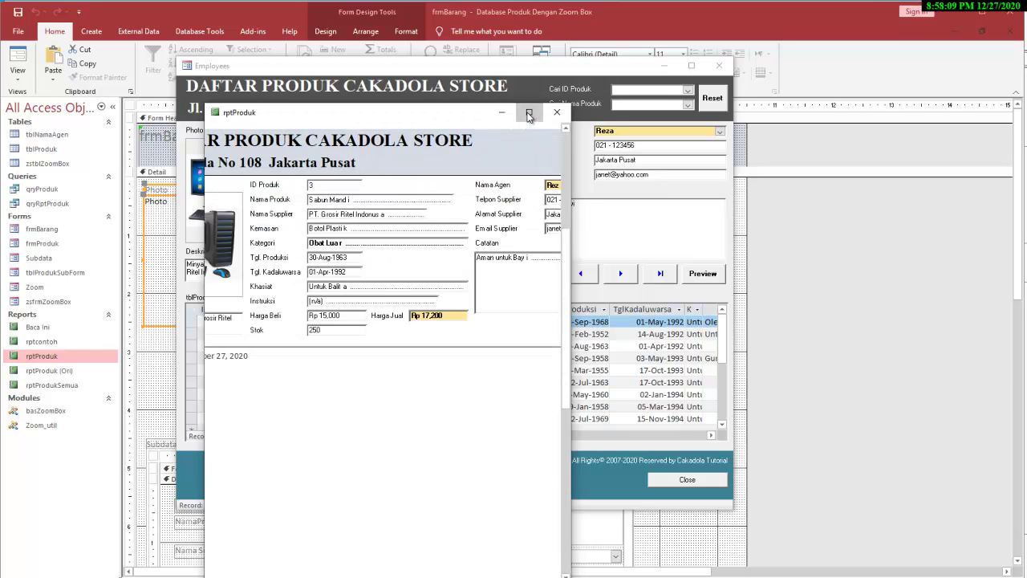
pyautogui.click(529, 115)
pyautogui.click(281, 109)
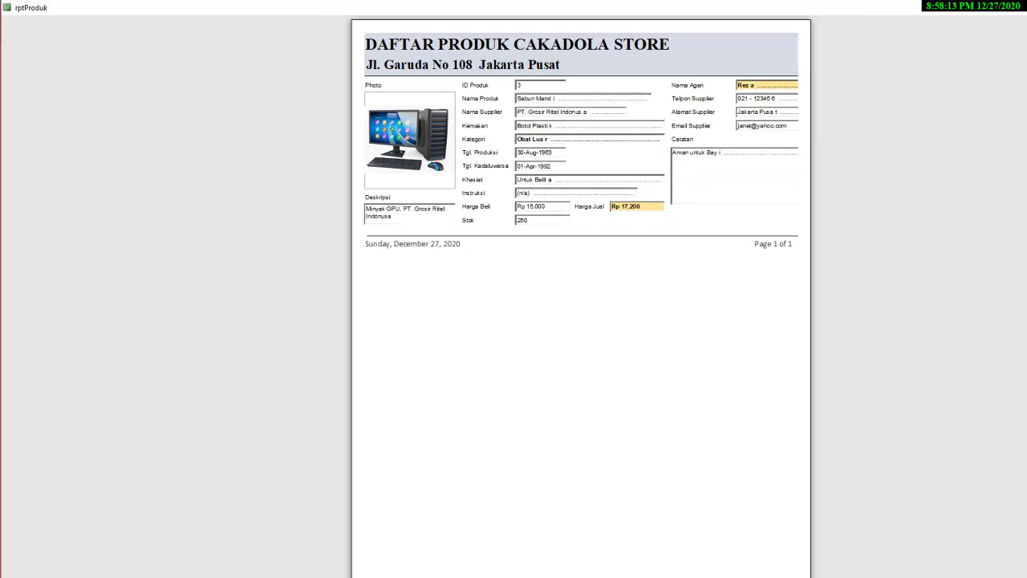
pyautogui.click(1013, 6)
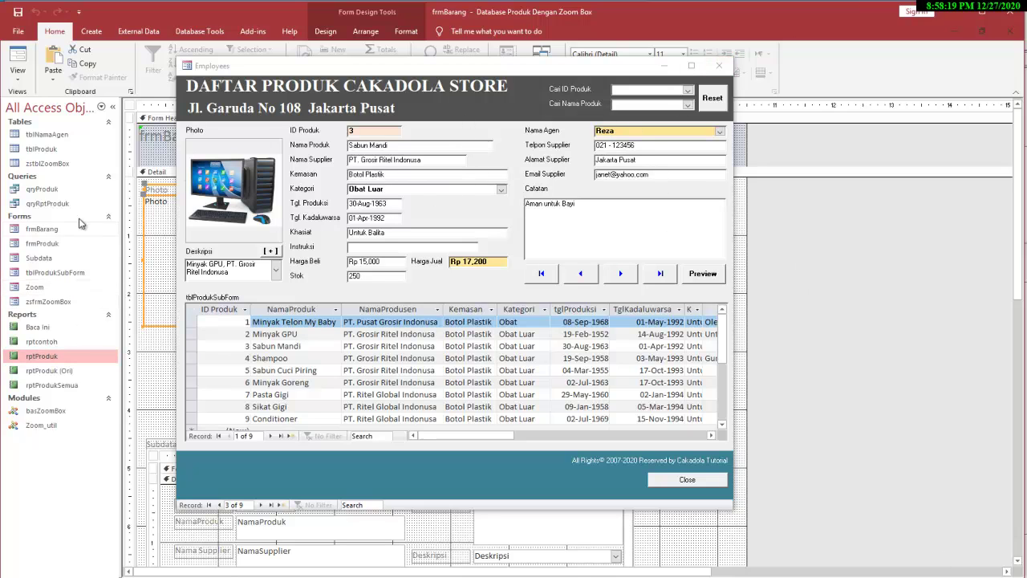
# Open frmProduk in Design View and open the code of the Reset button's On Click event procedure
pyautogui.rightClick(42, 245)
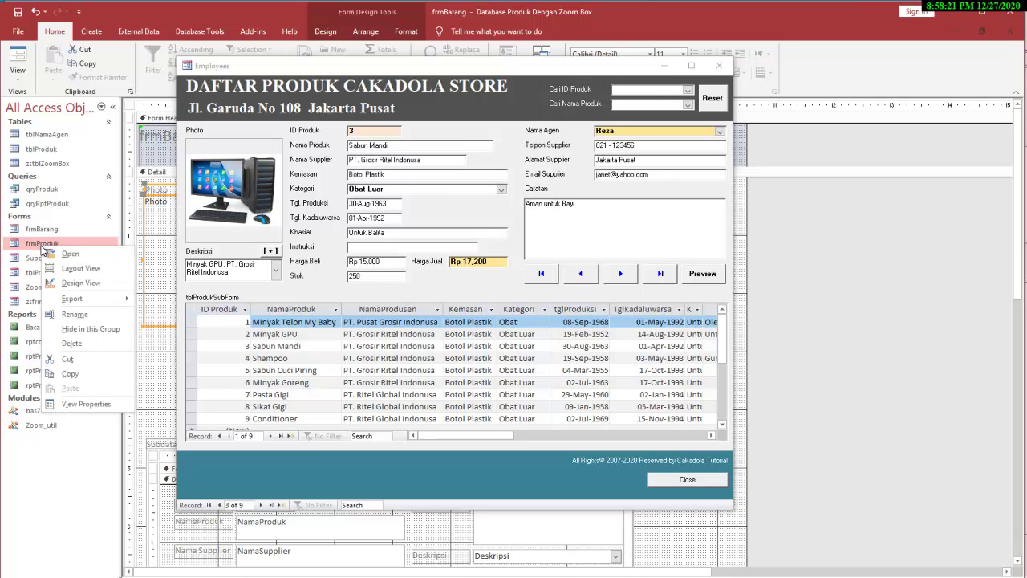
pyautogui.click(72, 284)
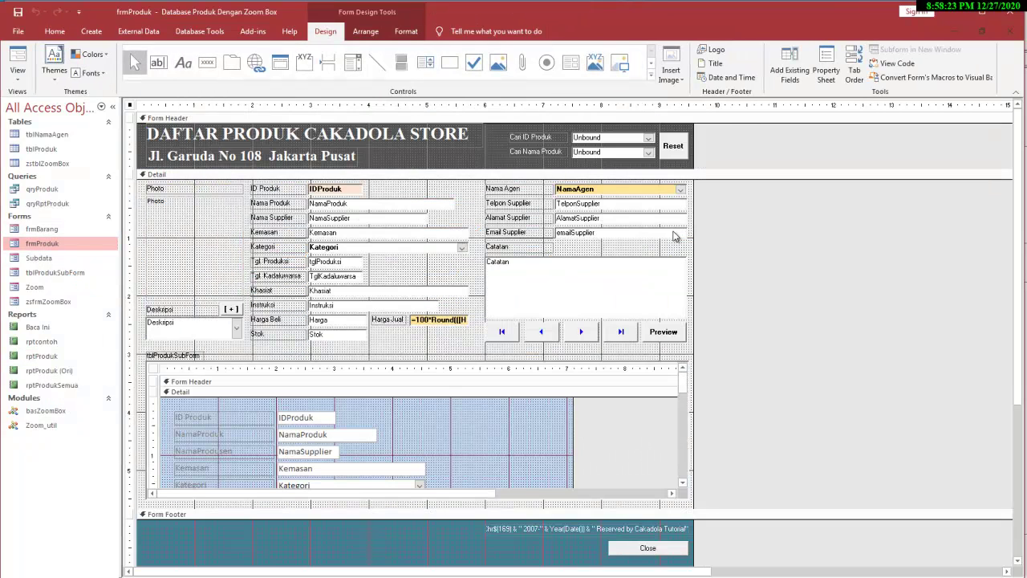
pyautogui.rightClick(677, 150)
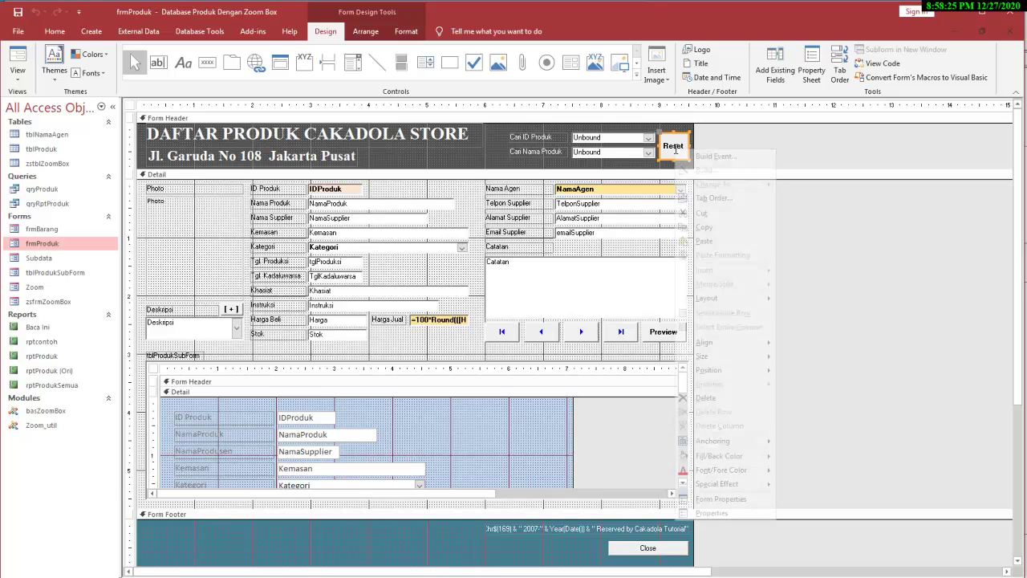
pyautogui.click(712, 513)
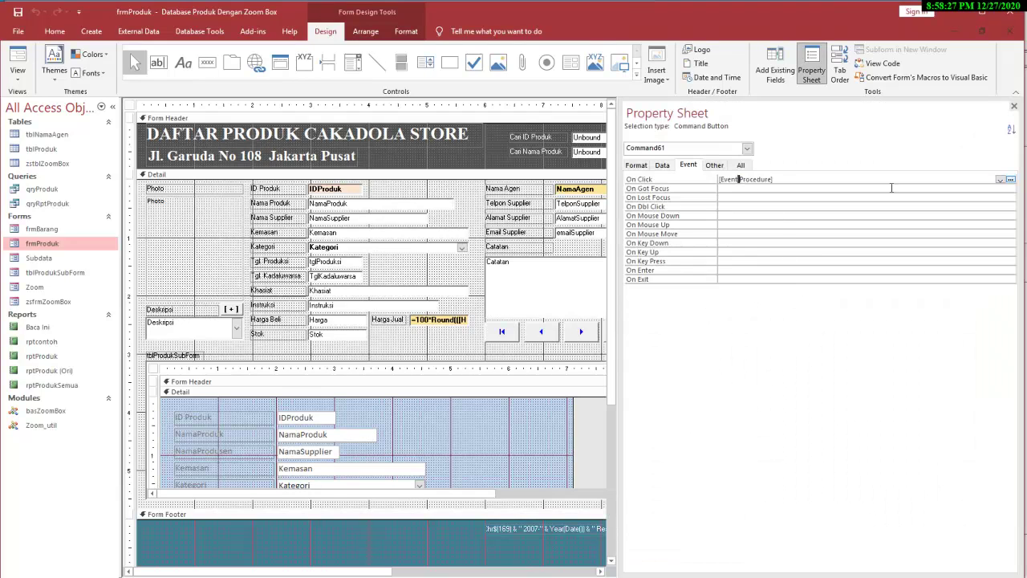
pyautogui.click(1011, 181)
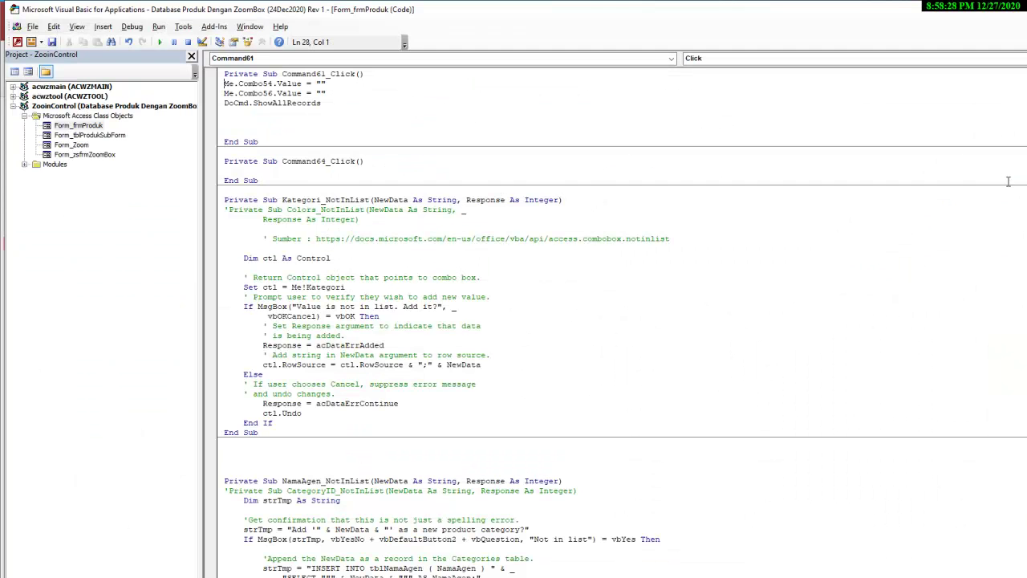
# Insert an empty line at the start of Command61_Click and comment the Combo54 and Combo56 lines "' Tombol Search 1" and "' Tombol Search 2"
pyautogui.click(375, 75)
pyautogui.press('Return')
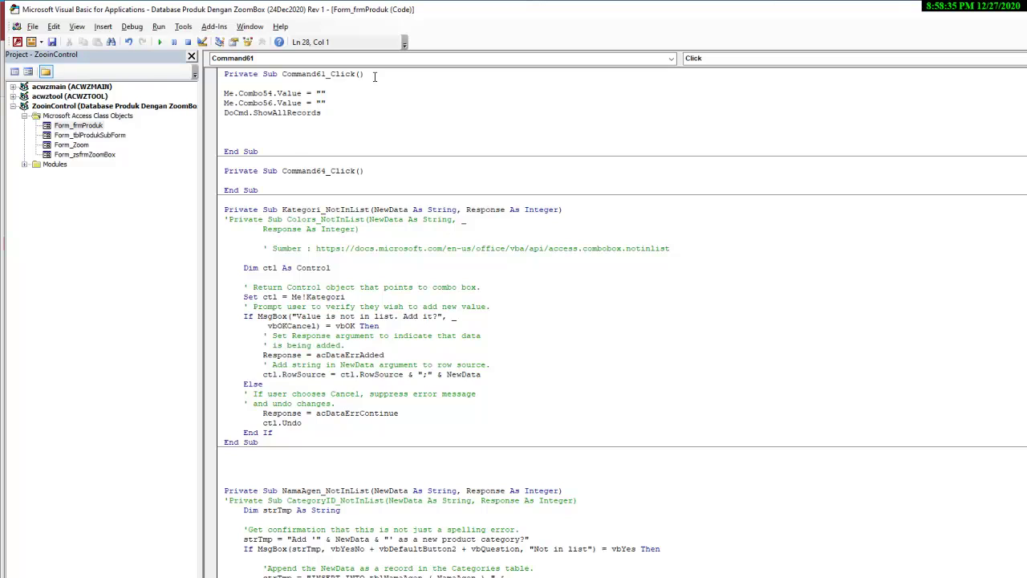
pyautogui.click(350, 91)
pyautogui.write("' Tambol")
pyautogui.hotkey('shift', 'Left')
pyautogui.hotkey('shift', 'Left')
pyautogui.hotkey('shift', 'Left')
pyautogui.hotkey('shift', 'Left')
pyautogui.hotkey('shift', 'Left')
pyautogui.hotkey('shift', 'Left')
pyautogui.hotkey('shift', 'Left')
pyautogui.hotkey('shift', 'Left')
pyautogui.hotkey('shift', 'Left')
pyautogui.hotkey('shift', 'Left')
pyautogui.hotkey('shift', 'Left')
pyautogui.hotkey('shift', 'Left')
pyautogui.hotkey('shift', 'Left')
pyautogui.hotkey('ctrl', 'c')
pyautogui.press('Down')
pyautogui.hotkey('ctrl', 'v')
# Remove one empty line below DoCmd.ShowAllRecords in the Command61_Click procedure and save the code
pyautogui.moveTo(329, 117); pyautogui.dragTo(216, 114)
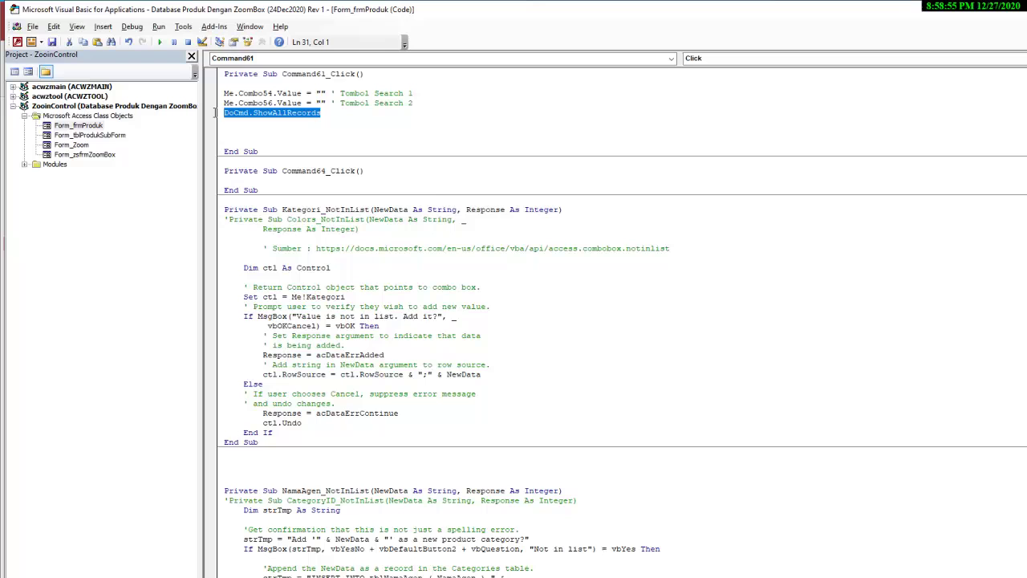
pyautogui.click(295, 142)
pyautogui.press('Delete')
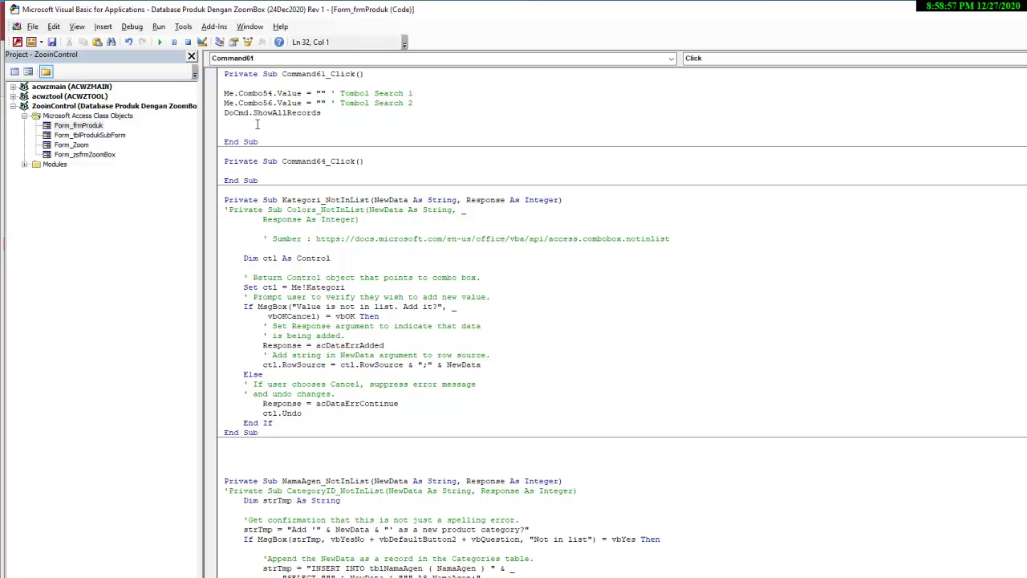
pyautogui.click(53, 42)
# Return to frmProduk in Form View, search for Minyak GPU by product name and ID 2, and reset the search
pyautogui.click(17, 42)
pyautogui.click(17, 57)
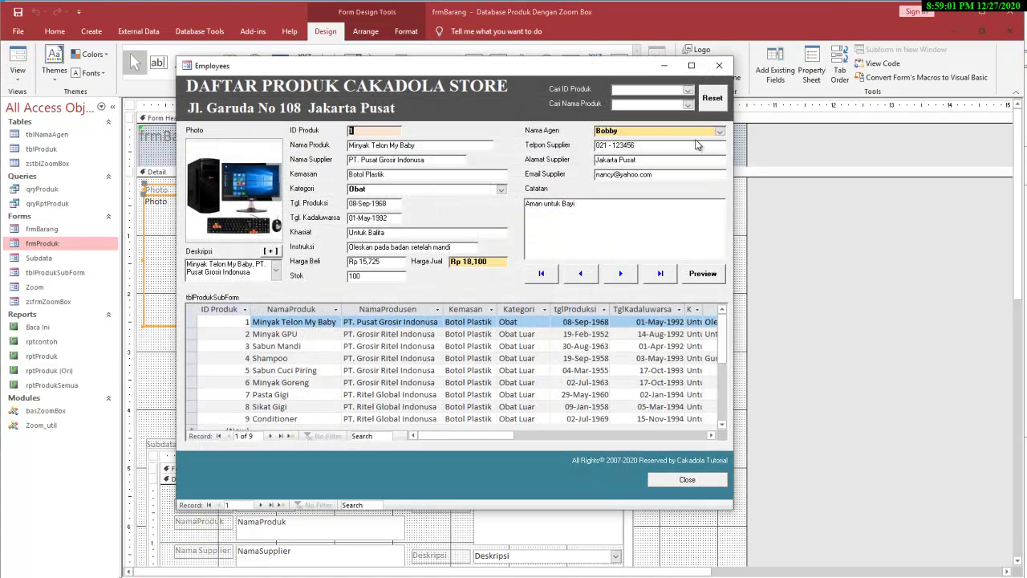
pyautogui.click(688, 105)
pyautogui.click(671, 125)
pyautogui.click(687, 89)
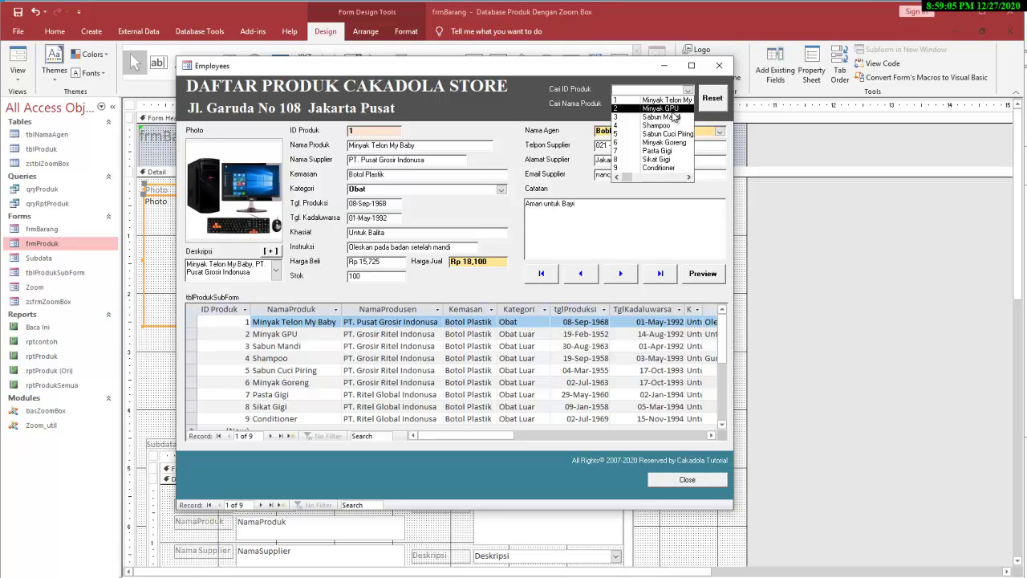
pyautogui.click(671, 109)
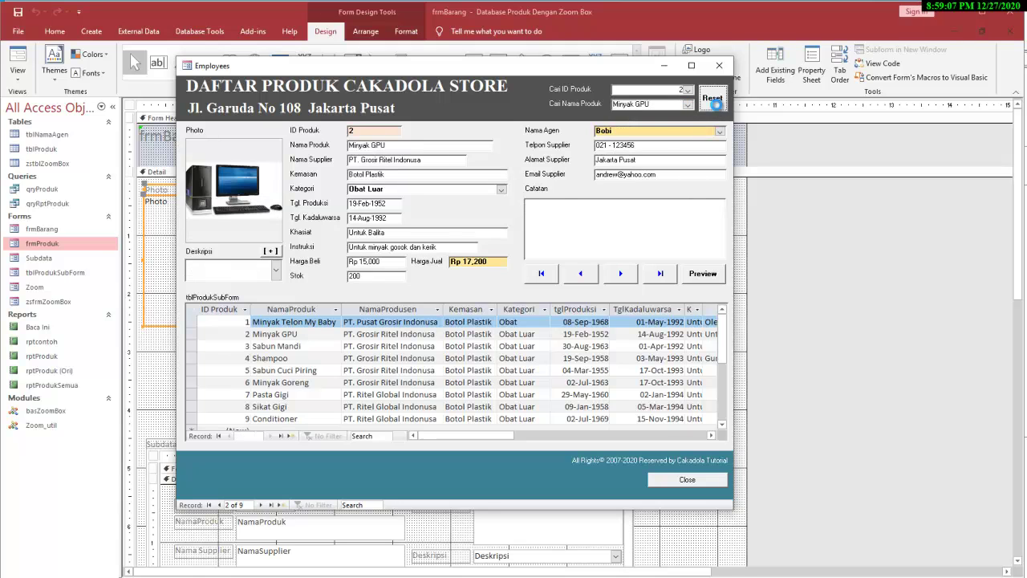
pyautogui.click(714, 100)
# Choose ID 6 in the product ID search and Pasta Gigi in the name search, and test the form's Reset button
pyautogui.click(688, 90)
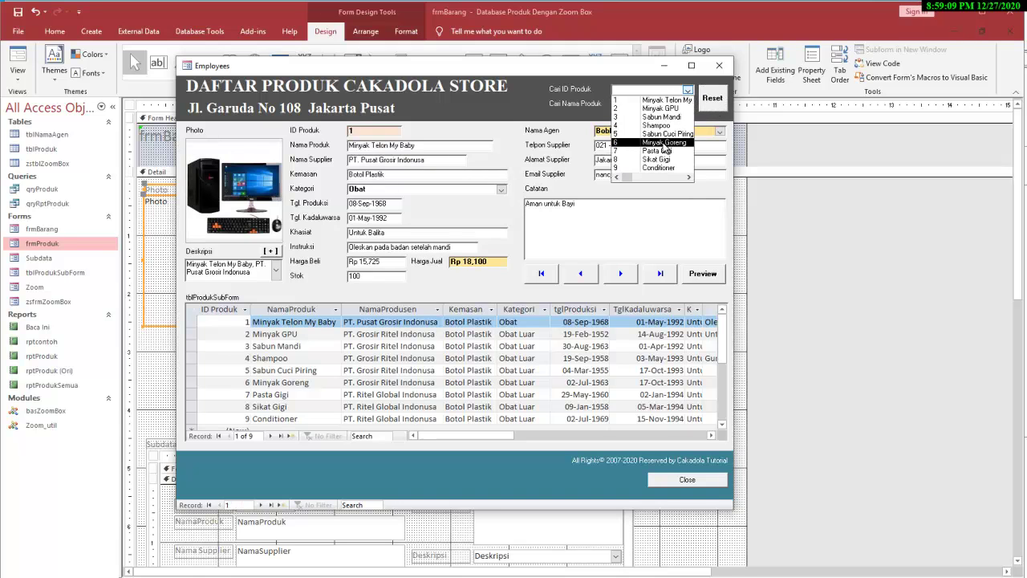
pyautogui.click(664, 143)
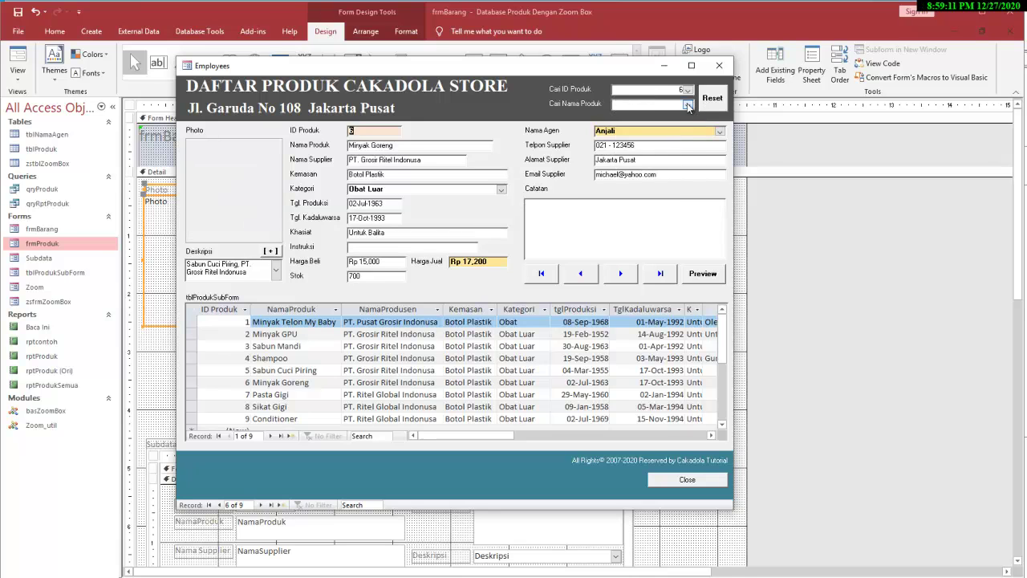
pyautogui.click(688, 105)
pyautogui.click(663, 169)
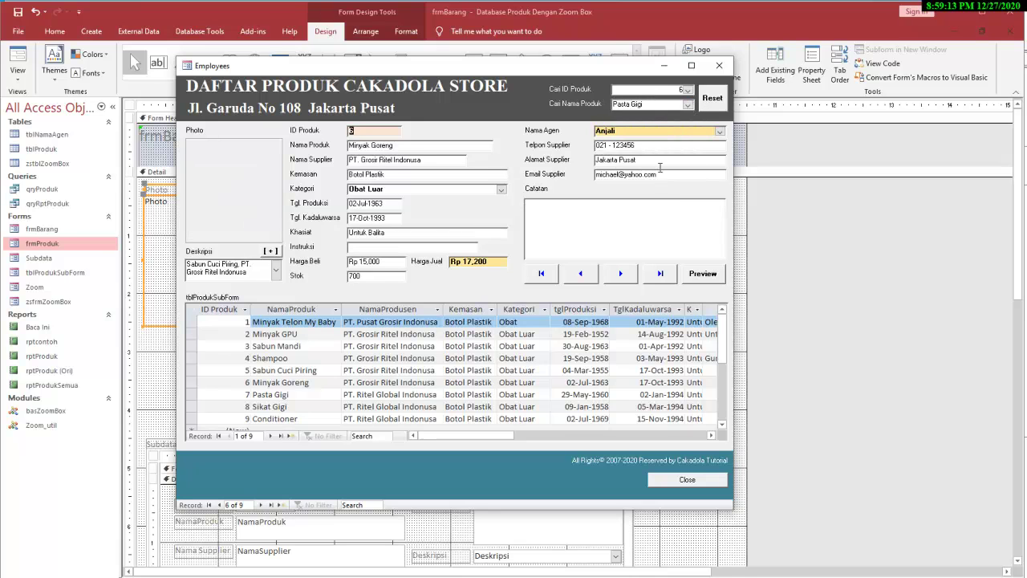
pyautogui.click(712, 99)
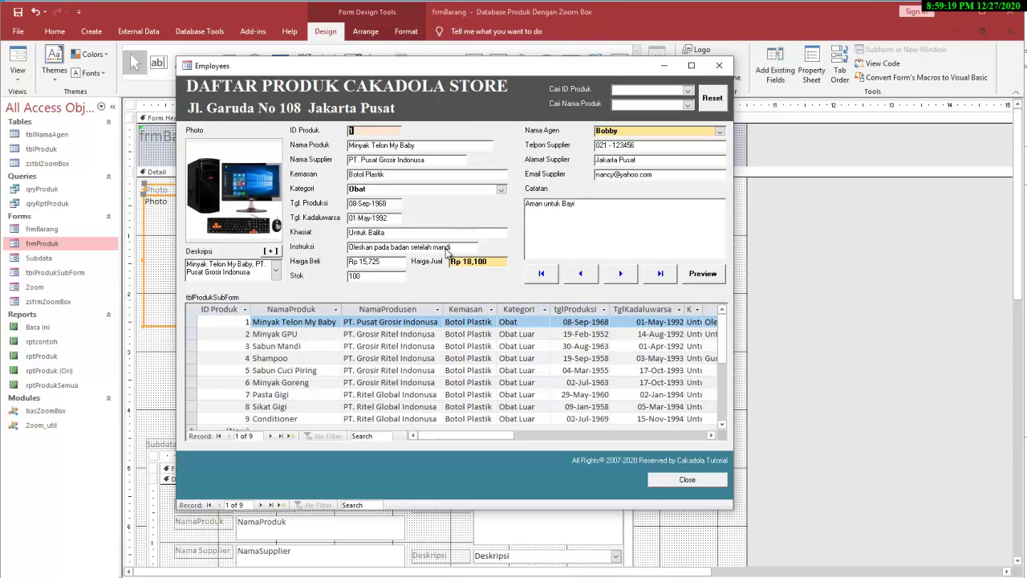
# Open frmProduk in Design View and display all properties of the Harga Beli text box
pyautogui.click(384, 264)
pyautogui.rightClick(72, 245)
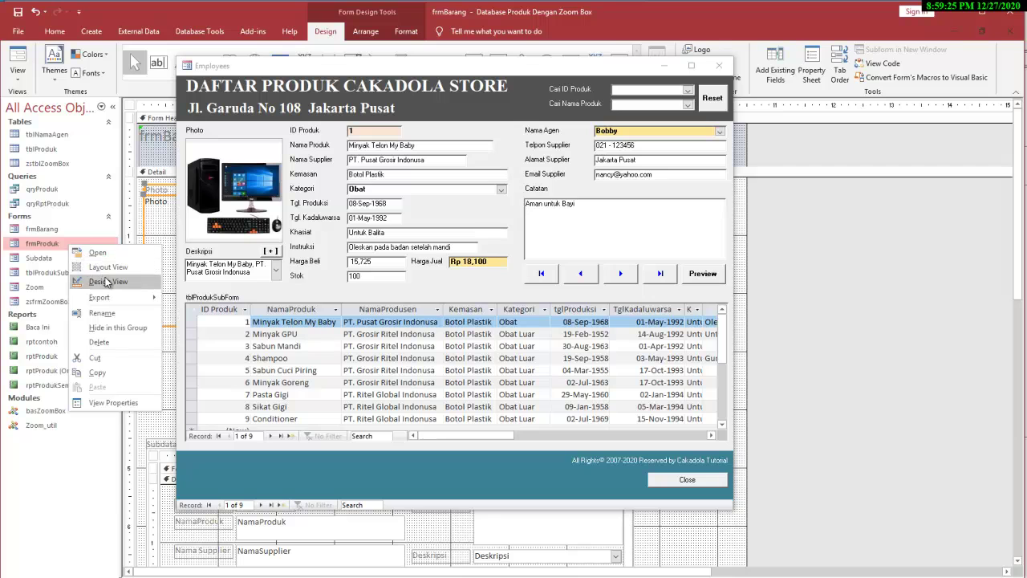
pyautogui.click(136, 279)
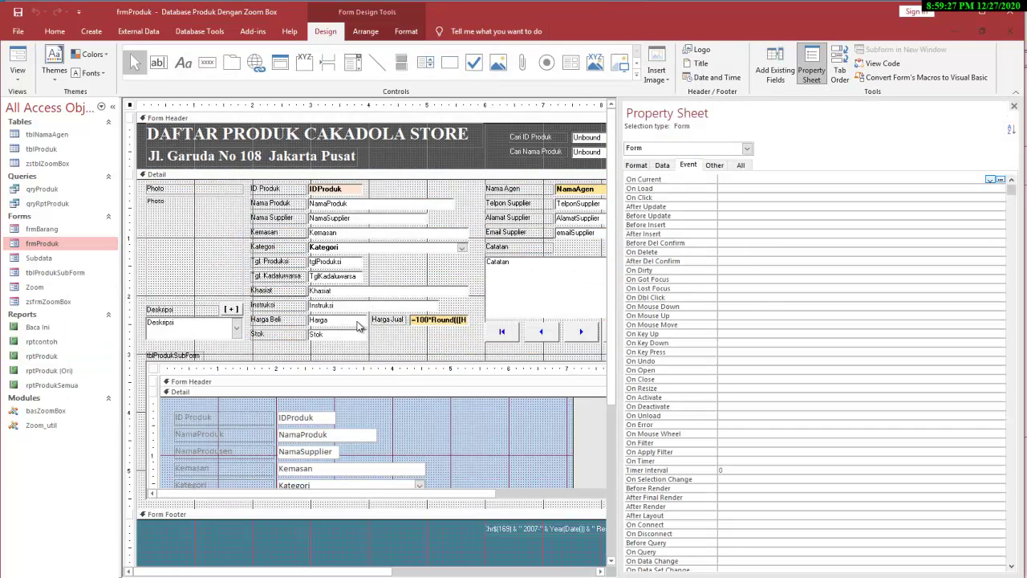
pyautogui.click(347, 323)
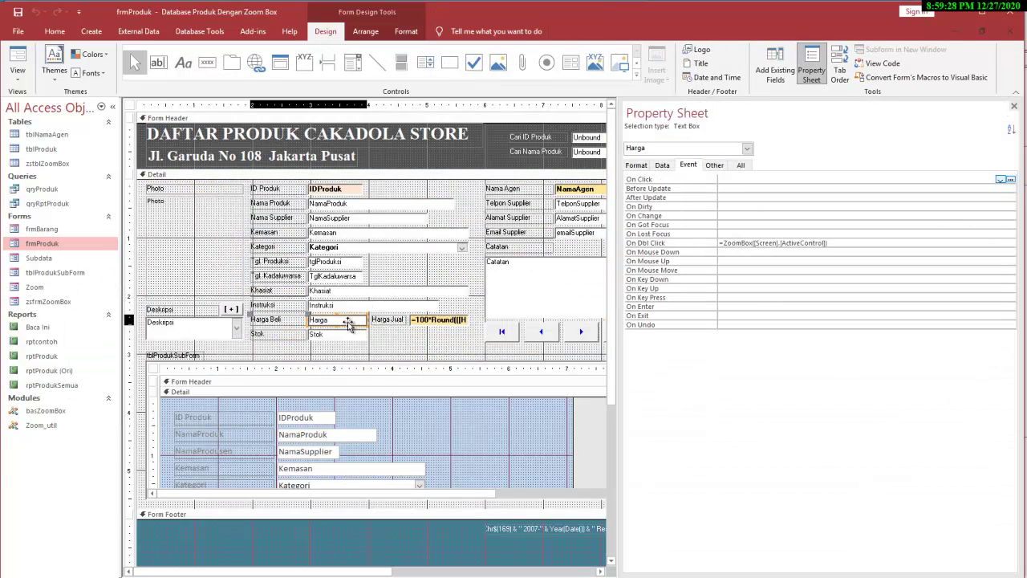
pyautogui.click(662, 164)
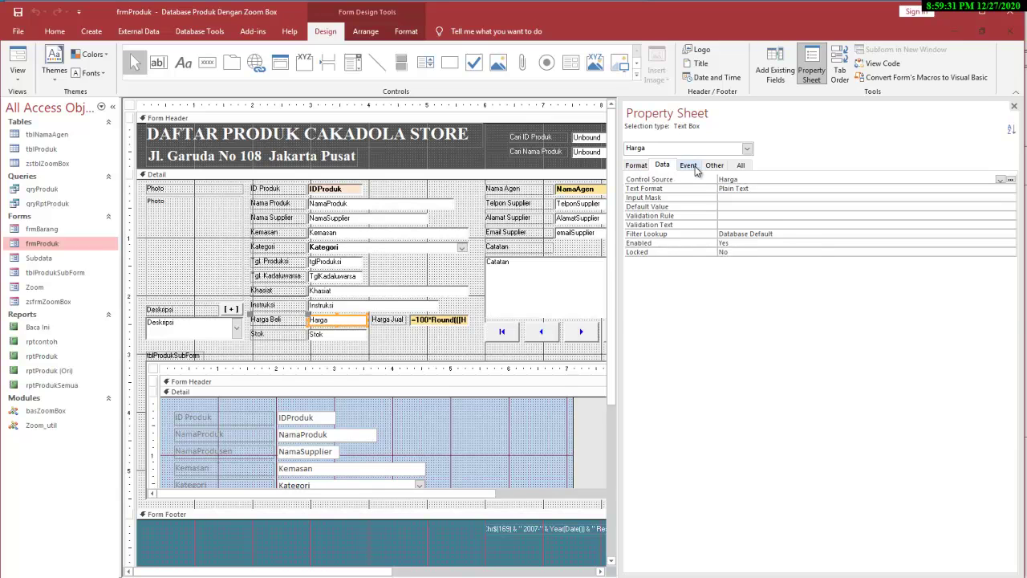
pyautogui.click(695, 167)
pyautogui.click(717, 166)
pyautogui.click(742, 166)
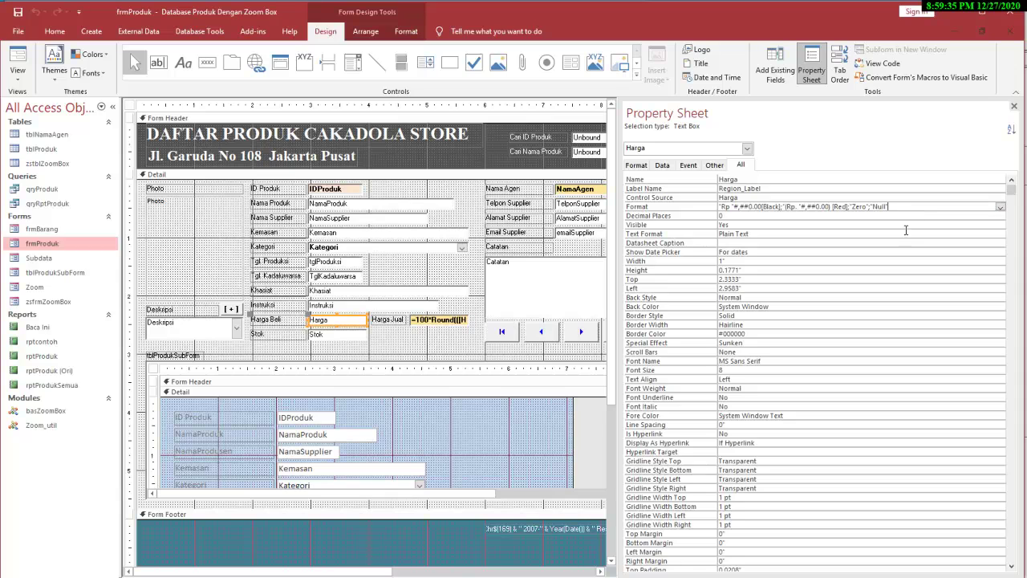
# Examine the rupiah pattern in the Harga Beli text box's Format property by highlighting it
pyautogui.click(876, 225)
pyautogui.moveTo(891, 207); pyautogui.dragTo(677, 198)
pyautogui.click(741, 216)
pyautogui.click(902, 206)
# Return frmProduk to Form View and examine how the Harga Jual and Harga Beli prices are displayed
pyautogui.click(18, 60)
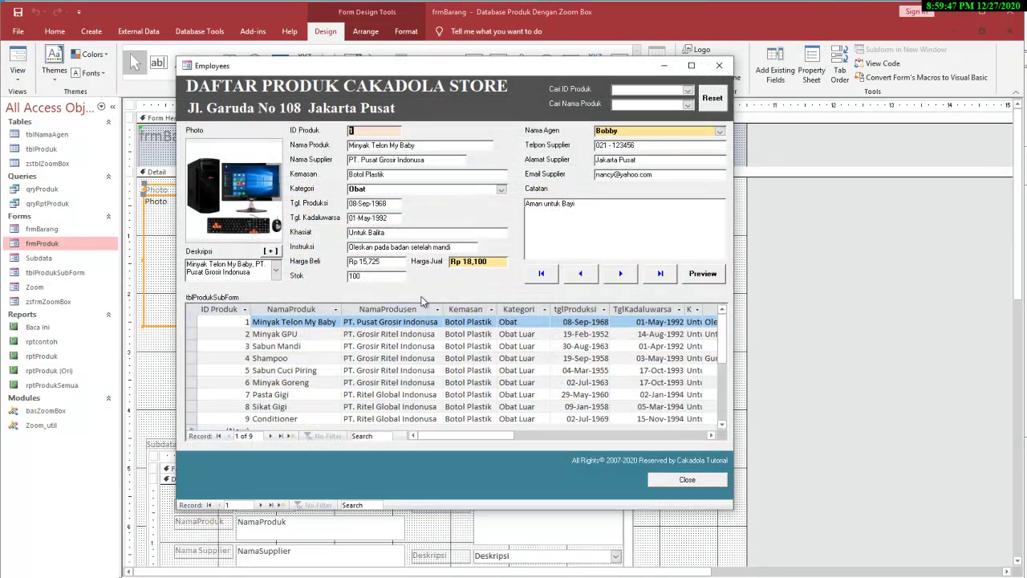
pyautogui.click(493, 263)
pyautogui.click(447, 247)
pyautogui.click(443, 234)
pyautogui.click(401, 265)
pyautogui.rightClick(445, 281)
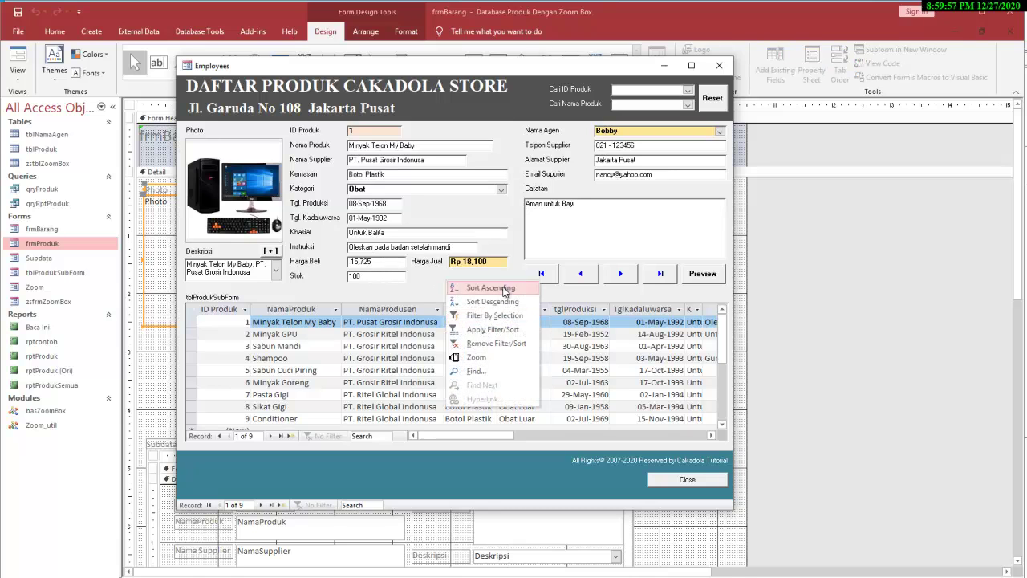
pyautogui.rightClick(510, 129)
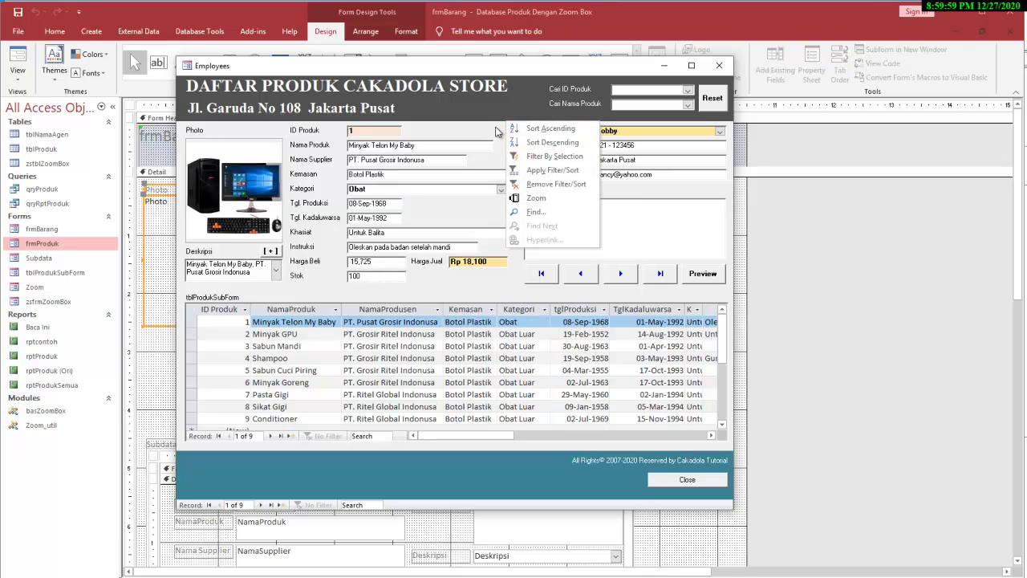
pyautogui.rightClick(497, 128)
# Reopen frmProduk in Design View and examine the Format property of the Harga Jual text box
pyautogui.rightClick(38, 248)
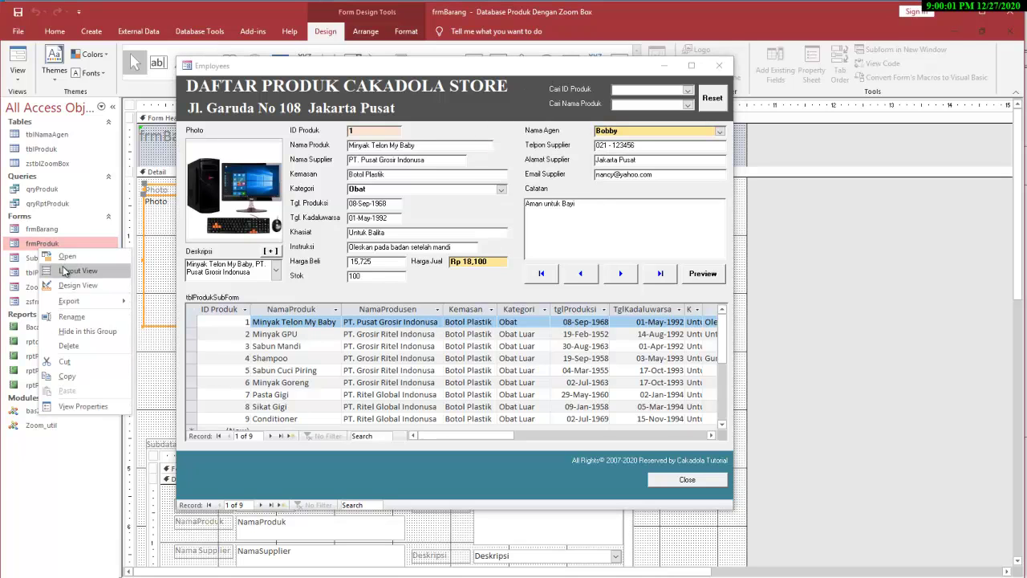
pyautogui.click(73, 287)
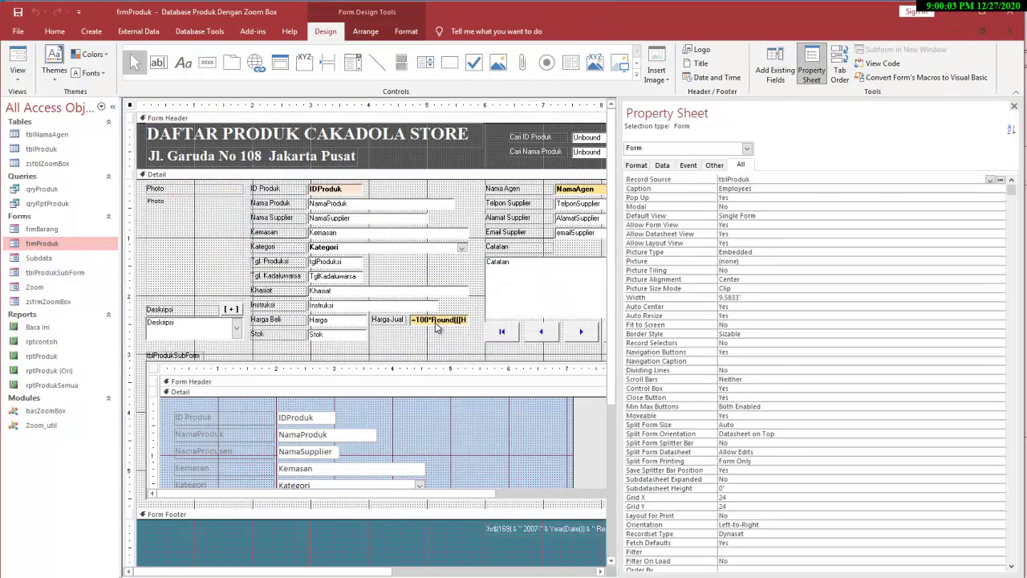
pyautogui.click(437, 323)
pyautogui.click(847, 208)
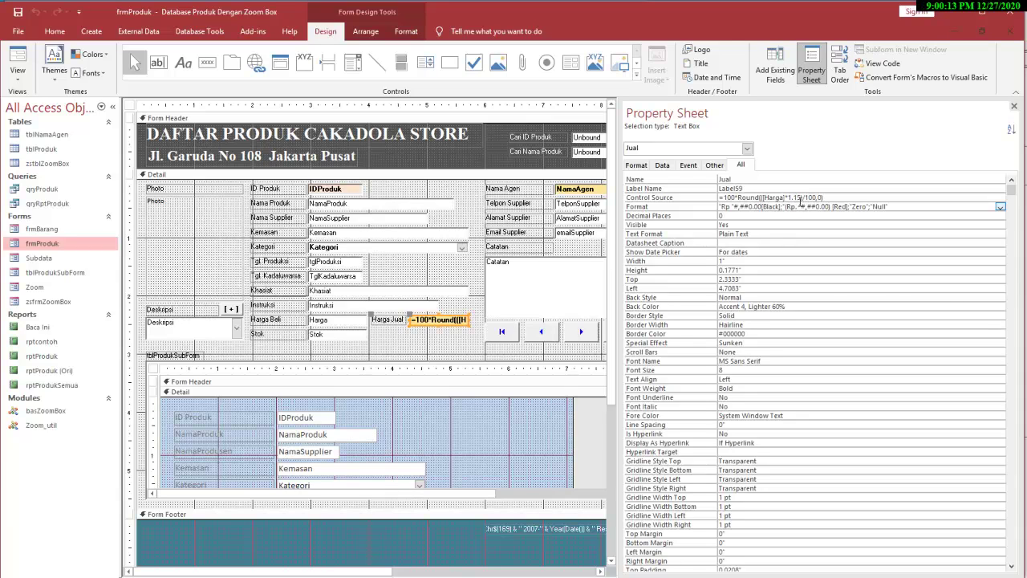
# Examine the rounding expression in the Harga Jual text box's Control Source by highlighting it, and close the property sheet
pyautogui.moveTo(825, 197); pyautogui.dragTo(719, 198)
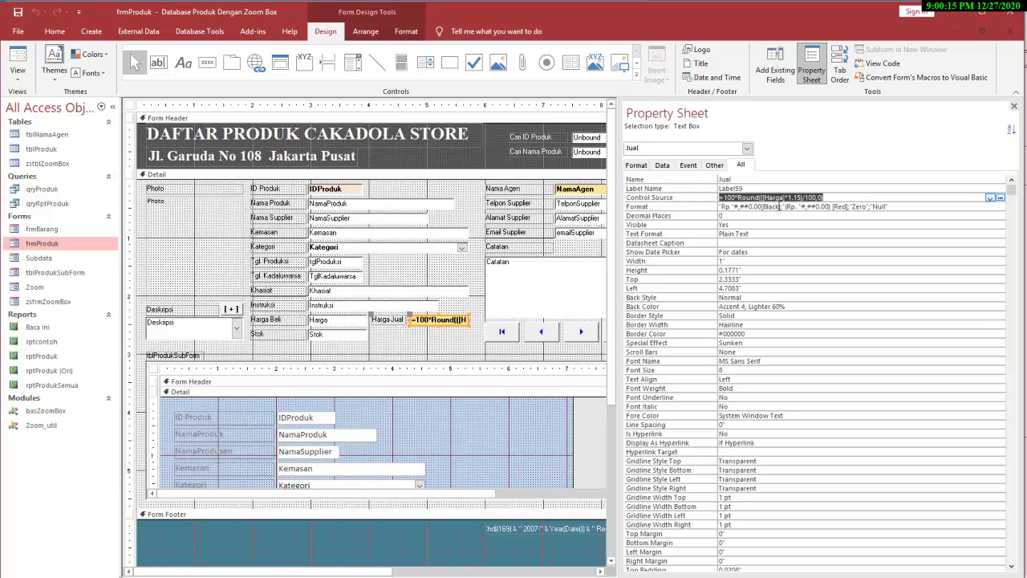
pyautogui.click(802, 213)
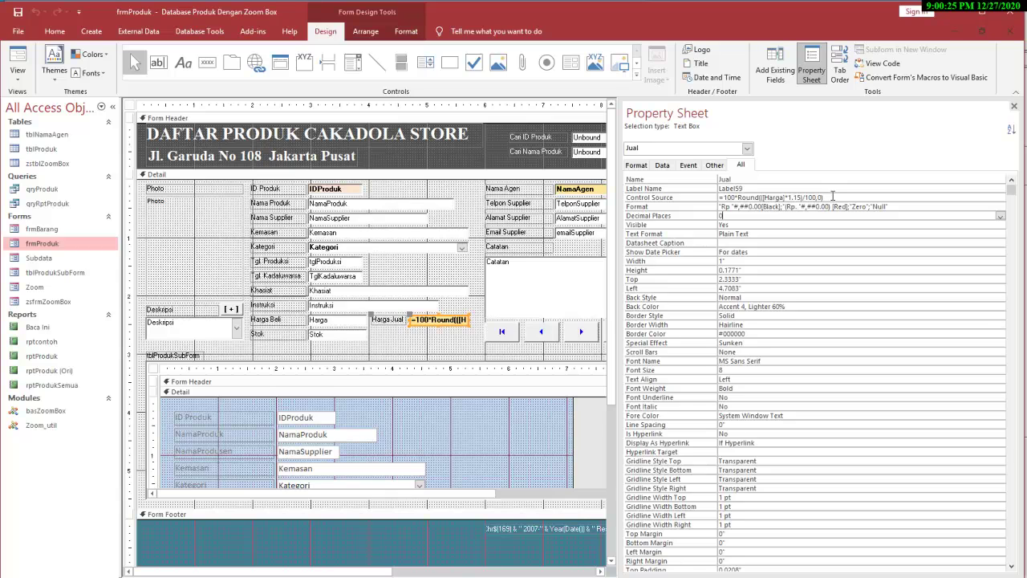
pyautogui.click(833, 197)
pyautogui.moveTo(832, 195); pyautogui.dragTo(711, 193)
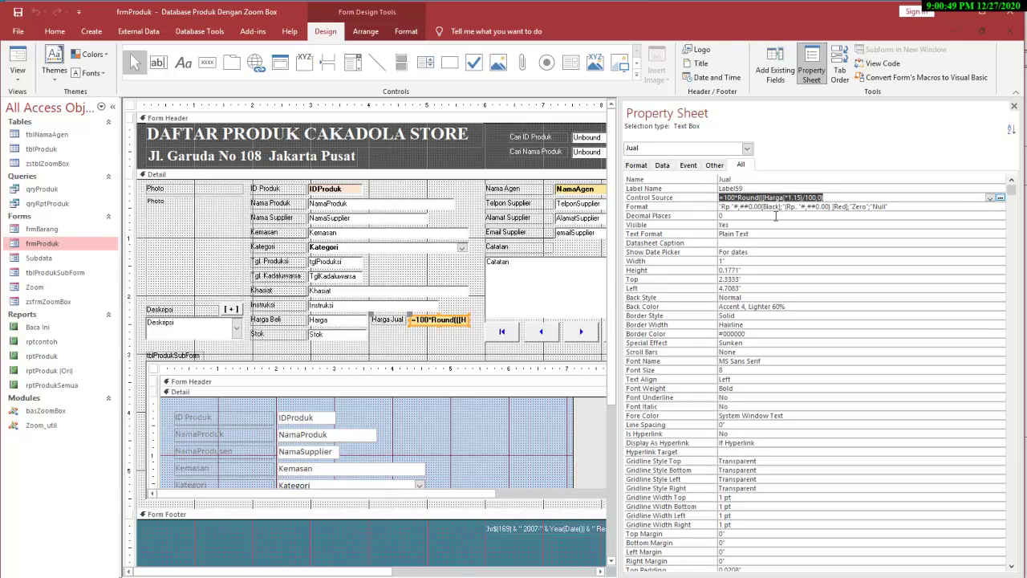
pyautogui.click(843, 197)
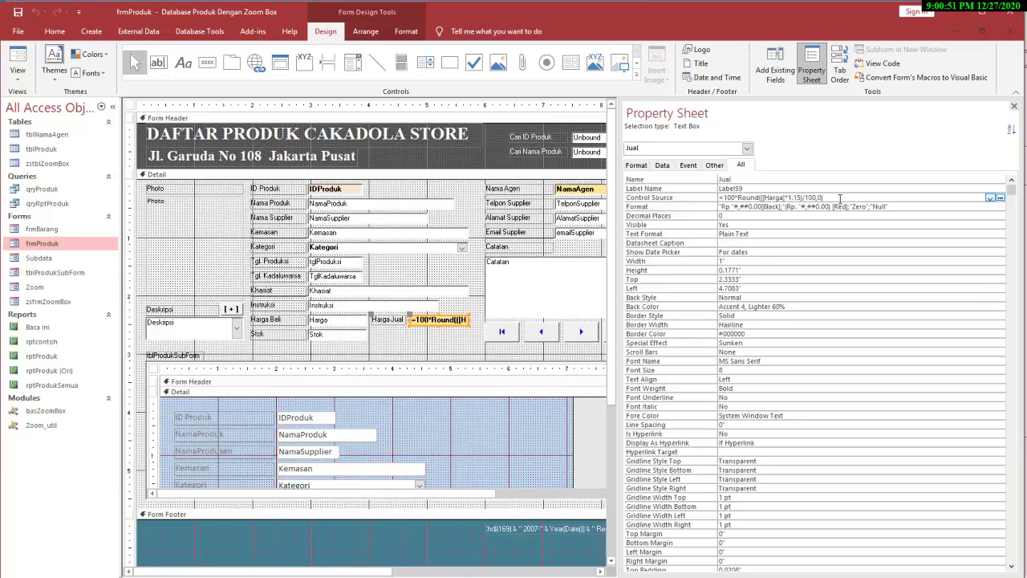
pyautogui.moveTo(830, 197); pyautogui.dragTo(715, 191)
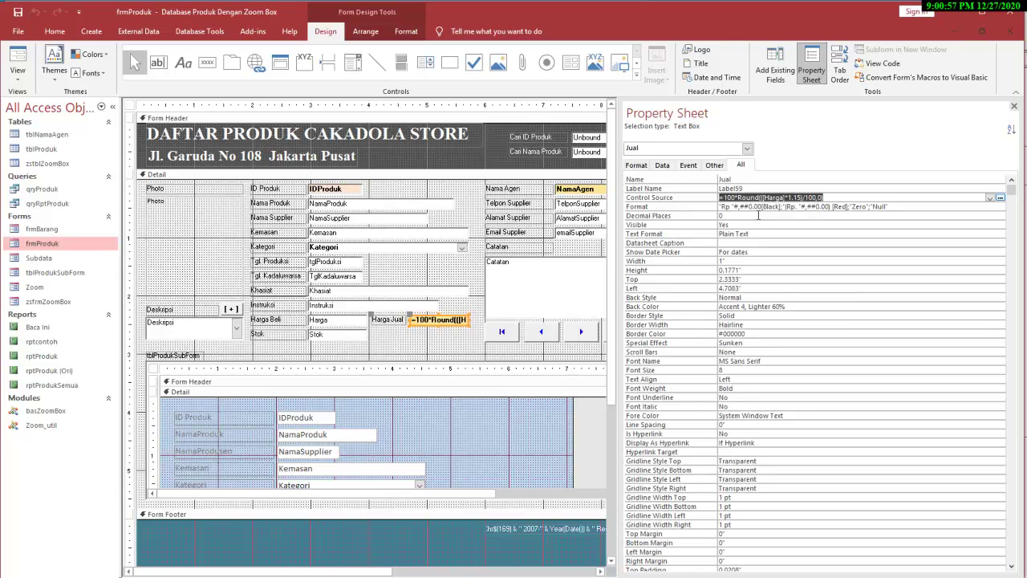
pyautogui.click(825, 198)
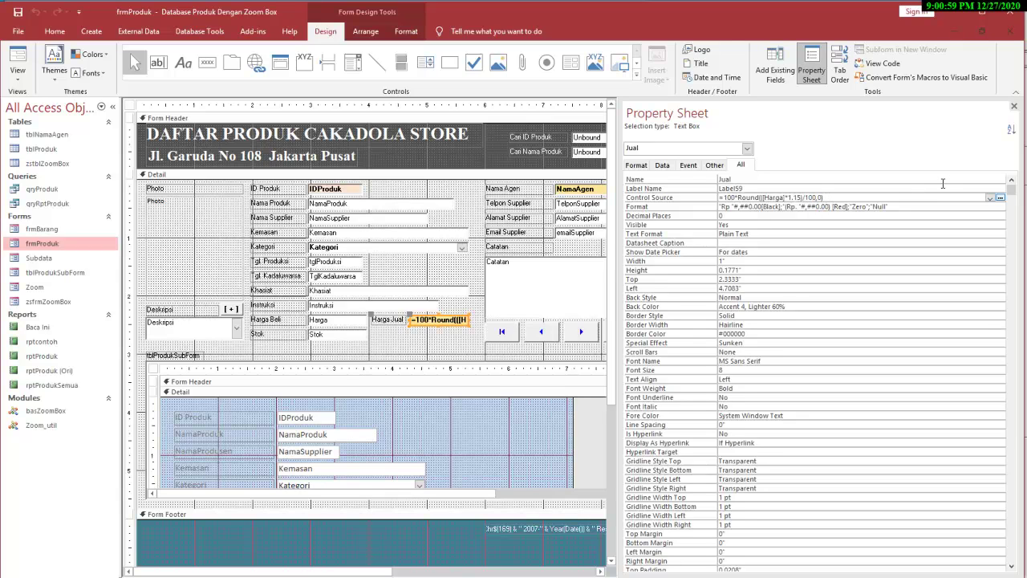
pyautogui.click(1014, 108)
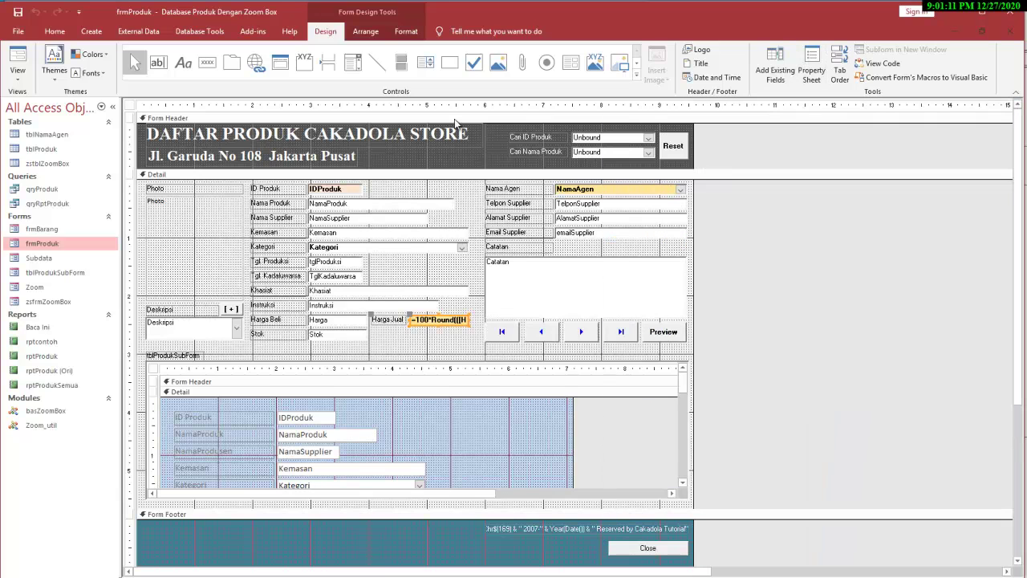
# Reopen the Harga Jual text box's properties and examine its Status Bar Text by highlighting it
pyautogui.click(437, 351)
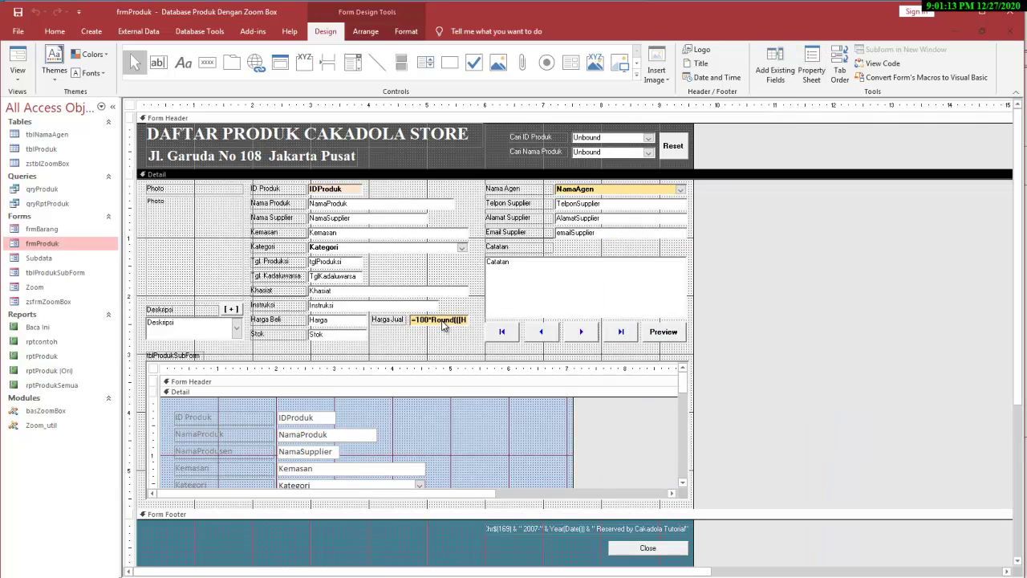
pyautogui.doubleClick(443, 321)
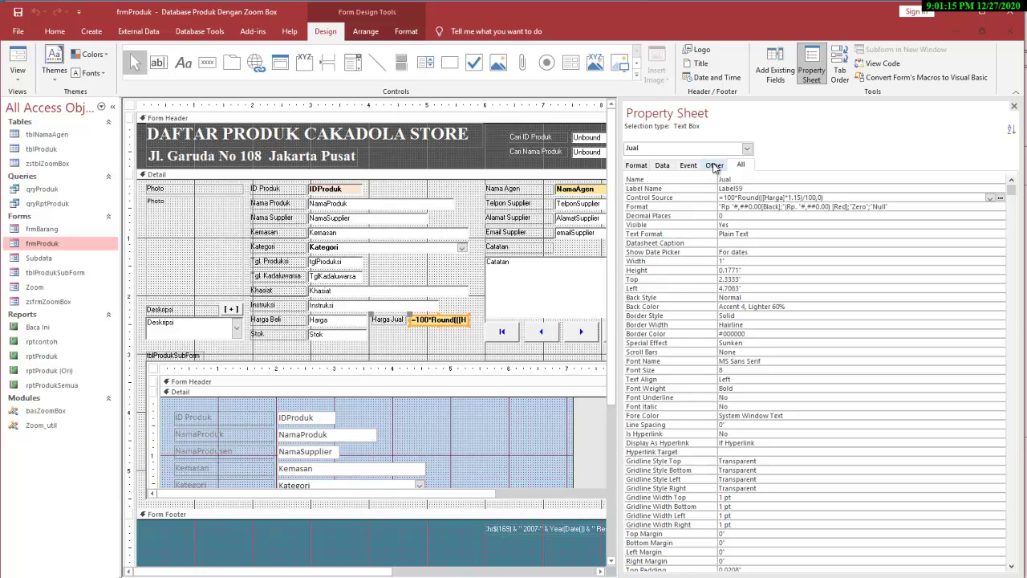
pyautogui.click(713, 166)
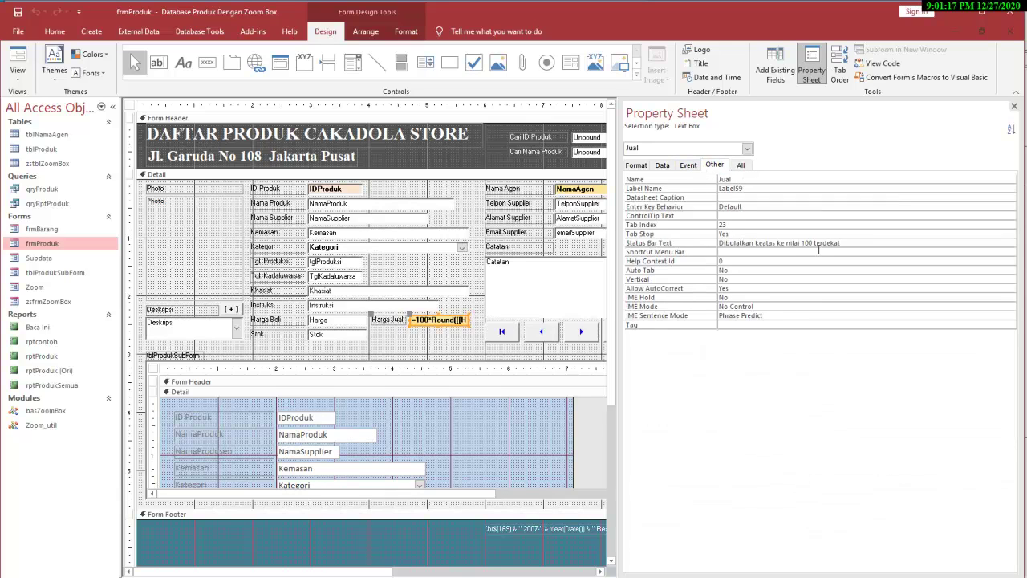
pyautogui.moveTo(861, 247); pyautogui.dragTo(699, 242)
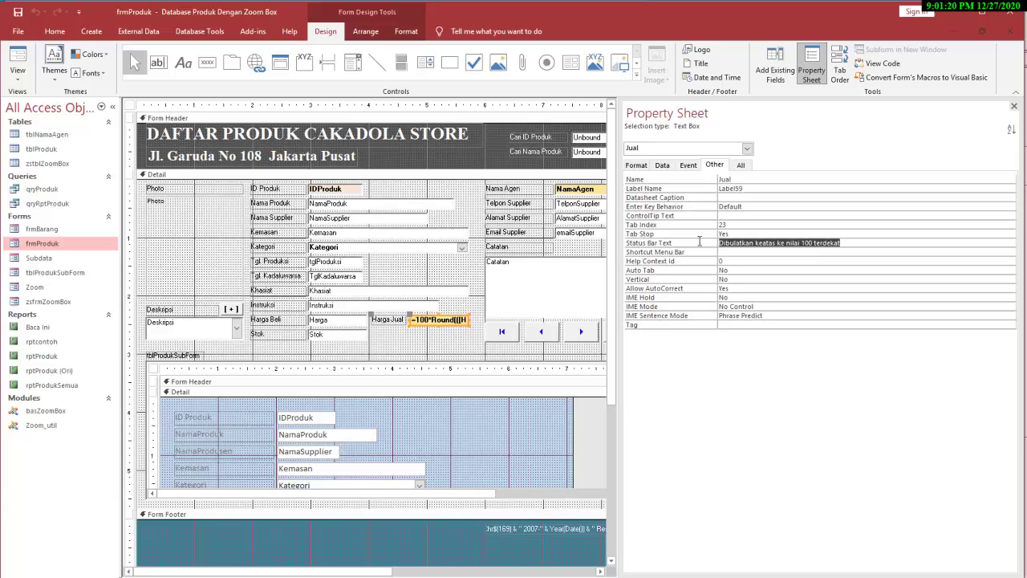
# Switch frmProduk to Form View and check the Harga Jual field with and without focus
pyautogui.click(18, 58)
pyautogui.click(484, 261)
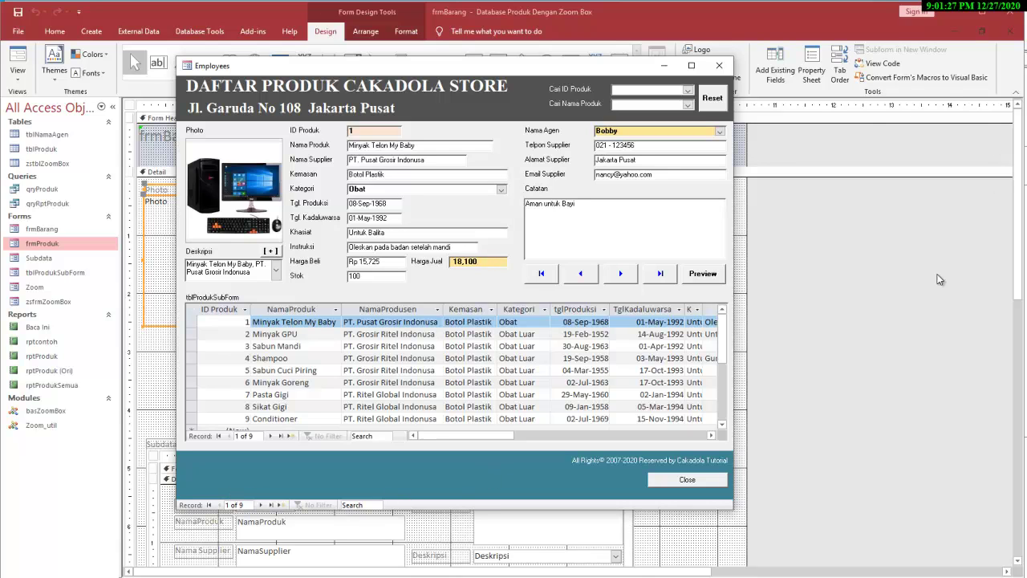
pyautogui.click(718, 251)
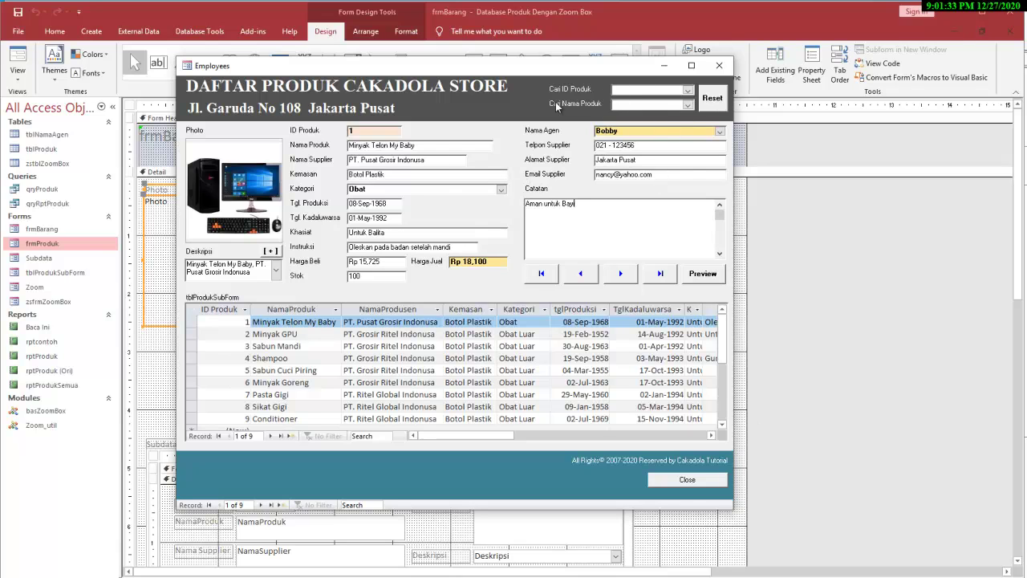
# Open frmProduk in Design View and examine the Chr$(169) part of the footer copyright text box's Control Source
pyautogui.rightClick(59, 243)
pyautogui.click(96, 283)
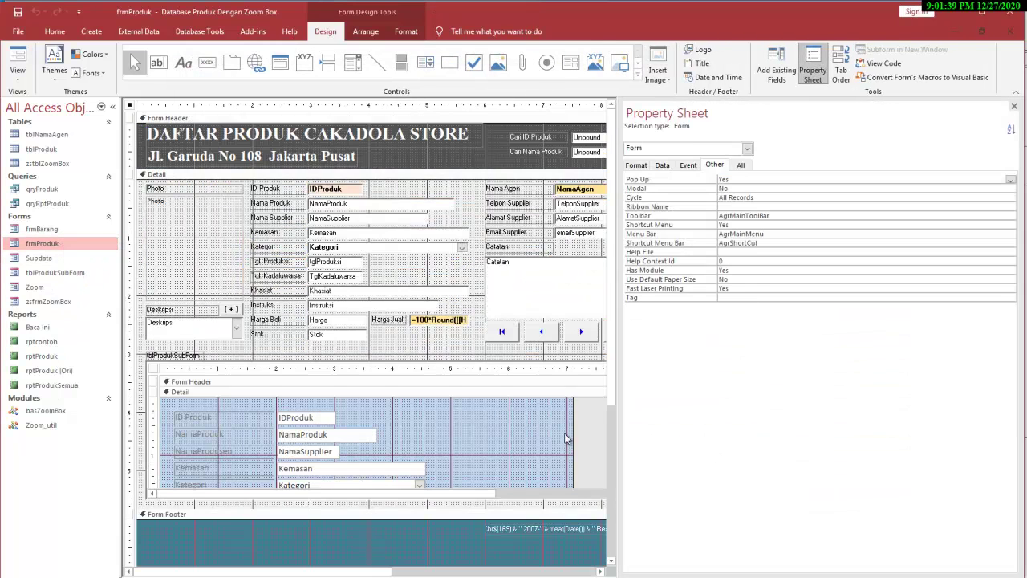
pyautogui.click(546, 533)
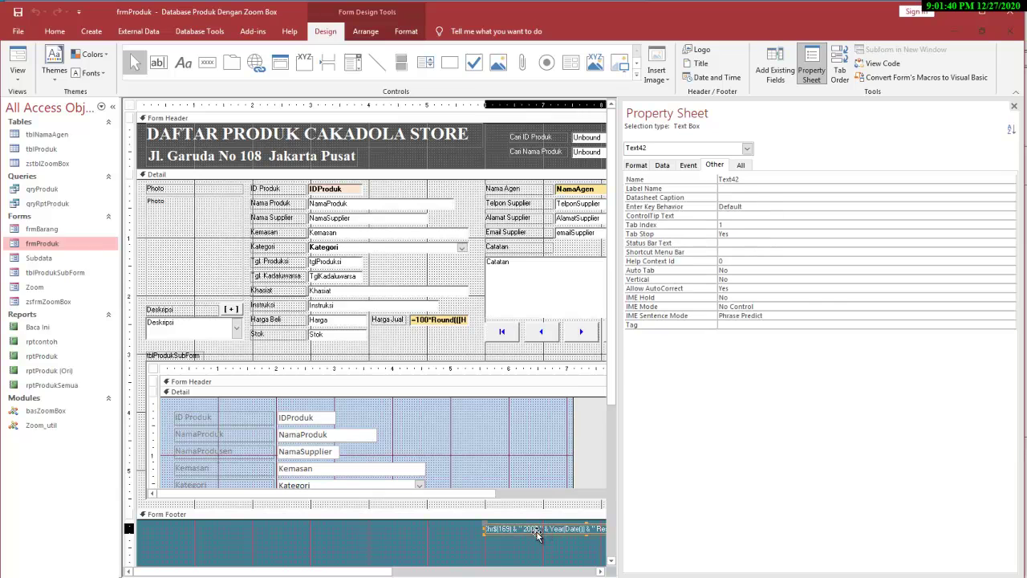
pyautogui.click(684, 167)
pyautogui.click(663, 167)
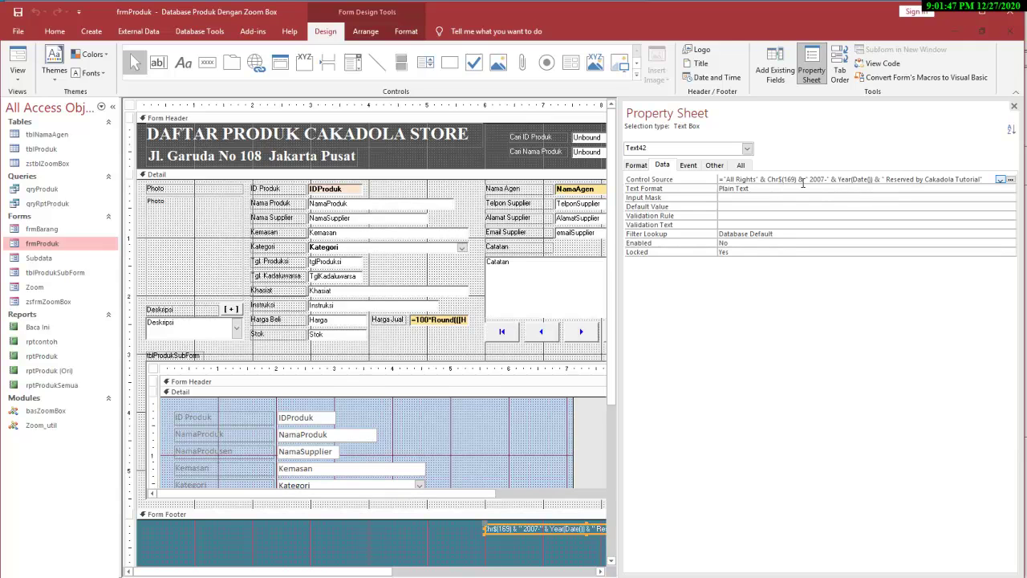
pyautogui.moveTo(800, 179); pyautogui.dragTo(768, 179)
pyautogui.click(785, 188)
pyautogui.moveTo(799, 179); pyautogui.dragTo(769, 175)
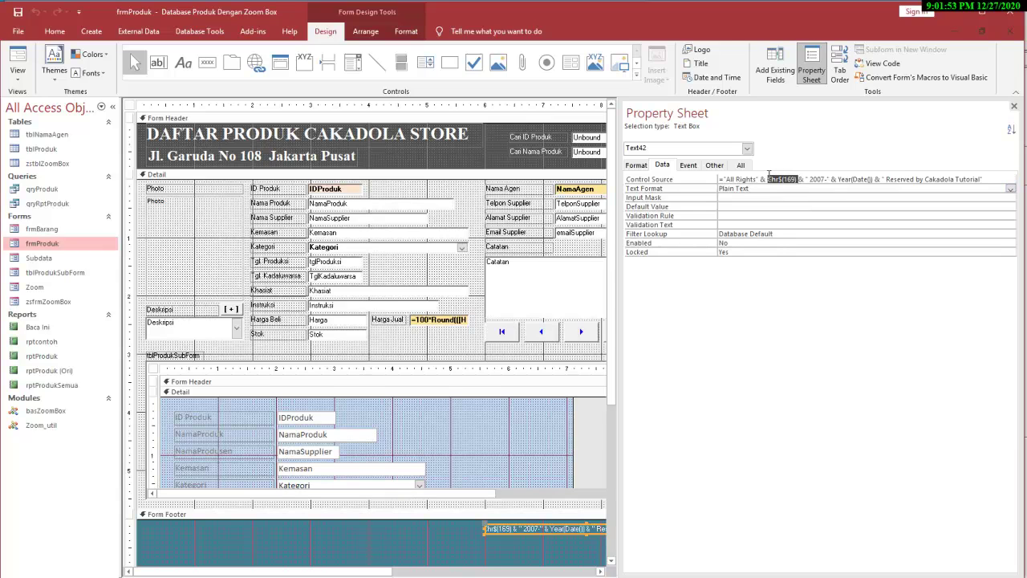
# Switch frmProduk to Form View and compare the choices in the Kategori and Nama Agen lists
pyautogui.click(799, 188)
pyautogui.click(18, 64)
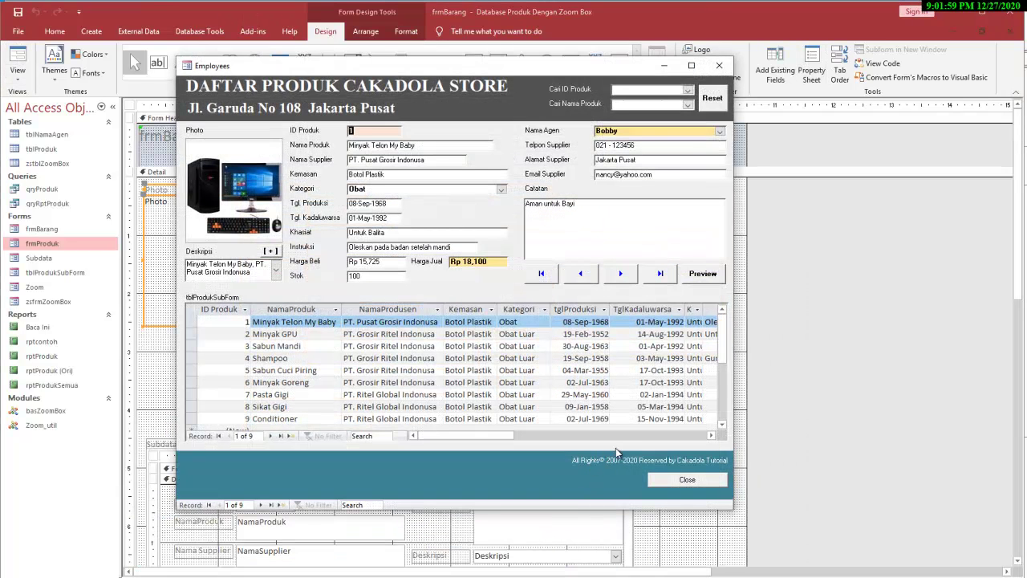
pyautogui.click(501, 191)
pyautogui.click(501, 193)
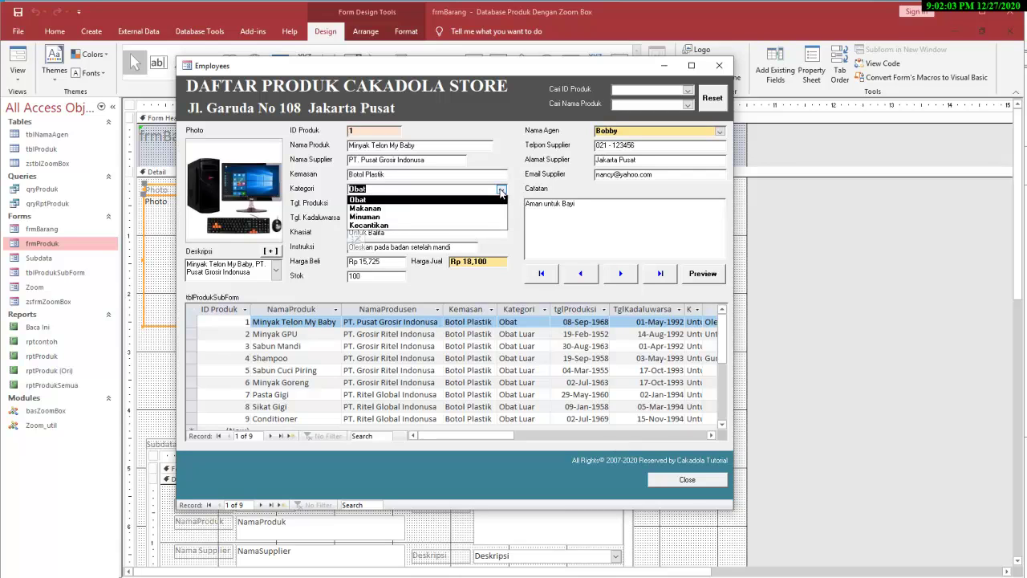
pyautogui.click(502, 192)
pyautogui.click(502, 190)
pyautogui.click(501, 191)
pyautogui.click(510, 158)
pyautogui.click(502, 190)
pyautogui.click(502, 191)
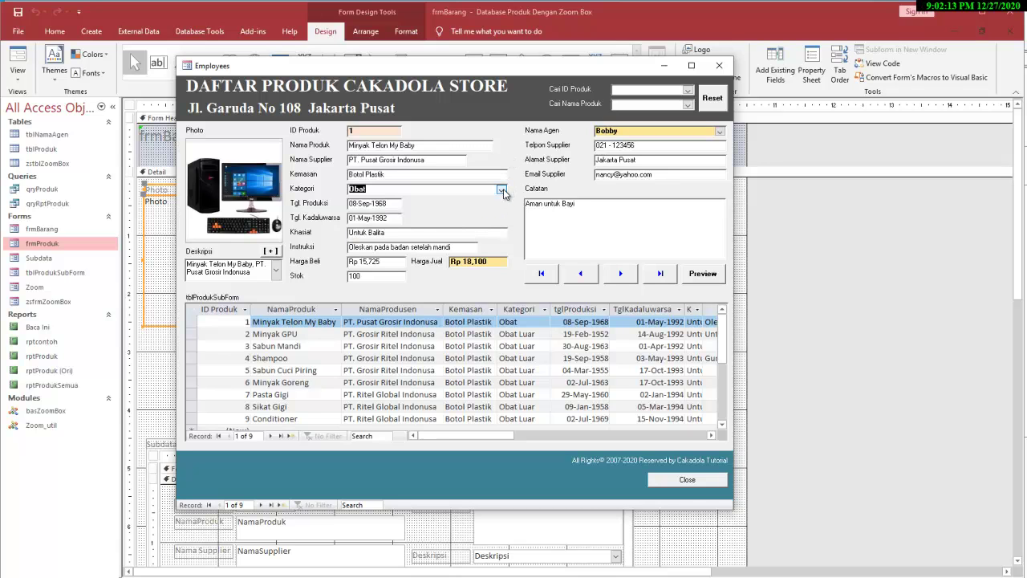
pyautogui.click(501, 190)
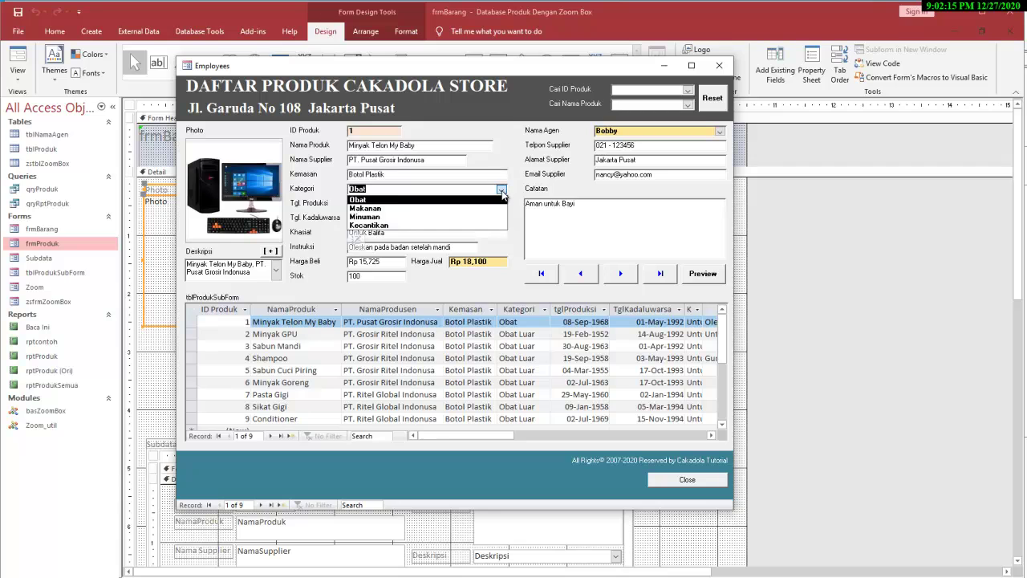
pyautogui.click(501, 189)
pyautogui.click(720, 130)
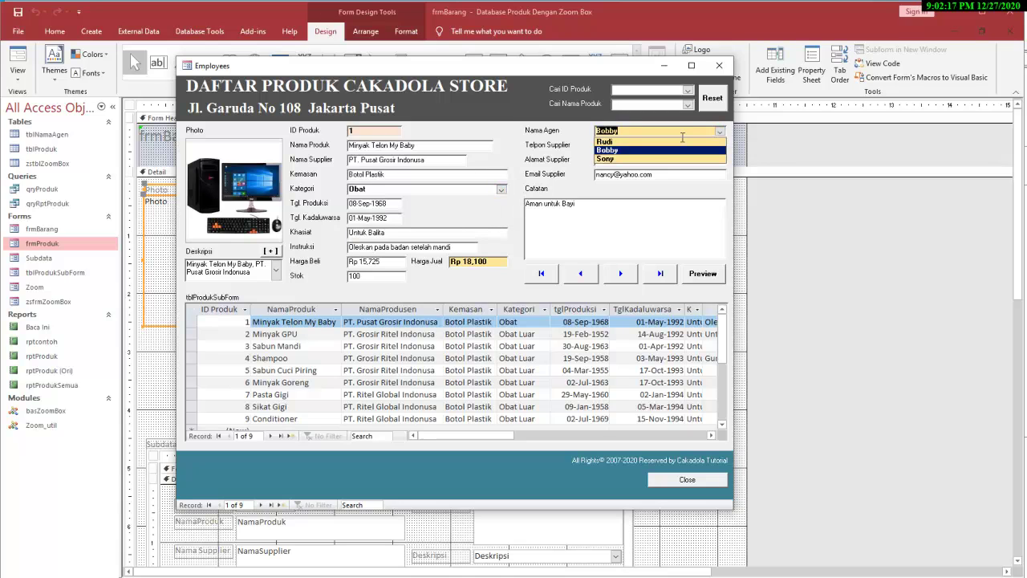
pyautogui.click(644, 151)
# Add Herbal to the Kategori combo box's list items and check the updated list
pyautogui.click(502, 189)
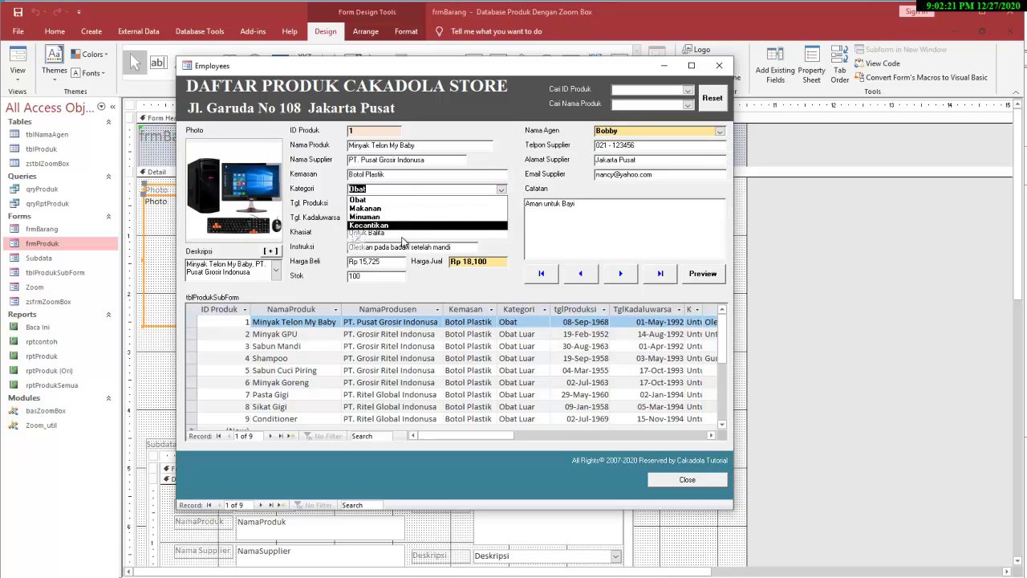
pyautogui.click(359, 243)
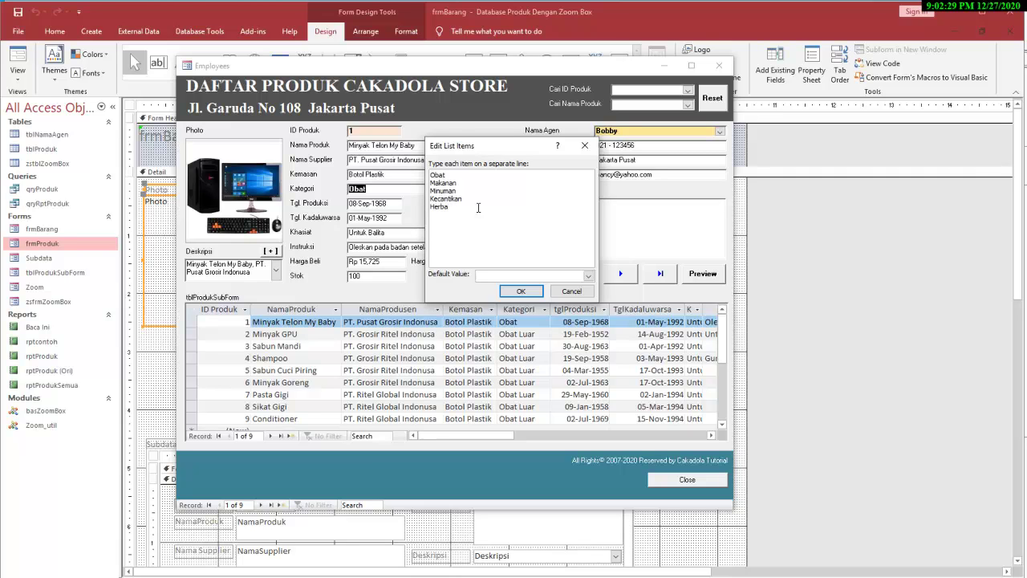
pyautogui.click(521, 292)
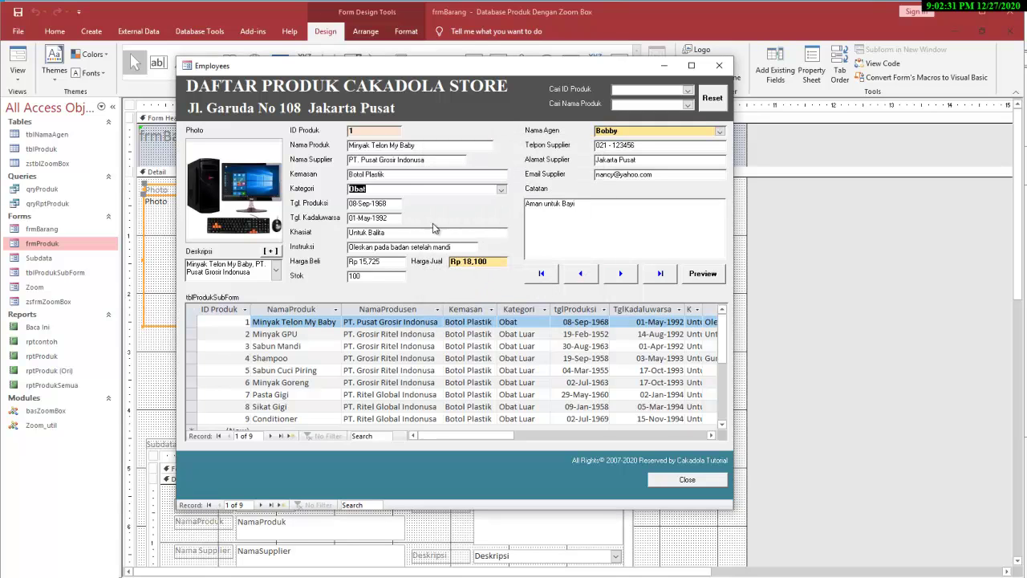
pyautogui.click(502, 189)
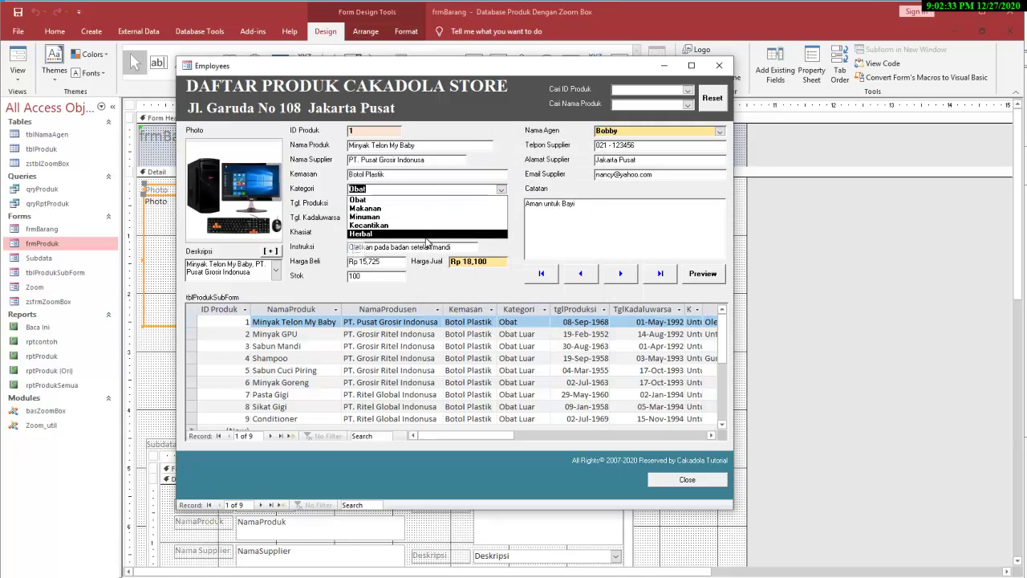
pyautogui.click(509, 255)
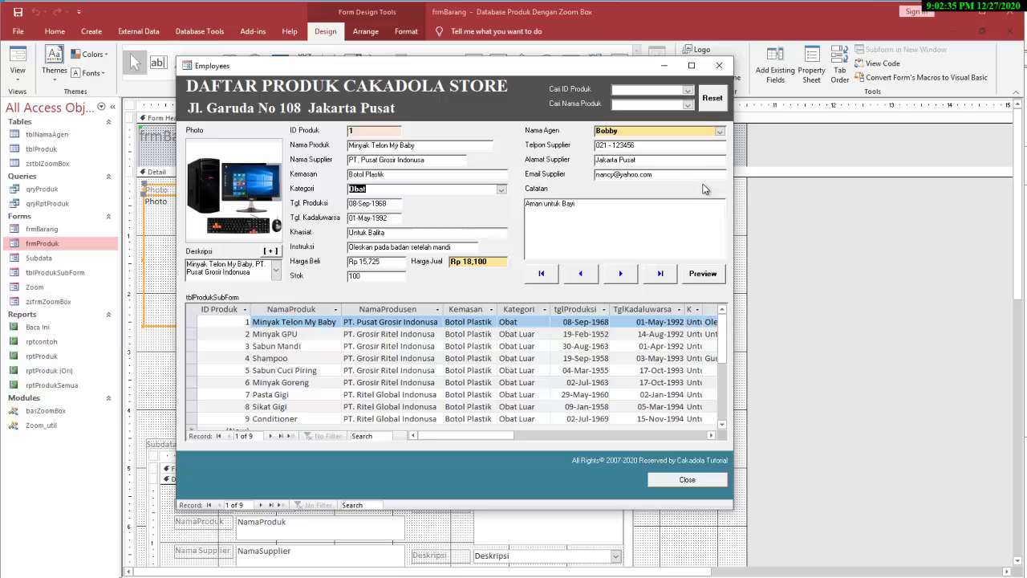
# Enter a new agent's name in Nama Agen, accept adding it to the list, and check the choices
pyautogui.click(720, 131)
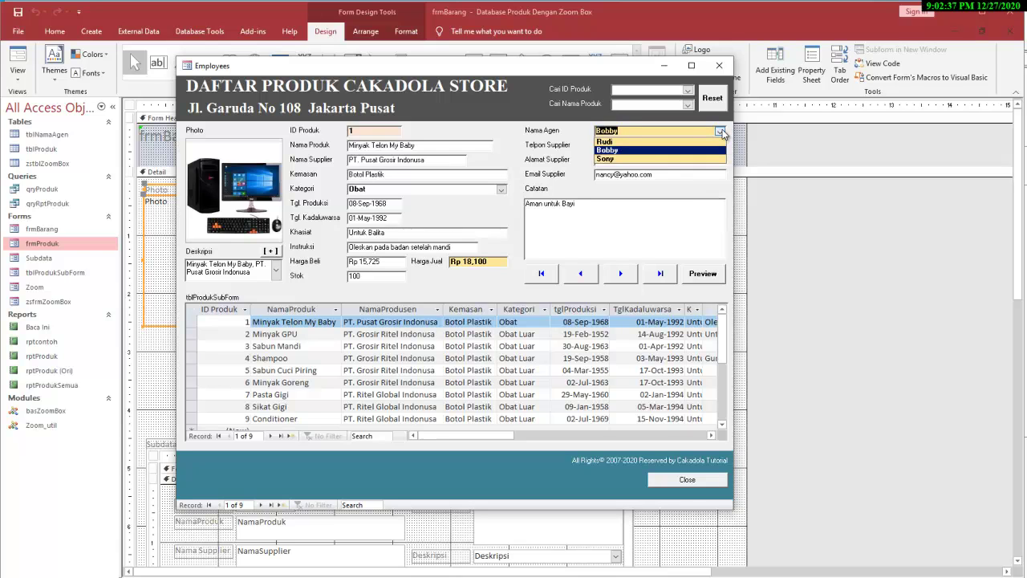
pyautogui.click(723, 131)
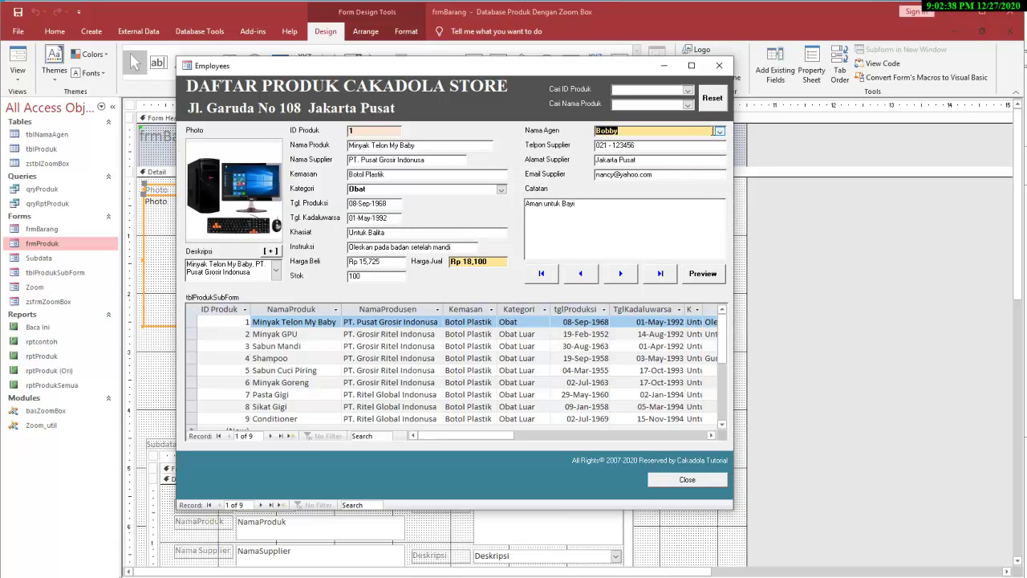
pyautogui.click(702, 130)
pyautogui.doubleClick(703, 130)
pyautogui.write('Arjuna')
pyautogui.press('Return')
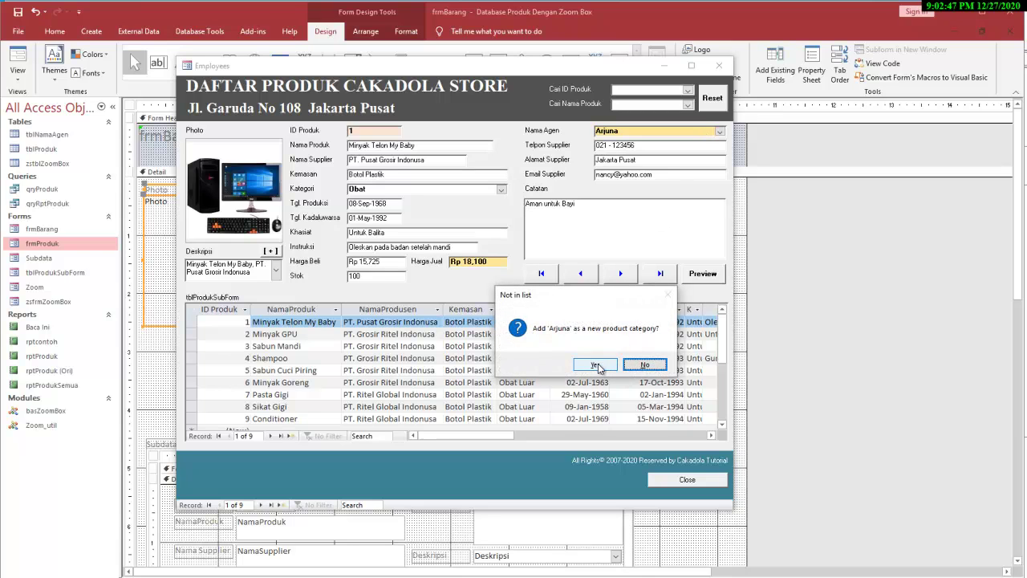
pyautogui.click(610, 366)
pyautogui.click(720, 130)
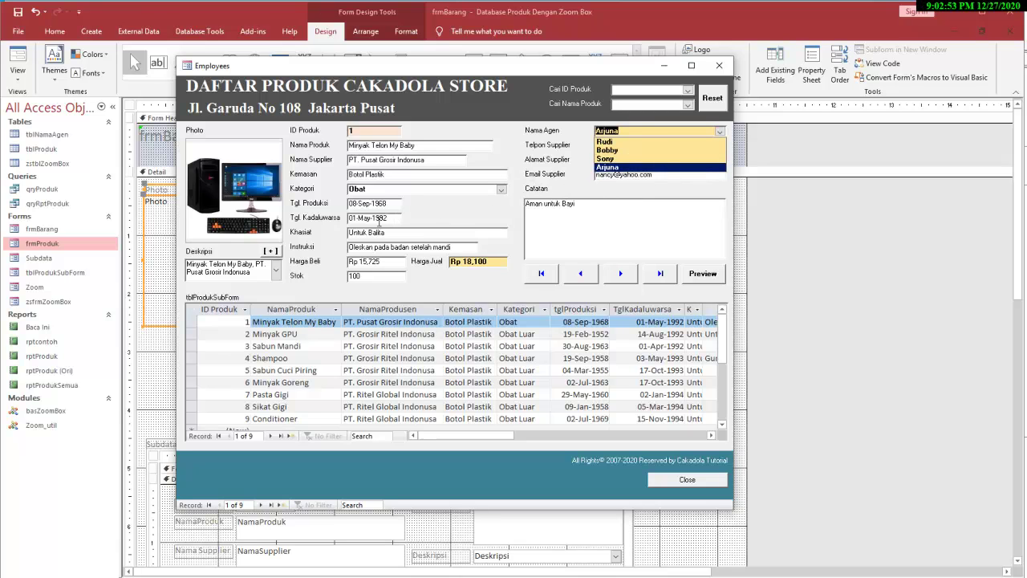
pyautogui.click(433, 209)
pyautogui.click(667, 133)
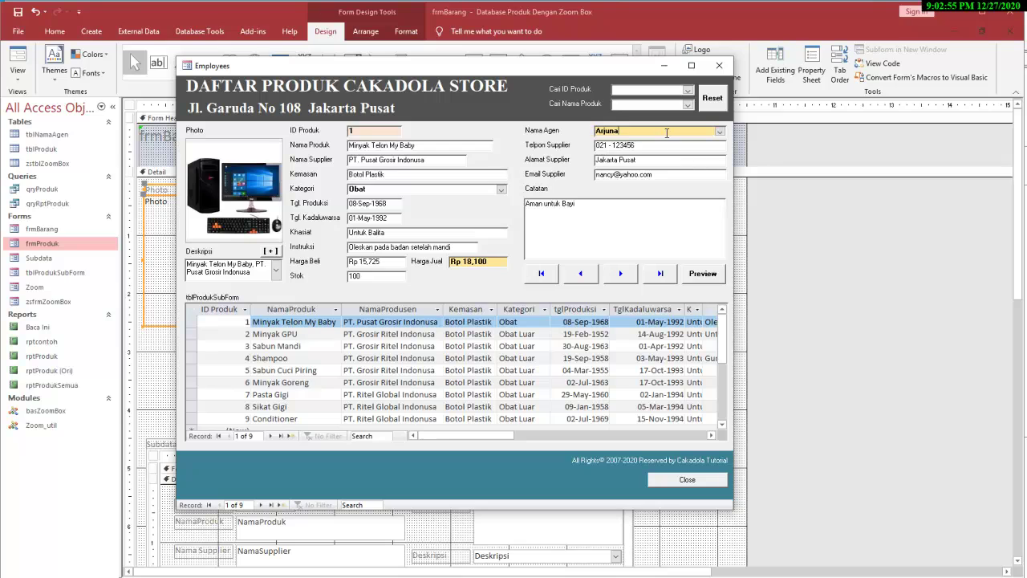
# Review the Kategori and Nama Agen lists, and open tblNamaAgen beside the product form to compare its records
pyautogui.click(501, 191)
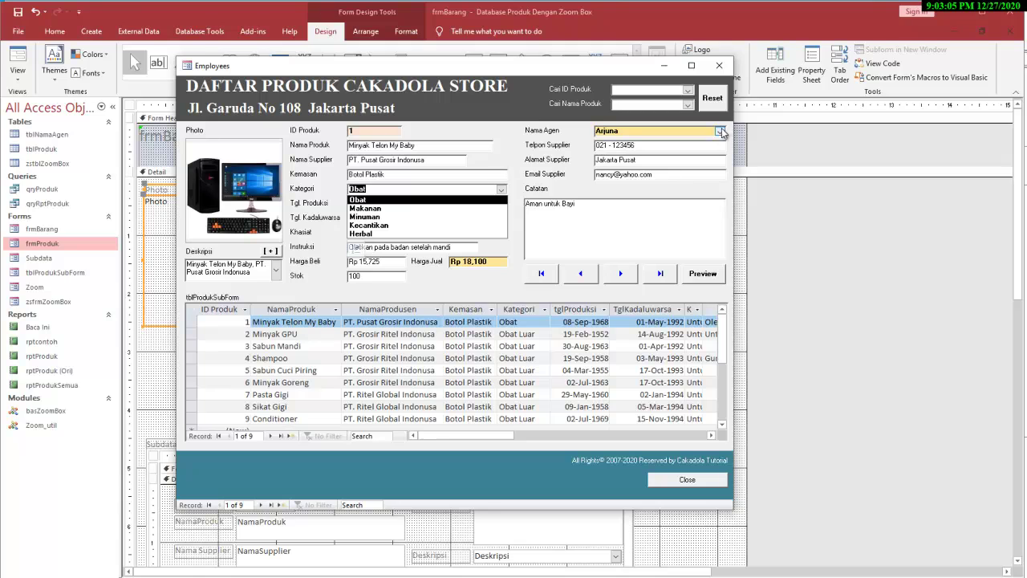
pyautogui.click(515, 205)
pyautogui.click(720, 132)
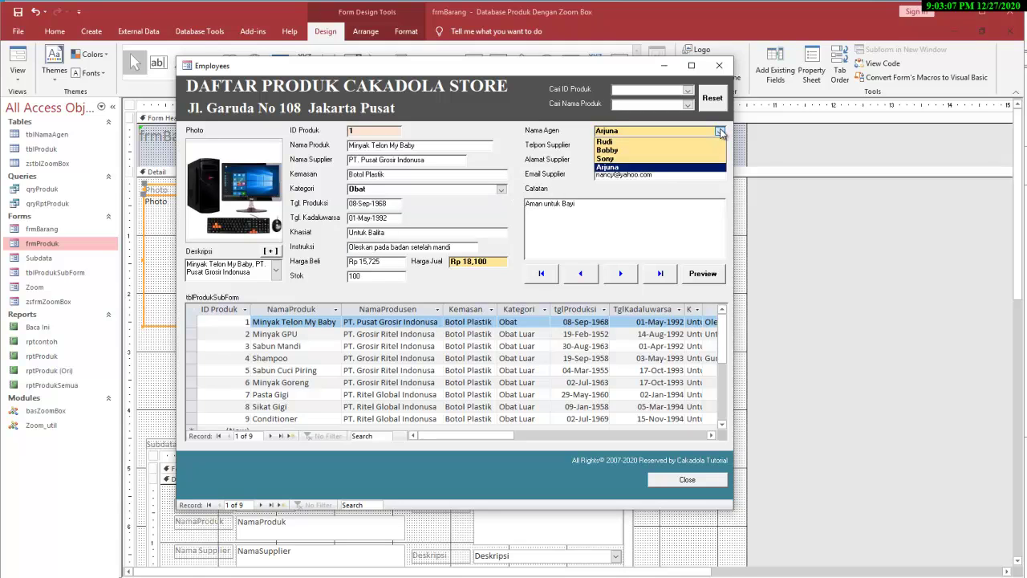
pyautogui.doubleClick(56, 134)
pyautogui.moveTo(239, 67); pyautogui.dragTo(354, 108)
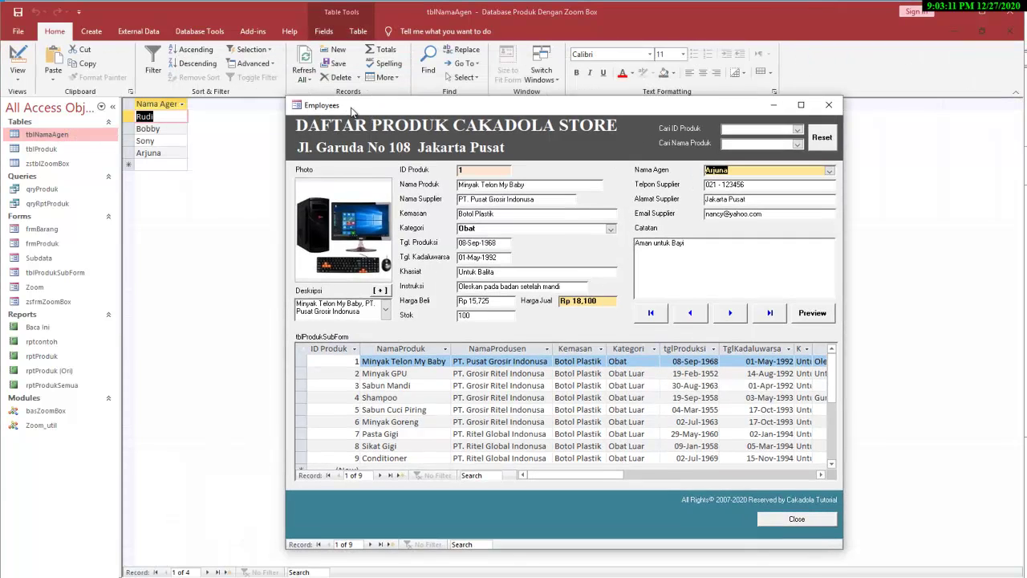
pyautogui.click(835, 174)
pyautogui.click(836, 174)
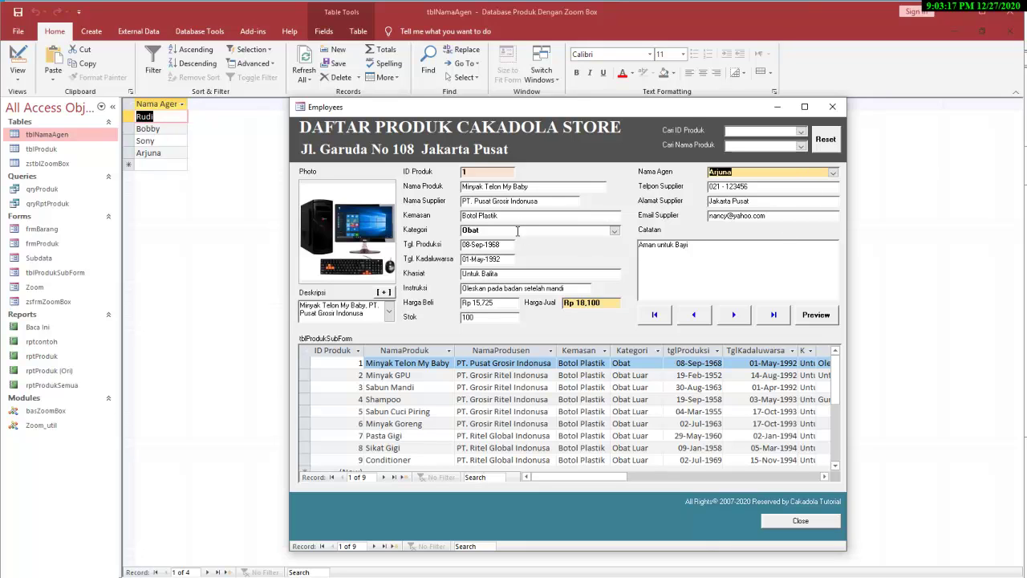
pyautogui.click(615, 230)
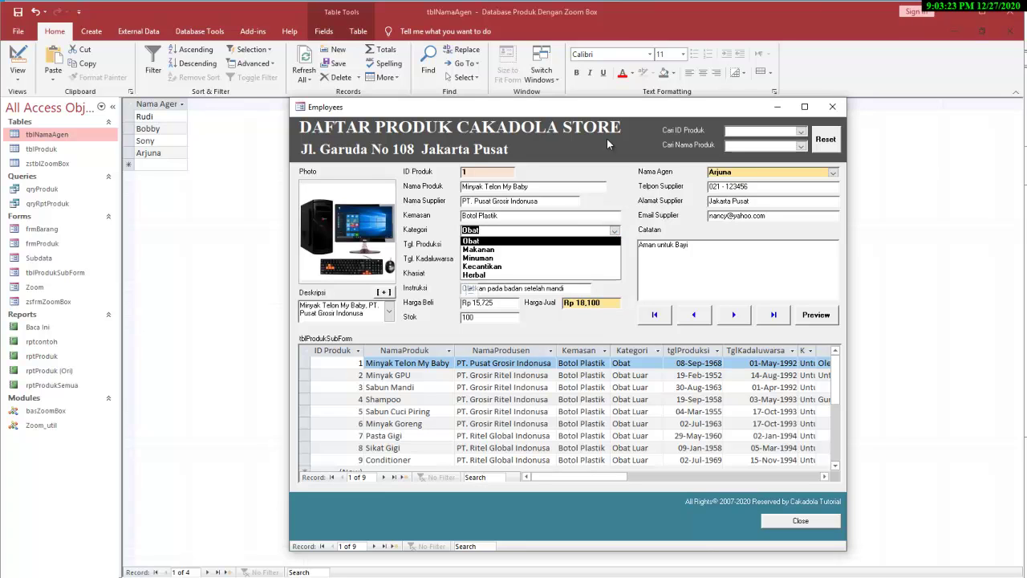
pyautogui.moveTo(598, 114); pyautogui.dragTo(534, 111)
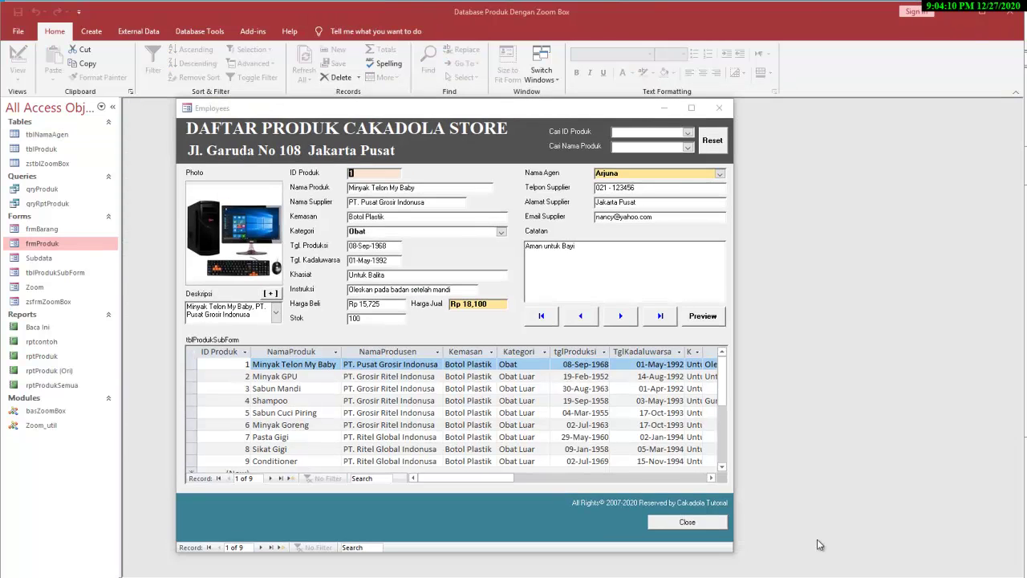
# Open frmProduk in Design View and examine the Kategori combo box's Control Source, keeping the Kategori field chosen
pyautogui.rightClick(64, 241)
pyautogui.click(113, 278)
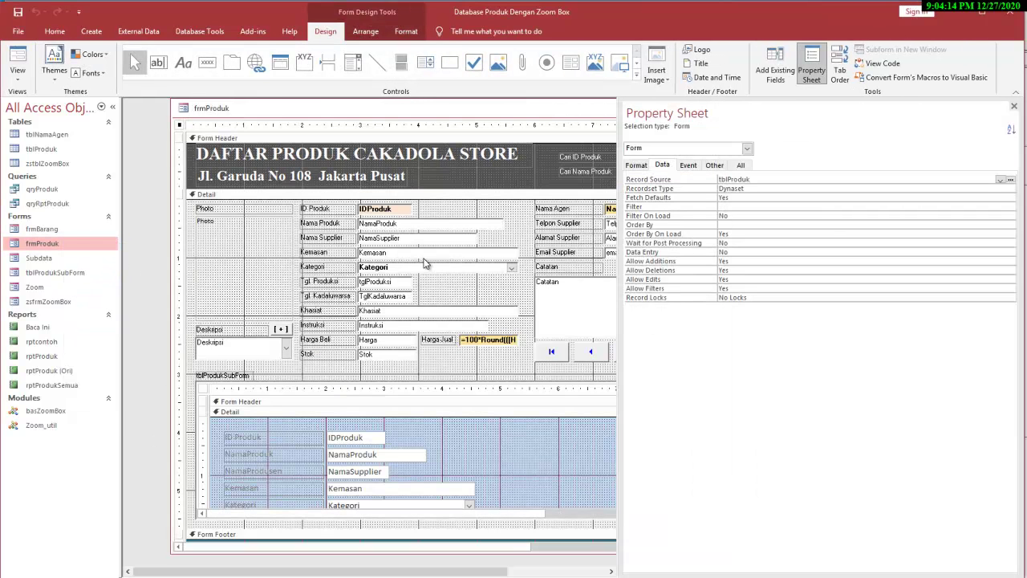
pyautogui.click(447, 267)
pyautogui.click(460, 276)
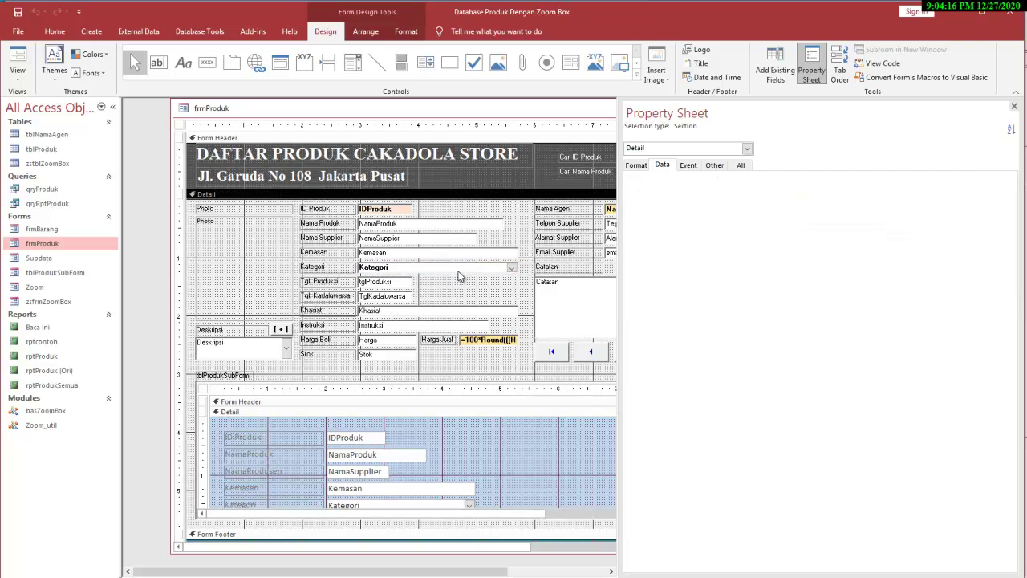
pyautogui.click(459, 269)
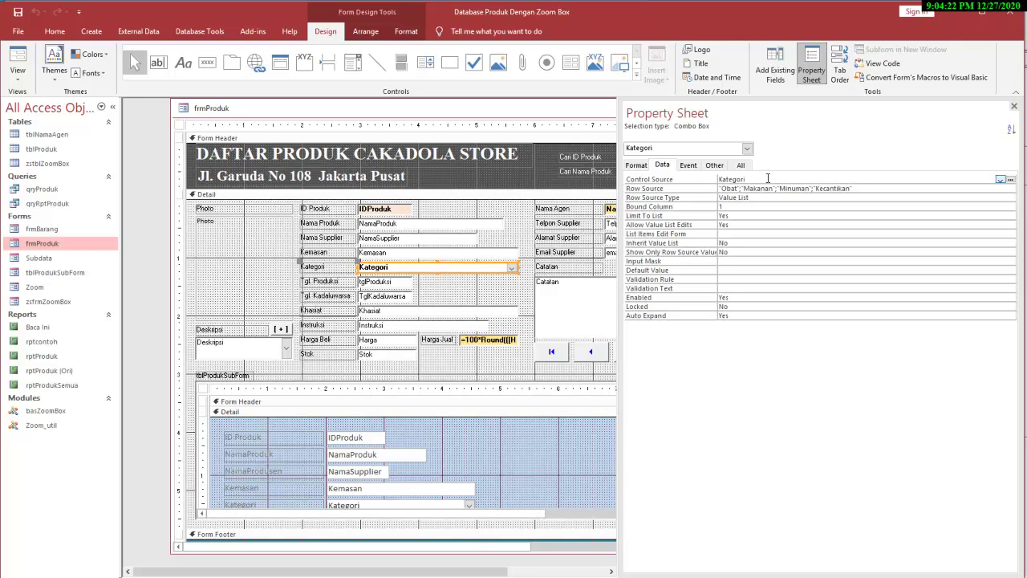
pyautogui.click(1000, 180)
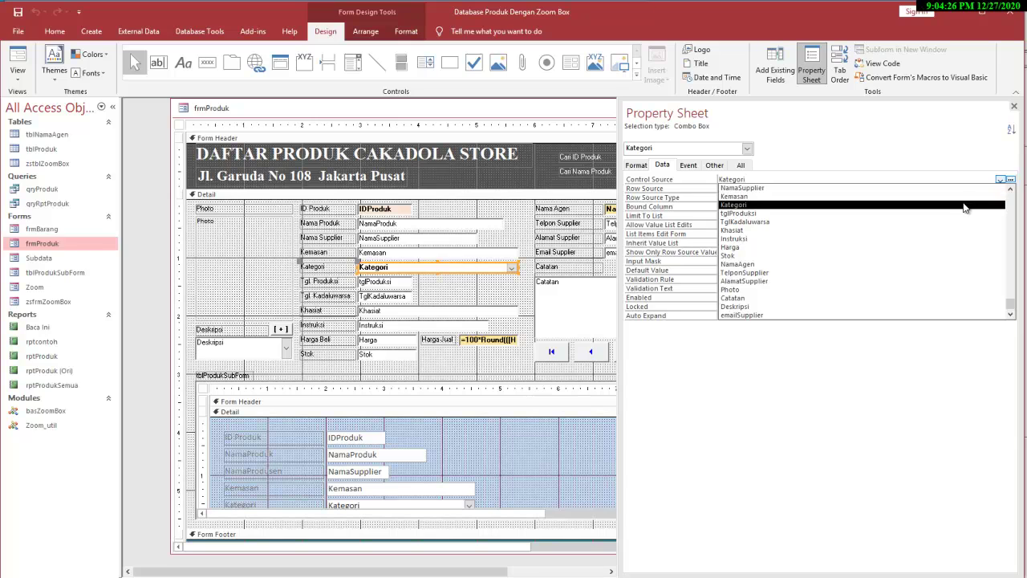
pyautogui.click(967, 201)
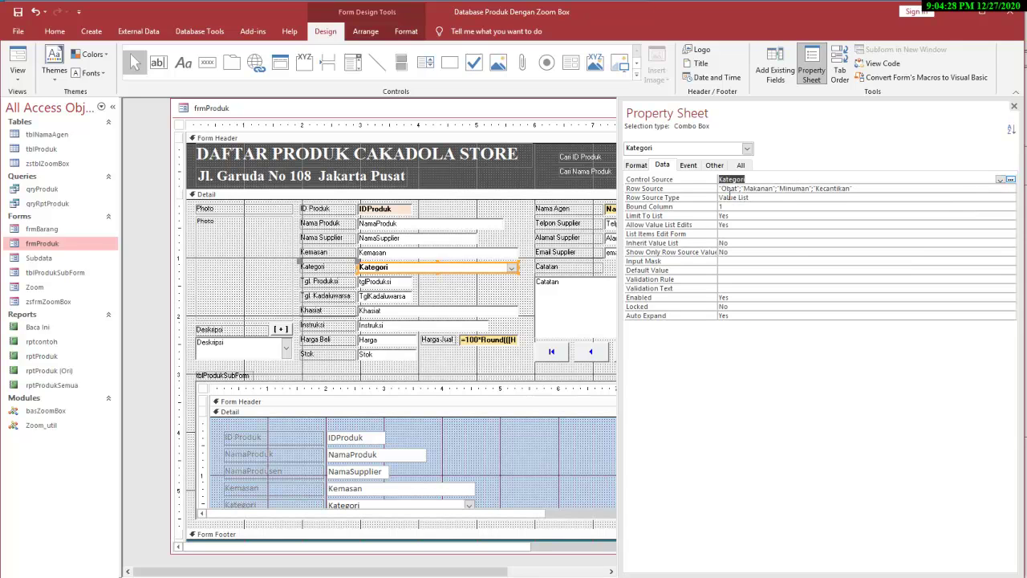
# Examine the Kategori combo box's Row Source, Row Source Type and Limit To List settings, and close the property sheet
pyautogui.moveTo(861, 188); pyautogui.dragTo(714, 185)
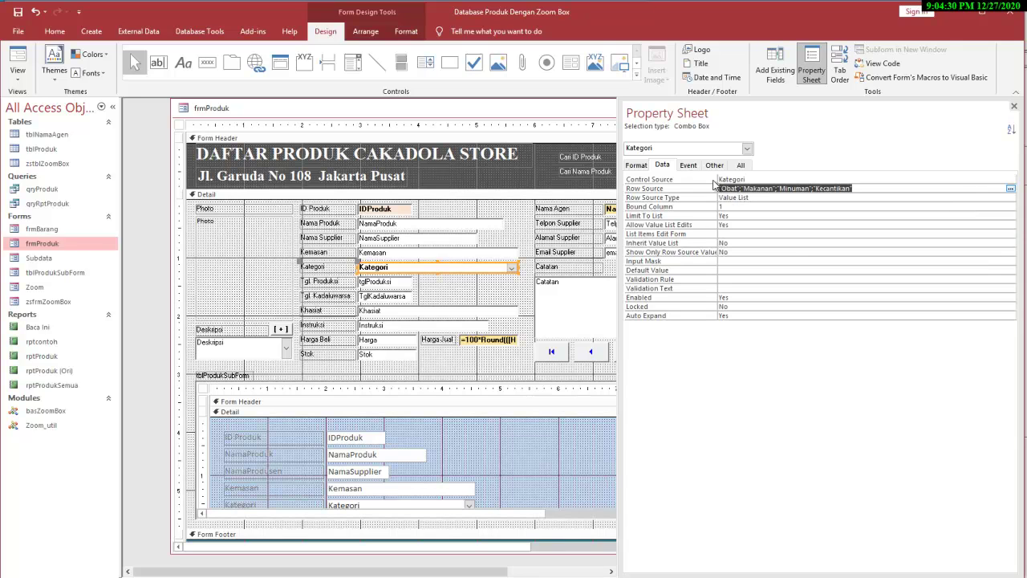
pyautogui.click(763, 189)
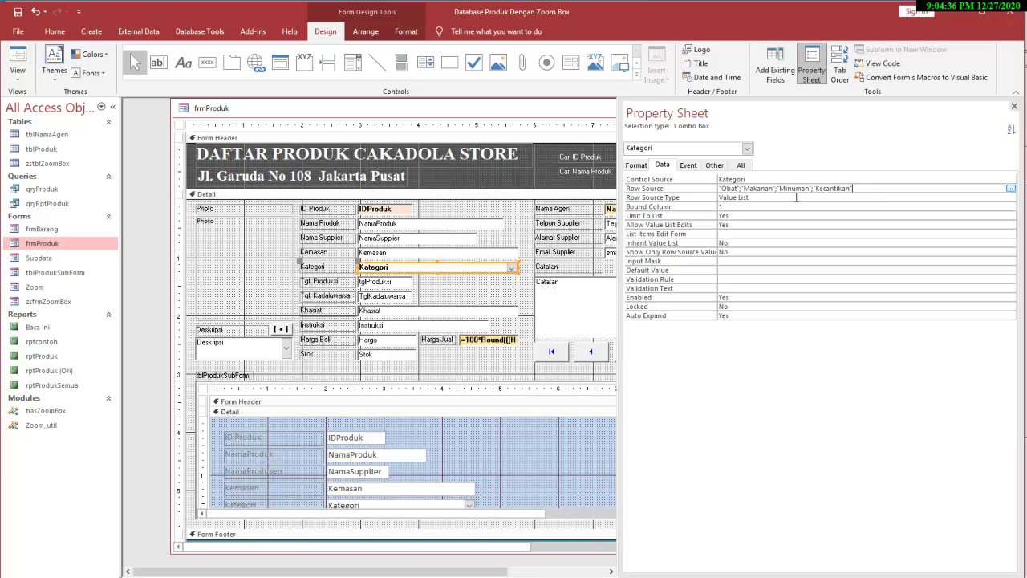
pyautogui.click(797, 196)
pyautogui.click(1010, 199)
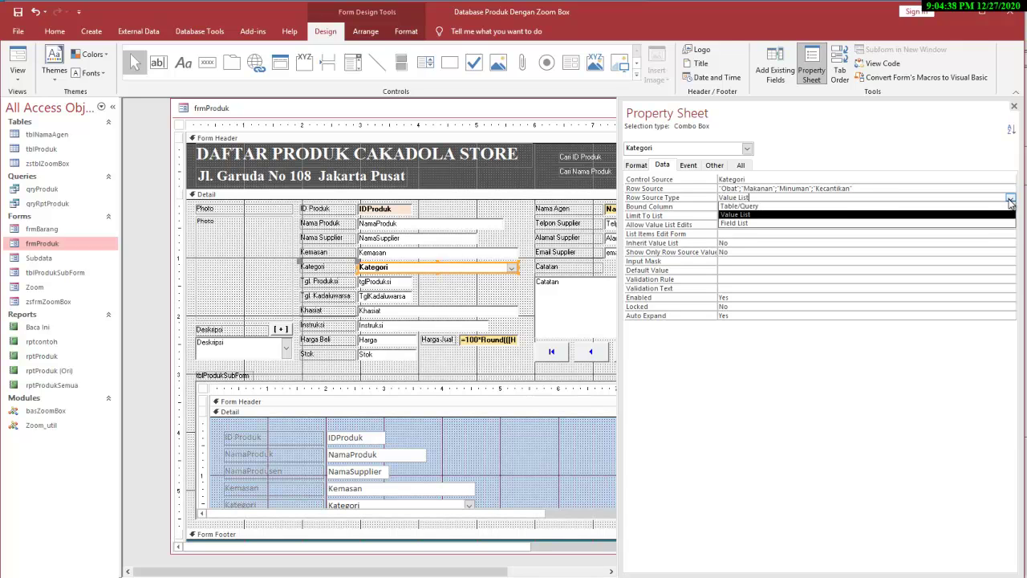
pyautogui.click(755, 214)
pyautogui.click(754, 206)
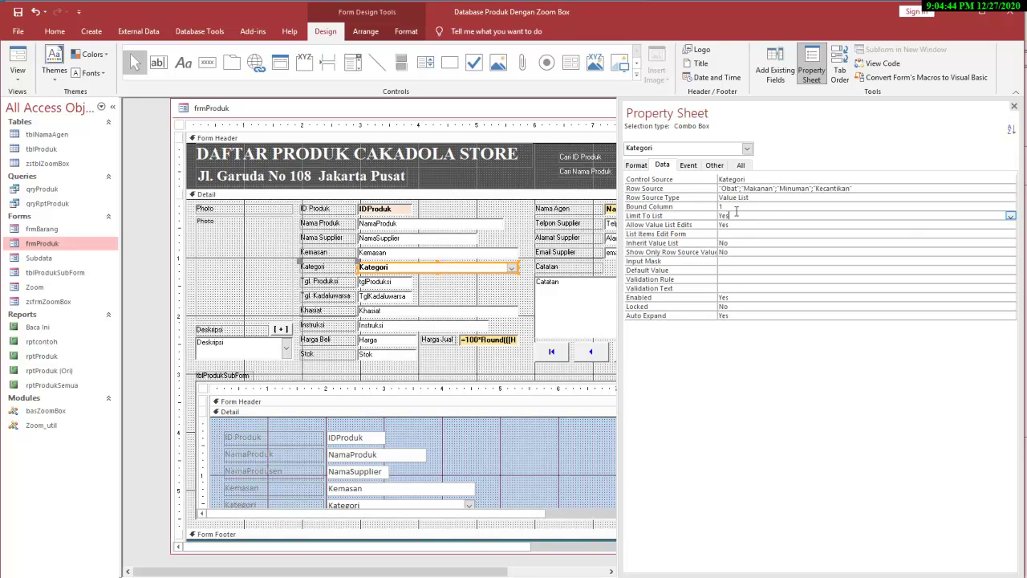
pyautogui.doubleClick(736, 213)
pyautogui.click(1014, 107)
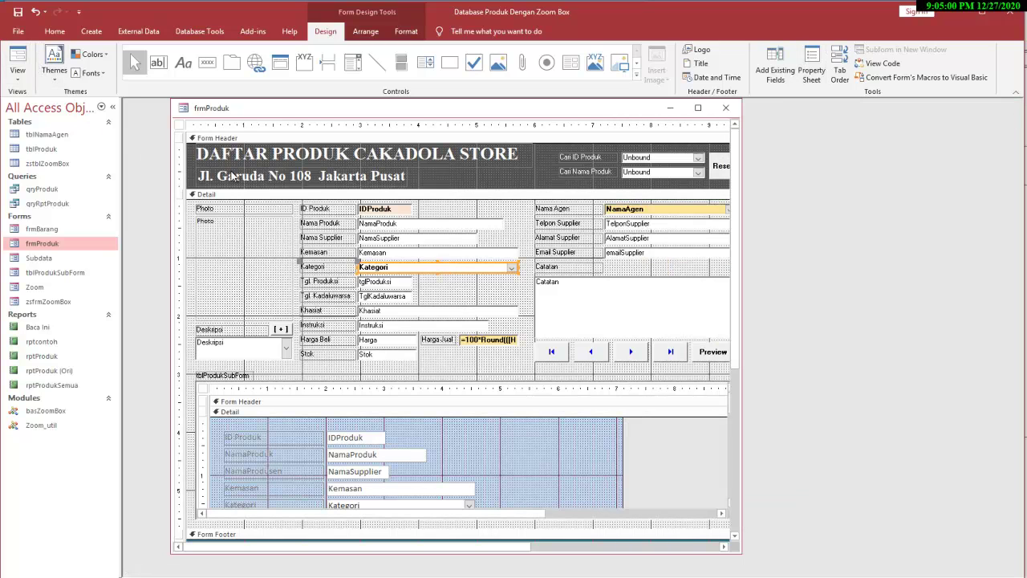
# Reopen the Kategori combo box's properties, switch frmProduk to Form View, and examine the Kategori choices
pyautogui.doubleClick(500, 283)
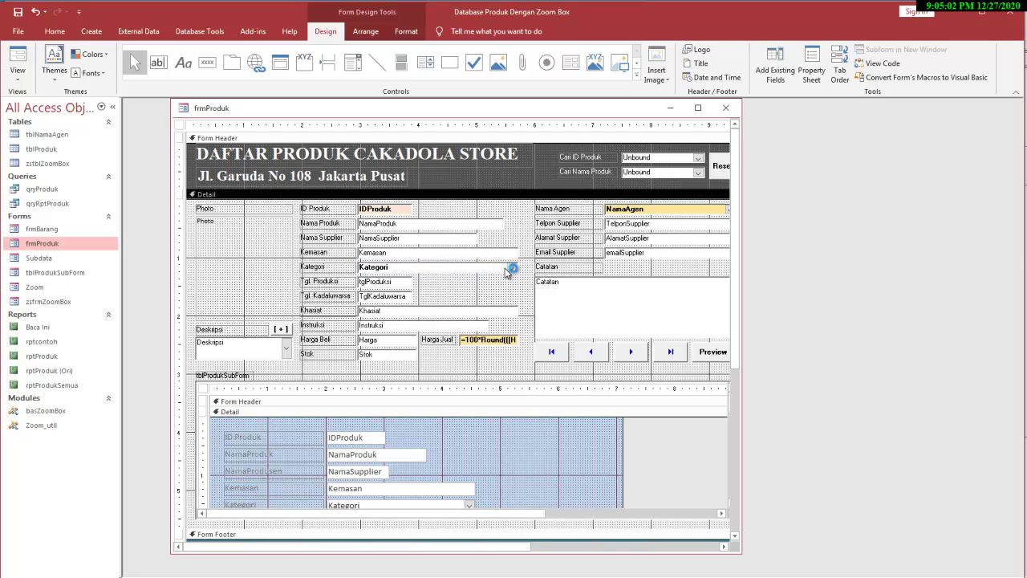
pyautogui.click(504, 269)
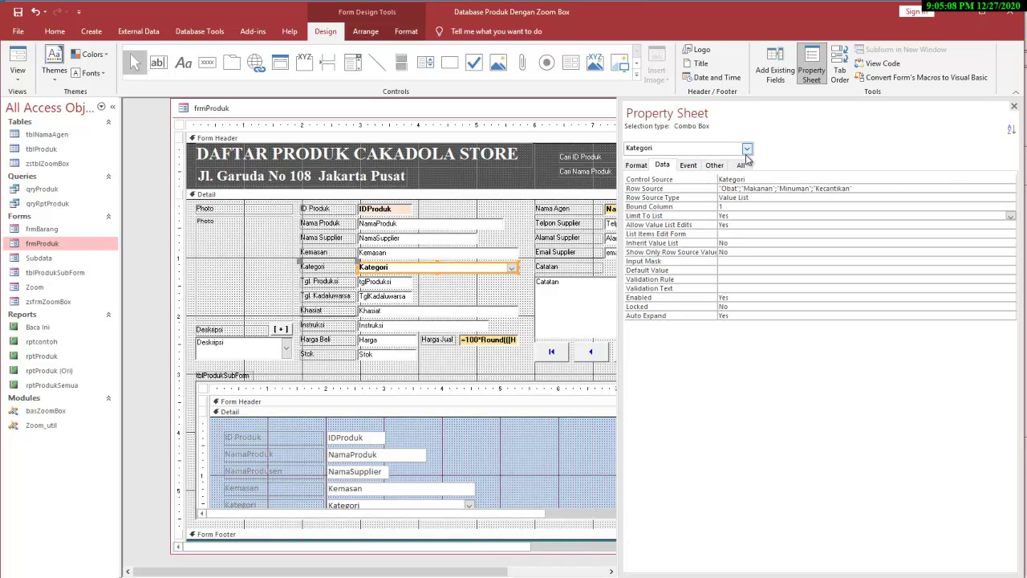
pyautogui.click(17, 61)
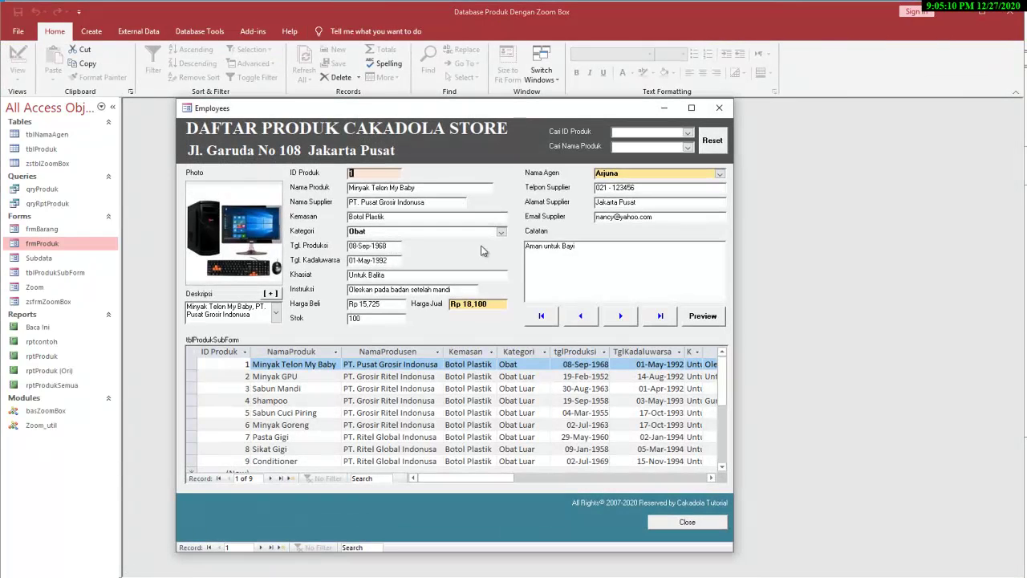
pyautogui.click(500, 233)
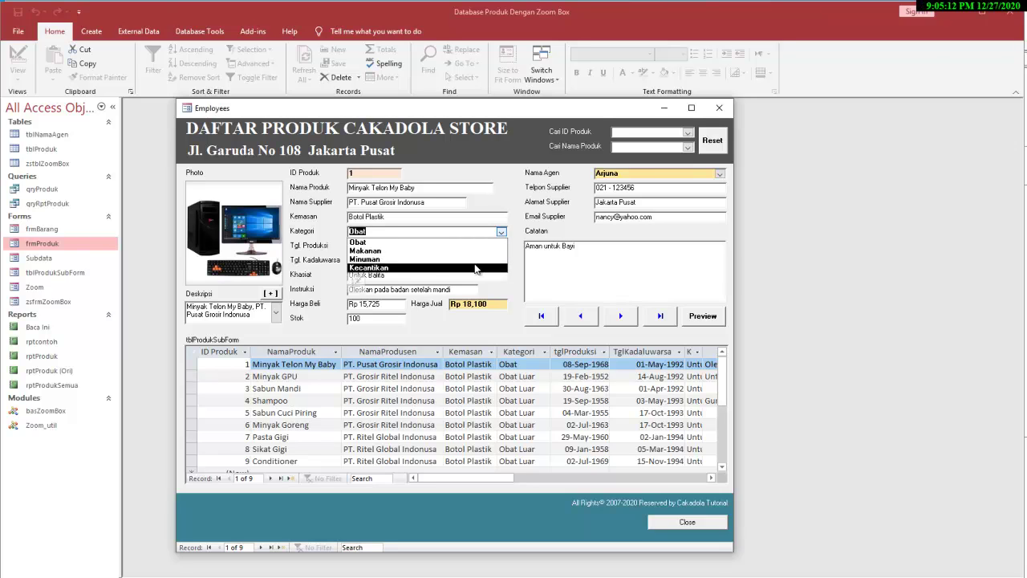
# Add Herbal to the Kategori combo box's list items and check the updated choices
pyautogui.click(358, 279)
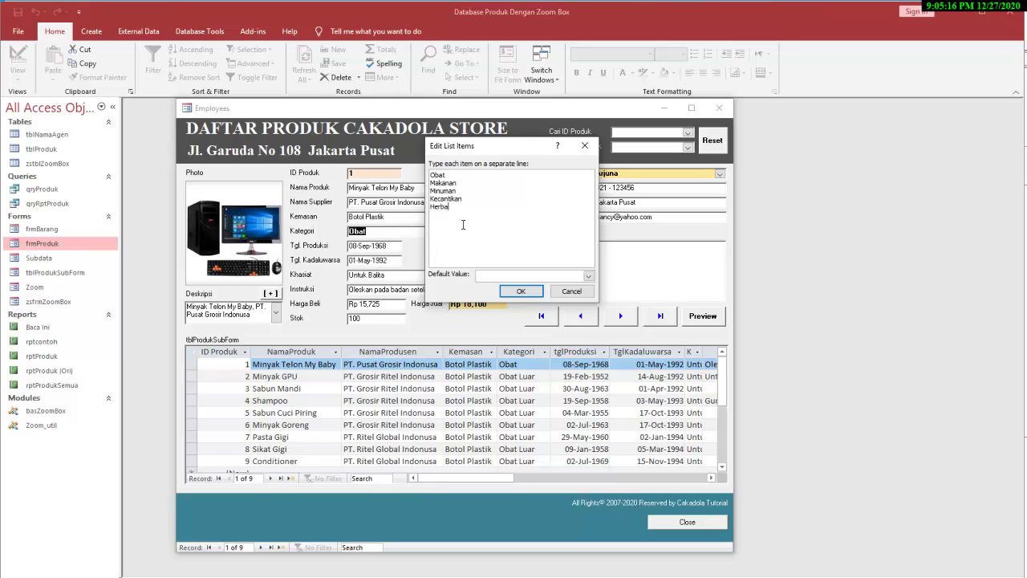
pyautogui.click(521, 291)
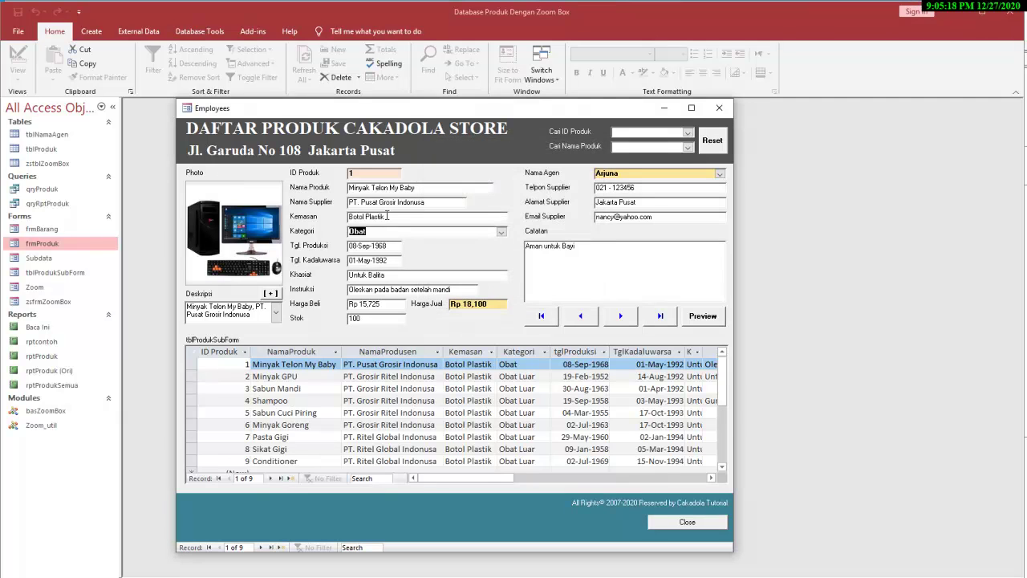
pyautogui.click(501, 233)
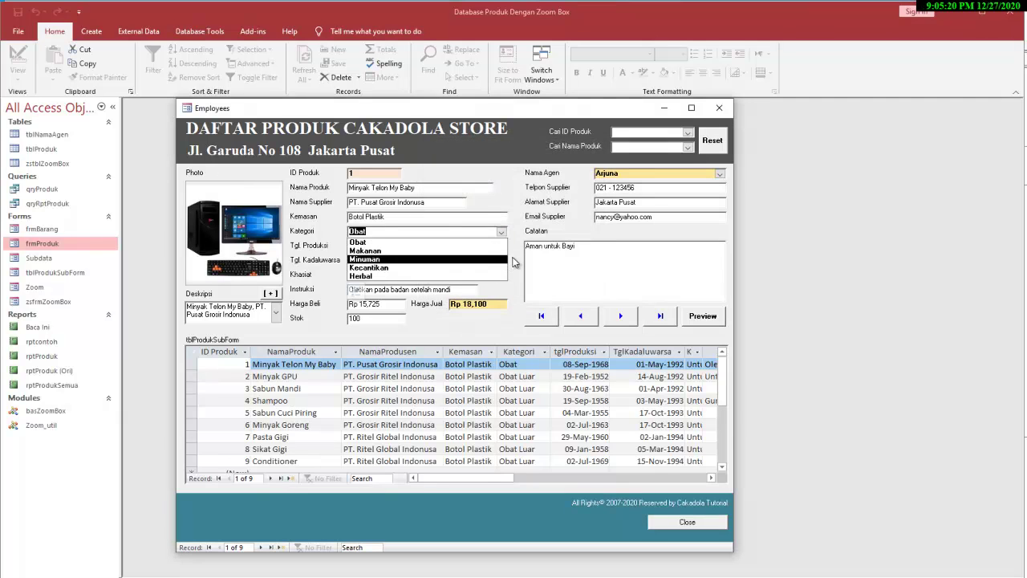
pyautogui.click(514, 258)
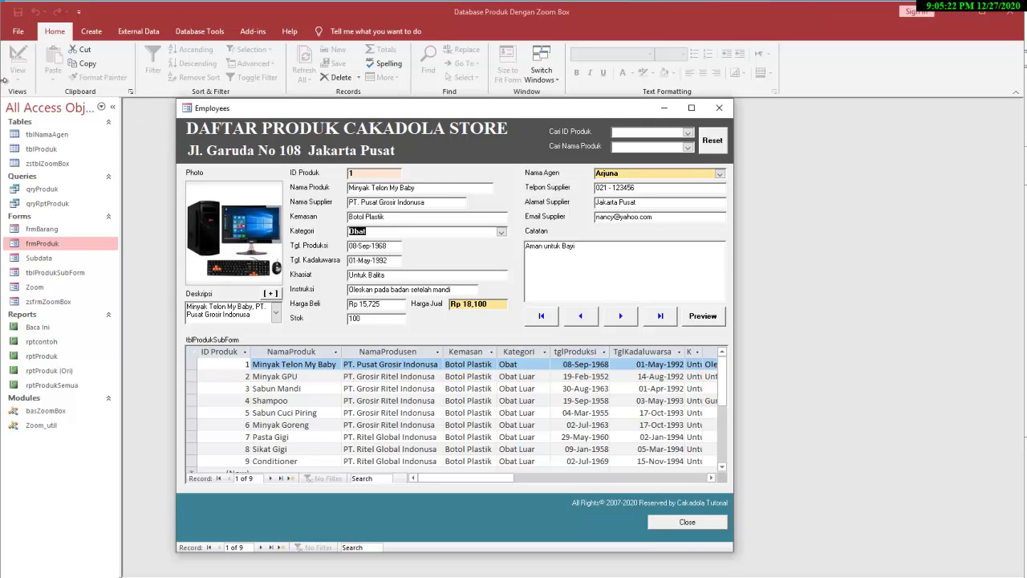
pyautogui.click(19, 36)
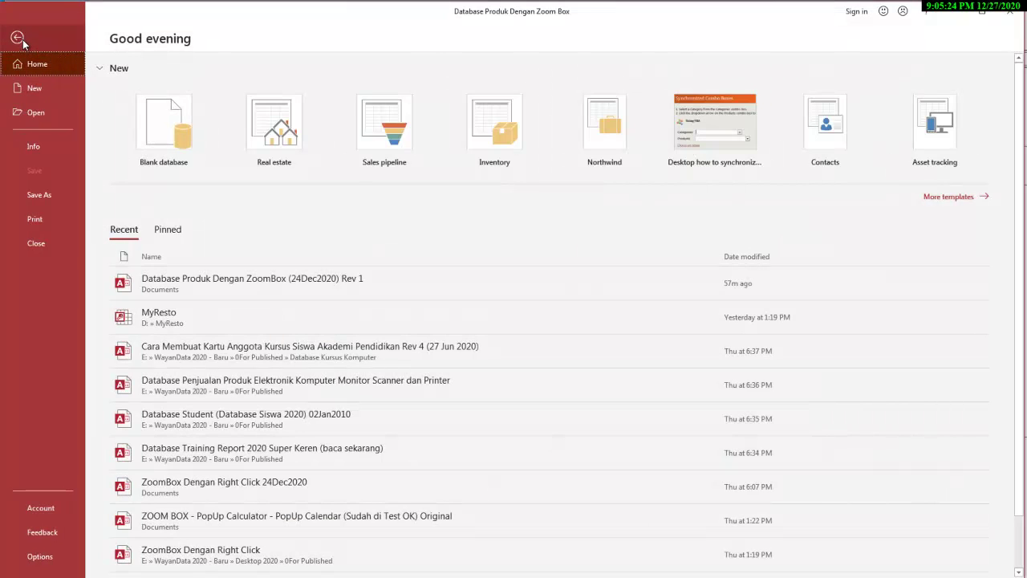
pyautogui.click(22, 40)
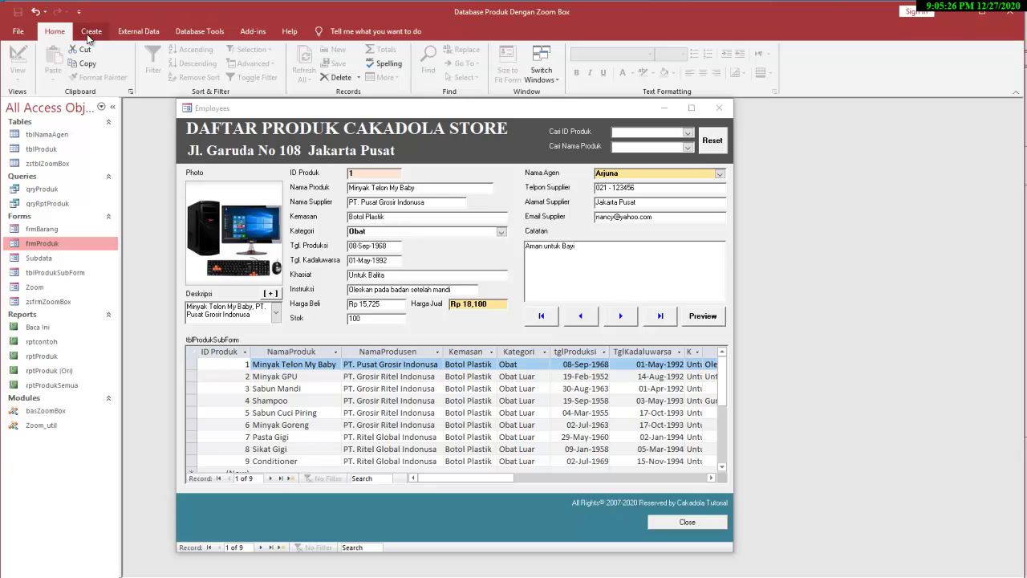
pyautogui.click(18, 32)
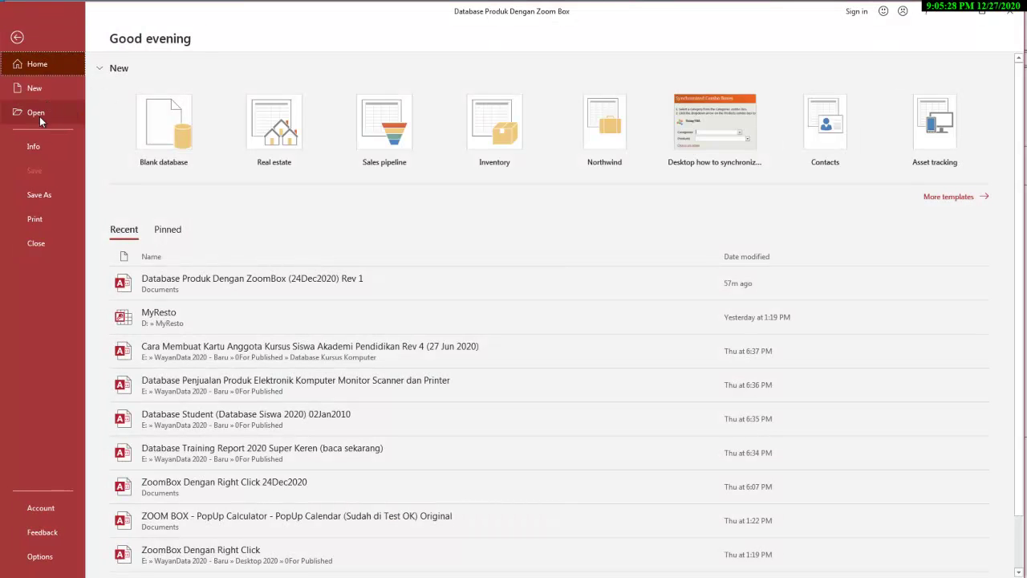
pyautogui.press('Escape')
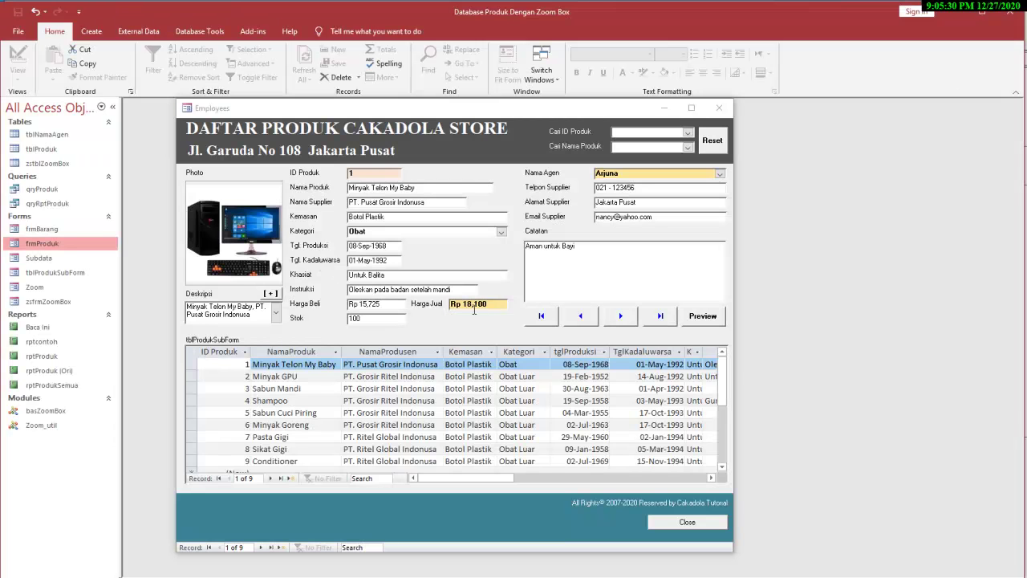
# Open frmProduk in Design View and examine the full value list in the Kategori combo box's Row Source
pyautogui.click(500, 234)
pyautogui.rightClick(487, 251)
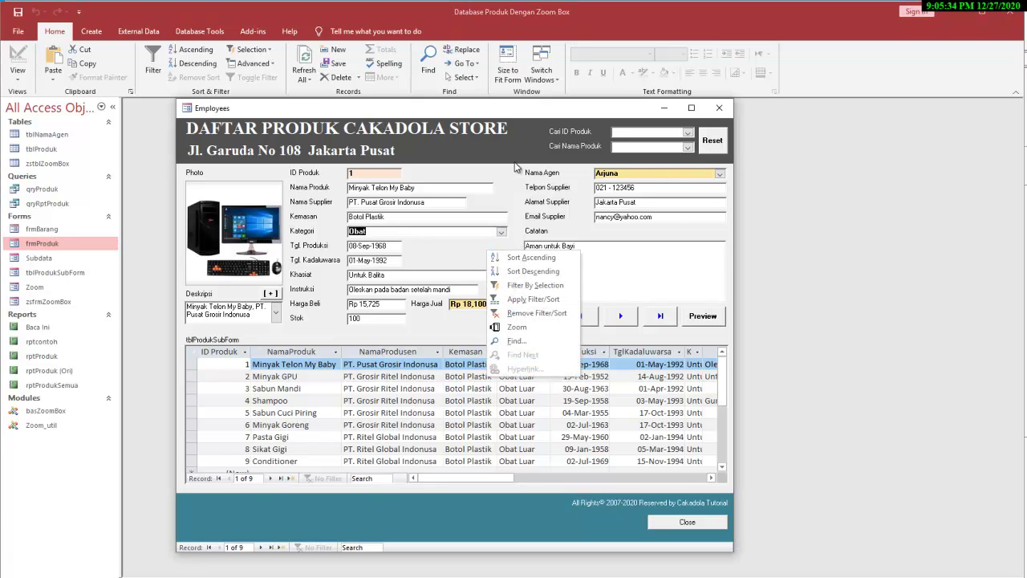
pyautogui.click(57, 251)
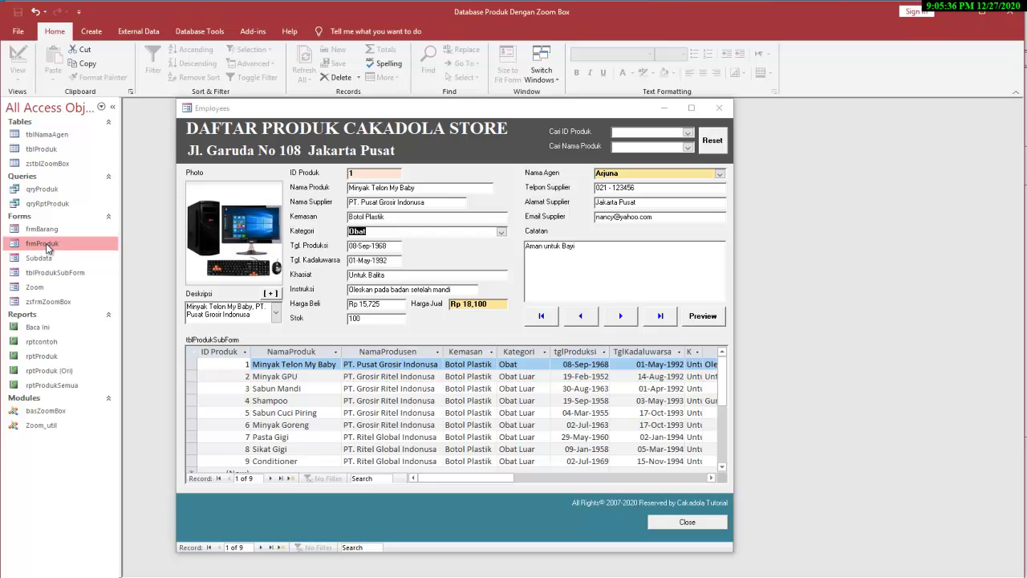
pyautogui.rightClick(48, 243)
pyautogui.click(126, 283)
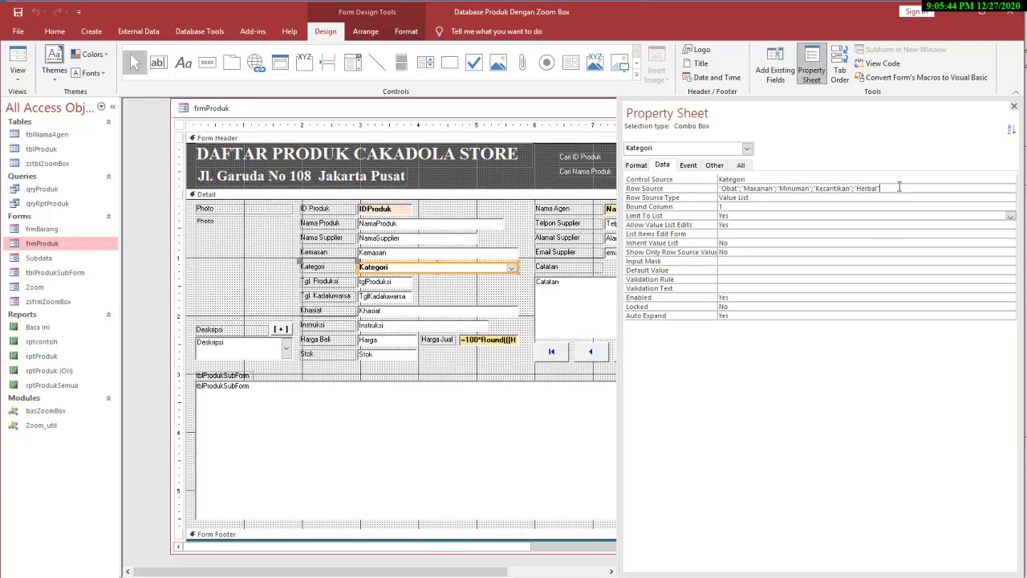
pyautogui.moveTo(900, 186); pyautogui.dragTo(700, 170)
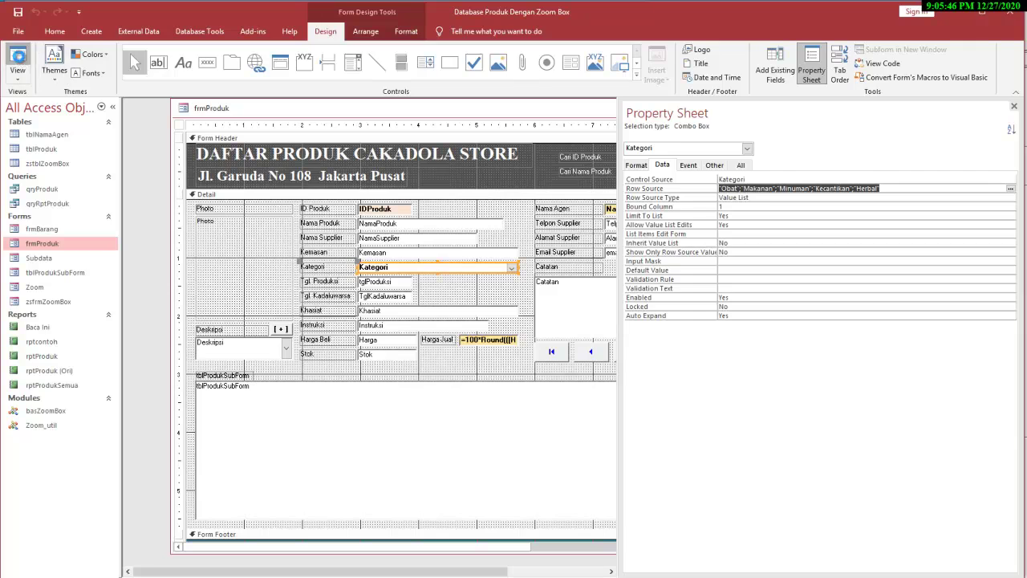
# Return frmProduk to Form View and examine the choices in the Nama Agen combo box
pyautogui.click(17, 60)
pyautogui.click(720, 174)
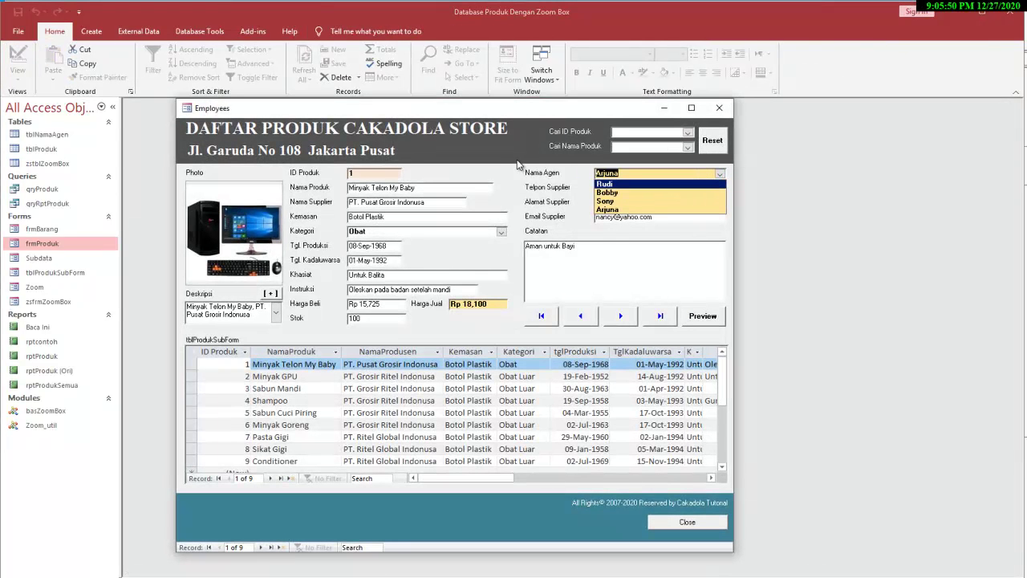
pyautogui.click(515, 185)
pyautogui.rightClick(510, 177)
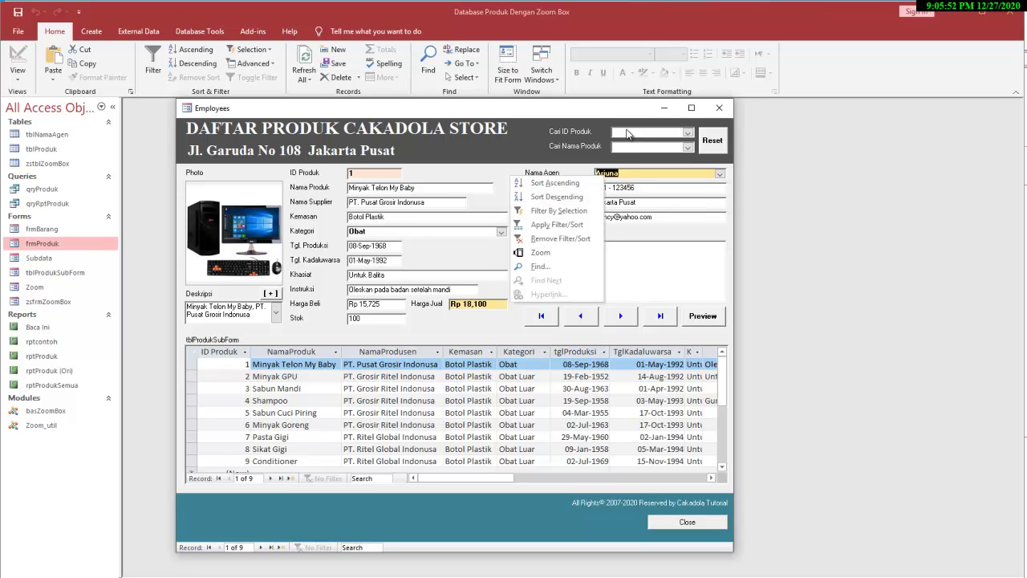
# Reopen frmProduk in Design View and examine the Nama Agen combo box's Row Source and Row Source Type, keeping tblNamaAgen chosen
pyautogui.rightClick(36, 243)
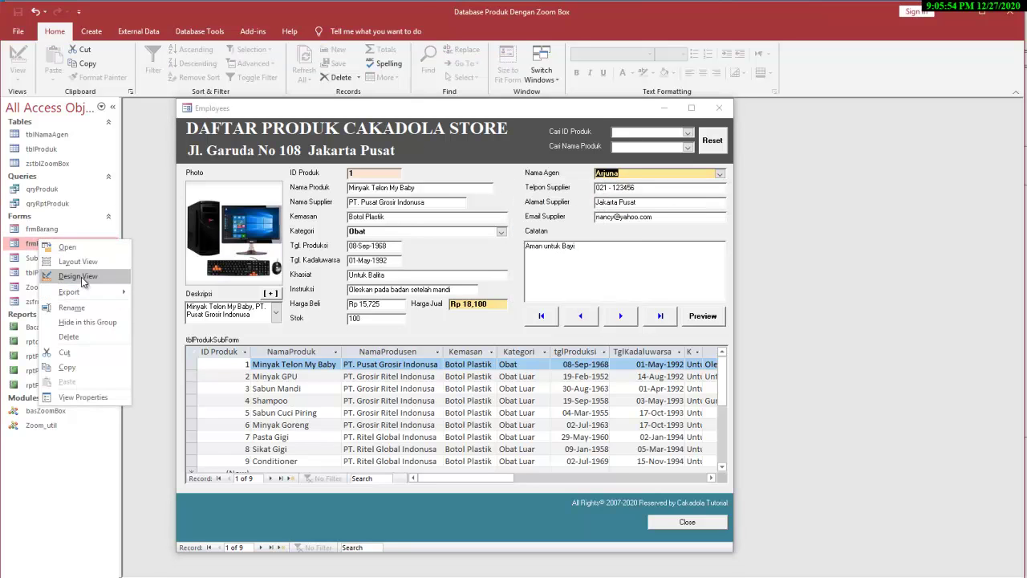
pyautogui.click(78, 276)
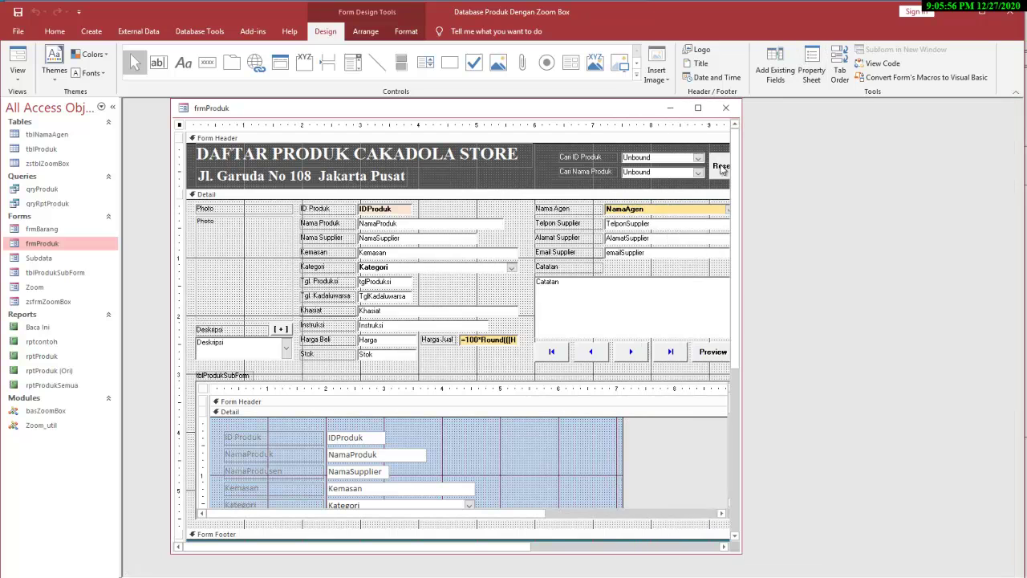
pyautogui.doubleClick(642, 211)
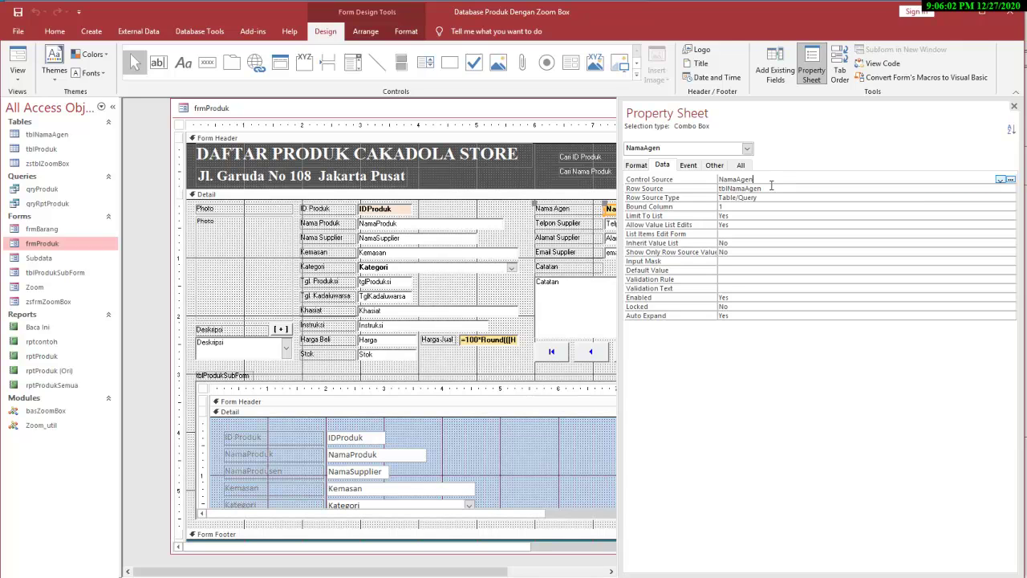
pyautogui.click(1000, 190)
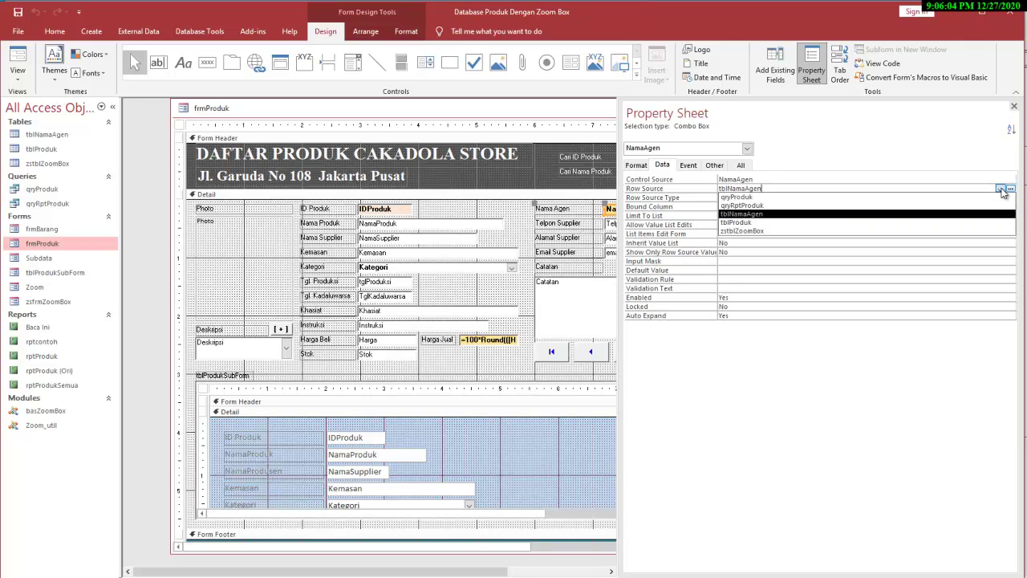
pyautogui.click(902, 214)
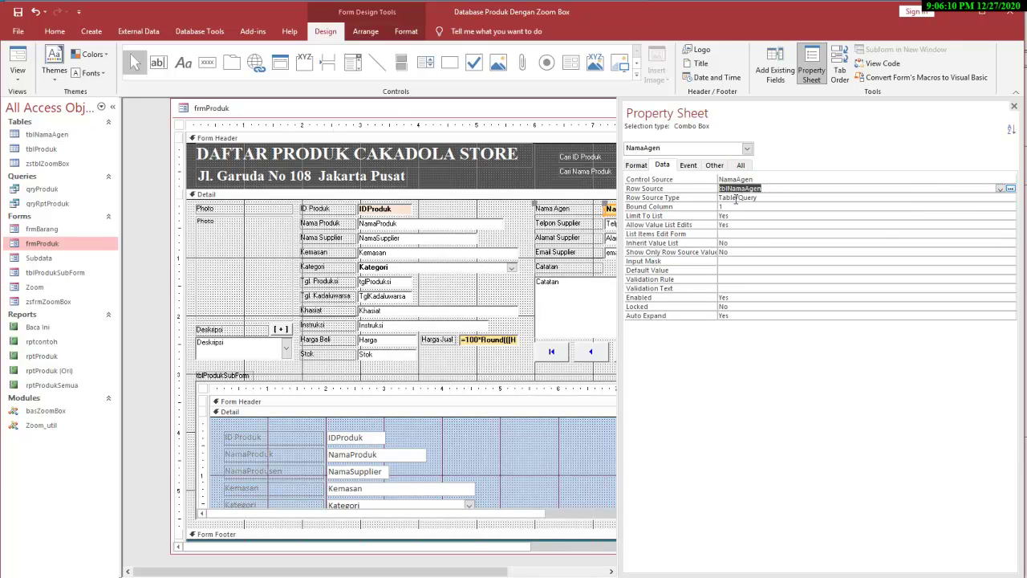
pyautogui.click(772, 197)
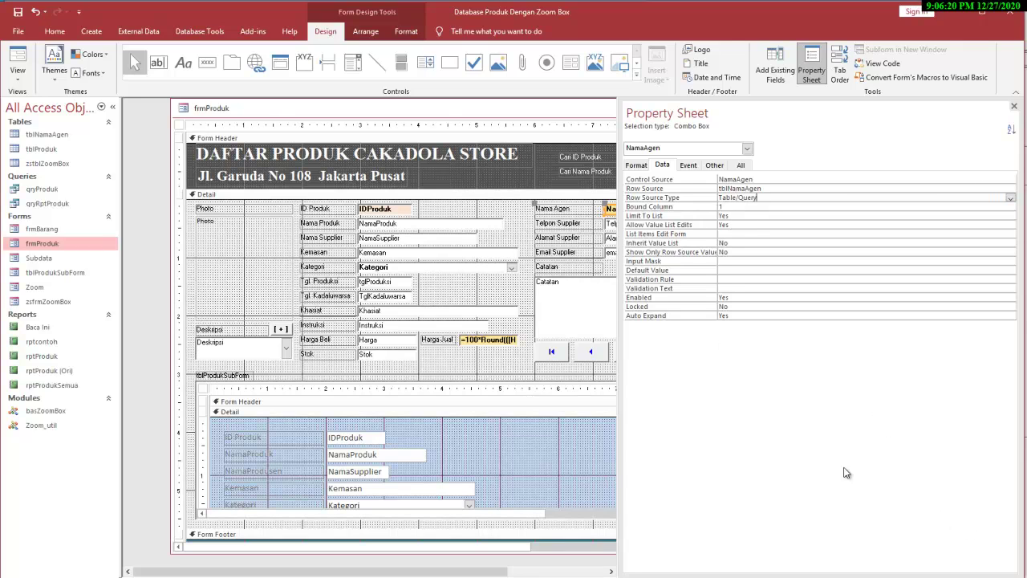
# Open tblNamaAgen in Design View and examine the NamaAgen field's data type and Field Size
pyautogui.doubleClick(46, 135)
pyautogui.click(32, 64)
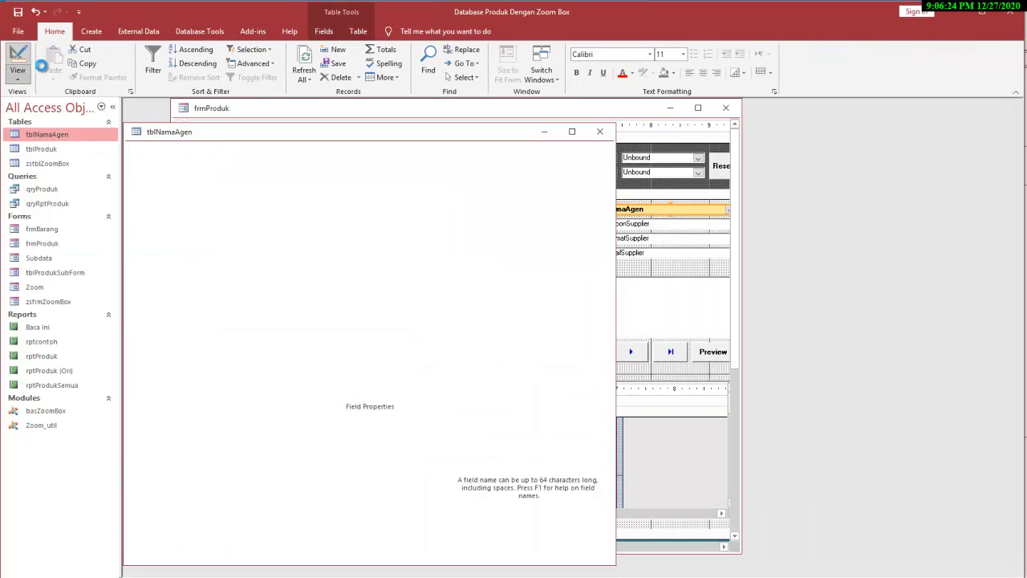
pyautogui.click(310, 159)
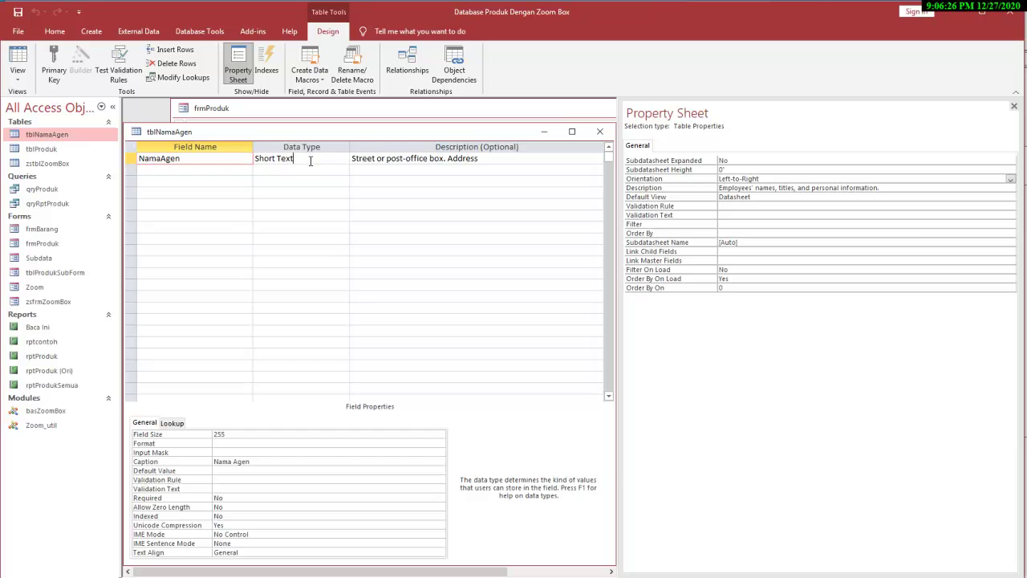
pyautogui.click(230, 435)
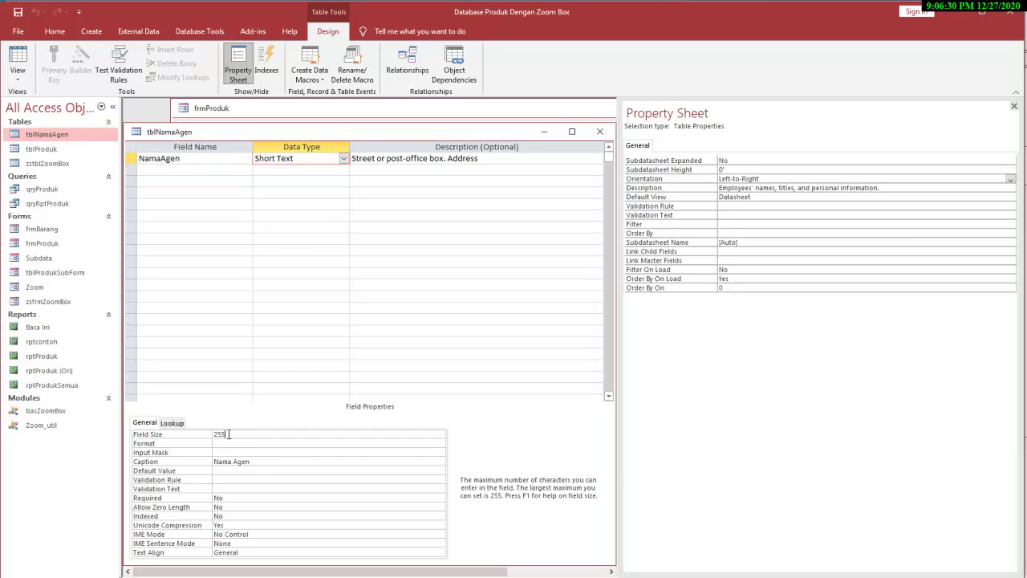
# Narrow the Field Name column to fit, recheck NamaAgen's data type and Field Size, and close tblNamaAgen
pyautogui.doubleClick(253, 149)
pyautogui.click(232, 169)
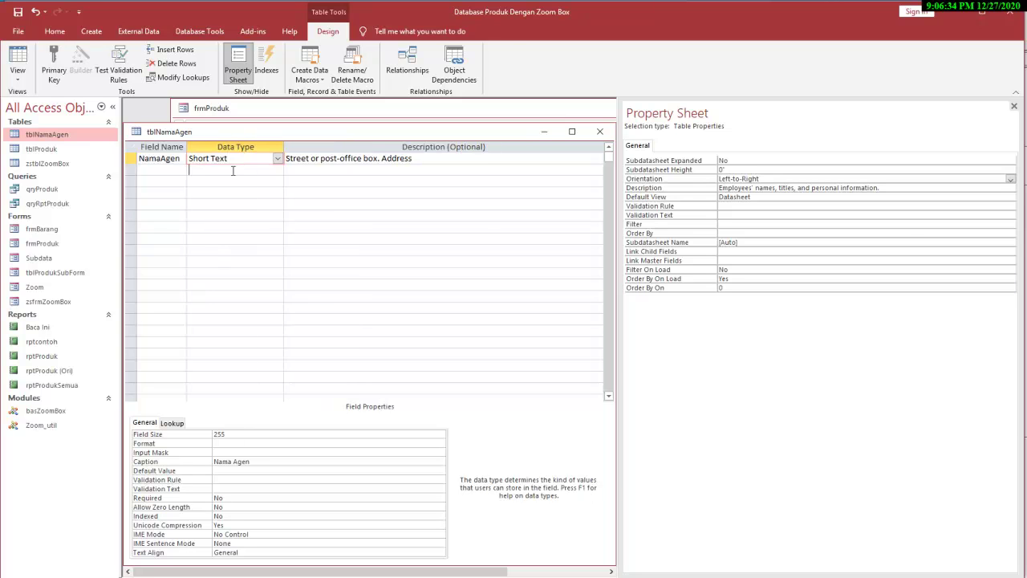
pyautogui.click(236, 160)
pyautogui.doubleClick(234, 436)
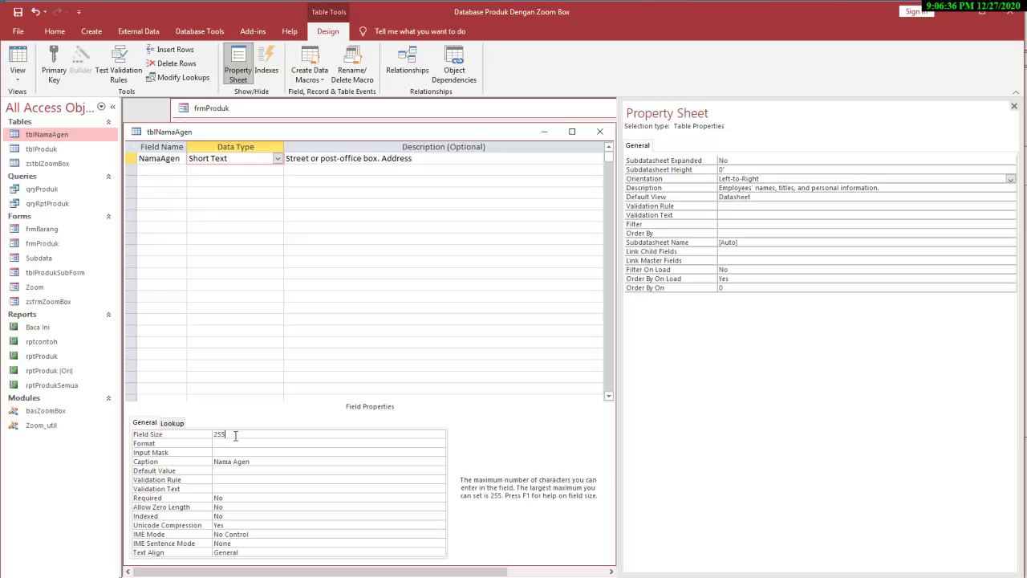
pyautogui.click(238, 437)
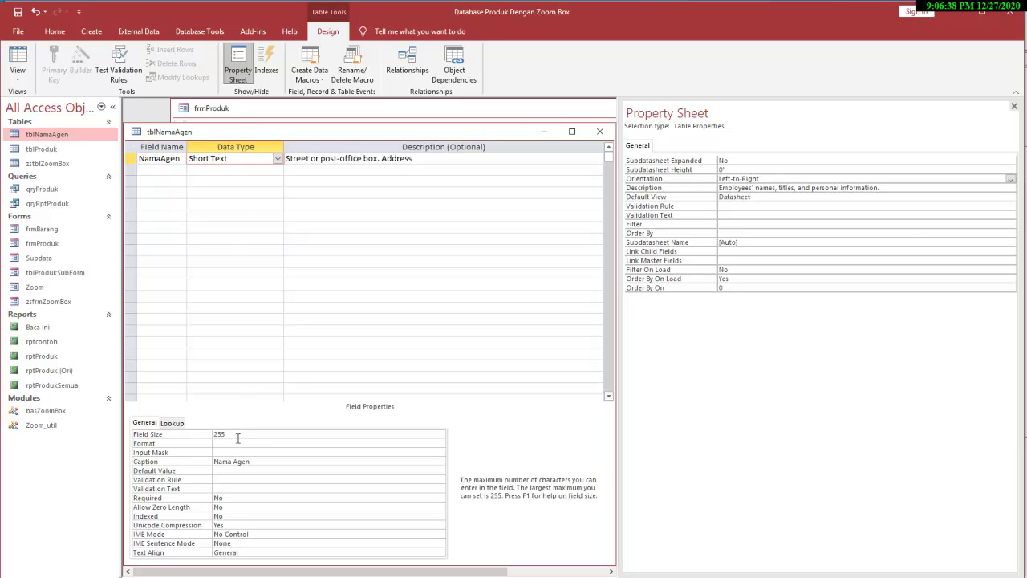
pyautogui.click(225, 170)
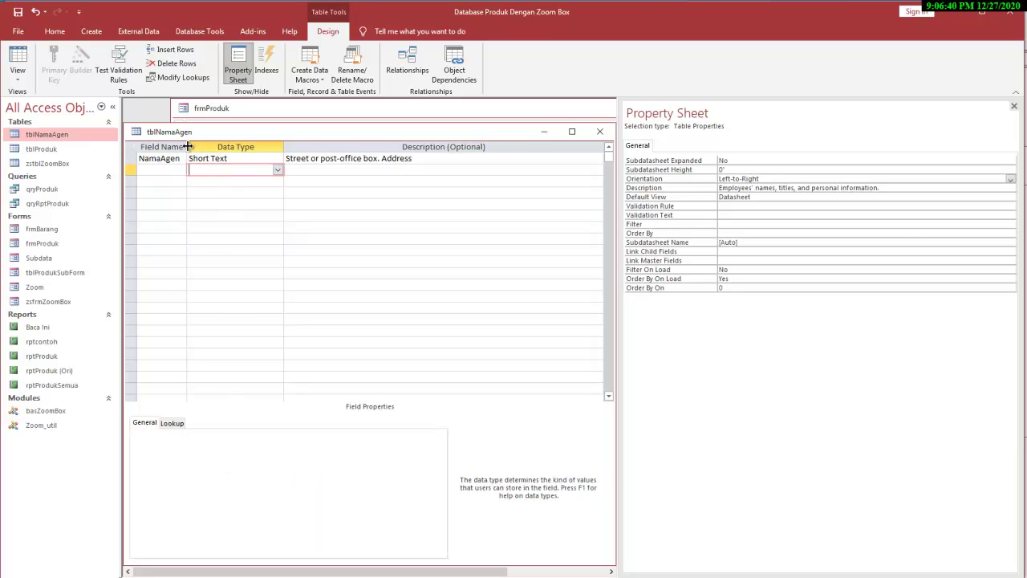
pyautogui.moveTo(187, 146); pyautogui.dragTo(191, 146)
pyautogui.click(240, 158)
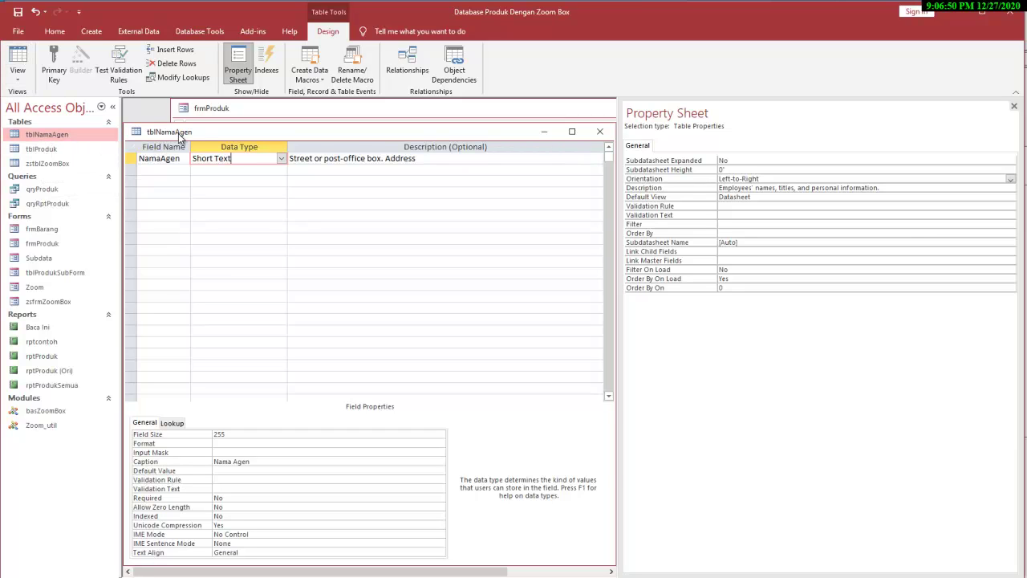
pyautogui.click(600, 130)
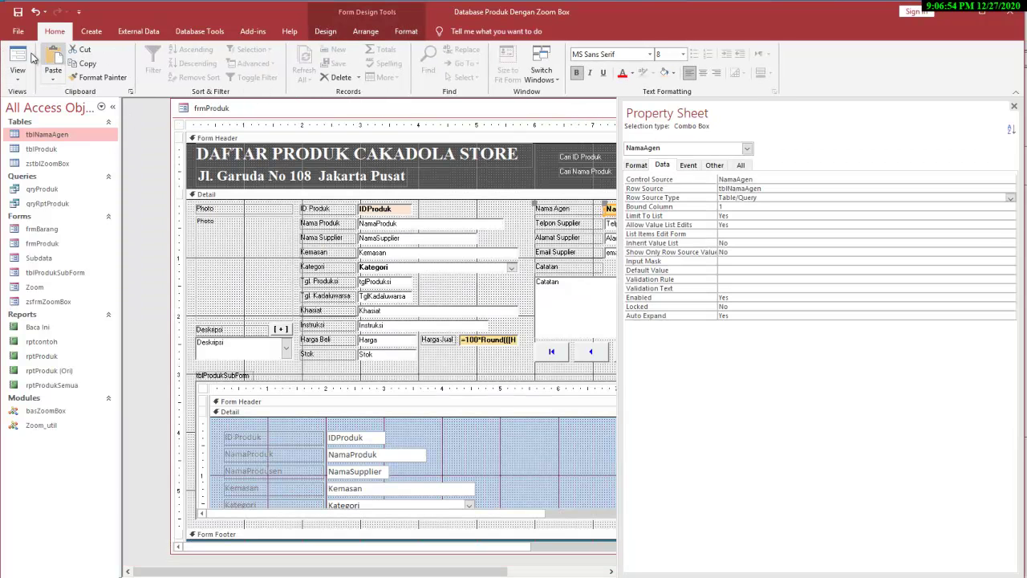
# Switch frmProduk to Form View, enter a new agent's name in Nama Agen for product 1, and accept adding it to the list
pyautogui.click(18, 58)
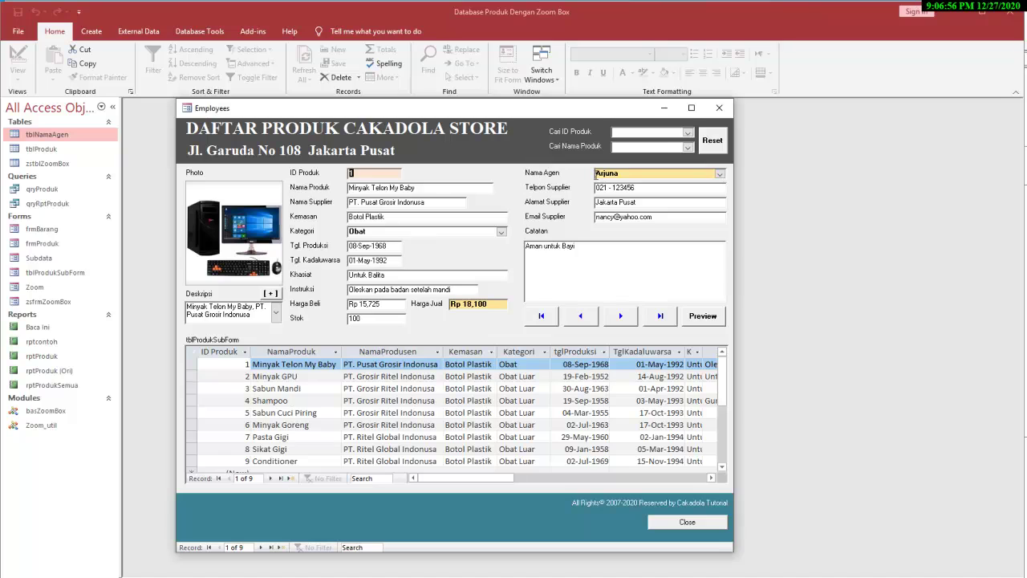
pyautogui.click(721, 175)
pyautogui.click(721, 174)
pyautogui.write('Bhima')
pyautogui.press('Return')
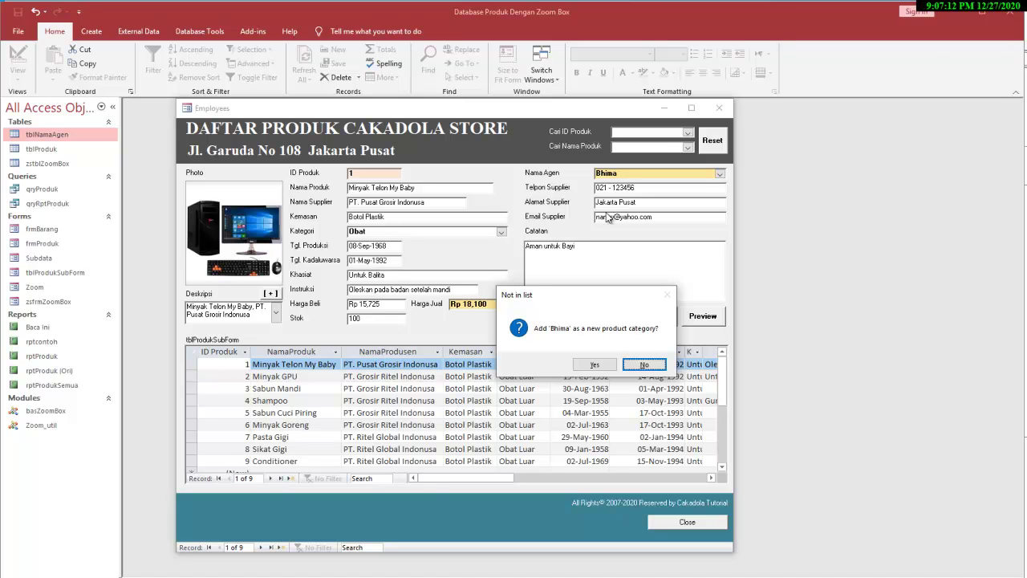
pyautogui.click(594, 365)
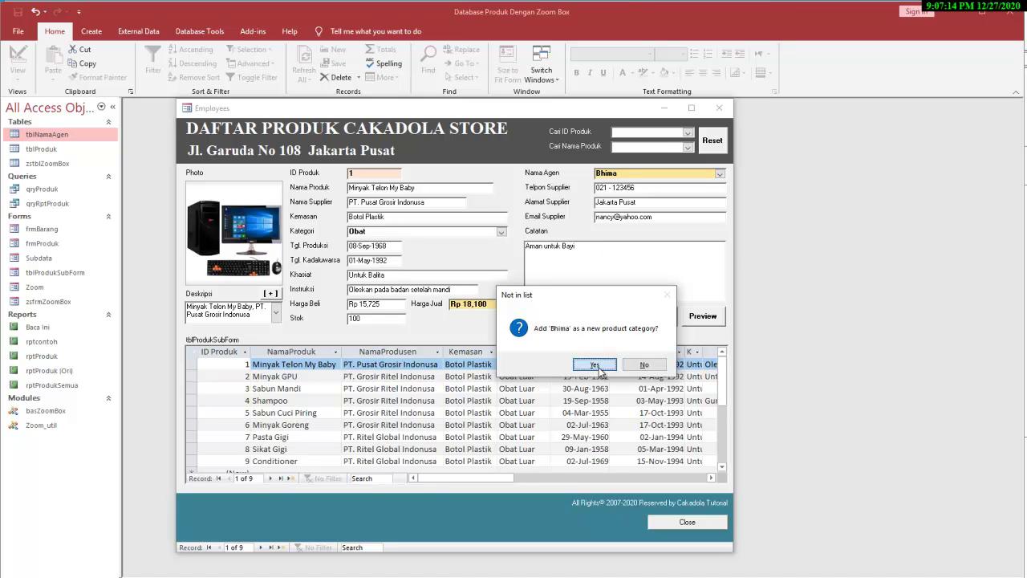
# Check the Nama Agen choices for the newly added agent, keeping that agent selected for product 1
pyautogui.click(720, 175)
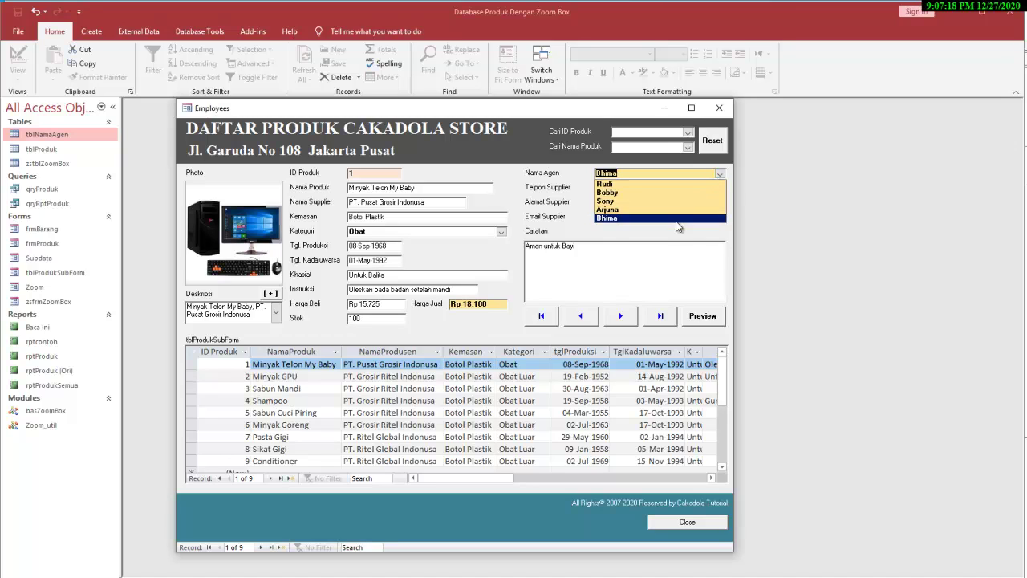
pyautogui.click(675, 218)
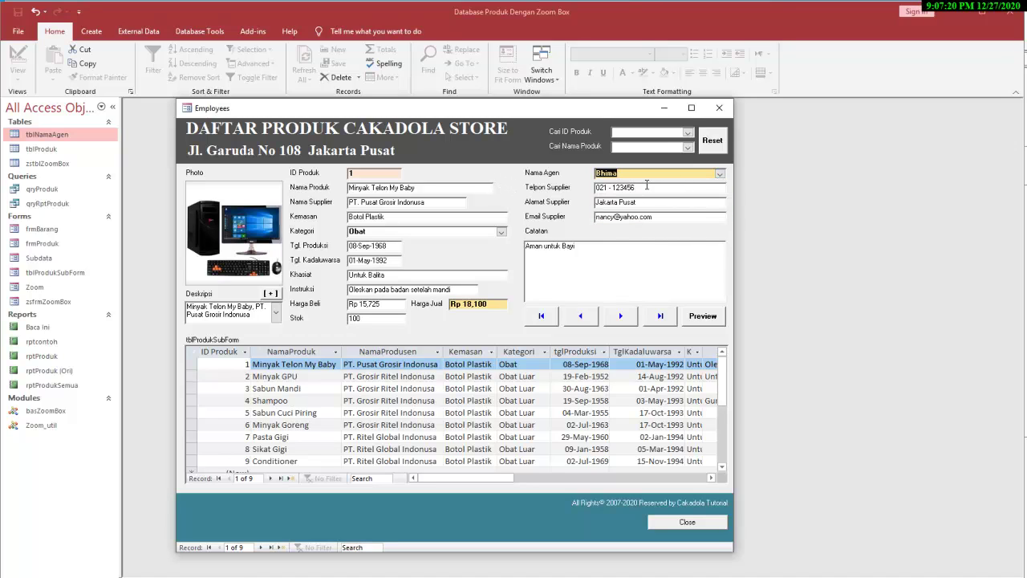
pyautogui.click(720, 175)
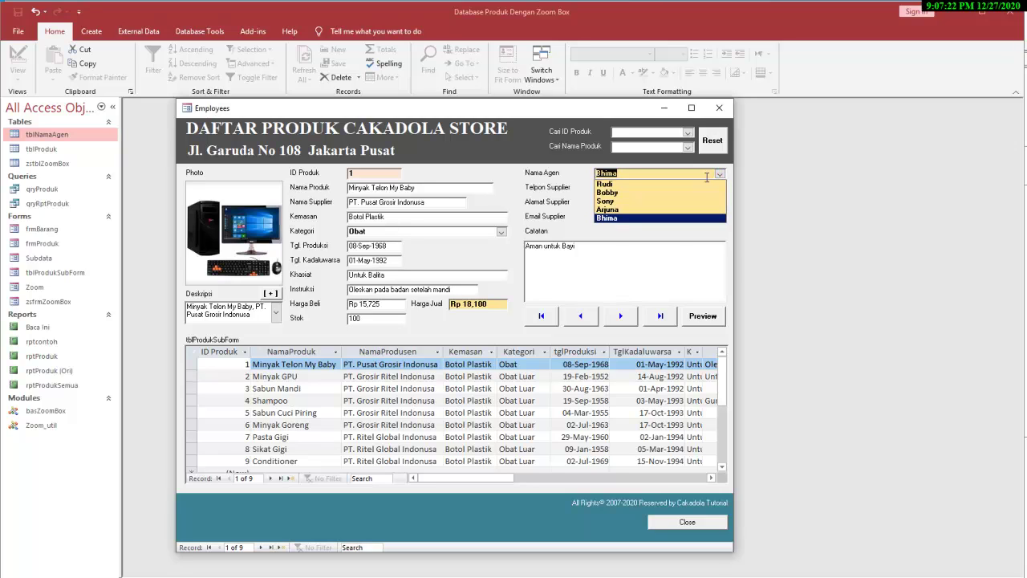
# Open frmProduk in Design View and close its Property Sheet to uncover the whole form
pyautogui.rightClick(512, 179)
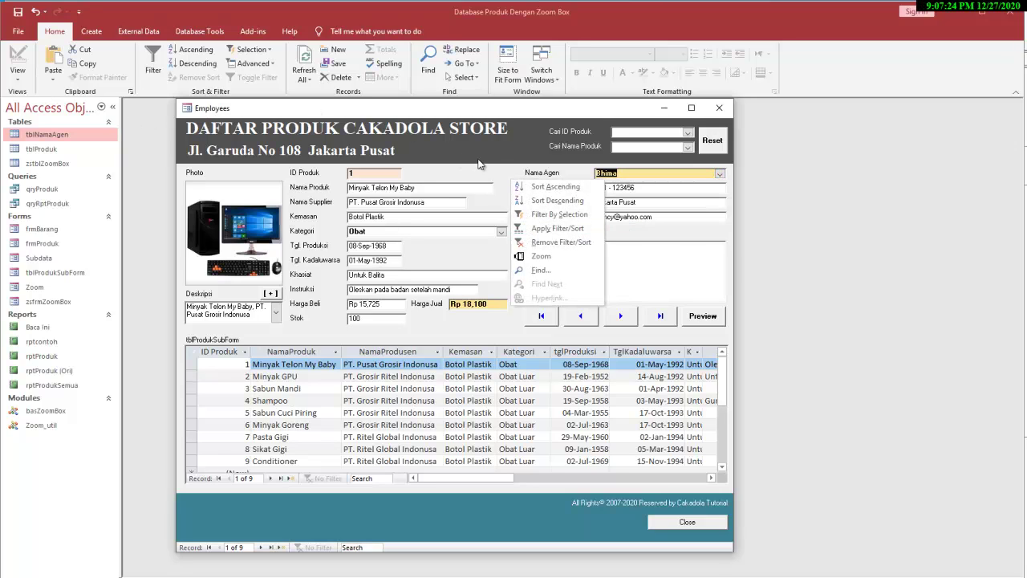
pyautogui.click(40, 260)
pyautogui.click(42, 247)
pyautogui.rightClick(42, 247)
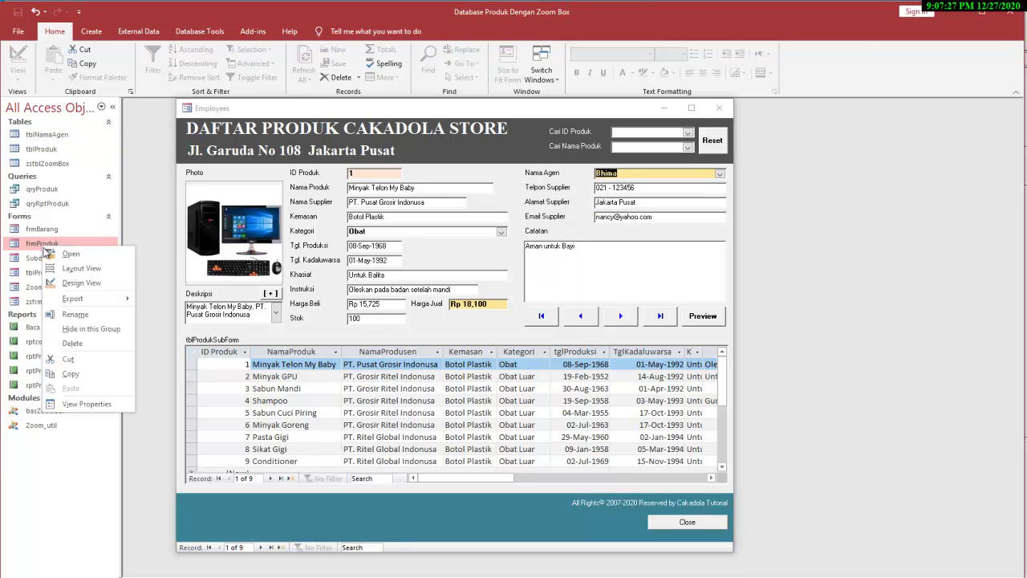
pyautogui.click(78, 285)
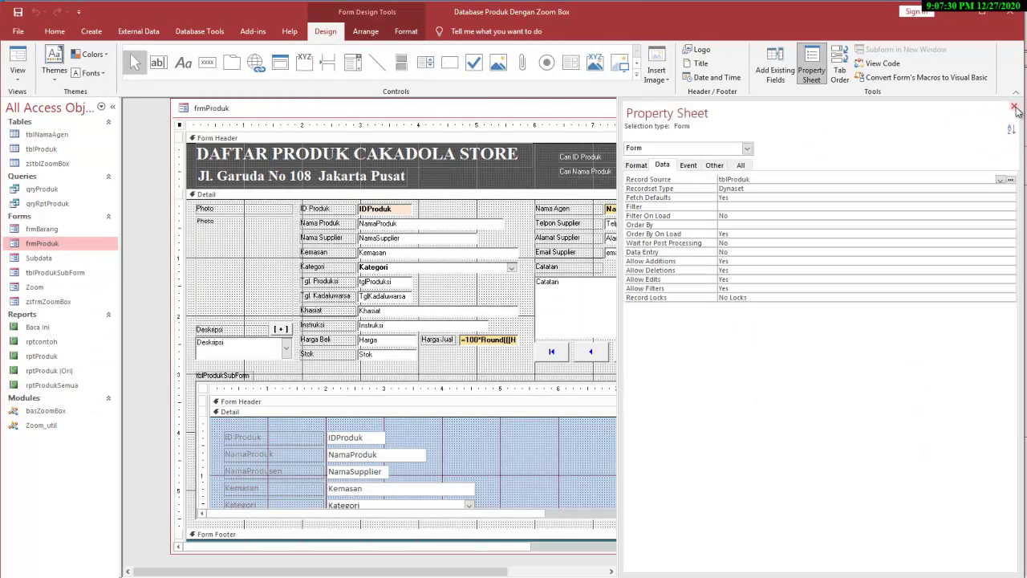
pyautogui.click(1015, 107)
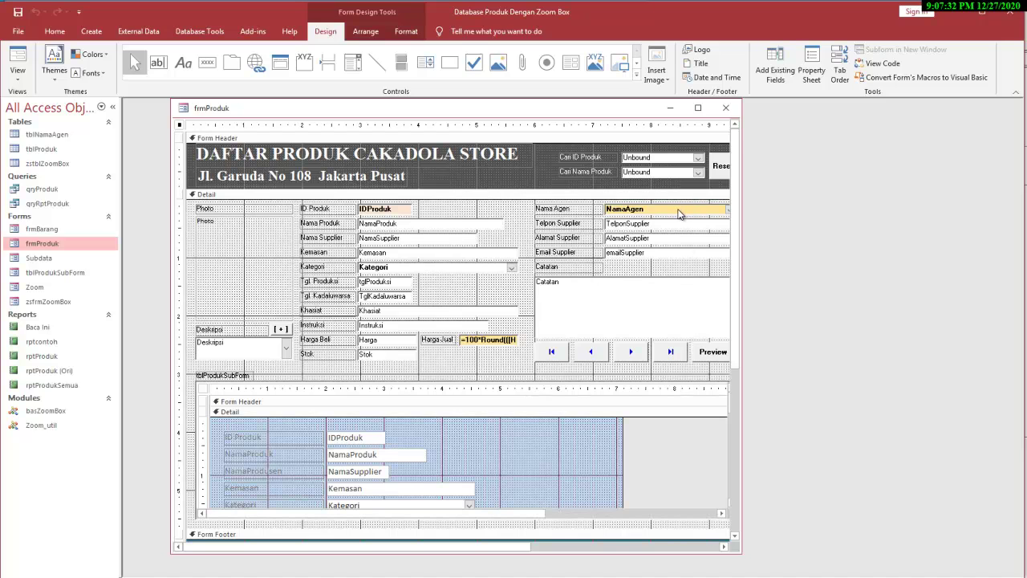
# Open the event procedure behind the NamaAgen combo box's On Not in List event
pyautogui.doubleClick(678, 213)
pyautogui.click(690, 166)
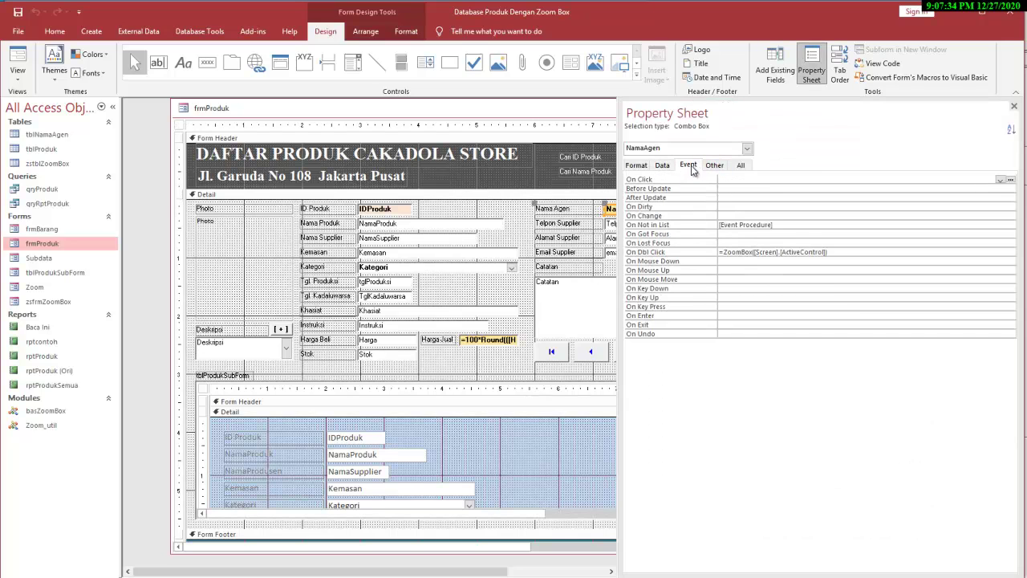
pyautogui.click(740, 225)
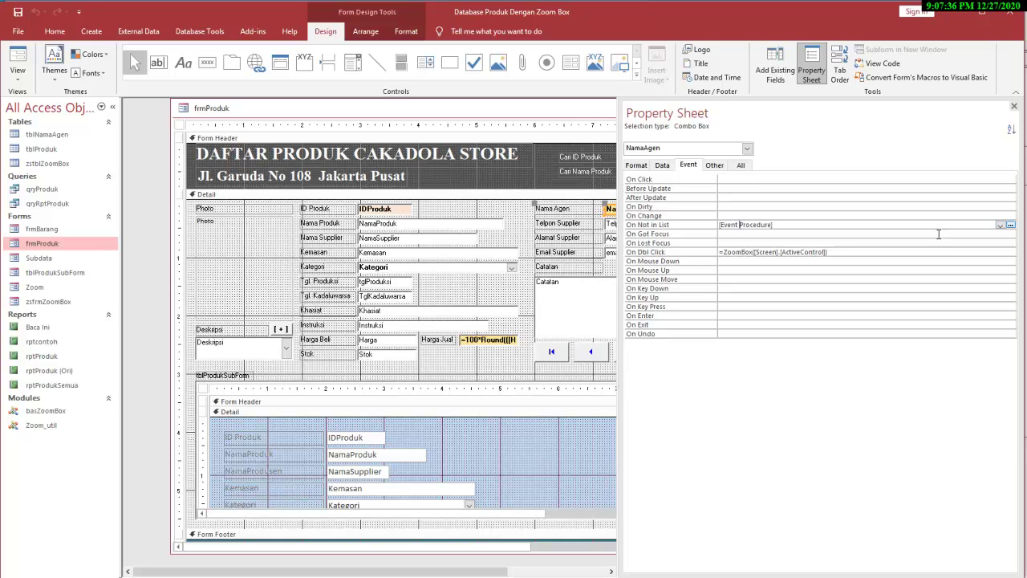
pyautogui.click(1010, 225)
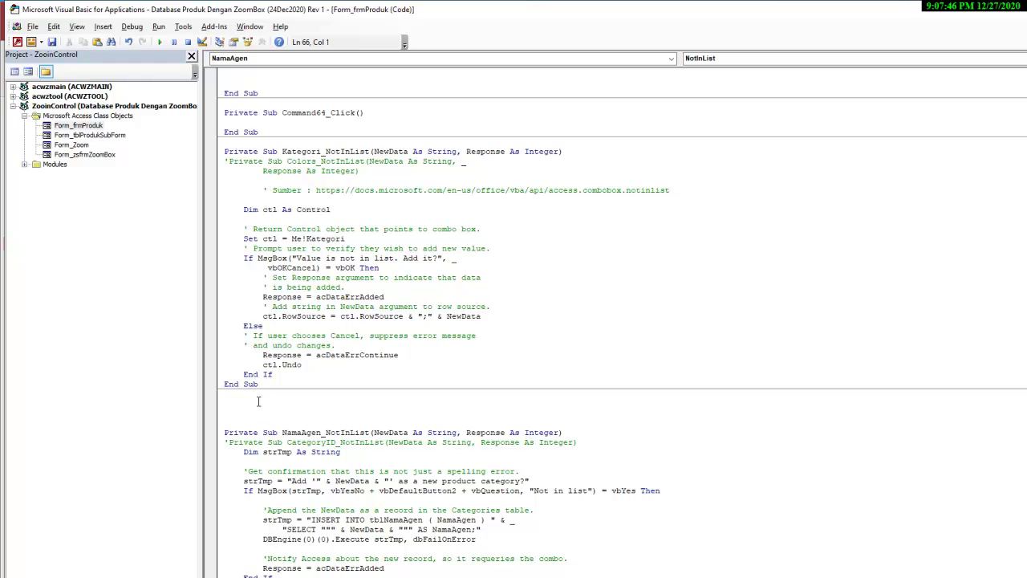
# Remove the extra blank lines between the Kategori_NotInList and NamaAgen_NotInList procedures
pyautogui.press('Delete')
pyautogui.press('Delete')
pyautogui.press('BackSpace')
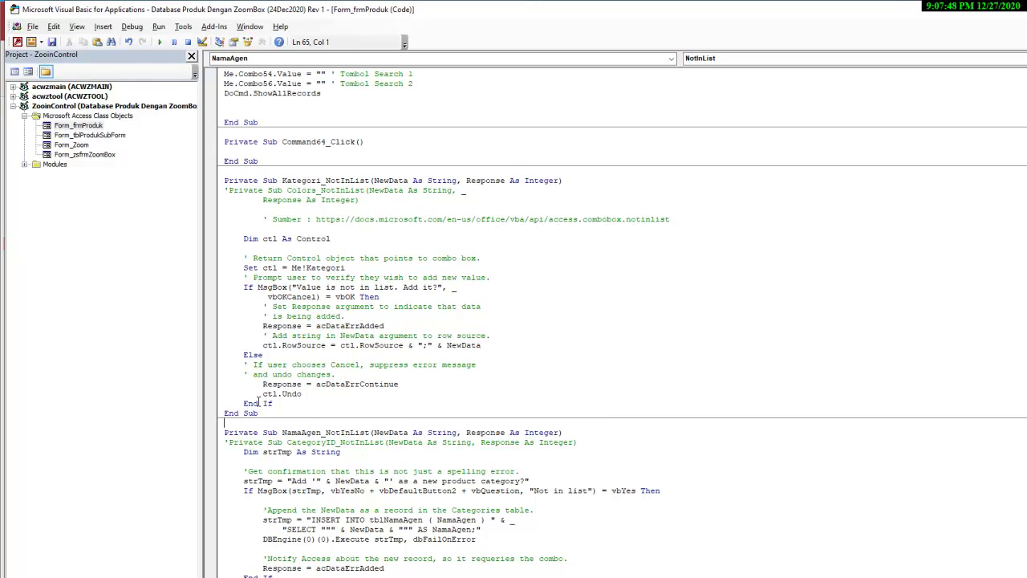
# Examine the whole NamaAgen_NotInList procedure, including its confirmation message line
pyautogui.click(265, 577)
pyautogui.press('Down')
pyautogui.press('Down')
pyautogui.press('Down')
pyautogui.press('Down')
pyautogui.press('Down')
pyautogui.press('Down')
pyautogui.press('Down')
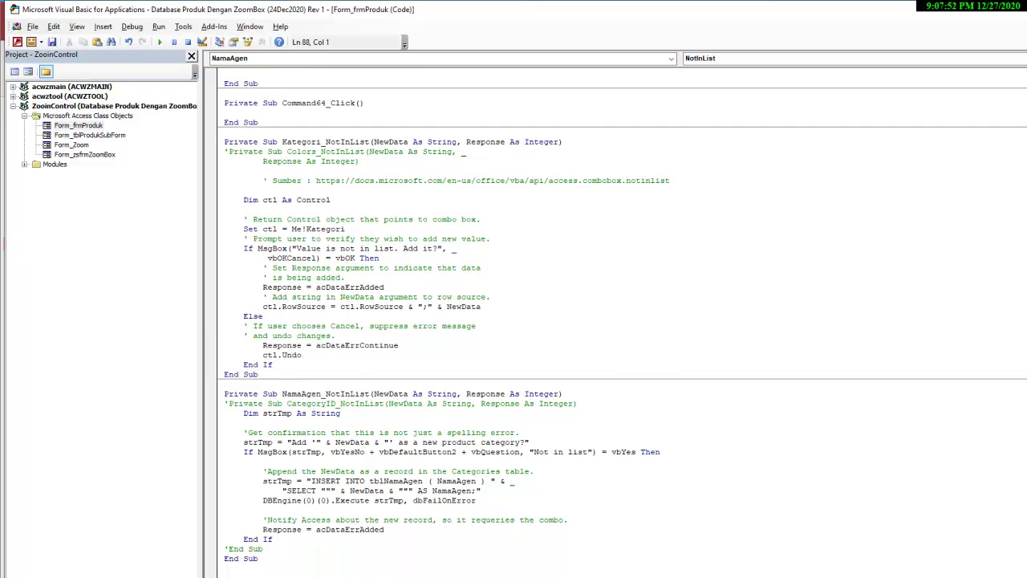
pyautogui.scroll(-1, 321, 542)
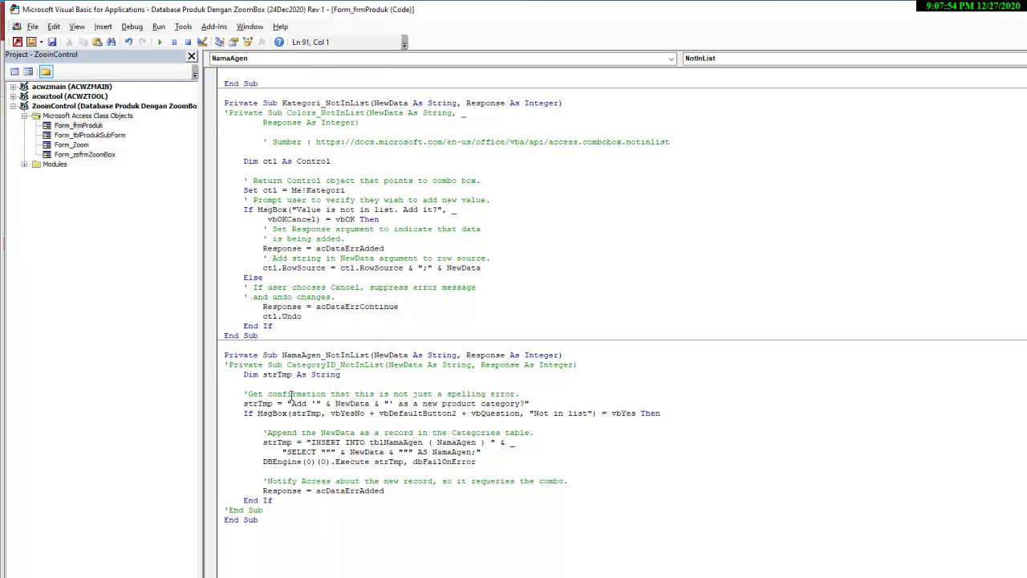
pyautogui.moveTo(272, 520); pyautogui.dragTo(214, 358)
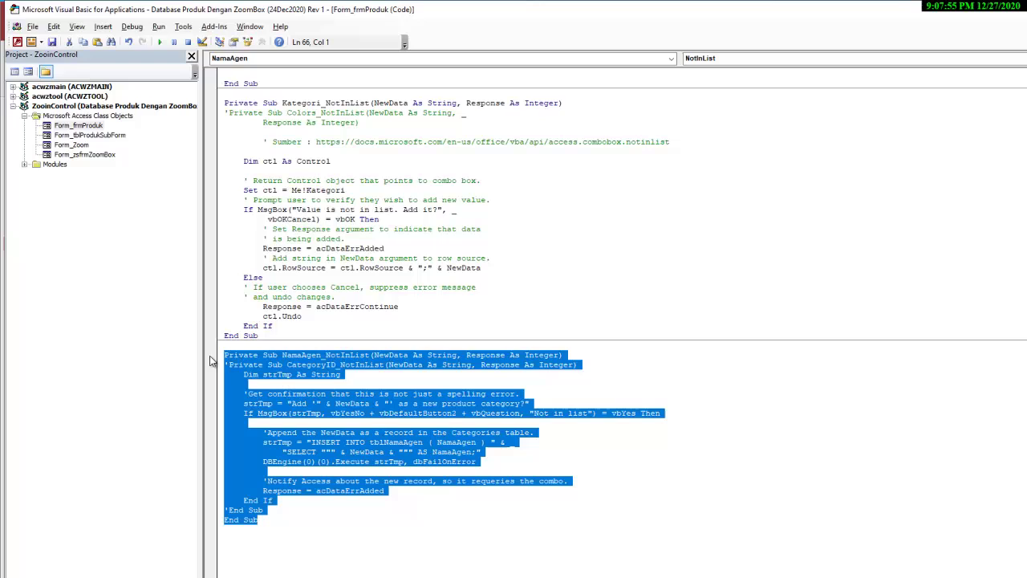
pyautogui.click(695, 464)
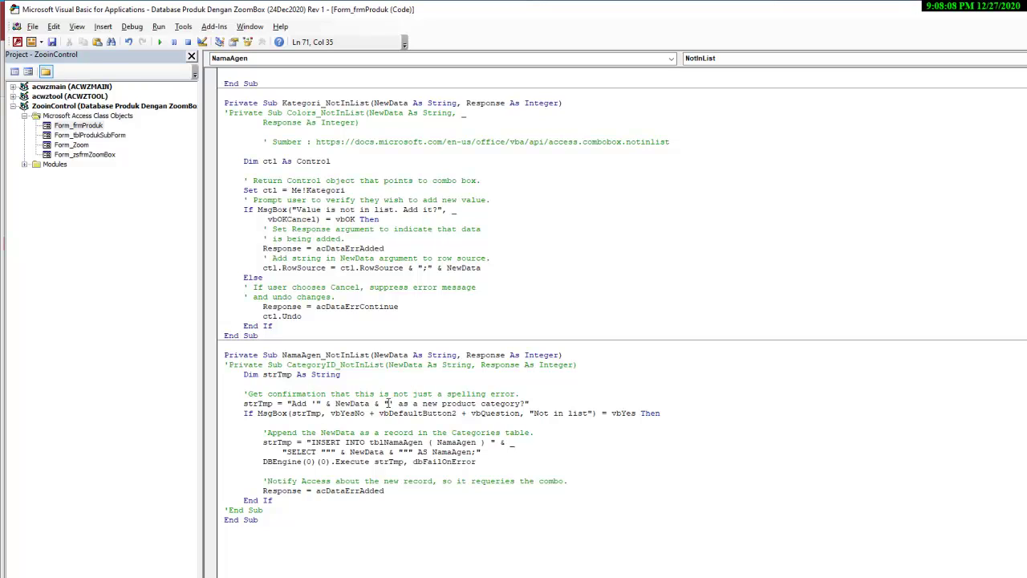
pyautogui.moveTo(389, 404); pyautogui.dragTo(385, 404)
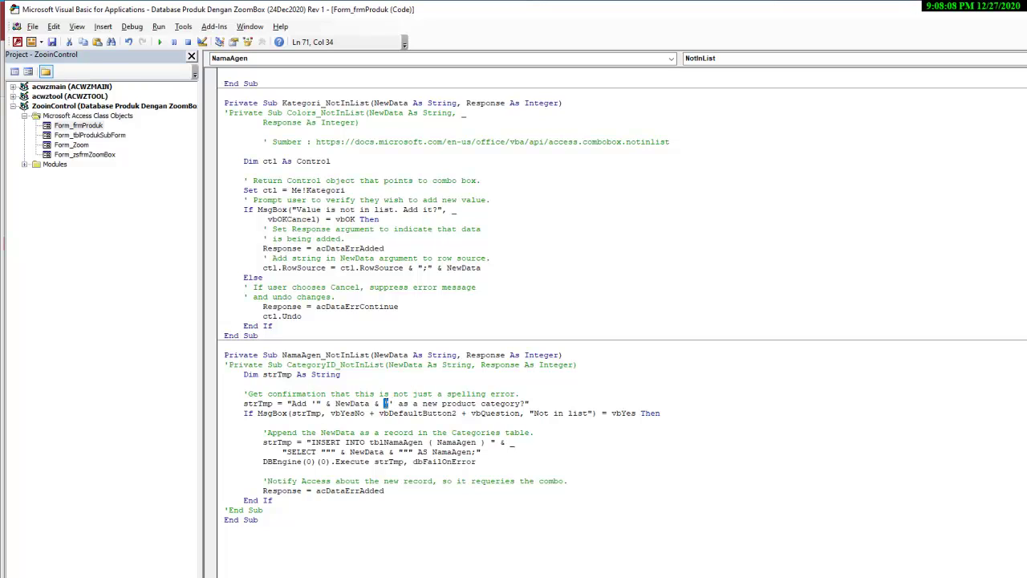
pyautogui.click(405, 378)
# Delete the commented-out CategoryID_NotInList header and the commented-out End Sub line from NamaAgen_NotInList, and return to frmProduk
pyautogui.click(228, 366)
pyautogui.press('Delete')
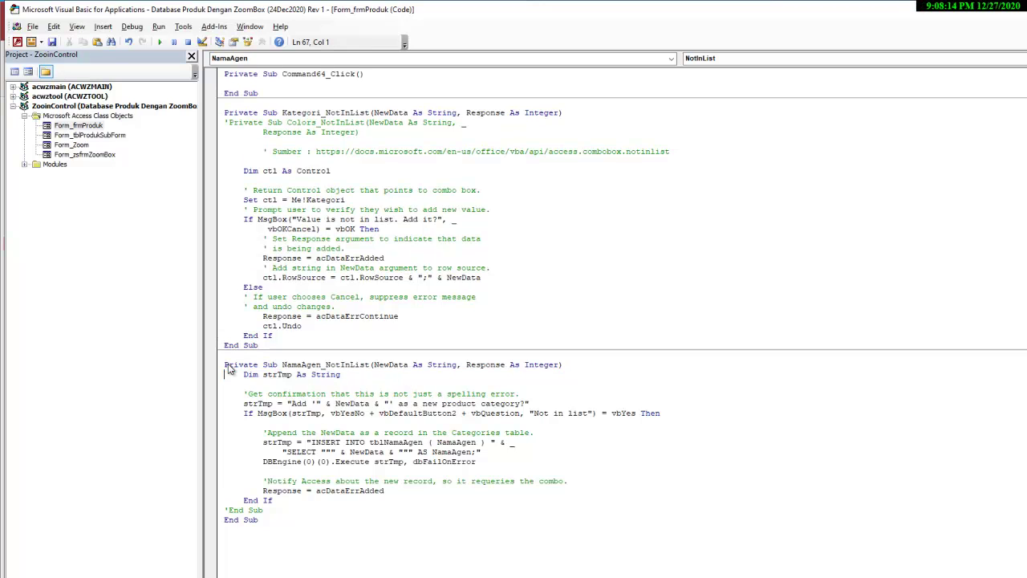
pyautogui.click(215, 512)
pyautogui.press('Delete')
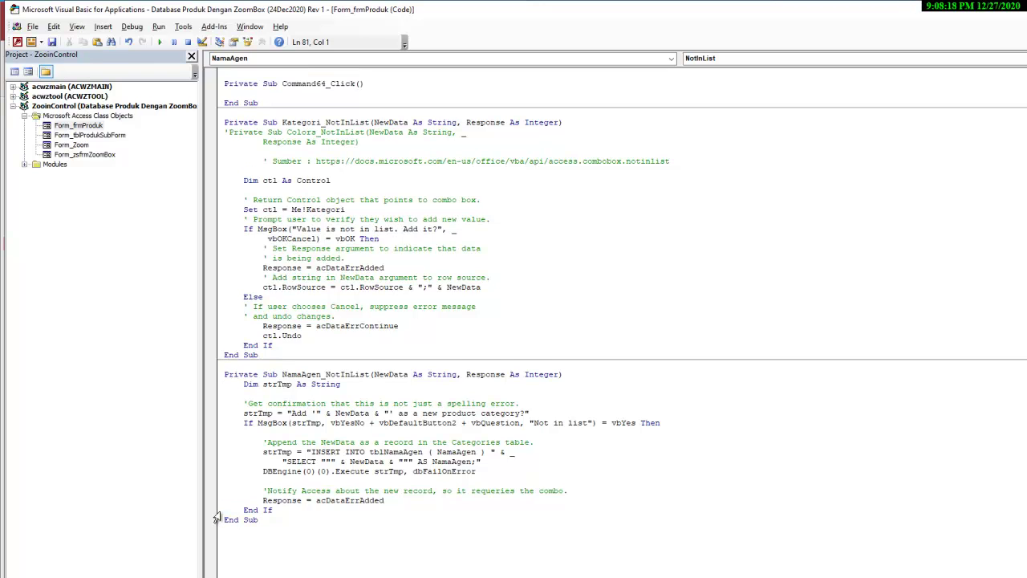
pyautogui.click(507, 337)
pyautogui.click(17, 42)
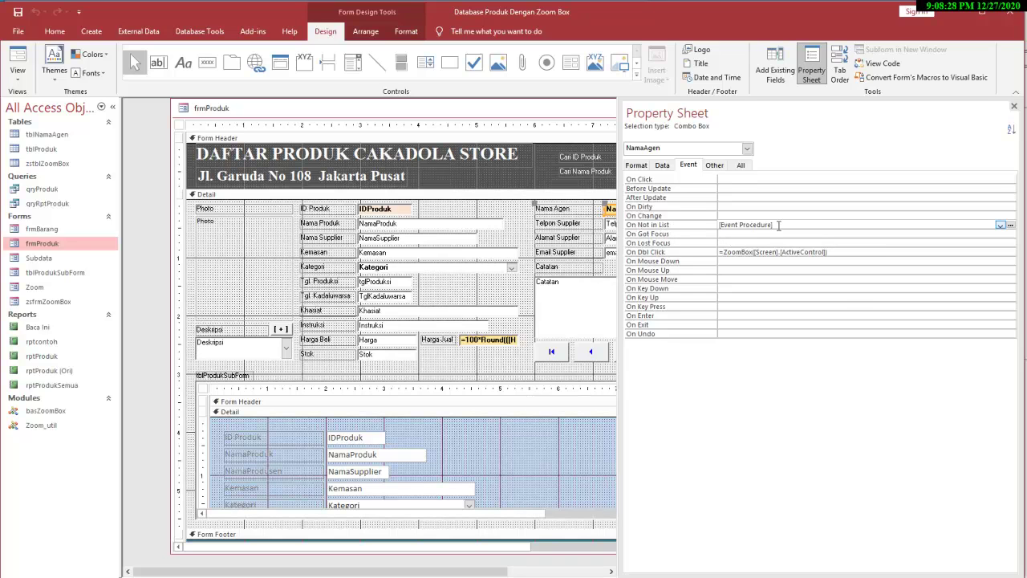
# Reopen the NamaAgen_NotInList code and examine the tblNamaAgen table and NamaAgen field names in its INSERT INTO statement
pyautogui.click(1011, 225)
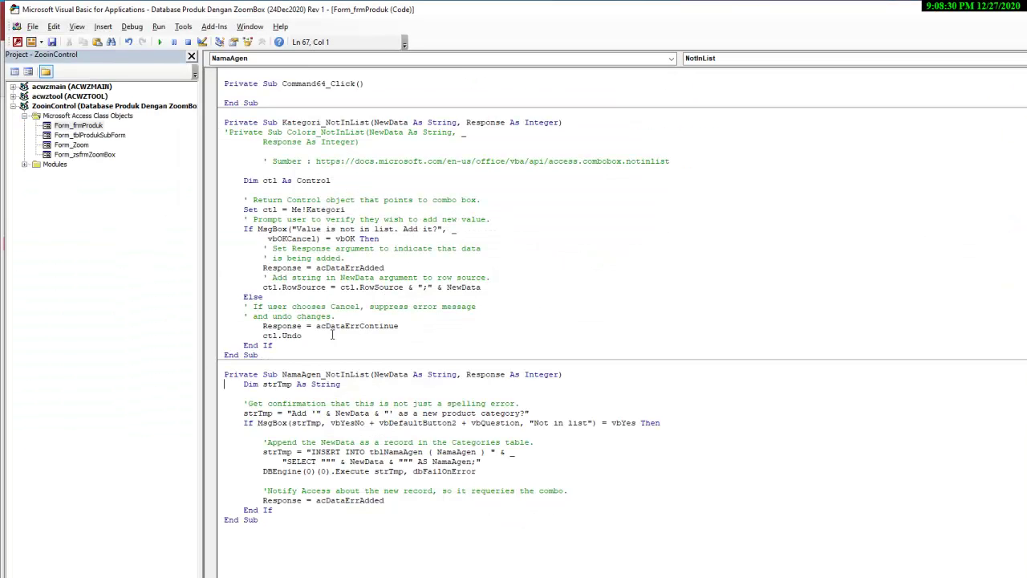
pyautogui.click(335, 413)
pyautogui.moveTo(370, 452); pyautogui.dragTo(423, 452)
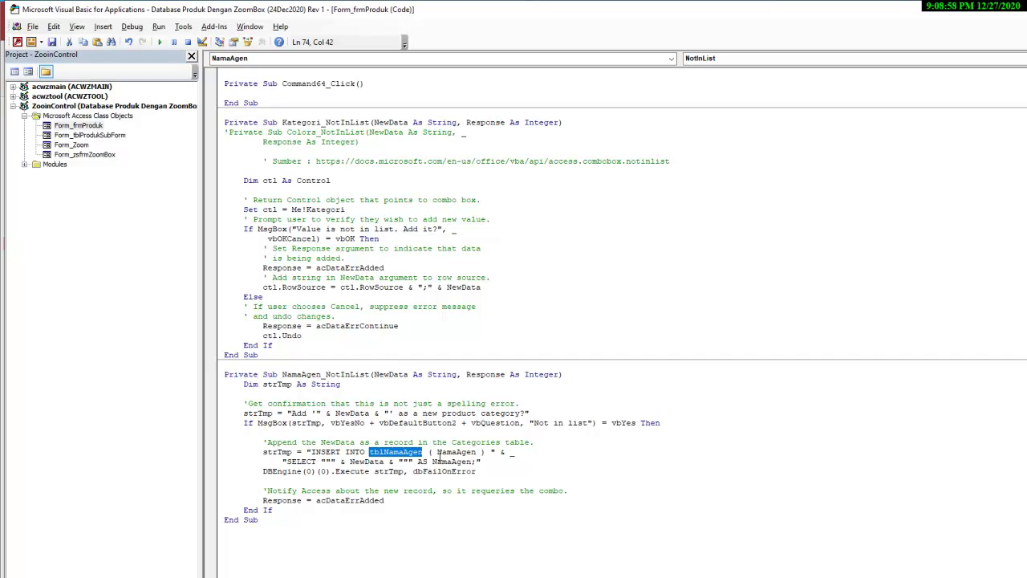
pyautogui.moveTo(438, 453); pyautogui.dragTo(484, 456)
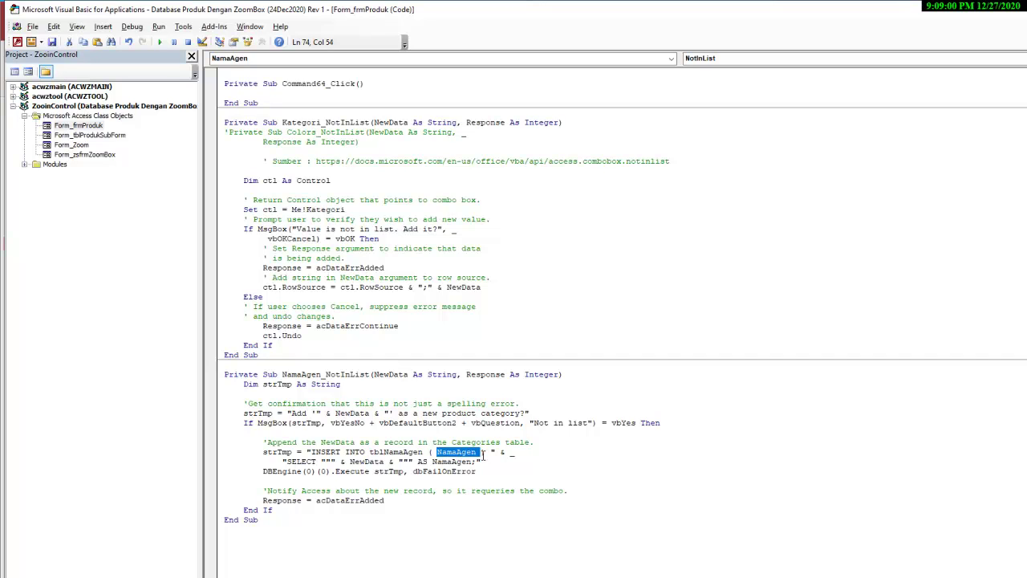
pyautogui.click(482, 464)
pyautogui.click(421, 507)
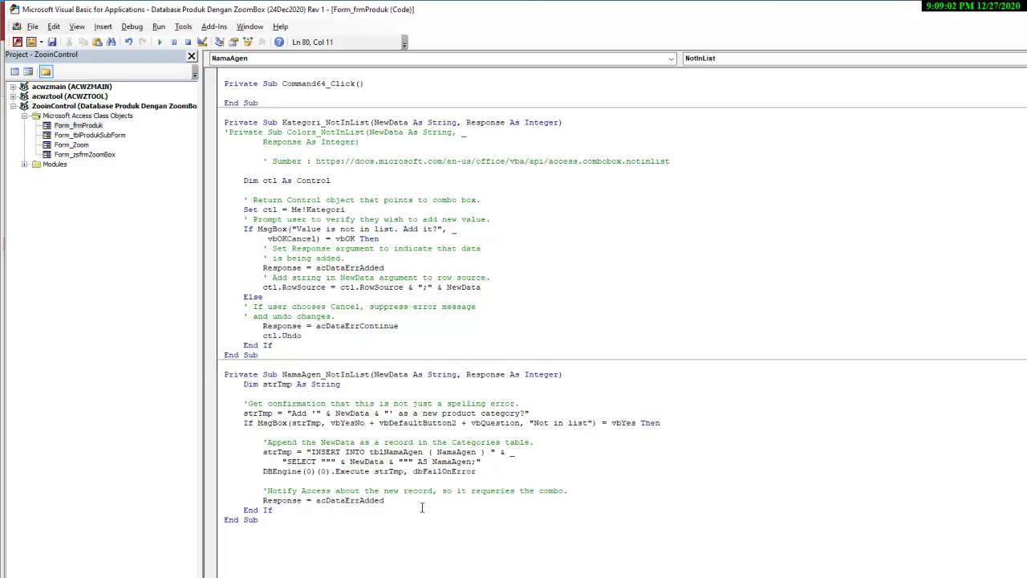
pyautogui.moveTo(261, 520); pyautogui.dragTo(204, 373)
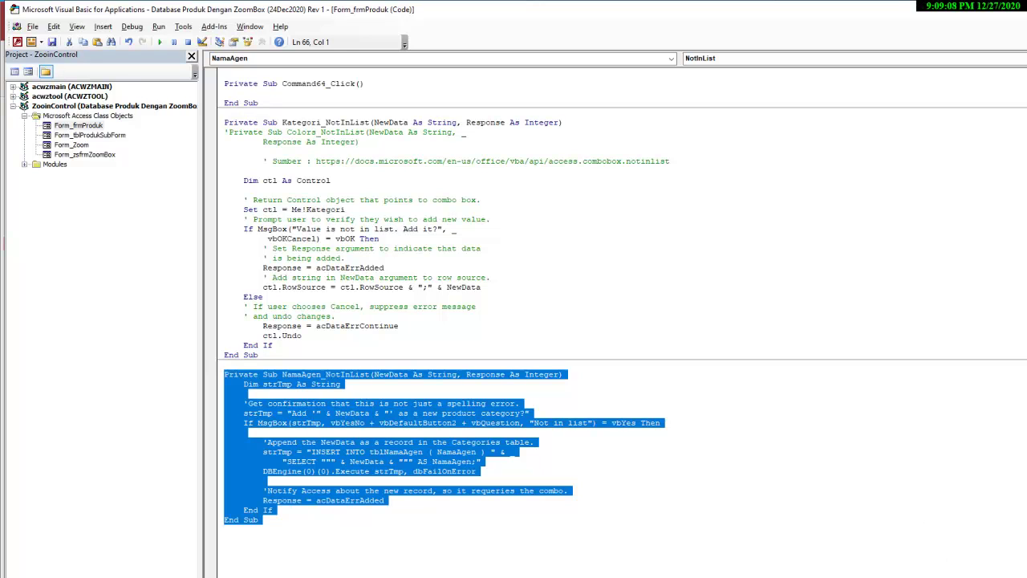
pyautogui.hotkey('alt', 'Tab')
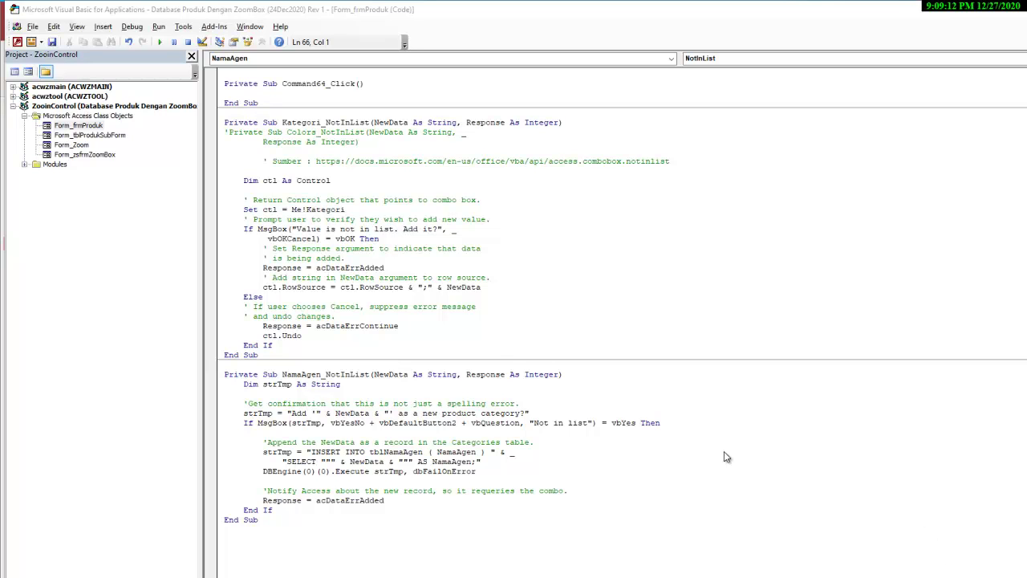
# Return from the code editor to frmProduk and switch it to Form View
pyautogui.click(15, 41)
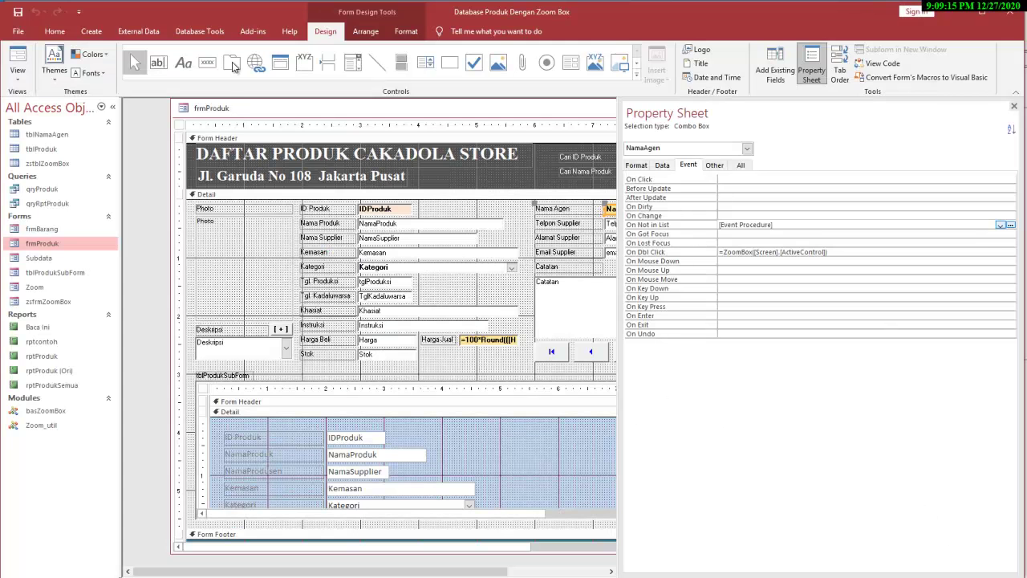
pyautogui.click(16, 41)
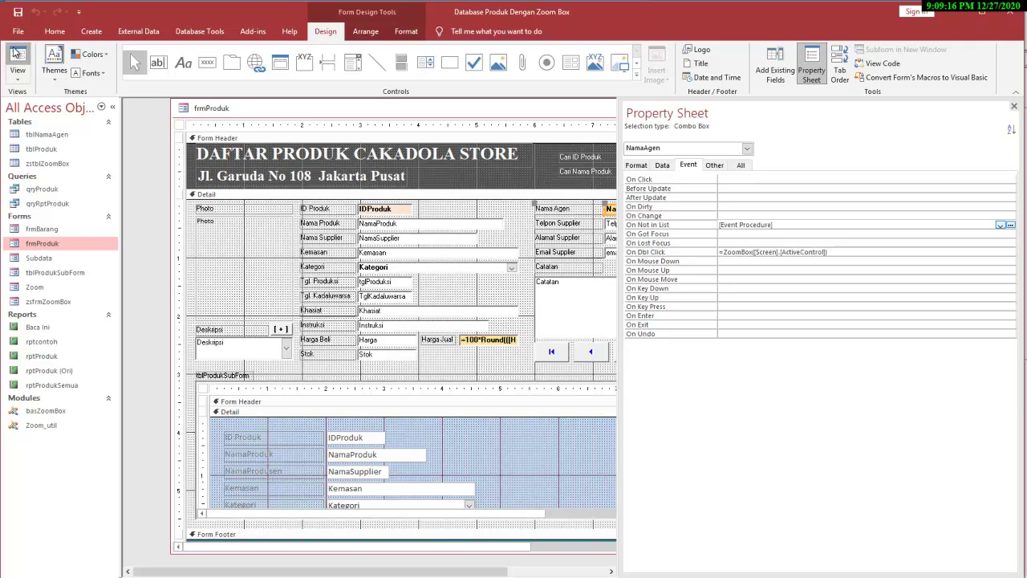
pyautogui.click(16, 53)
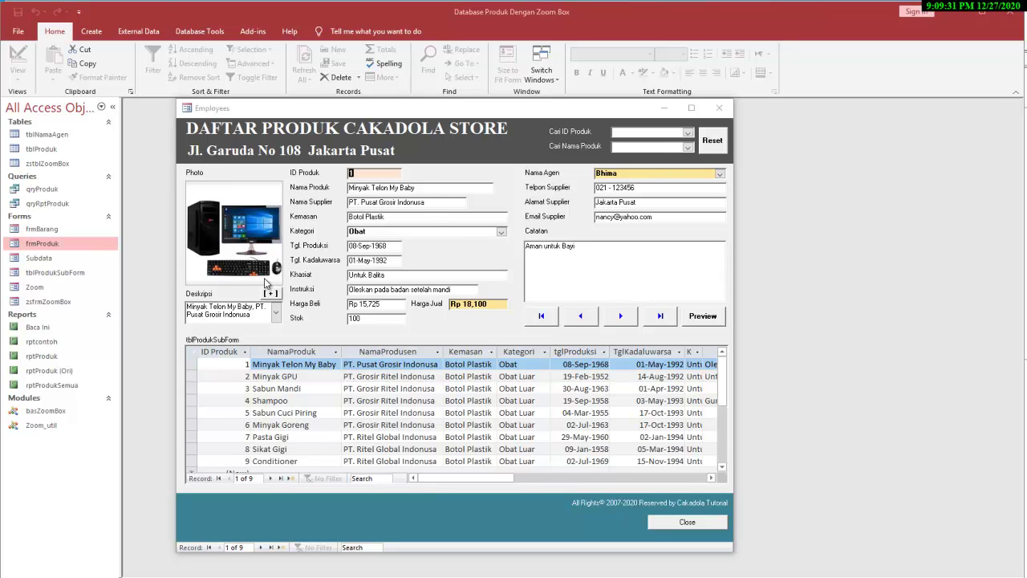
# Open product 1's photo attachments with the form's [+] button and close them without changes
pyautogui.rightClick(58, 244)
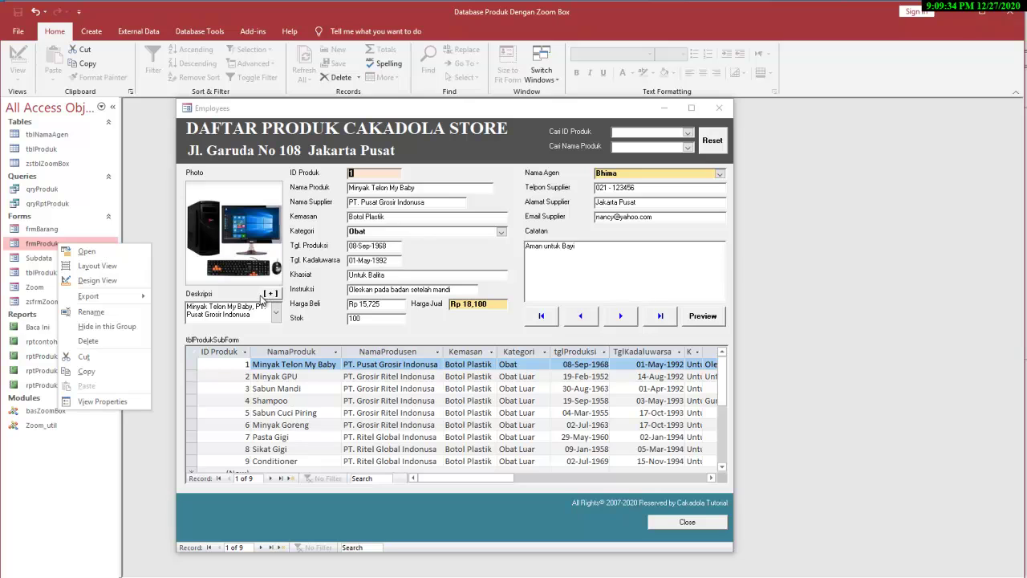
pyautogui.click(269, 297)
pyautogui.click(269, 296)
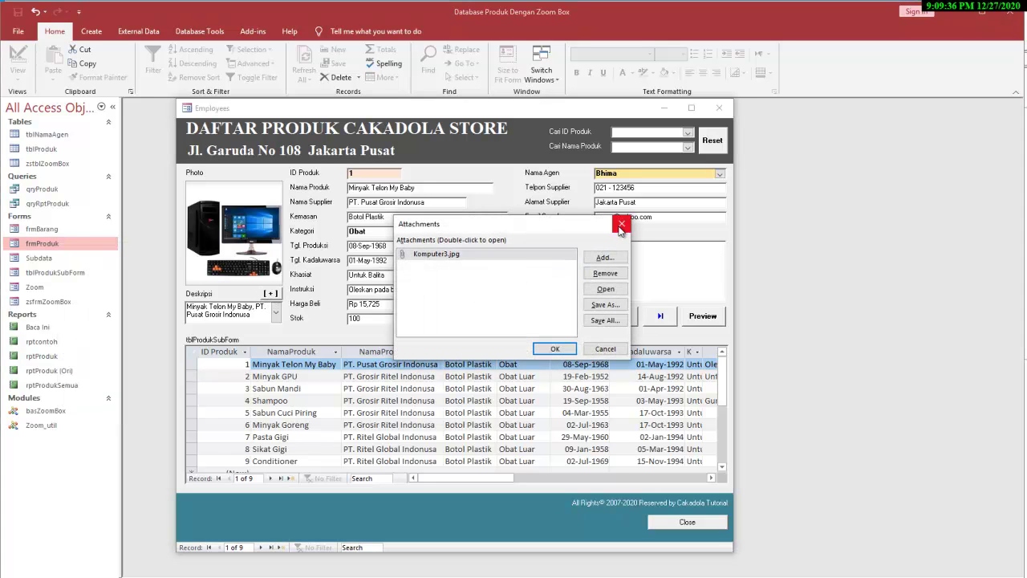
pyautogui.click(621, 226)
# Open frmProduk in Design View, examine the embedded On Click macro of the [+] button, and close the macro
pyautogui.rightClick(67, 240)
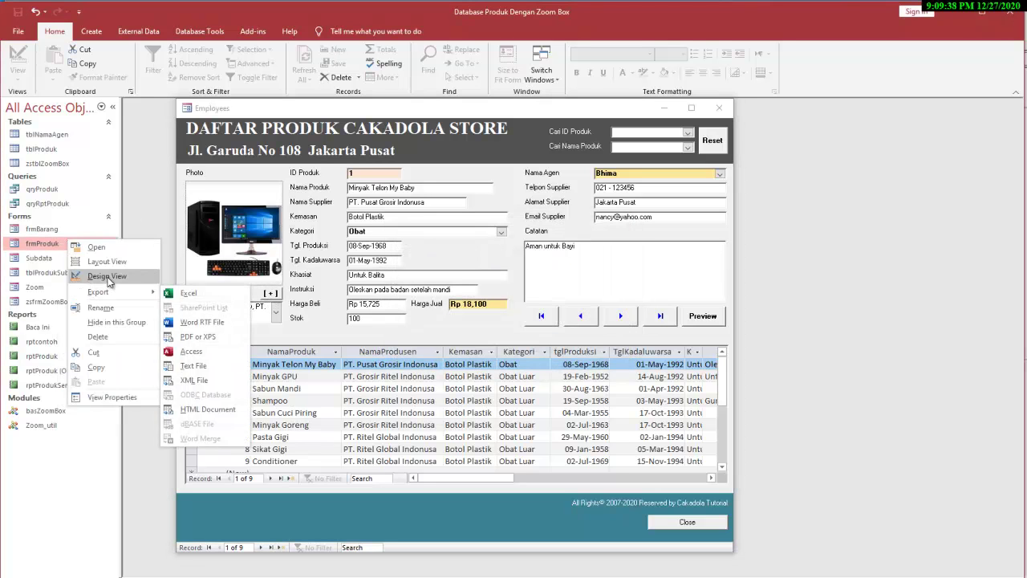
pyautogui.click(107, 276)
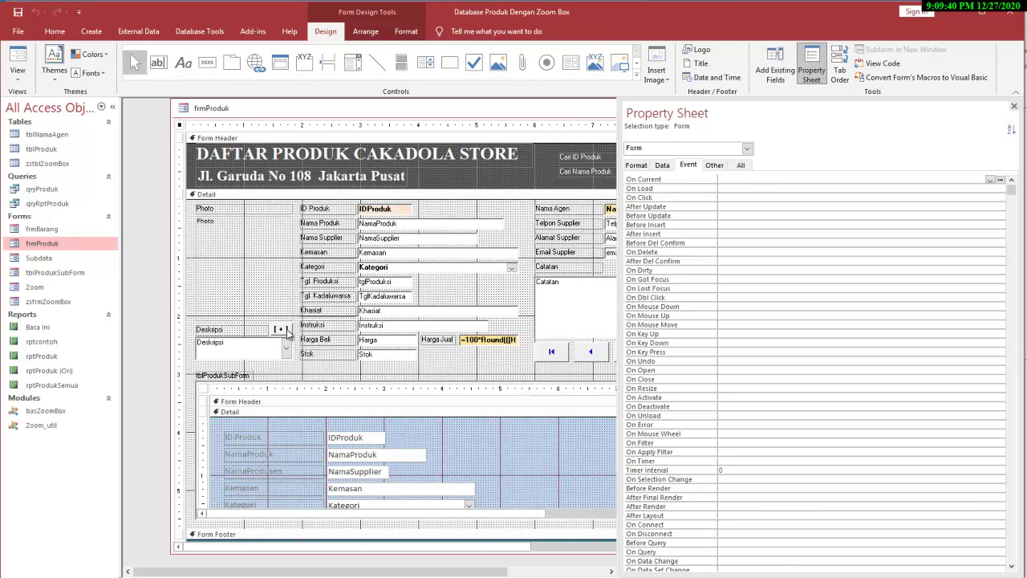
pyautogui.click(287, 330)
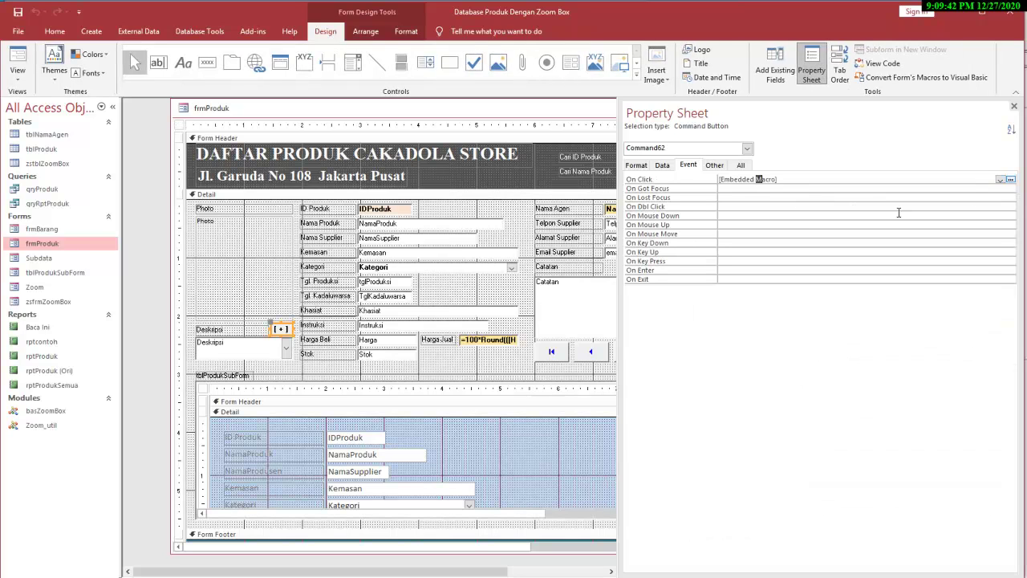
pyautogui.click(1010, 179)
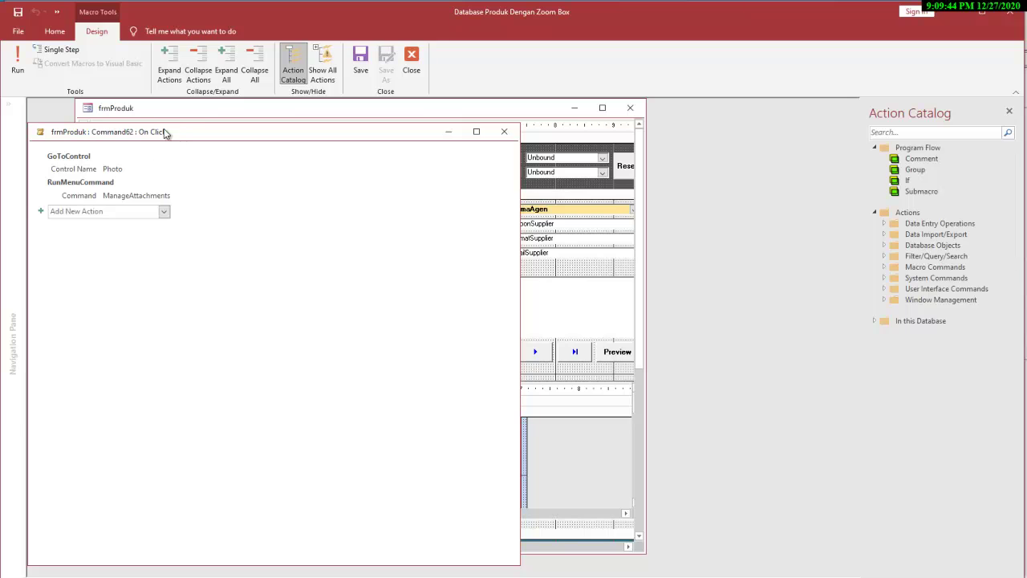
pyautogui.moveTo(164, 131); pyautogui.dragTo(343, 317)
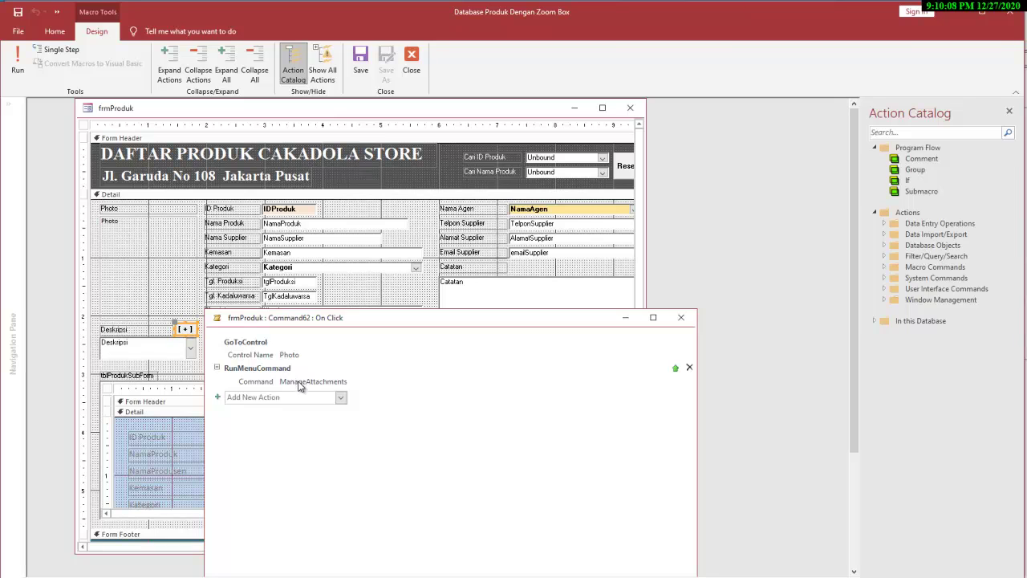
pyautogui.click(684, 322)
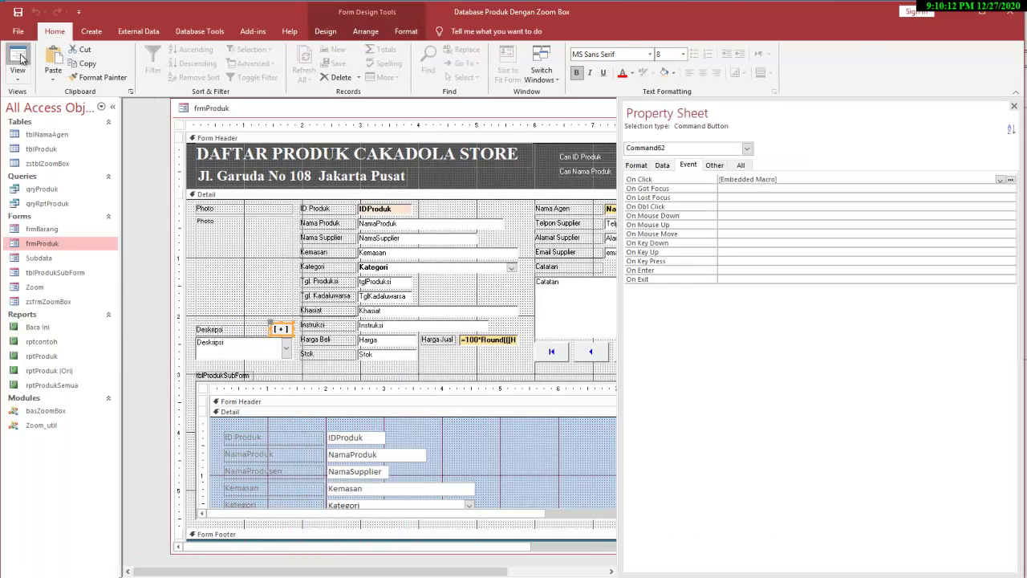
# Switch frmProduk to Form View and reopen it in Design View
pyautogui.click(20, 58)
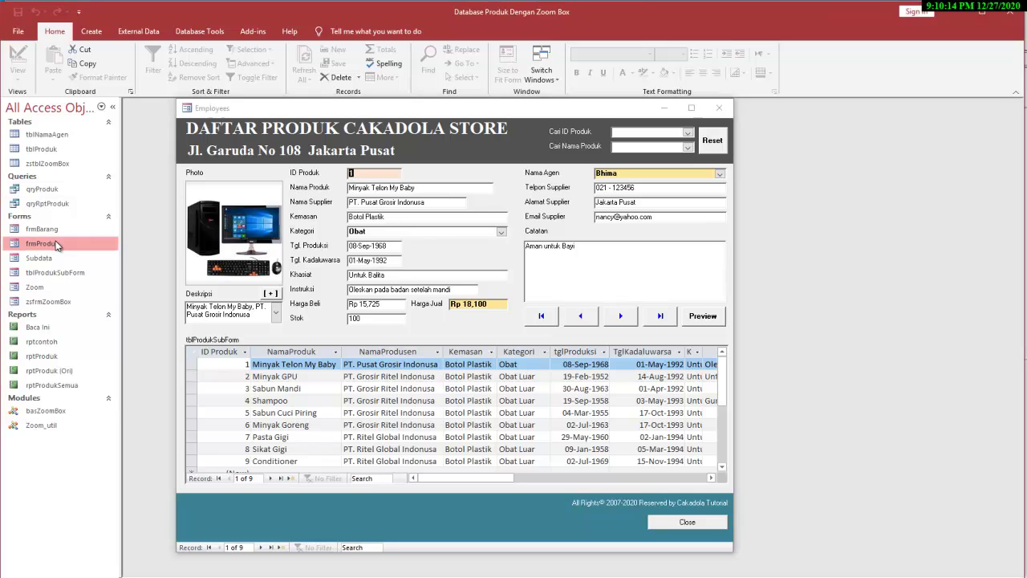
pyautogui.rightClick(56, 245)
pyautogui.click(96, 278)
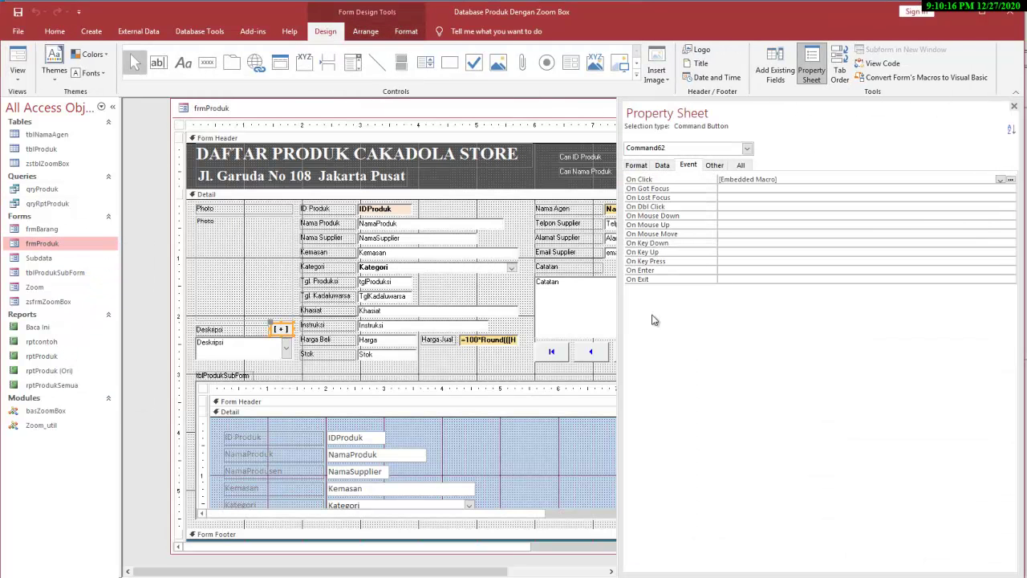
# Open the [+] button's embedded On Click macro and examine its GoToControl action for the Photo control
pyautogui.click(798, 179)
pyautogui.click(1009, 180)
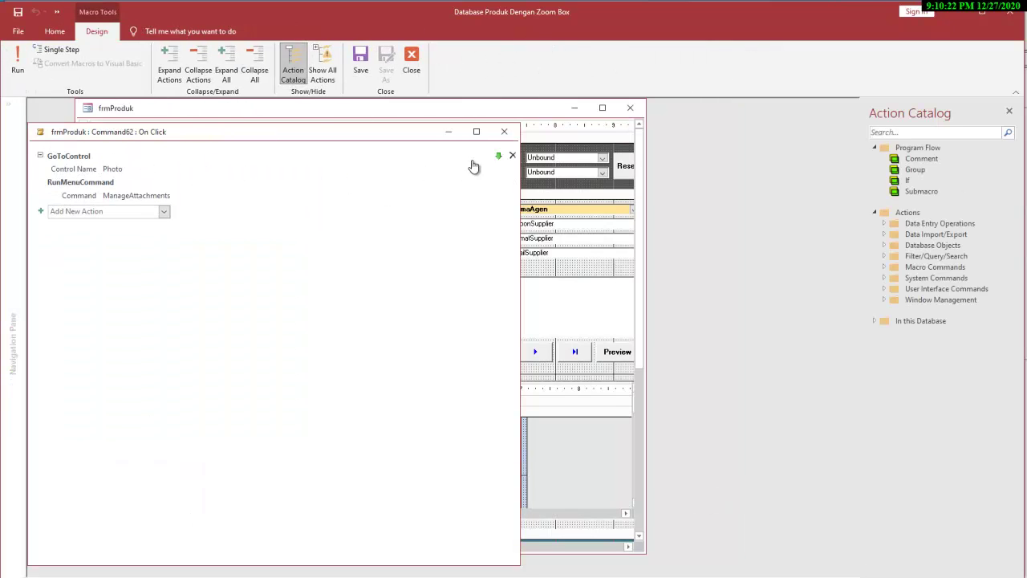
pyautogui.click(171, 161)
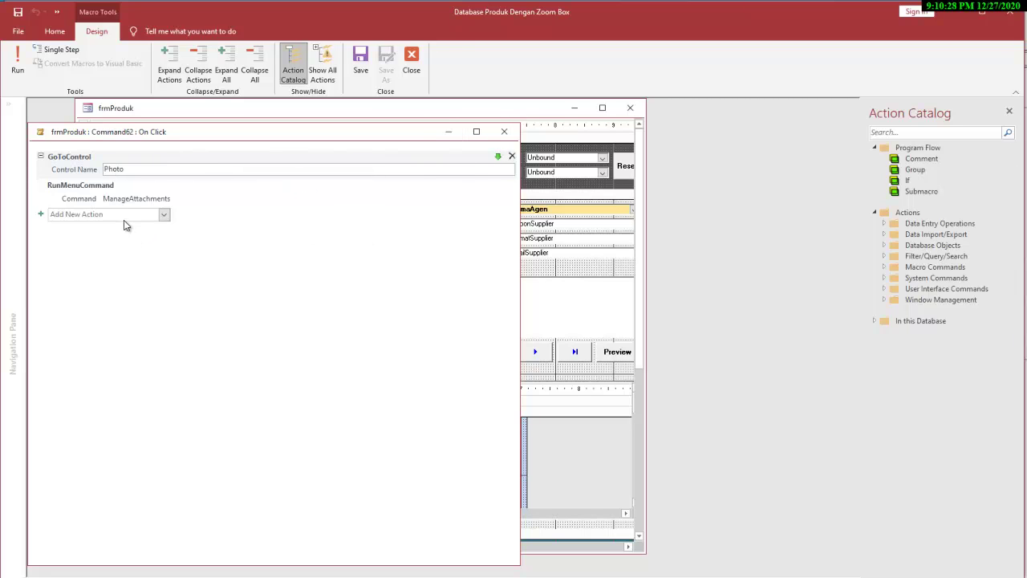
pyautogui.click(163, 214)
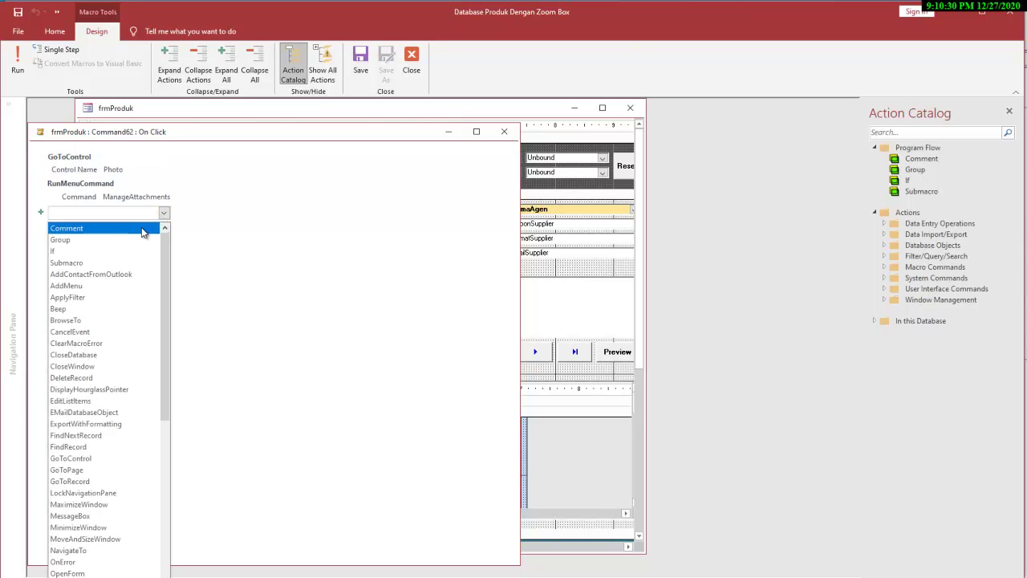
pyautogui.write('GoT')
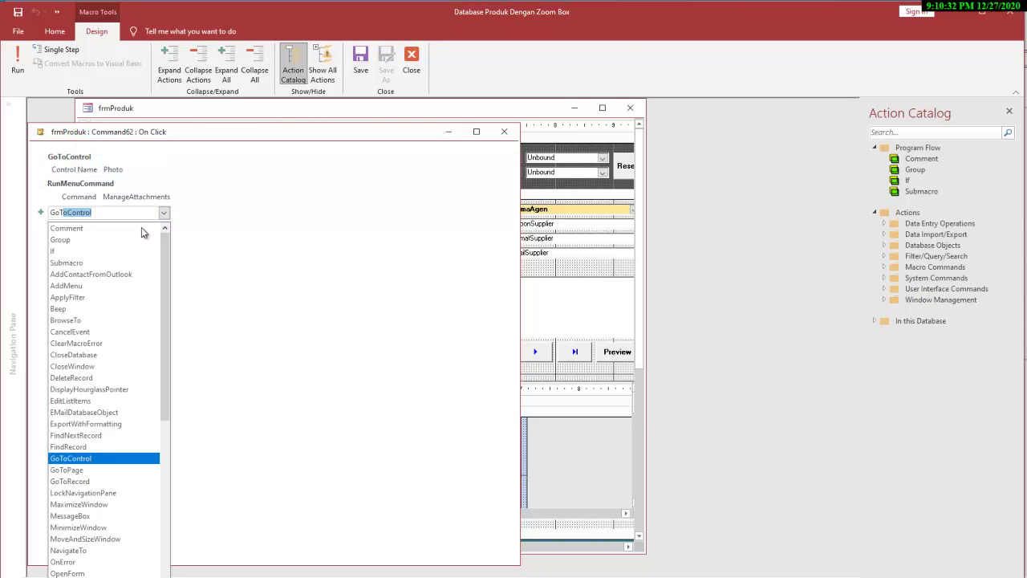
pyautogui.press('BackSpace')
pyautogui.press('BackSpace')
pyautogui.press('BackSpace')
pyautogui.press('BackSpace')
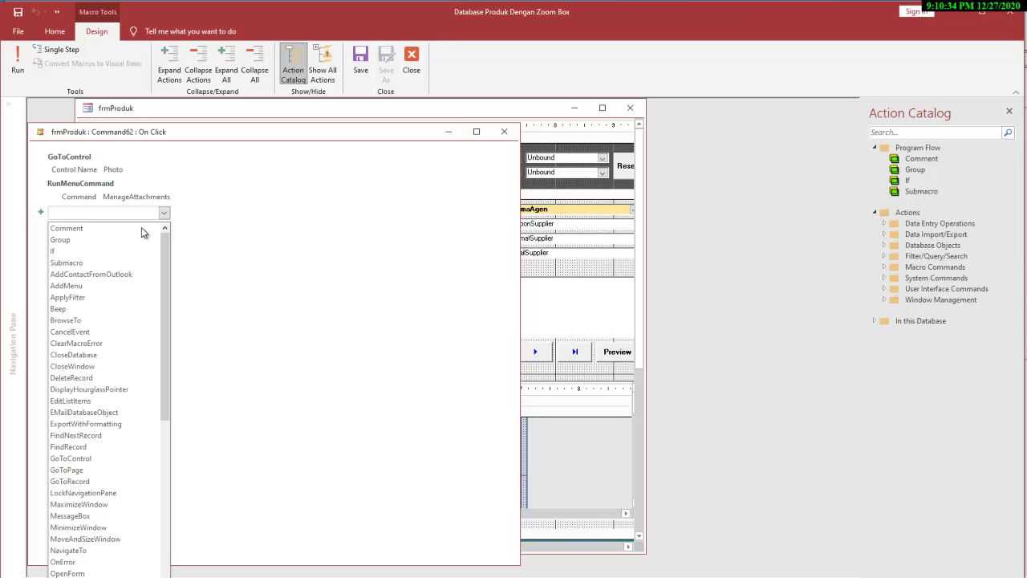
# Close the [+] button's macro and switch frmProduk to Form View
pyautogui.click(327, 193)
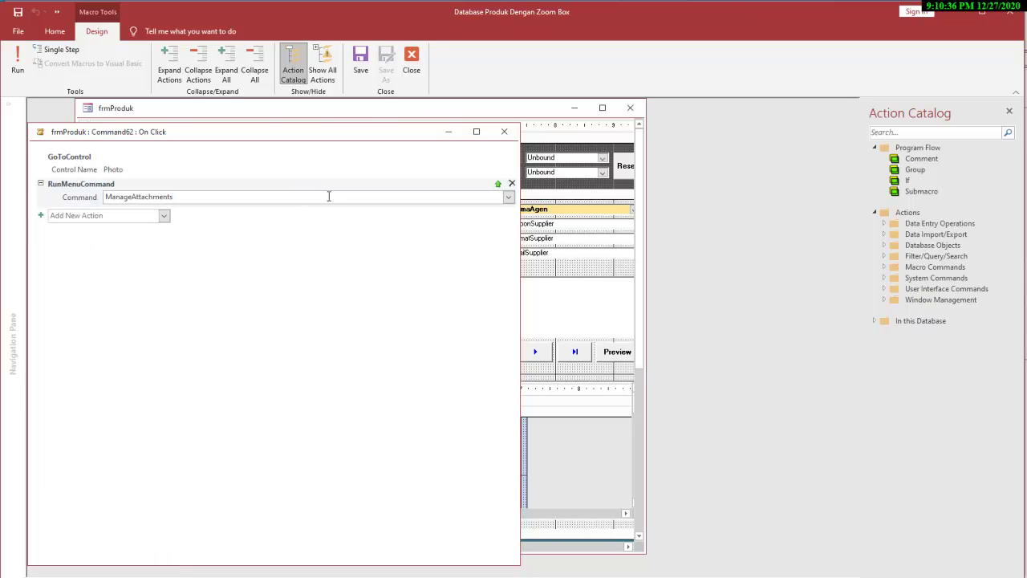
pyautogui.click(509, 132)
pyautogui.click(19, 58)
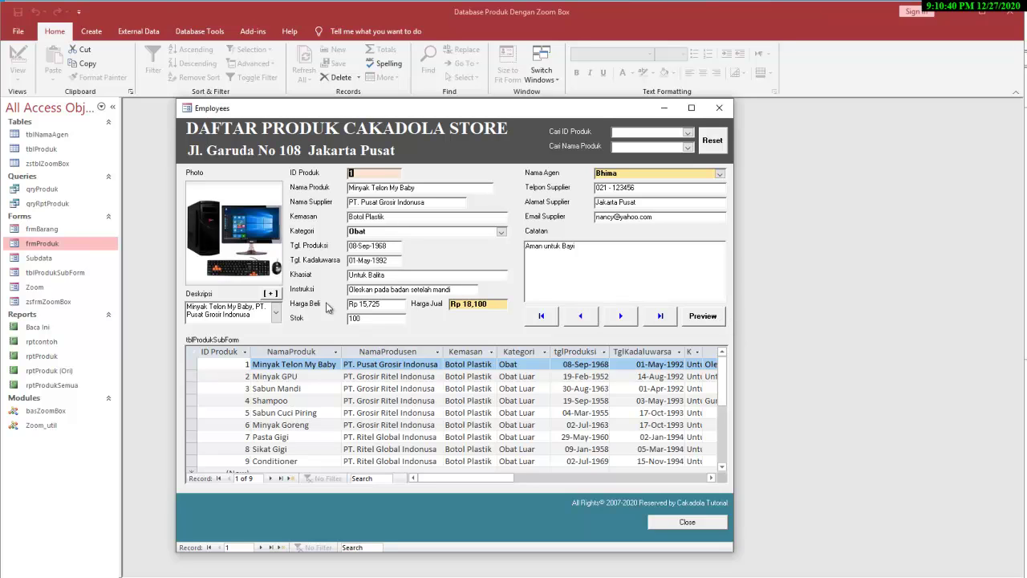
# Open product 1's photo attachments from the form and dismiss them without changes
pyautogui.click(270, 293)
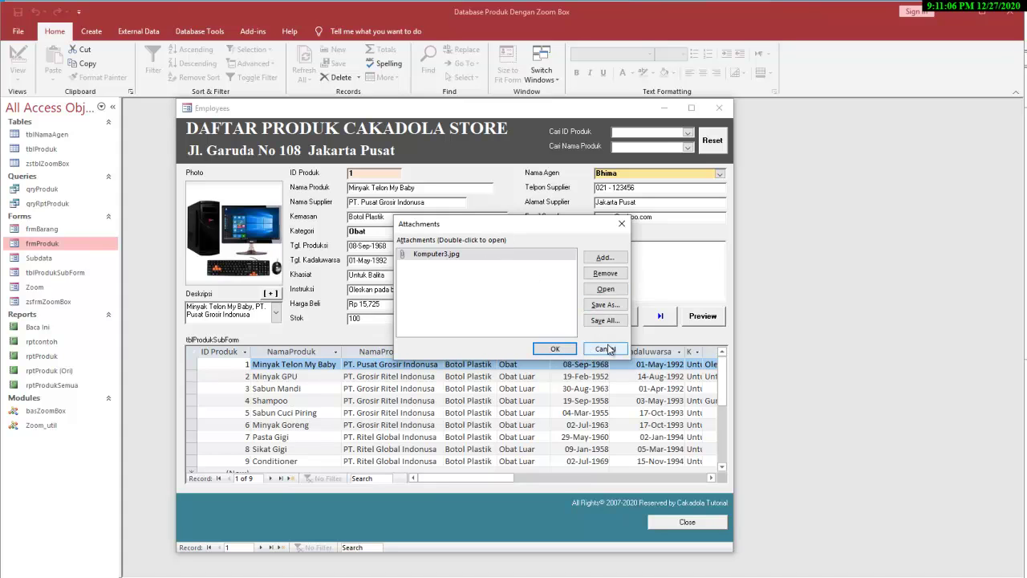
pyautogui.click(624, 228)
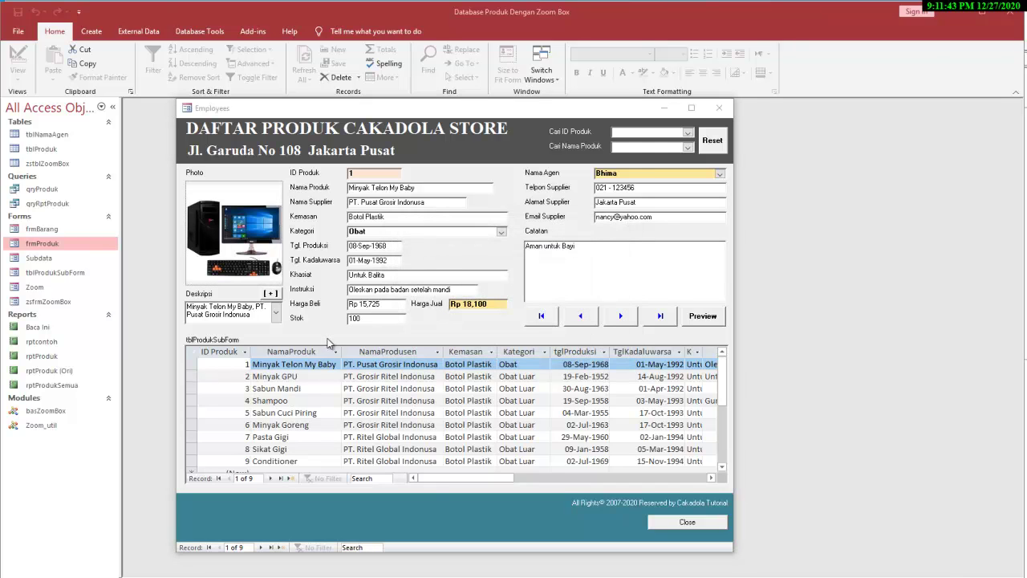
# Open product 1's Nama Supplier value in the custom Zoom box, reposition the box, and cancel it
pyautogui.click(410, 205)
pyautogui.doubleClick(411, 205)
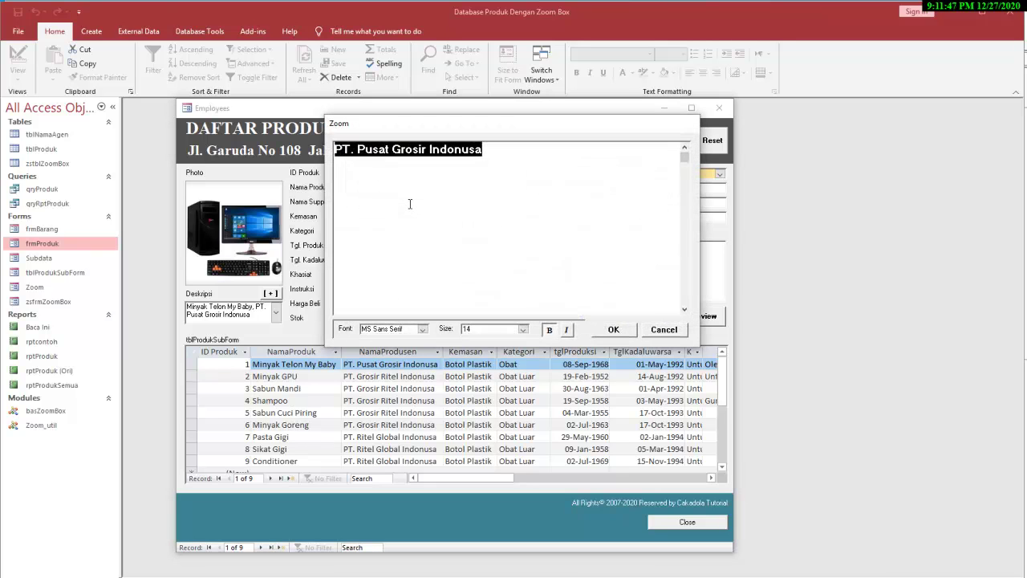
pyautogui.click(456, 211)
pyautogui.moveTo(472, 123); pyautogui.dragTo(491, 212)
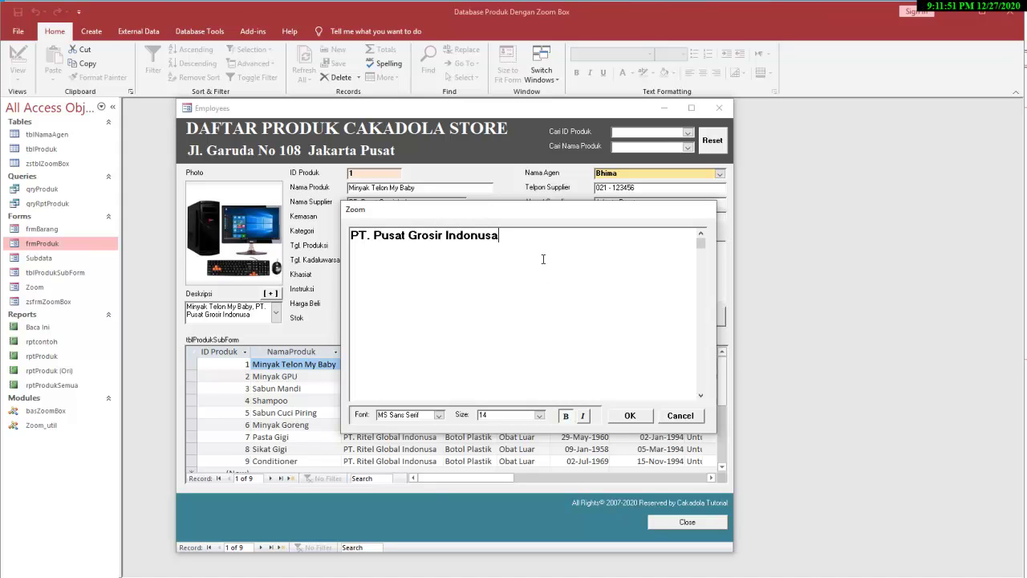
pyautogui.click(672, 417)
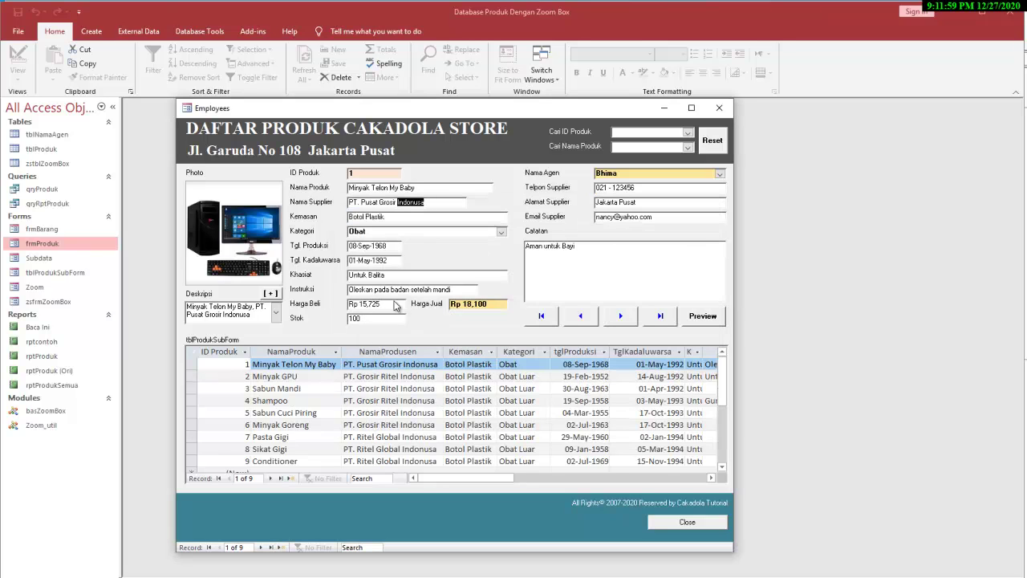
# View product 1's Catatan text in the Zoom form and accept it without edits
pyautogui.click(578, 286)
pyautogui.rightClick(578, 286)
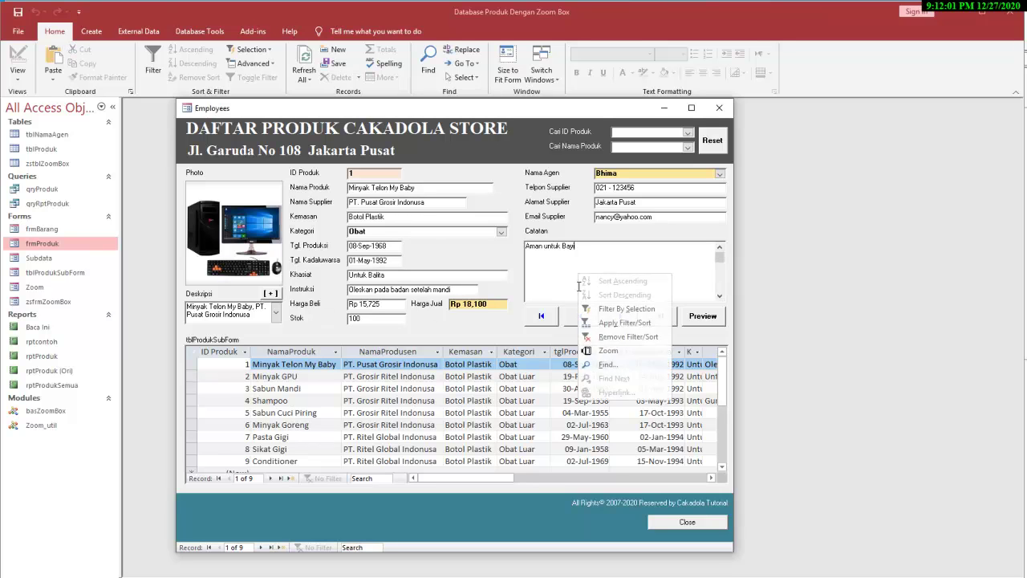
pyautogui.click(608, 351)
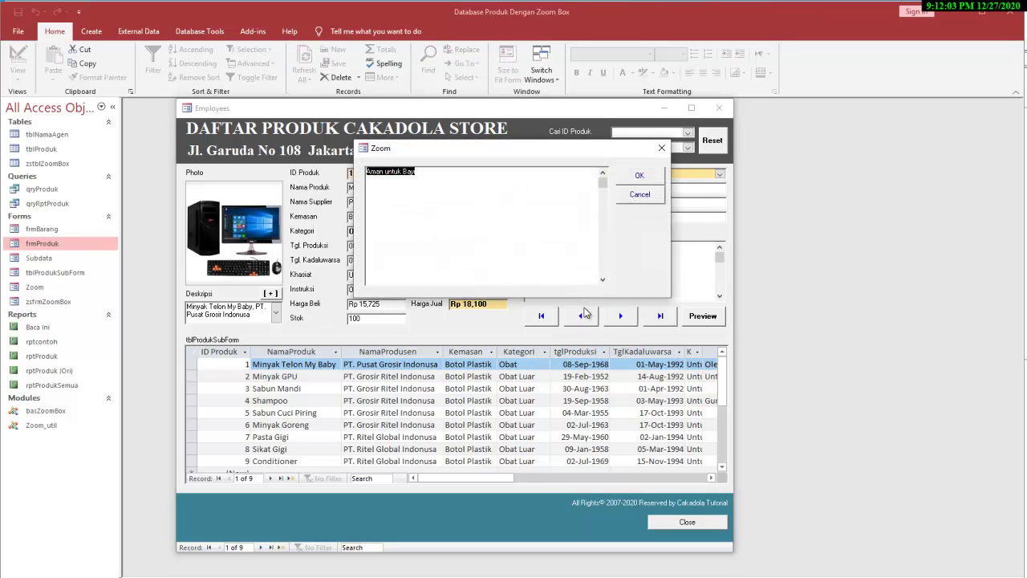
pyautogui.click(640, 175)
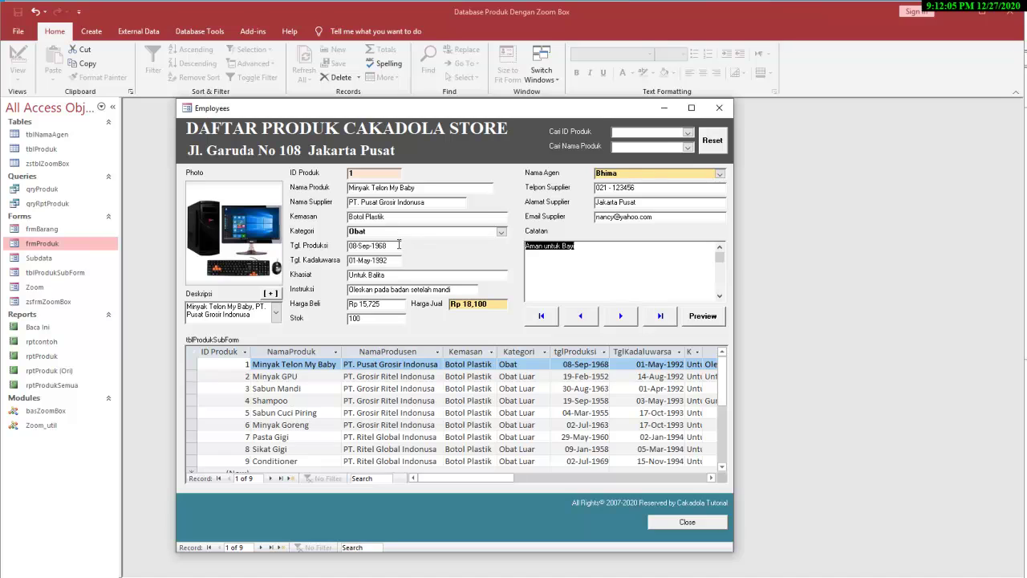
# Create a new blank standard module in the database
pyautogui.click(52, 425)
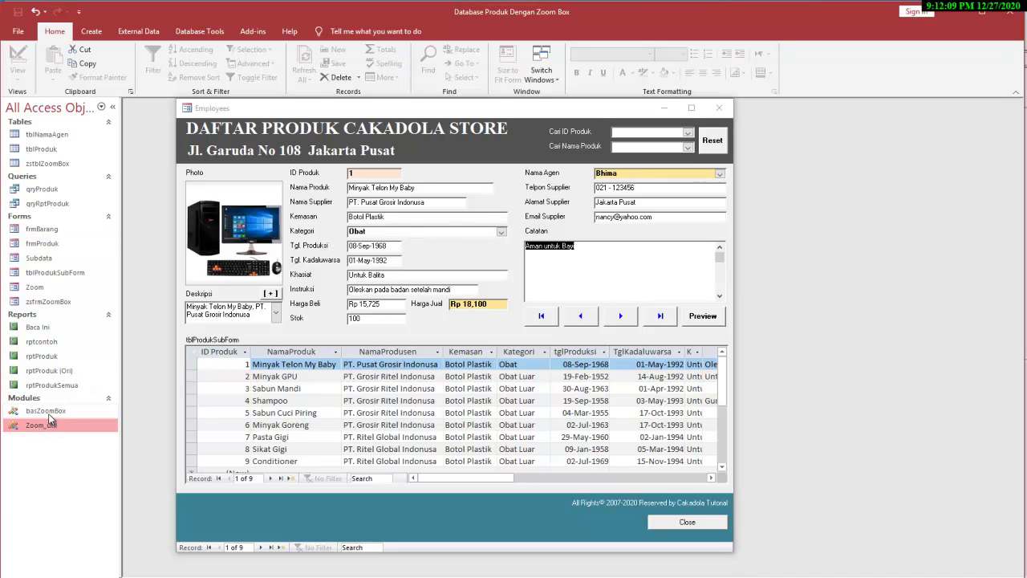
pyautogui.click(49, 413)
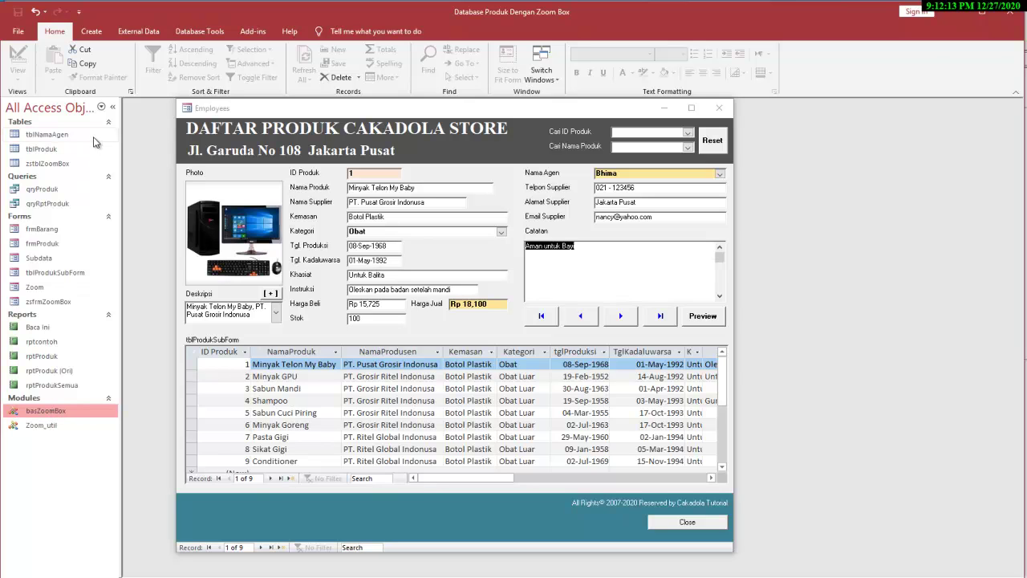
pyautogui.click(91, 31)
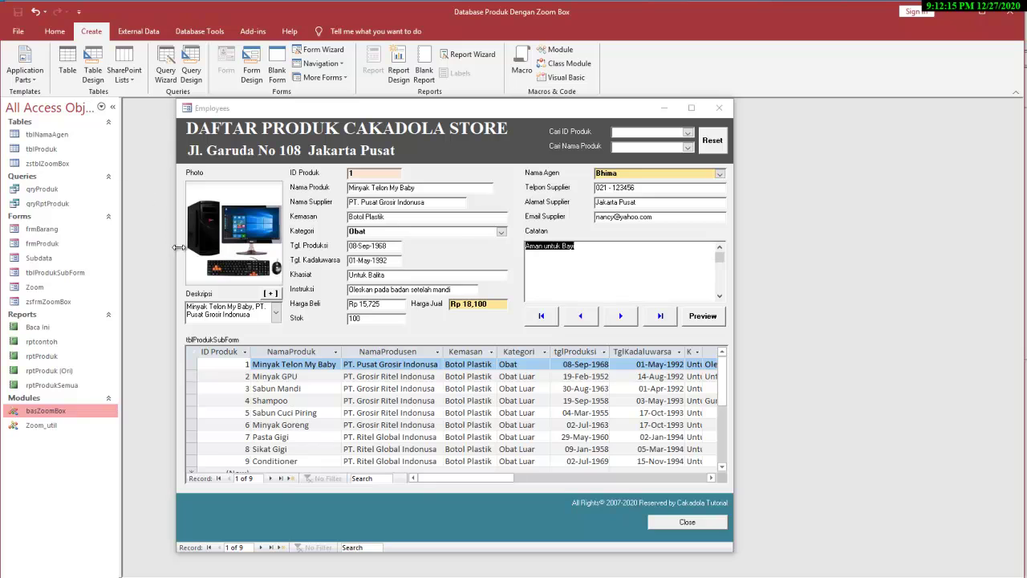
pyautogui.click(560, 49)
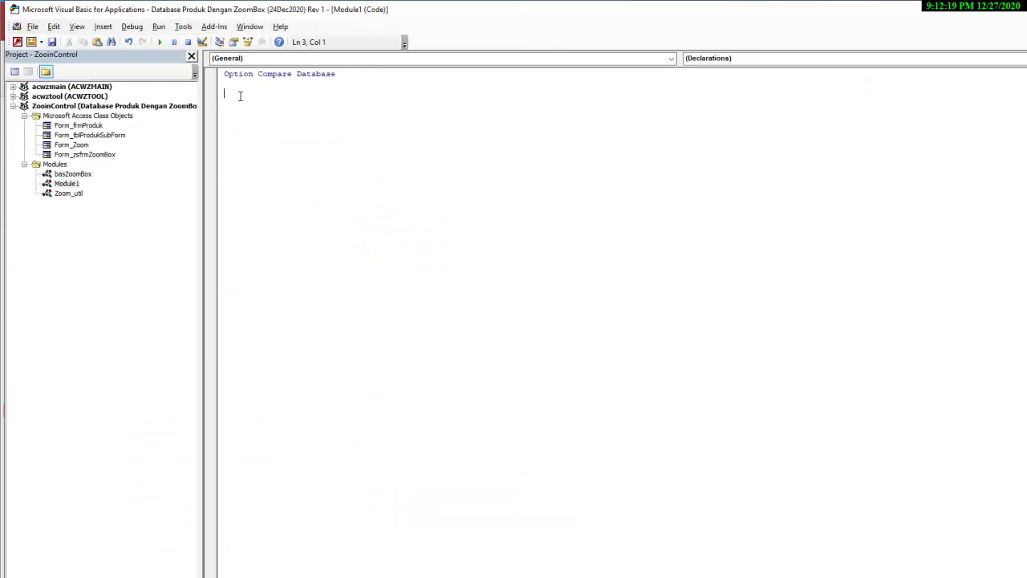
# Open the basZoomBox module's code and highlight all of it for review
pyautogui.click(83, 175)
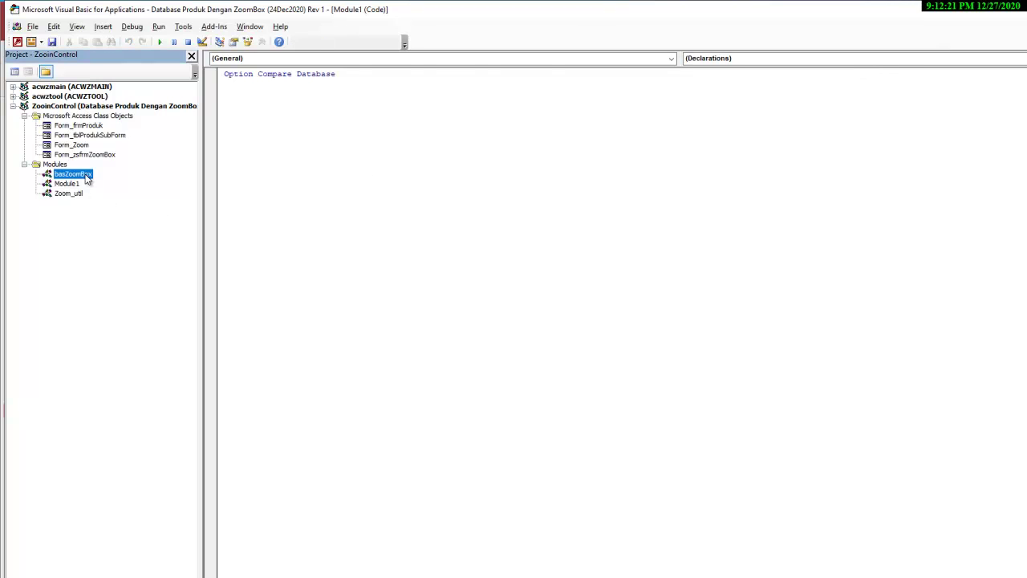
pyautogui.doubleClick(87, 180)
pyautogui.click(328, 150)
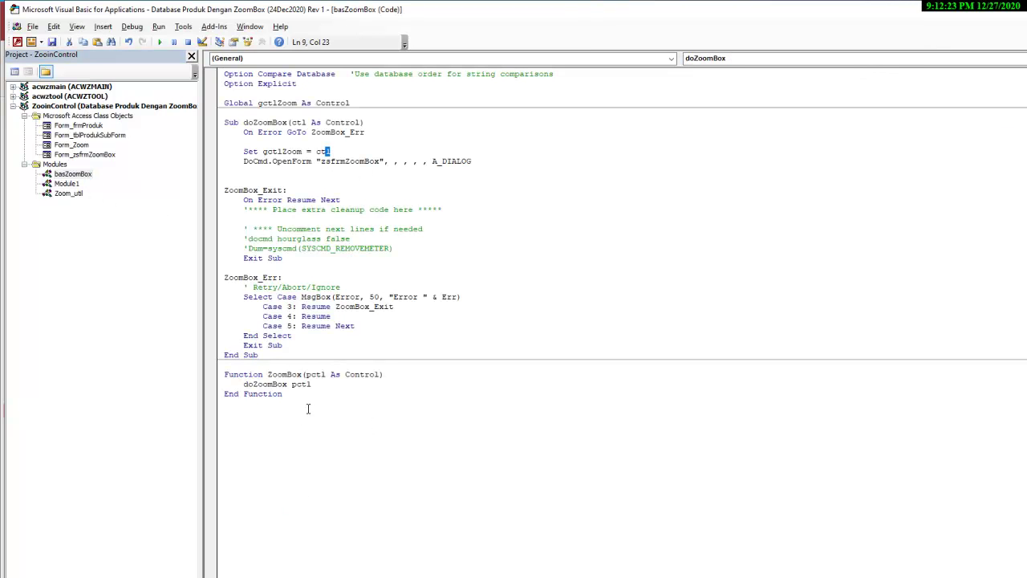
pyautogui.moveTo(307, 409); pyautogui.dragTo(181, 74)
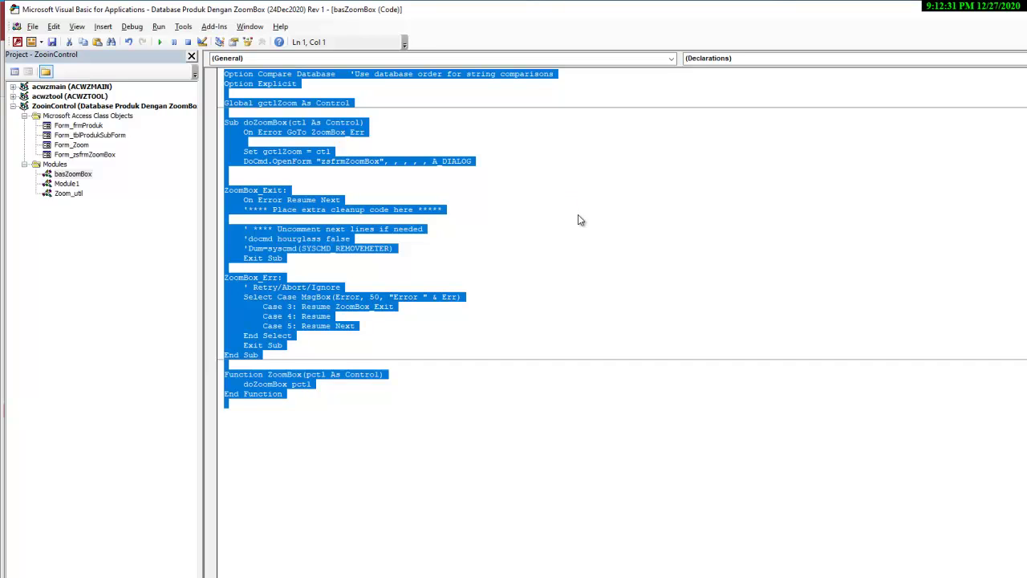
pyautogui.click(596, 228)
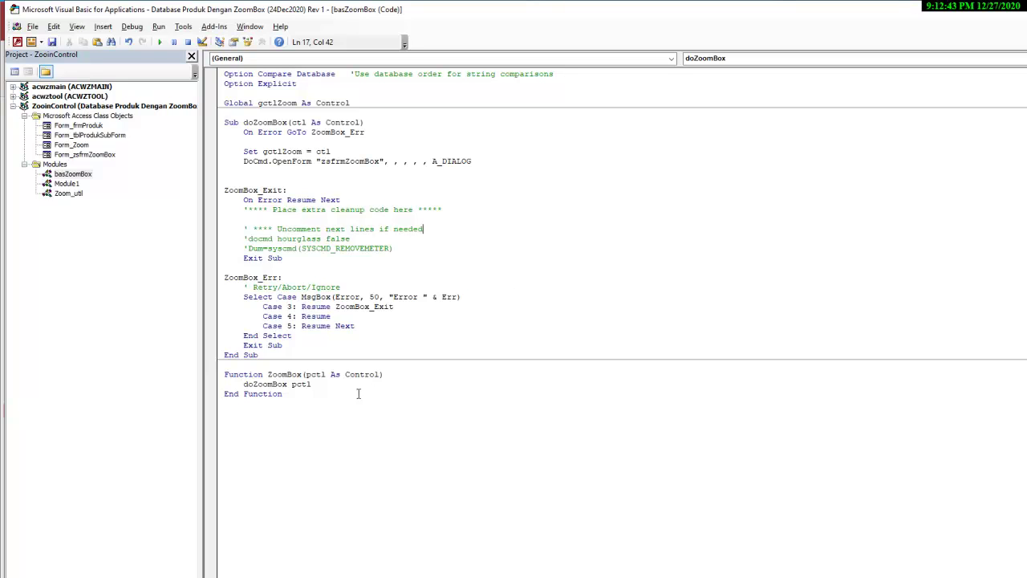
# Examine the complete basZoomBox code, from the Option Compare Database line through the end of the ZoomBox function
pyautogui.moveTo(317, 400); pyautogui.dragTo(224, 74)
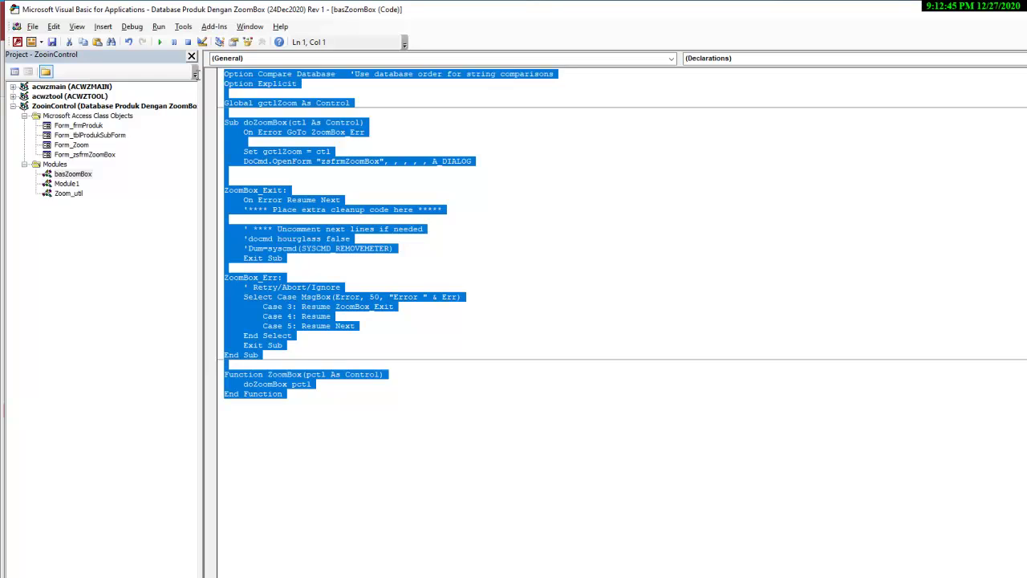
pyautogui.click(471, 190)
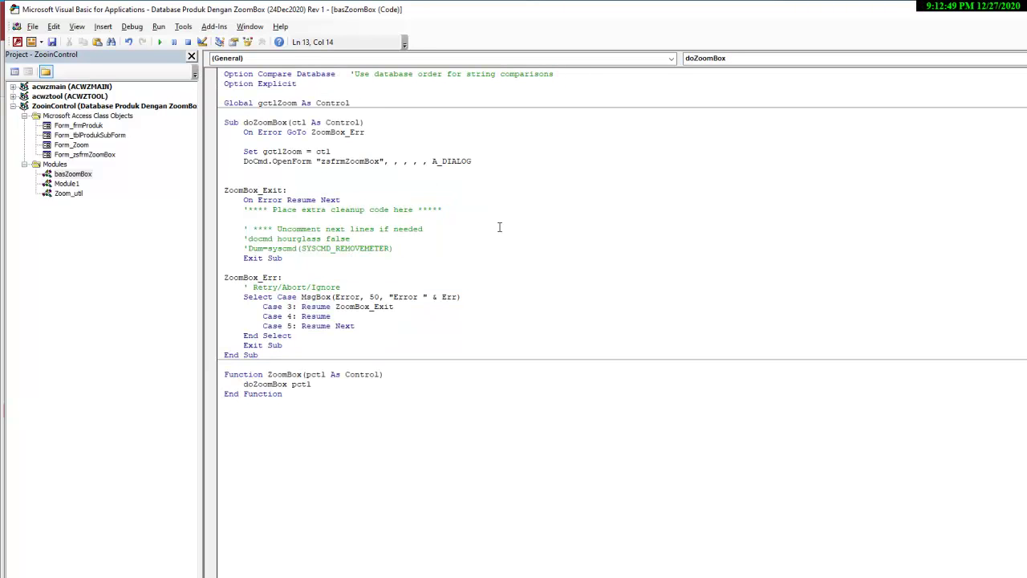
pyautogui.click(76, 184)
pyautogui.click(79, 177)
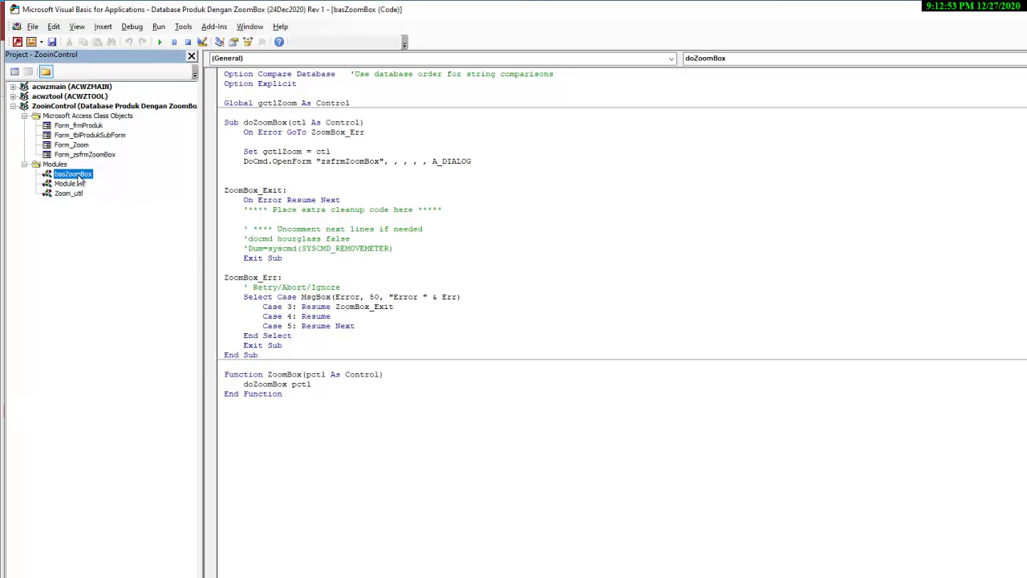
pyautogui.moveTo(317, 398); pyautogui.dragTo(177, 74)
pyautogui.click(544, 209)
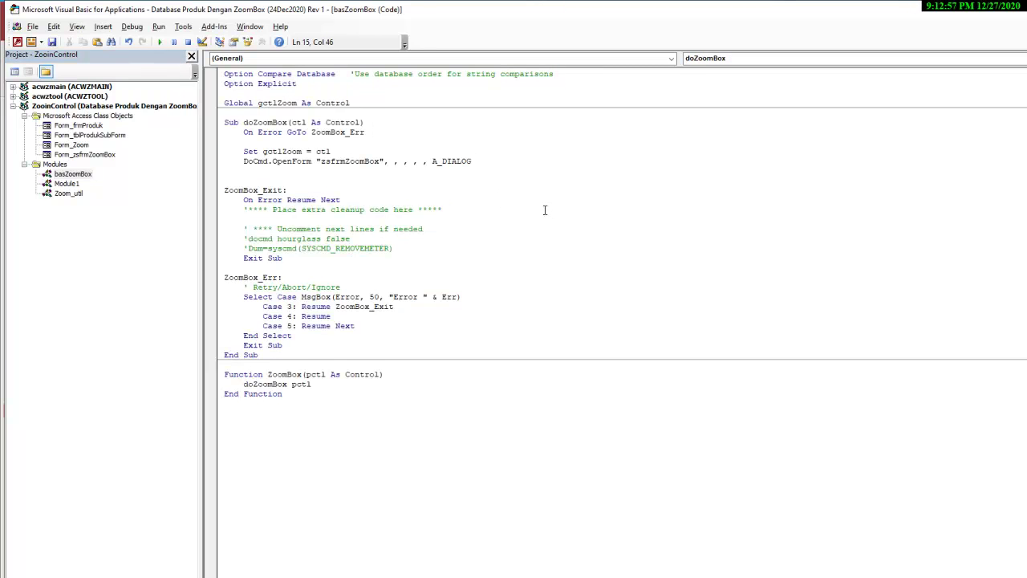
pyautogui.moveTo(326, 418); pyautogui.dragTo(178, 74)
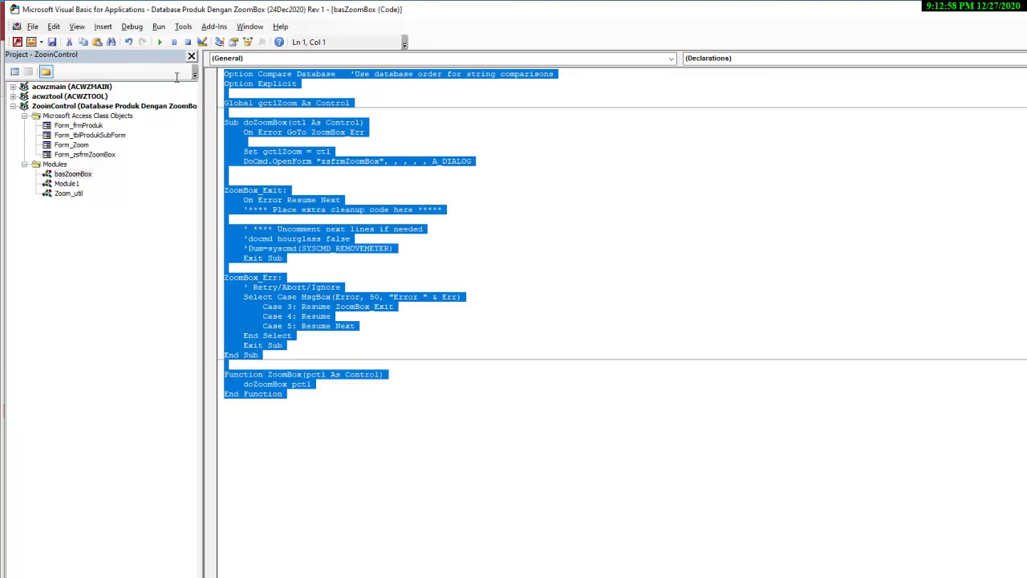
pyautogui.click(365, 181)
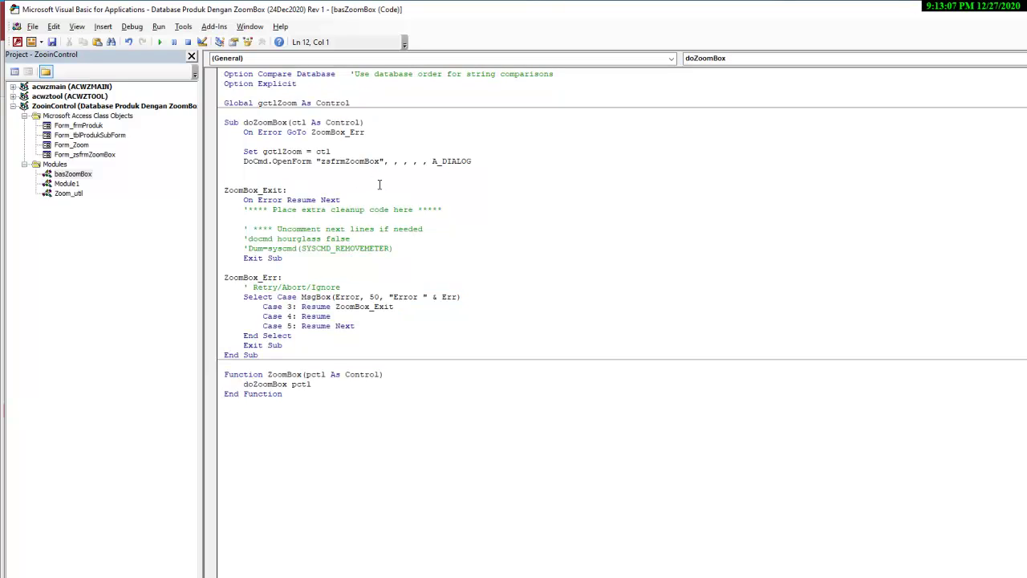
pyautogui.moveTo(371, 424); pyautogui.dragTo(211, 73)
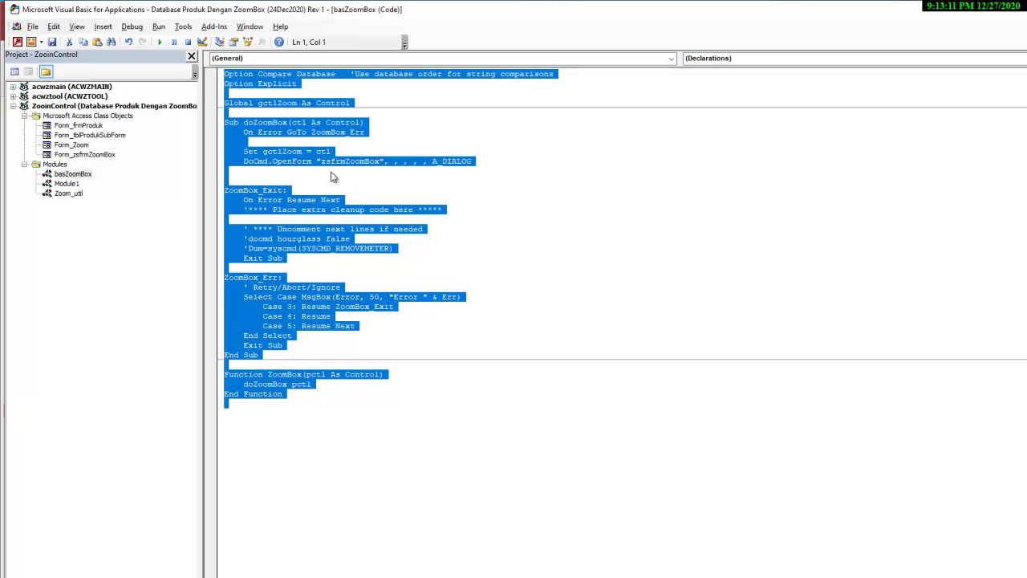
pyautogui.click(534, 212)
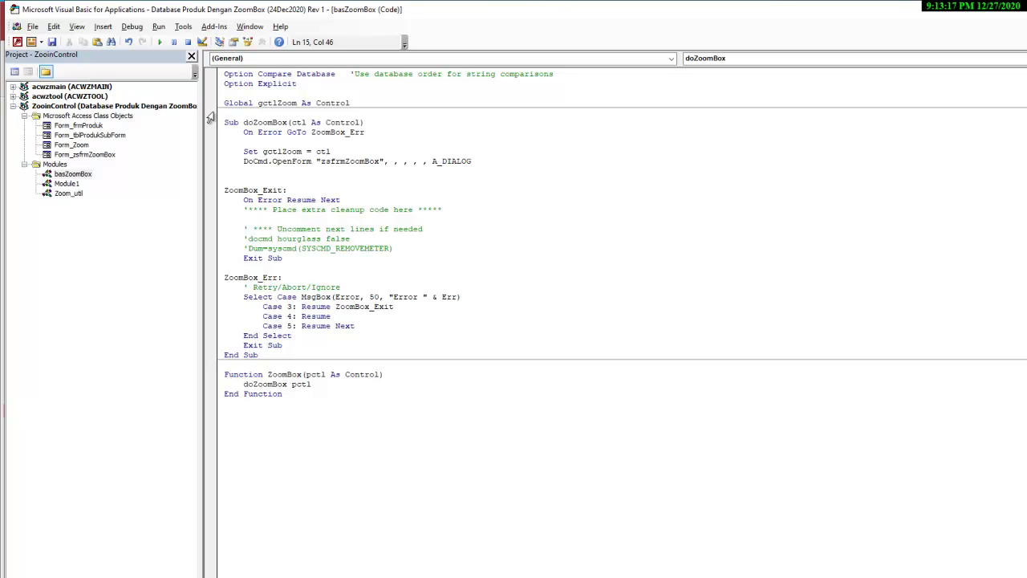
# Return from the code editor to the database and open frmProduk in Design View
pyautogui.click(18, 42)
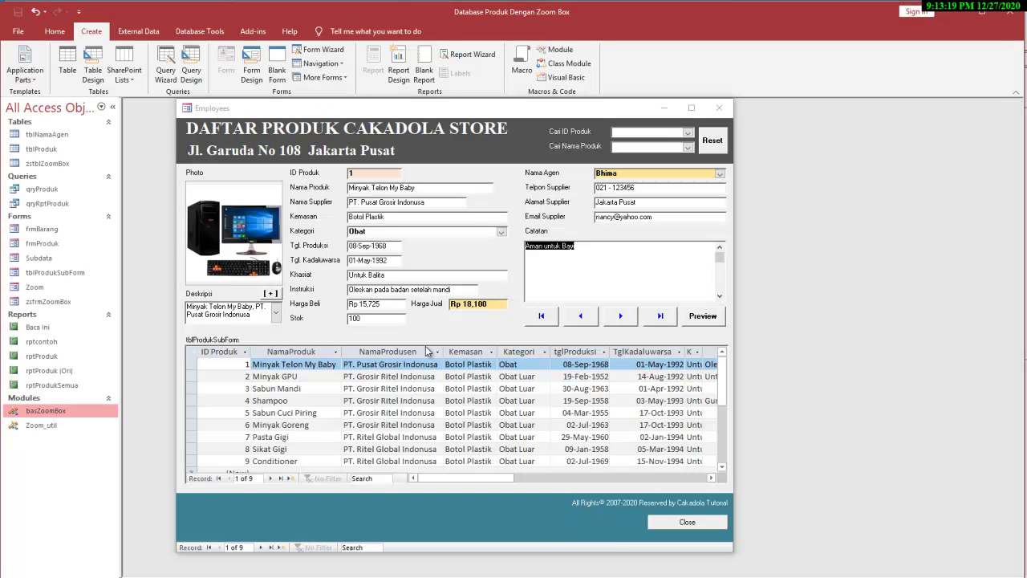
pyautogui.rightClick(56, 414)
pyautogui.click(103, 432)
pyautogui.click(44, 243)
pyautogui.rightClick(48, 243)
pyautogui.click(84, 278)
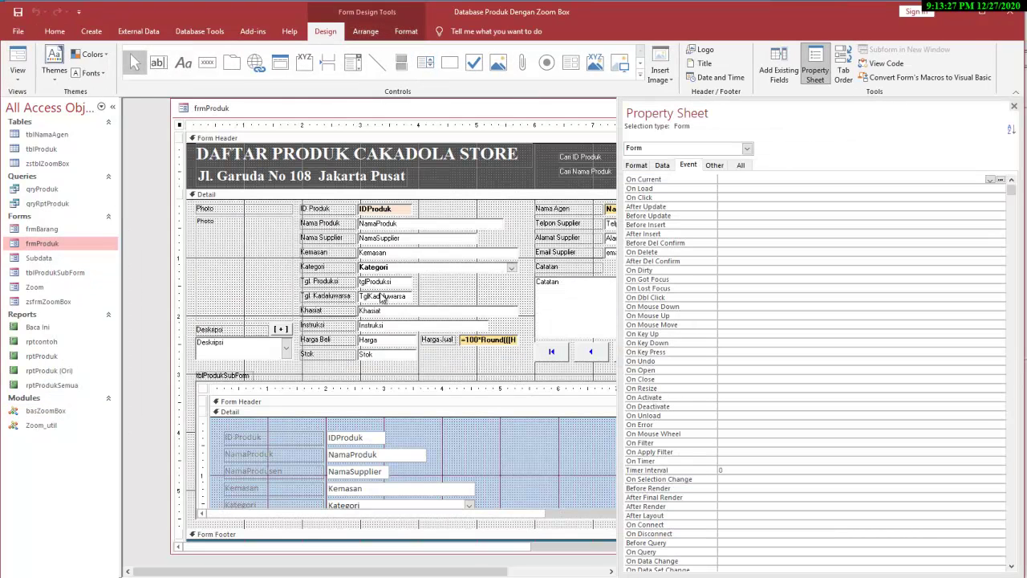
# Select the NamaProduk text box in frmProduk's Detail section and examine its On Dbl Click event expression
pyautogui.click(412, 211)
pyautogui.moveTo(418, 205); pyautogui.dragTo(383, 316)
pyautogui.click(474, 231)
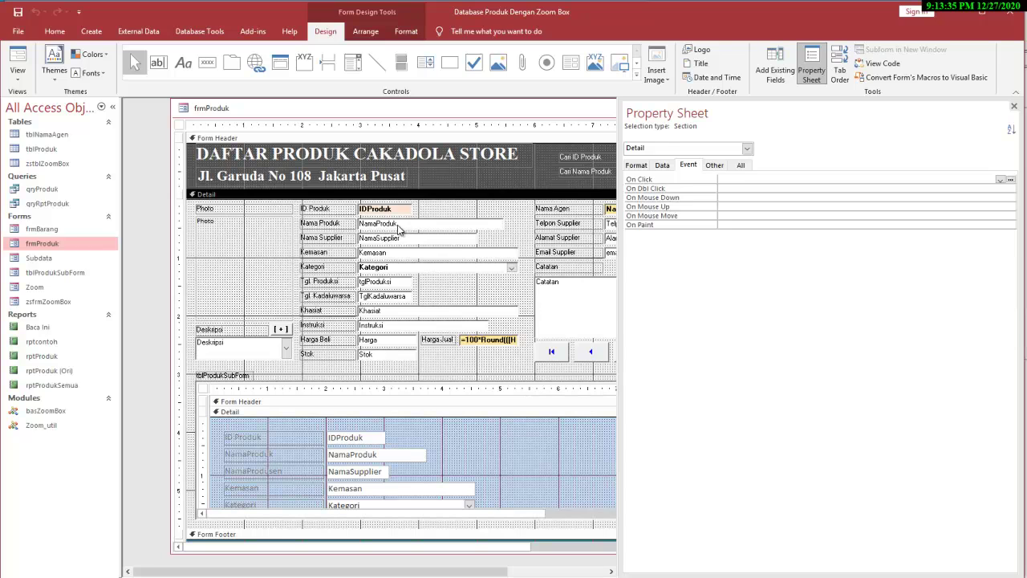
pyautogui.click(399, 229)
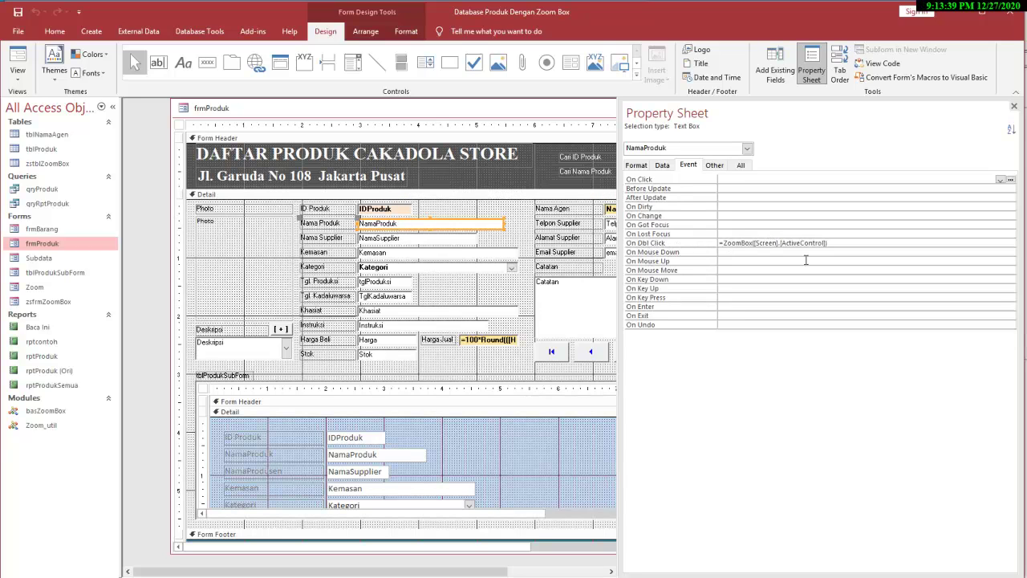
# Show frmProduk in Form View and view the Kategori and Kemasan values in the custom Zoom box, cancelling it each time
pyautogui.click(842, 243)
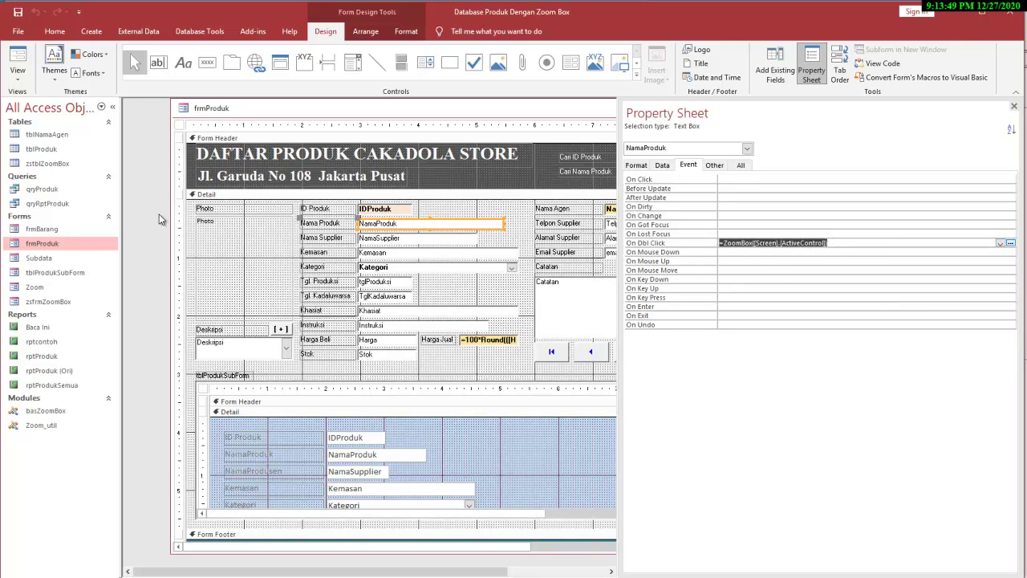
pyautogui.click(17, 58)
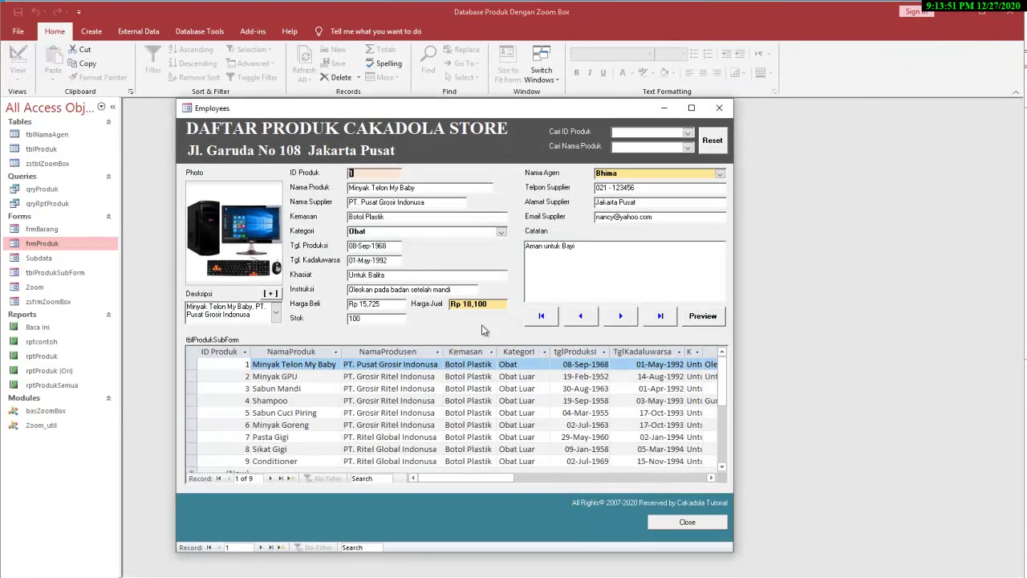
pyautogui.doubleClick(414, 228)
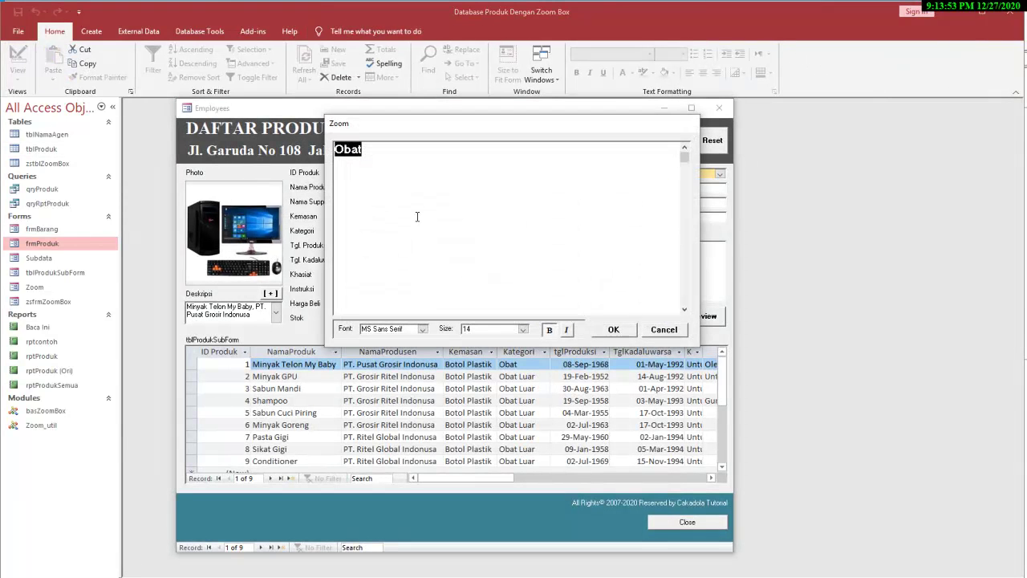
pyautogui.click(664, 330)
pyautogui.doubleClick(401, 215)
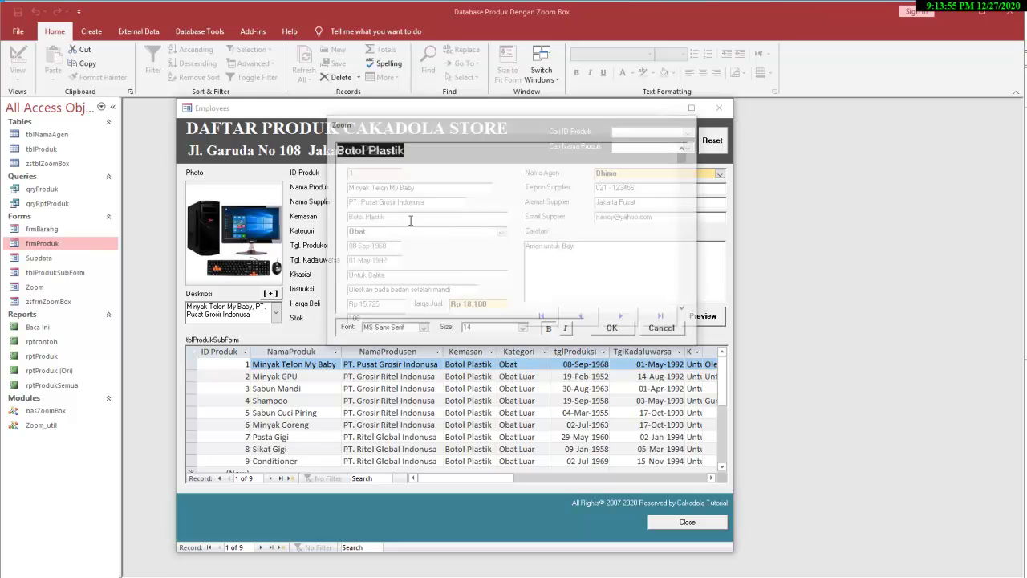
pyautogui.click(664, 330)
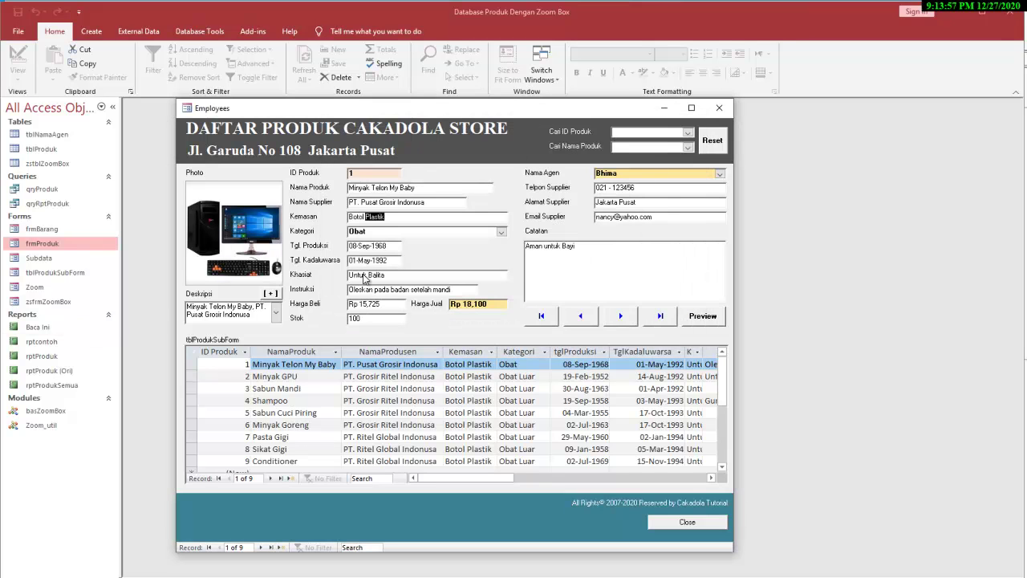
# View the Catatan text in the Zoom window opened from the field's own Zoom command, then cancel it
pyautogui.rightClick(577, 275)
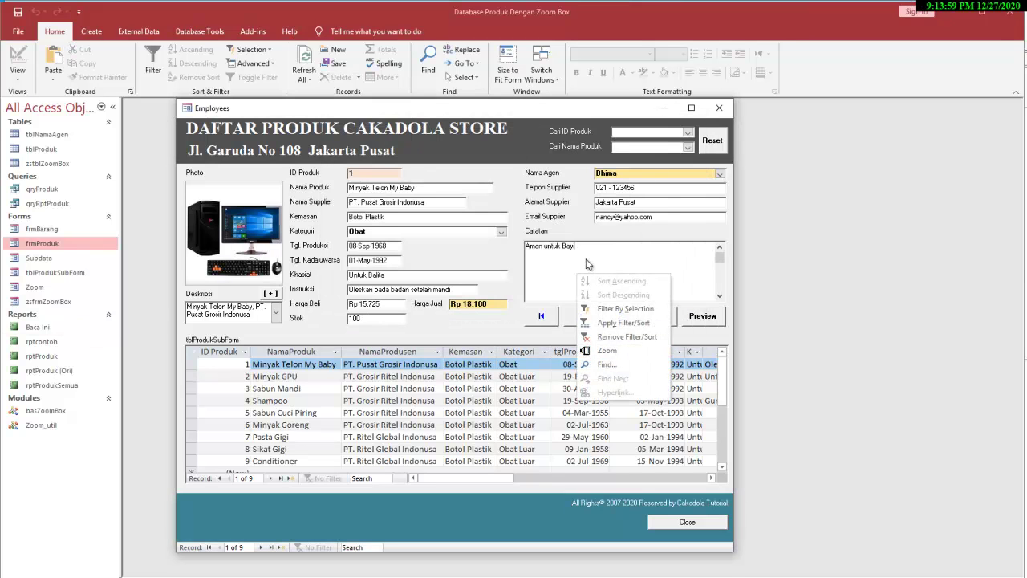
pyautogui.click(604, 351)
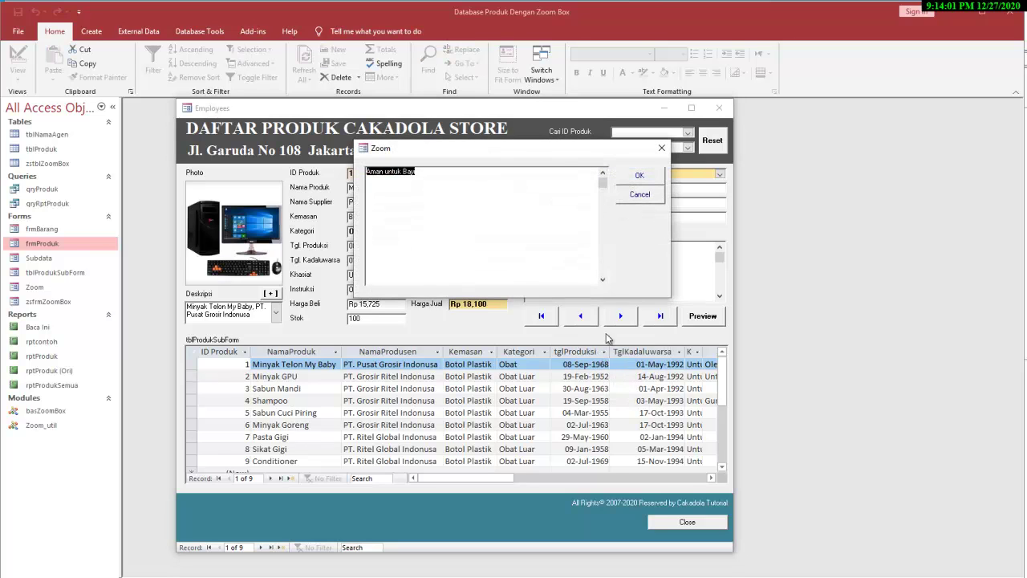
pyautogui.click(640, 195)
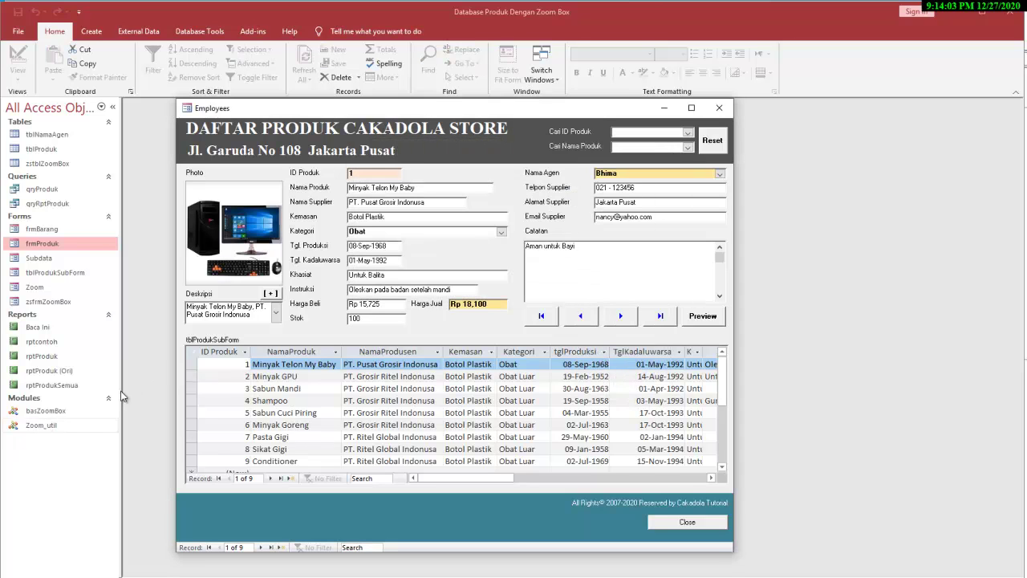
# Open the Zoom_util module and examine its code from the ZoomOpen function through the end of CloseZoom
pyautogui.click(37, 432)
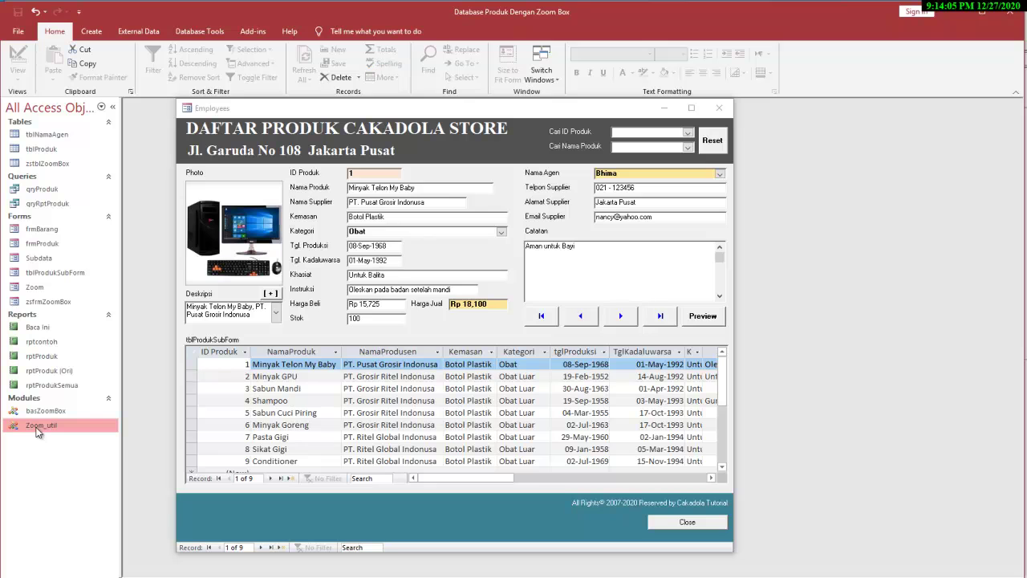
pyautogui.doubleClick(37, 429)
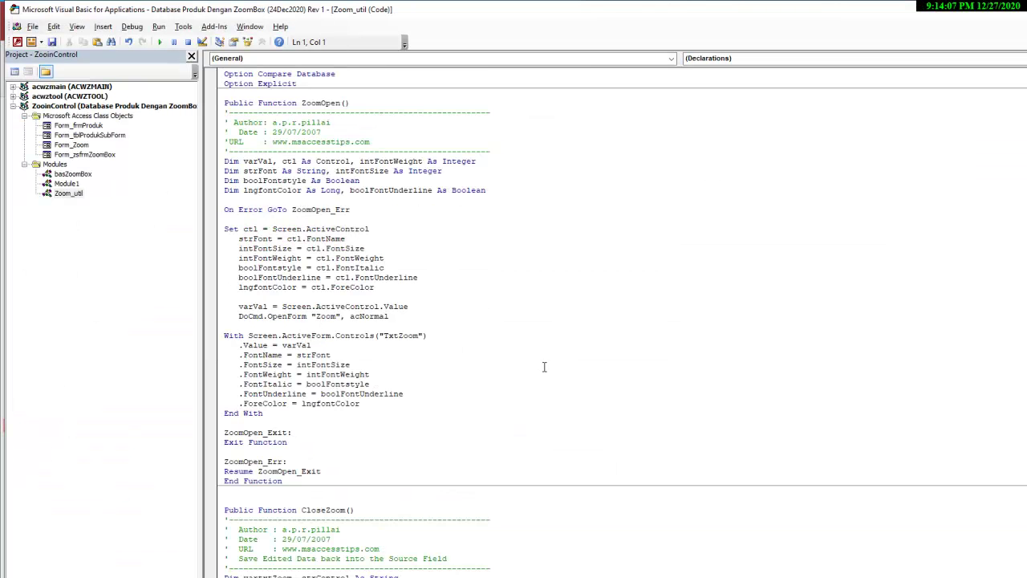
pyautogui.scroll(-7, 543, 367)
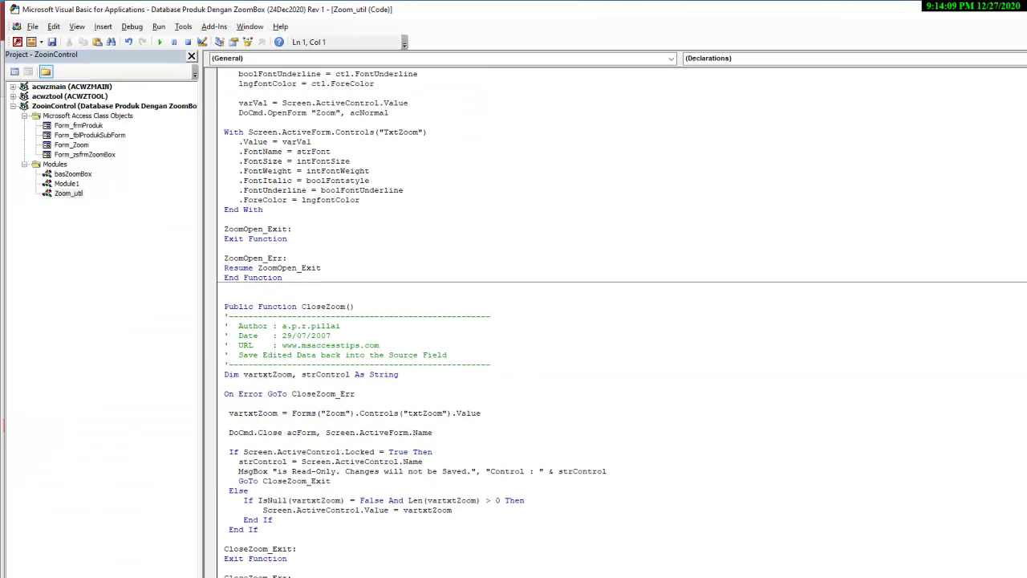
pyautogui.scroll(7, 622, 324)
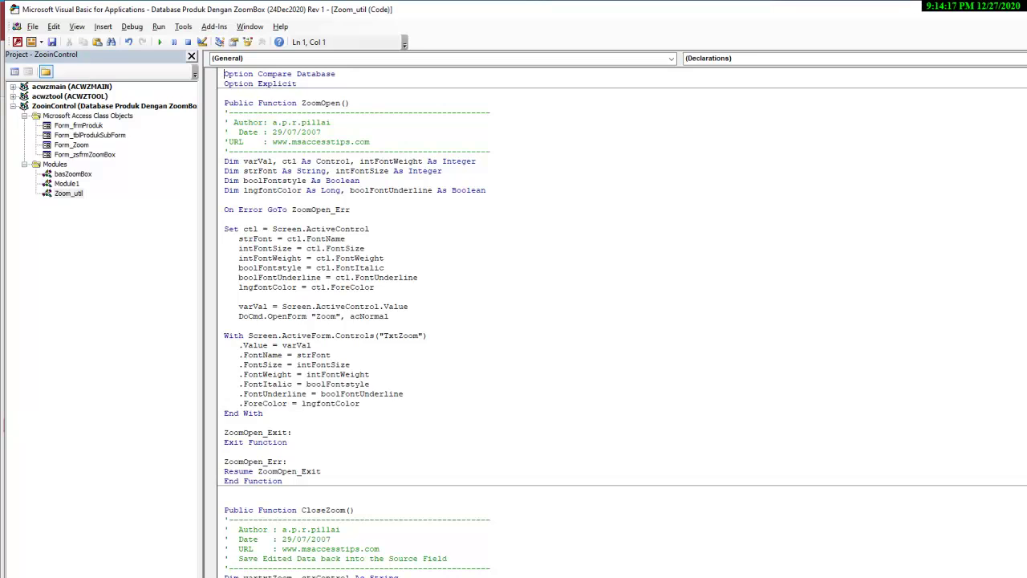
pyautogui.scroll(-7, 622, 323)
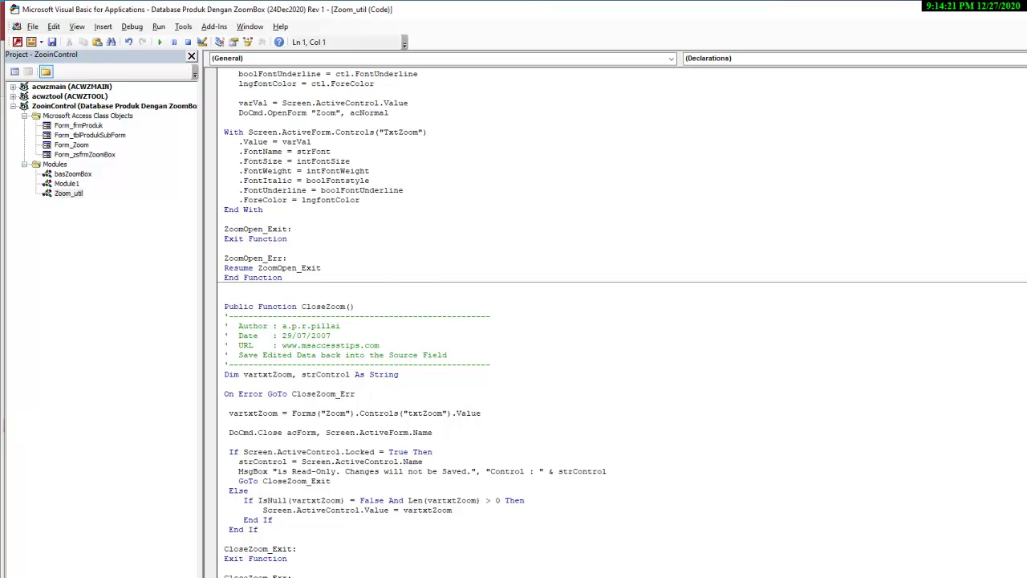
pyautogui.click(283, 577)
pyautogui.press('Down')
pyautogui.press('Down')
pyautogui.press('Down')
pyautogui.press('Down')
pyautogui.press('Down')
pyautogui.press('Down')
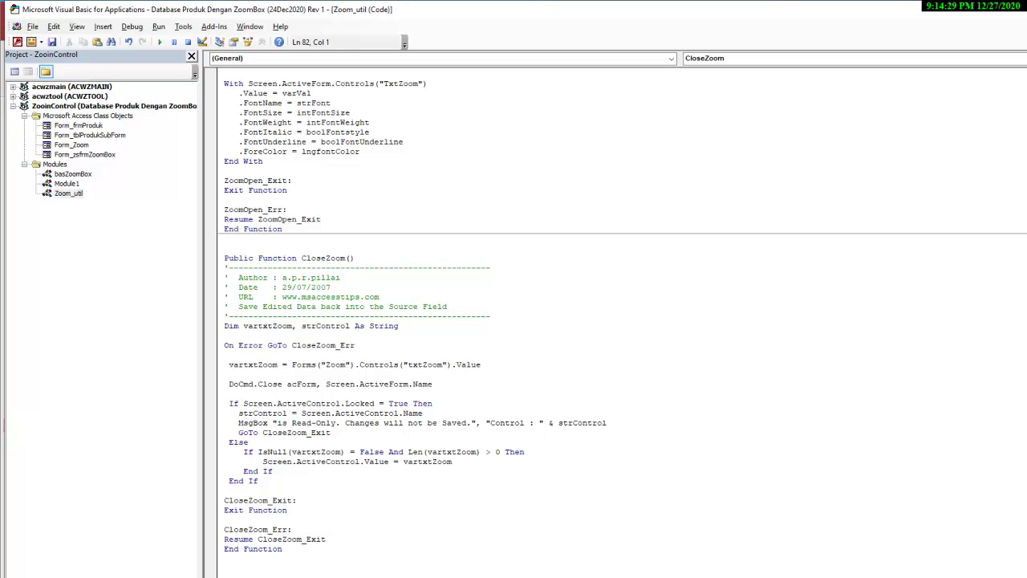
# Return from the code editor to the database and open frmProduk in Design View with the Property Sheet closed
pyautogui.click(18, 41)
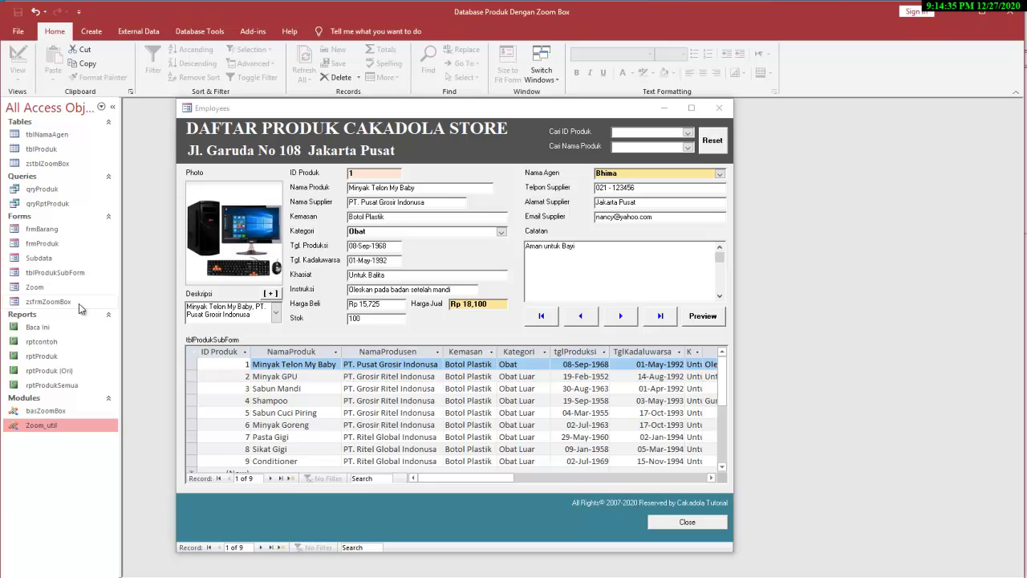
pyautogui.rightClick(41, 243)
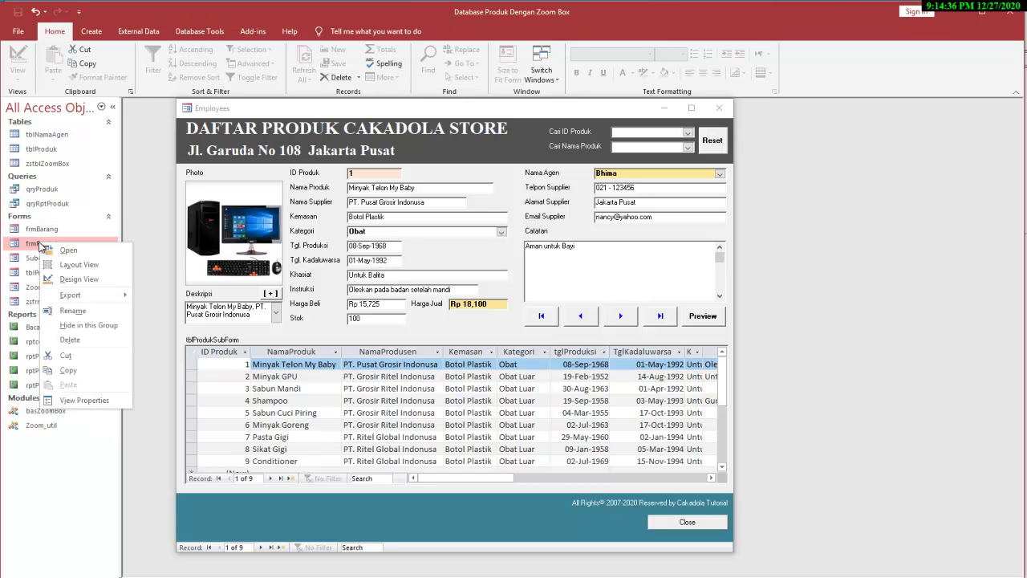
pyautogui.click(69, 279)
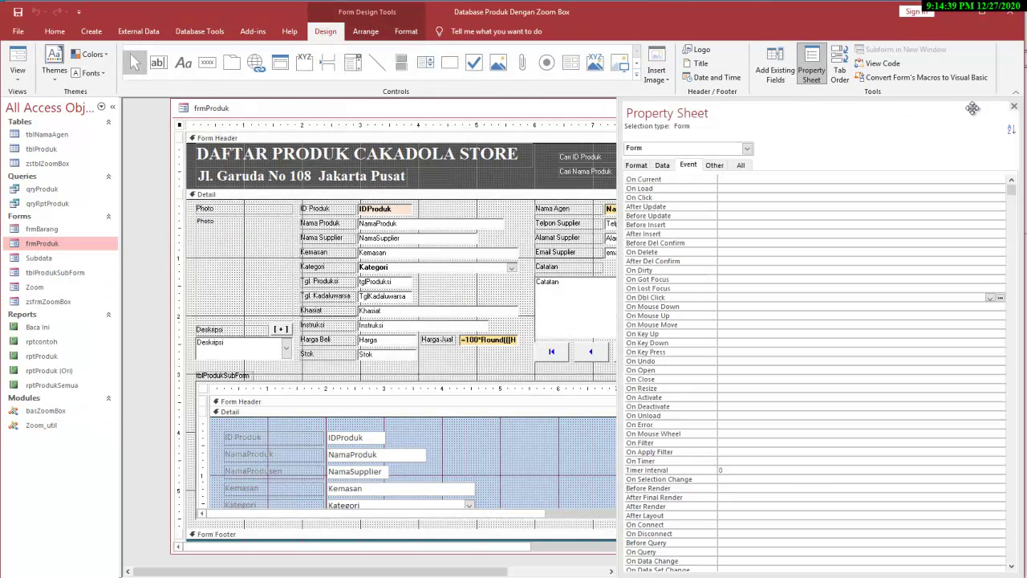
pyautogui.click(1014, 106)
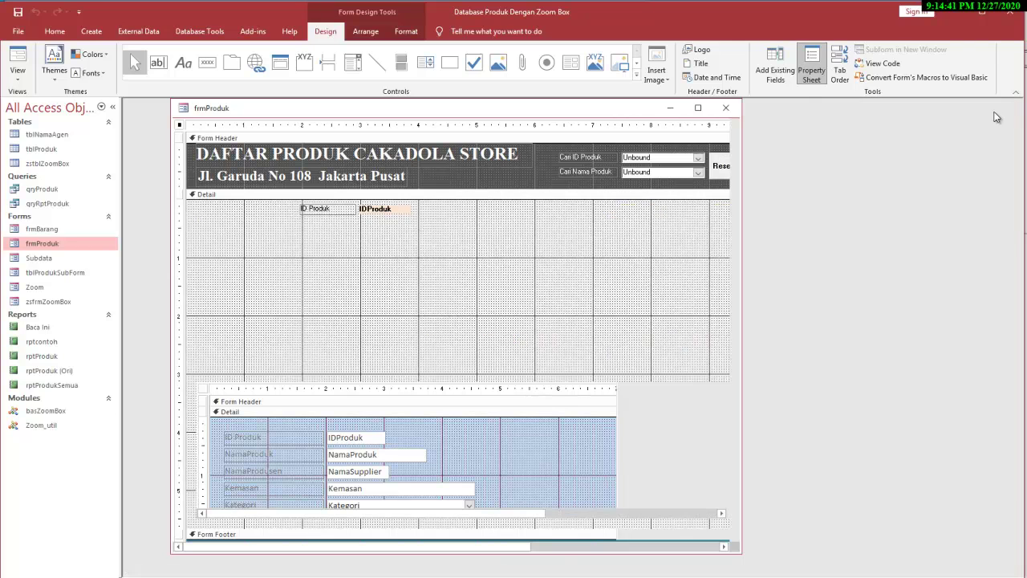
# Examine the Catatan text box's Event, Data, Other and complete property lists, then close the Property Sheet
pyautogui.click(630, 312)
pyautogui.rightClick(630, 312)
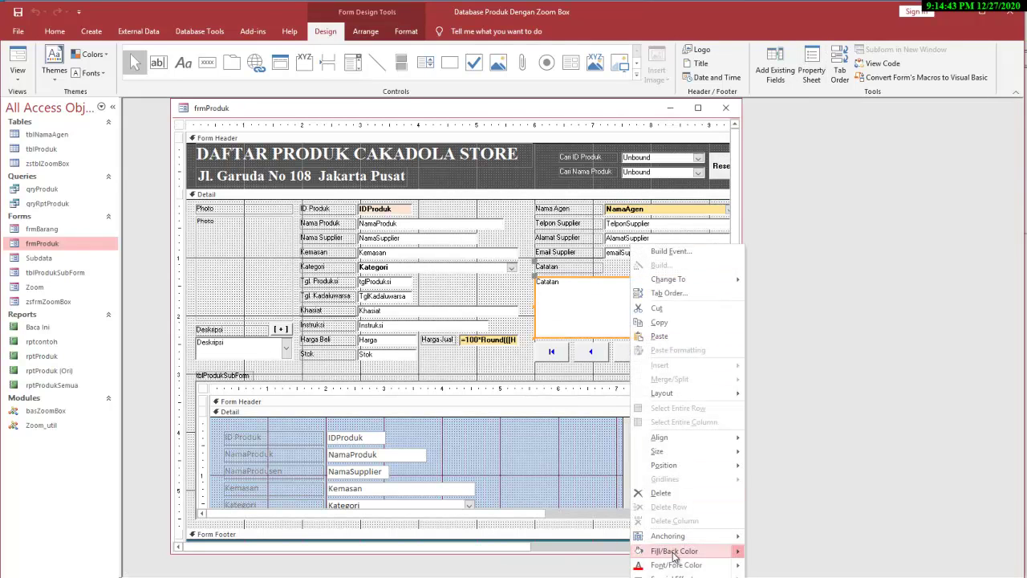
pyautogui.click(599, 292)
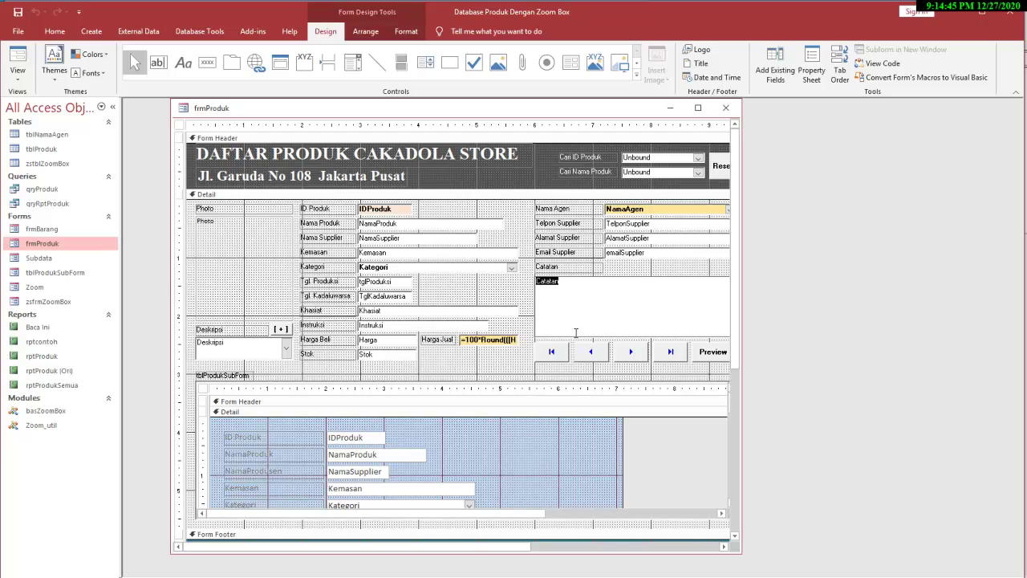
pyautogui.click(525, 352)
pyautogui.doubleClick(570, 317)
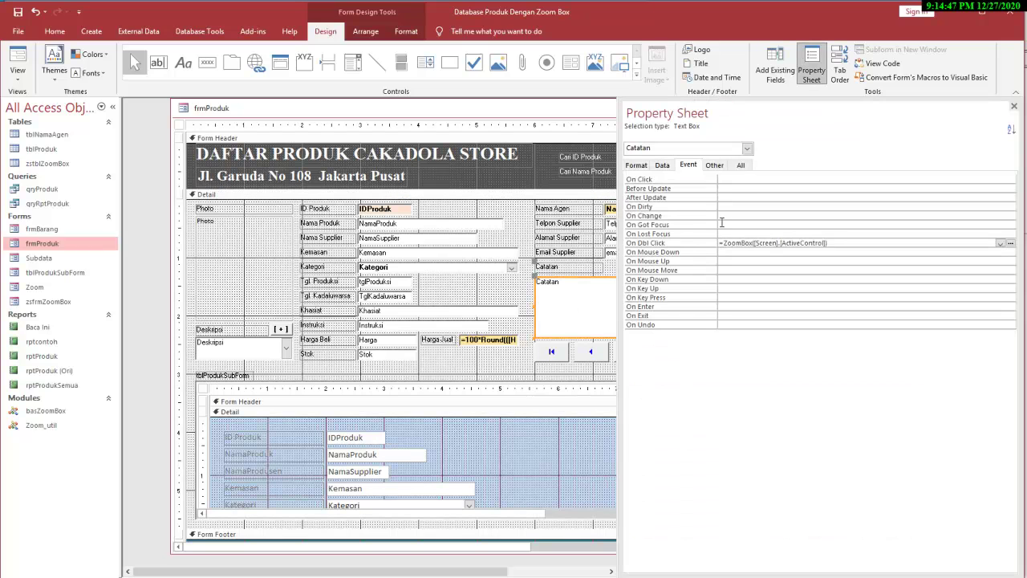
pyautogui.click(662, 165)
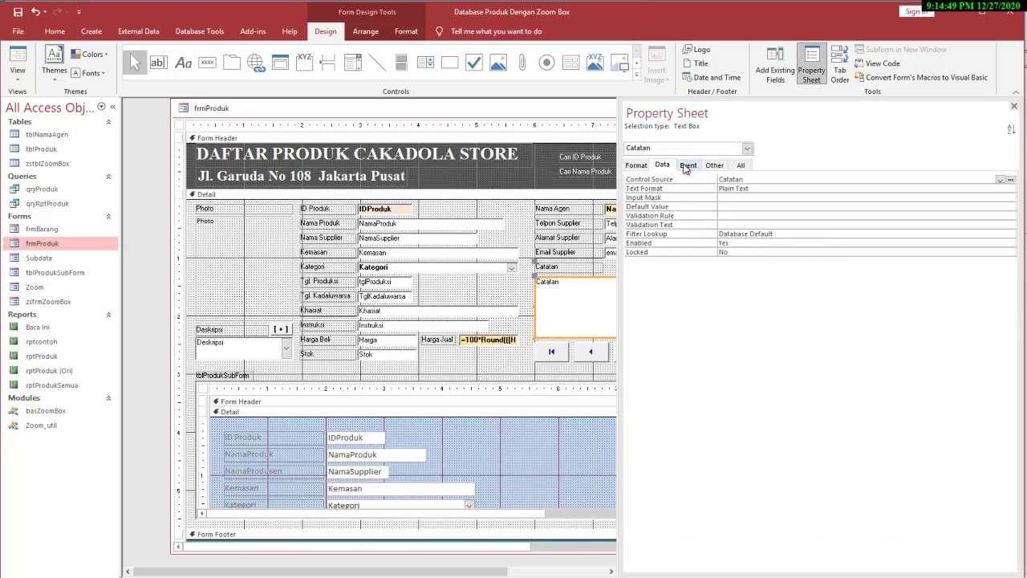
pyautogui.click(688, 166)
pyautogui.click(714, 165)
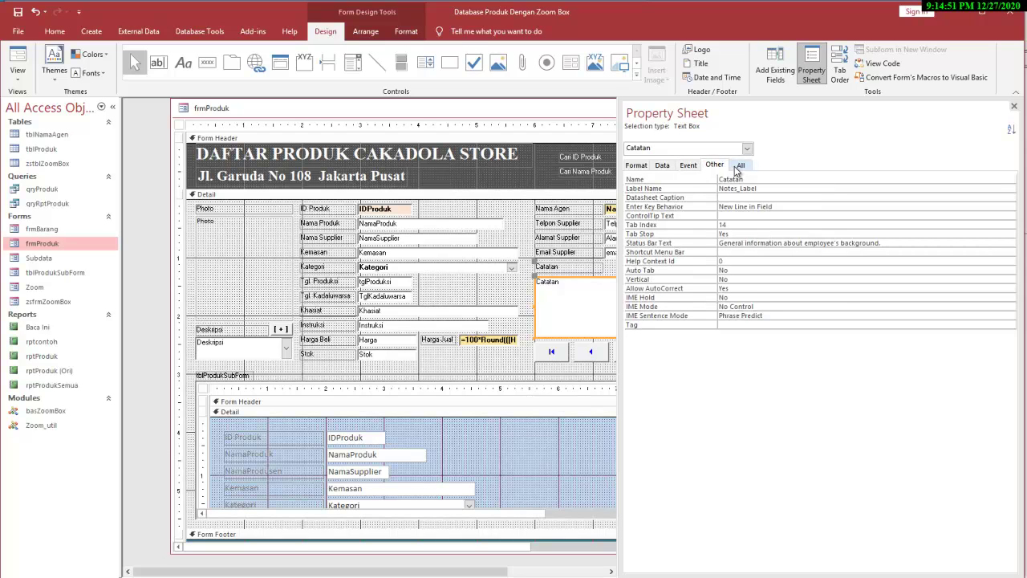
pyautogui.click(738, 165)
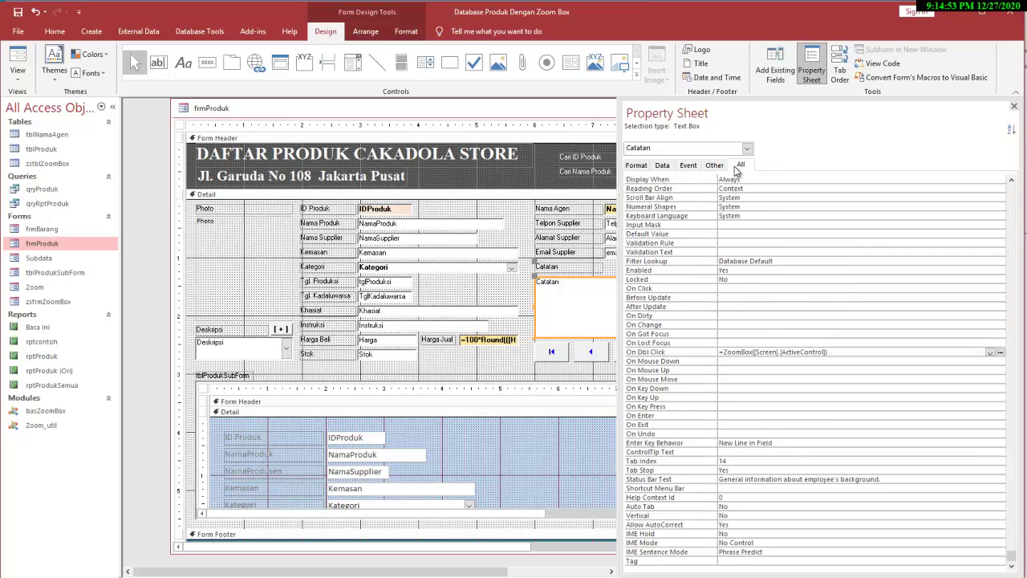
pyautogui.click(1013, 106)
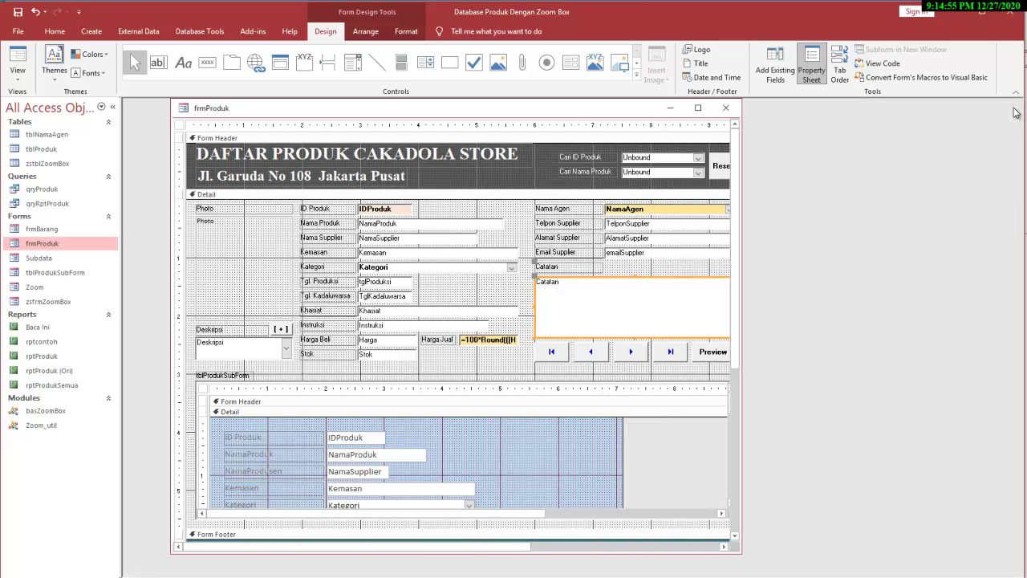
# Switch frmProduk to Form View and view the Khasiat and Kategori values with the Zoom command, cancelling each window
pyautogui.rightClick(566, 318)
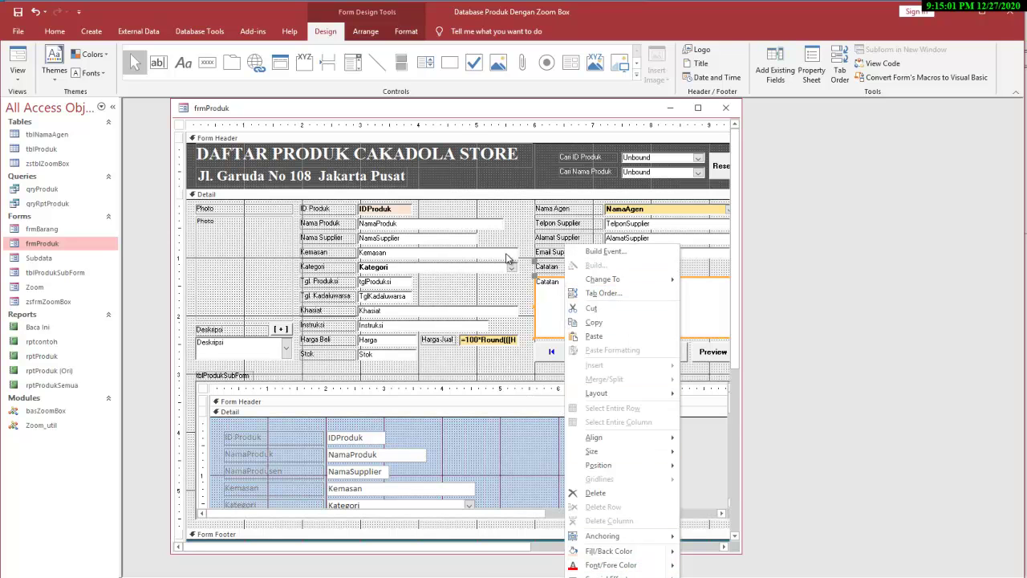
pyautogui.click(27, 65)
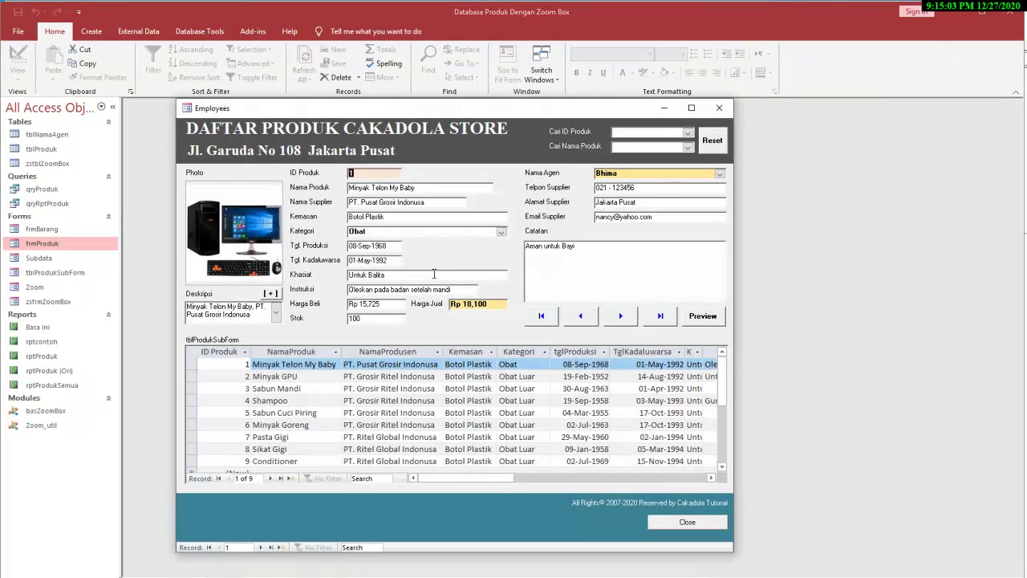
pyautogui.rightClick(433, 275)
pyautogui.click(463, 351)
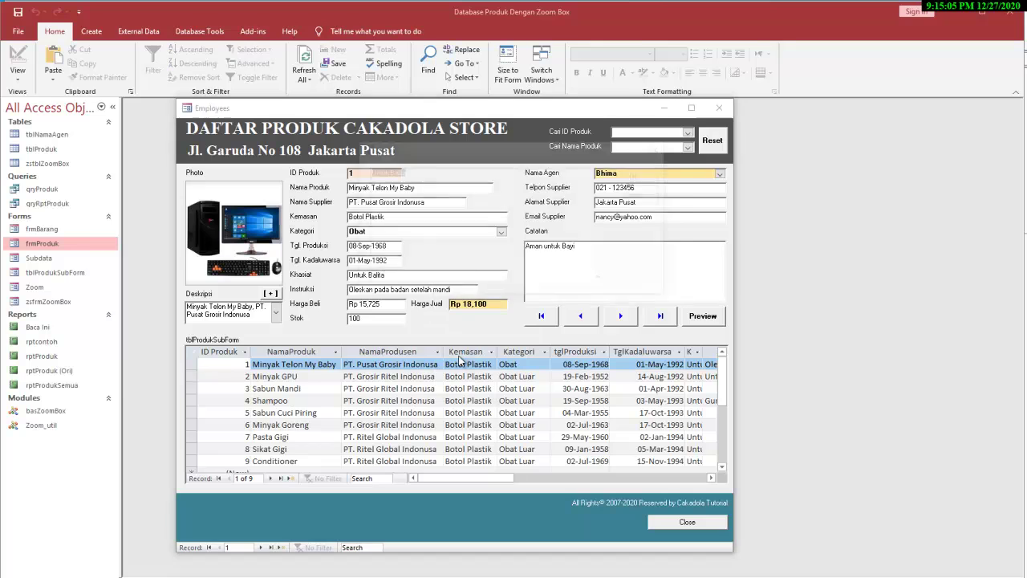
pyautogui.click(640, 195)
pyautogui.rightClick(400, 234)
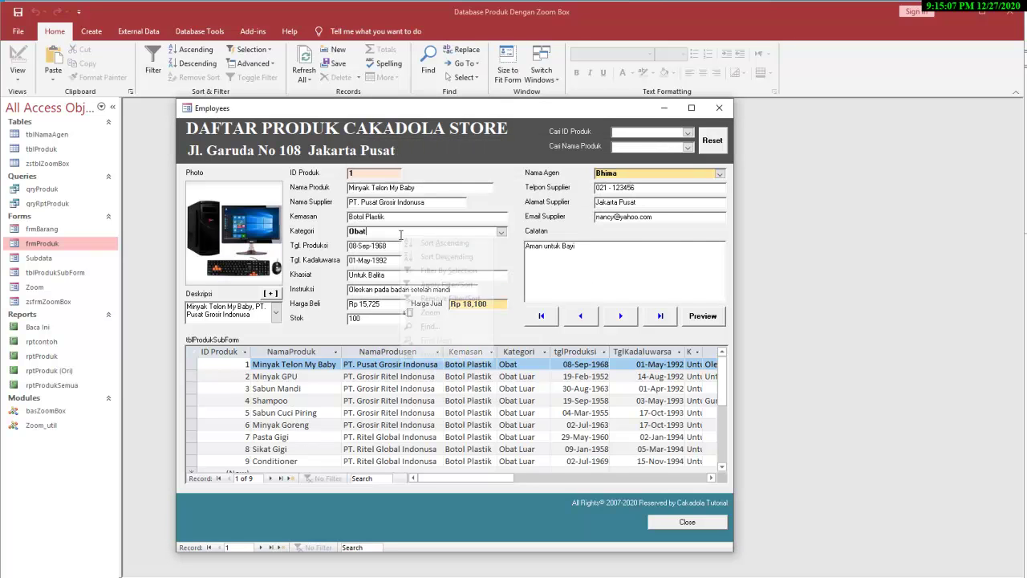
pyautogui.click(434, 313)
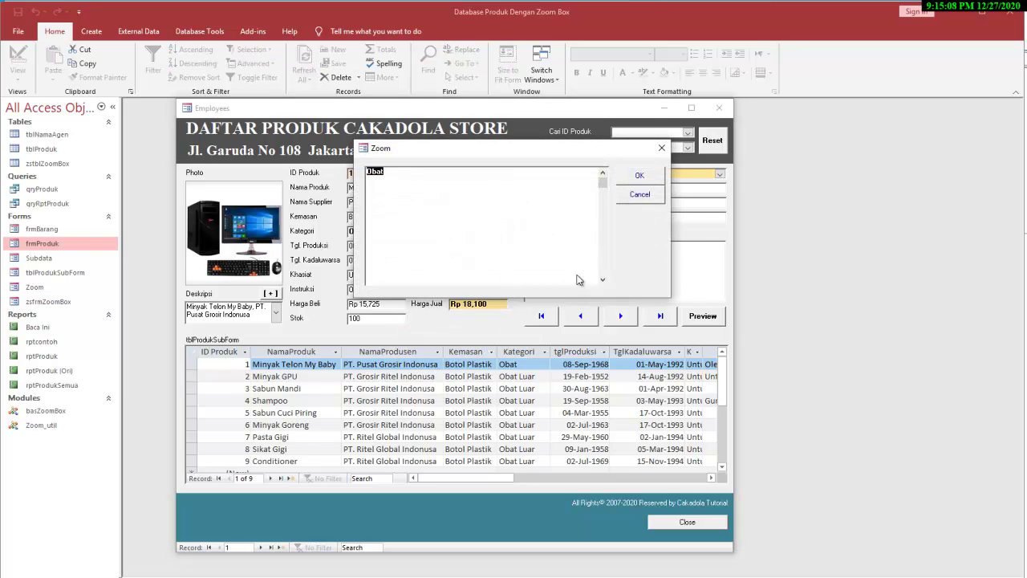
pyautogui.click(640, 195)
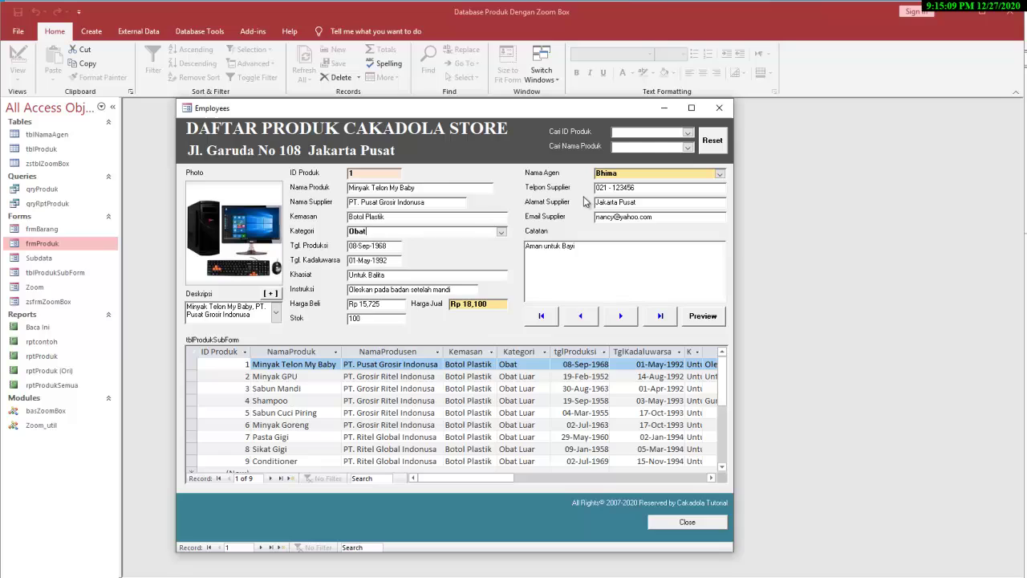
# Check the Catatan field's Zoom command, then view the Alamat Supplier value in the Zoom window and cancel it
pyautogui.rightClick(553, 254)
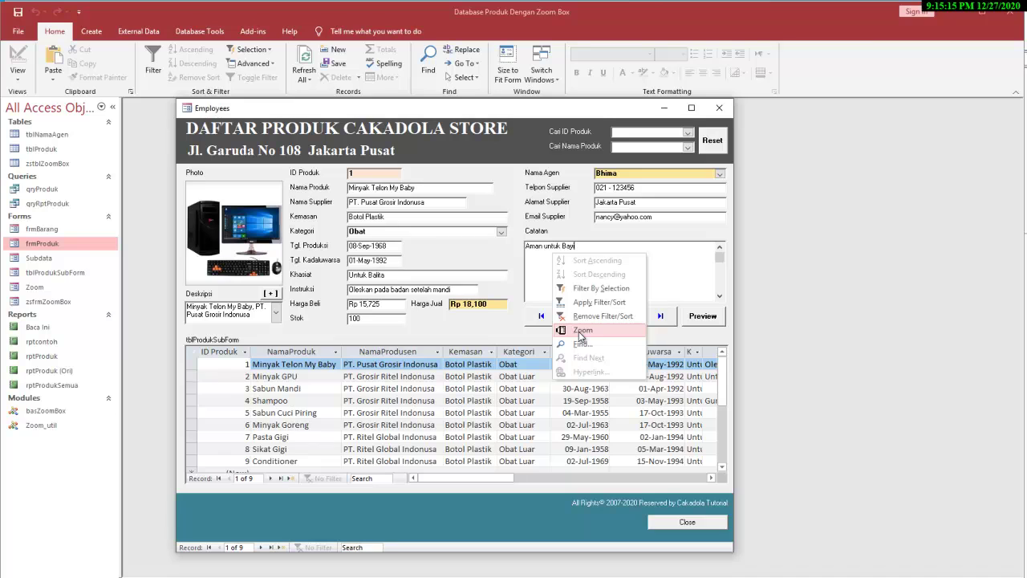
pyautogui.rightClick(620, 205)
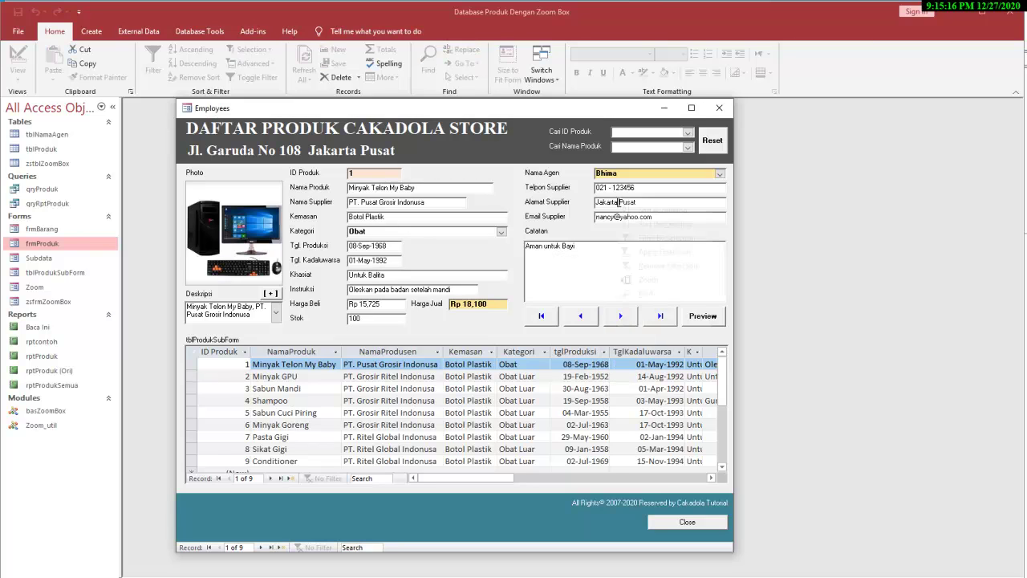
pyautogui.click(650, 278)
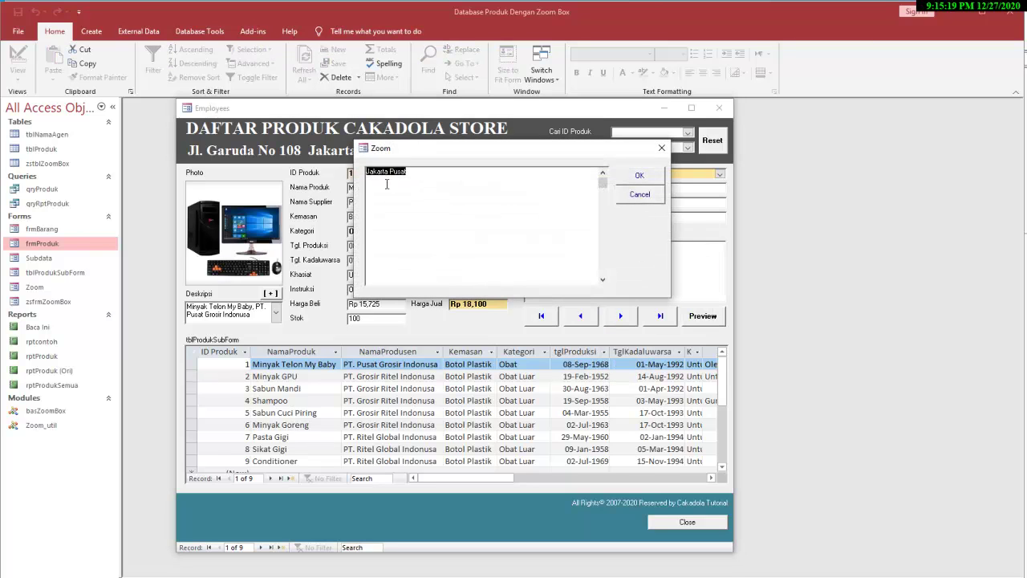
pyautogui.click(639, 195)
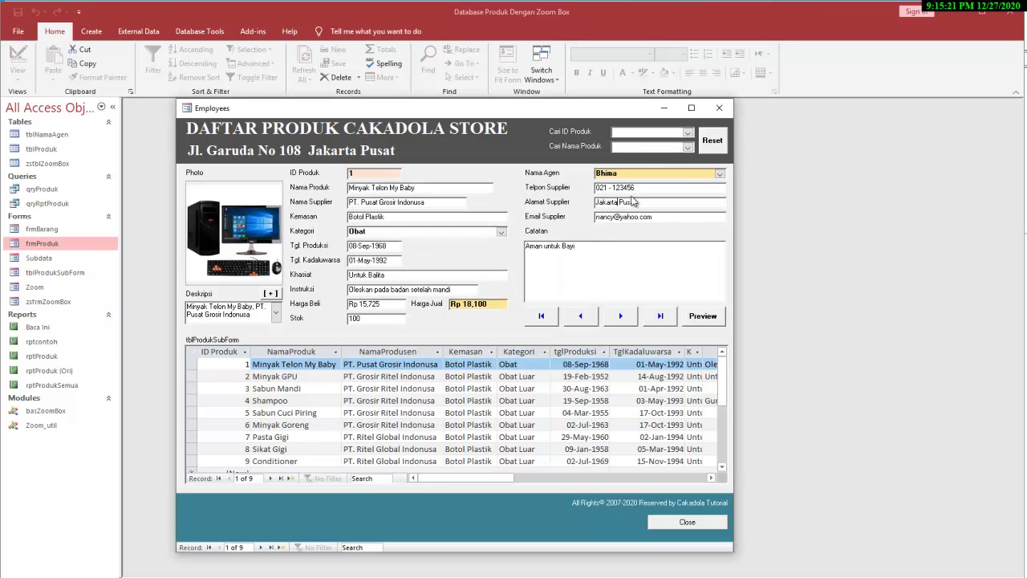
# View the Catatan and Kategori values in the Zoom window, cancelling each one
pyautogui.doubleClick(569, 271)
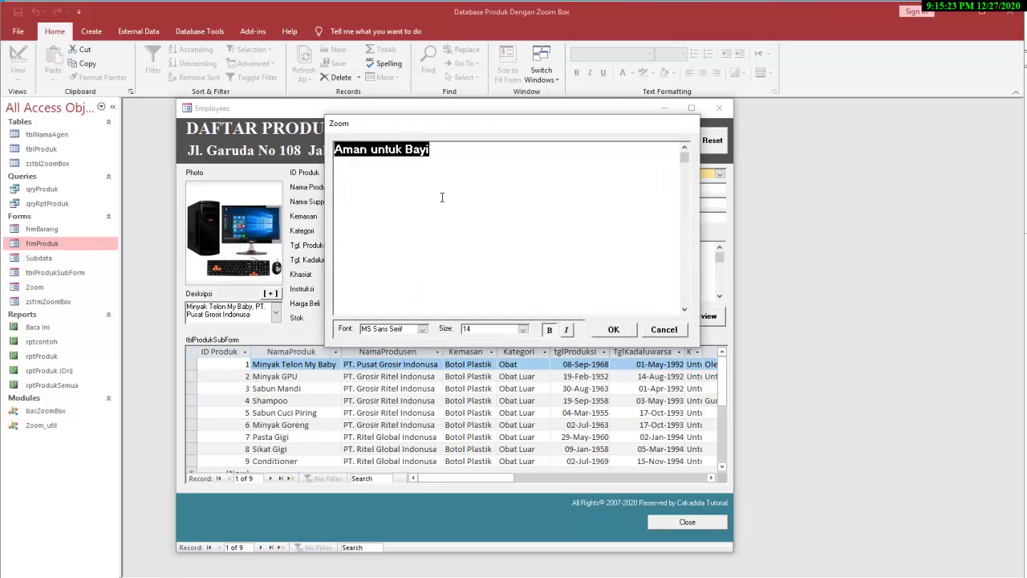
pyautogui.click(441, 197)
pyautogui.click(664, 329)
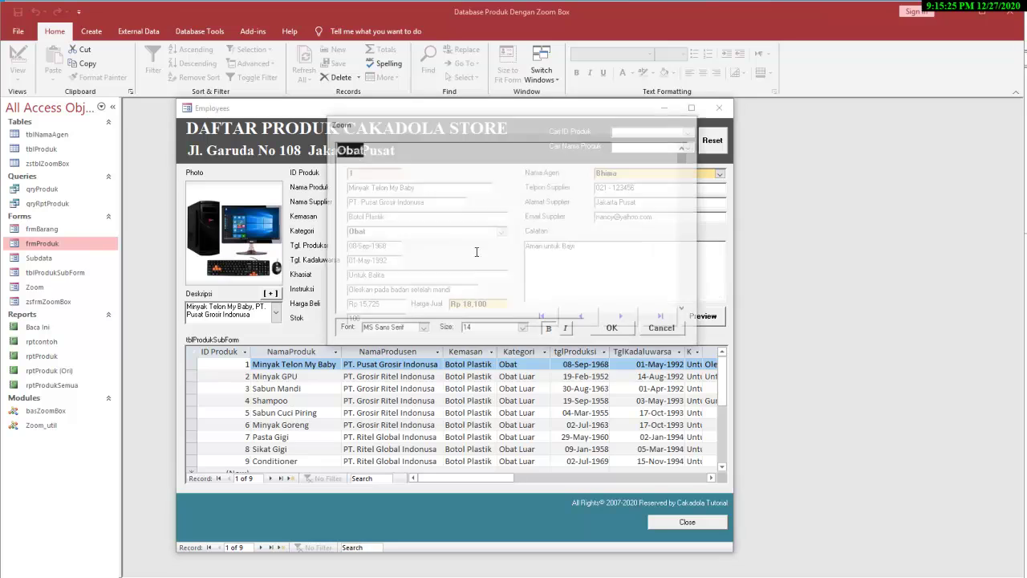
pyautogui.click(658, 328)
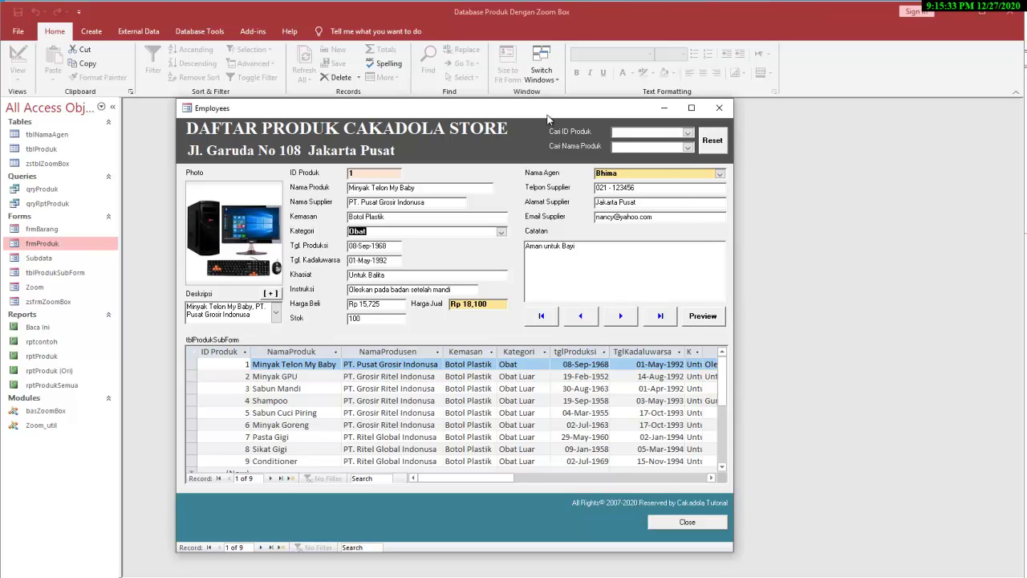
# View the qryProduk query, discard all pending changes while closing frmProduk, and close the query
pyautogui.moveTo(548, 119); pyautogui.dragTo(518, 118)
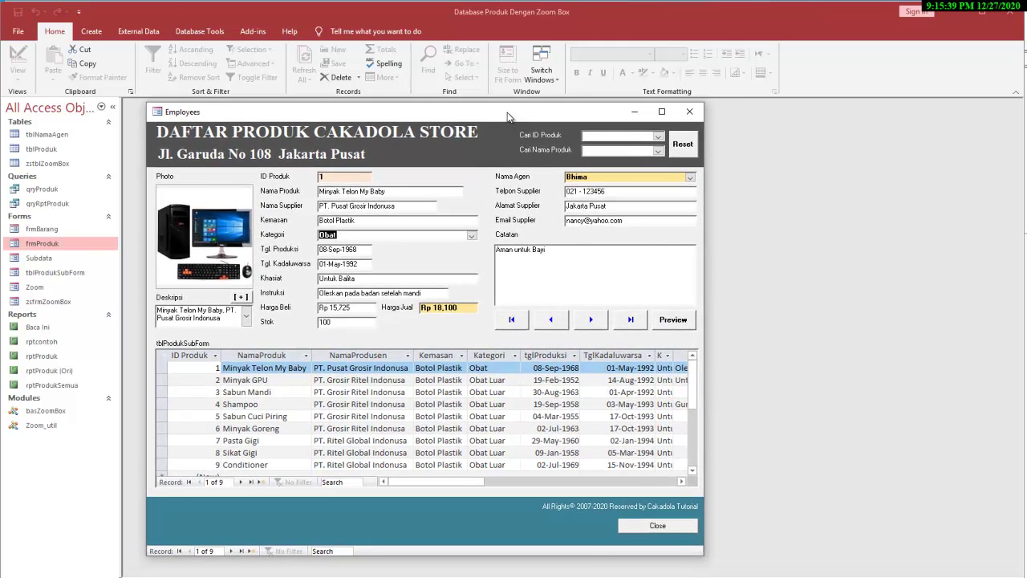
pyautogui.doubleClick(45, 190)
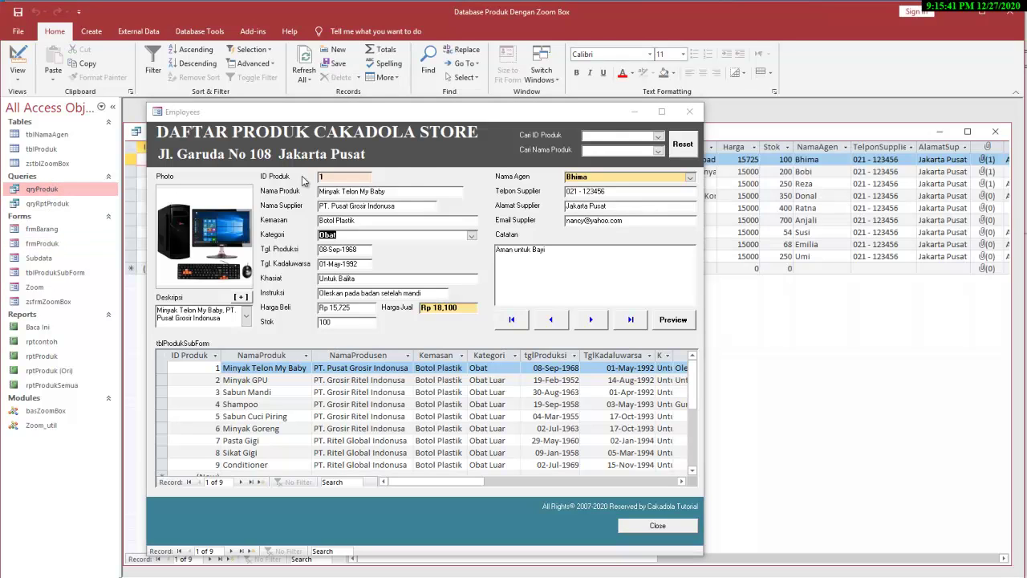
pyautogui.click(690, 111)
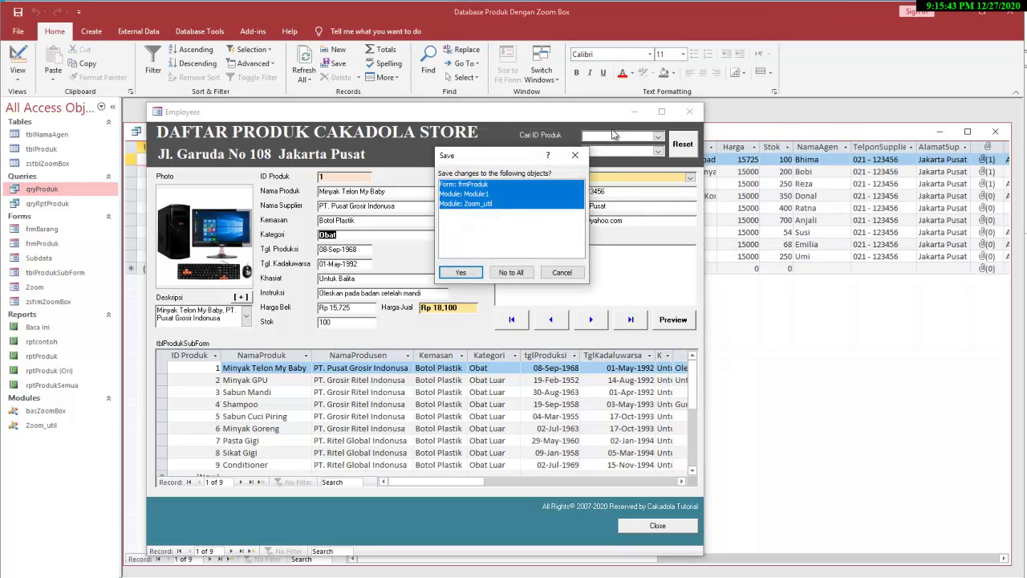
pyautogui.click(478, 274)
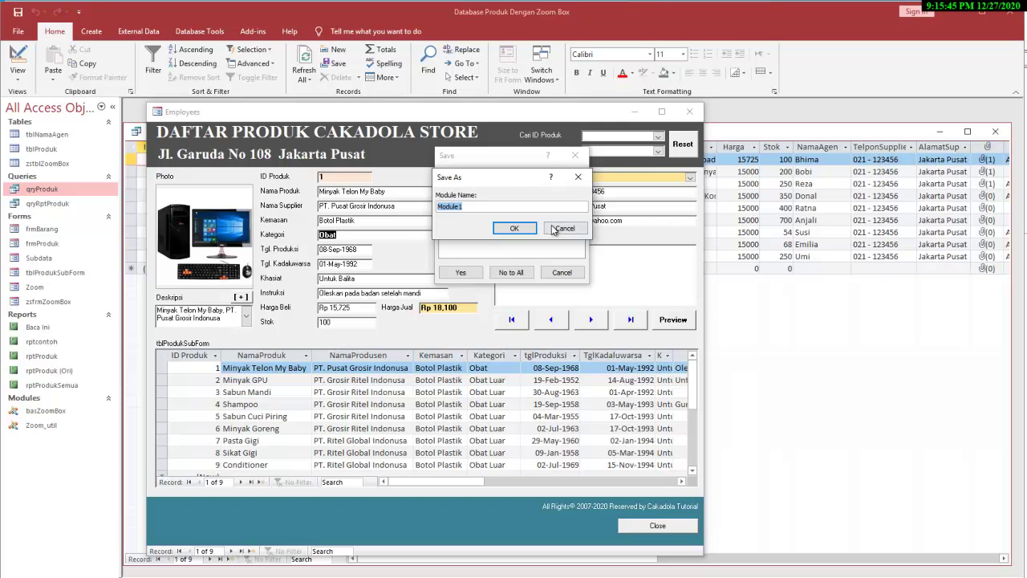
pyautogui.click(561, 228)
pyautogui.click(689, 111)
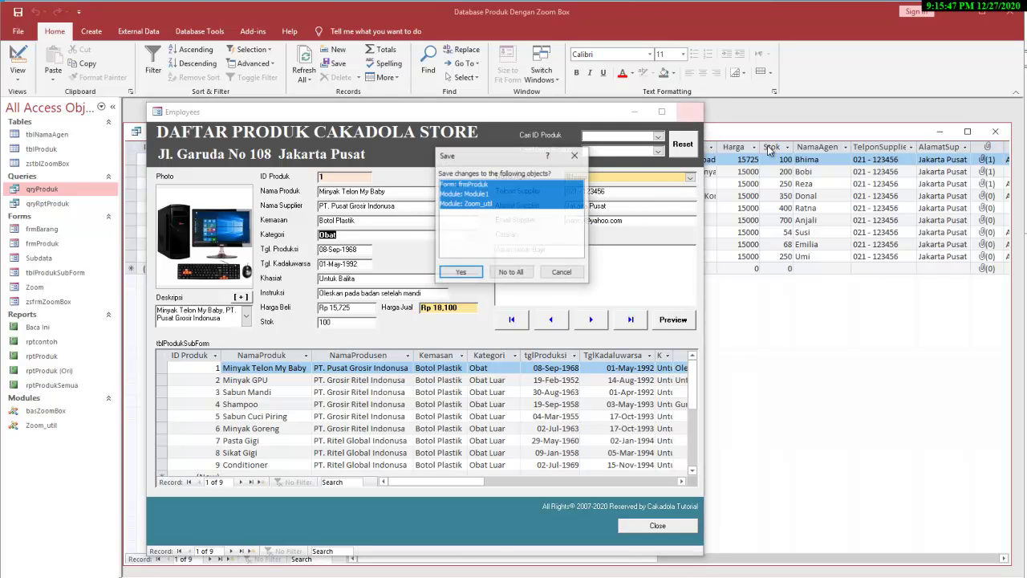
pyautogui.click(510, 272)
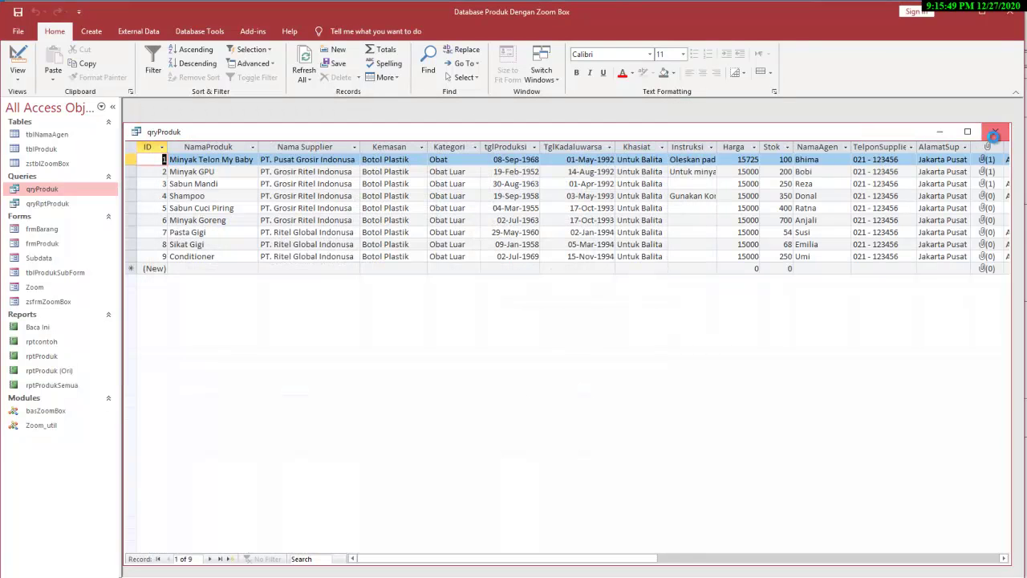
pyautogui.click(995, 131)
# Create a detail query titled tblProduk Query from all fields of tblProduk with the Simple Query Wizard, opening it to view information
pyautogui.click(50, 153)
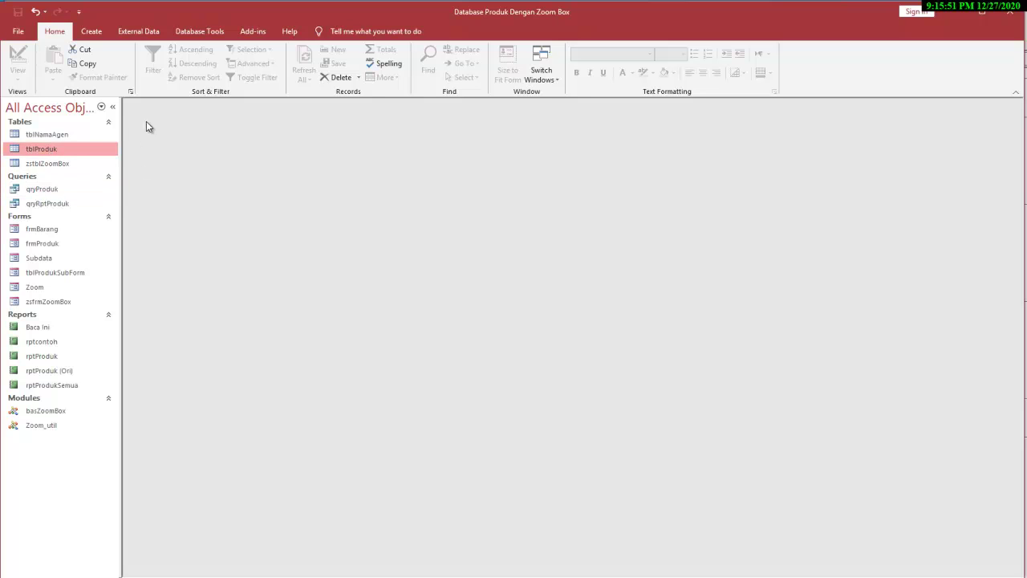
pyautogui.rightClick(44, 154)
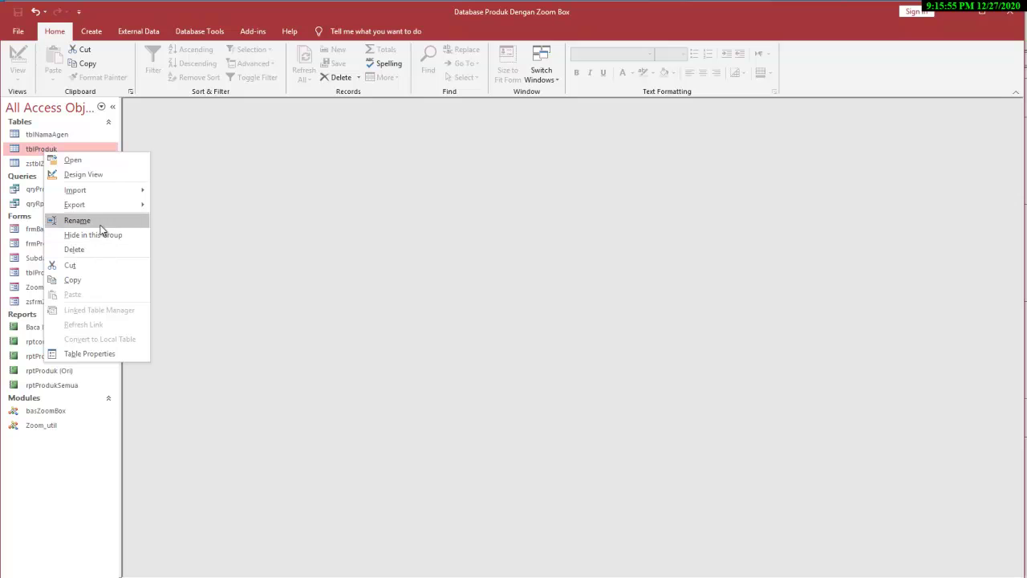
pyautogui.click(94, 34)
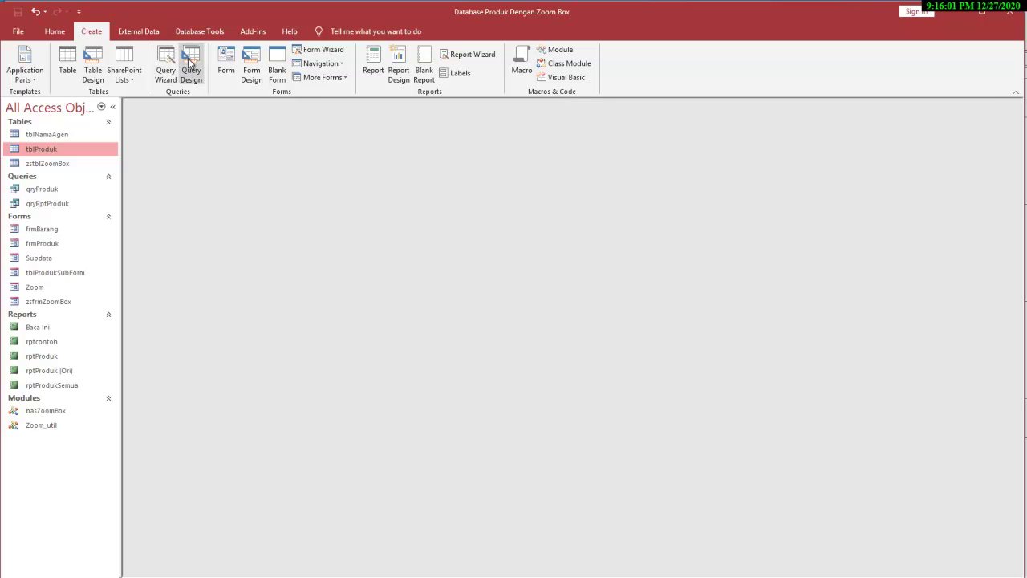
pyautogui.click(165, 66)
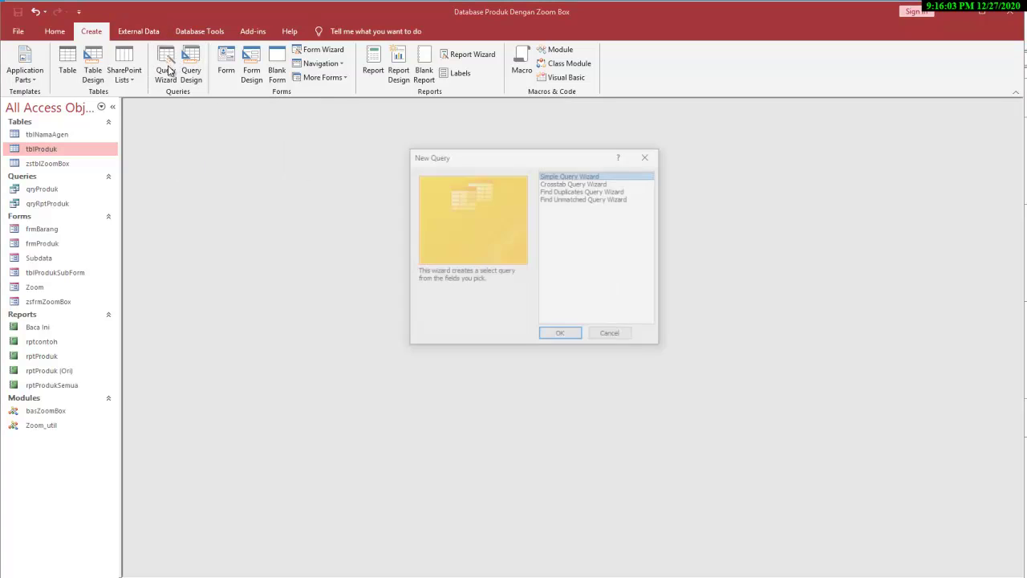
pyautogui.click(565, 336)
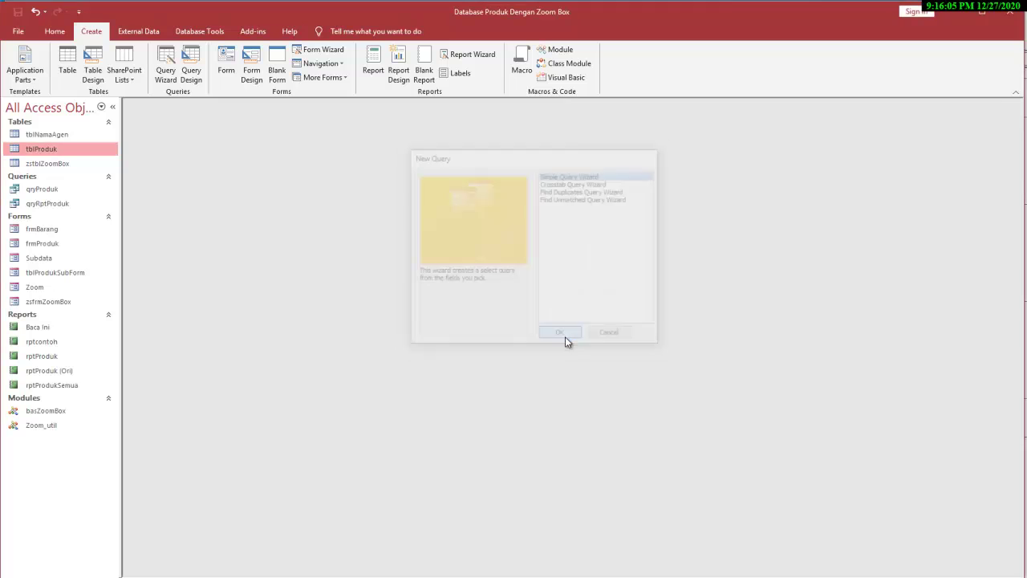
pyautogui.click(496, 266)
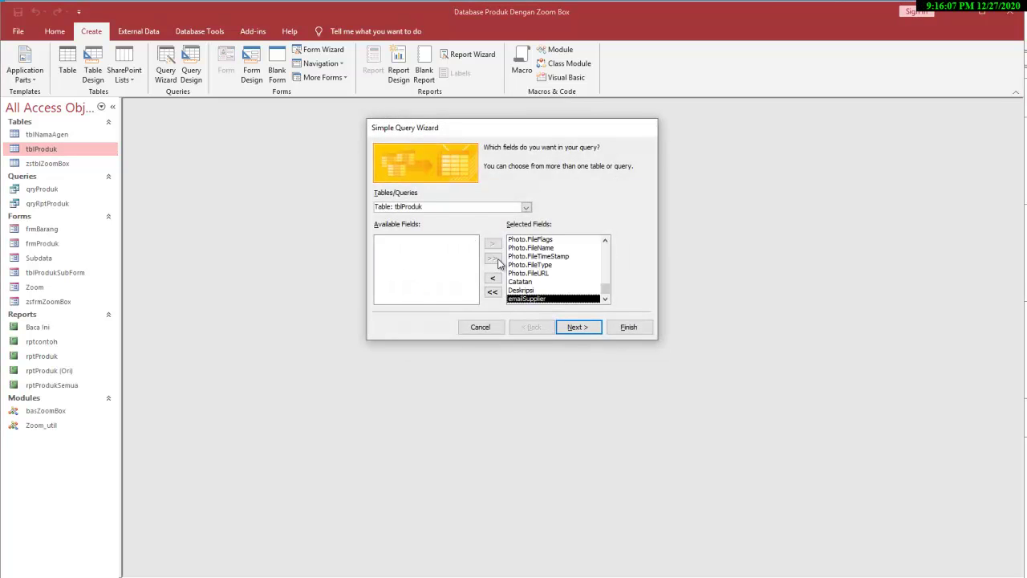
pyautogui.click(525, 207)
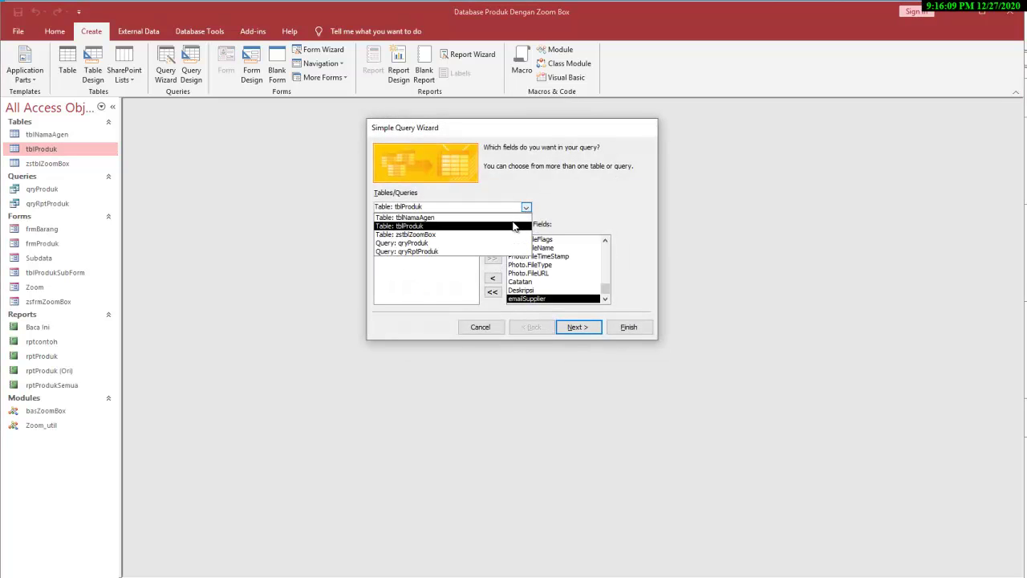
pyautogui.click(518, 223)
pyautogui.click(580, 324)
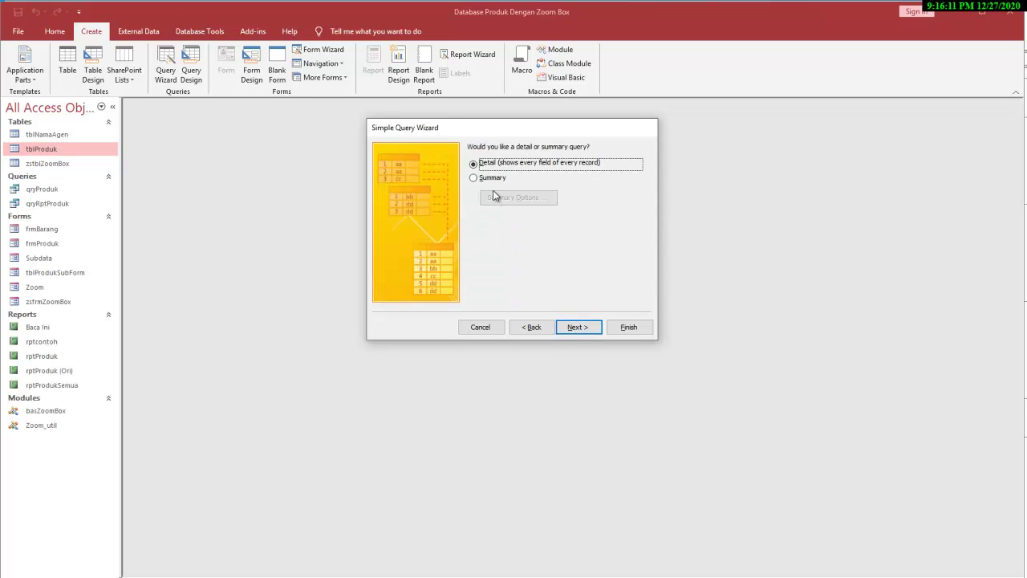
pyautogui.click(583, 329)
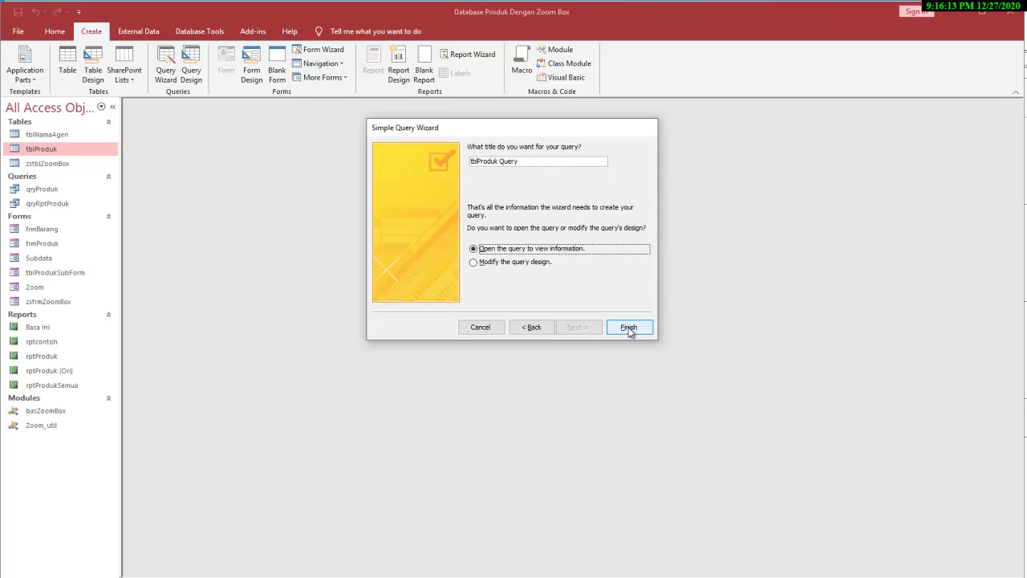
pyautogui.click(630, 326)
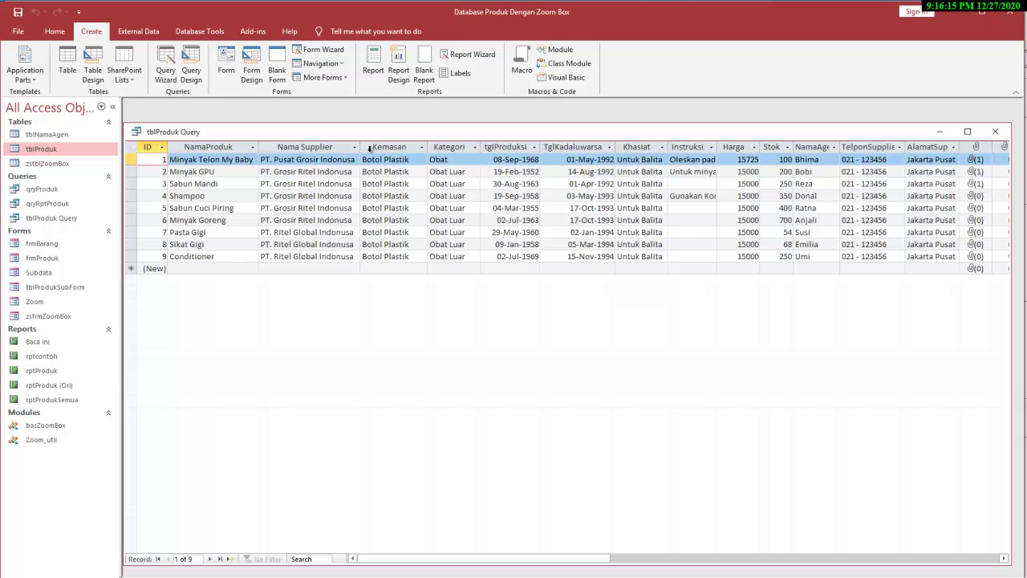
# View the new query's datasheet maximized, then close it
pyautogui.click(967, 130)
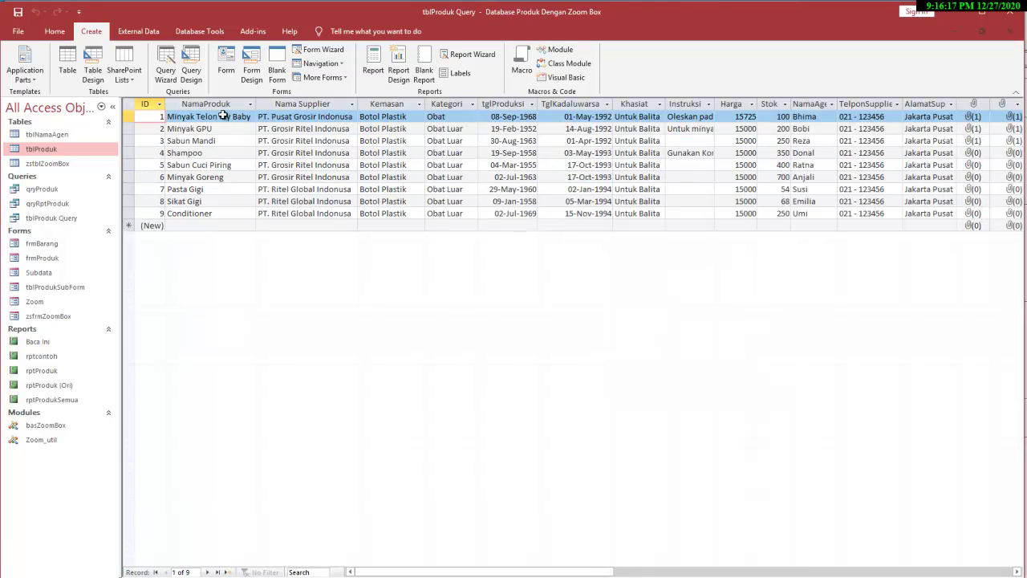
pyautogui.click(1009, 31)
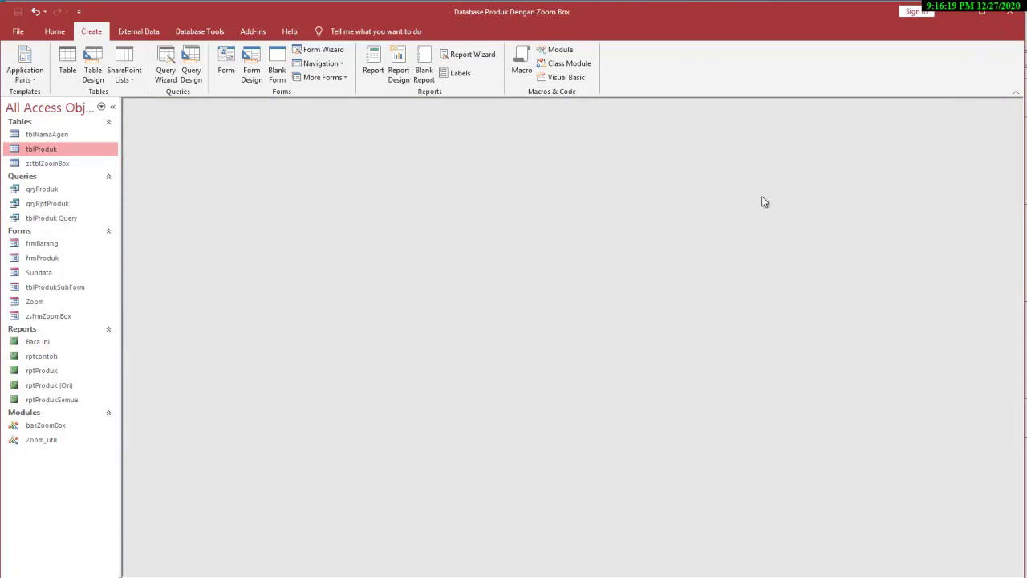
pyautogui.click(52, 259)
pyautogui.click(54, 246)
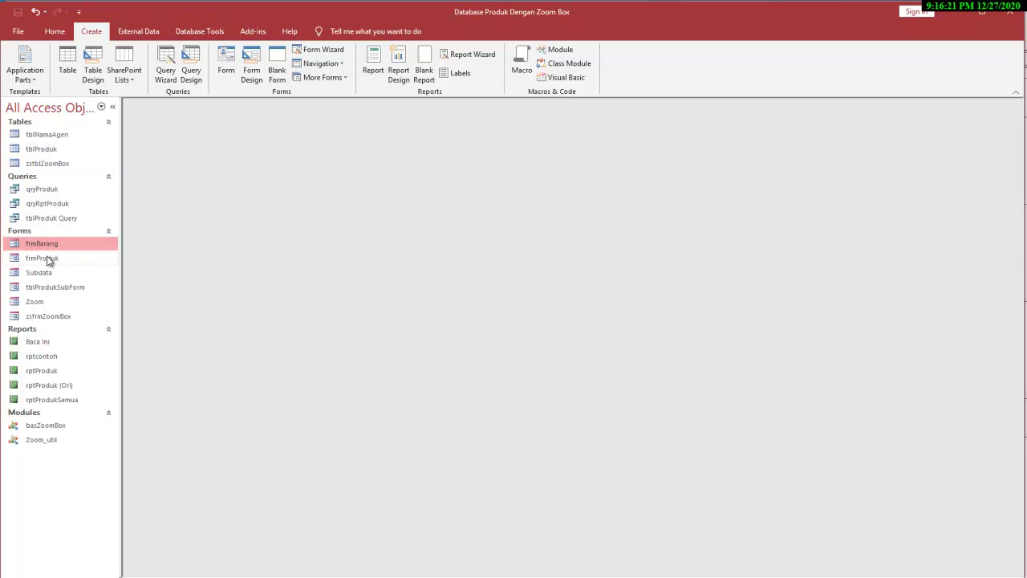
# Reopen tblProduk Query and maximize its datasheet, discarding any blank new table design
pyautogui.doubleClick(50, 218)
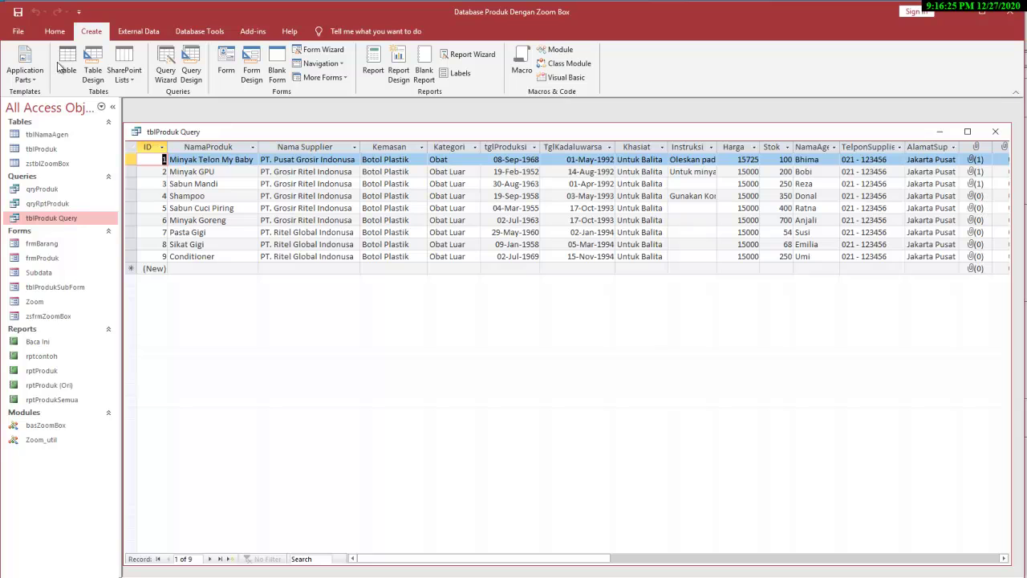
pyautogui.click(93, 64)
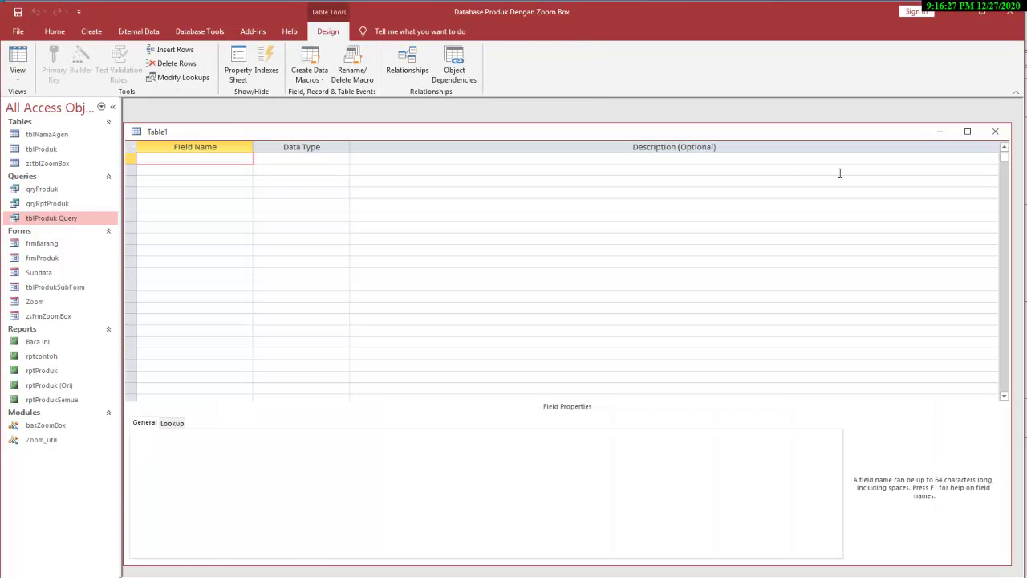
pyautogui.click(995, 132)
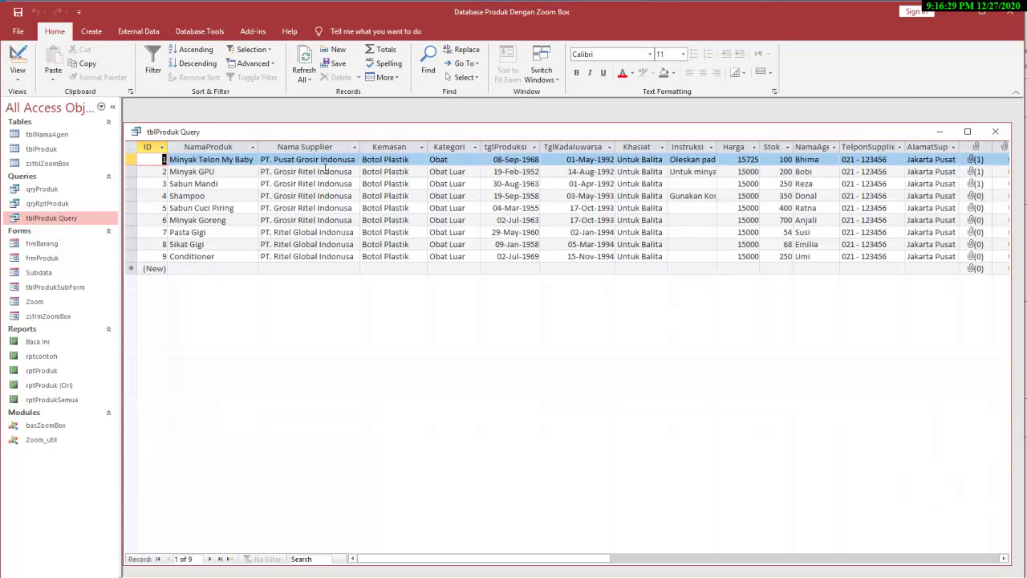
pyautogui.rightClick(325, 170)
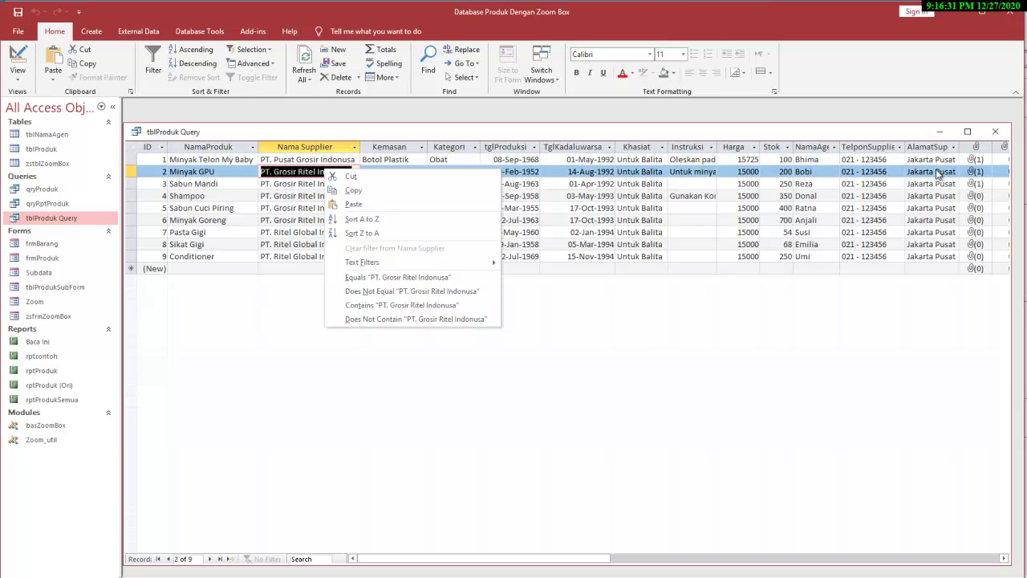
pyautogui.click(967, 131)
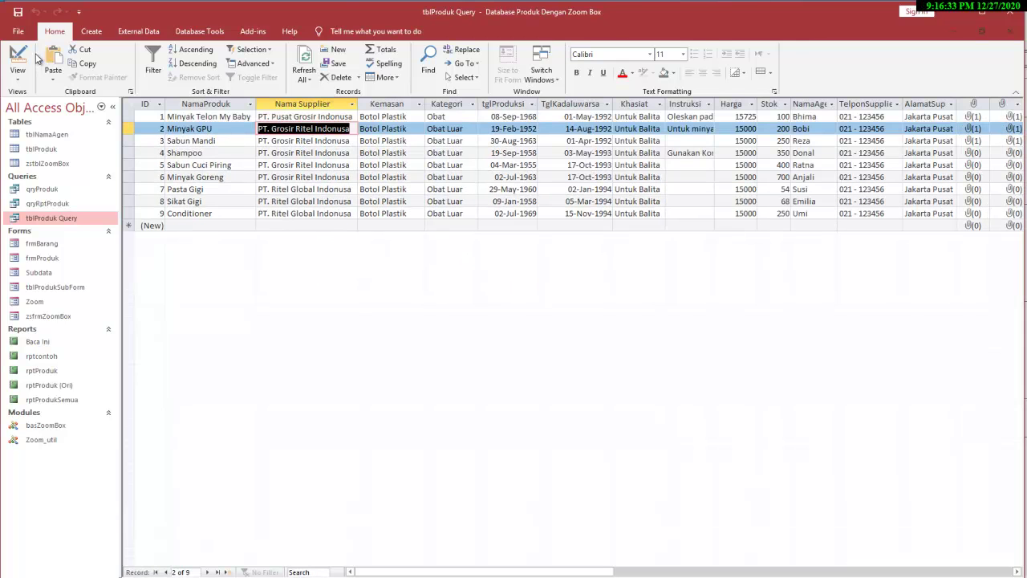
# Examine the table and field grid of tblProduk Query in Design View, then return to its datasheet
pyautogui.click(36, 57)
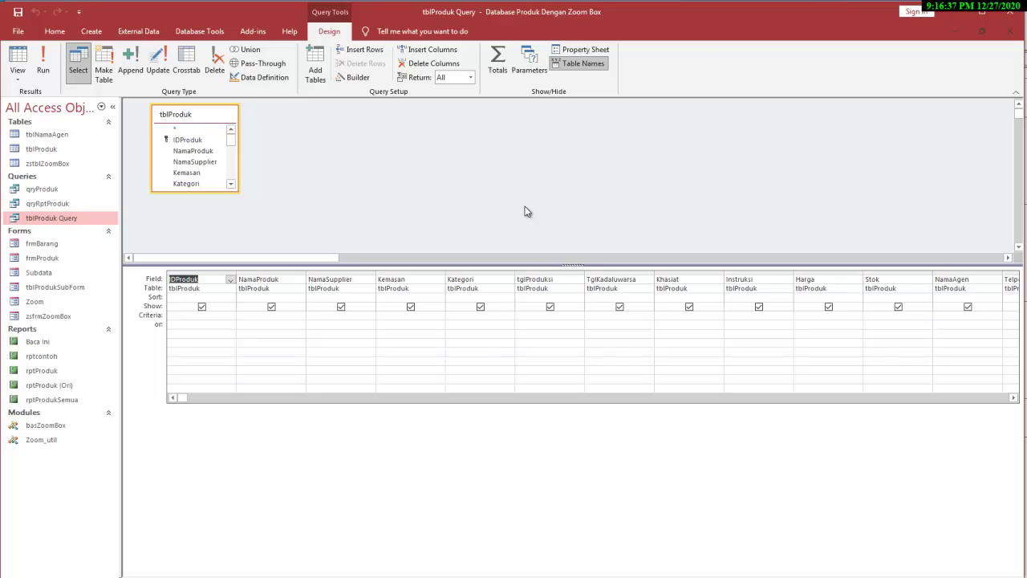
pyautogui.click(25, 55)
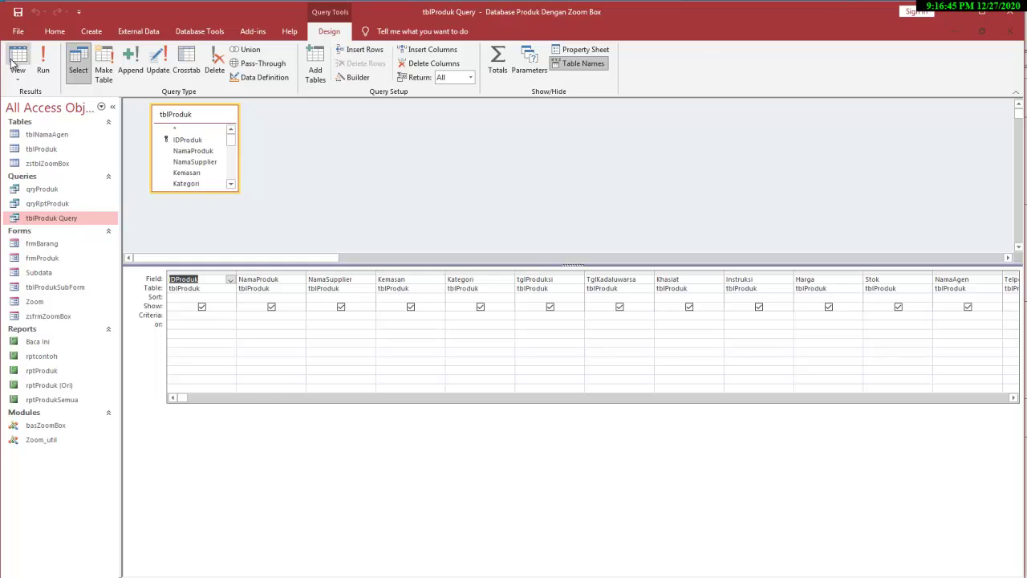
pyautogui.click(18, 63)
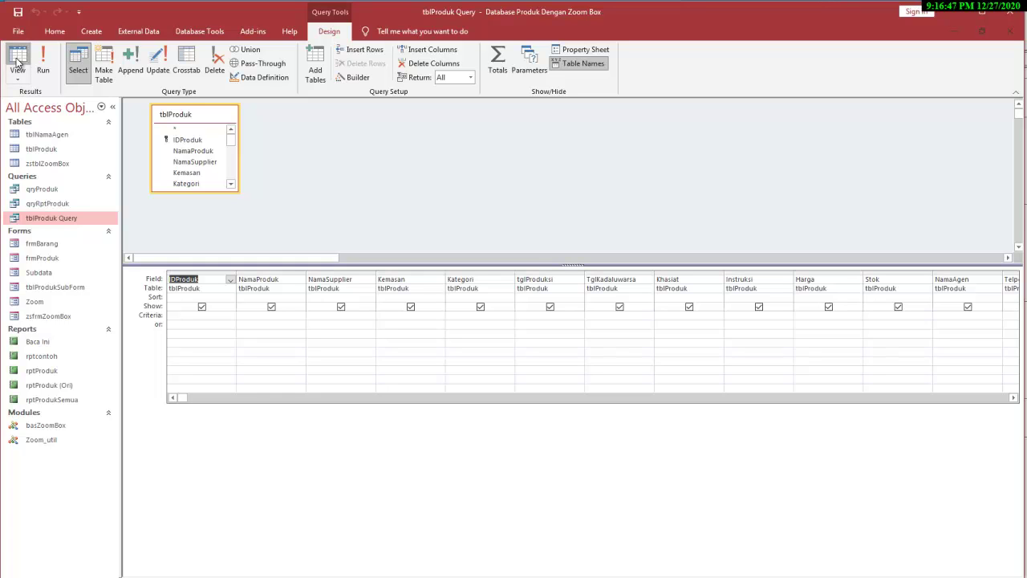
# Open frmProduk in Design View, examine the form's Record Source among its data properties, and return to Form View
pyautogui.doubleClick(45, 258)
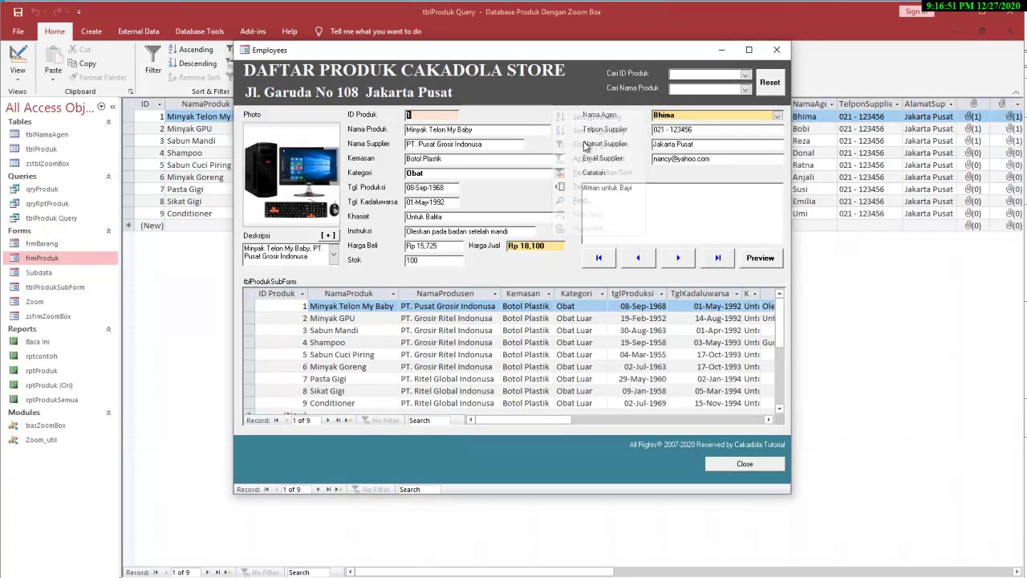
pyautogui.rightClick(51, 257)
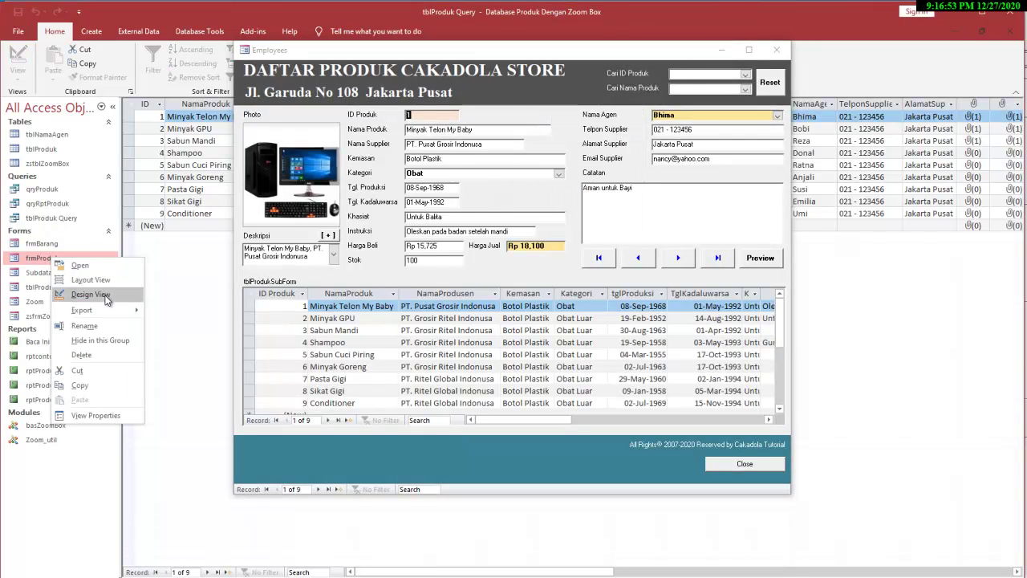
pyautogui.click(89, 294)
pyautogui.doubleClick(128, 107)
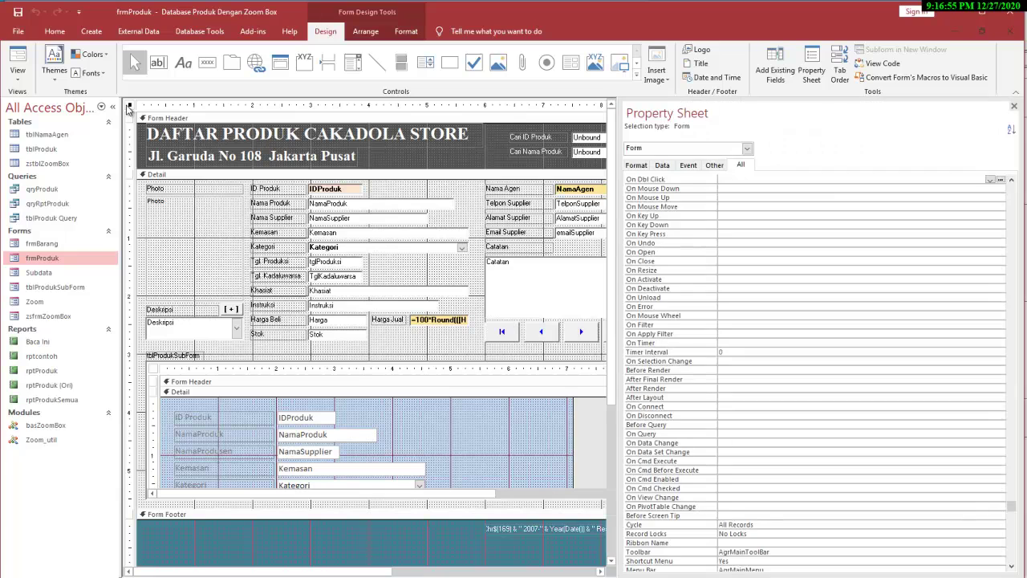
pyautogui.click(663, 165)
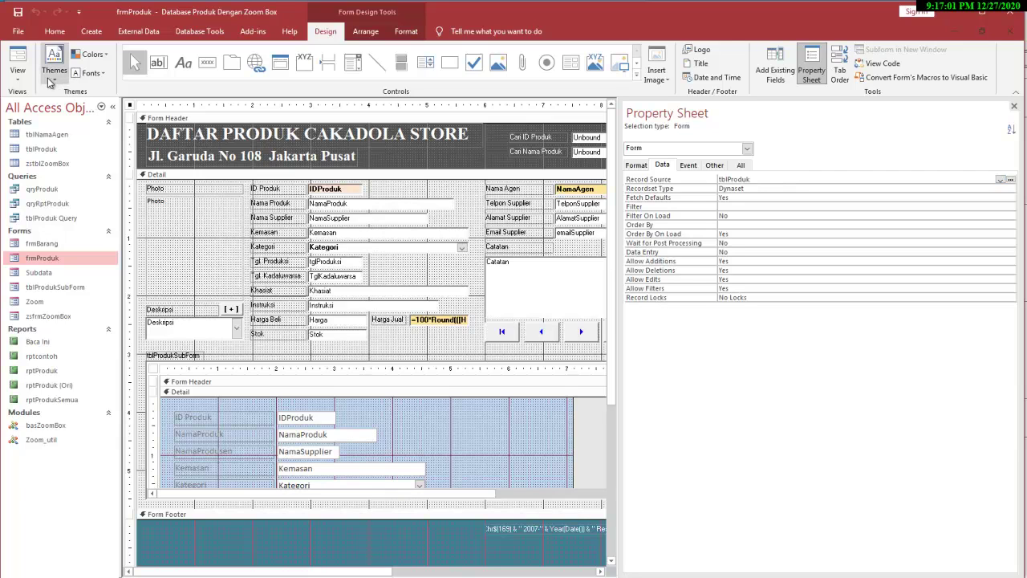
pyautogui.click(18, 68)
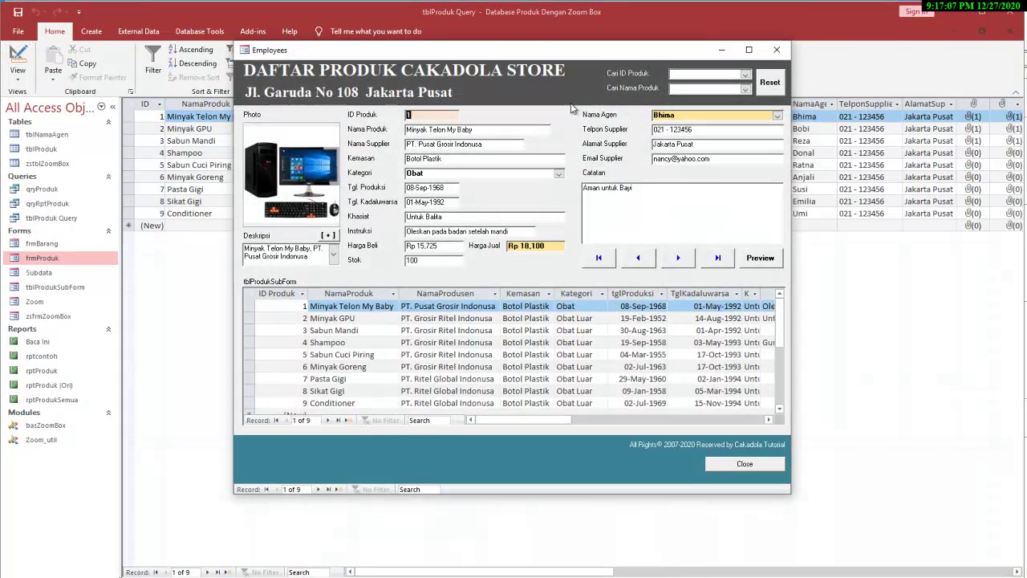
# Preview the current product's report from frmProduk and place the form and rptProduk side by side
pyautogui.moveTo(513, 56); pyautogui.dragTo(934, 102)
pyautogui.click(670, 301)
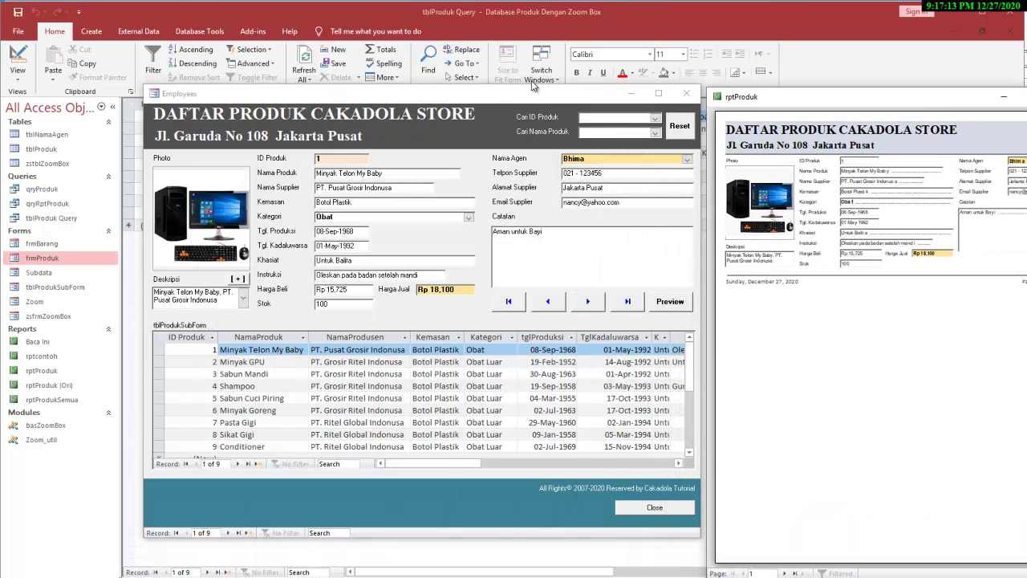
pyautogui.moveTo(531, 94); pyautogui.dragTo(465, 96)
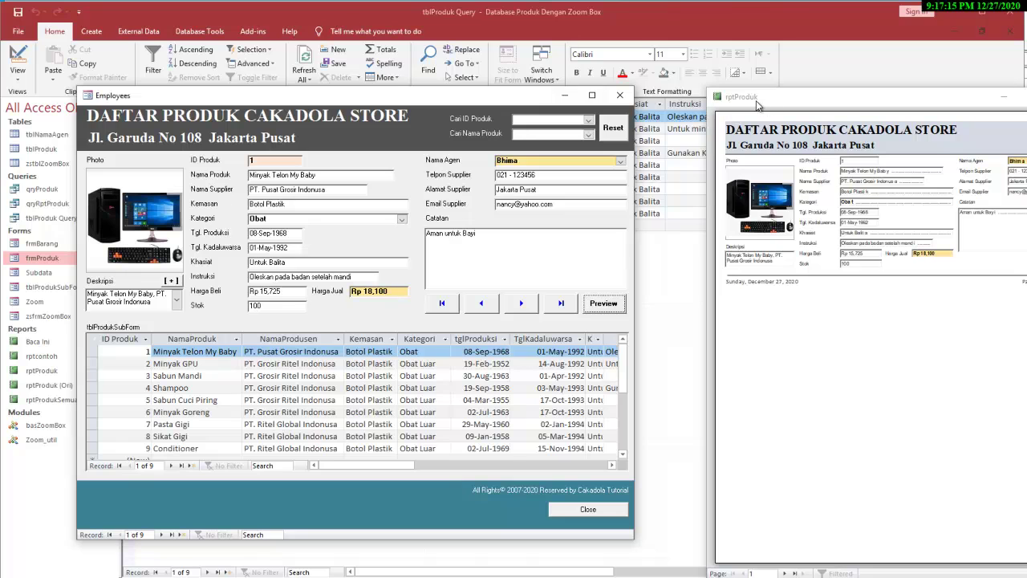
pyautogui.moveTo(756, 104); pyautogui.dragTo(697, 107)
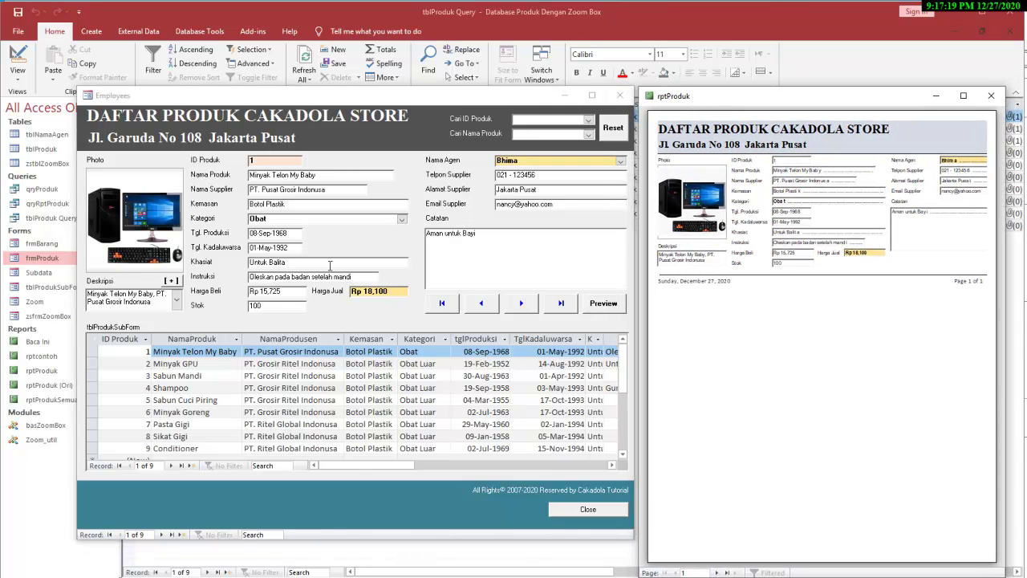
# View the Instruksi text in the Zoom box, placed below the report's contents, and close it without changes
pyautogui.doubleClick(359, 277)
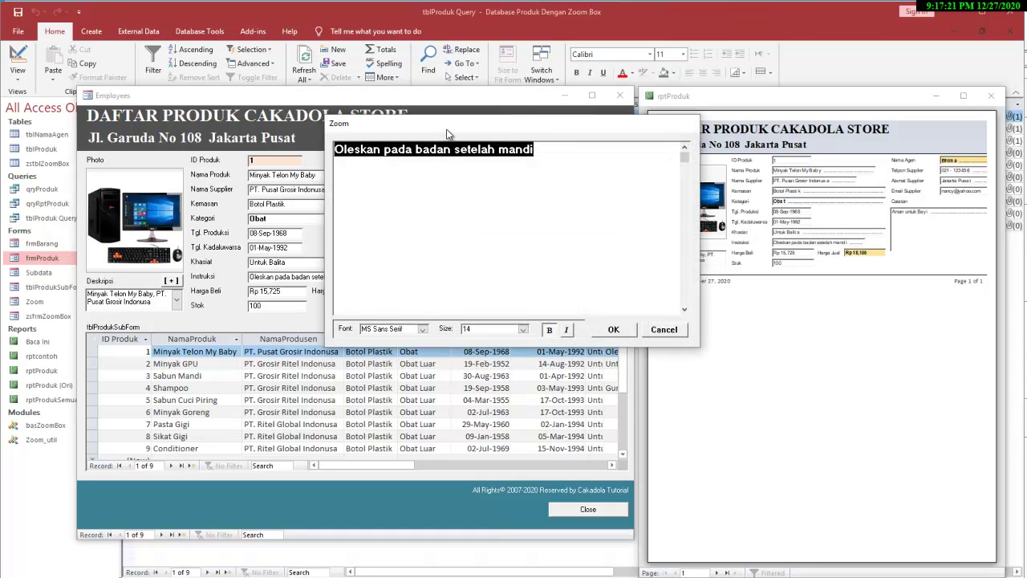
pyautogui.moveTo(448, 131); pyautogui.dragTo(759, 324)
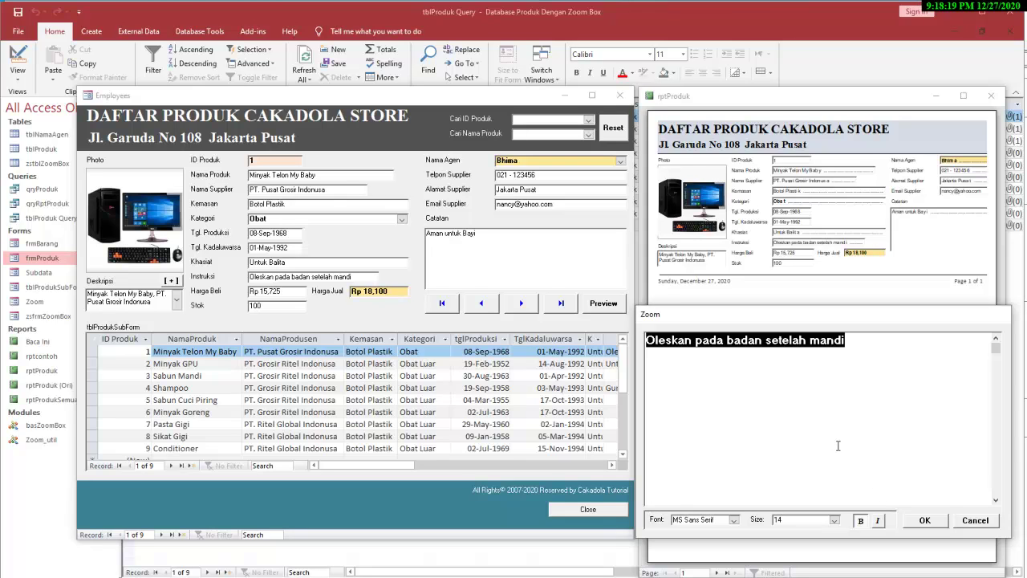
pyautogui.click(843, 391)
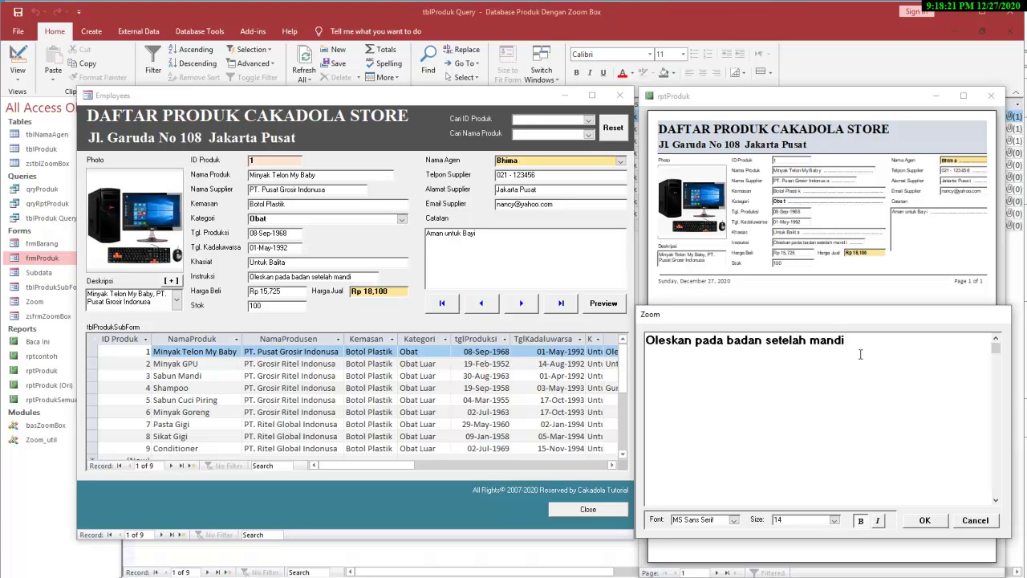
pyautogui.moveTo(797, 319); pyautogui.dragTo(801, 322)
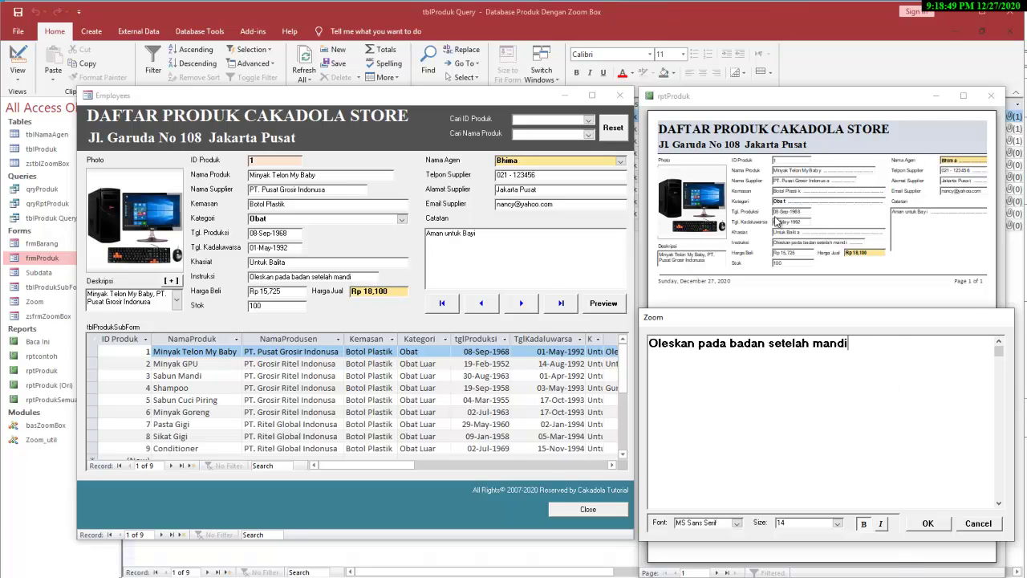
pyautogui.click(988, 521)
# Open rptProduk in Design View, minimize the form, and examine the NamaProduk text box's full properties, including its double-click event
pyautogui.click(848, 191)
pyautogui.rightClick(847, 191)
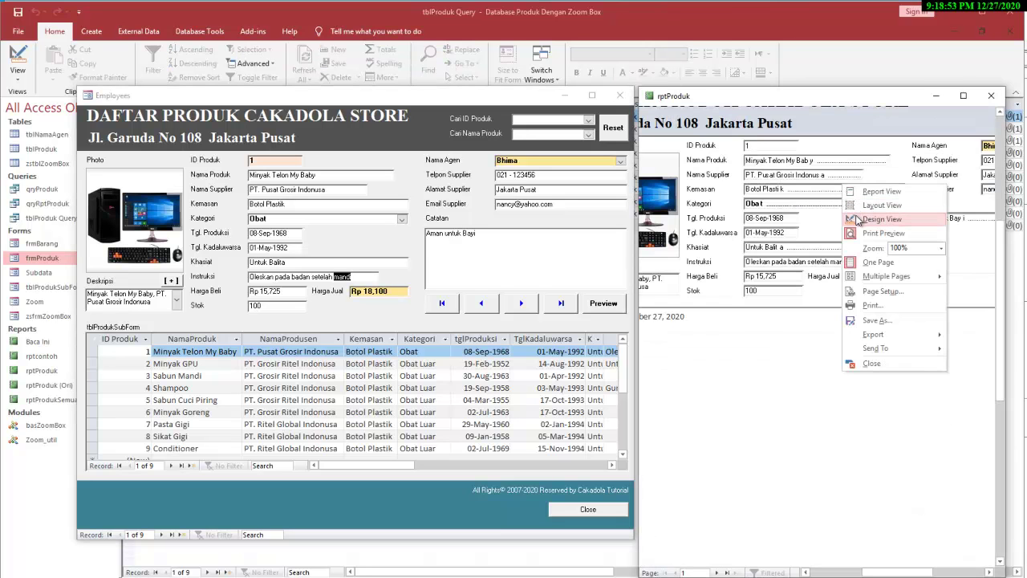
pyautogui.click(861, 223)
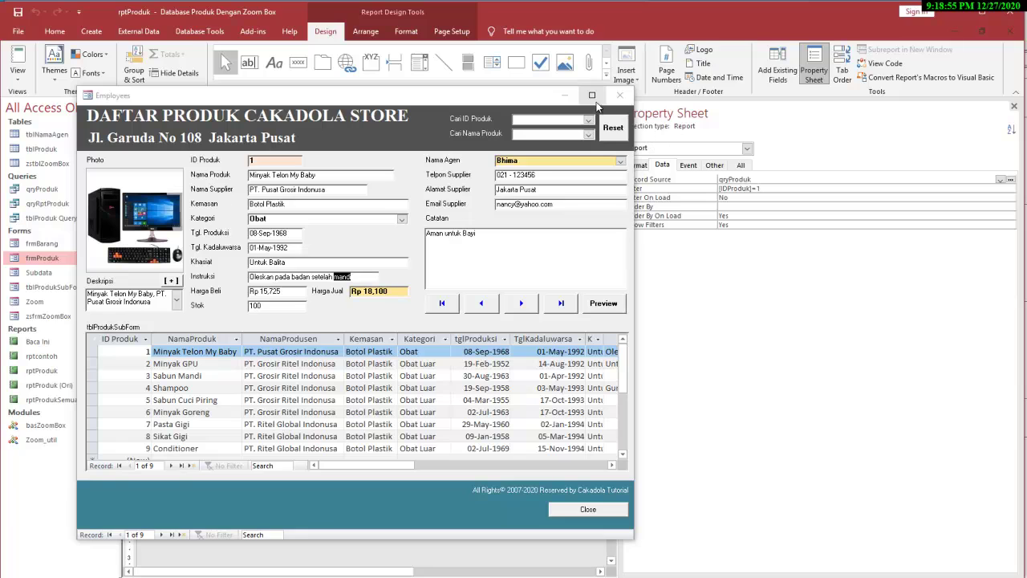
pyautogui.click(565, 96)
pyautogui.click(370, 213)
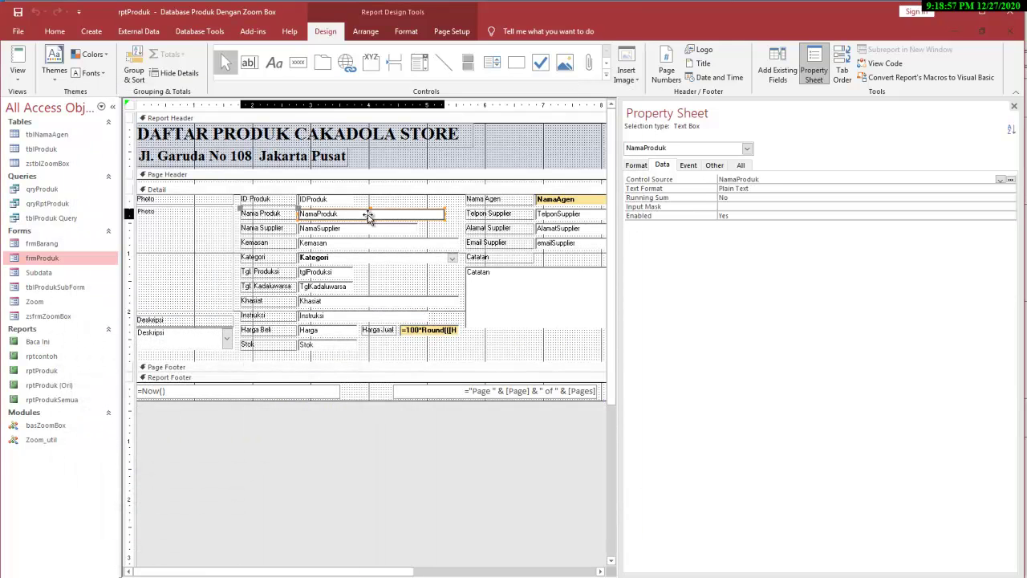
pyautogui.click(692, 167)
pyautogui.click(715, 166)
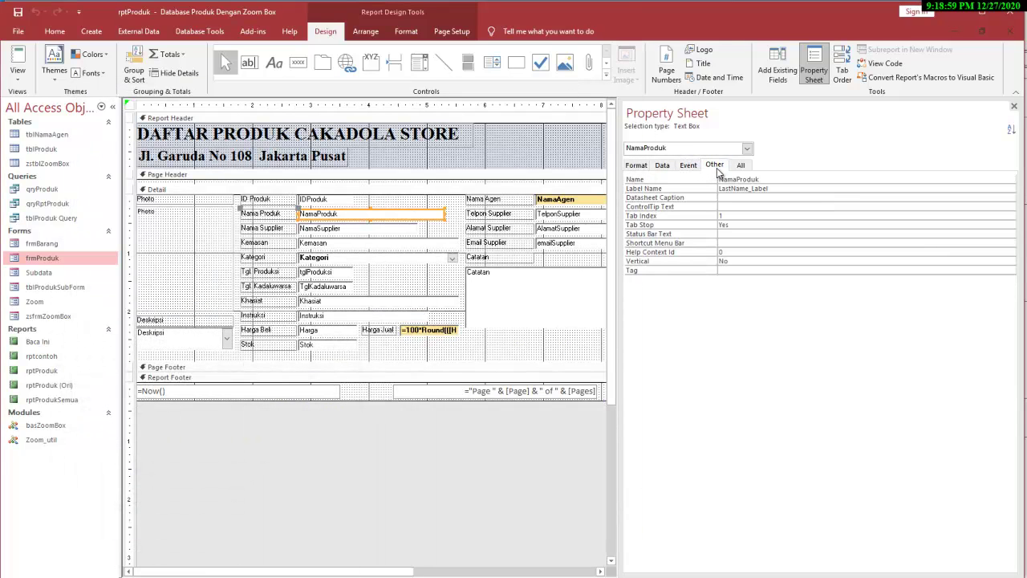
pyautogui.click(740, 166)
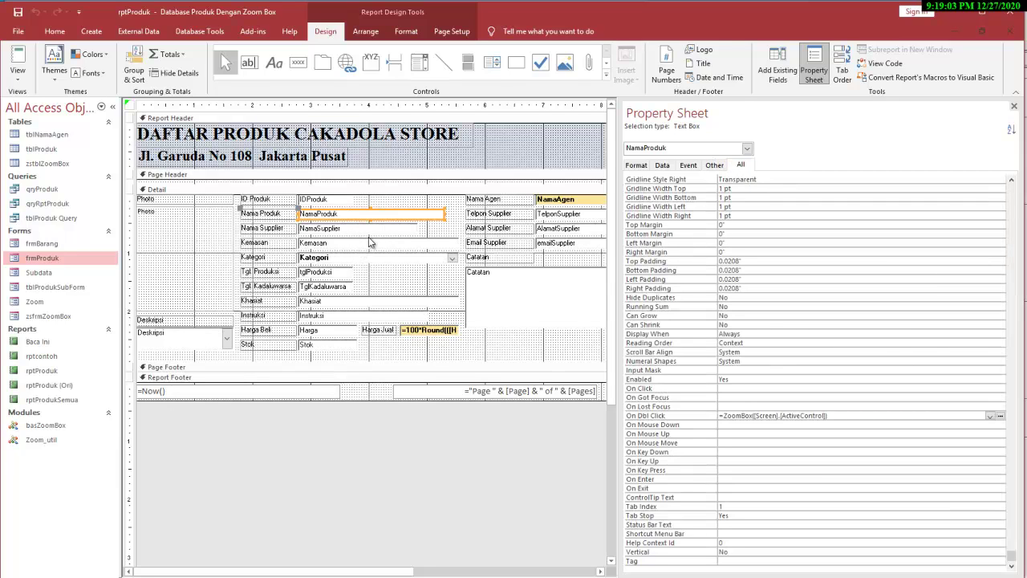
# Examine the Format property expression of the NamaProduk text box, then return rptProduk to Report View
pyautogui.click(662, 166)
pyautogui.click(637, 166)
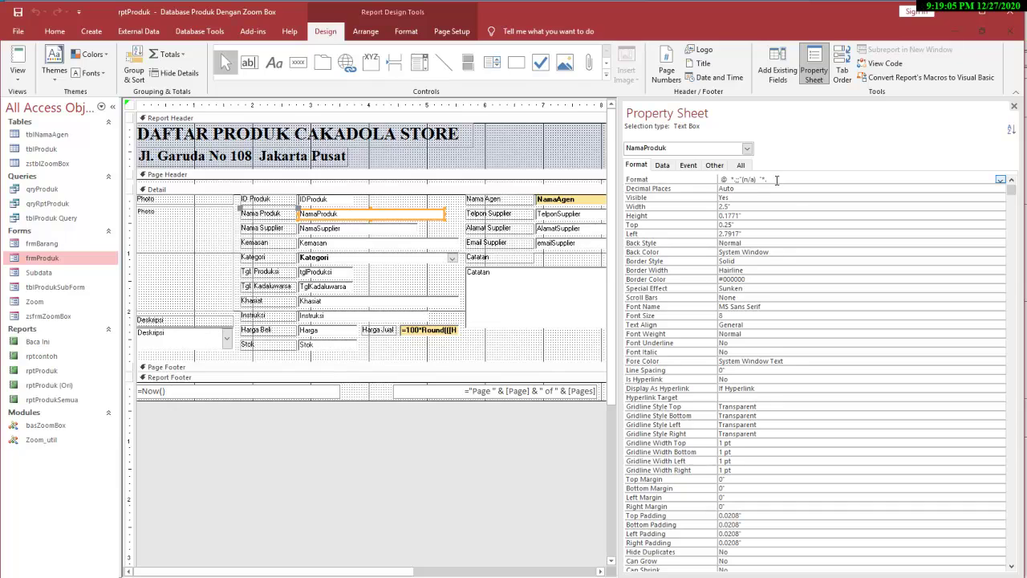
pyautogui.click(777, 179)
pyautogui.click(791, 187)
pyautogui.moveTo(785, 180); pyautogui.dragTo(723, 174)
pyautogui.click(773, 180)
pyautogui.press('Return')
pyautogui.click(781, 180)
pyautogui.click(17, 59)
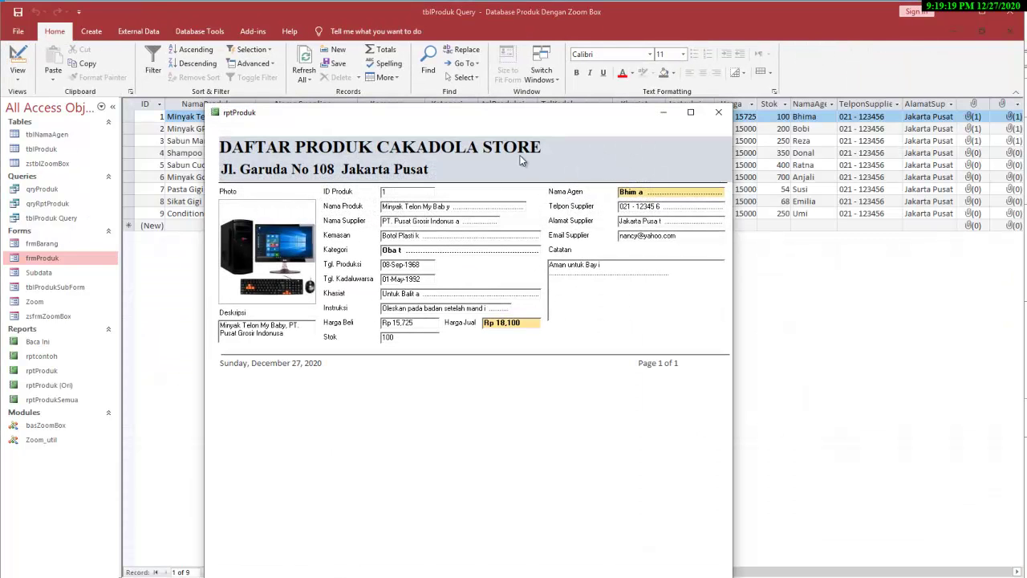
# Highlight the dotted filler in the report's Nama Supplier field, then restore frmProduk and place it beside rptProduk
pyautogui.moveTo(462, 221); pyautogui.dragTo(499, 221)
pyautogui.moveTo(627, 115); pyautogui.dragTo(723, 114)
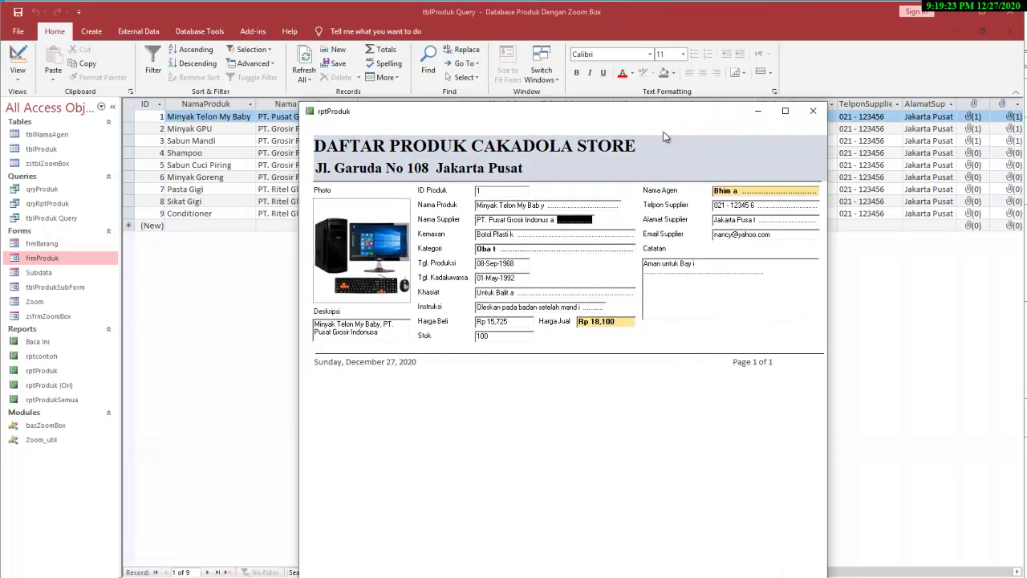
pyautogui.doubleClick(46, 259)
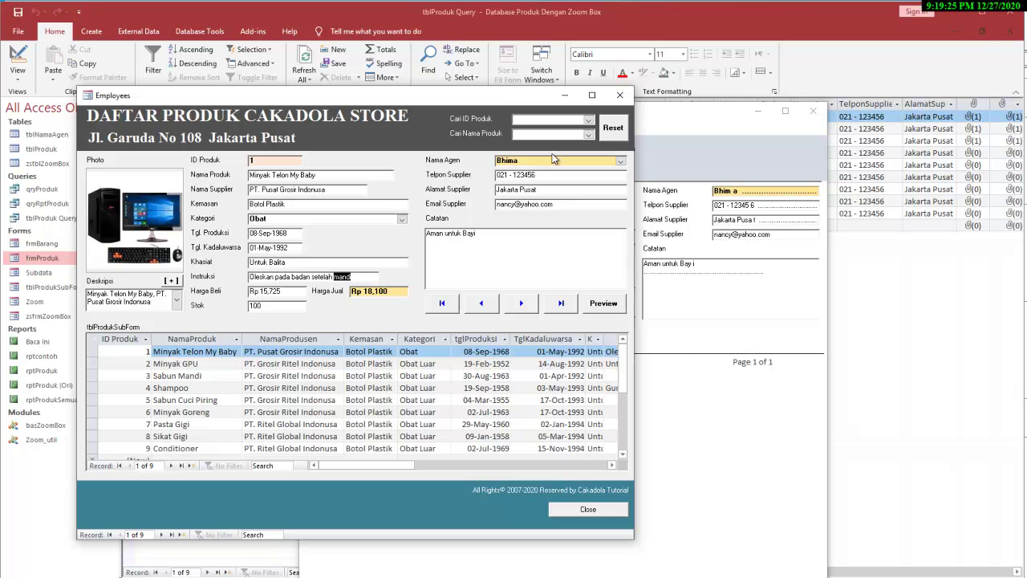
pyautogui.click(681, 124)
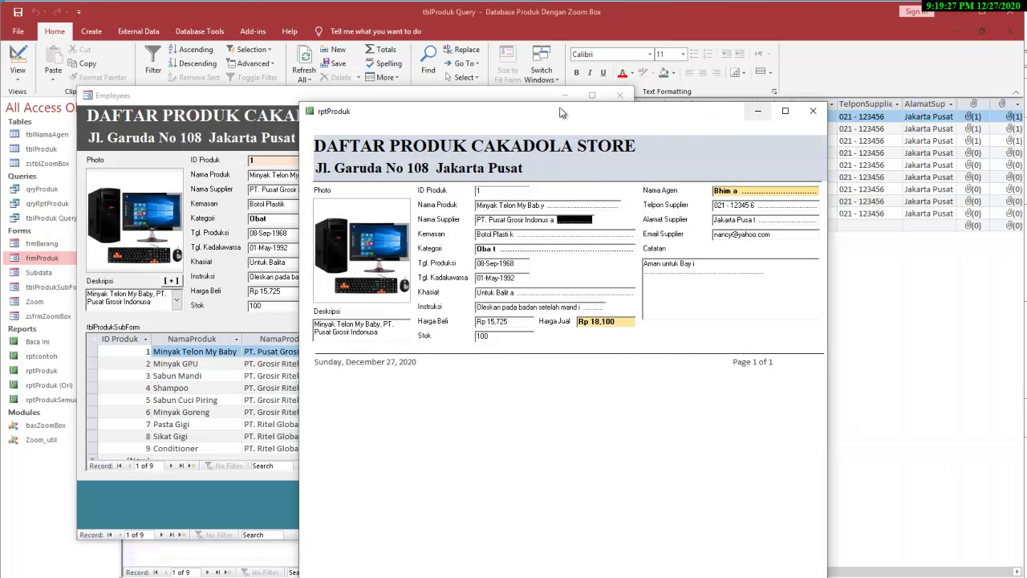
pyautogui.moveTo(411, 106); pyautogui.dragTo(571, 103)
pyautogui.moveTo(393, 98); pyautogui.dragTo(386, 105)
pyautogui.moveTo(654, 115); pyautogui.dragTo(728, 104)
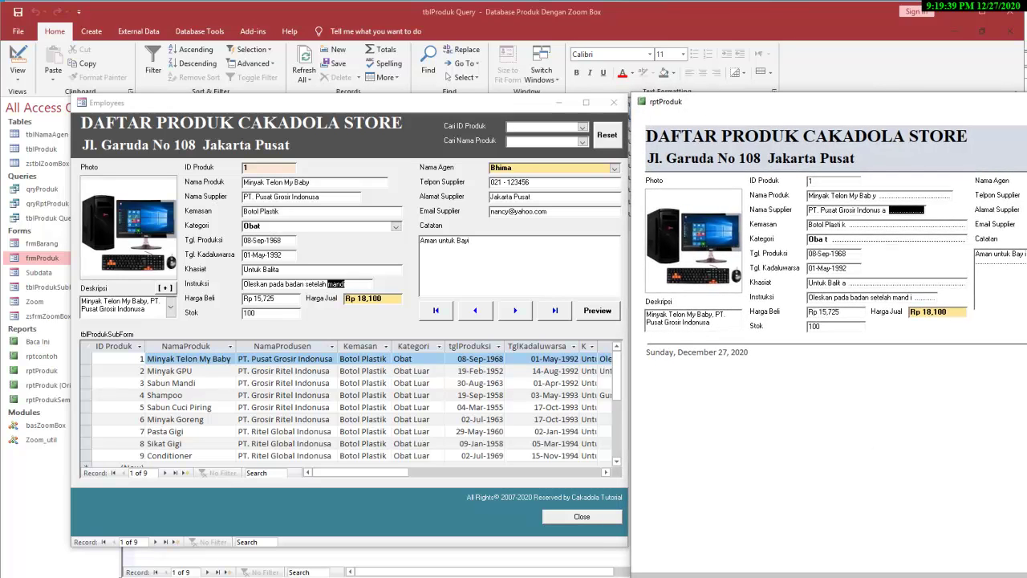
# Open the form's Catatan text in the Zoom box
pyautogui.click(480, 267)
pyautogui.rightClick(480, 267)
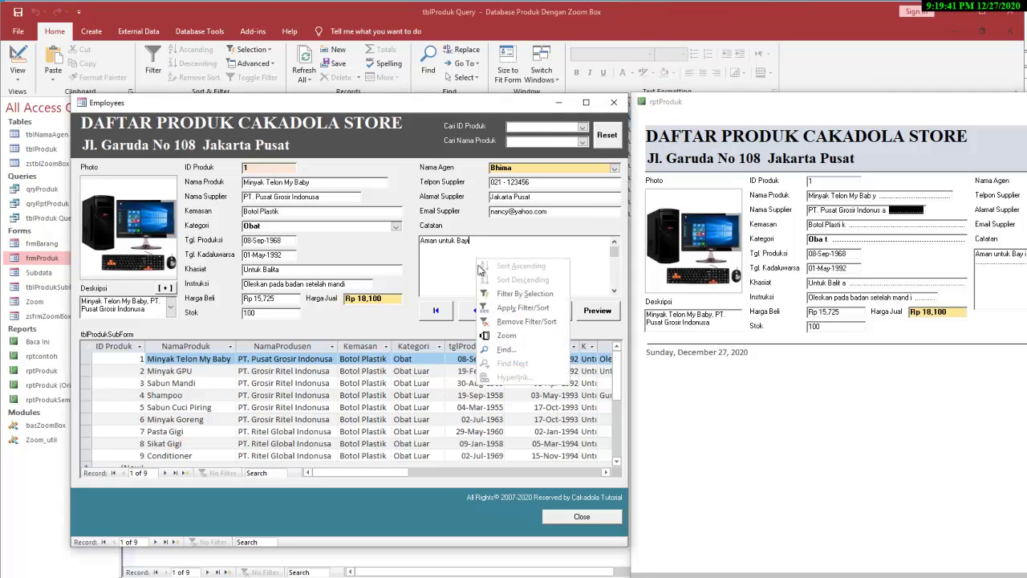
pyautogui.click(506, 335)
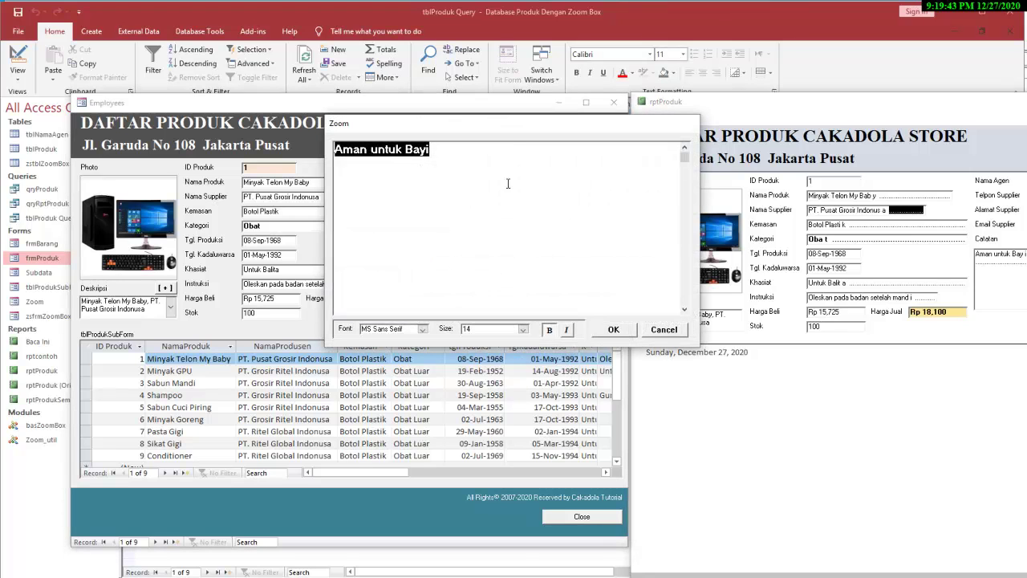